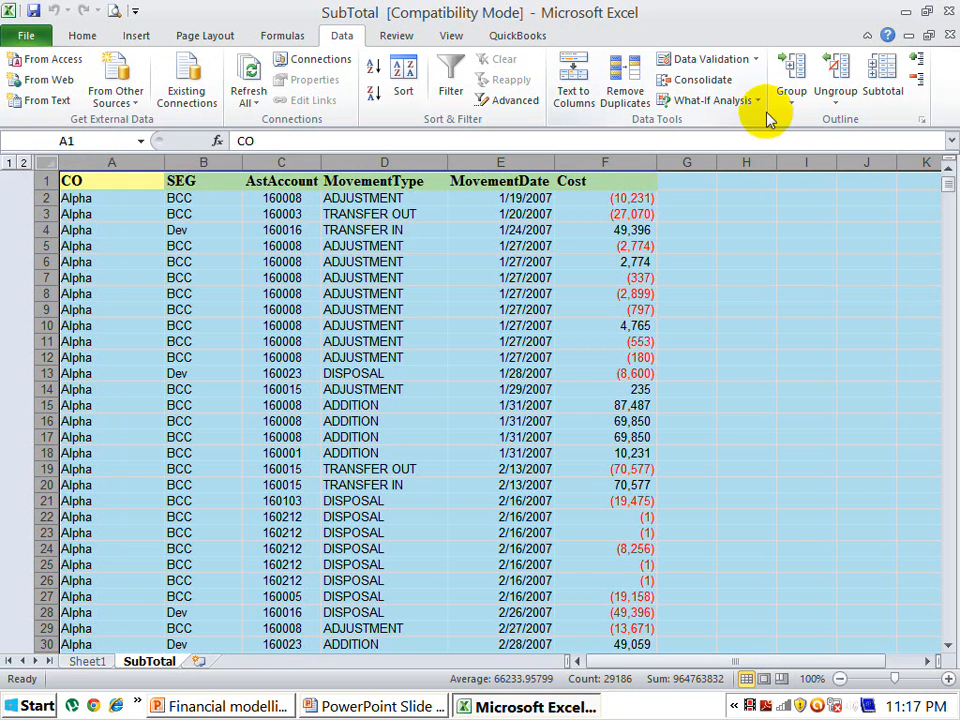
Step: Remove all existing subtotals from the SubTotal sheet's data and select the CO header cell
{"action": "left_click", "coordinate": [893, 88]}
{"action": "left_click", "coordinate": [280, 364]}
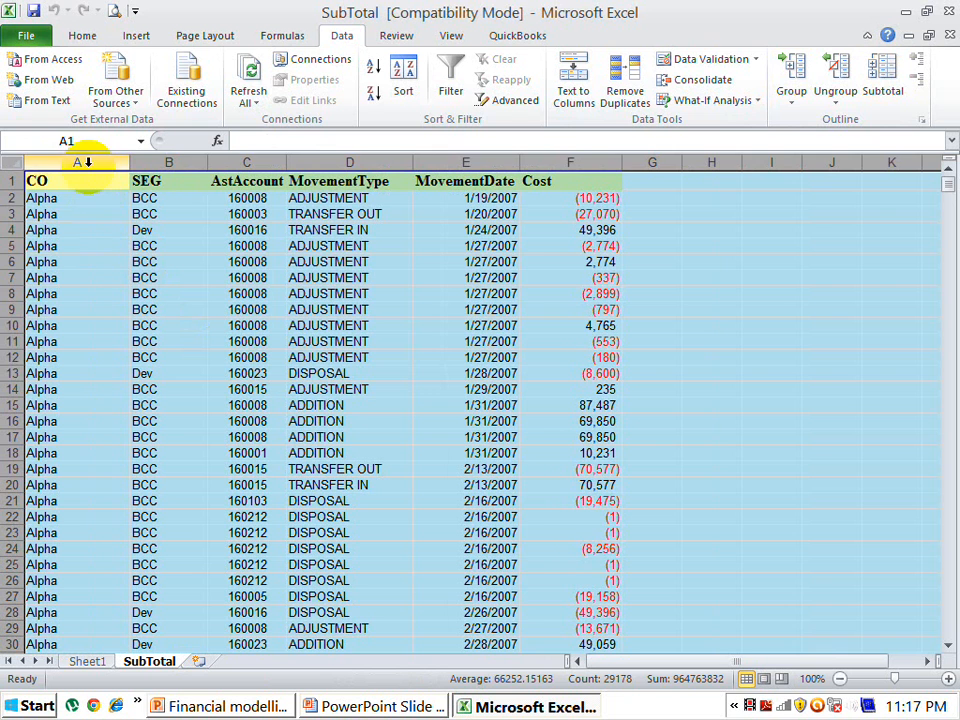
{"action": "left_click", "coordinate": [82, 174]}
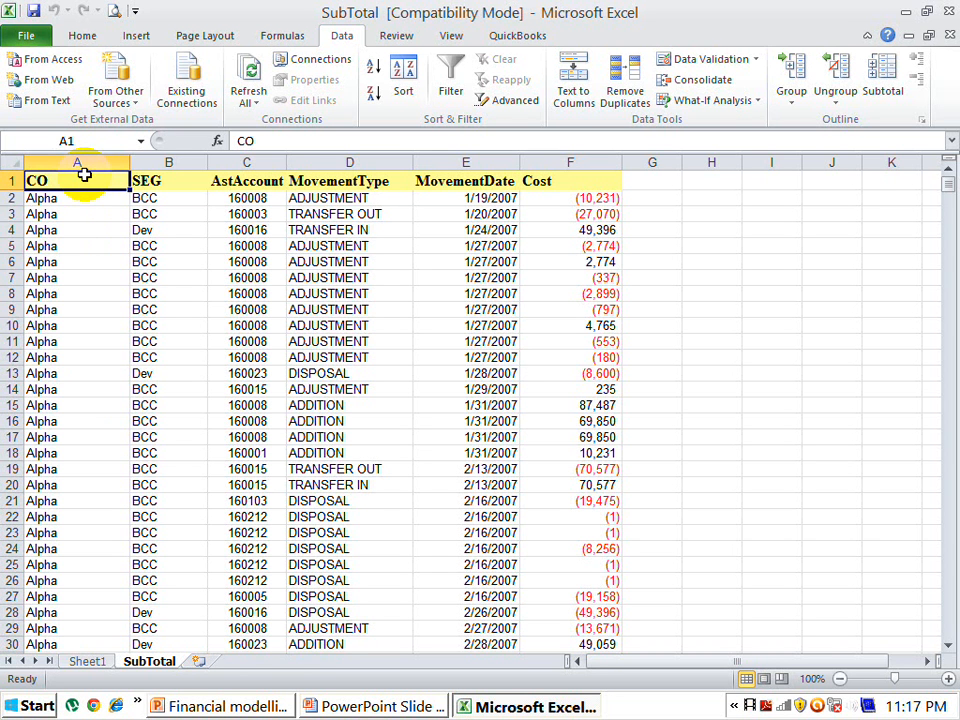
Step: Review the column headings along row 1 from CO to MovementDate and return to the CO header
{"action": "key", "text": "Right"}
{"action": "key", "text": "Right"}
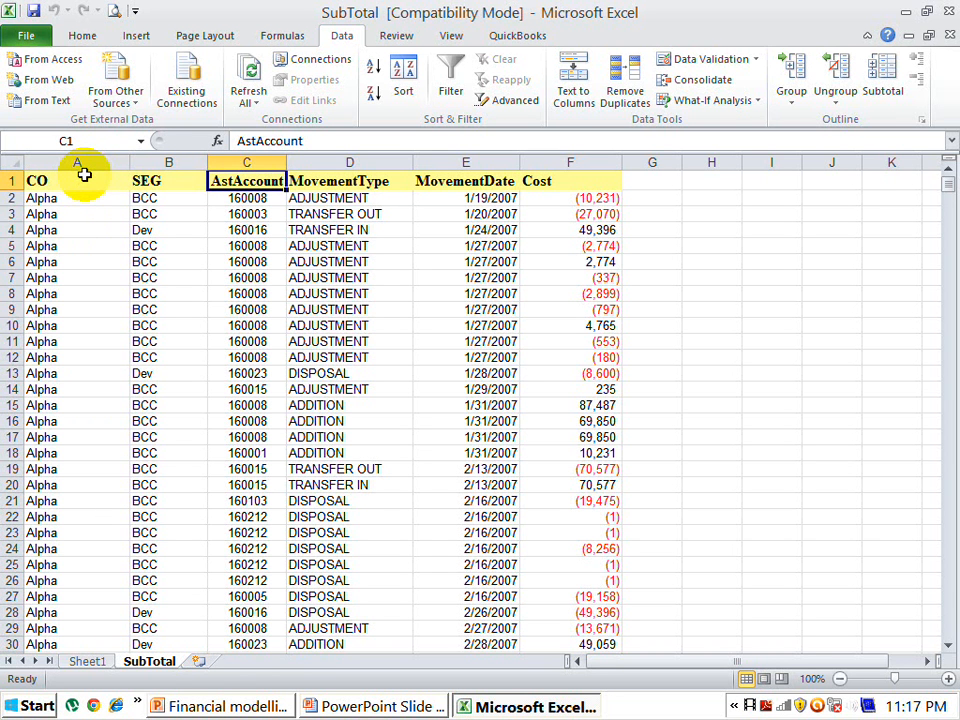
{"action": "key", "text": "Right"}
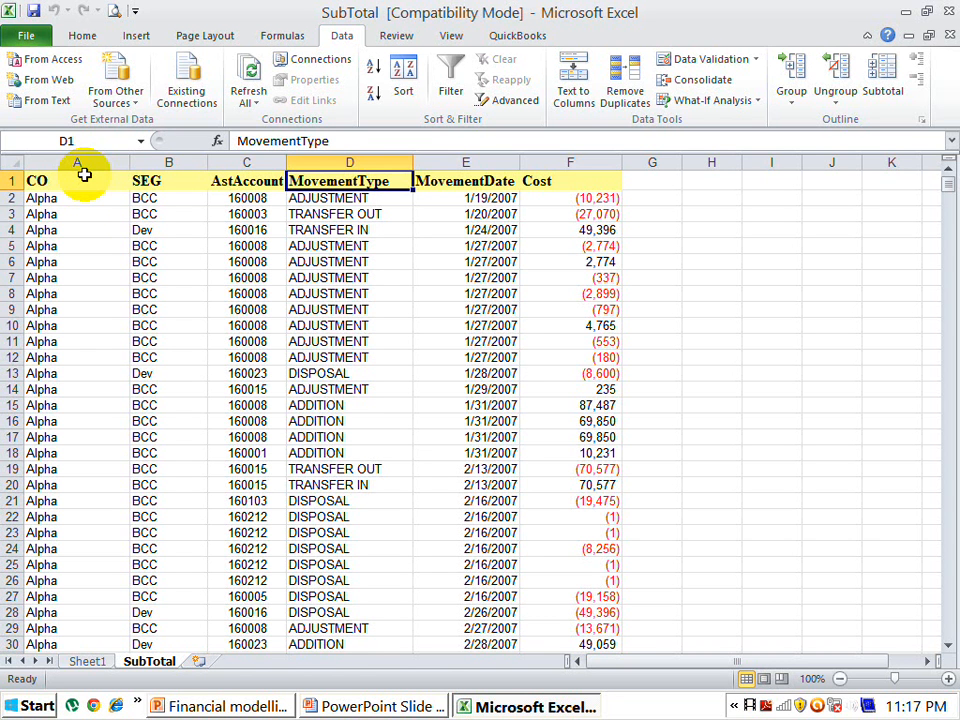
{"action": "key", "text": "Right"}
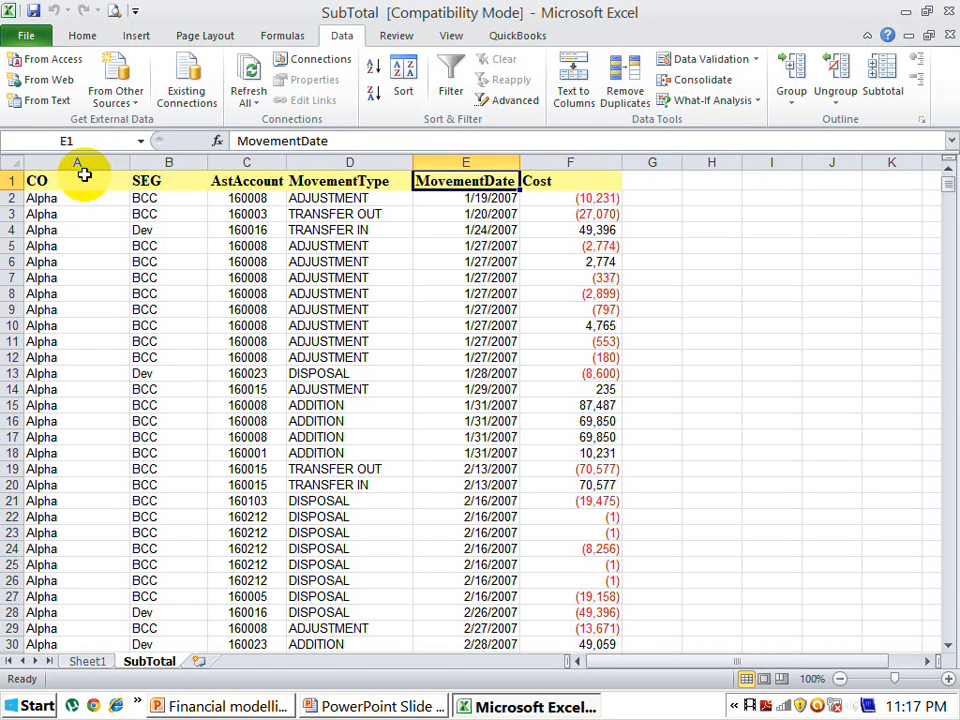
{"action": "left_click", "coordinate": [84, 175]}
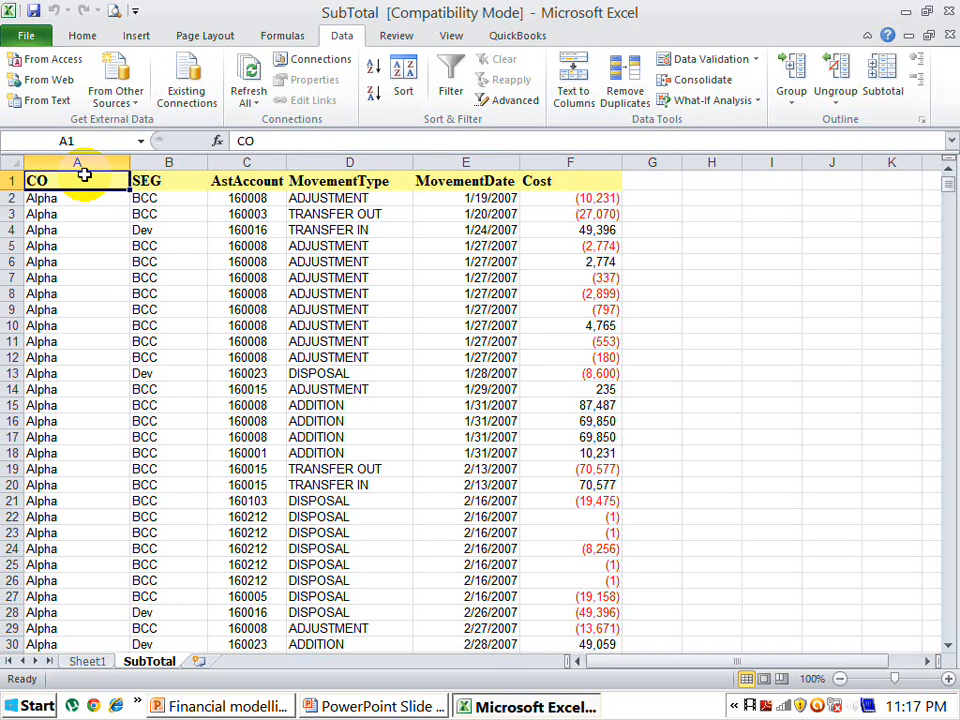
Step: Browse down the records in the CO column to examine the data, and return to cell A1
{"action": "key", "text": "Down"}
{"action": "key", "text": "Down"}
{"action": "key", "text": "Down"}
{"action": "key", "text": "Down"}
{"action": "key", "text": "Down"}
{"action": "key", "text": "Down"}
{"action": "key", "text": "Down"}
{"action": "key", "text": "Down"}
{"action": "key", "text": "Down"}
{"action": "key", "text": "Down"}
{"action": "key", "text": "Down"}
{"action": "key", "text": "Down"}
{"action": "key", "text": "Down"}
{"action": "key", "text": "Down"}
{"action": "key", "text": "Down"}
{"action": "key", "text": "Down"}
{"action": "key", "text": "Down"}
{"action": "key", "text": "Down"}
{"action": "key", "text": "Down"}
{"action": "key", "text": "Down"}
{"action": "key", "text": "Down"}
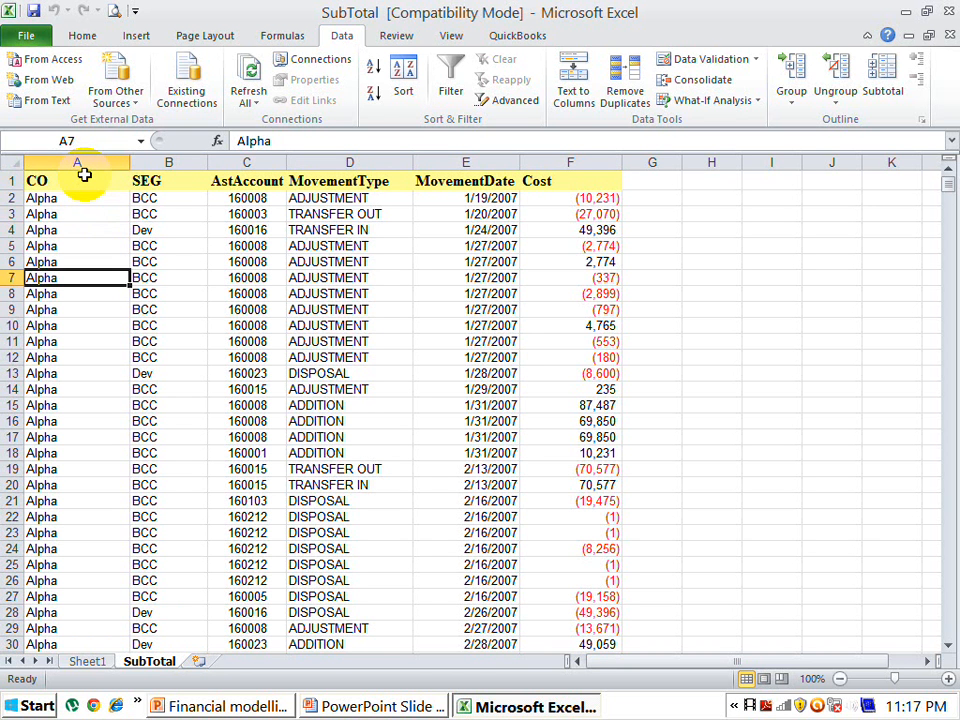
{"action": "key", "text": "Down"}
{"action": "key", "text": "Down"}
{"action": "key", "text": "Down"}
{"action": "key", "text": "Down"}
{"action": "key", "text": "Down"}
{"action": "key", "text": "Down"}
{"action": "key", "text": "Down"}
{"action": "key", "text": "Down"}
{"action": "key", "text": "Down"}
{"action": "key", "text": "Down"}
{"action": "key", "text": "Down"}
{"action": "key", "text": "Down"}
{"action": "key", "text": "Down"}
{"action": "key", "text": "Down"}
{"action": "key", "text": "Down"}
{"action": "key", "text": "Down"}
{"action": "key", "text": "Down"}
{"action": "key", "text": "Down"}
{"action": "key", "text": "Down"}
{"action": "key", "text": "Down"}
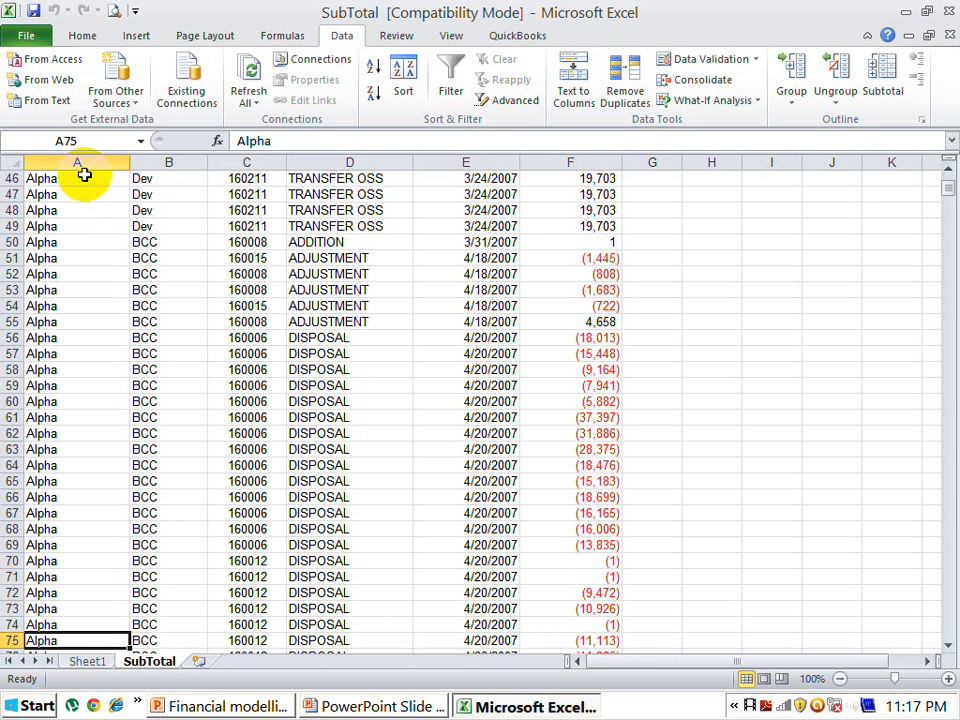
{"action": "key", "text": "ctrl+Home"}
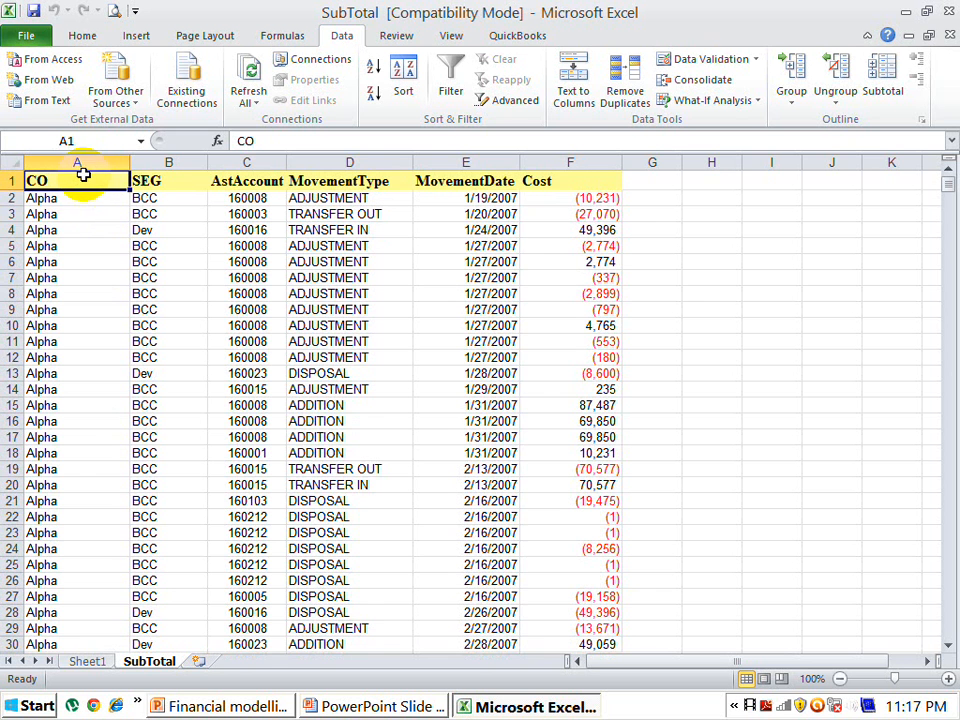
Step: Check where the data ends by going to the last record in column A and back to the header
{"action": "key", "text": "ctrl+Down"}
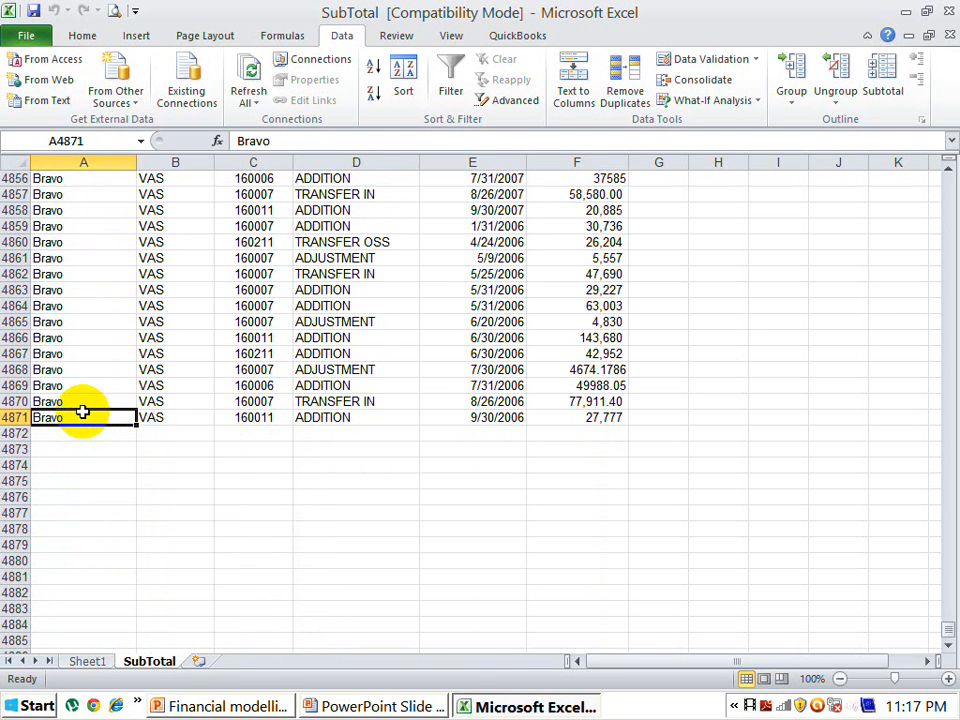
{"action": "left_click_drag", "start_coordinate": [83, 412], "coordinate": [84, 416]}
{"action": "double_click", "coordinate": [83, 412]}
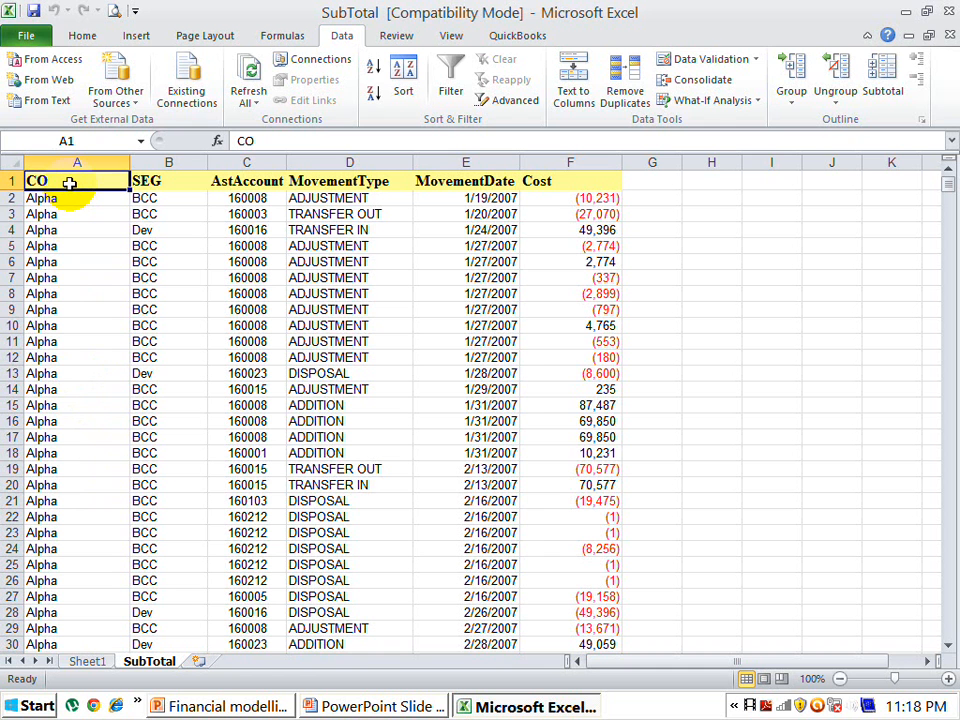
Step: Add subtotals at each change in CO, using Sum on the CO and Cost columns
{"action": "left_click", "coordinate": [83, 37]}
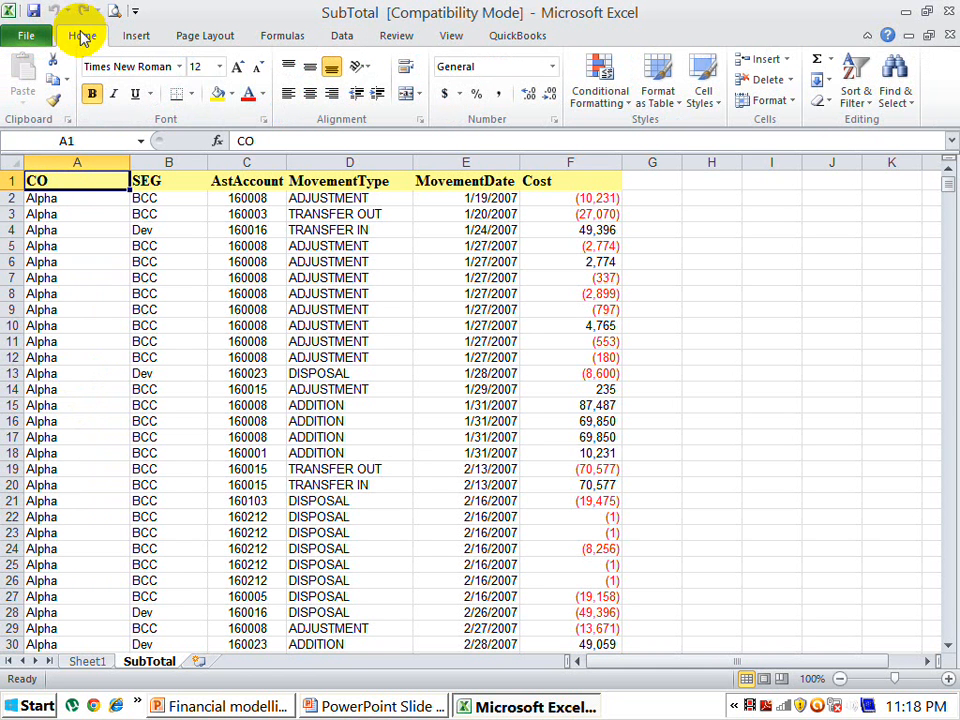
{"action": "left_click", "coordinate": [342, 37]}
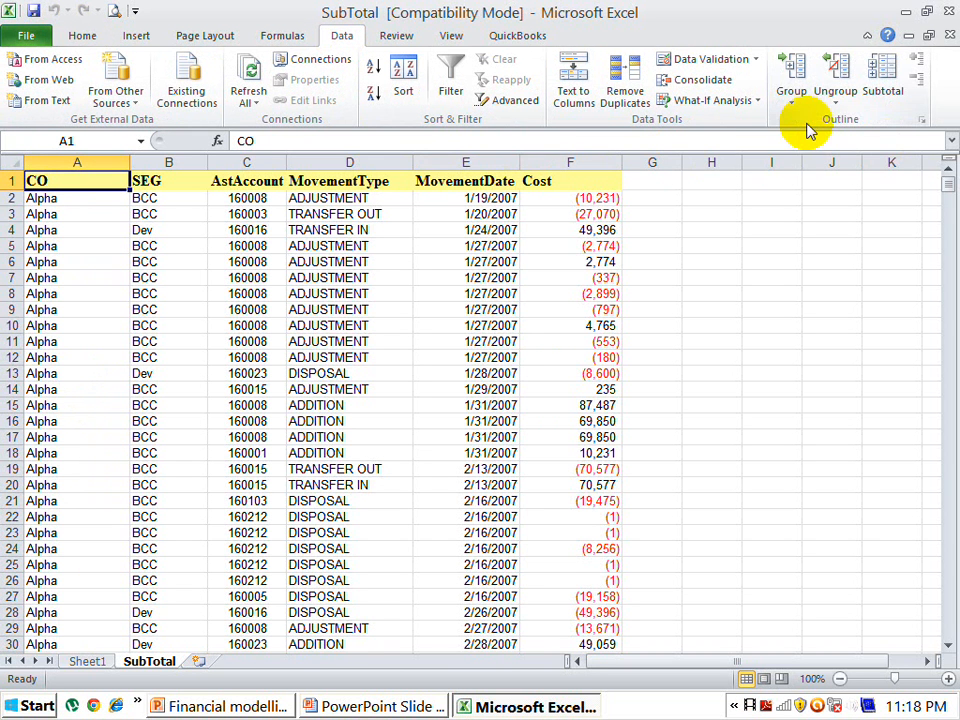
{"action": "left_click", "coordinate": [893, 90]}
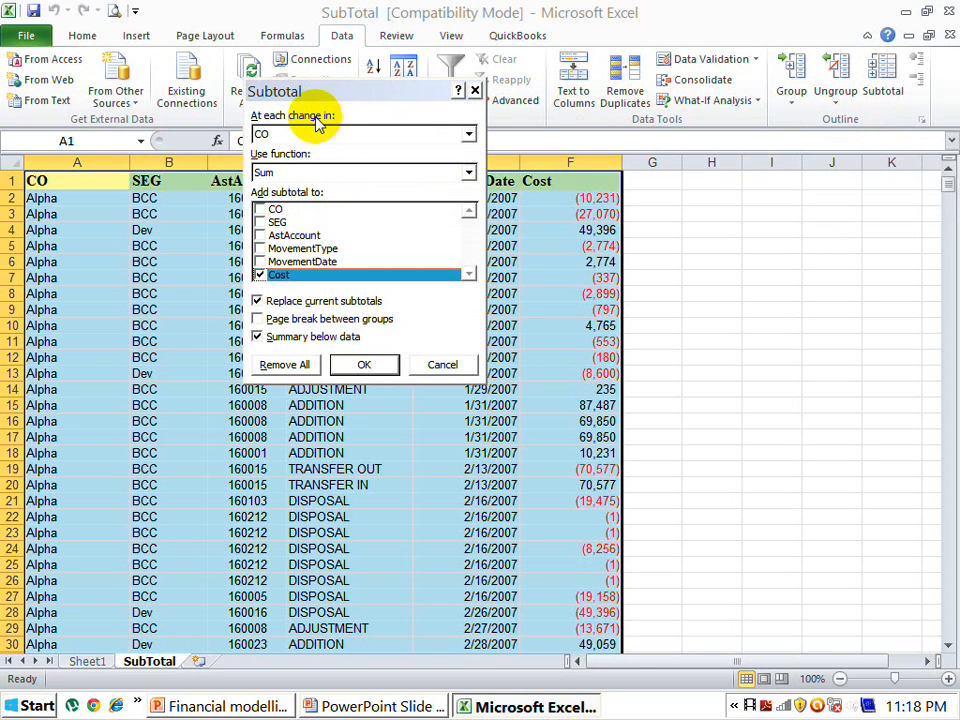
{"action": "left_click", "coordinate": [468, 136]}
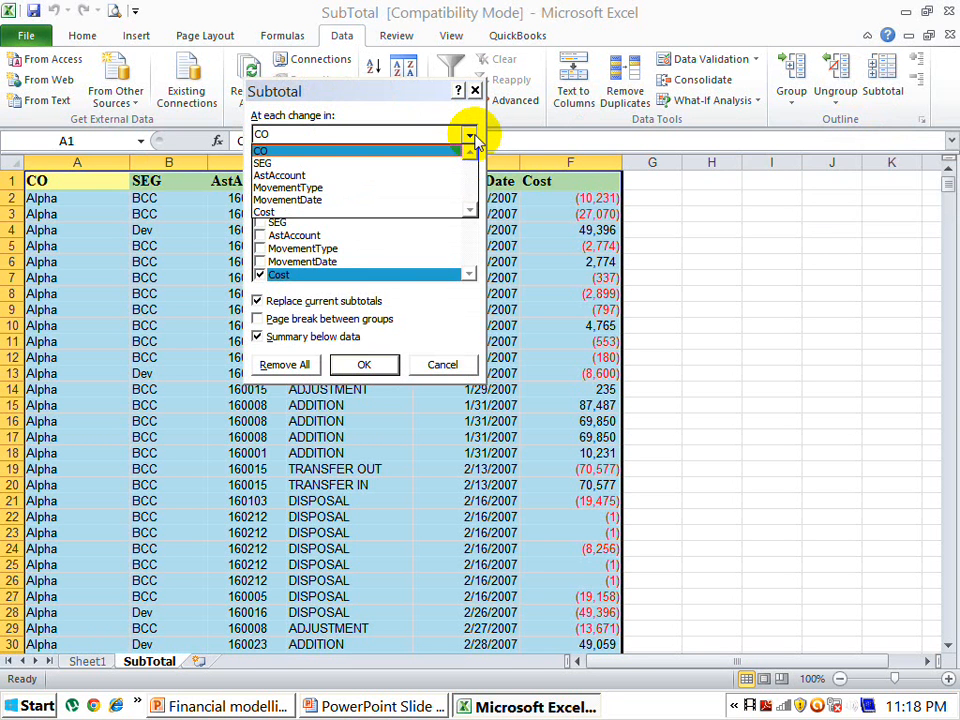
{"action": "left_click", "coordinate": [470, 136]}
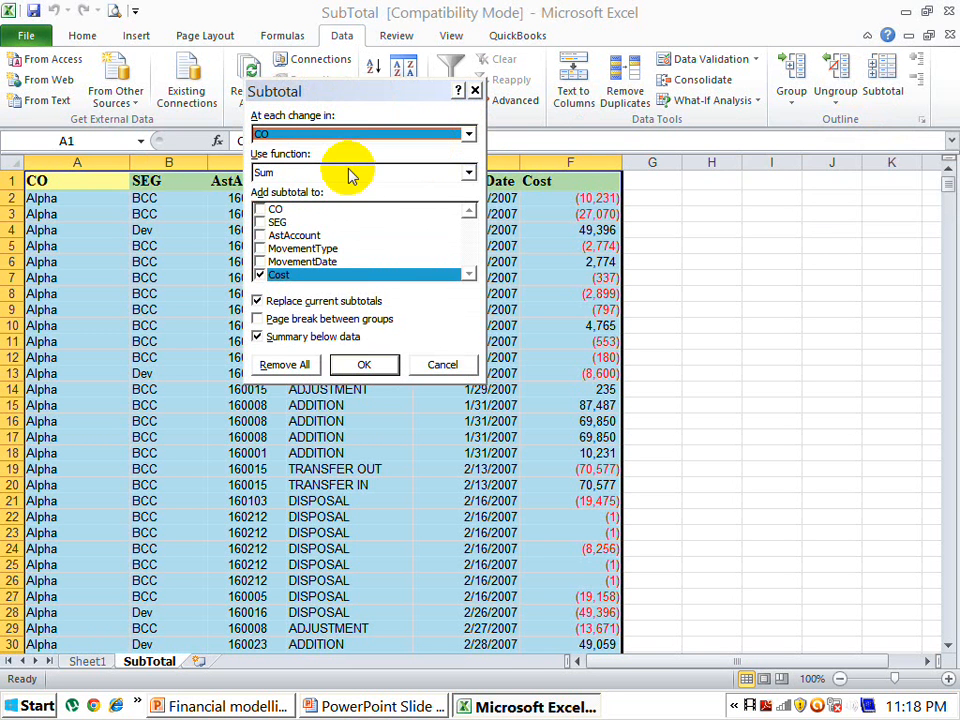
{"action": "left_click", "coordinate": [260, 210]}
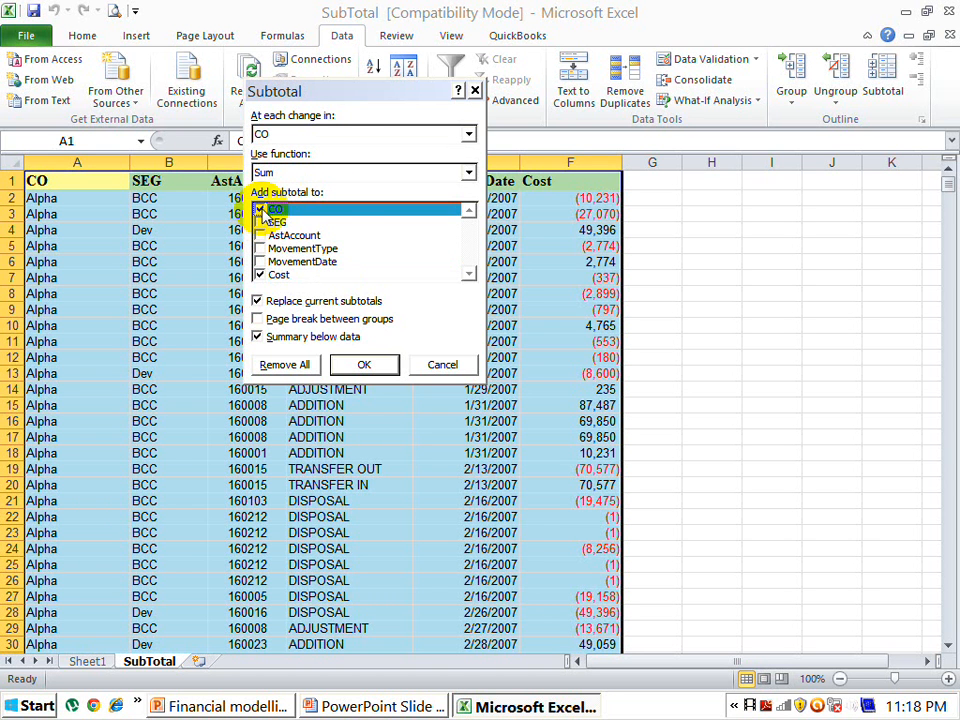
{"action": "left_click", "coordinate": [364, 364]}
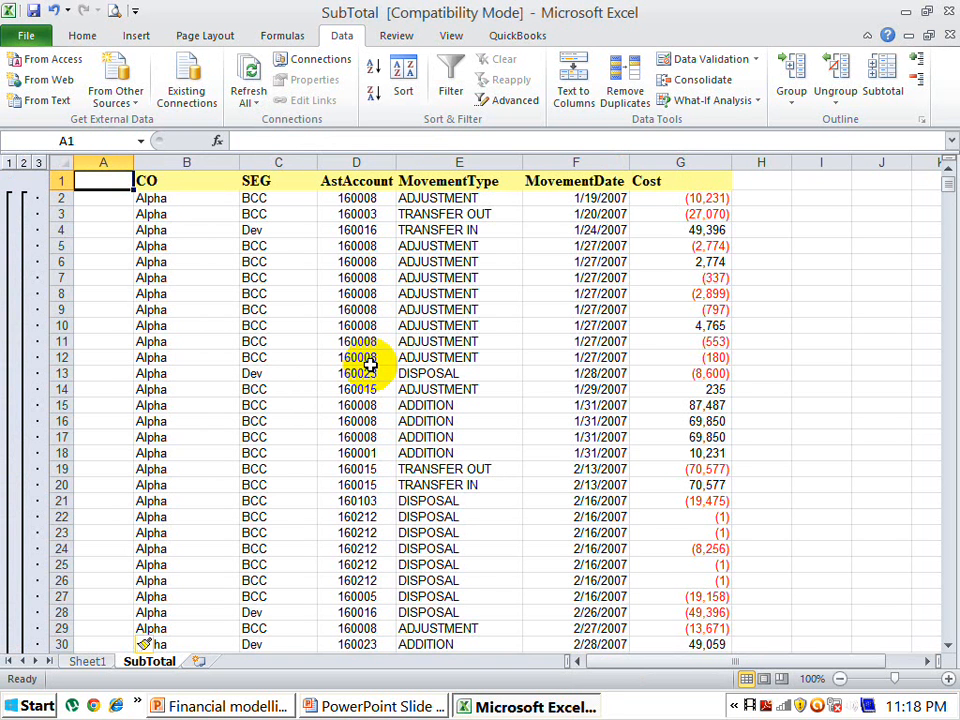
Step: Inspect the Alpha Total row and the subtotal formula in its Cost cell
{"action": "key", "text": "ctrl+Down"}
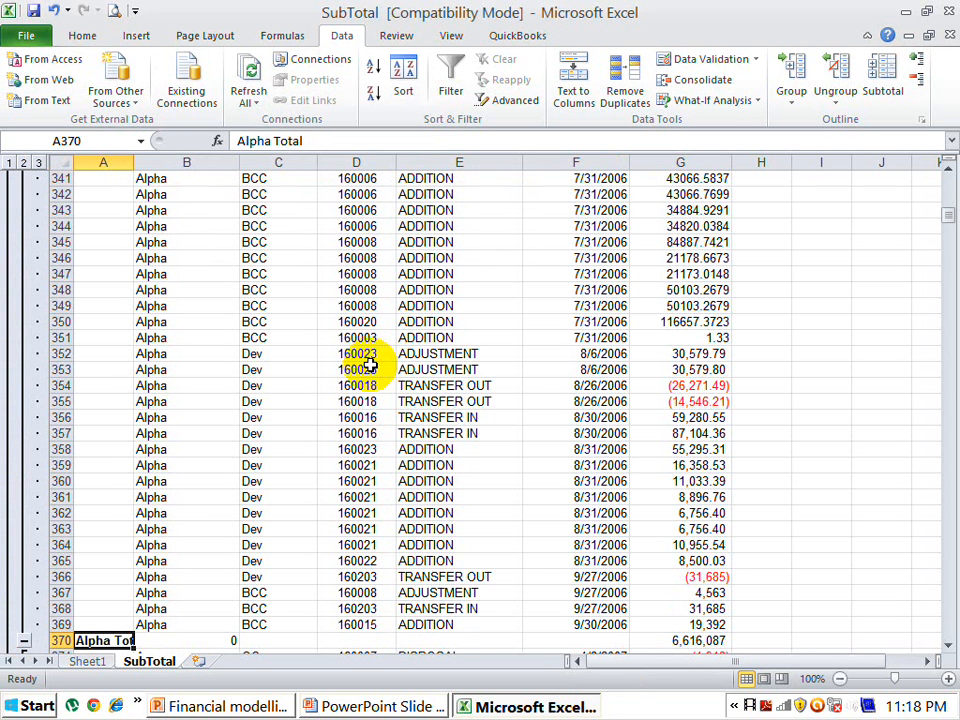
{"action": "key", "text": "Right"}
{"action": "key", "text": "Right"}
{"action": "key", "text": "Right"}
{"action": "key", "text": "Right"}
{"action": "key", "text": "Right"}
{"action": "key", "text": "Right"}
{"action": "key", "text": "Right"}
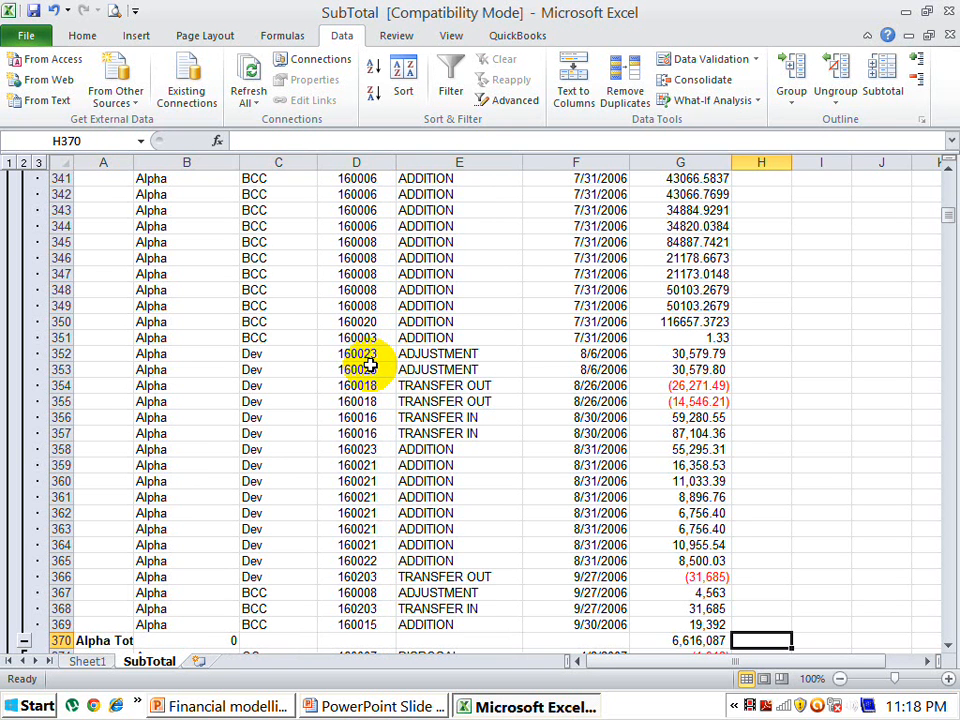
{"action": "key", "text": "Left"}
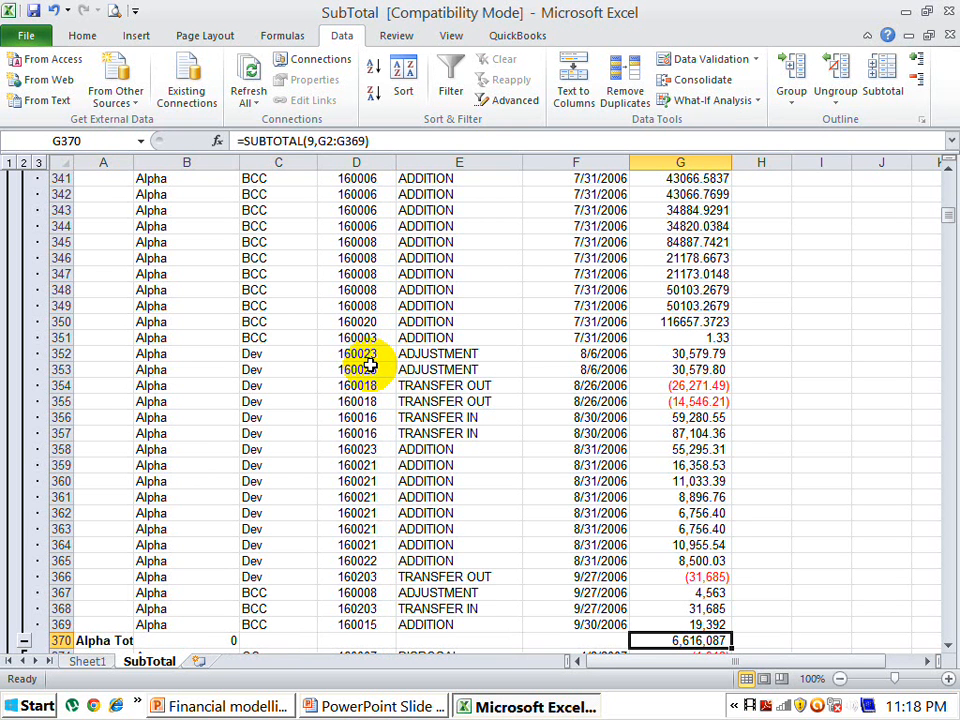
Step: Examine the Aone Total, Bravo Total and Grand Total rows further down column A
{"action": "key", "text": "Down"}
{"action": "key", "text": "Left"}
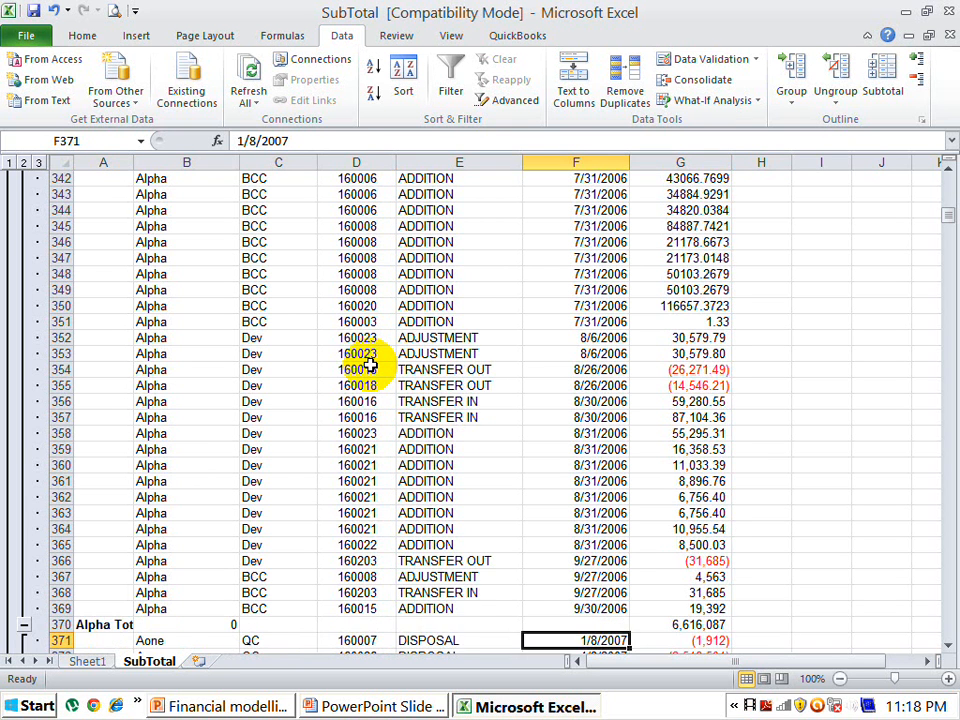
{"action": "key", "text": "Left"}
{"action": "key", "text": "Left"}
{"action": "key", "text": "Left"}
{"action": "key", "text": "Left"}
{"action": "key", "text": "Left"}
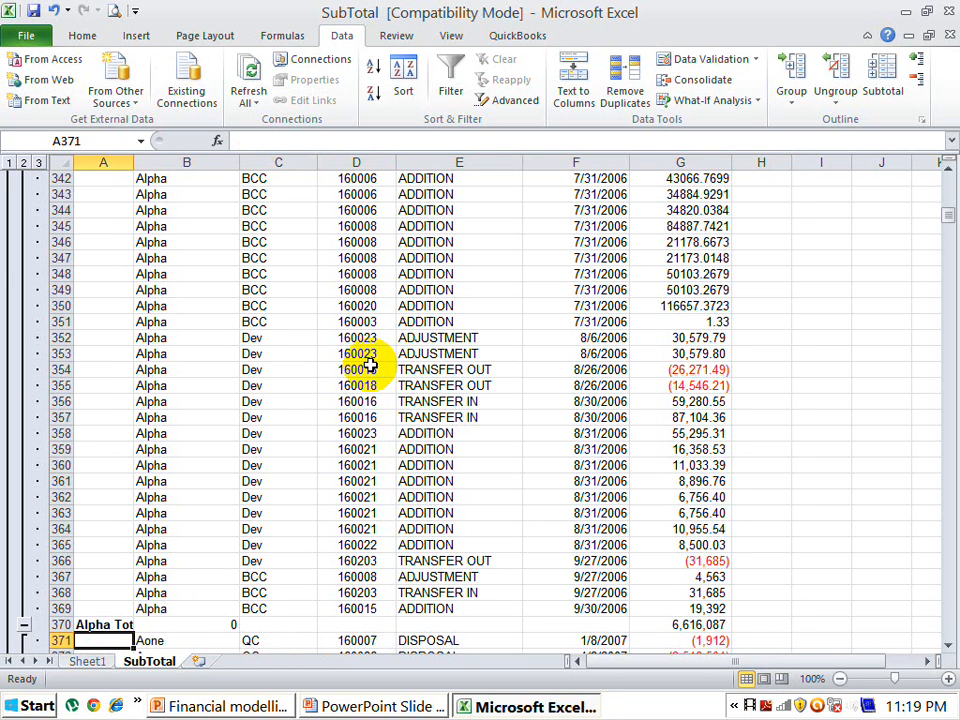
{"action": "key", "text": "ctrl+Down"}
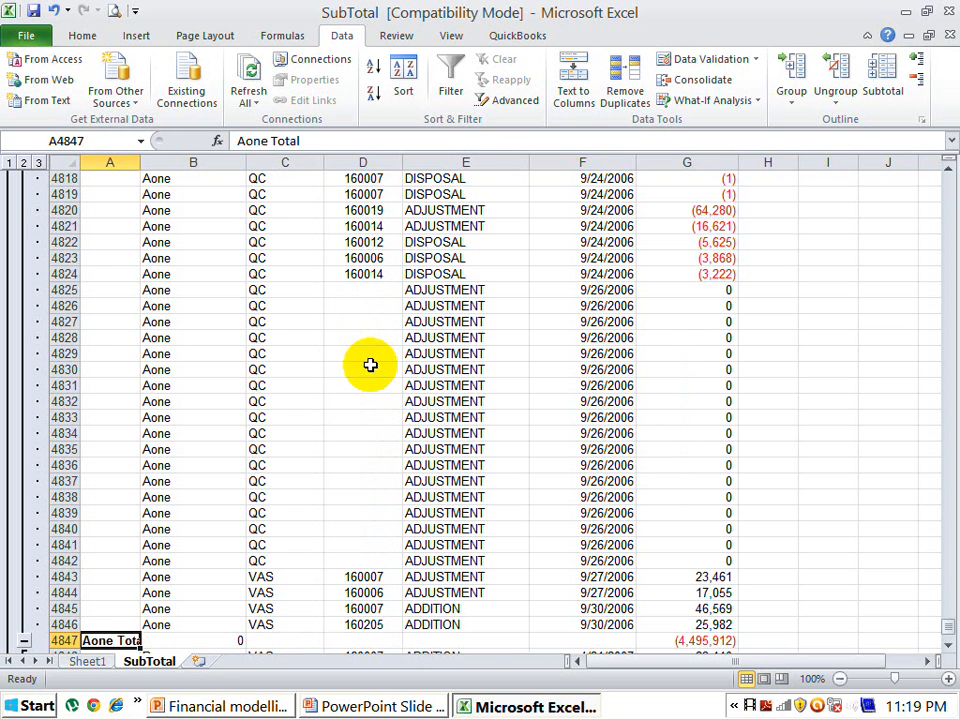
{"action": "key", "text": "ctrl+Down"}
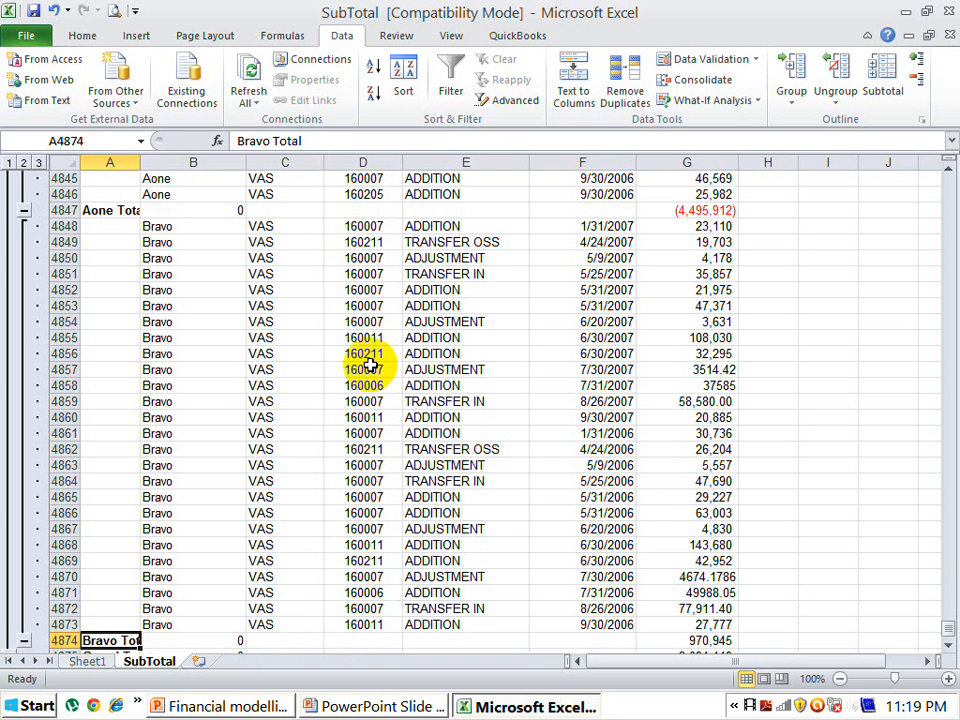
{"action": "key", "text": "ctrl+Down"}
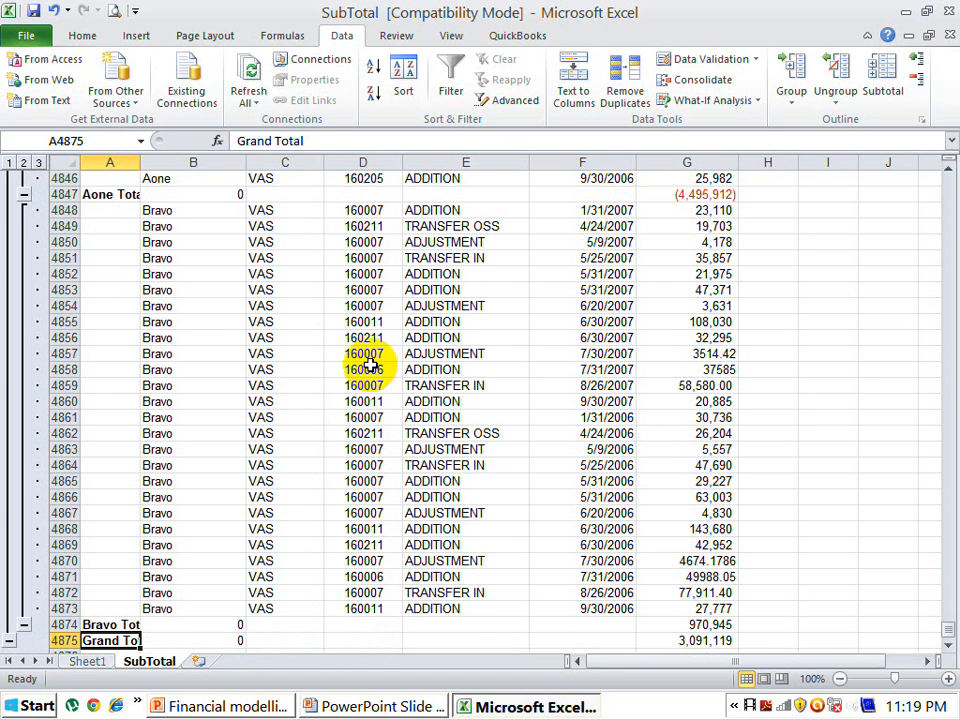
Step: Collapse the outline to the company totals level and fit column A's width to its labels
{"action": "key", "text": "ctrl+Up"}
{"action": "key", "text": "ctrl+Up"}
{"action": "key", "text": "ctrl+Up"}
{"action": "key", "text": "ctrl+Up"}
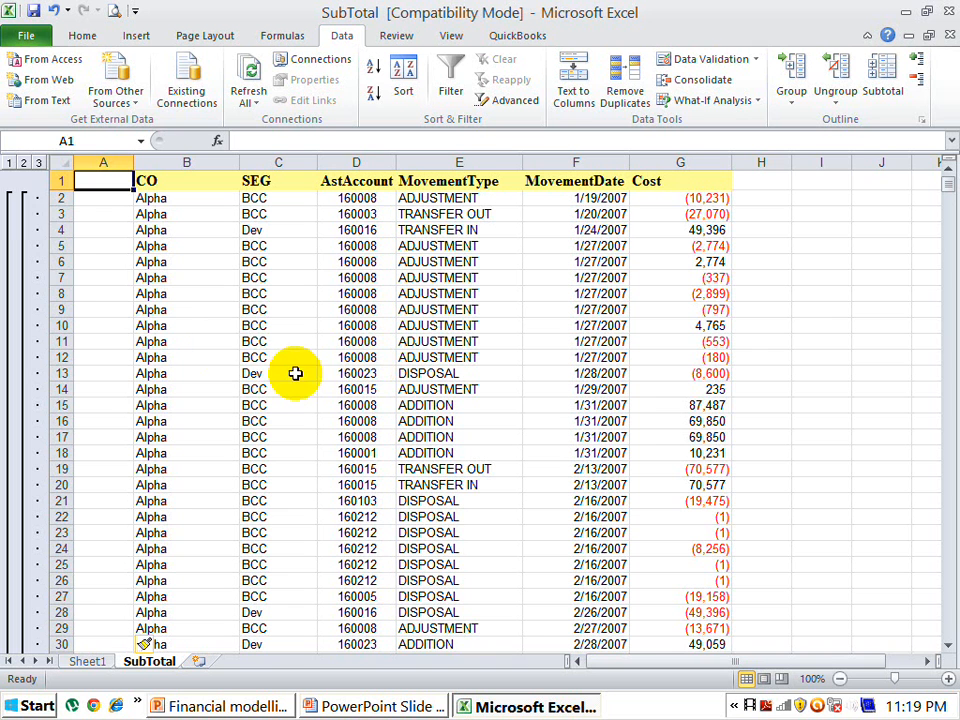
{"action": "left_click", "coordinate": [23, 162]}
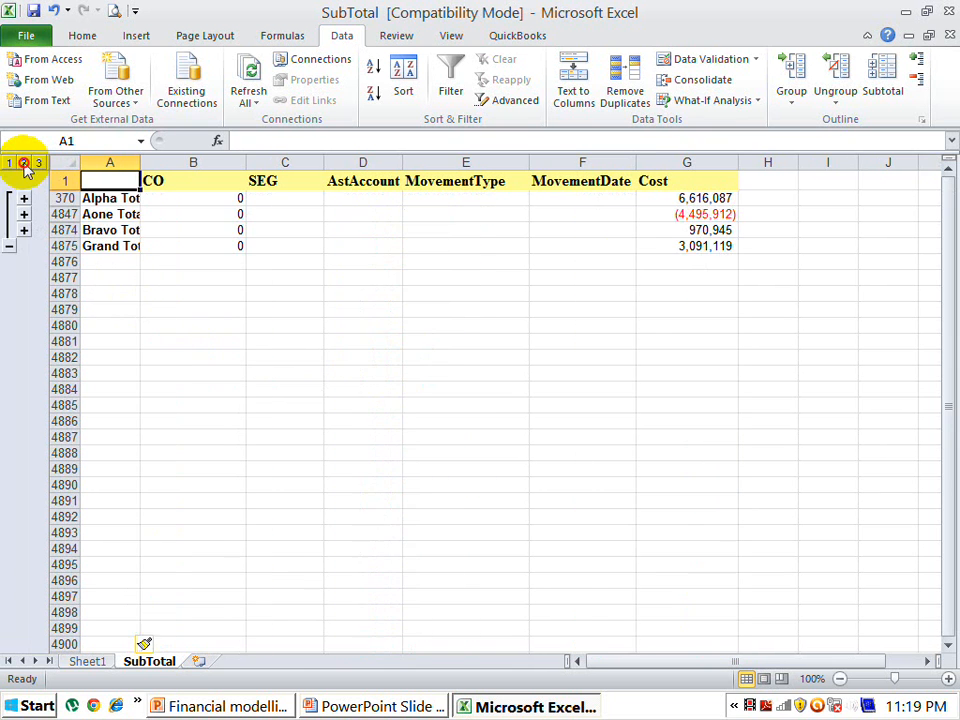
{"action": "double_click", "coordinate": [140, 166]}
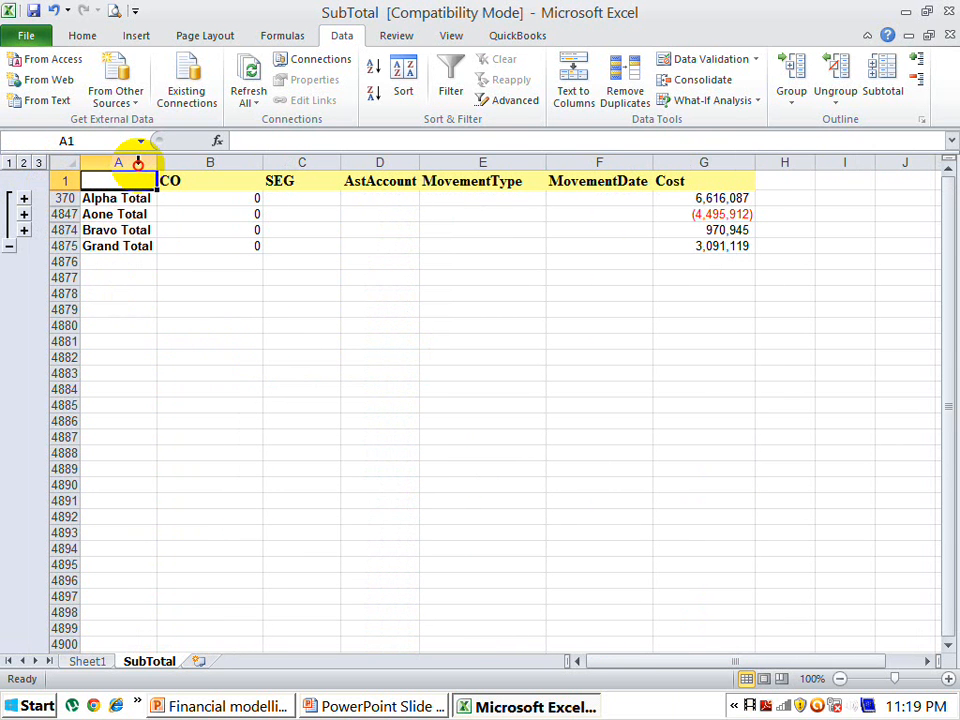
Step: Collapse the outline to the grand total only, and expand it to show all detail rows
{"action": "left_click", "coordinate": [113, 244]}
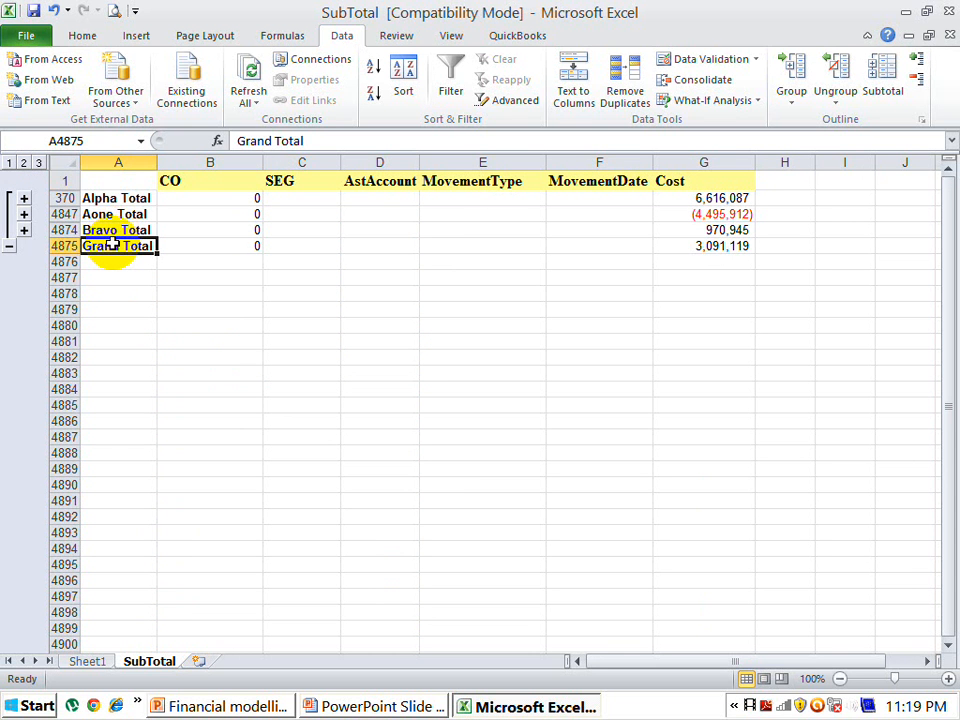
{"action": "left_click", "coordinate": [9, 163]}
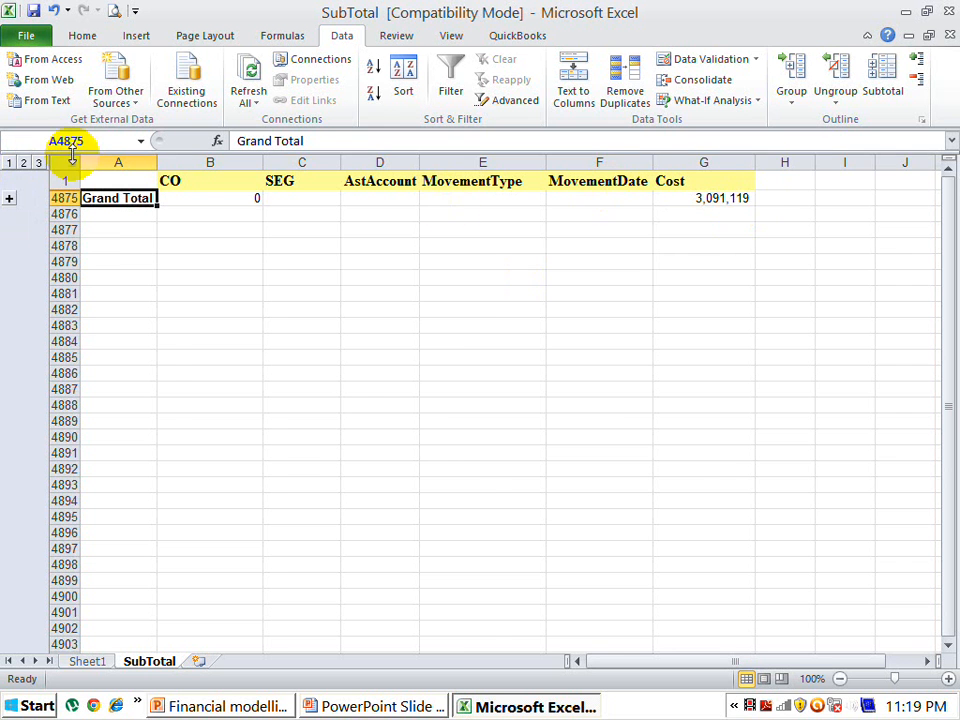
{"action": "left_click", "coordinate": [38, 162]}
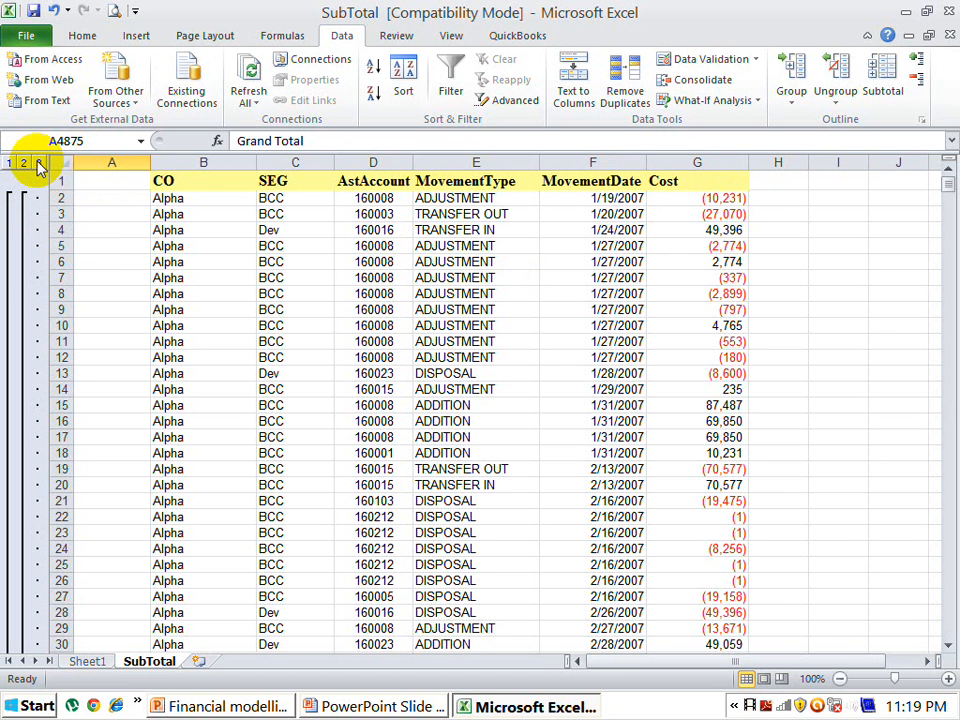
Step: Remove all subtotals from the list that starts at the CO header
{"action": "left_click", "coordinate": [174, 184]}
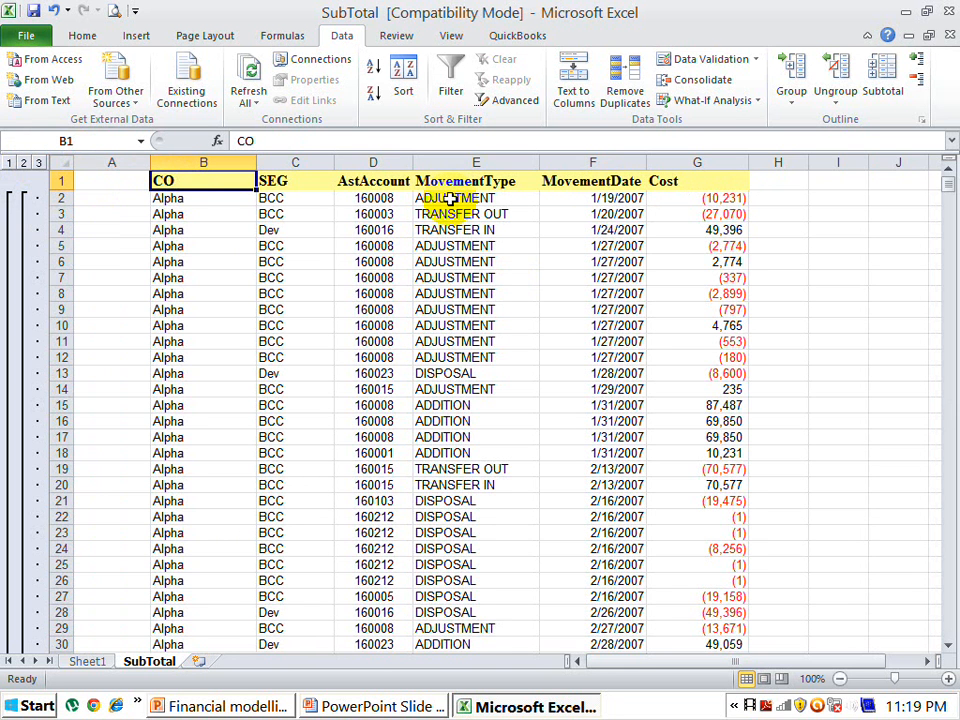
{"action": "left_click", "coordinate": [893, 97]}
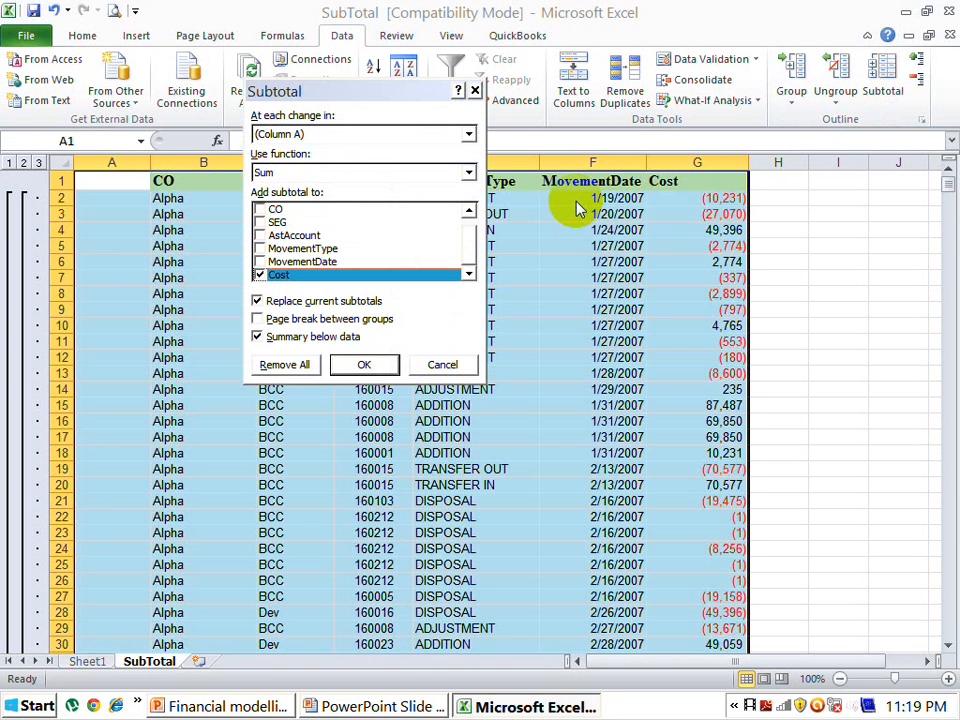
{"action": "left_click", "coordinate": [282, 365]}
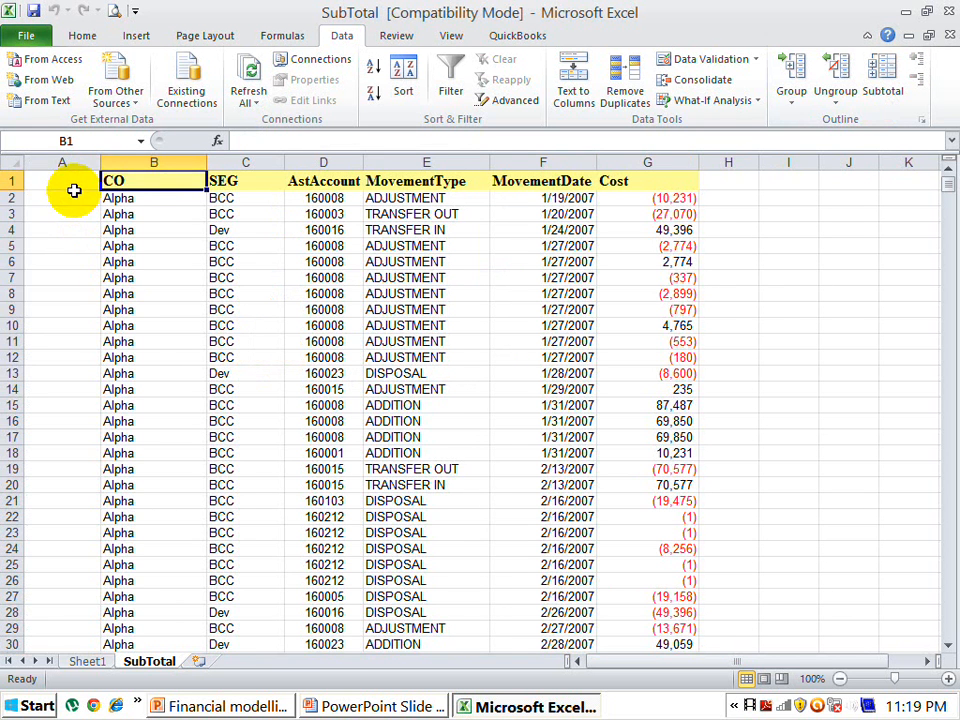
Step: Delete the empty column A so that the CO column becomes the first column of the sheet
{"action": "left_click", "coordinate": [63, 162]}
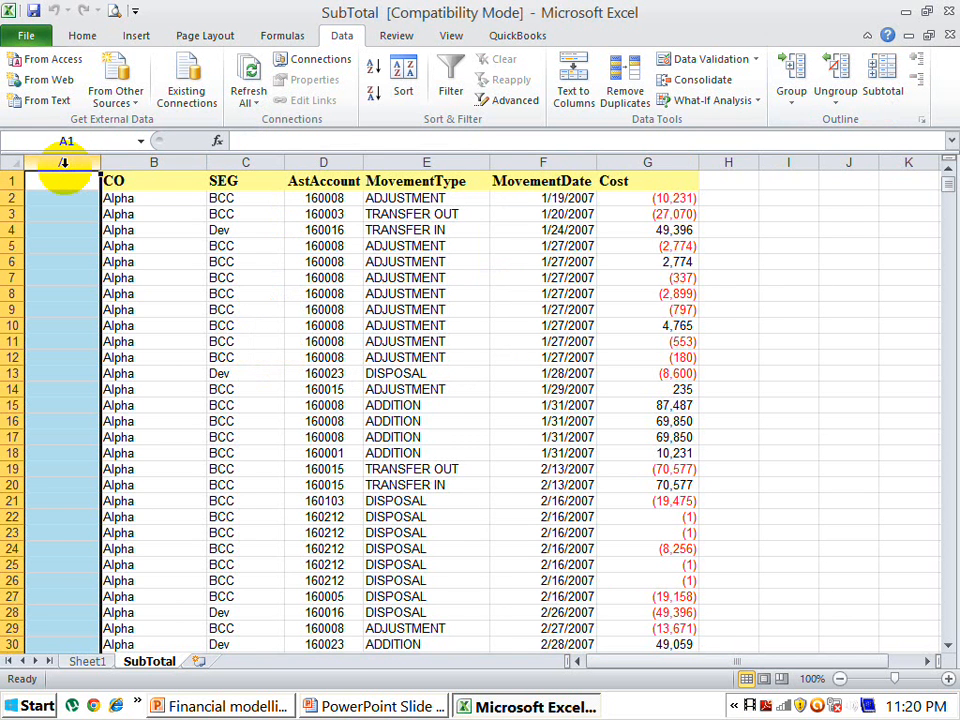
{"action": "right_click", "coordinate": [63, 165]}
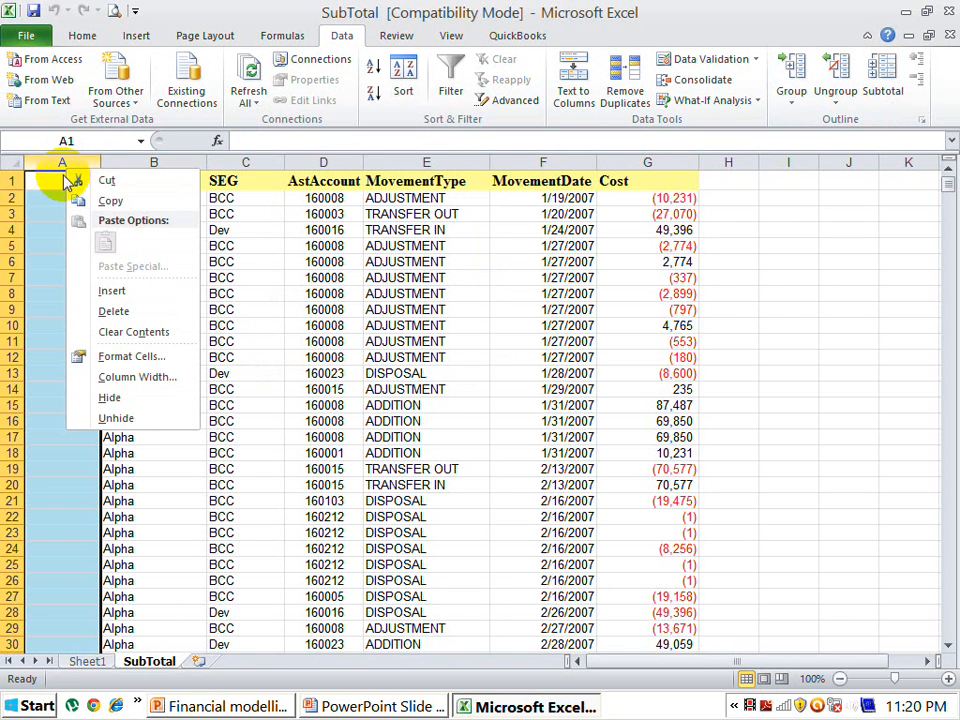
{"action": "left_click", "coordinate": [120, 312]}
{"action": "left_click", "coordinate": [83, 261]}
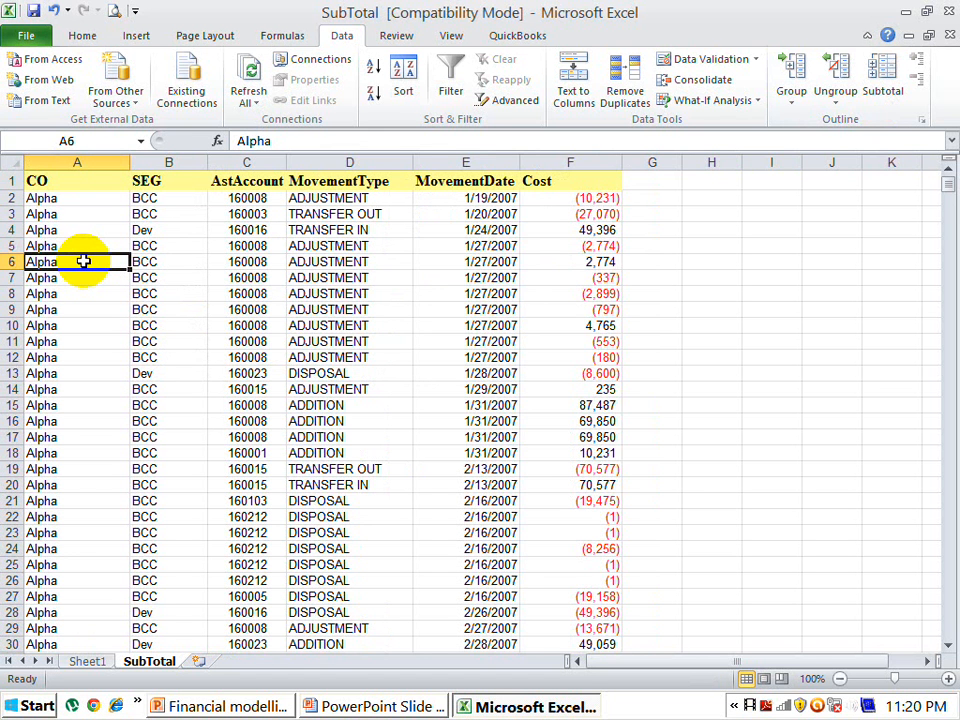
Step: Close the SubTotal workbook without saving its changes and open Consolidate.xls from the More tools slide
{"action": "left_click", "coordinate": [84, 664]}
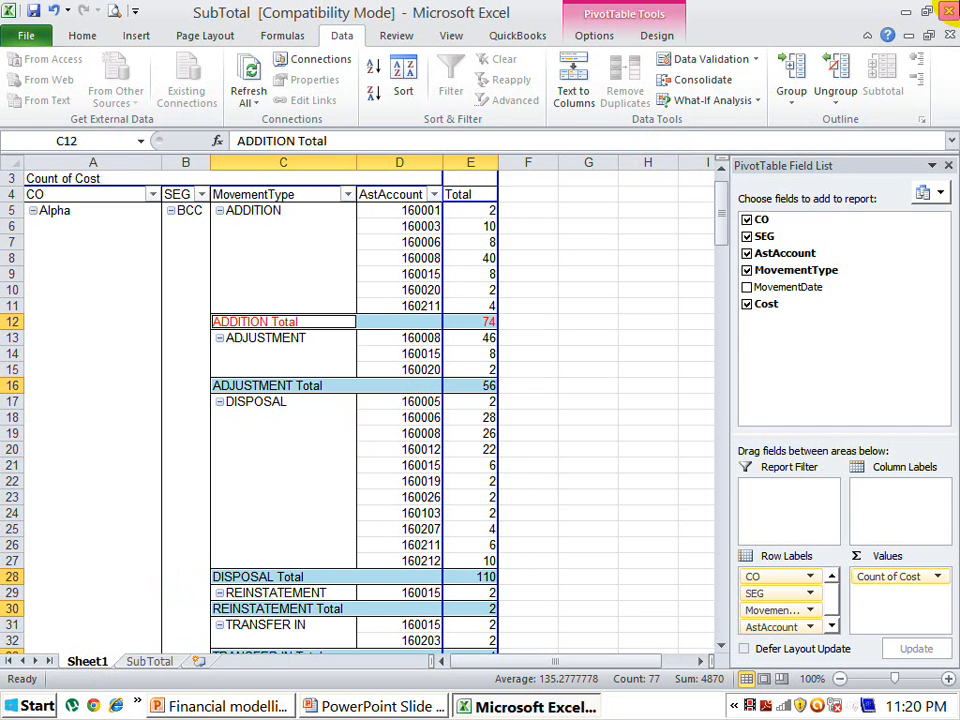
{"action": "left_click", "coordinate": [950, 12]}
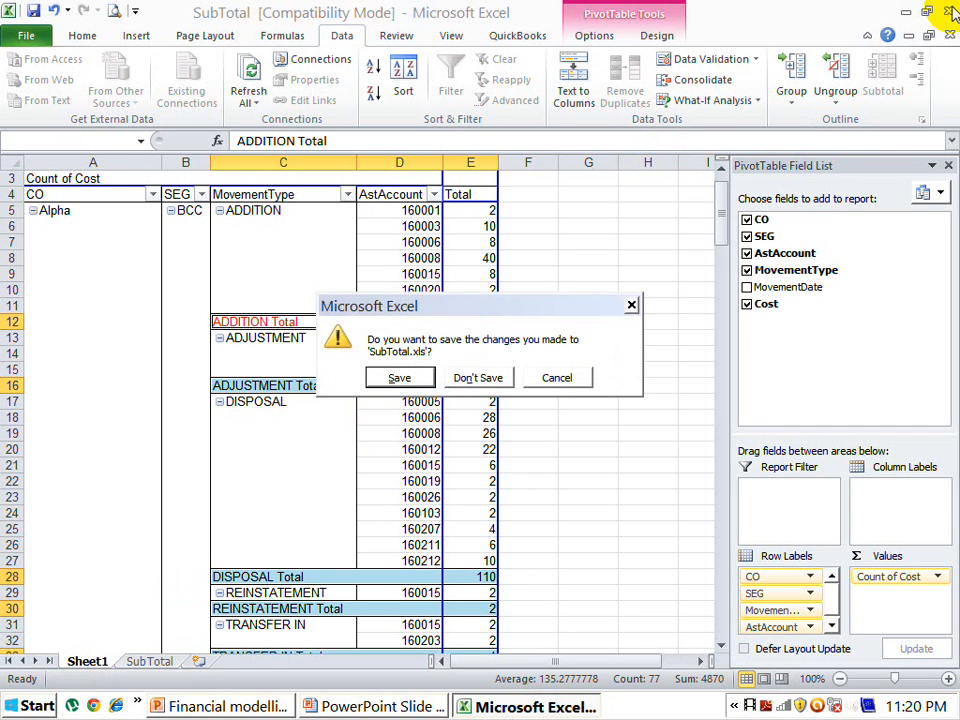
{"action": "left_click", "coordinate": [486, 386]}
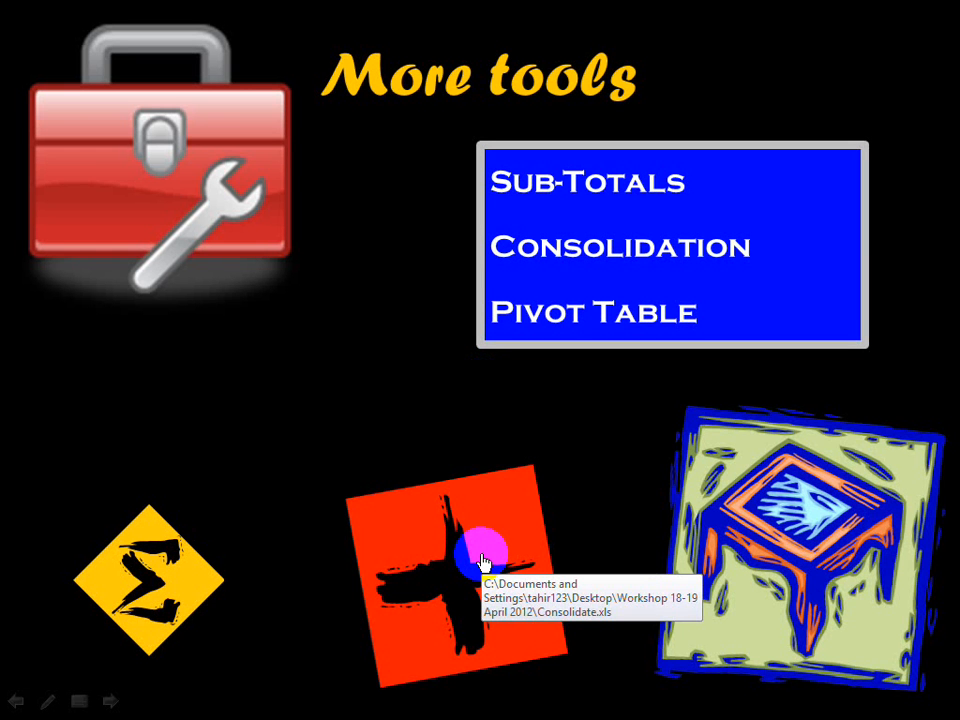
{"action": "left_click", "coordinate": [483, 561]}
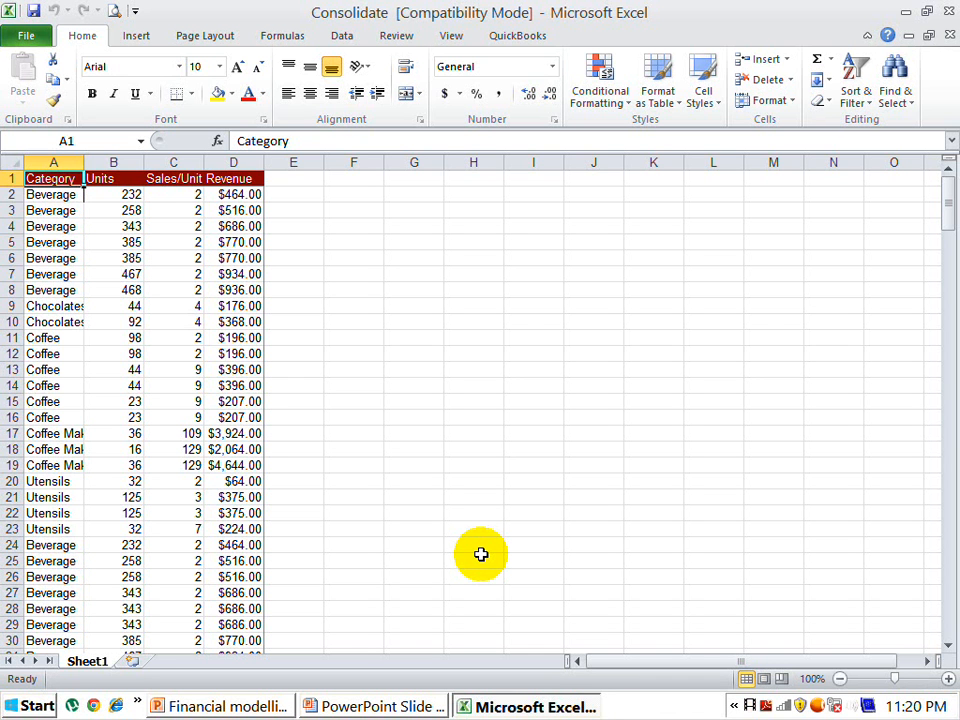
Step: Examine the repeated category names in the upper rows of the Category column
{"action": "key", "text": "Down"}
{"action": "key", "text": "Down"}
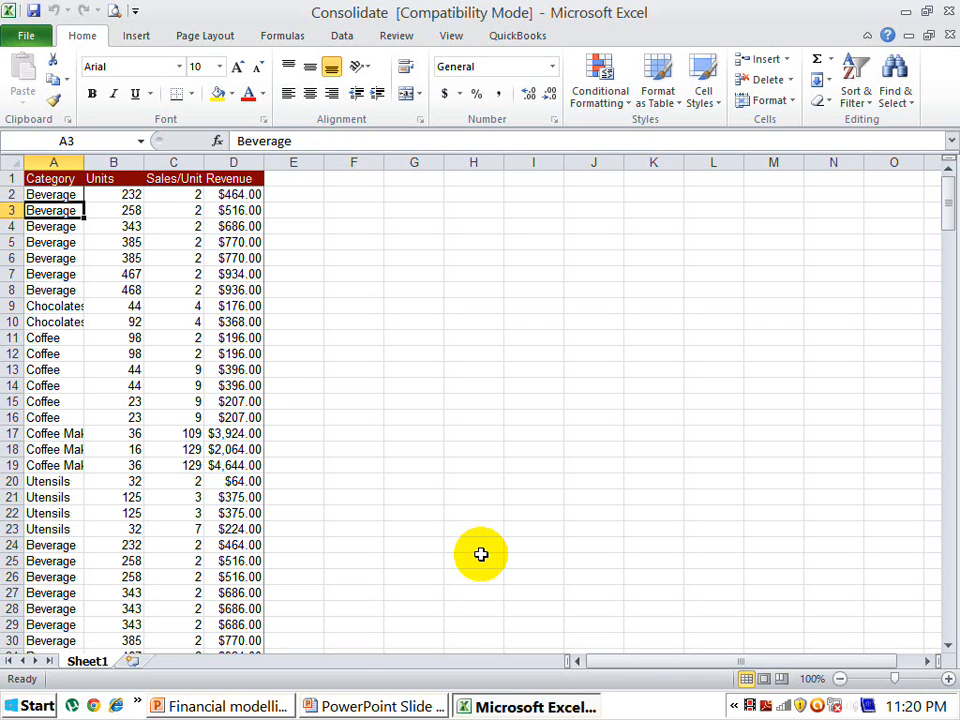
{"action": "key", "text": "Down"}
{"action": "key", "text": "Down"}
{"action": "key", "text": "Down"}
{"action": "key", "text": "Down"}
{"action": "key", "text": "Down"}
{"action": "key", "text": "Down"}
{"action": "key", "text": "Down"}
{"action": "key", "text": "Down"}
{"action": "key", "text": "Down"}
{"action": "key", "text": "Down"}
{"action": "key", "text": "Down"}
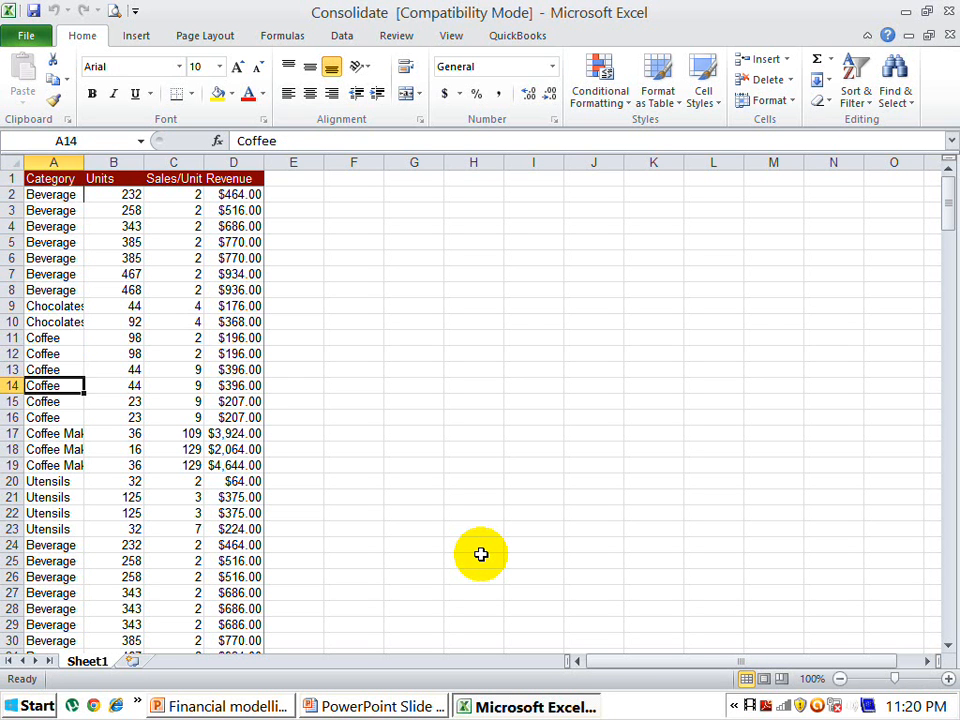
{"action": "key", "text": "Down"}
{"action": "key", "text": "Down"}
{"action": "key", "text": "Down"}
{"action": "key", "text": "Down"}
{"action": "key", "text": "Down"}
{"action": "key", "text": "Down"}
{"action": "key", "text": "Down"}
{"action": "key", "text": "Up"}
{"action": "key", "text": "ctrl+Up"}
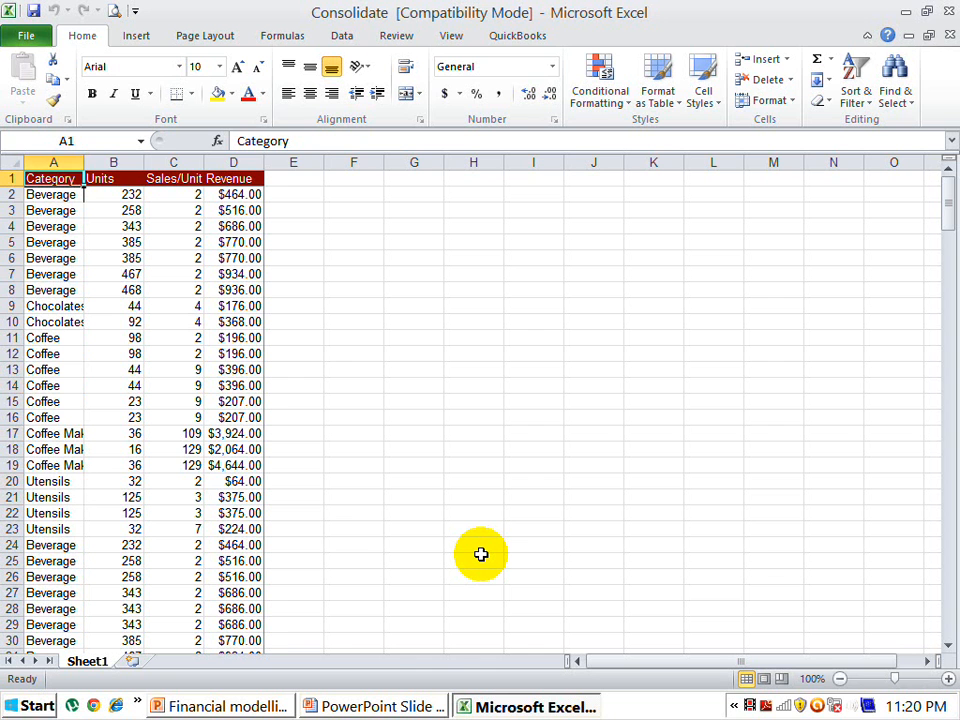
Step: Try entering the category label Beverage in cell G2, and clear the cell
{"action": "key", "text": "Down"}
{"action": "key", "text": "Right"}
{"action": "key", "text": "Right"}
{"action": "key", "text": "Right"}
{"action": "key", "text": "Right"}
{"action": "key", "text": "Right"}
{"action": "key", "text": "Right"}
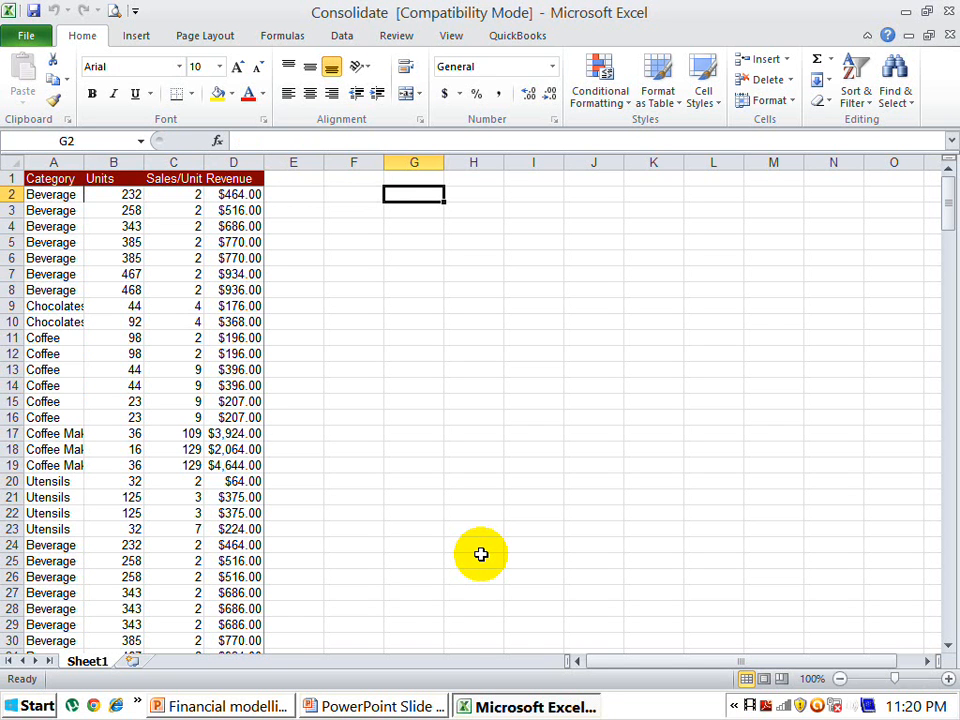
{"action": "type", "text": "bE"}
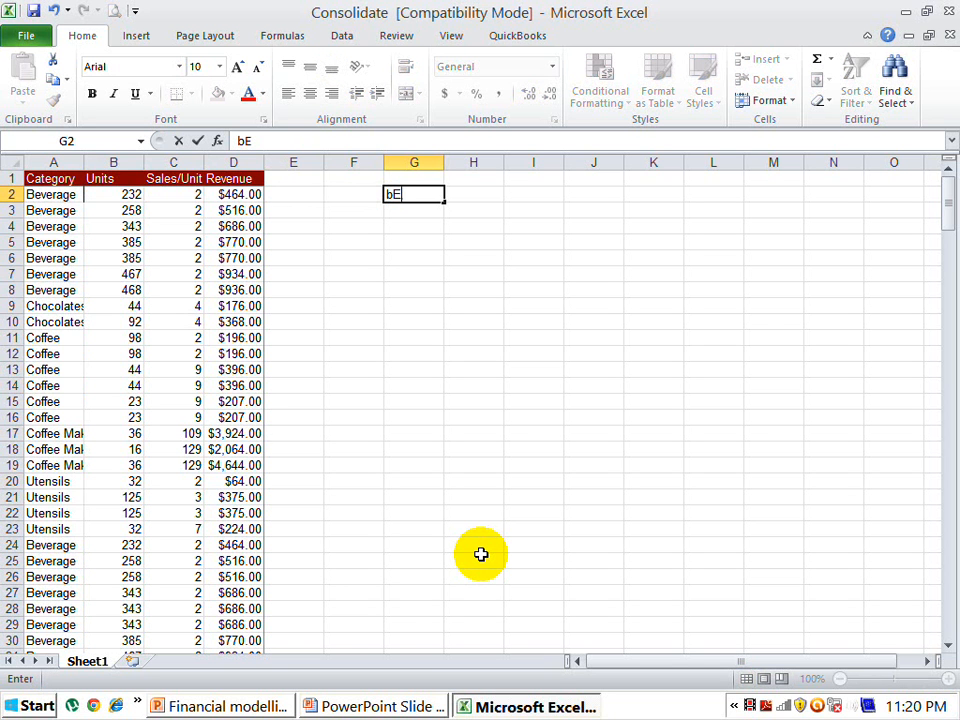
{"action": "type", "text": "VERAGE"}
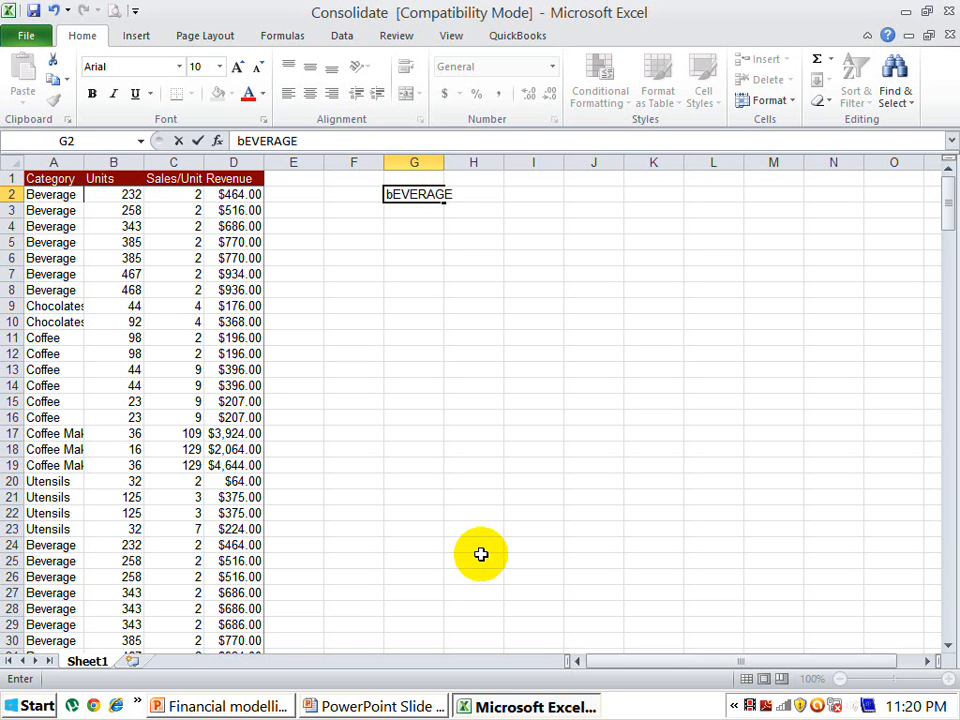
{"action": "key", "text": "Return"}
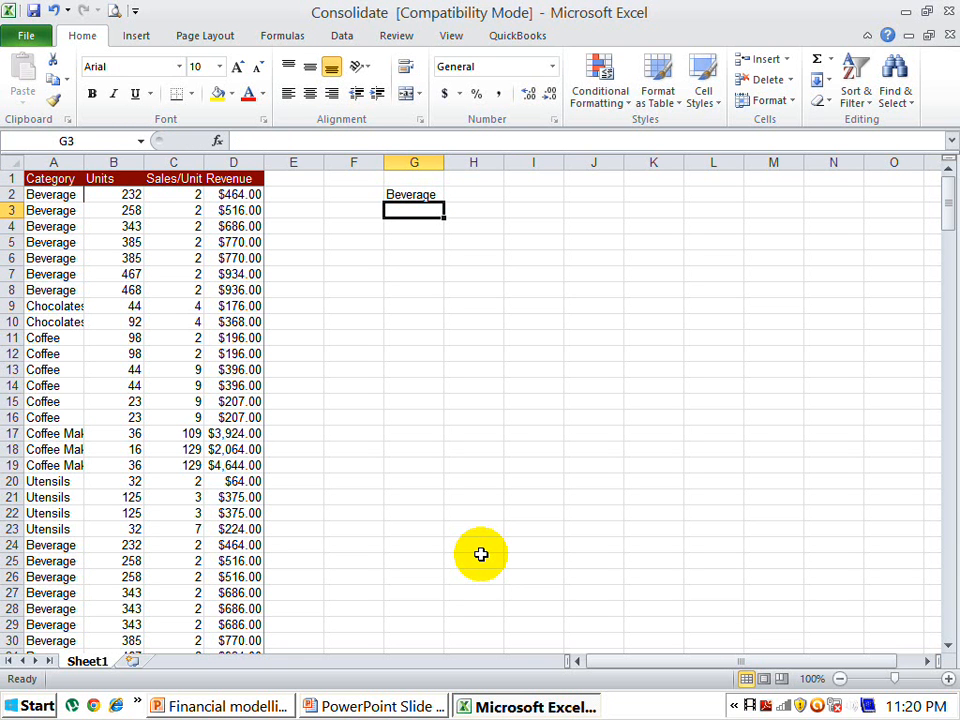
{"action": "key", "text": "Up"}
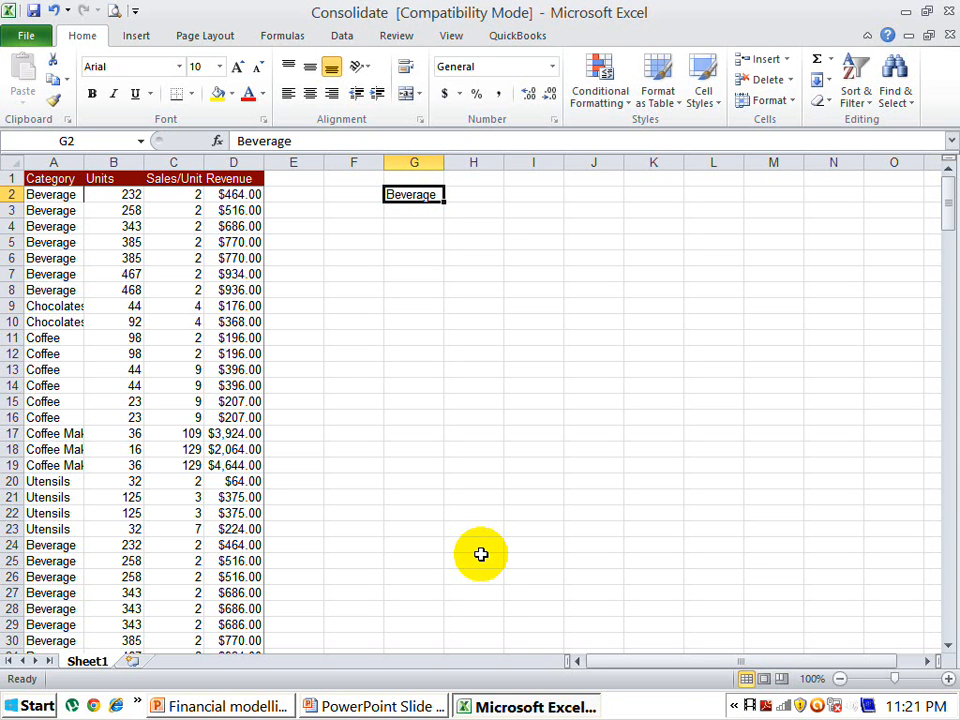
{"action": "key", "text": "Delete"}
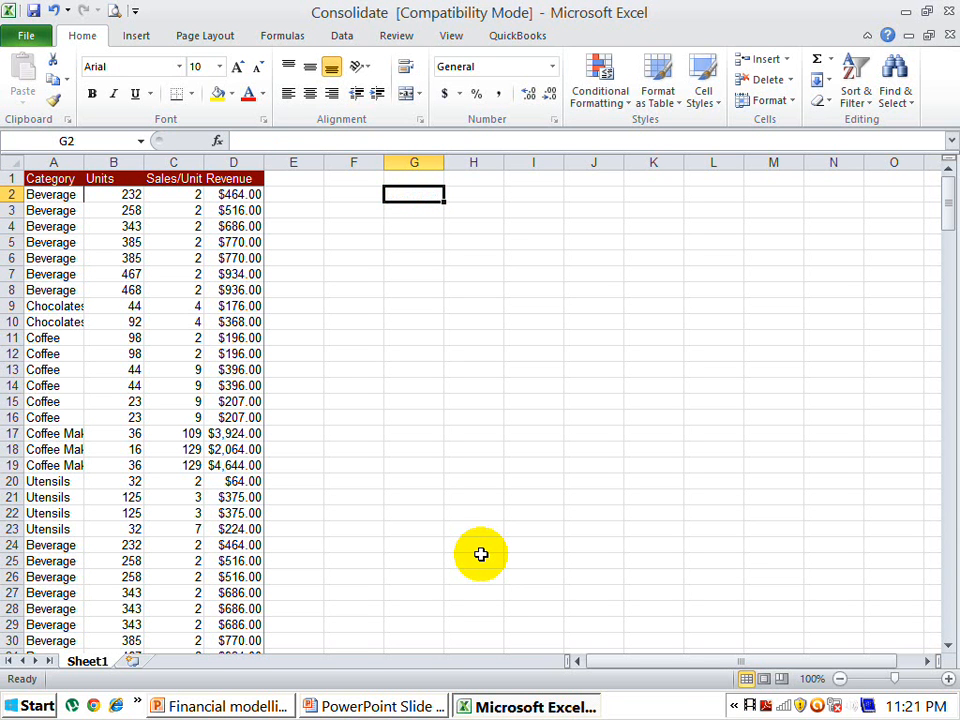
Step: Examine the Category column from the Beverage rows down to the end of the list, and return to its header
{"action": "key", "text": "Left"}
{"action": "key", "text": "Left"}
{"action": "key", "text": "Left"}
{"action": "key", "text": "Left"}
{"action": "key", "text": "Left"}
{"action": "key", "text": "Left"}
{"action": "key", "text": "Down"}
{"action": "key", "text": "Down"}
{"action": "key", "text": "Down"}
{"action": "key", "text": "Down"}
{"action": "key", "text": "Down"}
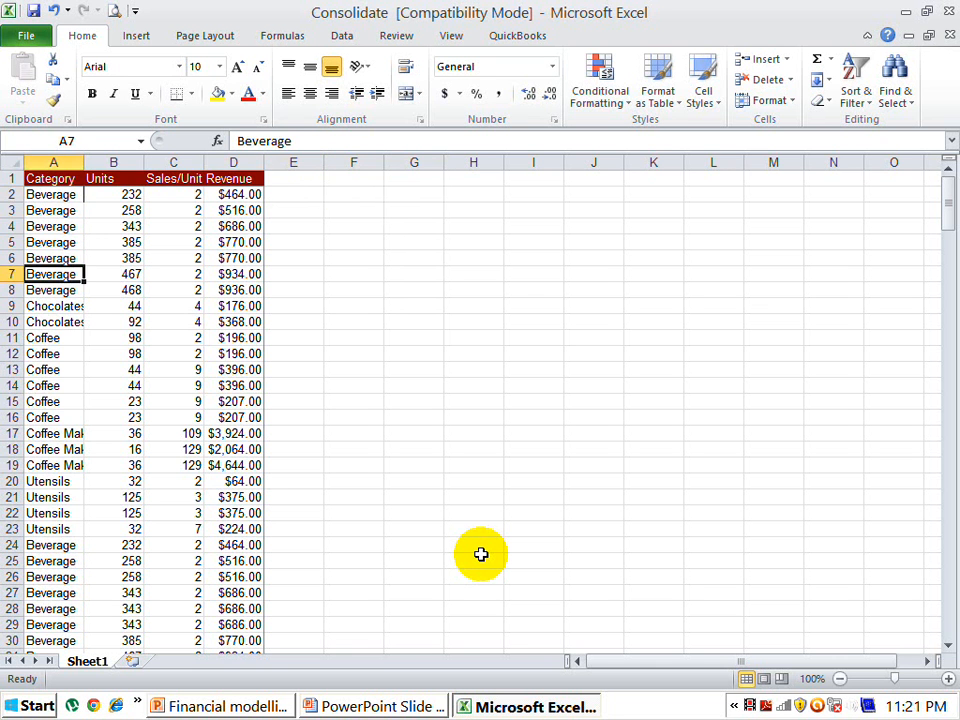
{"action": "key", "text": "Down"}
{"action": "key", "text": "Down"}
{"action": "key", "text": "Down"}
{"action": "key", "text": "Down"}
{"action": "key", "text": "Down"}
{"action": "key", "text": "Down"}
{"action": "key", "text": "Down"}
{"action": "key", "text": "Down"}
{"action": "key", "text": "Down"}
{"action": "key", "text": "Down"}
{"action": "key", "text": "Down"}
{"action": "key", "text": "Down"}
{"action": "key", "text": "Down"}
{"action": "key", "text": "Down"}
{"action": "key", "text": "Down"}
{"action": "key", "text": "Down"}
{"action": "key", "text": "Down"}
{"action": "key", "text": "Down"}
{"action": "key", "text": "Down"}
{"action": "key", "text": "Down"}
{"action": "key", "text": "Down"}
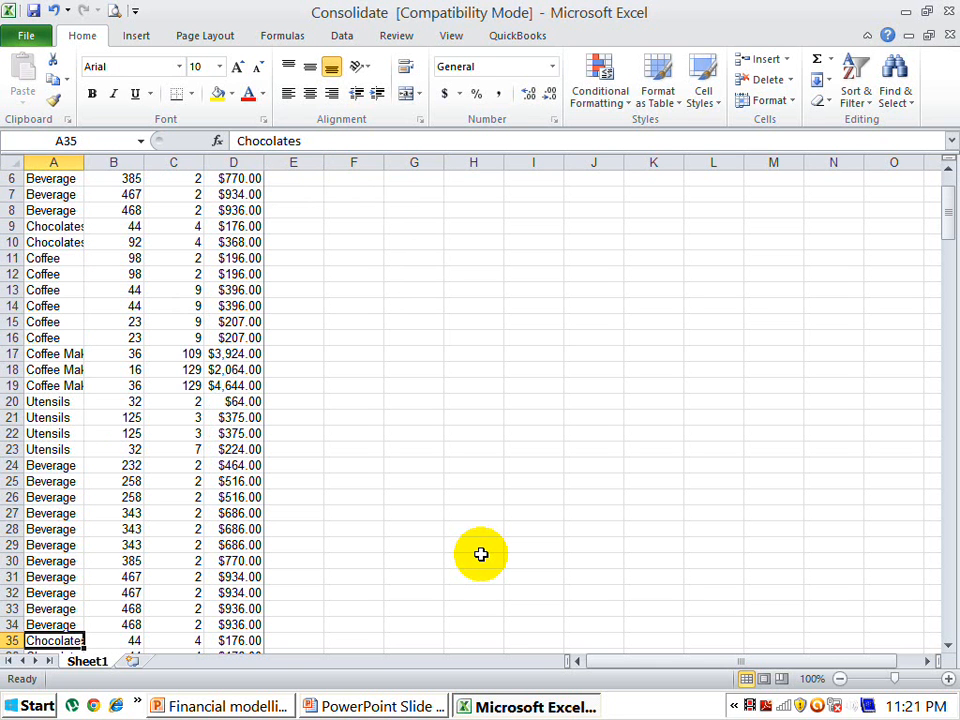
{"action": "key", "text": "ctrl+Down"}
{"action": "key", "text": "ctrl+Up"}
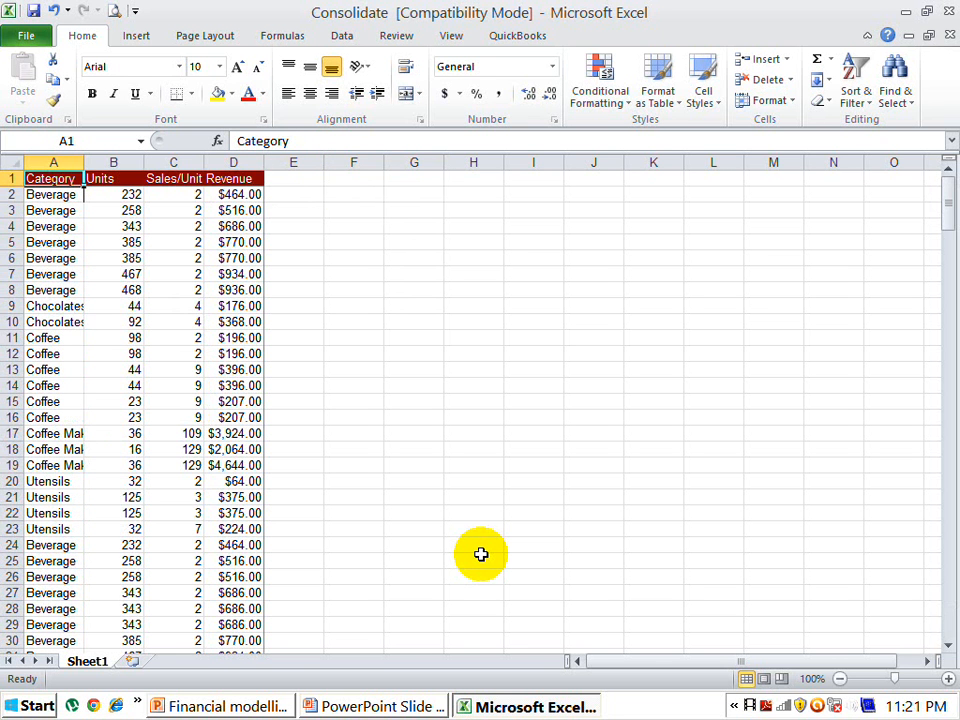
Step: Start a consolidation with cell G1 as the destination and Sum as the function
{"action": "key", "text": "ctrl+Right"}
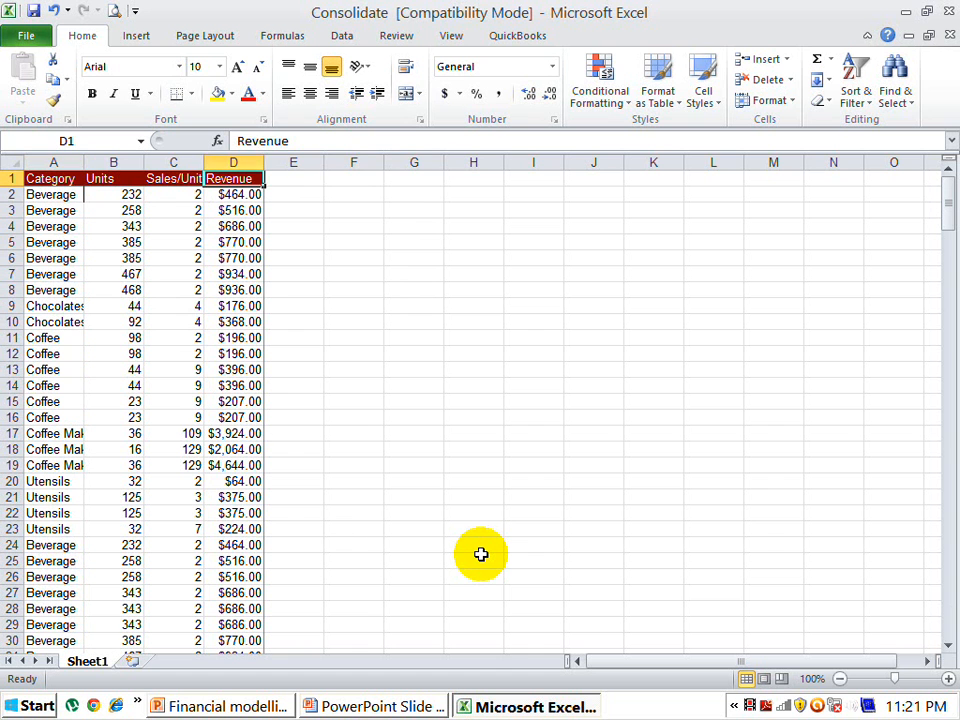
{"action": "key", "text": "Right"}
{"action": "key", "text": "Right"}
{"action": "key", "text": "Right"}
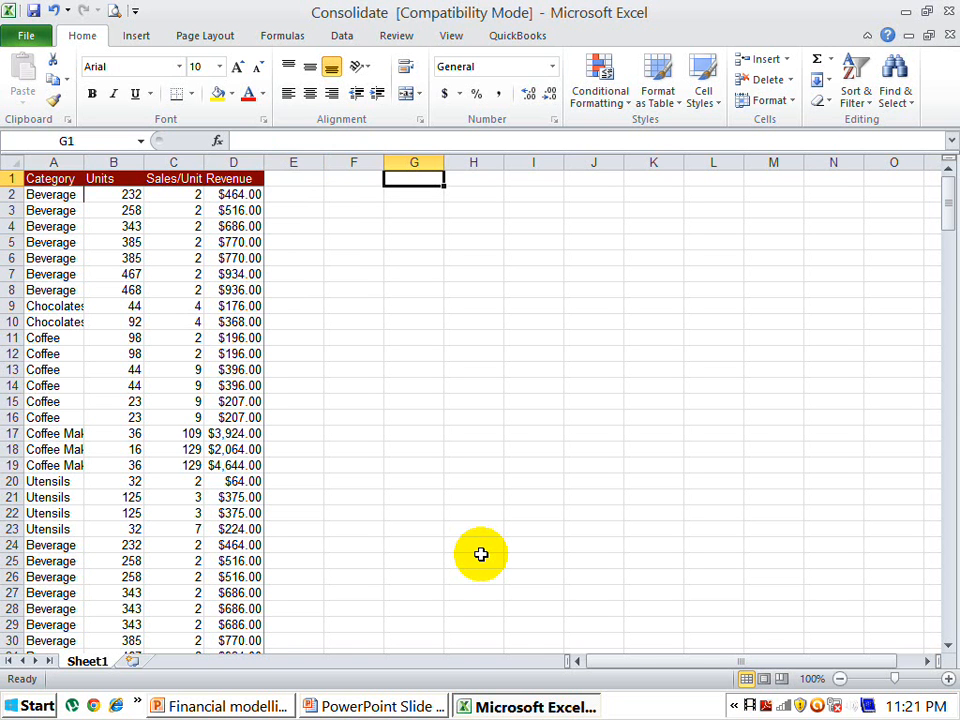
{"action": "left_click", "coordinate": [342, 36]}
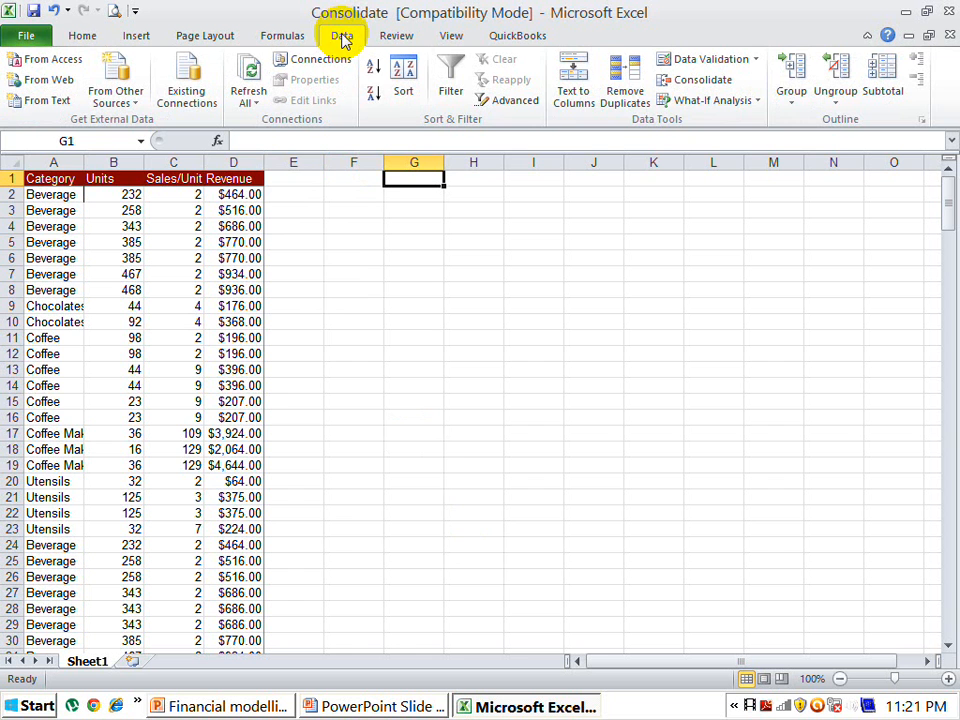
{"action": "left_click", "coordinate": [680, 88]}
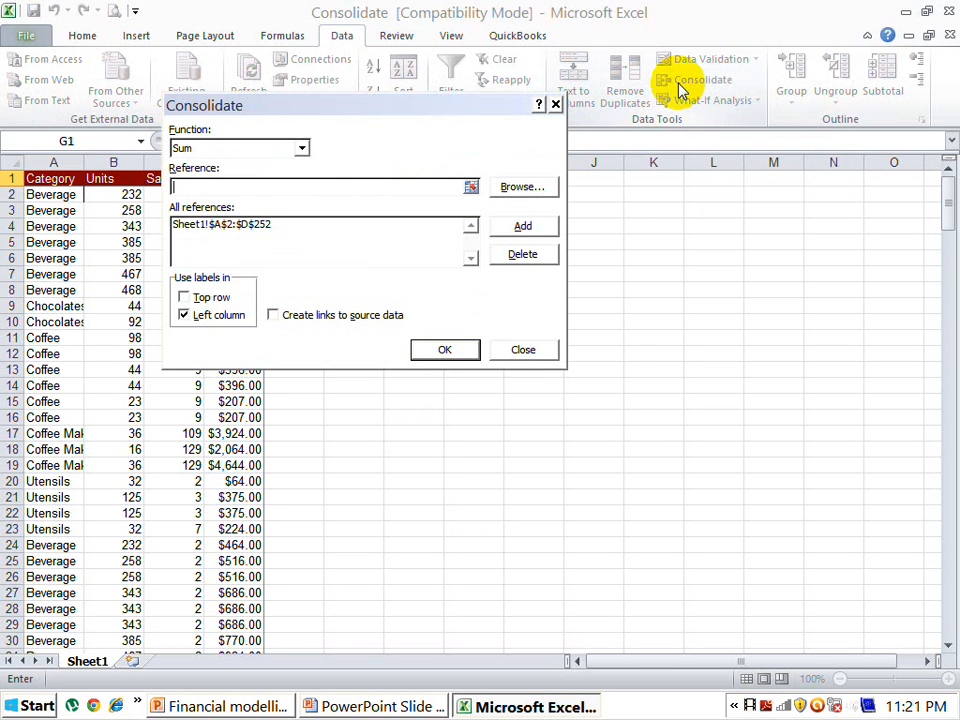
{"action": "left_click", "coordinate": [303, 149]}
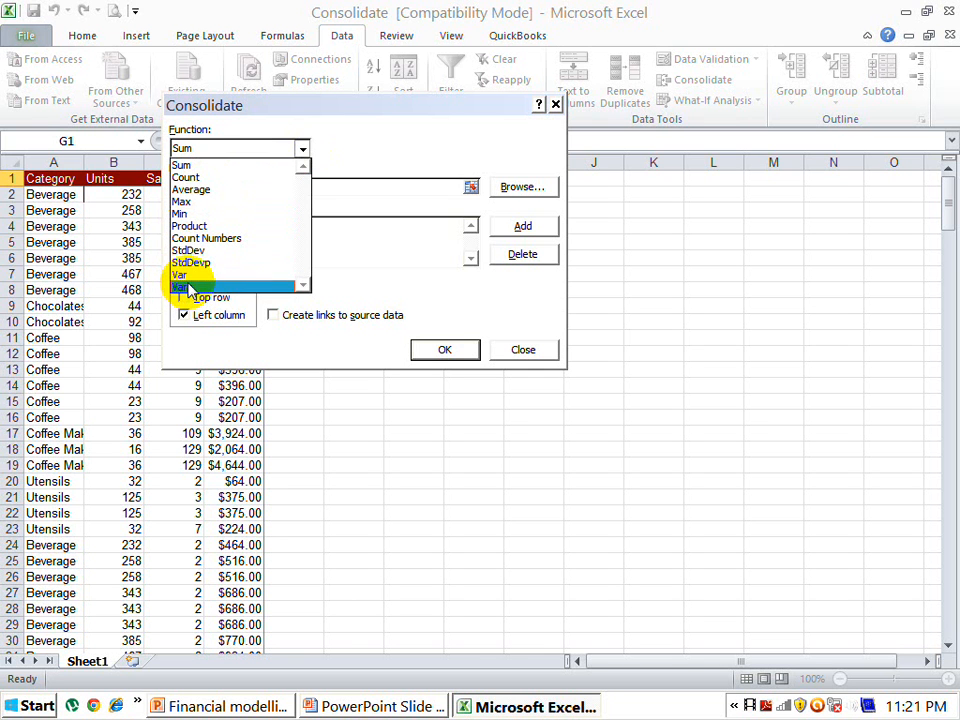
{"action": "left_click", "coordinate": [195, 165]}
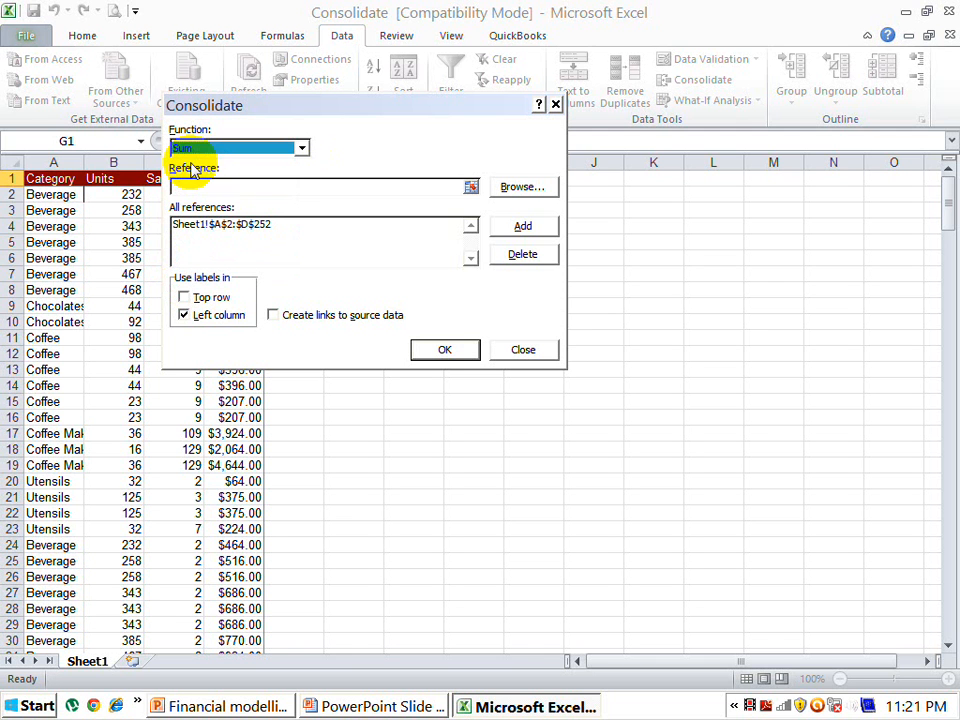
Step: Delete the existing reference Sheet1!$A$2:$D$252 from the consolidation's reference list
{"action": "left_click", "coordinate": [220, 225]}
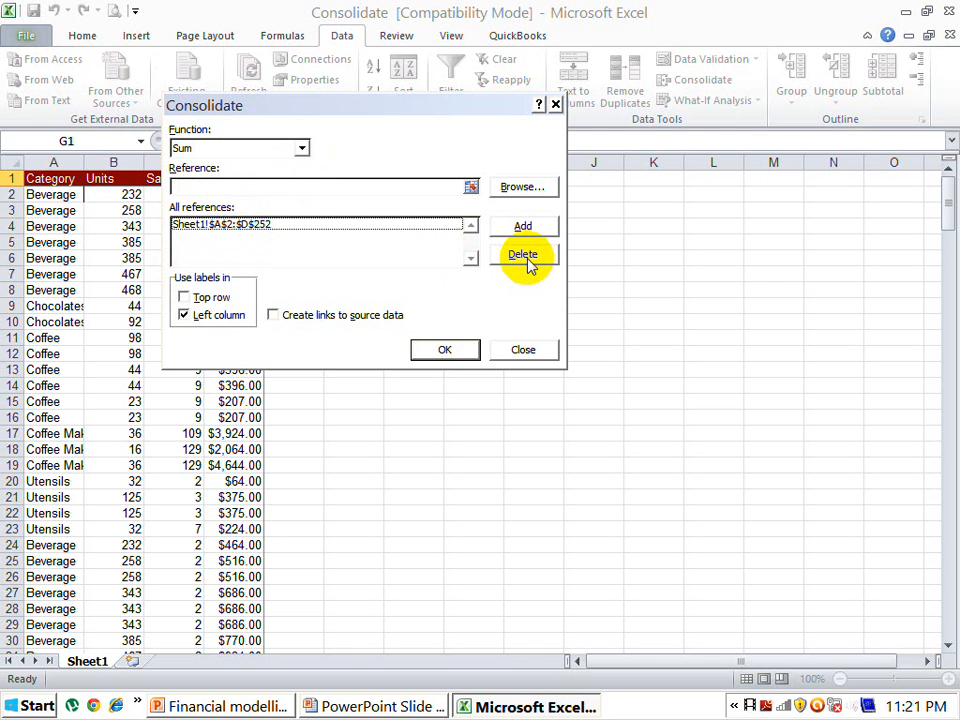
{"action": "left_click", "coordinate": [248, 224]}
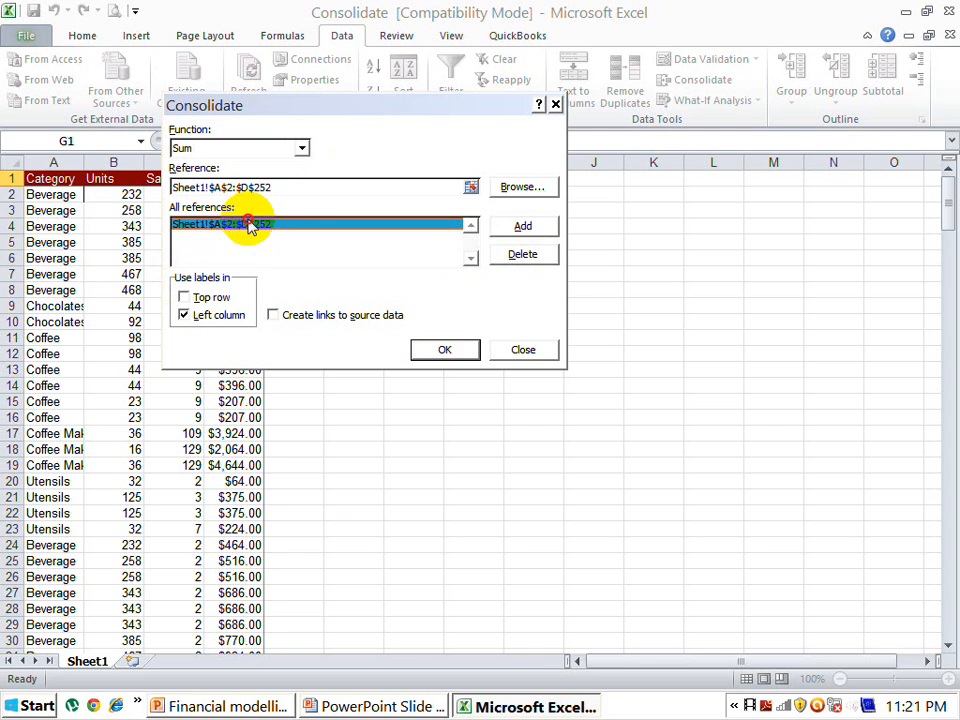
{"action": "left_click", "coordinate": [536, 256]}
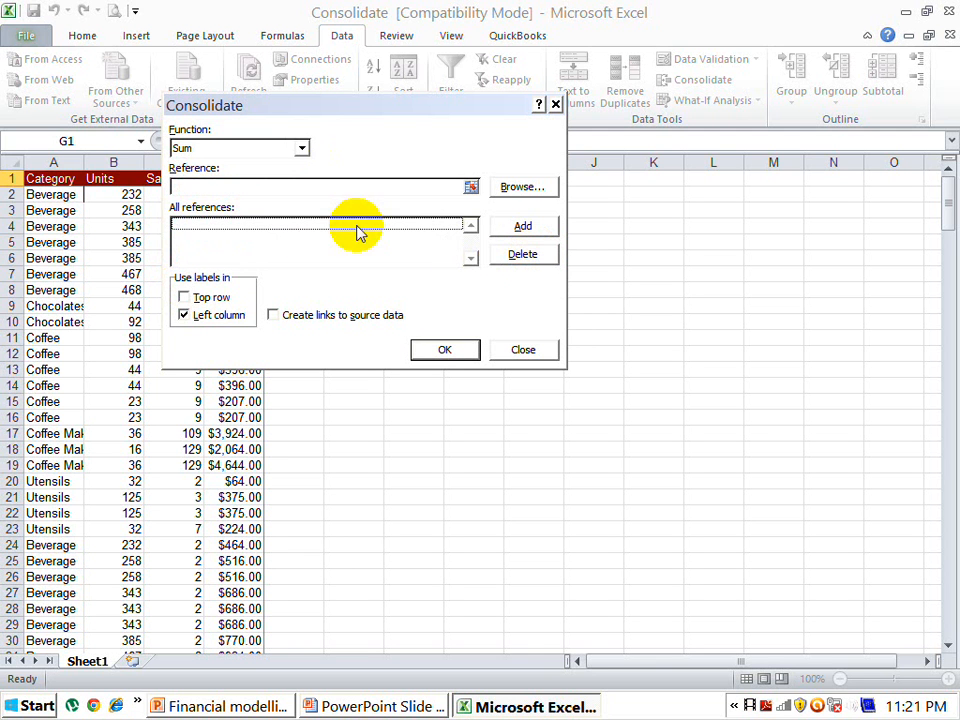
Step: Try adding all cells of Sheet1, $A$1:$IV$65536, as the consolidation reference, and leave Consolidate
{"action": "left_click", "coordinate": [264, 188]}
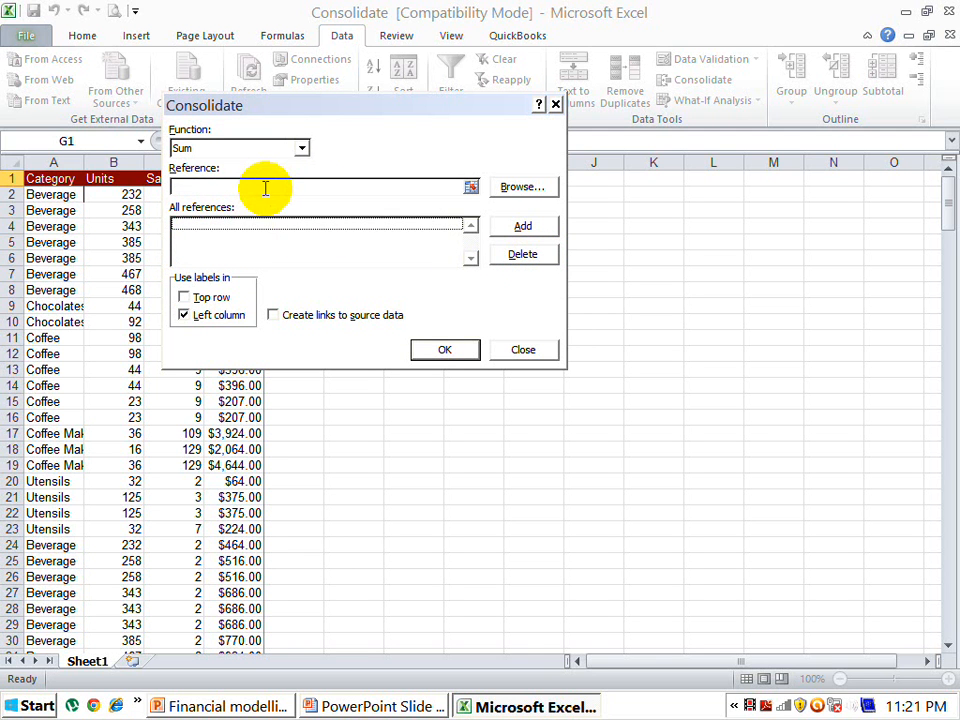
{"action": "left_click", "coordinate": [54, 178]}
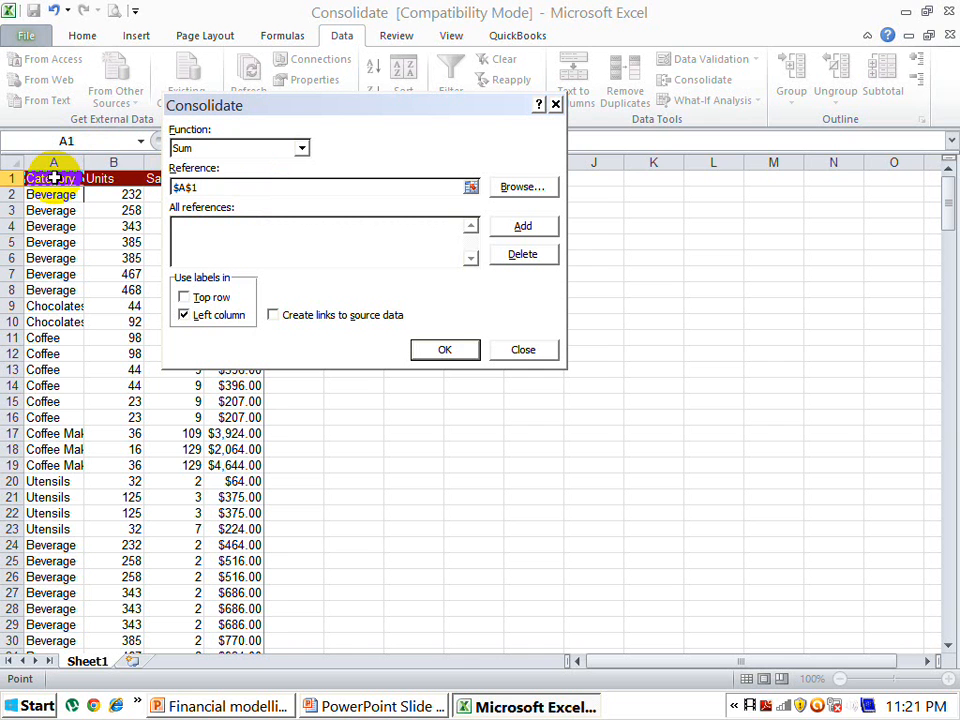
{"action": "key", "text": "ctrl+a"}
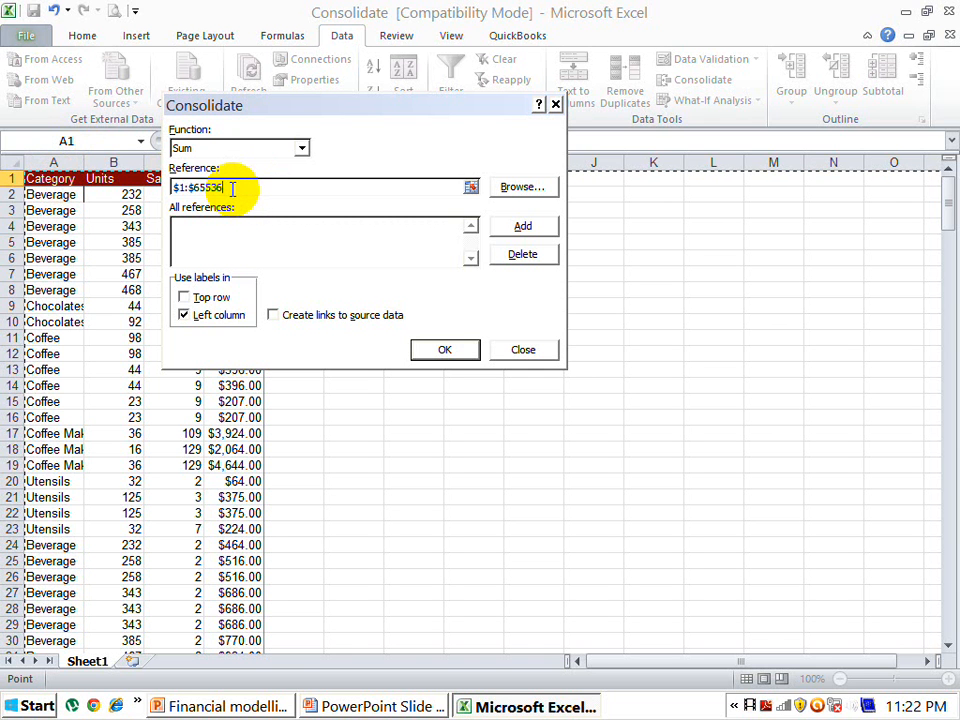
{"action": "left_click", "coordinate": [505, 232]}
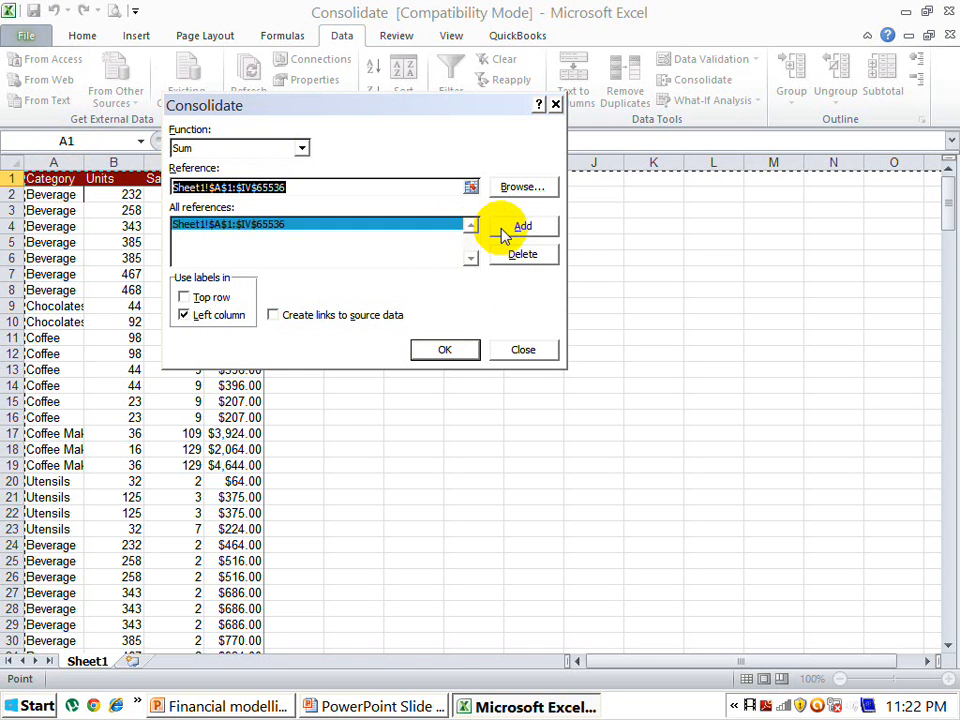
{"action": "left_click", "coordinate": [528, 352]}
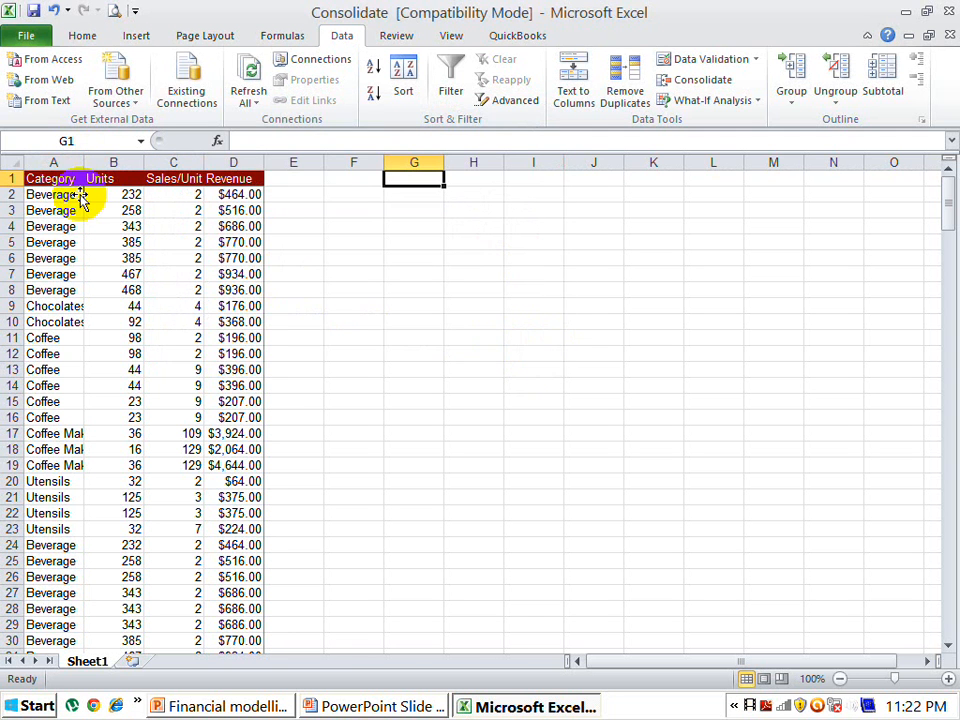
Step: Reopen Consolidate and delete the whole-sheet reference Sheet1!$A$1:$IV$65536 from the reference list
{"action": "left_click", "coordinate": [700, 80]}
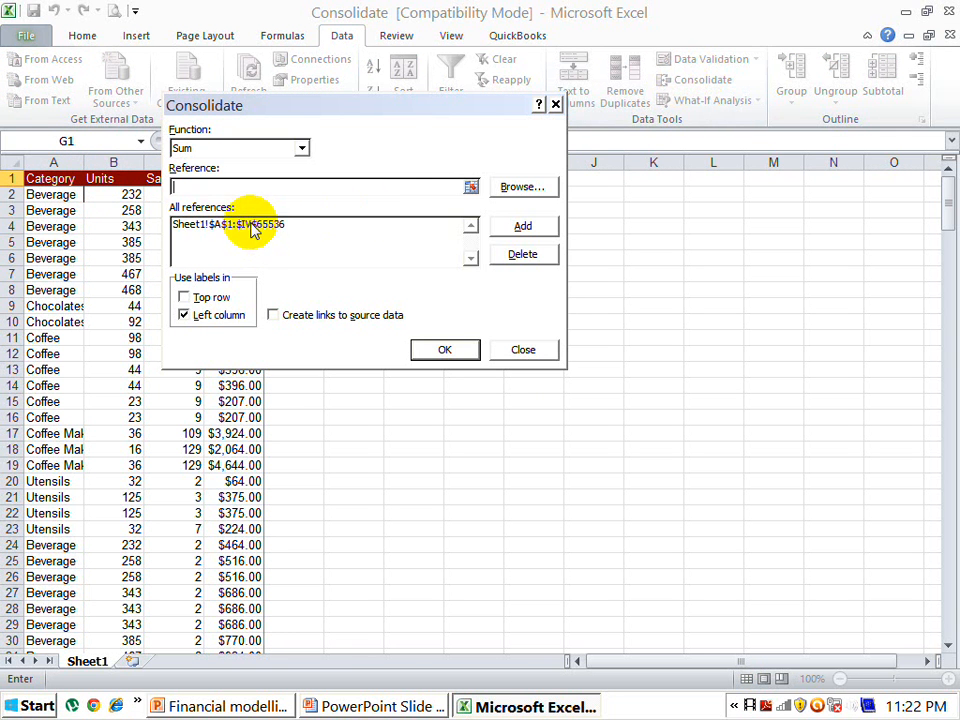
{"action": "left_click", "coordinate": [255, 226]}
{"action": "left_click", "coordinate": [520, 258]}
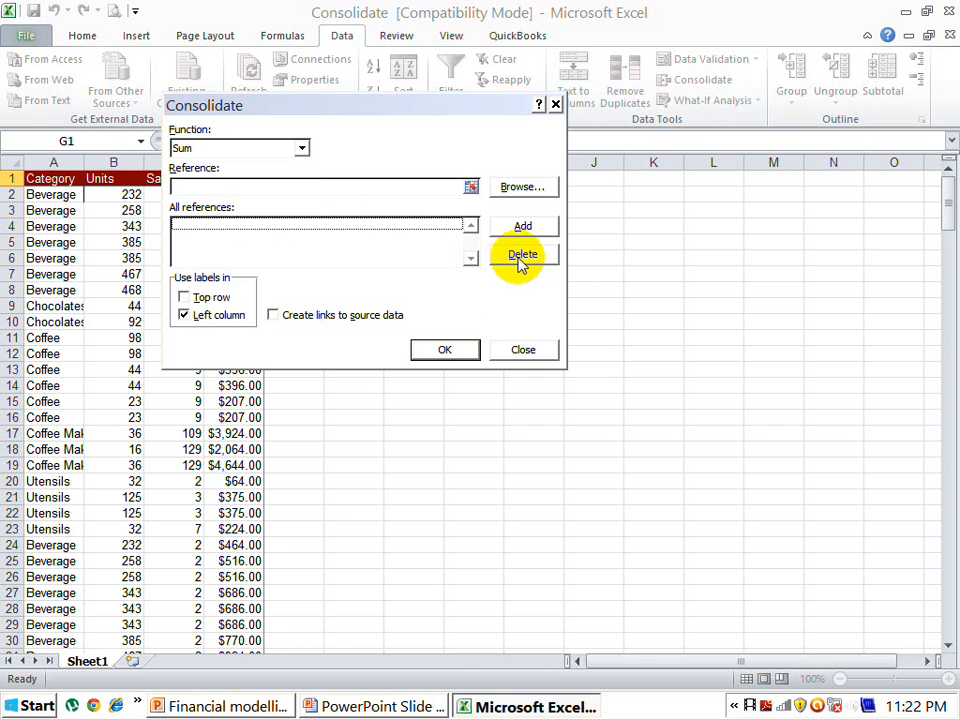
{"action": "left_click", "coordinate": [280, 187]}
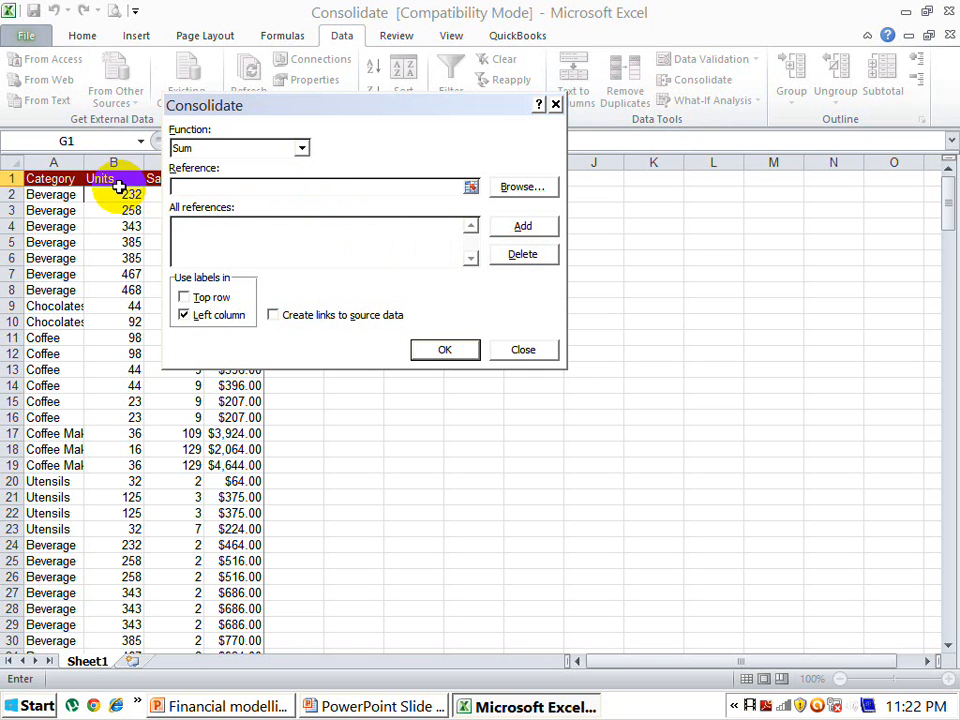
{"action": "left_click", "coordinate": [66, 180]}
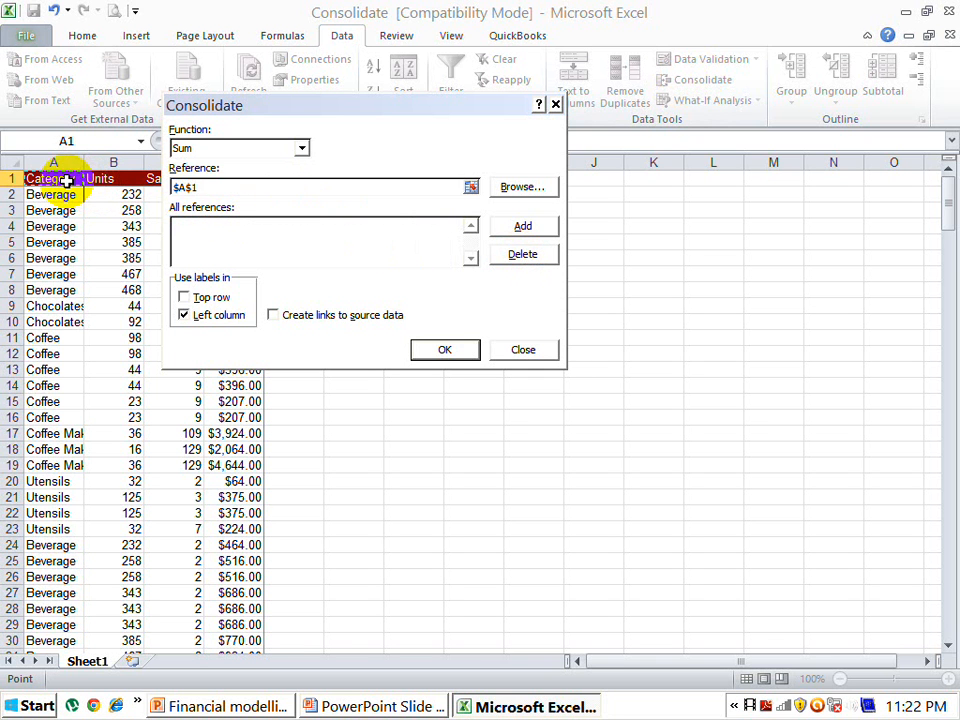
{"action": "key", "text": "ctrl+a"}
{"action": "key", "text": "BackSpace"}
{"action": "key", "text": "BackSpace"}
{"action": "key", "text": "BackSpace"}
{"action": "key", "text": "BackSpace"}
{"action": "key", "text": "BackSpace"}
{"action": "key", "text": "BackSpace"}
{"action": "key", "text": "BackSpace"}
{"action": "key", "text": "BackSpace"}
{"action": "key", "text": "BackSpace"}
Step: Add the range $A$1:$D$252 of Sheet1 to the consolidation's references
{"action": "left_click", "coordinate": [66, 180]}
{"action": "key", "text": "ctrl+shift+Right"}
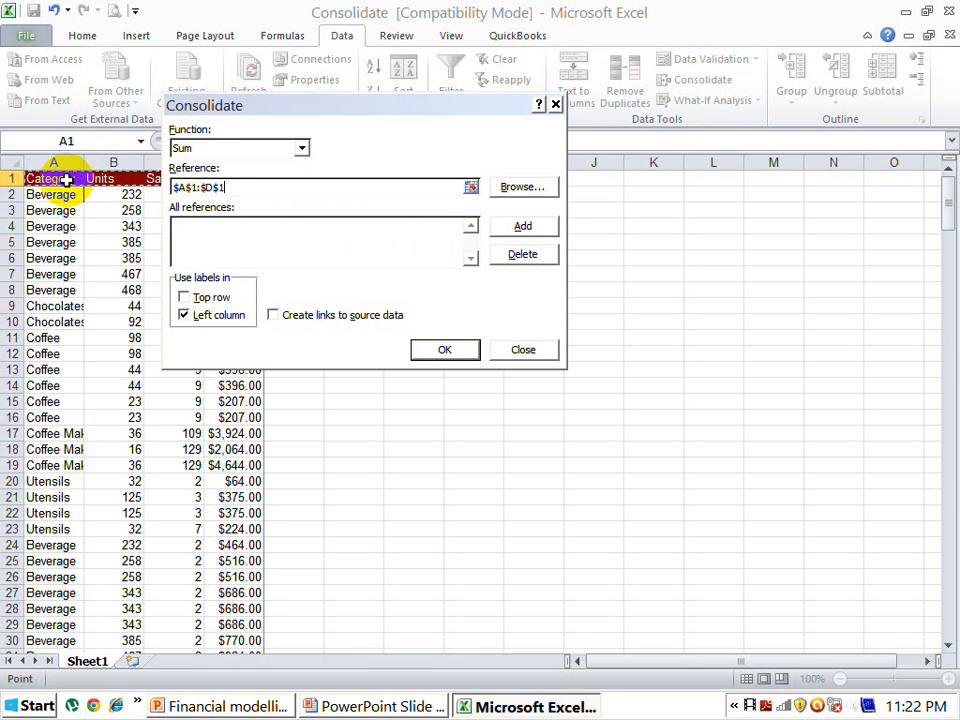
{"action": "key", "text": "ctrl+shift+Down"}
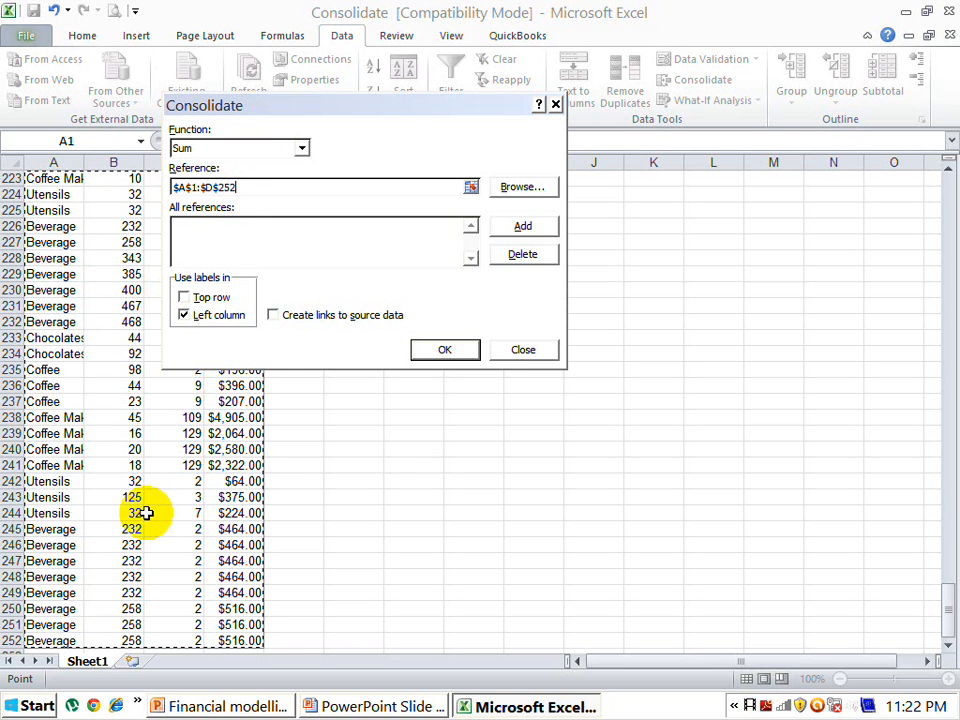
{"action": "left_click", "coordinate": [527, 229]}
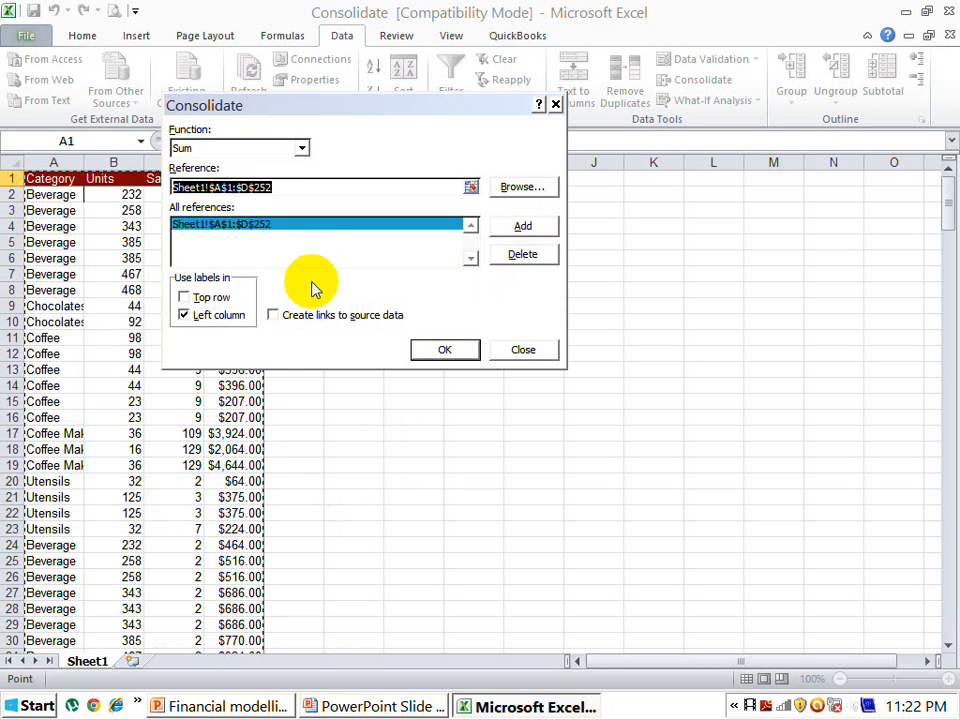
Step: Run the consolidation with top-row labels also enabled, and autofit the summary's Revenue column J
{"action": "left_click", "coordinate": [185, 298]}
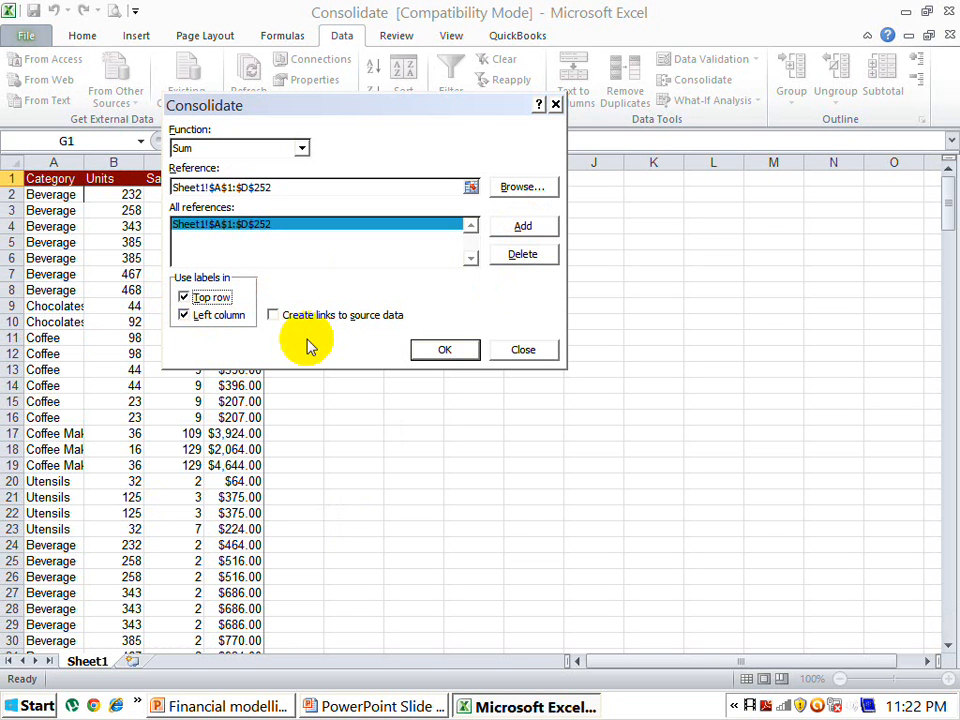
{"action": "left_click", "coordinate": [445, 350]}
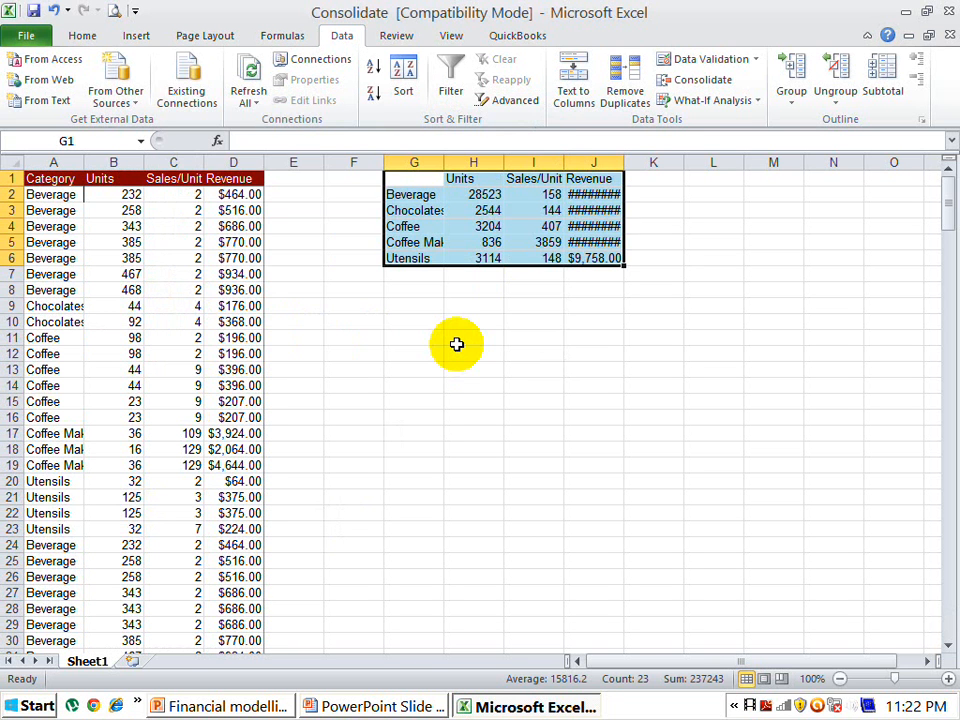
{"action": "double_click", "coordinate": [622, 164]}
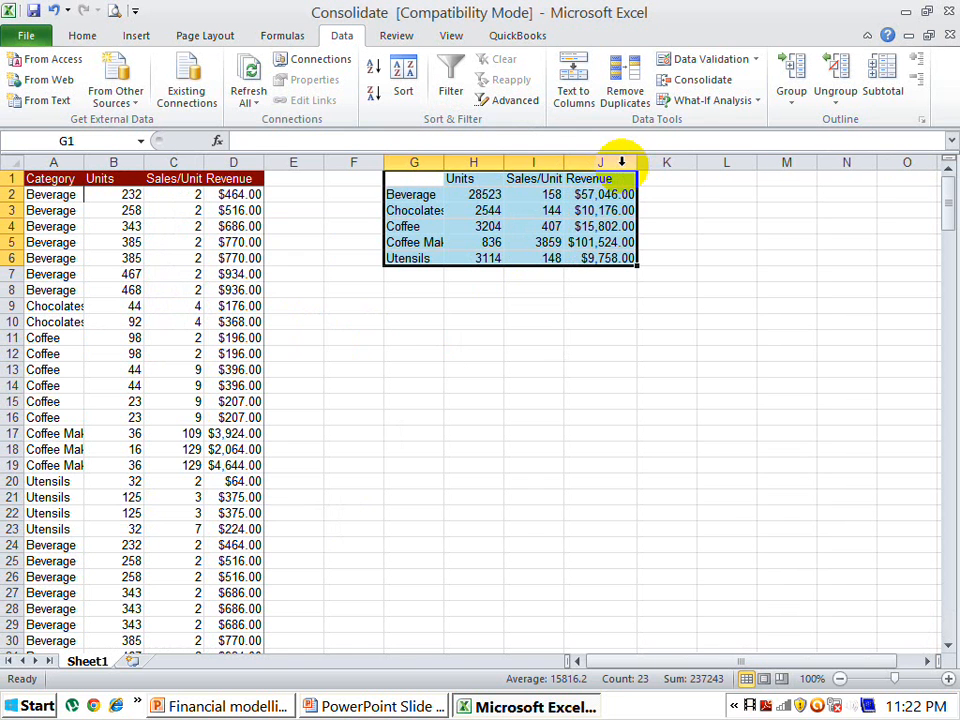
Step: Fill the summary's Sales/Unit cells I2:I6 with revenue divided by units, using =J2/H2, and check the formula in I3
{"action": "left_click", "coordinate": [545, 195]}
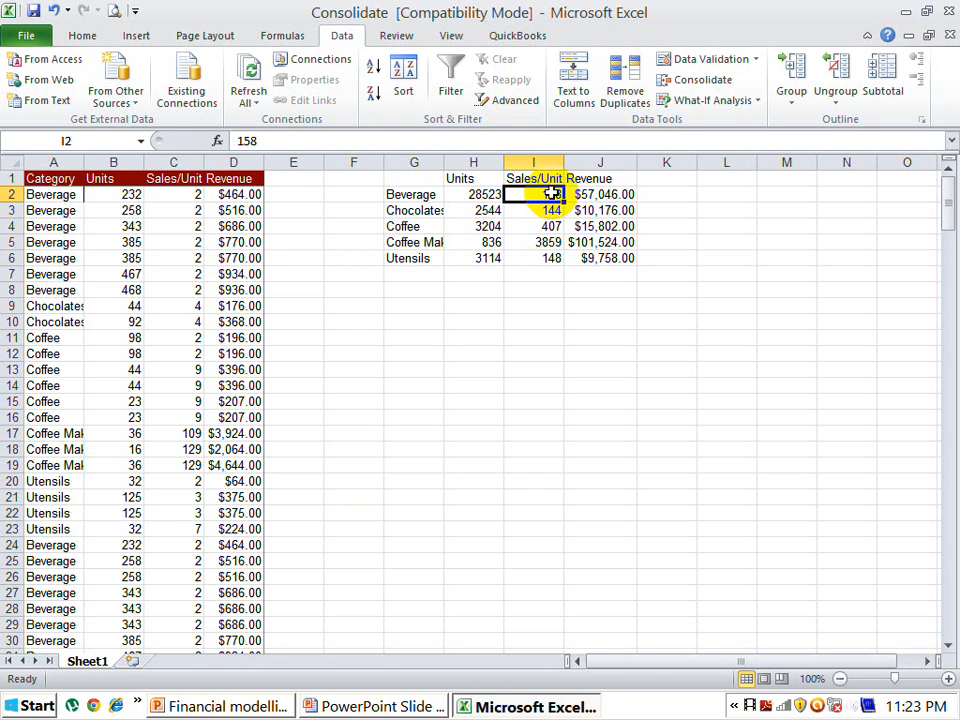
{"action": "key", "text": "shift+Down"}
{"action": "key", "text": "shift+Down"}
{"action": "key", "text": "shift+Down"}
{"action": "key", "text": "shift+Down"}
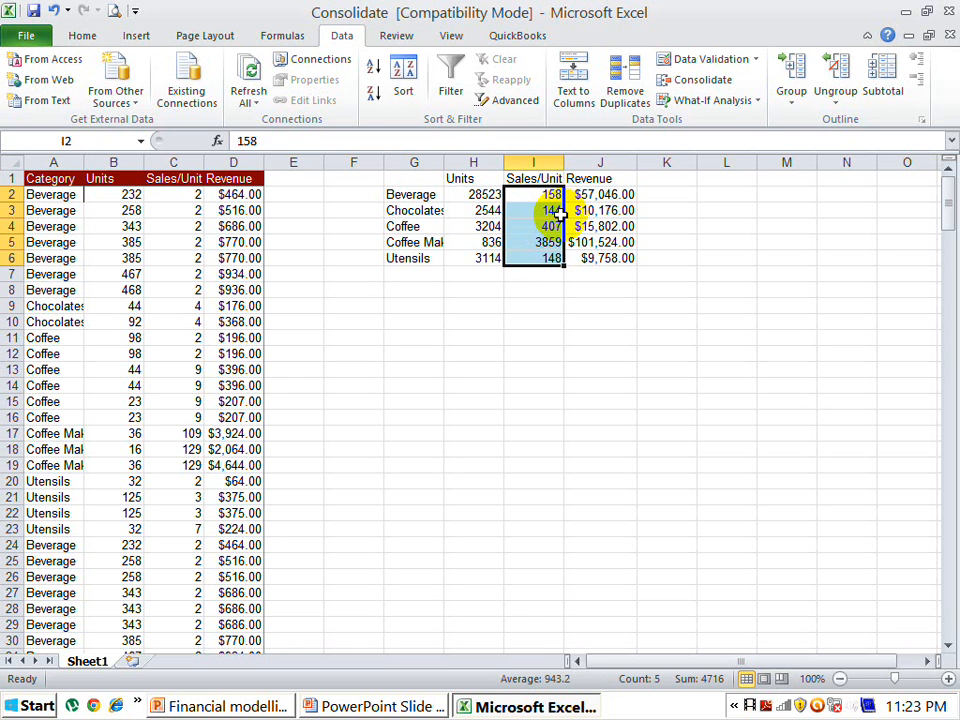
{"action": "type", "text": "="}
{"action": "key", "text": "Right"}
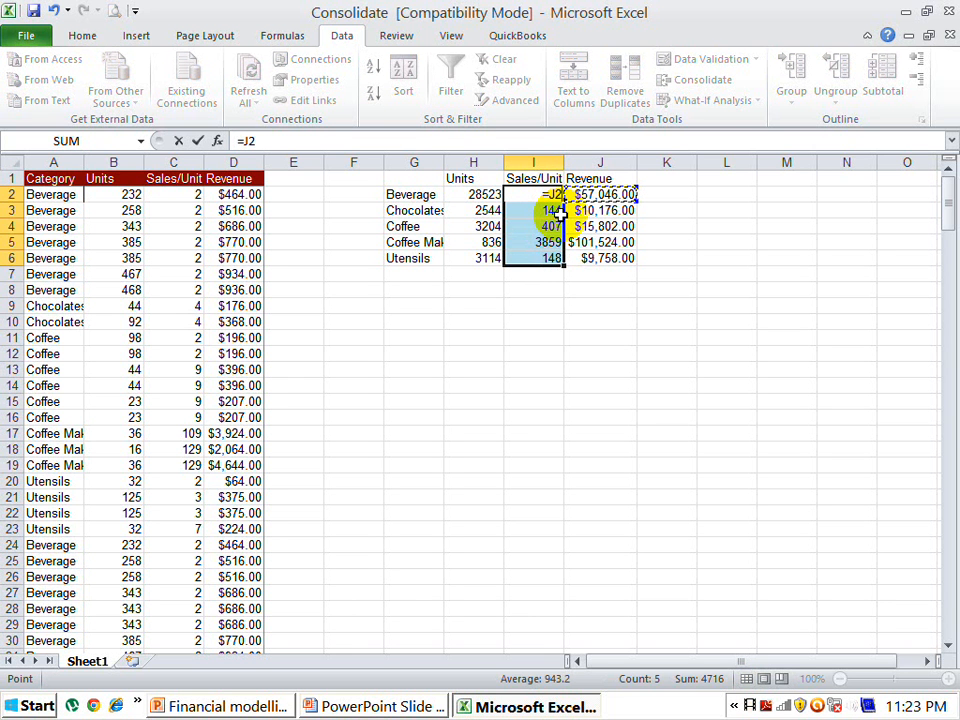
{"action": "type", "text": "/"}
{"action": "key", "text": "Left"}
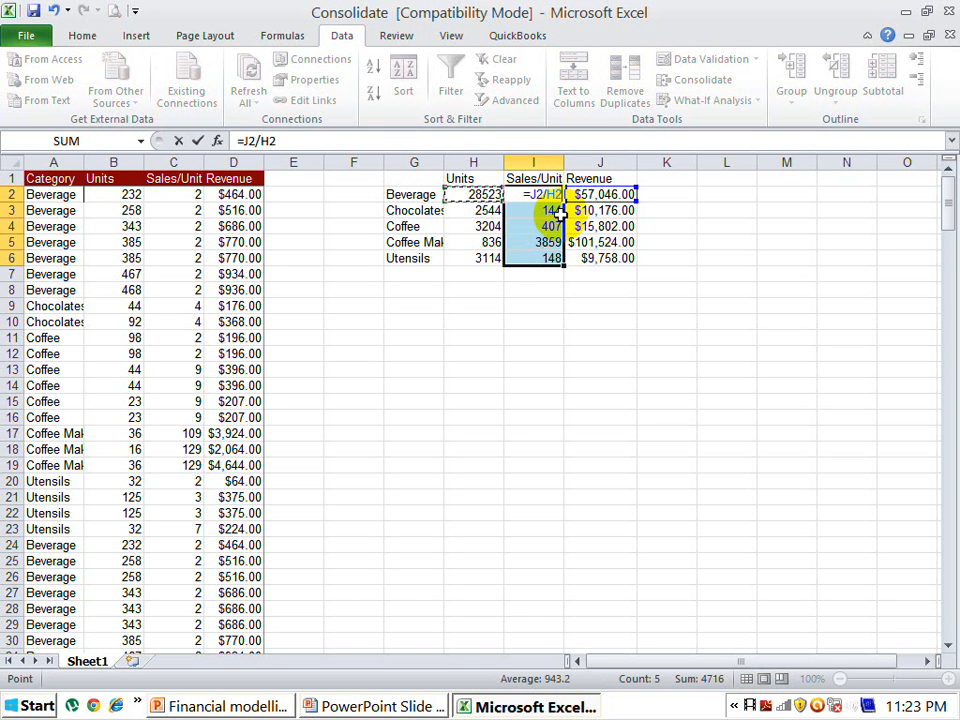
{"action": "key", "text": "ctrl+Return"}
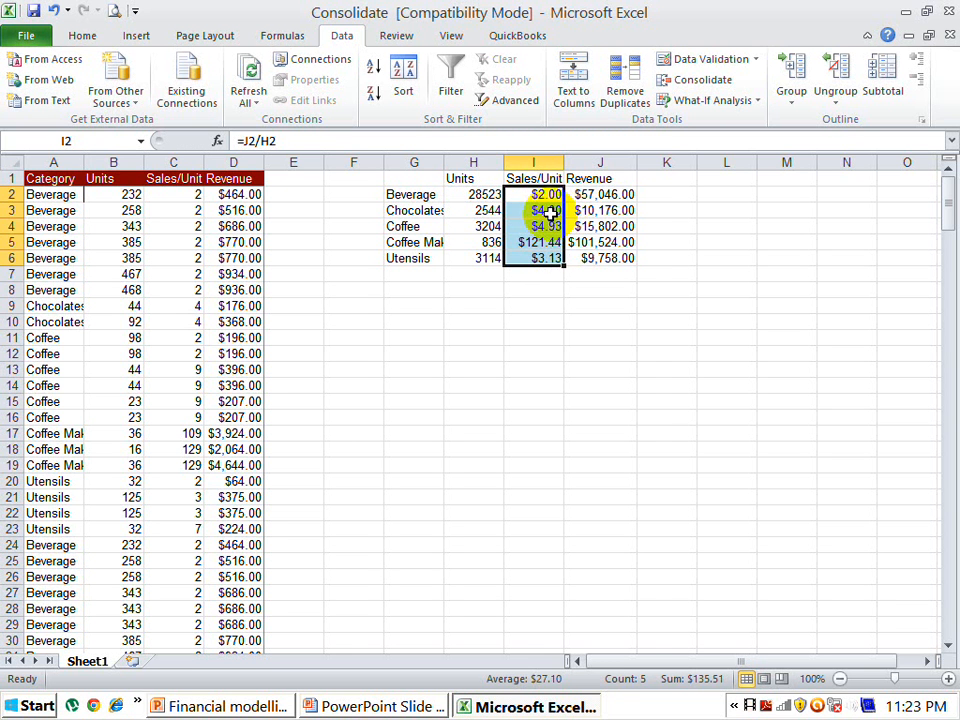
{"action": "left_click", "coordinate": [550, 212]}
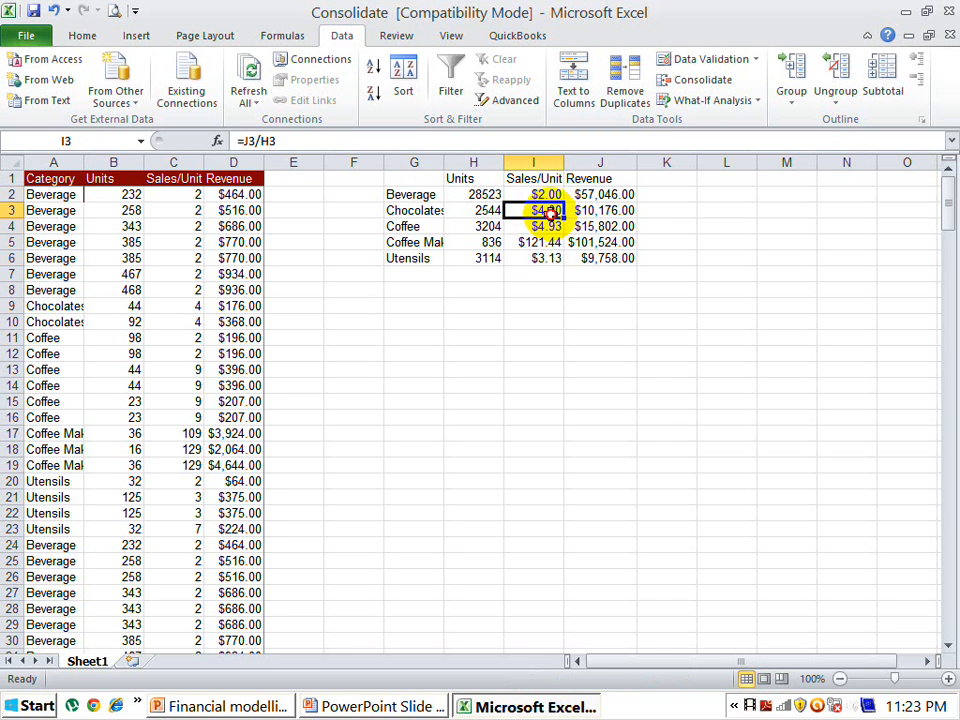
Step: Autofit column G to its category names and total the summary's revenue in J7 with =SUM(J2:J6)
{"action": "left_click", "coordinate": [411, 196]}
{"action": "double_click", "coordinate": [444, 162]}
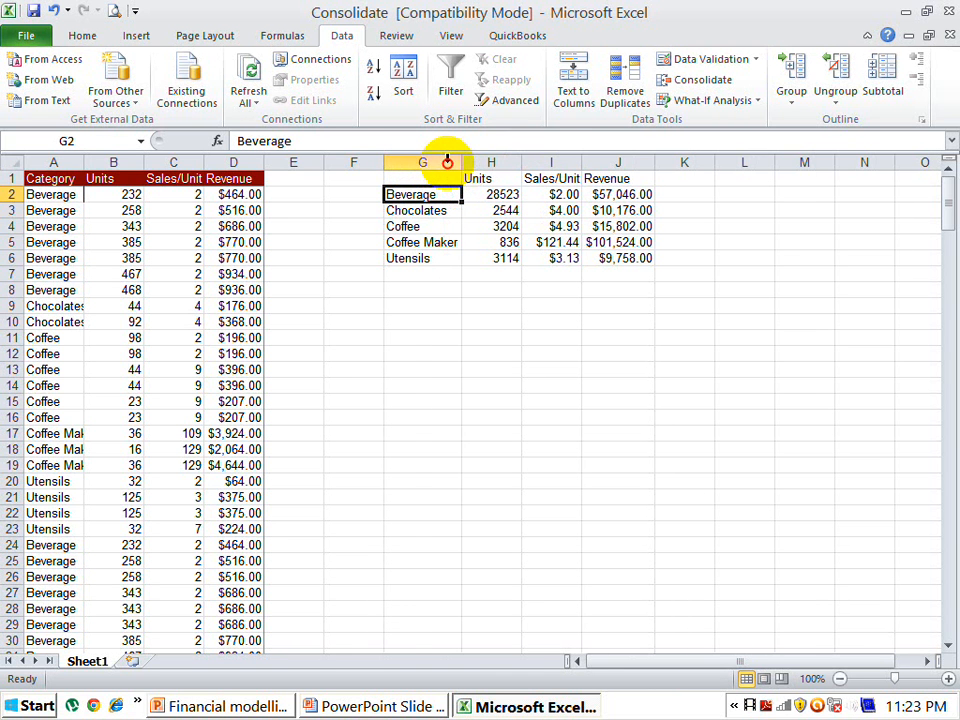
{"action": "left_click", "coordinate": [615, 272]}
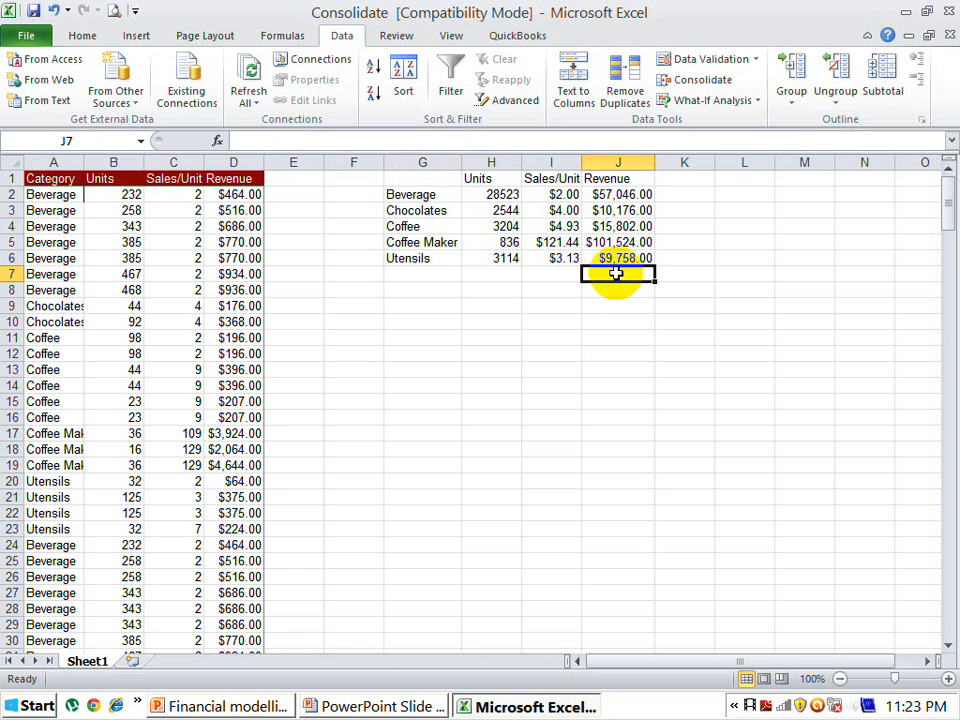
{"action": "key", "text": "alt+equal"}
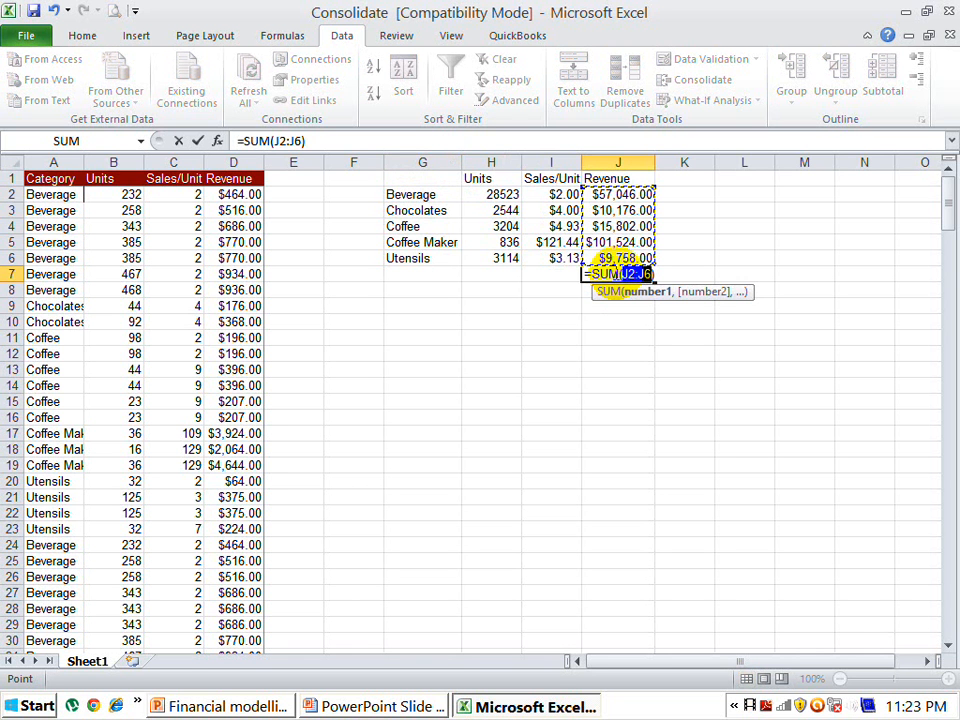
{"action": "key", "text": "Return"}
{"action": "left_click", "coordinate": [617, 273]}
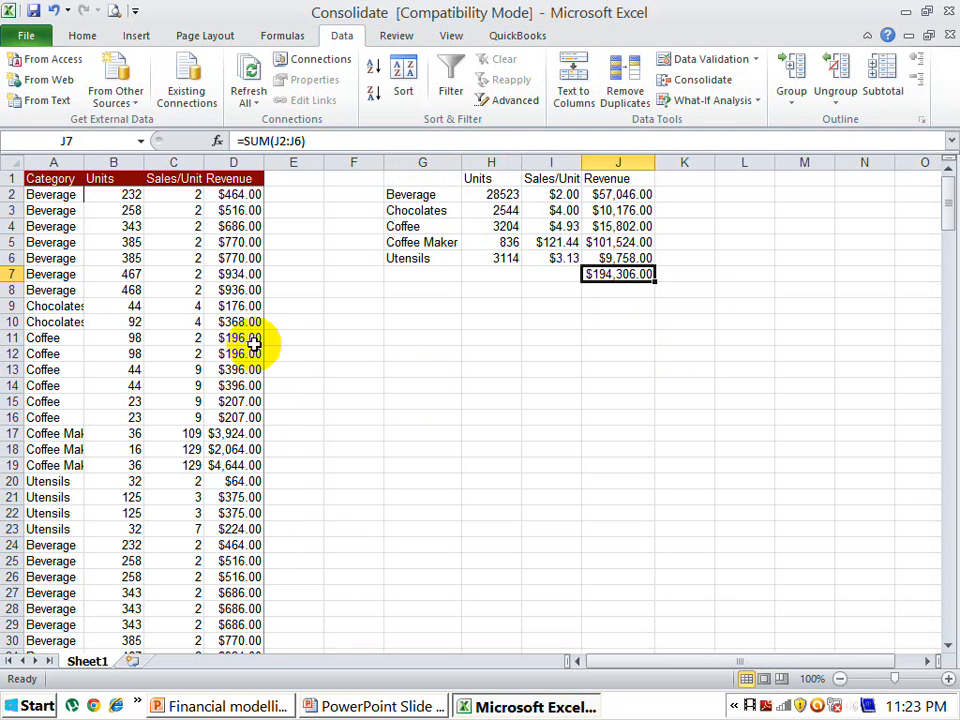
Step: Total the source data's Revenue column in D253 with =SUM(D2:D252)
{"action": "left_click", "coordinate": [244, 319]}
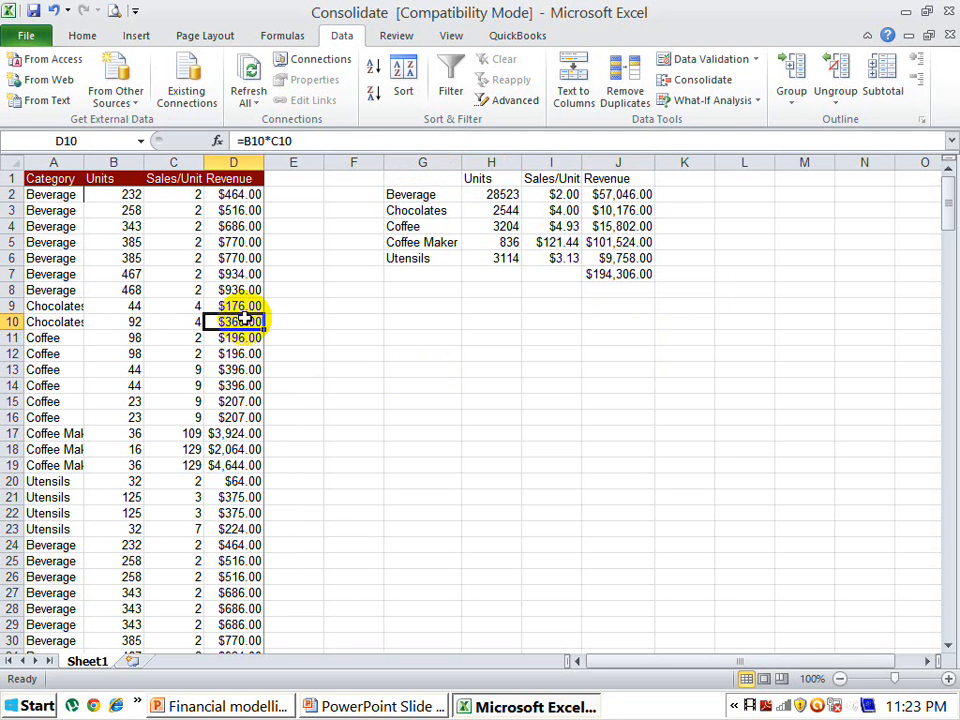
{"action": "key", "text": "ctrl+Down"}
{"action": "key", "text": "Down"}
{"action": "key", "text": "alt+equal"}
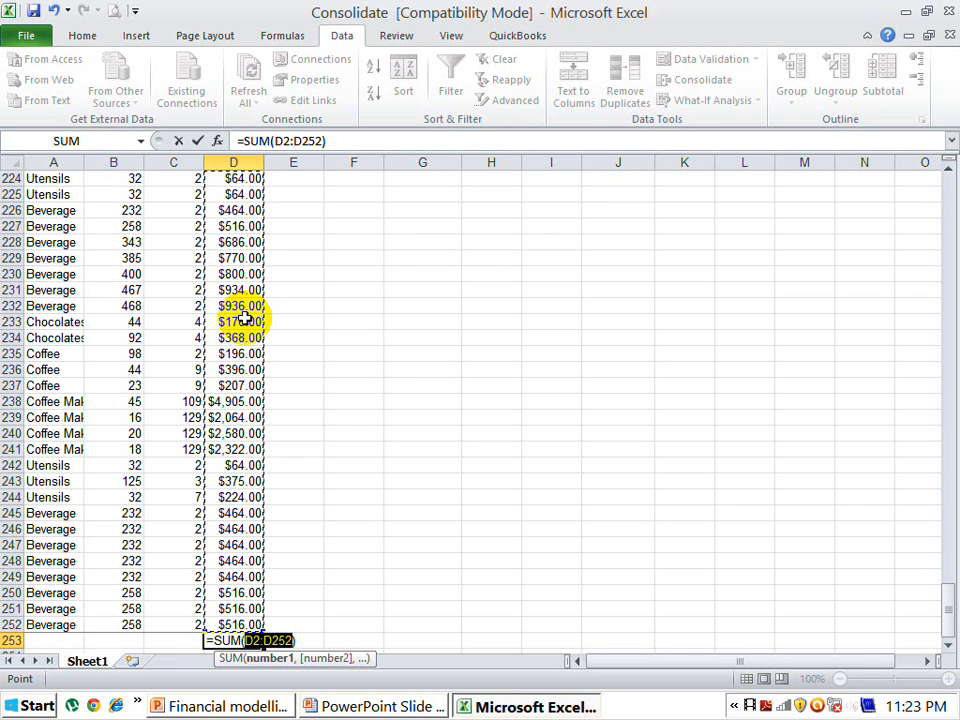
{"action": "key", "text": "Return"}
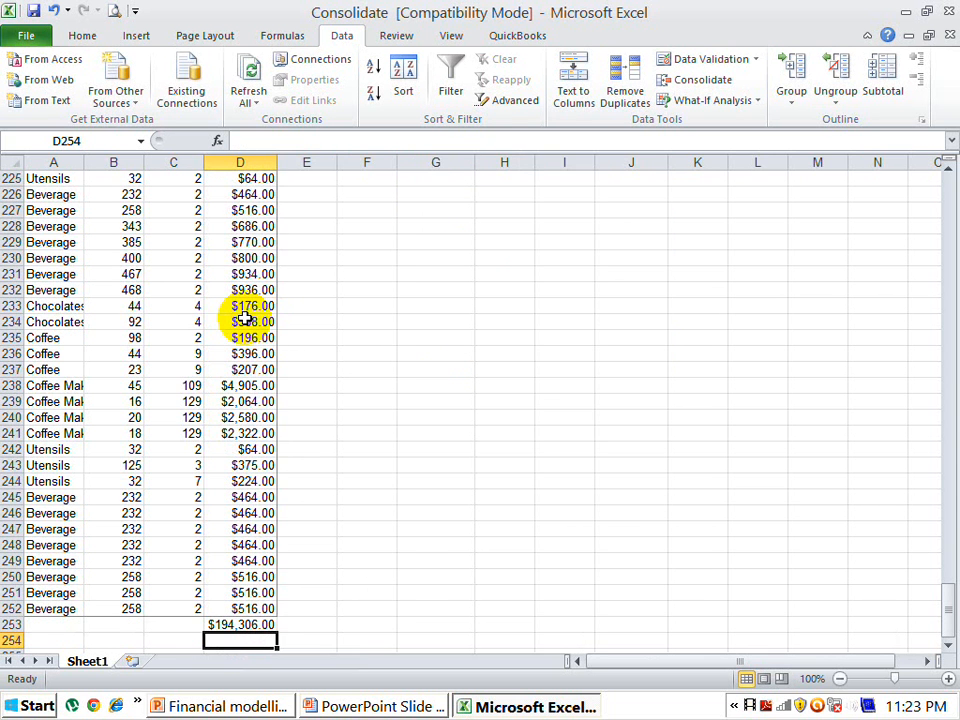
{"action": "key", "text": "Up"}
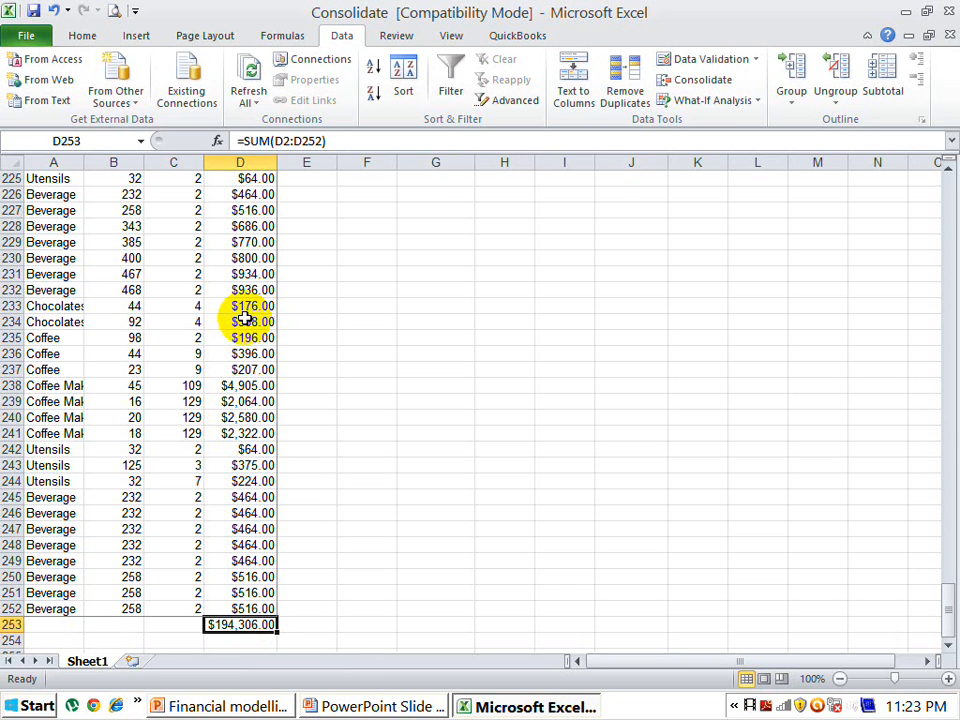
Step: Return to the consolidated table and compare its revenue total with the source data's total
{"action": "key", "text": "ctrl+Home"}
{"action": "key", "text": "Right"}
{"action": "key", "text": "Right"}
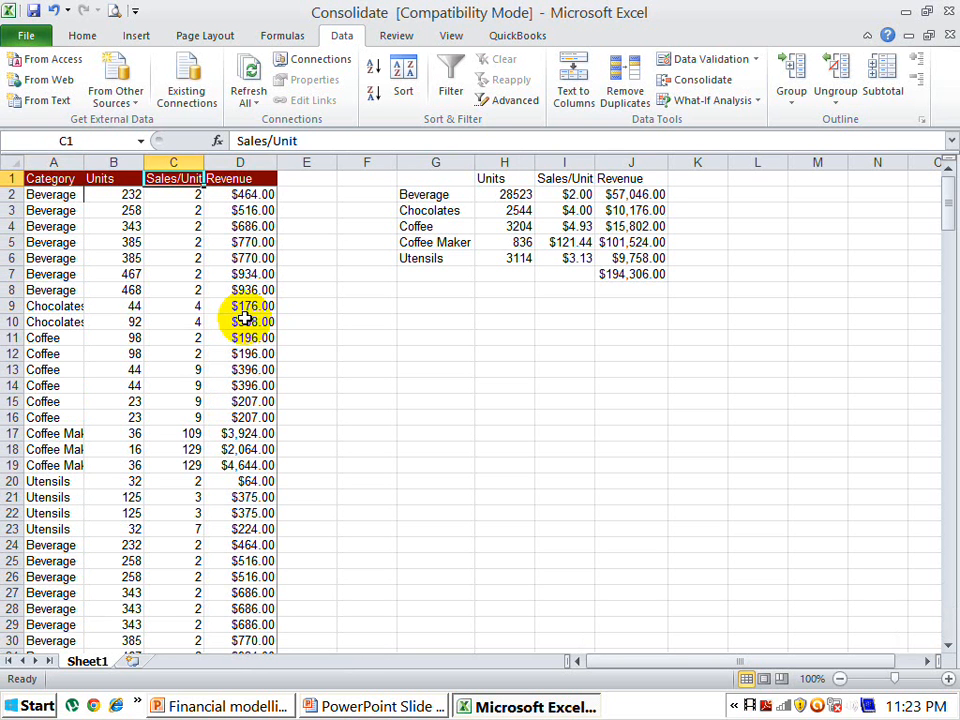
{"action": "key", "text": "Right"}
{"action": "key", "text": "Right"}
{"action": "key", "text": "Right"}
{"action": "key", "text": "Right"}
{"action": "key", "text": "Right"}
{"action": "key", "text": "Down"}
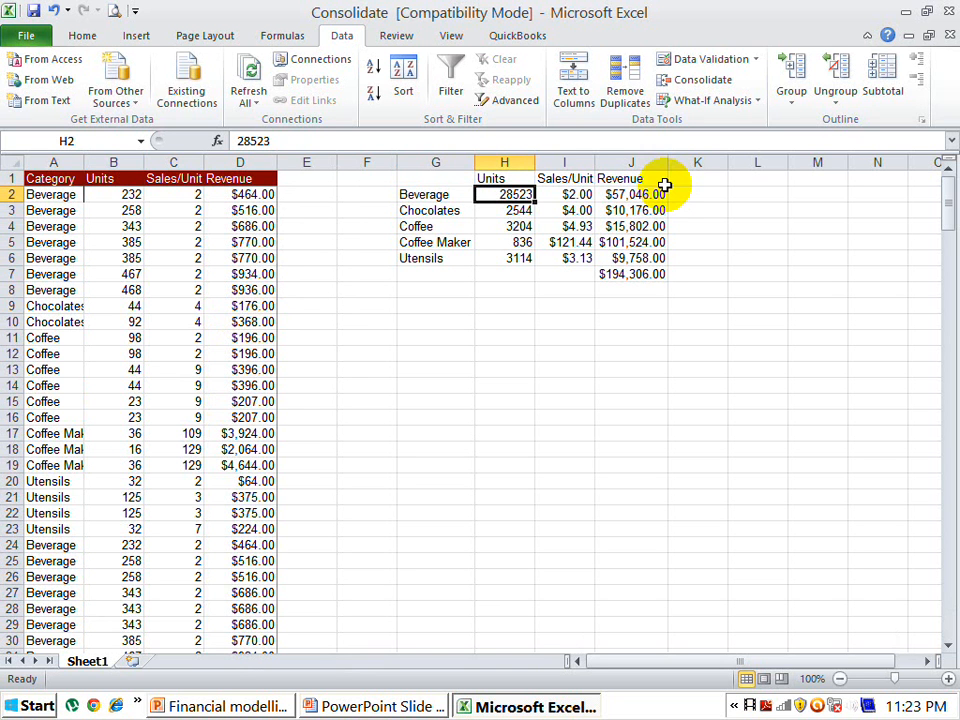
Step: Close the Consolidate workbook without saving the changes
{"action": "left_click", "coordinate": [947, 11]}
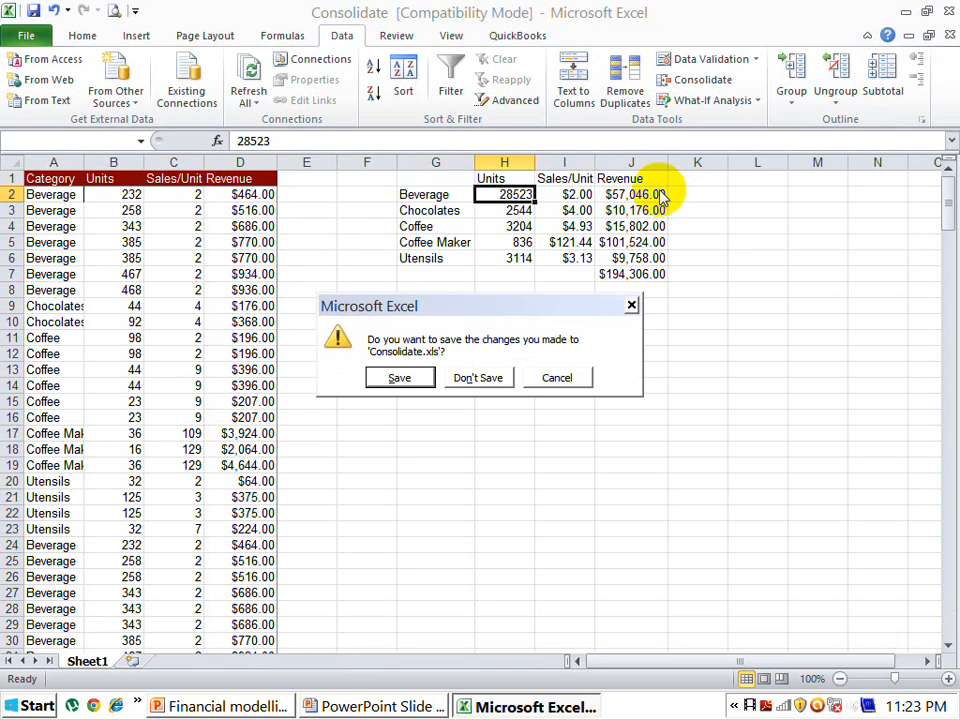
{"action": "left_click", "coordinate": [480, 380]}
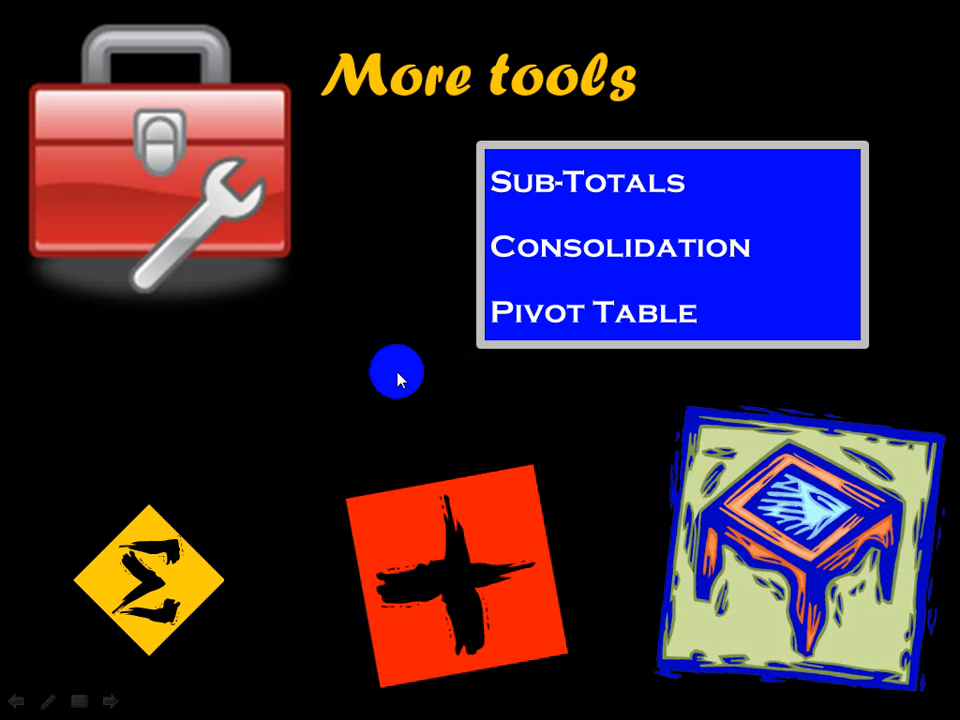
Step: Open healthClaim 2009(31st march) from New Folder inside the desktop folder Workshop 18-19 April 2012, declining to reopen it
{"action": "key", "text": "super+d"}
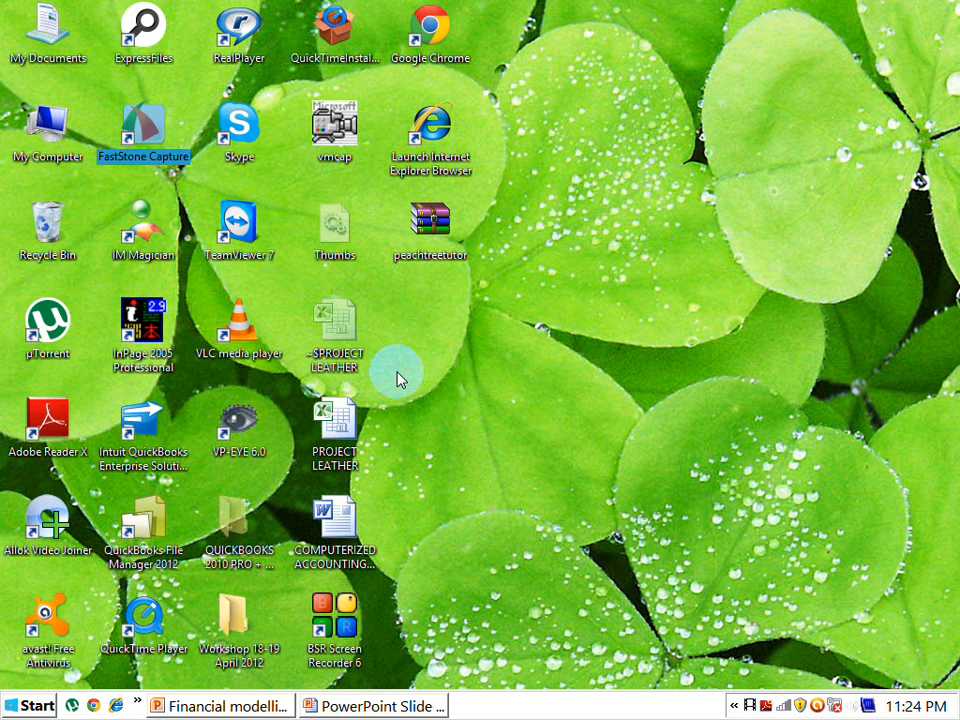
{"action": "double_click", "coordinate": [238, 622]}
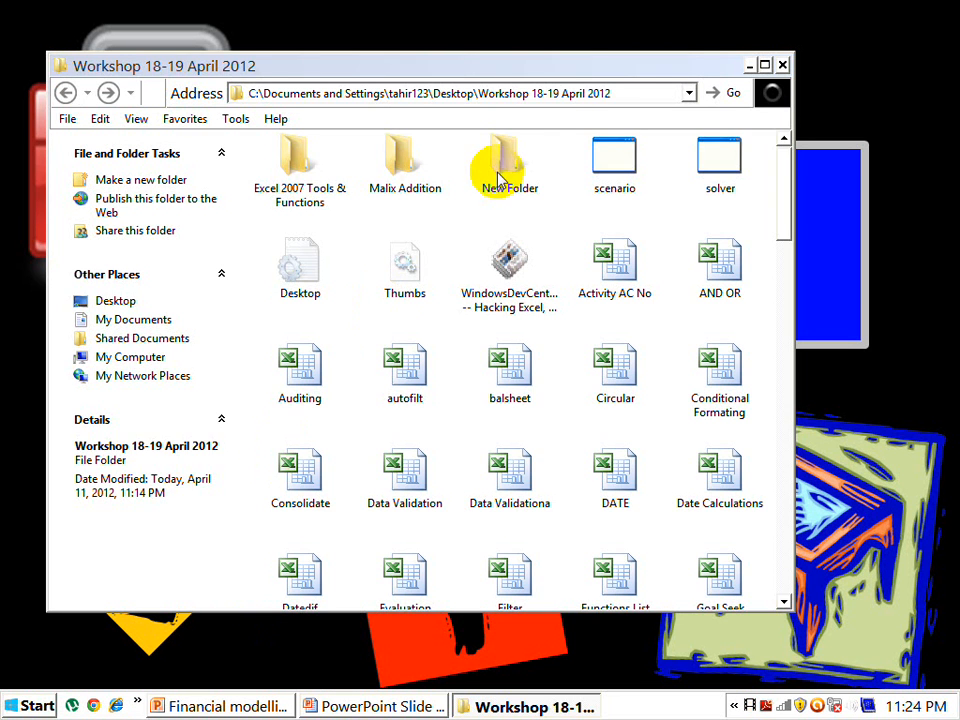
{"action": "double_click", "coordinate": [502, 172]}
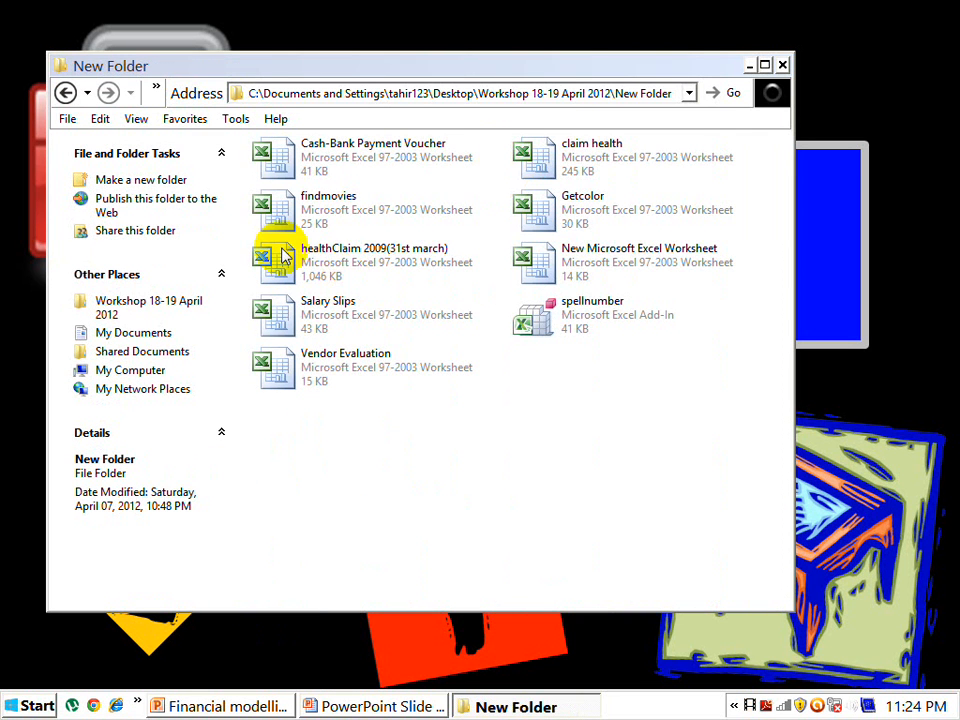
{"action": "left_click", "coordinate": [284, 256]}
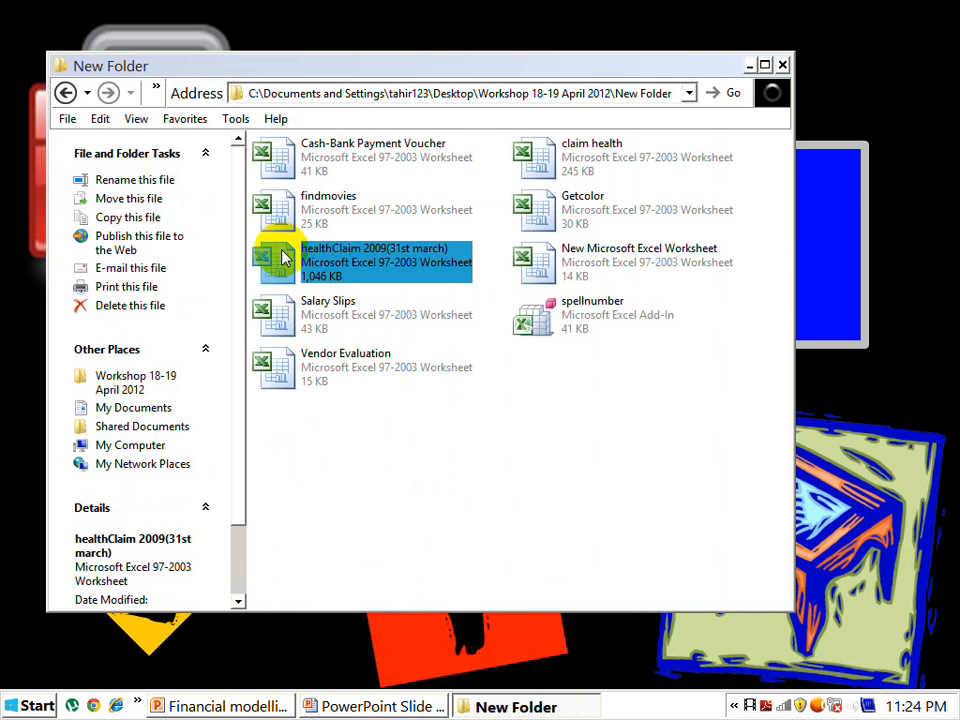
{"action": "left_click", "coordinate": [275, 264]}
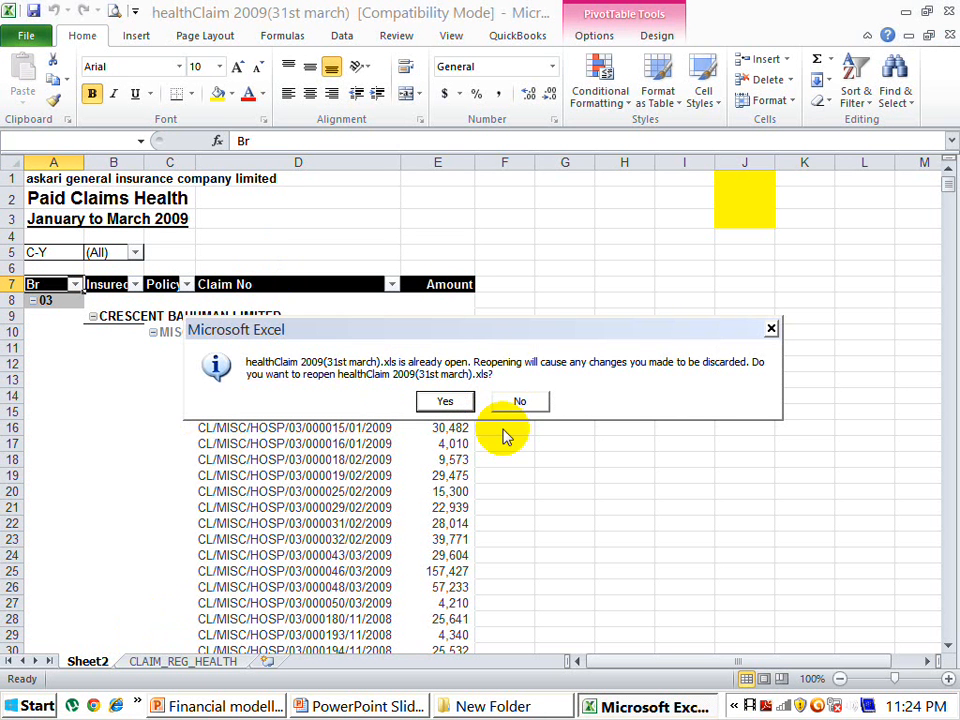
{"action": "left_click", "coordinate": [525, 405]}
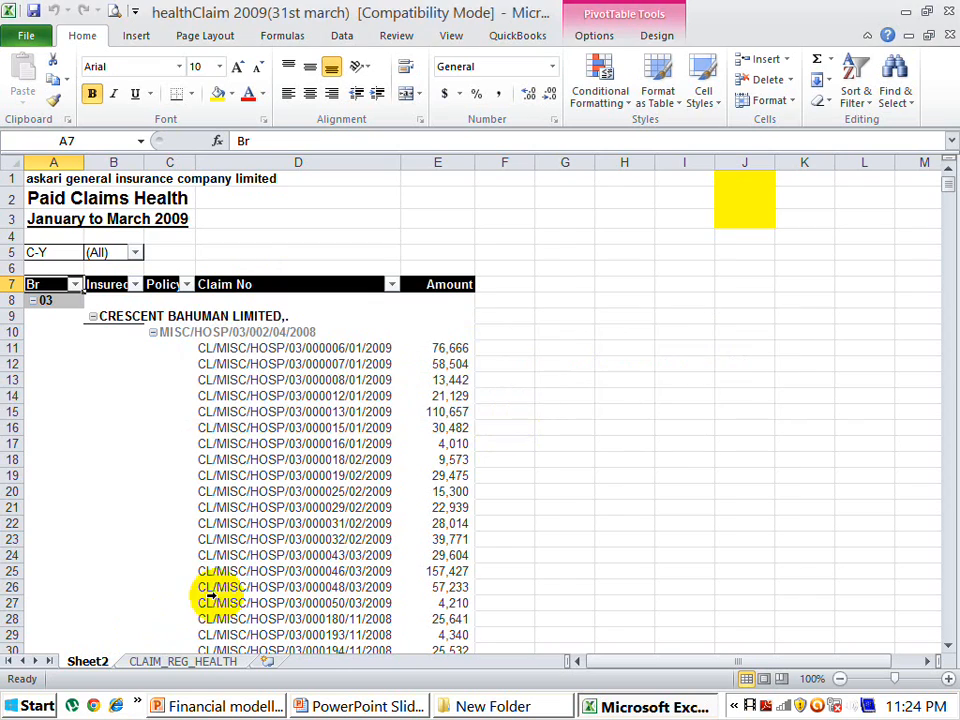
Step: Show the source data on the CLAIM_REG_HEALTH sheet, viewing its last records and the beginning at A1
{"action": "left_click", "coordinate": [183, 666]}
{"action": "left_click", "coordinate": [176, 557]}
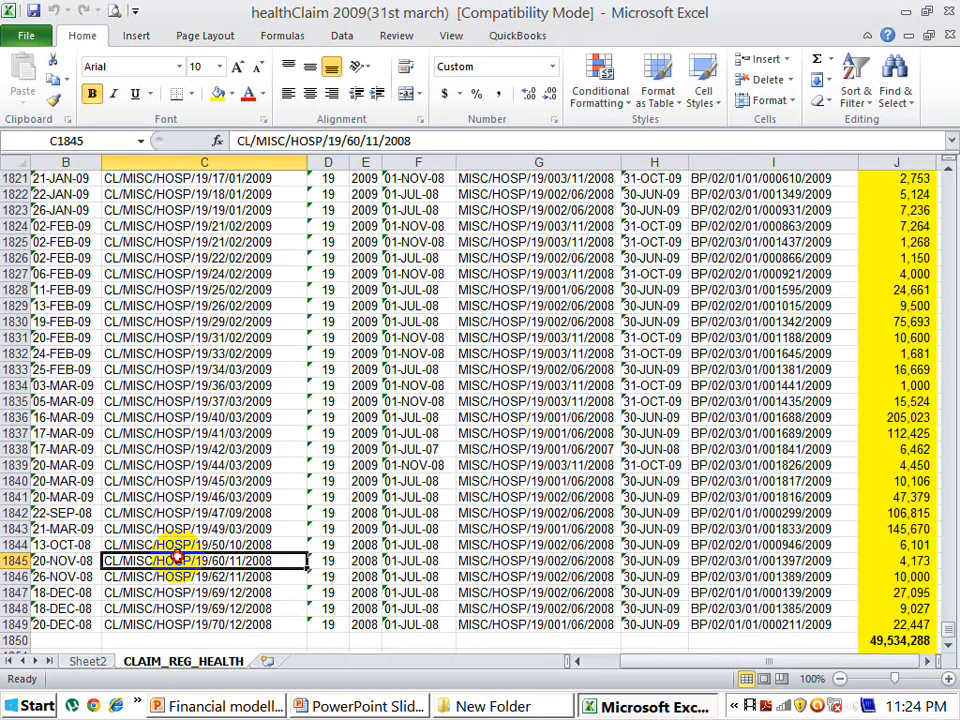
{"action": "key", "text": "Home"}
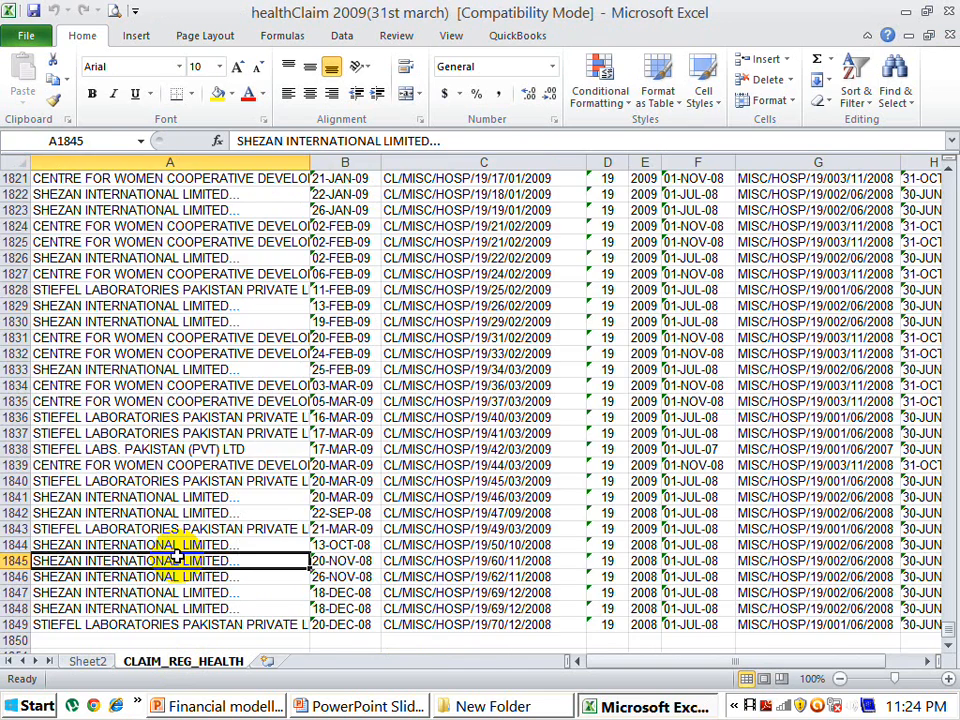
{"action": "key", "text": "ctrl+Home"}
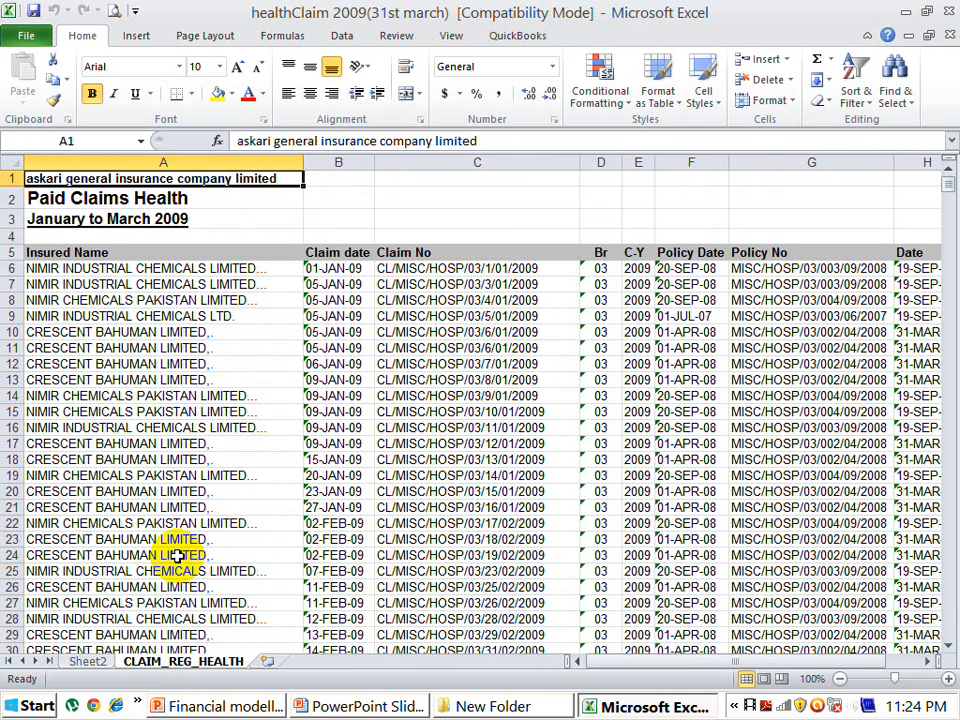
Step: Examine the claims table's column headers in row 5, from Insured Name through Amounts
{"action": "key", "text": "Down"}
{"action": "key", "text": "Down"}
{"action": "key", "text": "Down"}
{"action": "key", "text": "Down"}
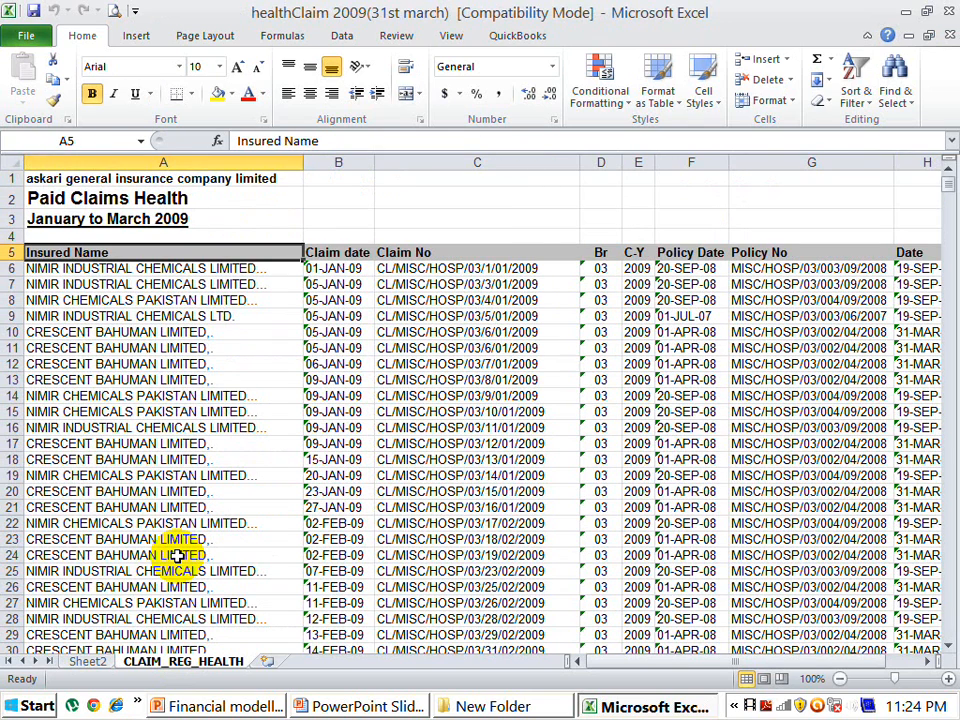
{"action": "key", "text": "Right"}
{"action": "key", "text": "Right"}
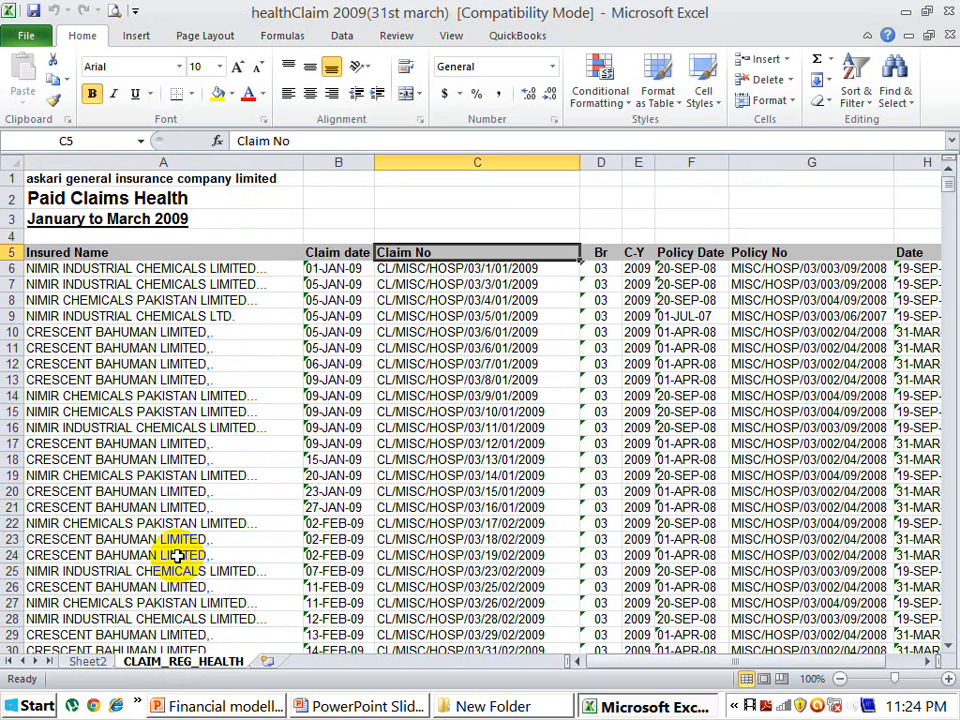
{"action": "key", "text": "Right"}
{"action": "key", "text": "Right"}
{"action": "key", "text": "Right"}
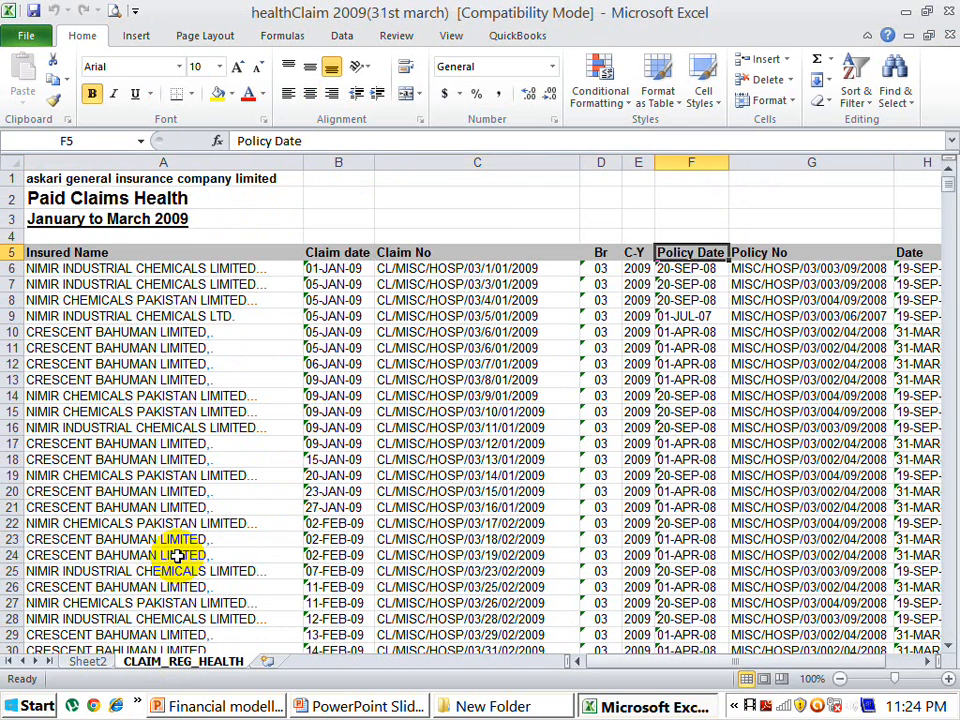
{"action": "key", "text": "Right"}
{"action": "key", "text": "Right"}
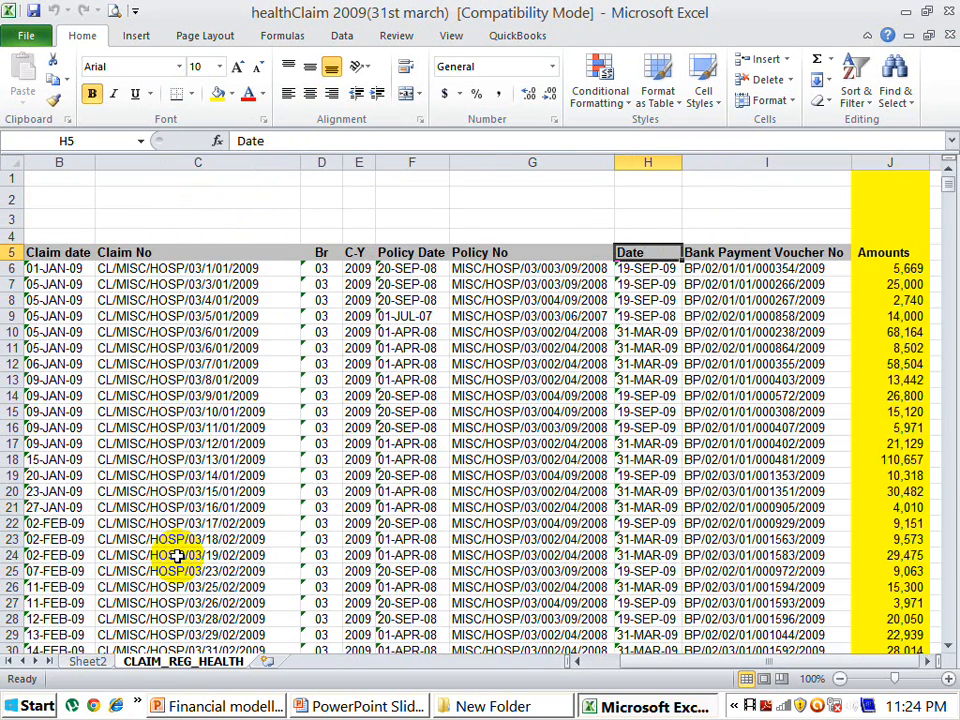
{"action": "key", "text": "Right"}
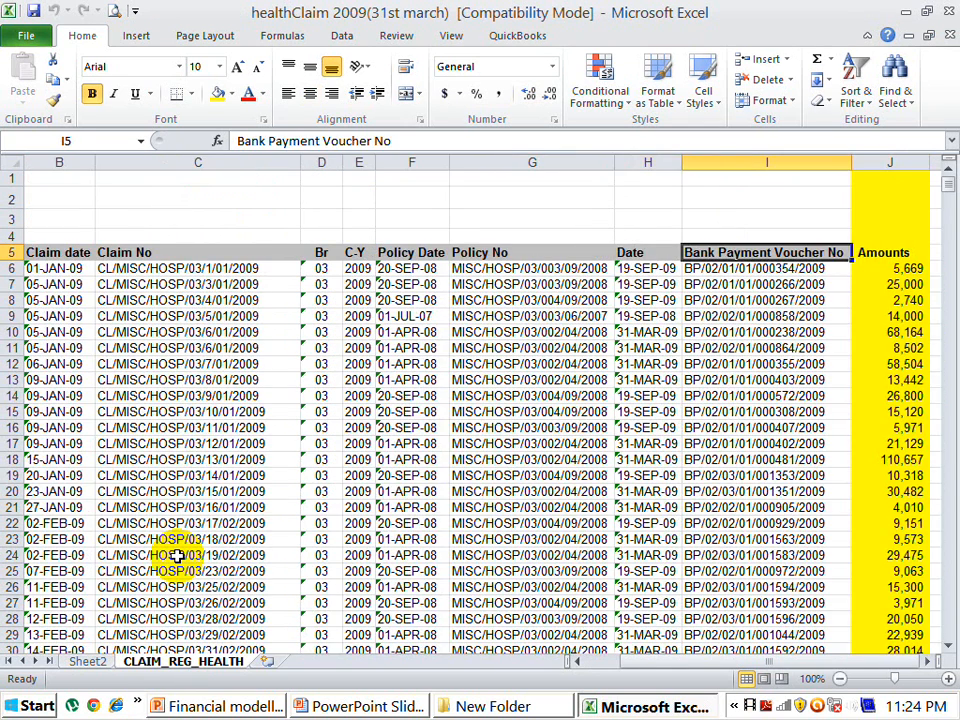
{"action": "key", "text": "Right"}
{"action": "key", "text": "Left"}
{"action": "key", "text": "Left"}
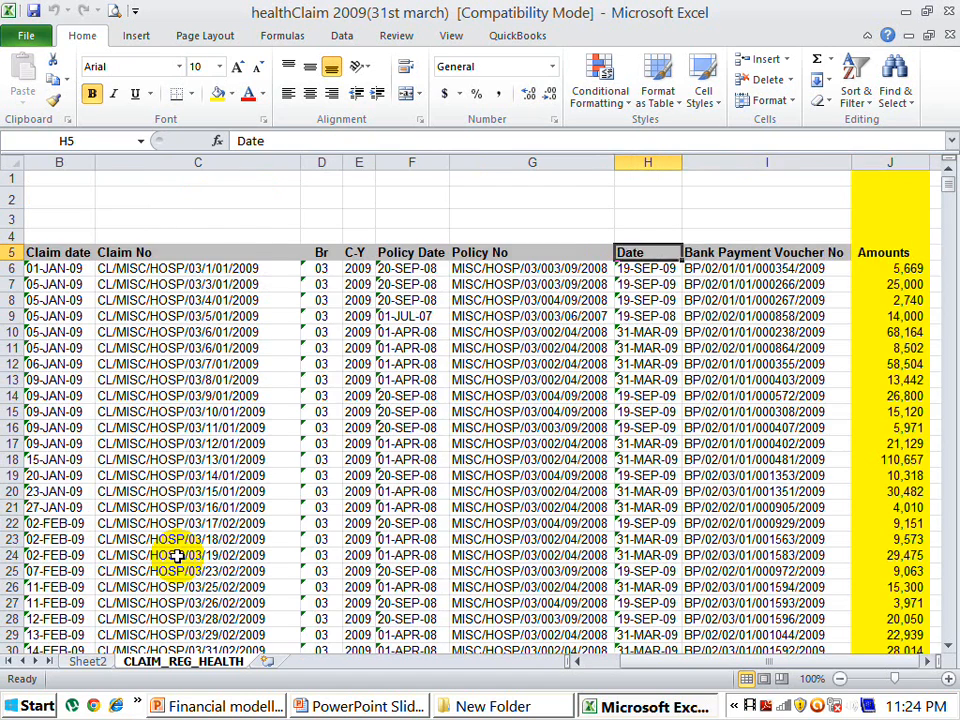
Step: Examine the Claim No, Insured Name and Br columns and their first-record entries in row 6
{"action": "key", "text": "Home"}
{"action": "key", "text": "Right"}
{"action": "key", "text": "Right"}
{"action": "key", "text": "Down"}
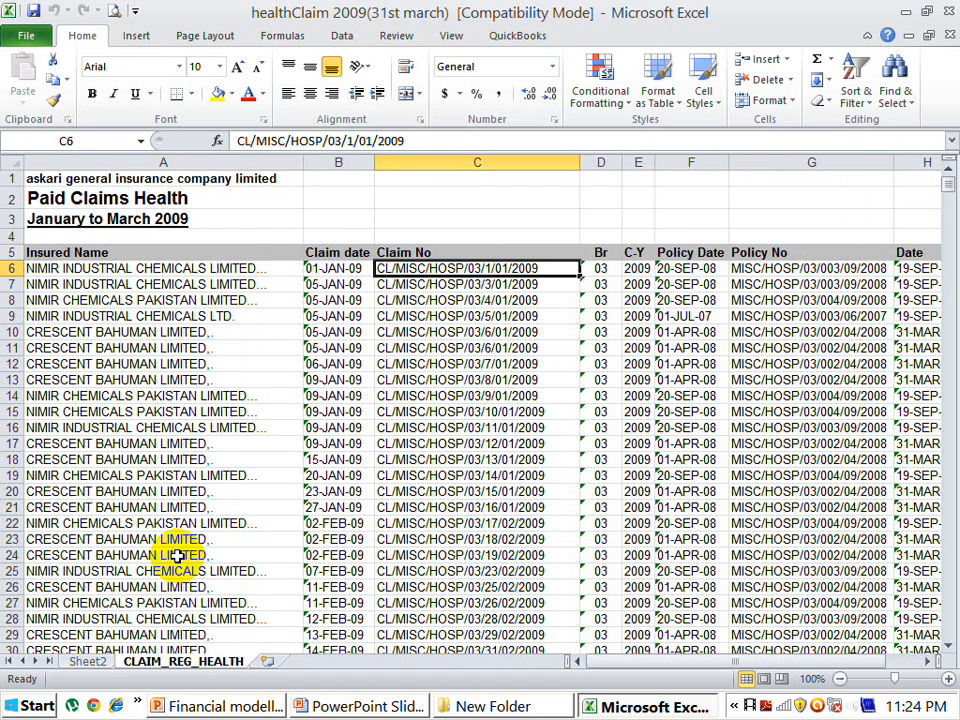
{"action": "key", "text": "Left"}
{"action": "key", "text": "Left"}
{"action": "key", "text": "Up"}
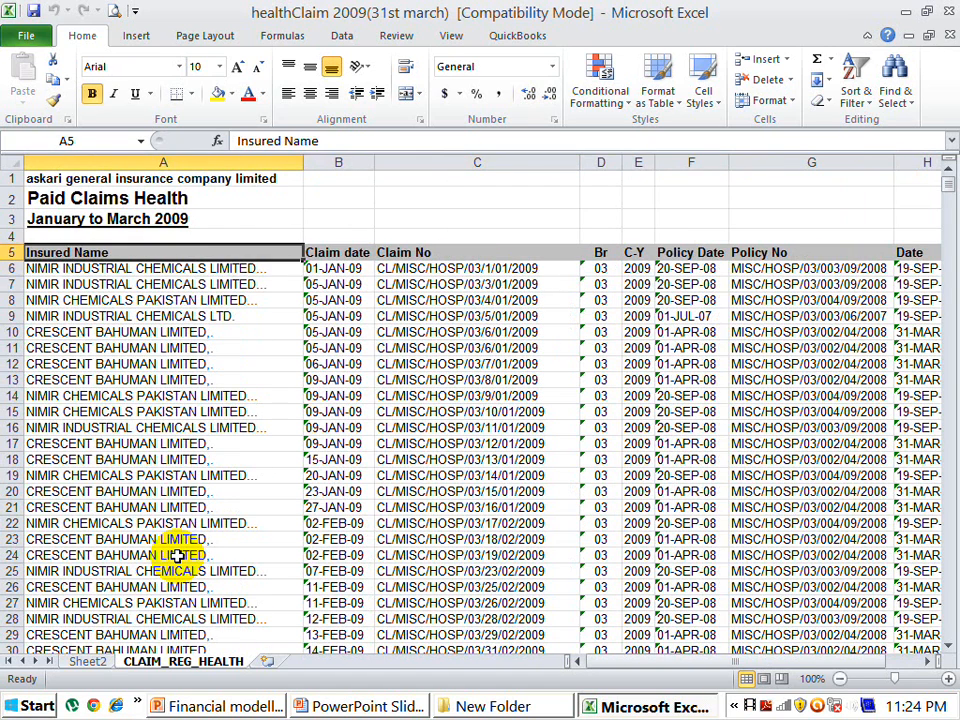
{"action": "key", "text": "Down"}
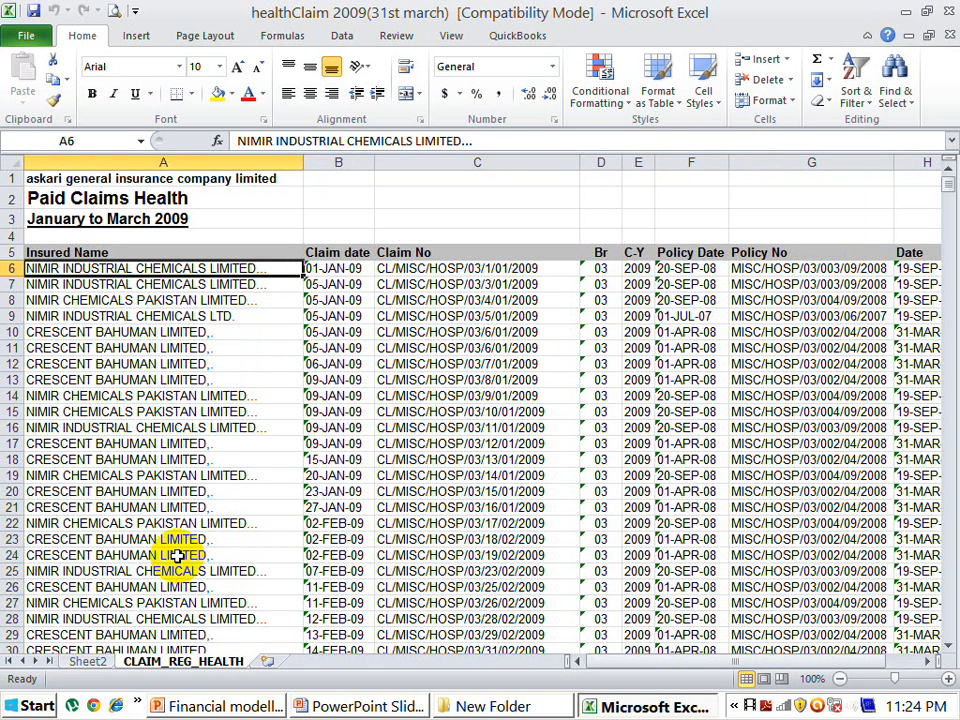
{"action": "key", "text": "Right"}
{"action": "key", "text": "Right"}
{"action": "key", "text": "Right"}
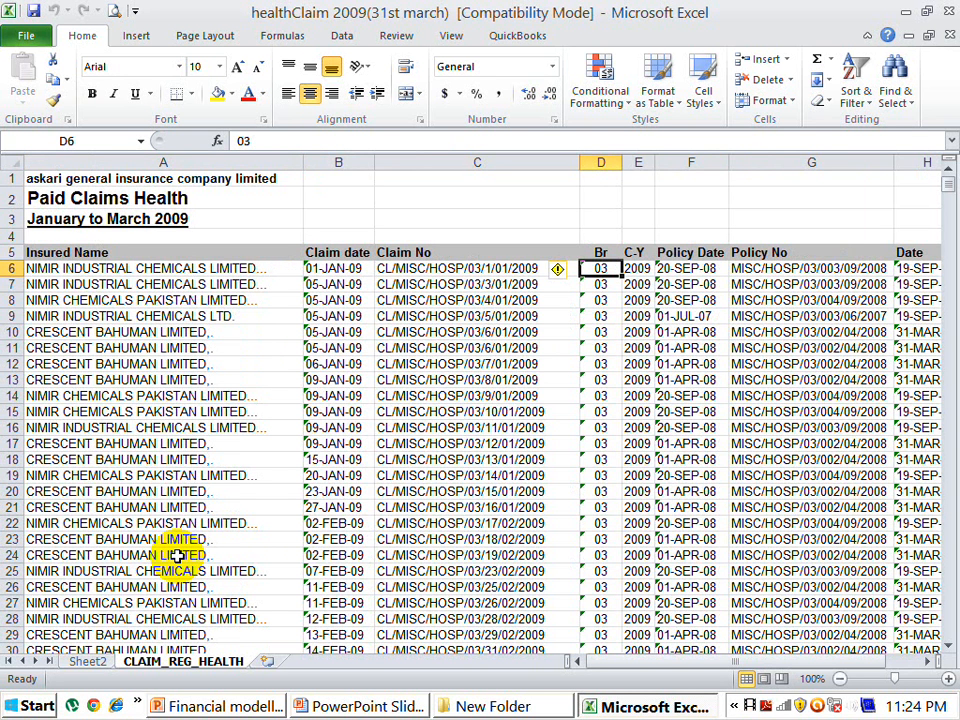
{"action": "key", "text": "Up"}
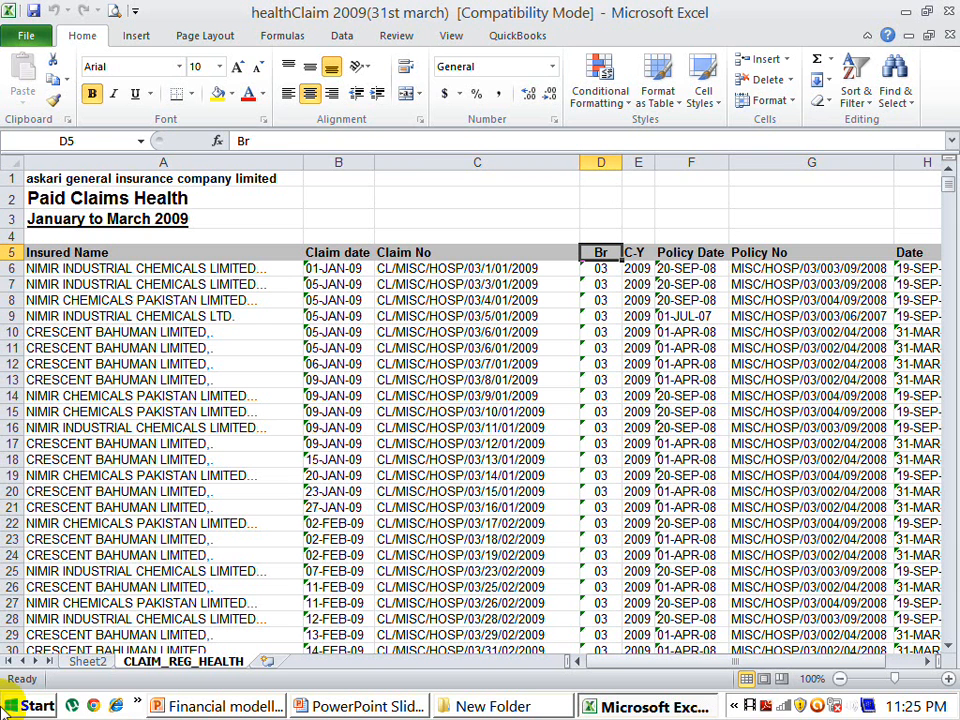
Step: Delete Sheet2, which holds the existing pivot report, from the workbook
{"action": "left_click", "coordinate": [84, 663]}
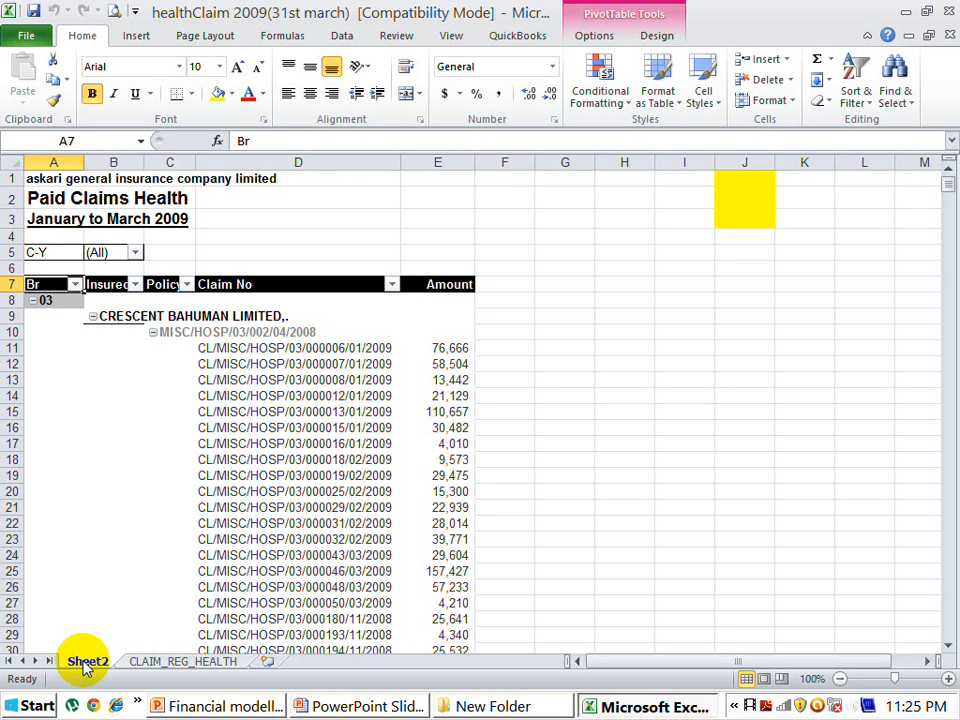
{"action": "key", "text": "alt+h"}
{"action": "key", "text": "d"}
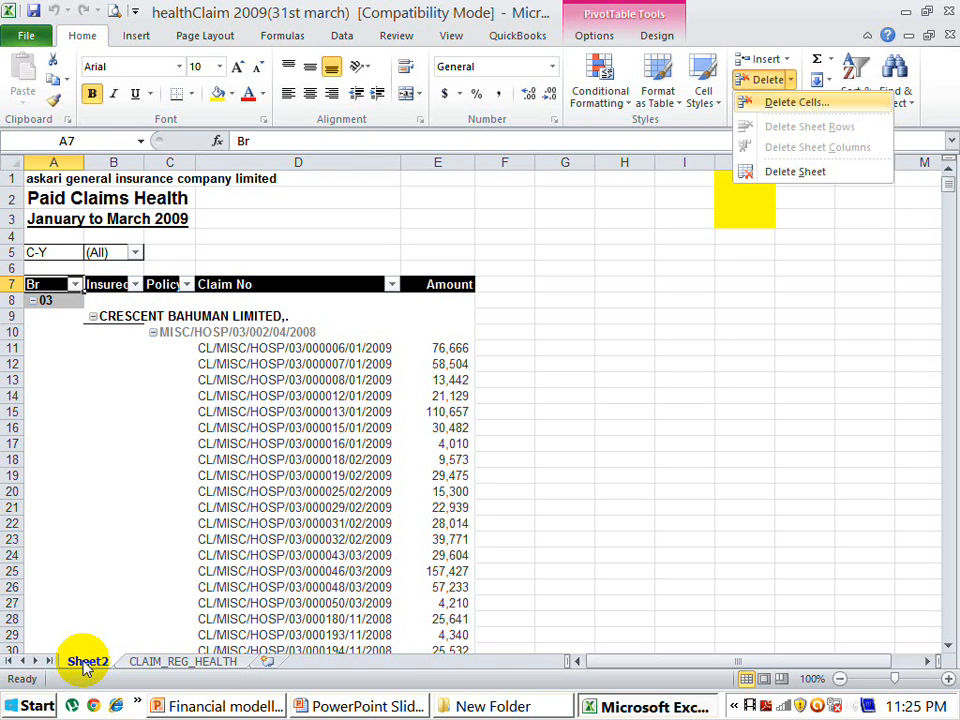
{"action": "key", "text": "s"}
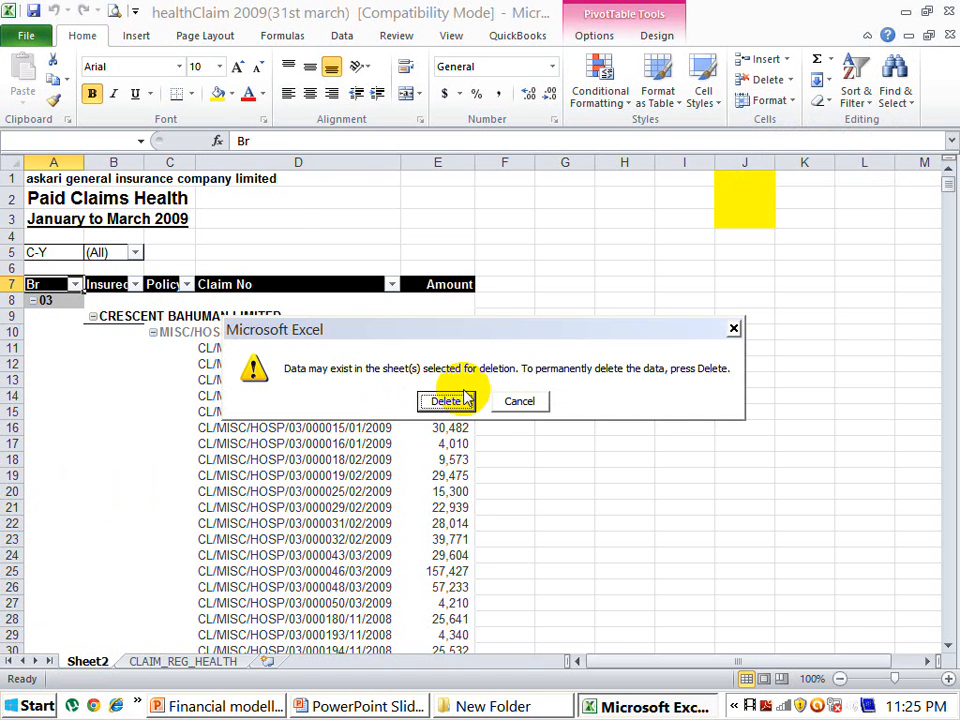
{"action": "left_click", "coordinate": [446, 400]}
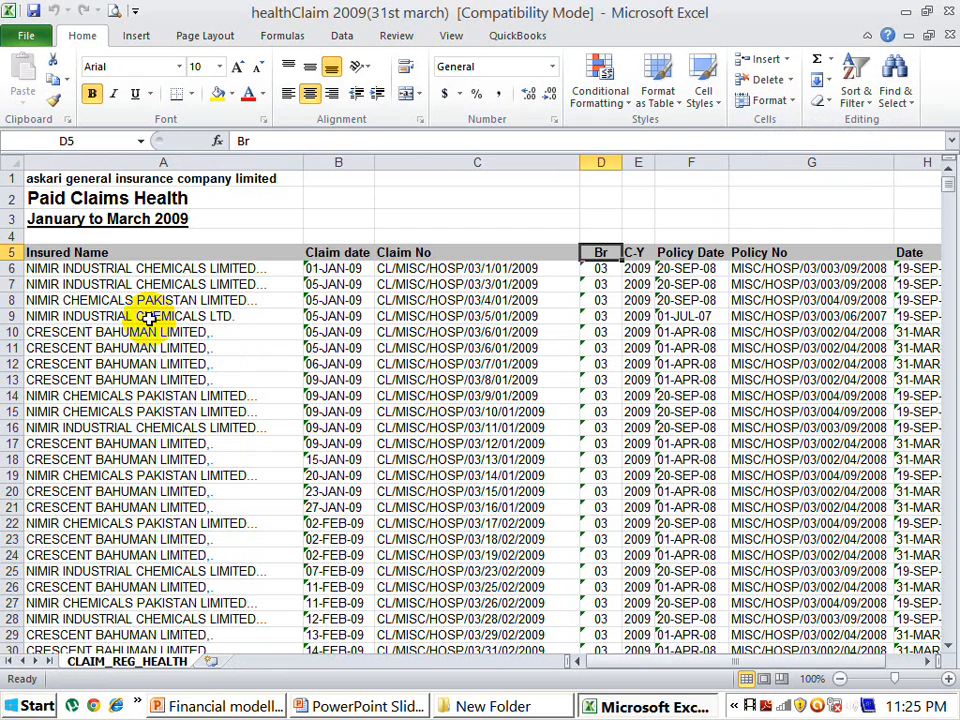
Step: Select the whole claims table on CLAIM_REG_HEALTH, from the Insured Name header in A5 to the last Amounts record in J1849
{"action": "left_click", "coordinate": [101, 253]}
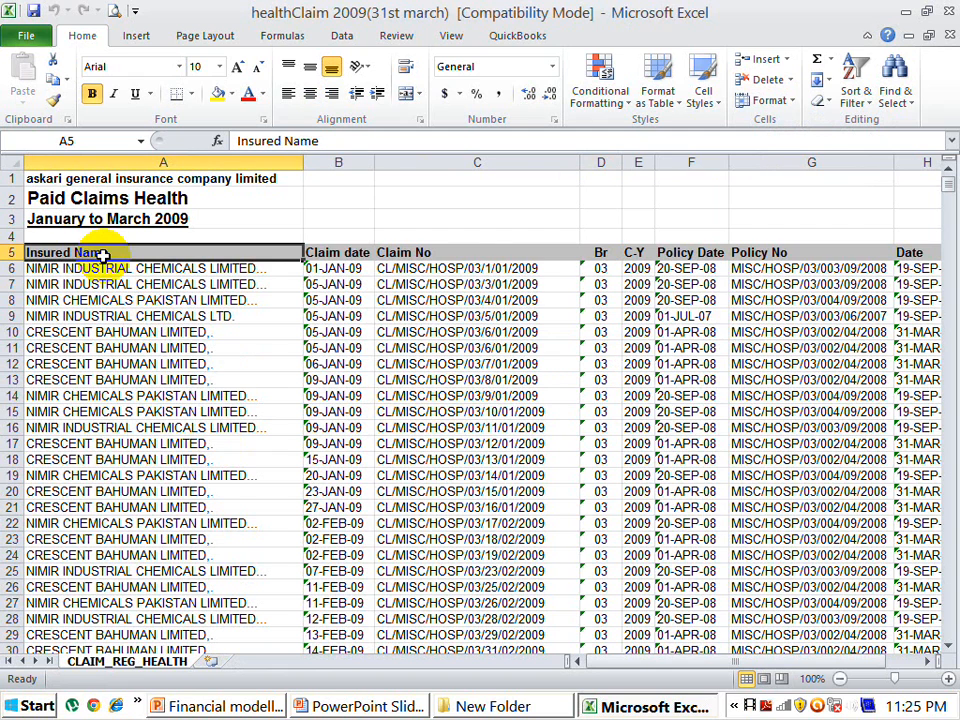
{"action": "key", "text": "ctrl+Right"}
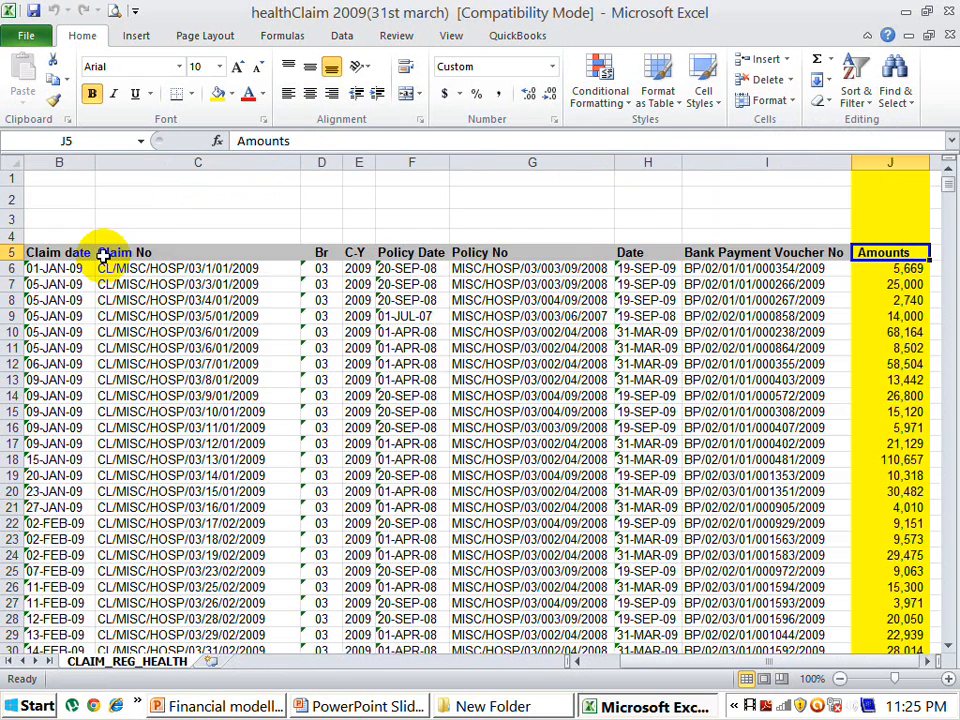
{"action": "key", "text": "Left"}
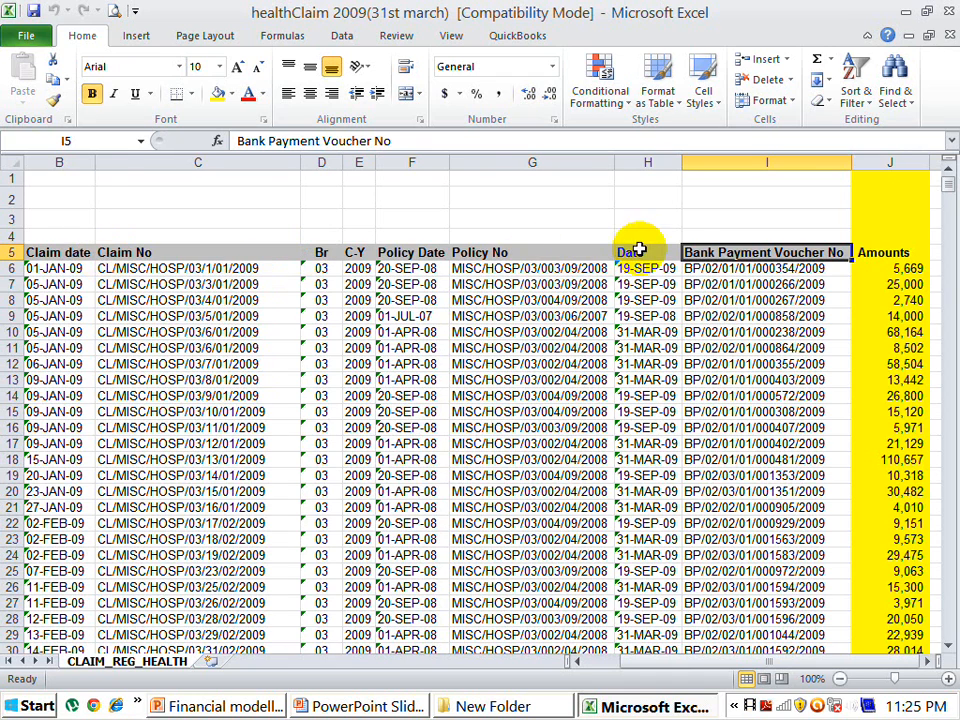
{"action": "key", "text": "ctrl+Left"}
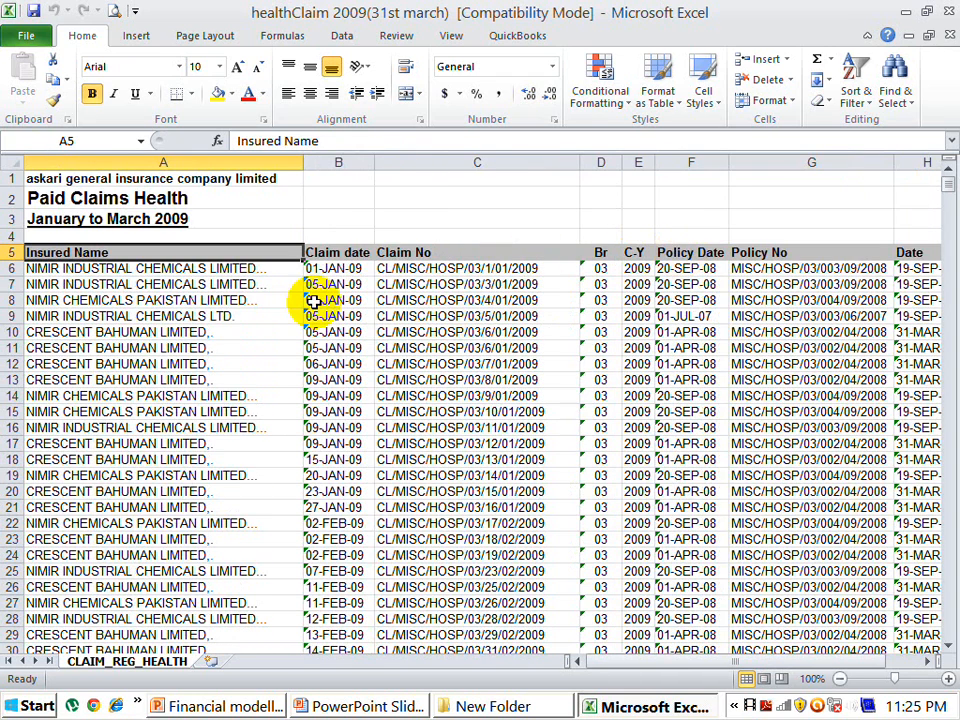
{"action": "key", "text": "ctrl+shift+Right"}
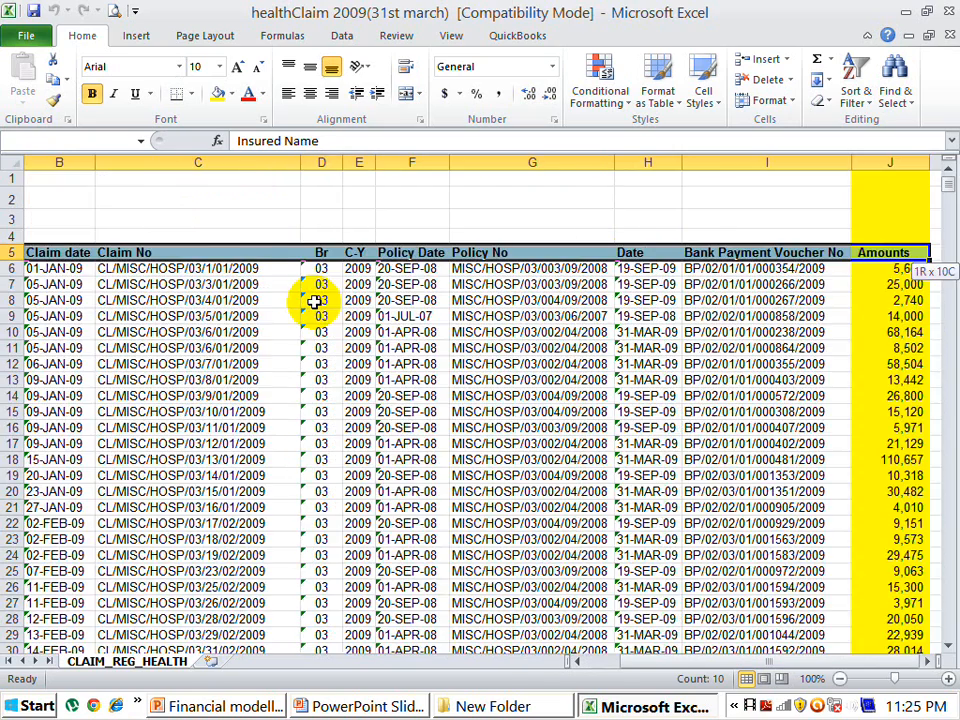
{"action": "key", "text": "ctrl+shift+Down"}
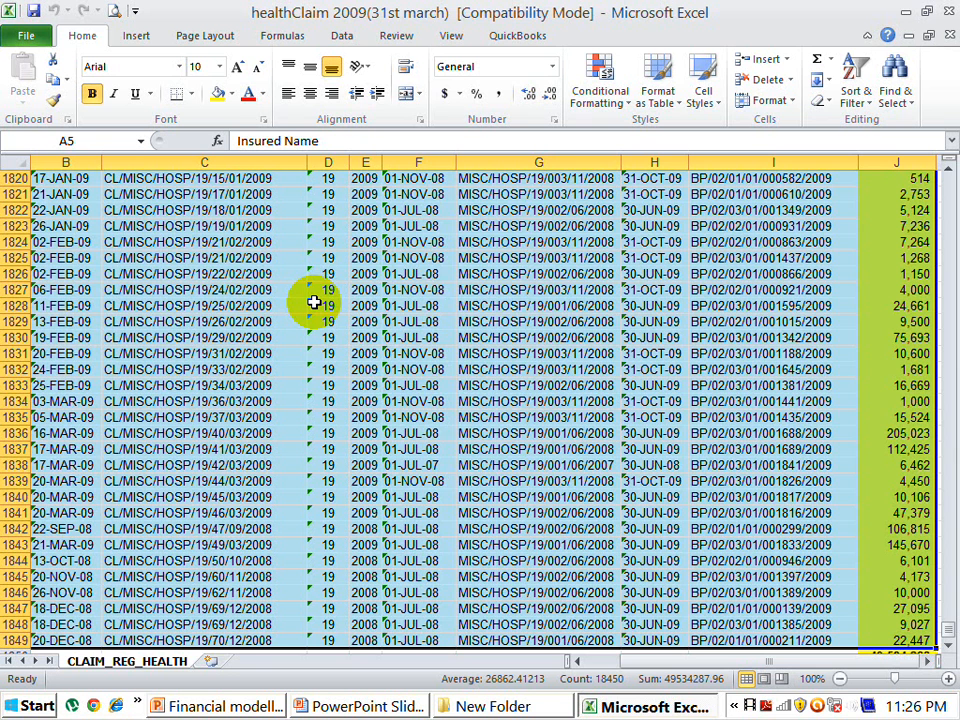
Step: Create a PivotTable with the PivotTable and PivotChart Wizard from the Excel range $A$5:$J$1849, placing it on a new worksheet
{"action": "key", "text": "alt+d"}
{"action": "key", "text": "p"}
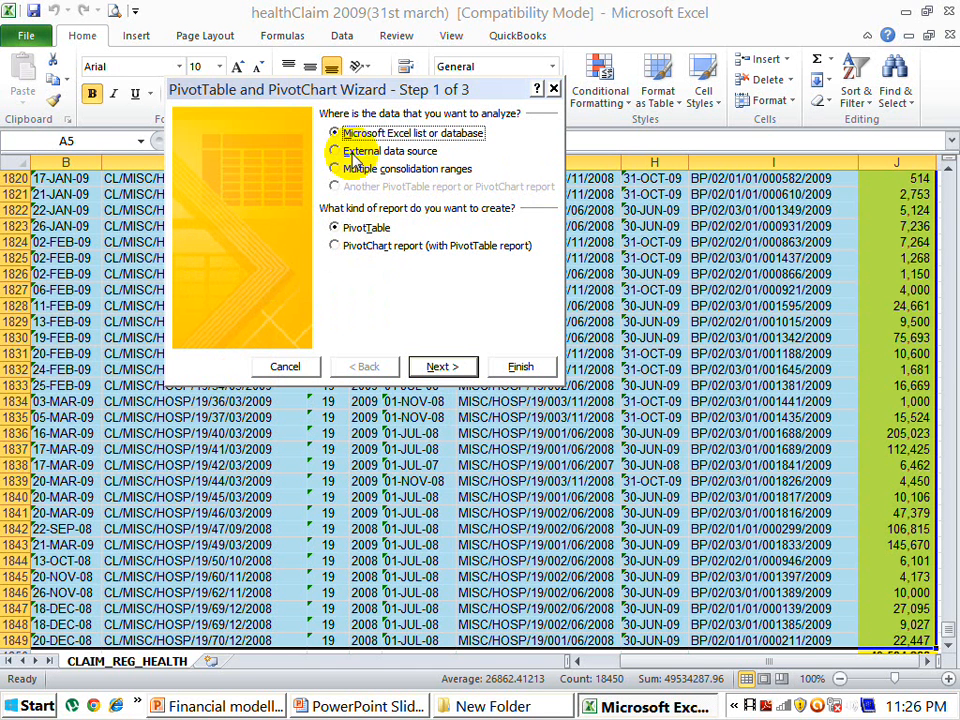
{"action": "left_click", "coordinate": [443, 367]}
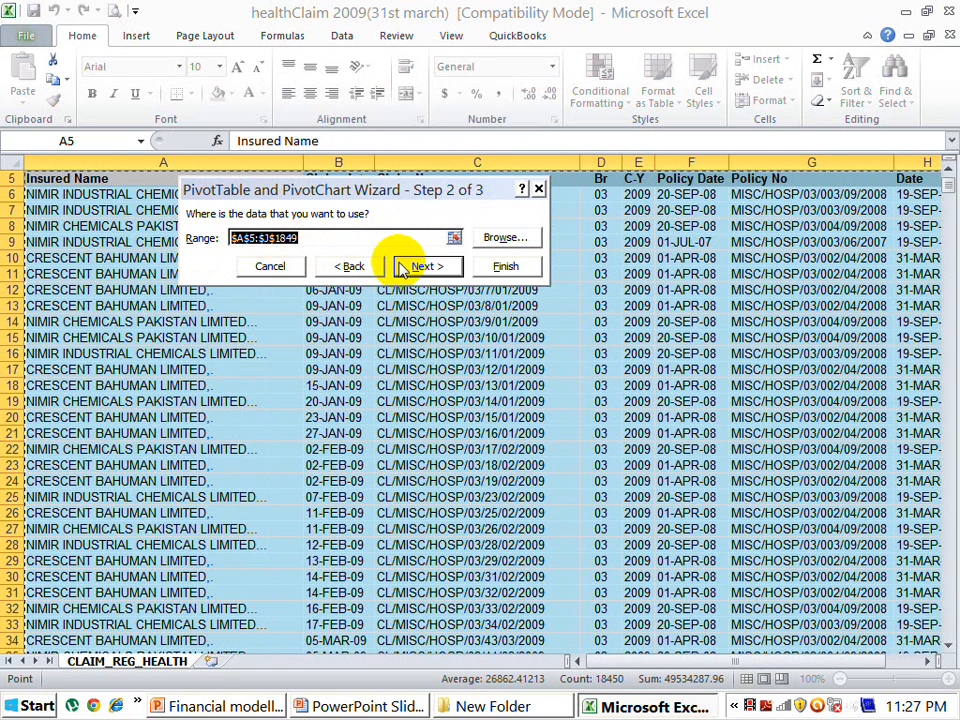
{"action": "left_click", "coordinate": [428, 268]}
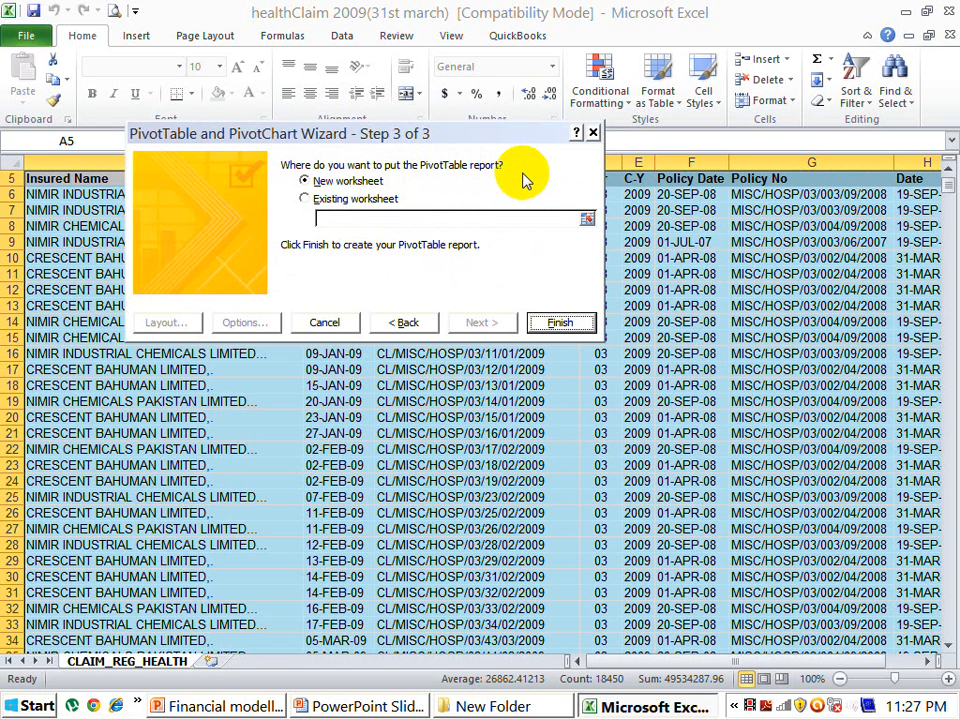
{"action": "left_click", "coordinate": [316, 200]}
{"action": "left_click", "coordinate": [346, 218]}
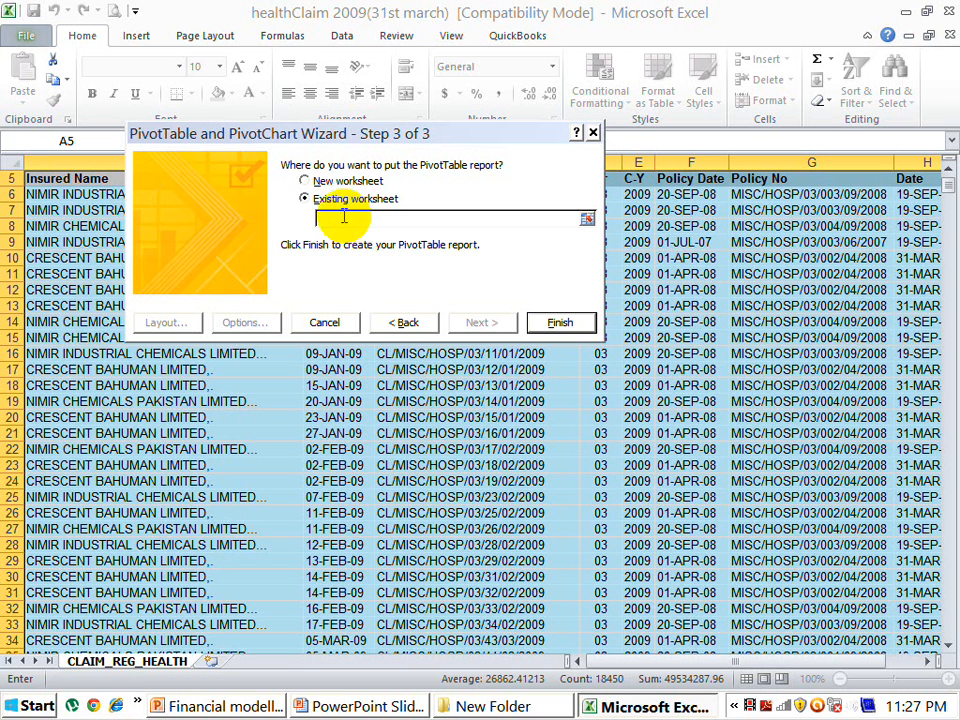
{"action": "left_click", "coordinate": [312, 182]}
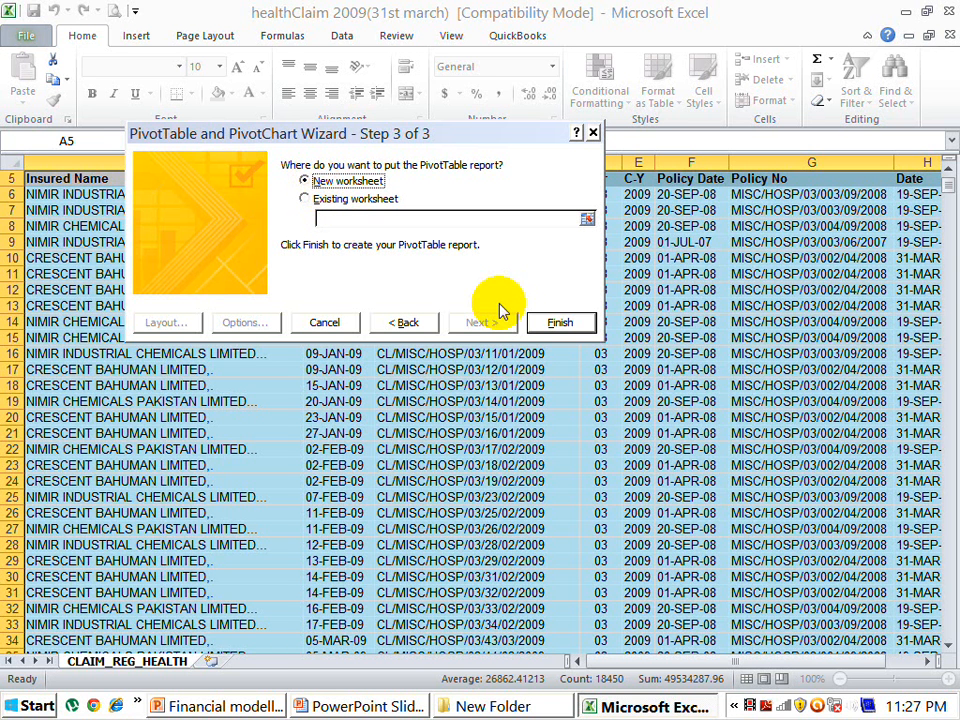
{"action": "left_click", "coordinate": [562, 321]}
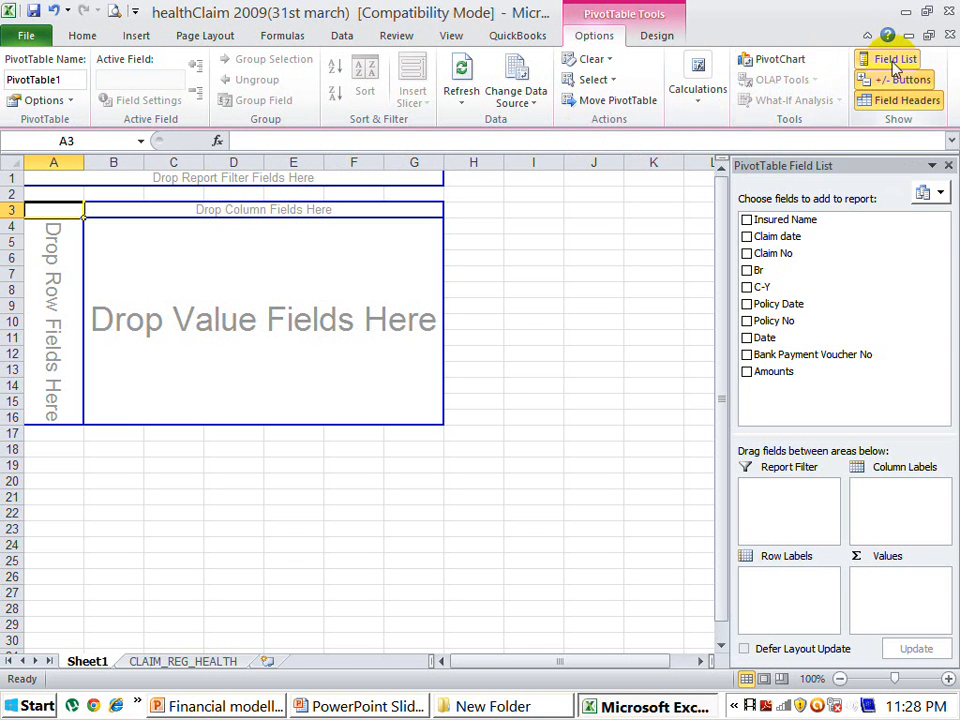
Step: Add Br, Insured Name and Claim No as row fields in that order, with the sum of Amounts as the values
{"action": "left_click", "coordinate": [660, 45]}
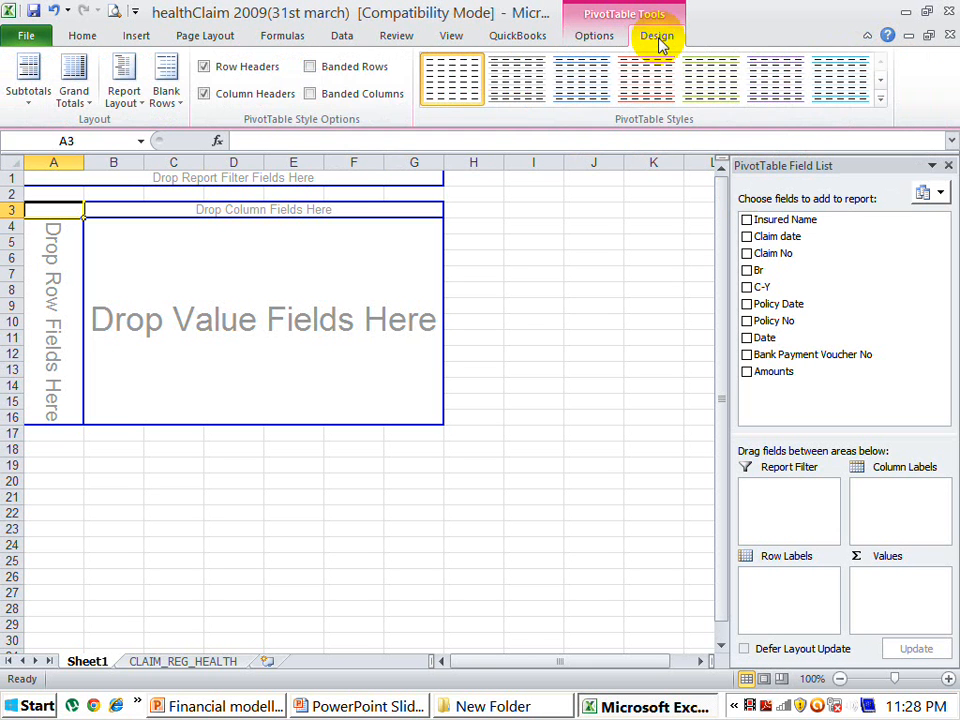
{"action": "left_click", "coordinate": [606, 40]}
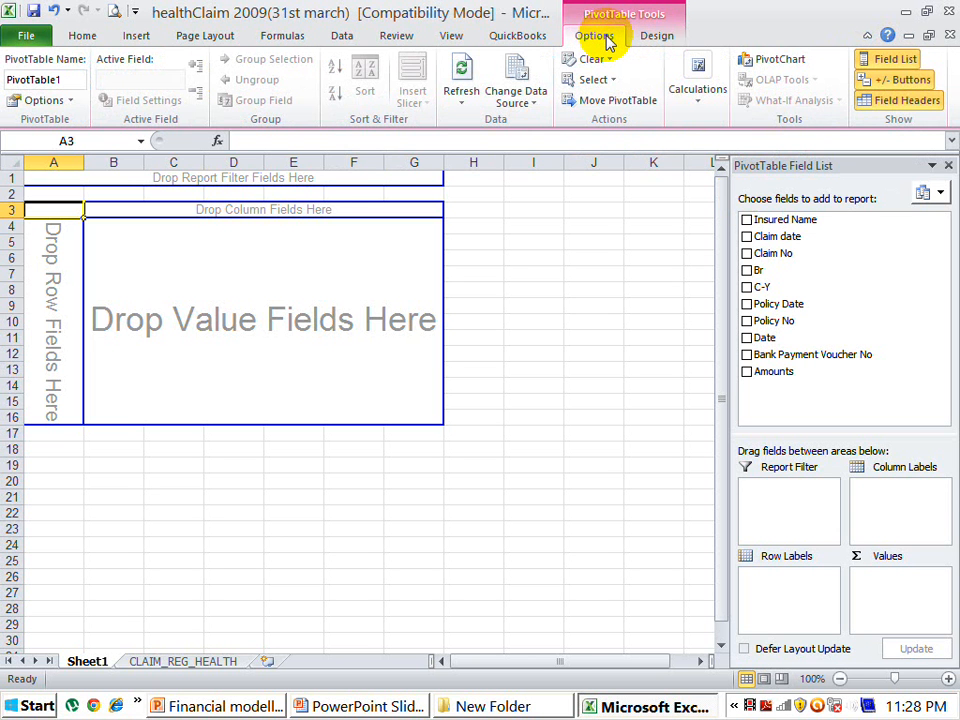
{"action": "left_click", "coordinate": [747, 271]}
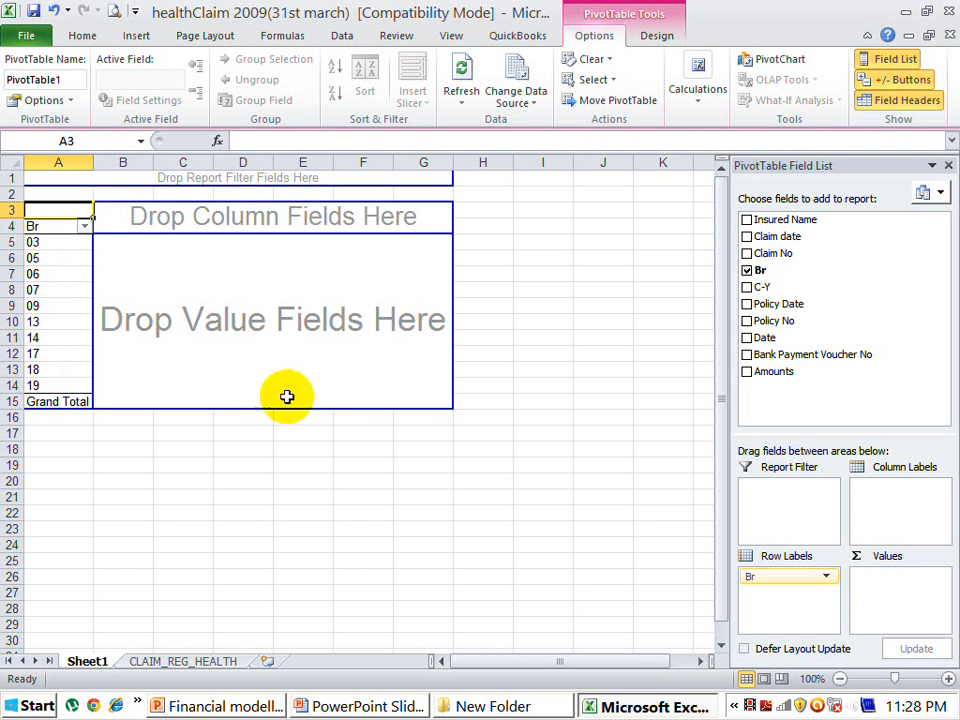
{"action": "left_click", "coordinate": [746, 220]}
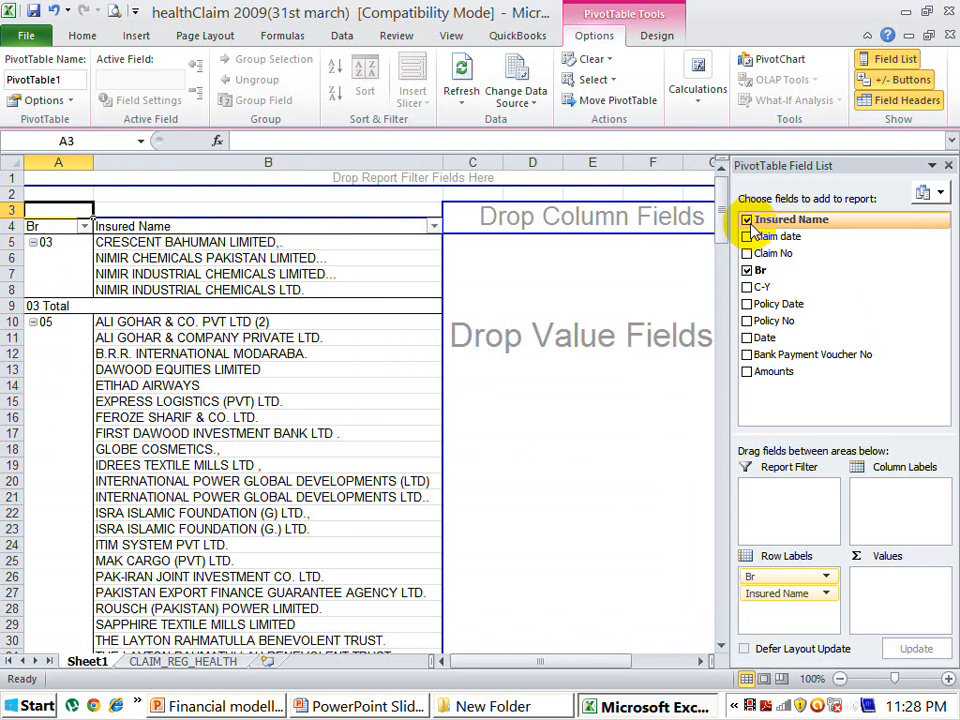
{"action": "left_click", "coordinate": [747, 254]}
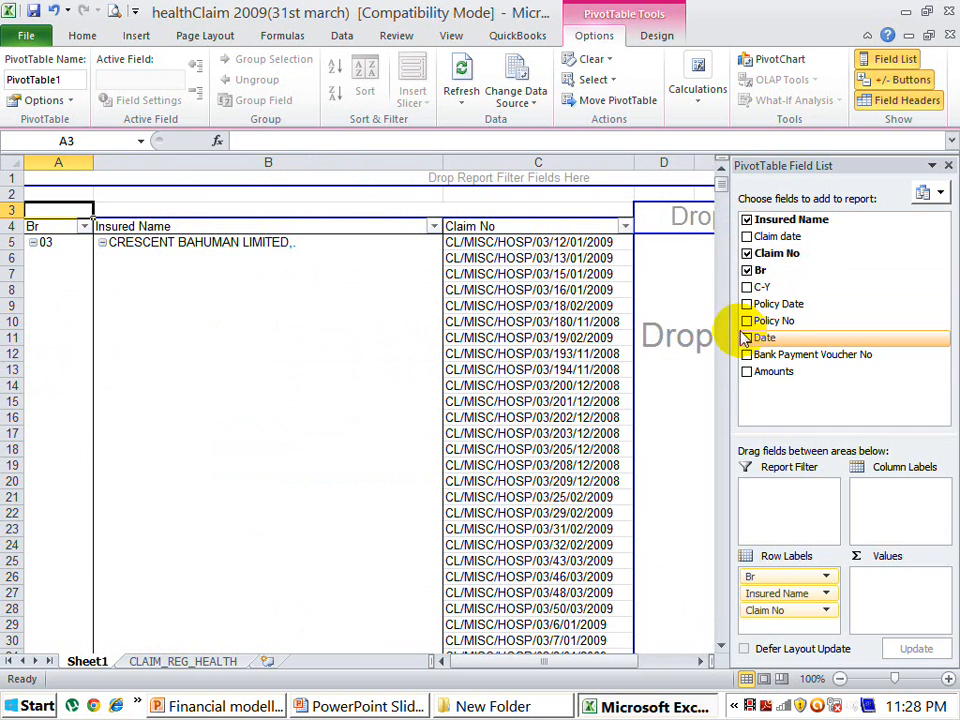
{"action": "left_click", "coordinate": [748, 372]}
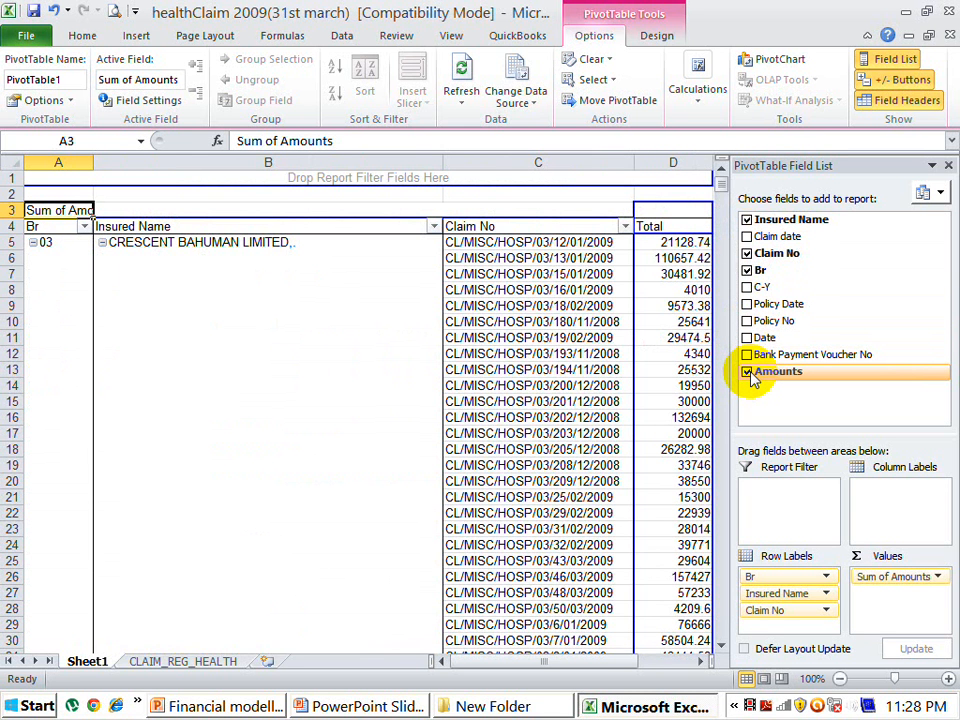
Step: Hide the PivotTable field list and select the Br field header in A4
{"action": "left_click", "coordinate": [948, 166]}
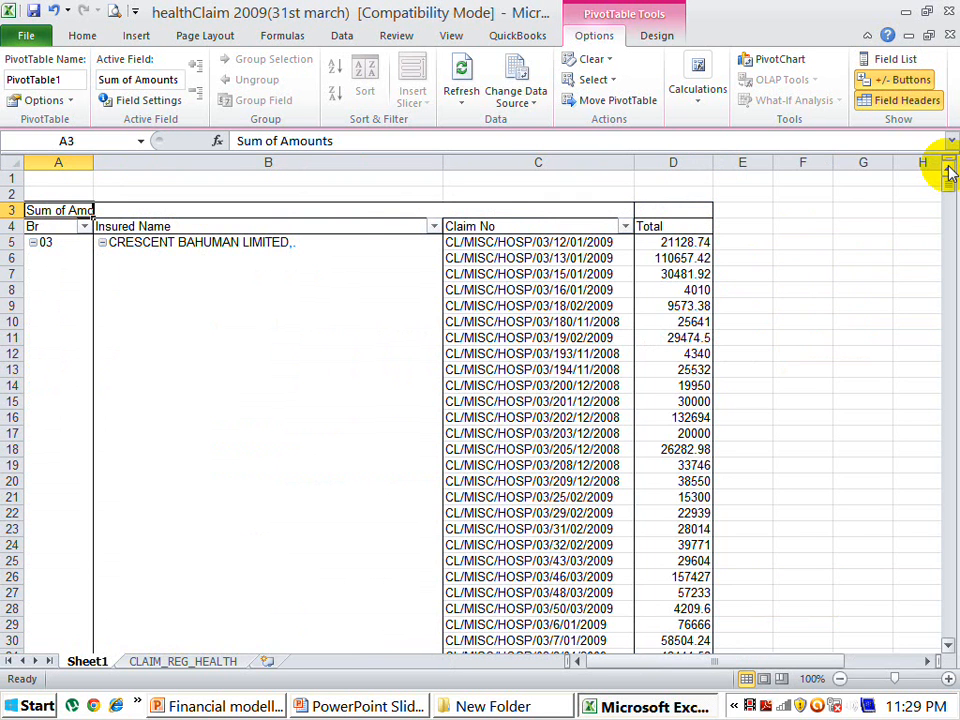
{"action": "left_click", "coordinate": [63, 227]}
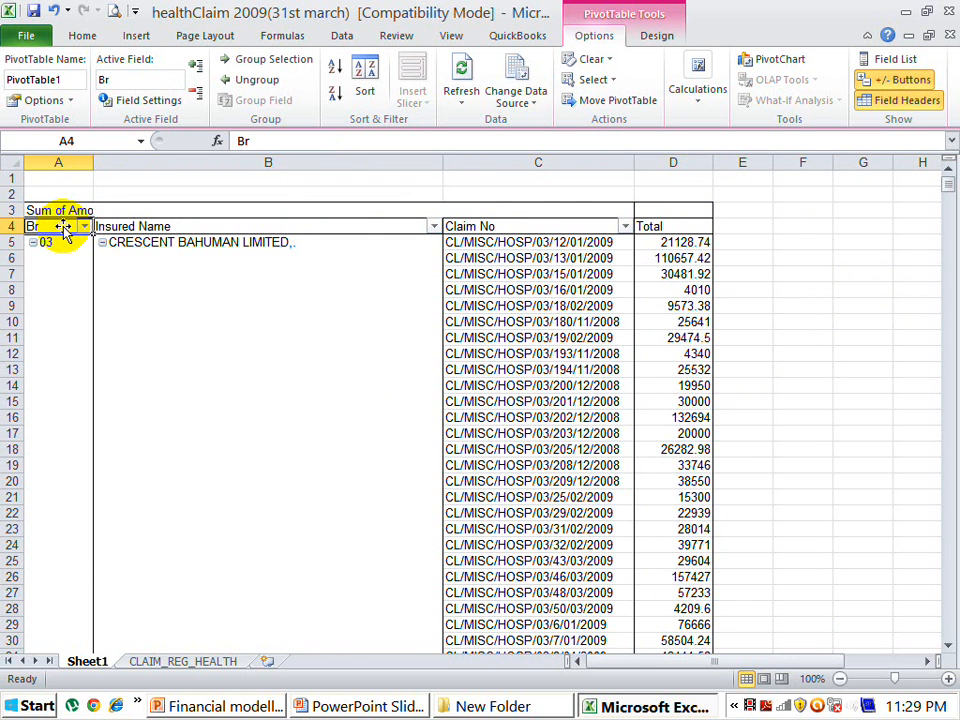
Step: Try a black-headed Medium PivotTable style, and settle on the green Pivot Style Medium 11
{"action": "left_click", "coordinate": [660, 40]}
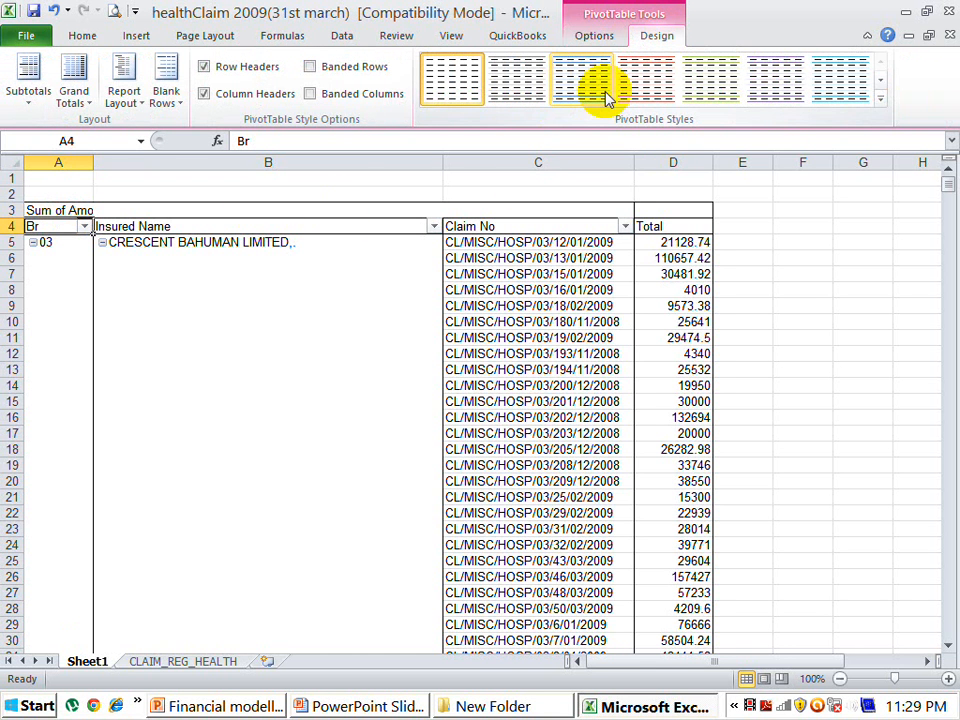
{"action": "left_click", "coordinate": [880, 97]}
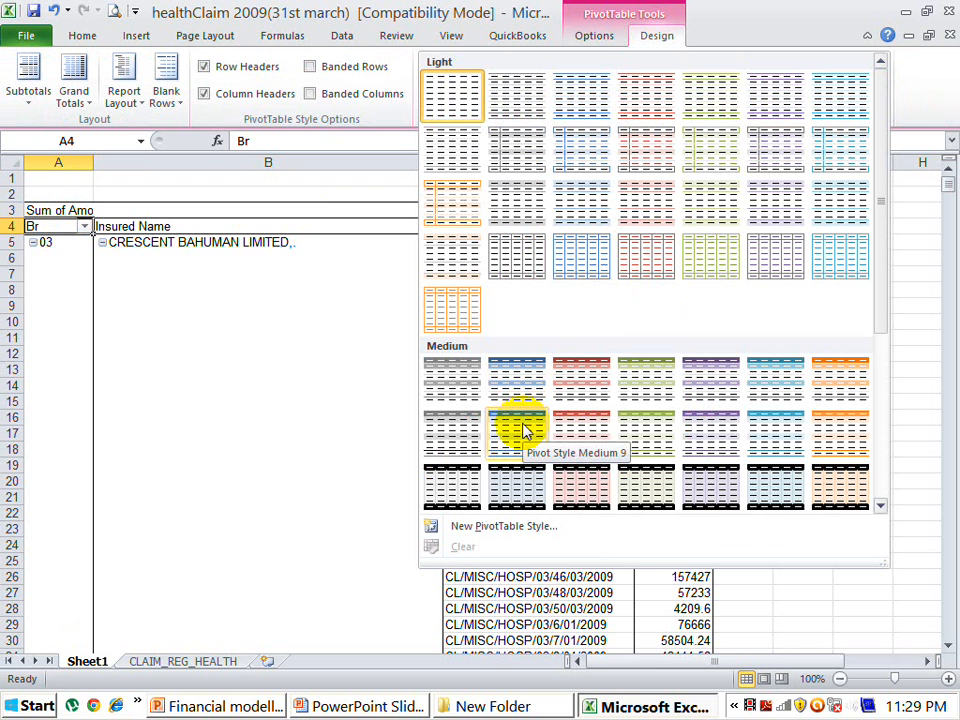
{"action": "left_click", "coordinate": [447, 484]}
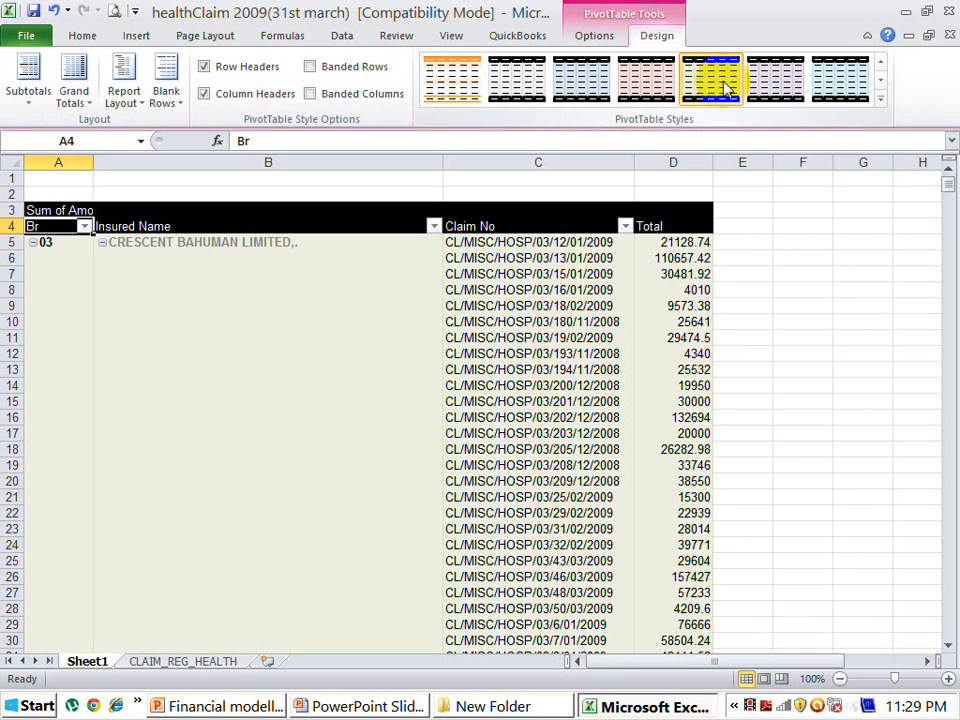
{"action": "left_click", "coordinate": [880, 98]}
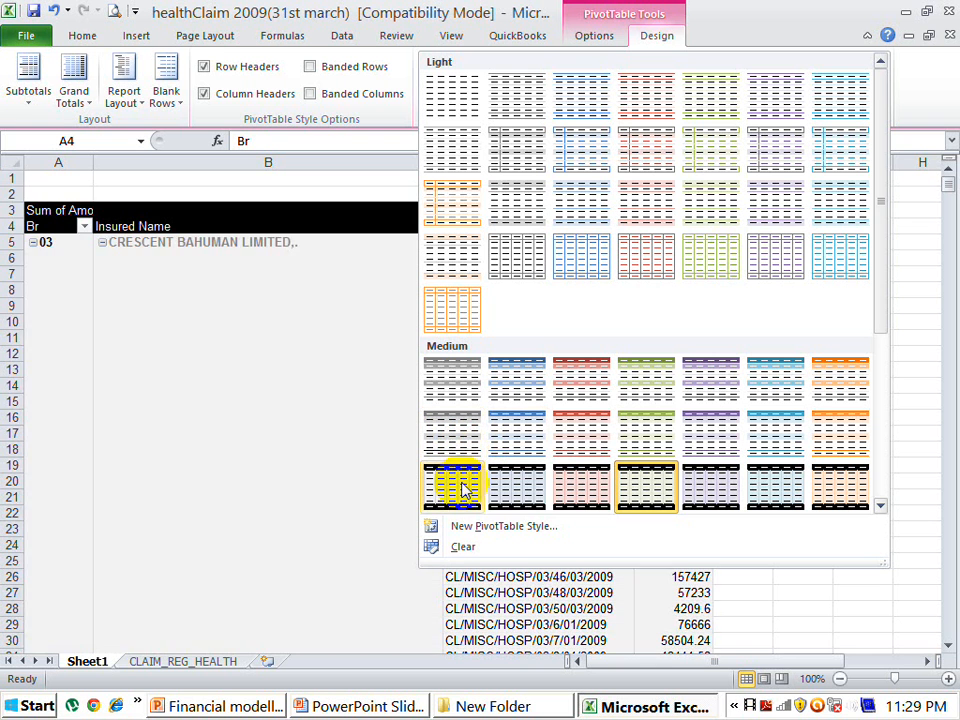
{"action": "left_click", "coordinate": [648, 436]}
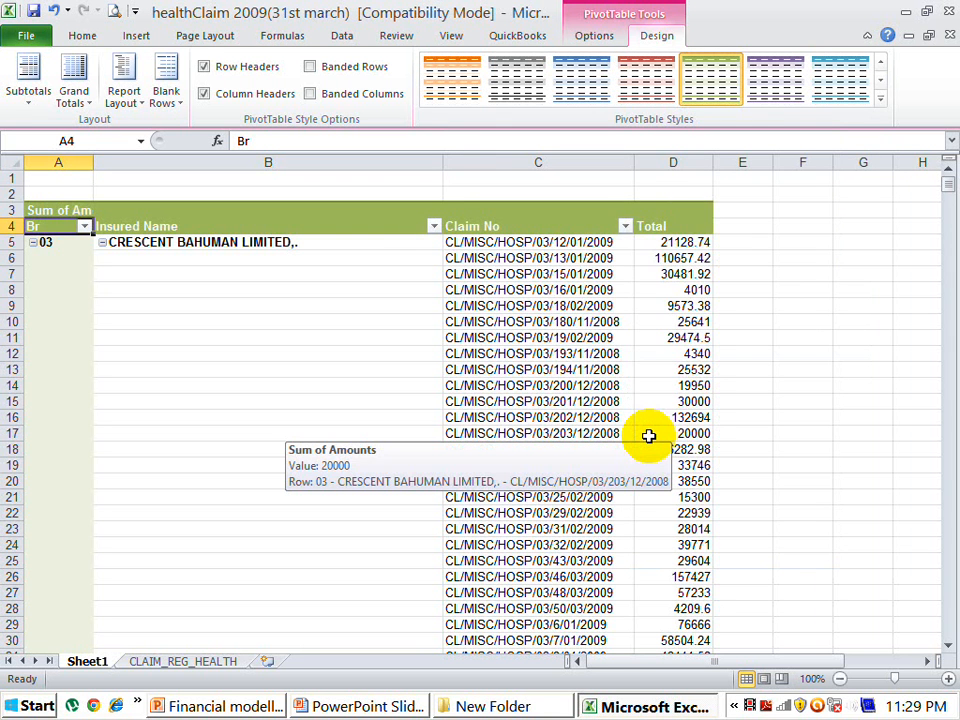
Step: Format the Total amounts in column D with the comma style and no decimal places
{"action": "left_click", "coordinate": [679, 162]}
{"action": "left_click", "coordinate": [502, 95]}
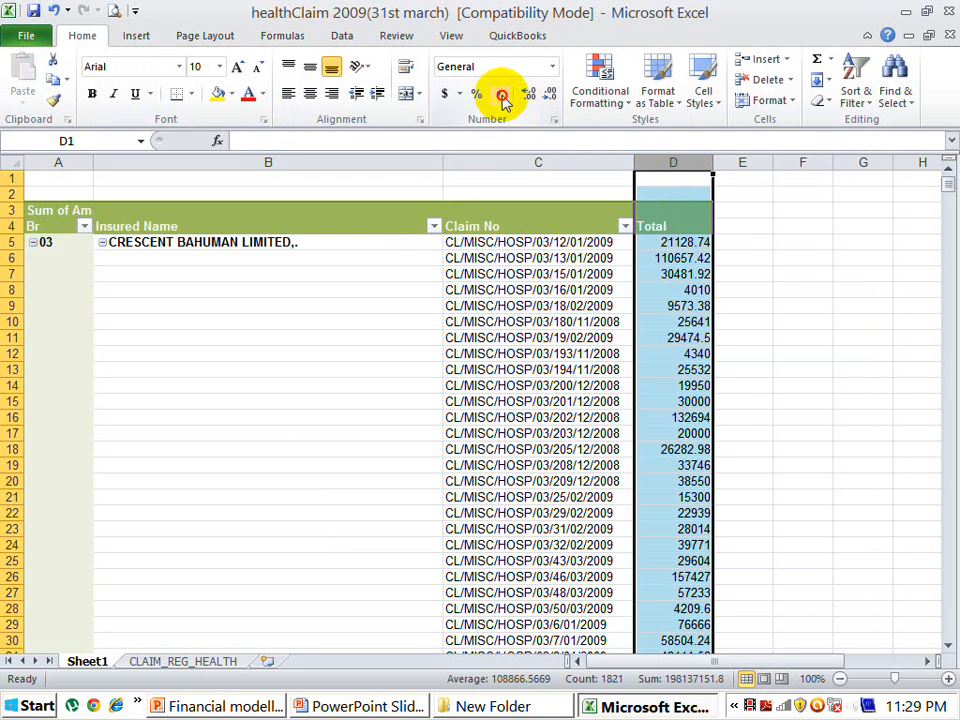
{"action": "left_click", "coordinate": [550, 95]}
{"action": "left_click", "coordinate": [550, 95]}
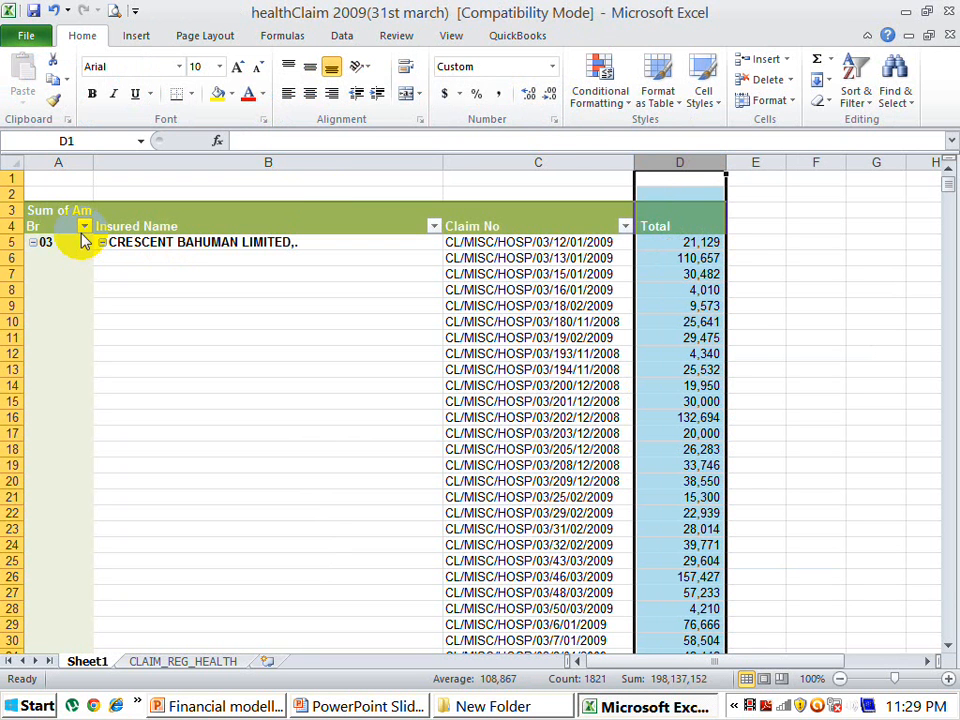
Step: Try the PivotTable report in Compact Form, and set its layout to Outline Form
{"action": "left_click", "coordinate": [47, 227]}
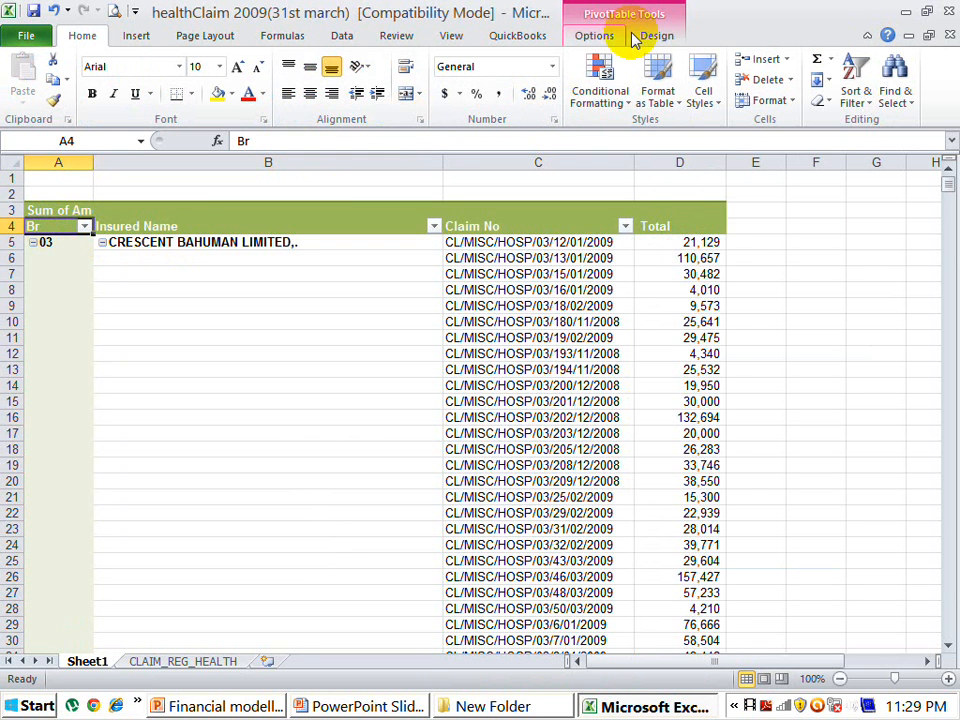
{"action": "left_click", "coordinate": [641, 36]}
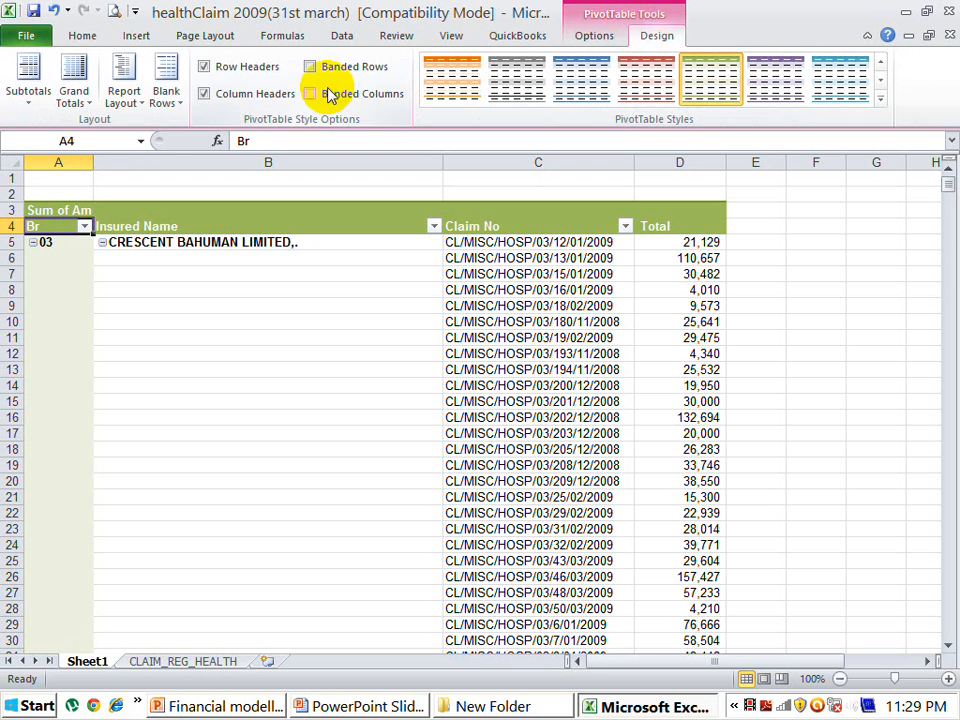
{"action": "left_click", "coordinate": [133, 94]}
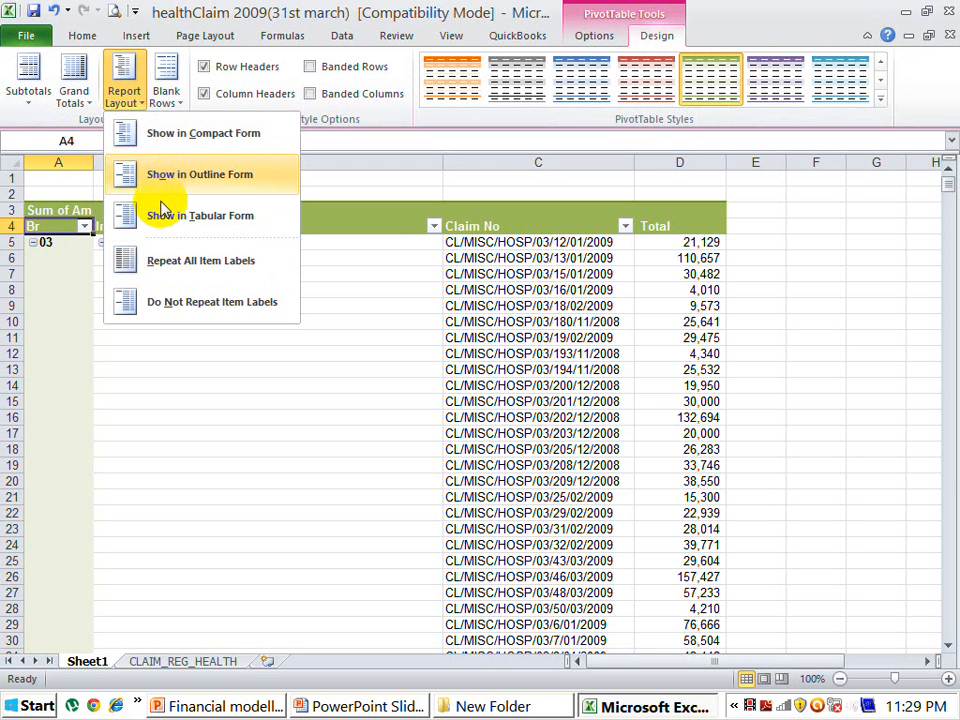
{"action": "left_click", "coordinate": [139, 138]}
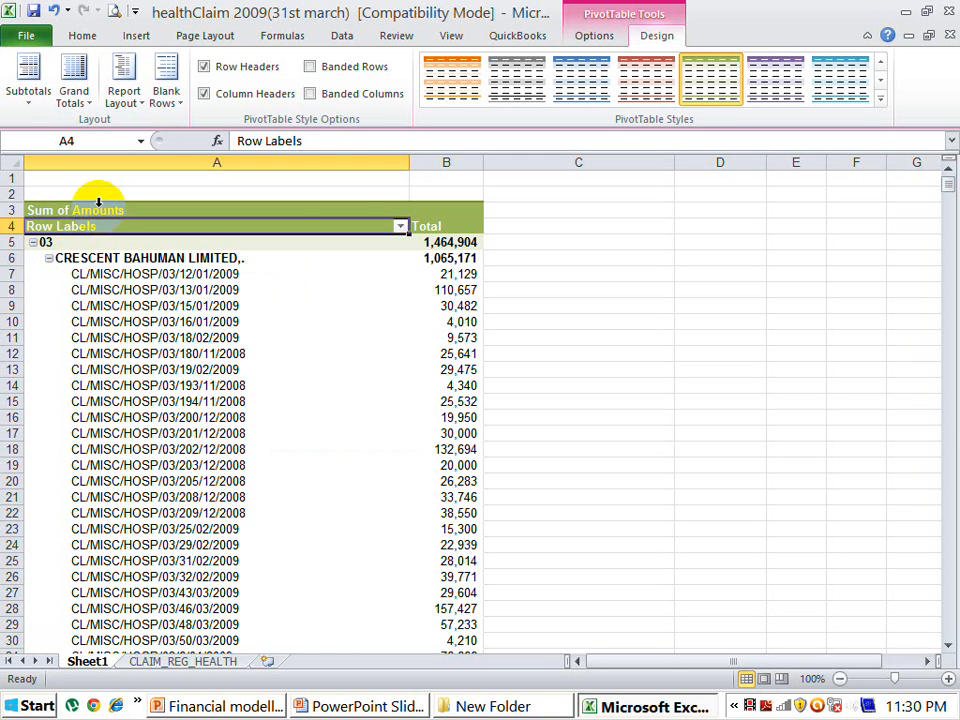
{"action": "left_click", "coordinate": [124, 95]}
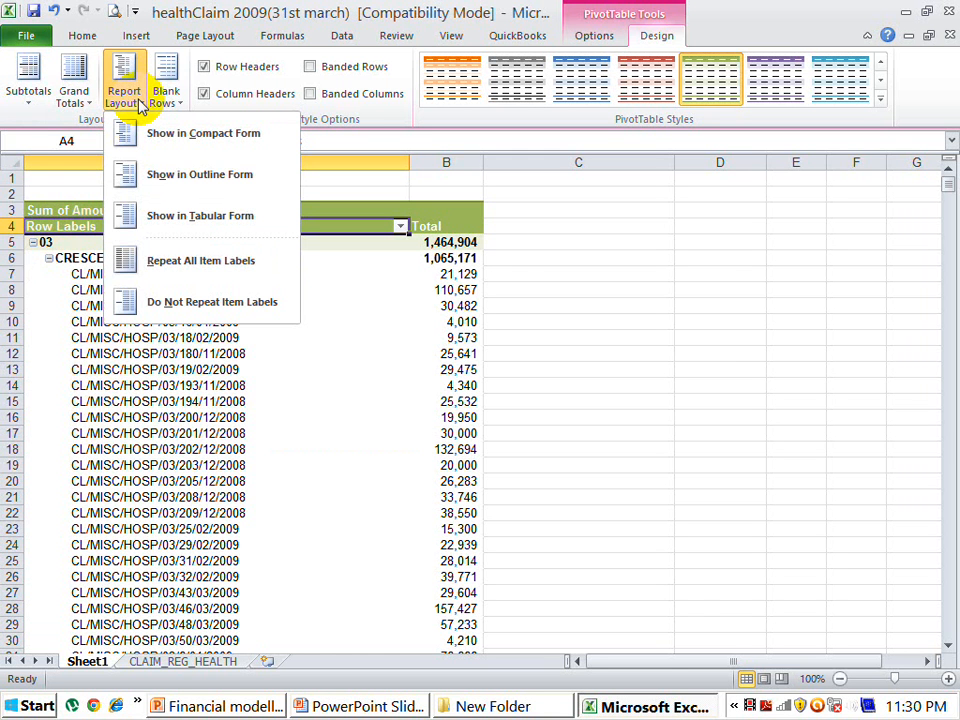
{"action": "left_click", "coordinate": [155, 176]}
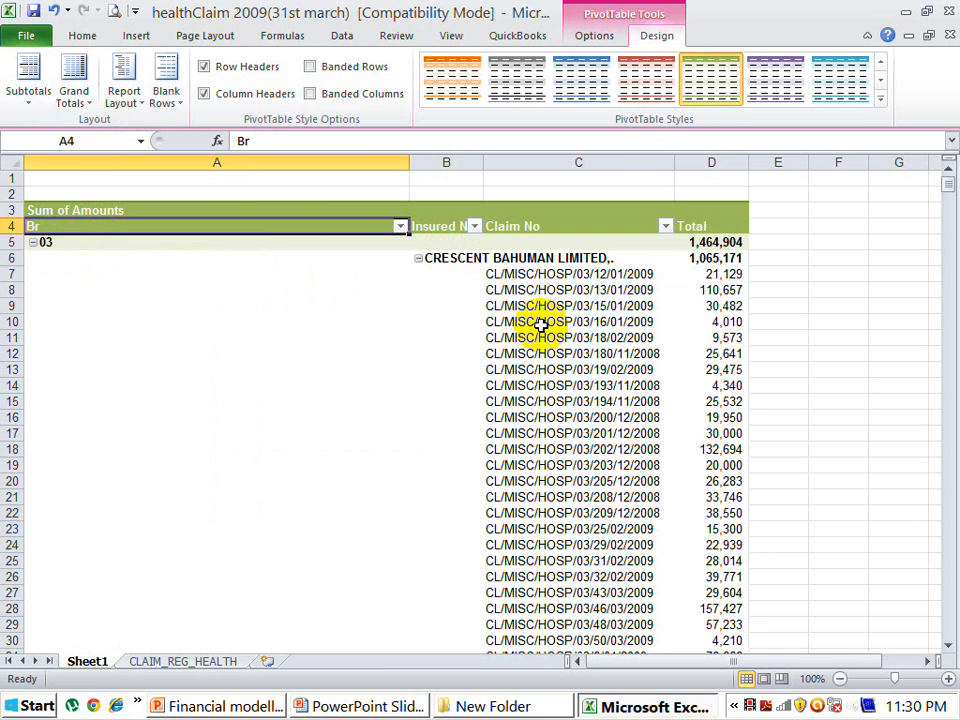
Step: Narrow columns A and B, which hold the Br and Insured Name fields
{"action": "left_click_drag", "start_coordinate": [409, 162], "coordinate": [278, 202]}
{"action": "left_click_drag", "start_coordinate": [278, 202], "coordinate": [102, 214]}
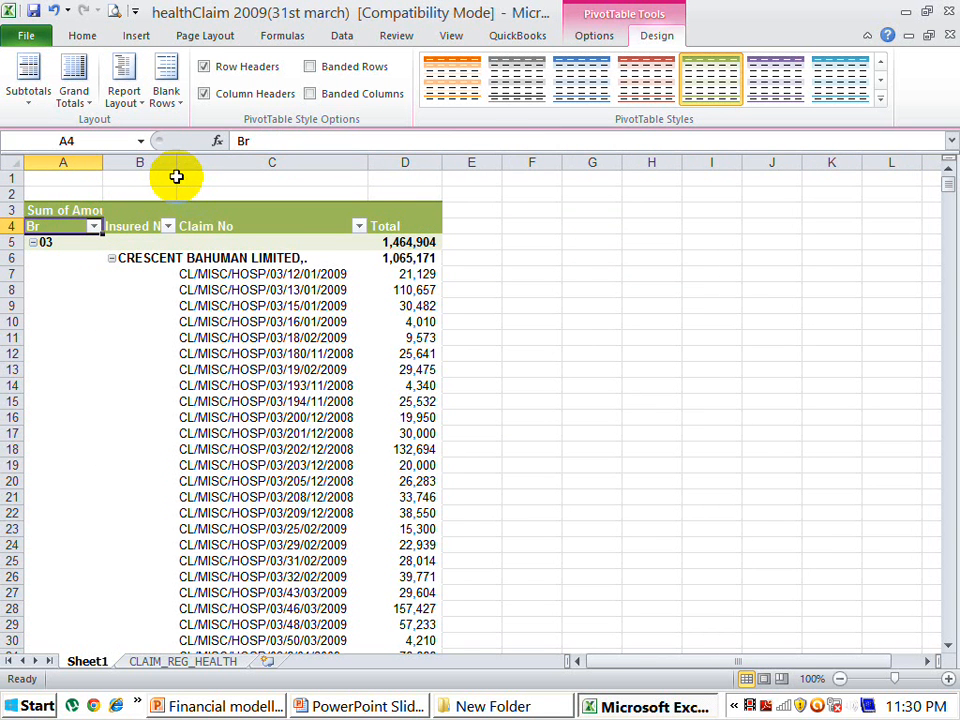
{"action": "left_click_drag", "start_coordinate": [176, 165], "coordinate": [162, 162]}
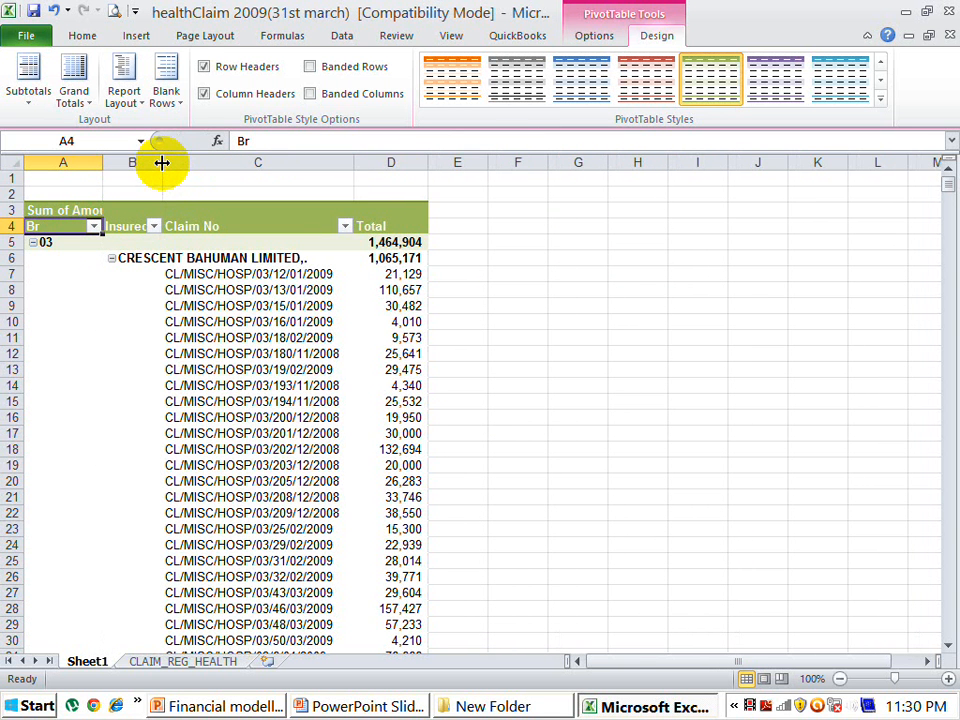
Step: Show all subtotals at the bottom of each group and check the total row below the first insured's claims
{"action": "left_click", "coordinate": [25, 243]}
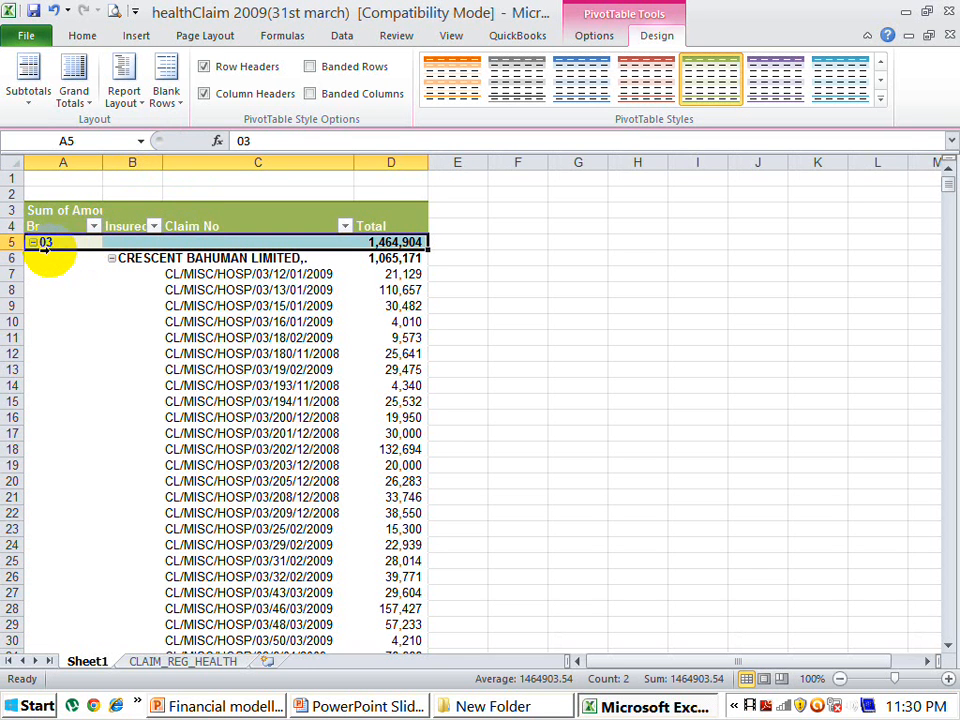
{"action": "left_click", "coordinate": [400, 262]}
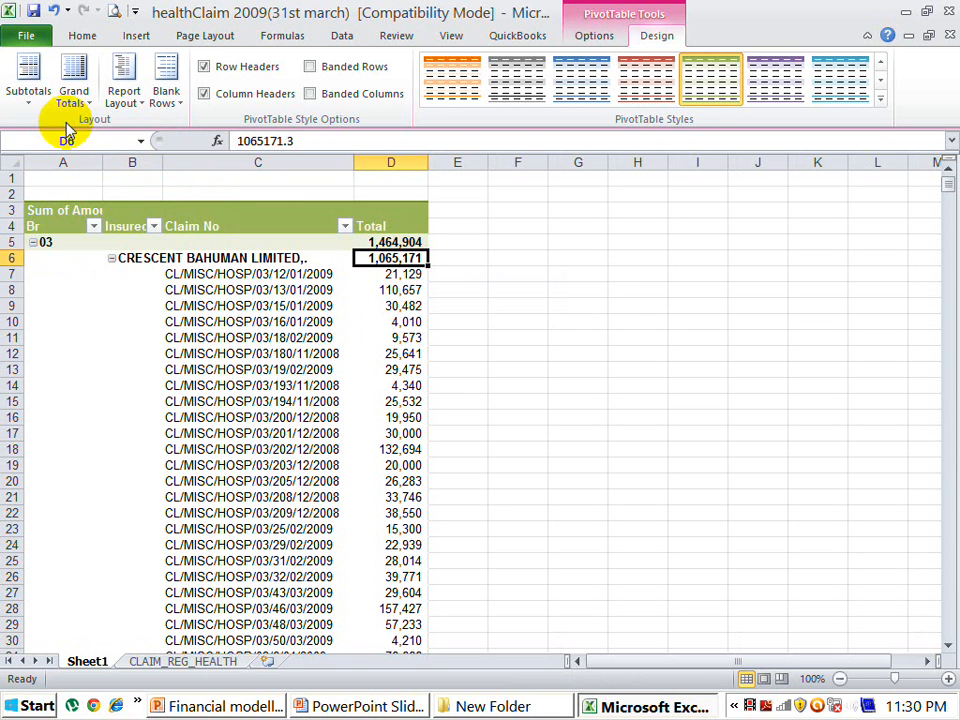
{"action": "left_click", "coordinate": [30, 100]}
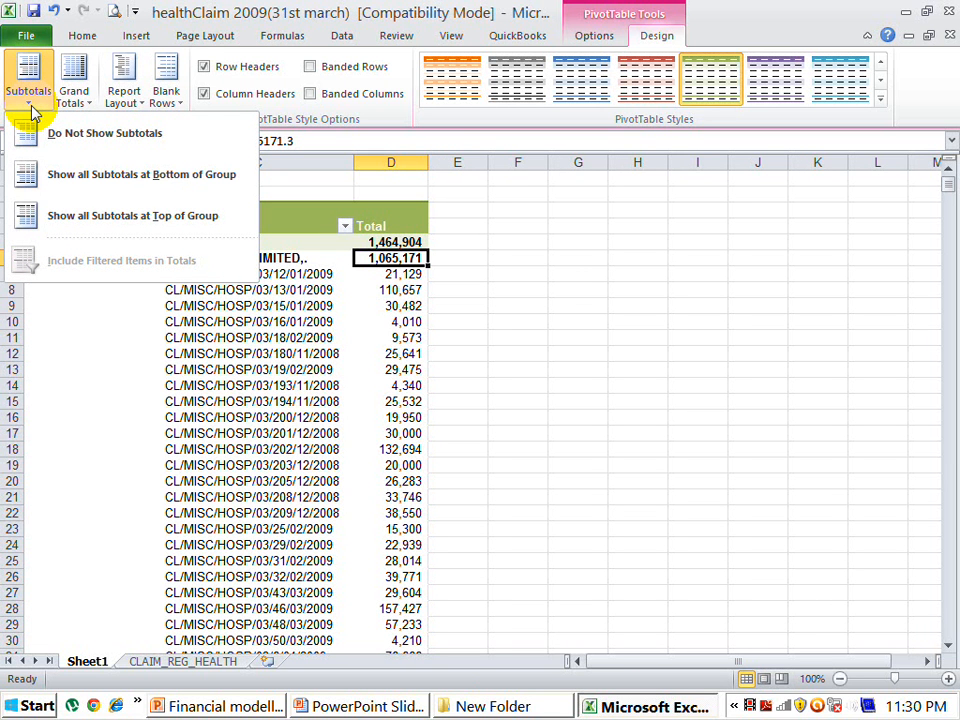
{"action": "left_click", "coordinate": [40, 179]}
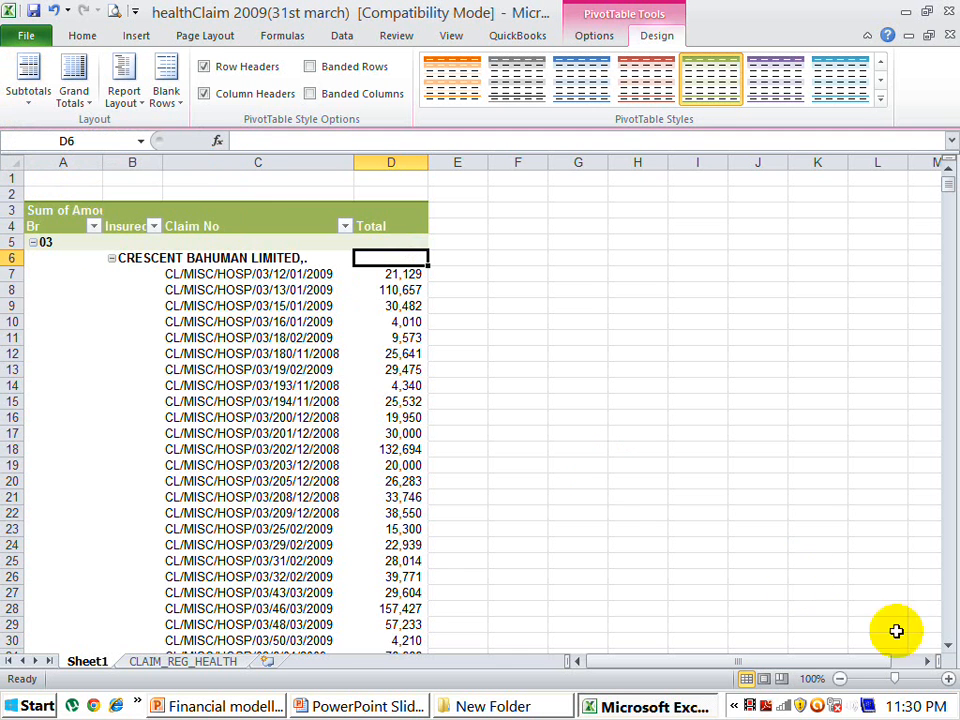
{"action": "left_click", "coordinate": [948, 646]}
{"action": "left_click", "coordinate": [949, 648]}
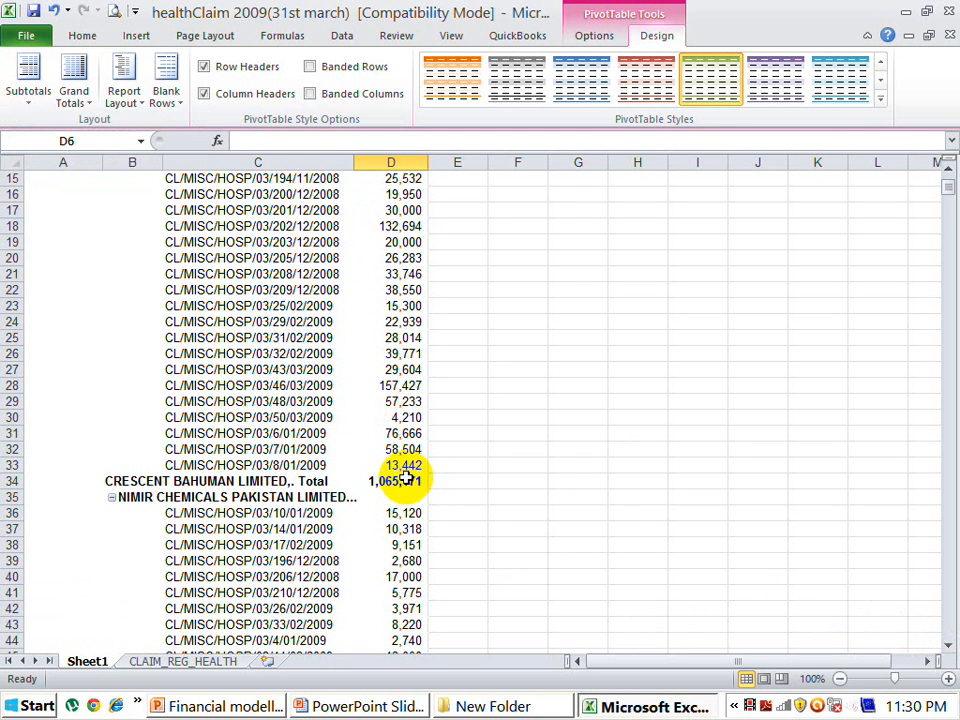
{"action": "left_click", "coordinate": [949, 170]}
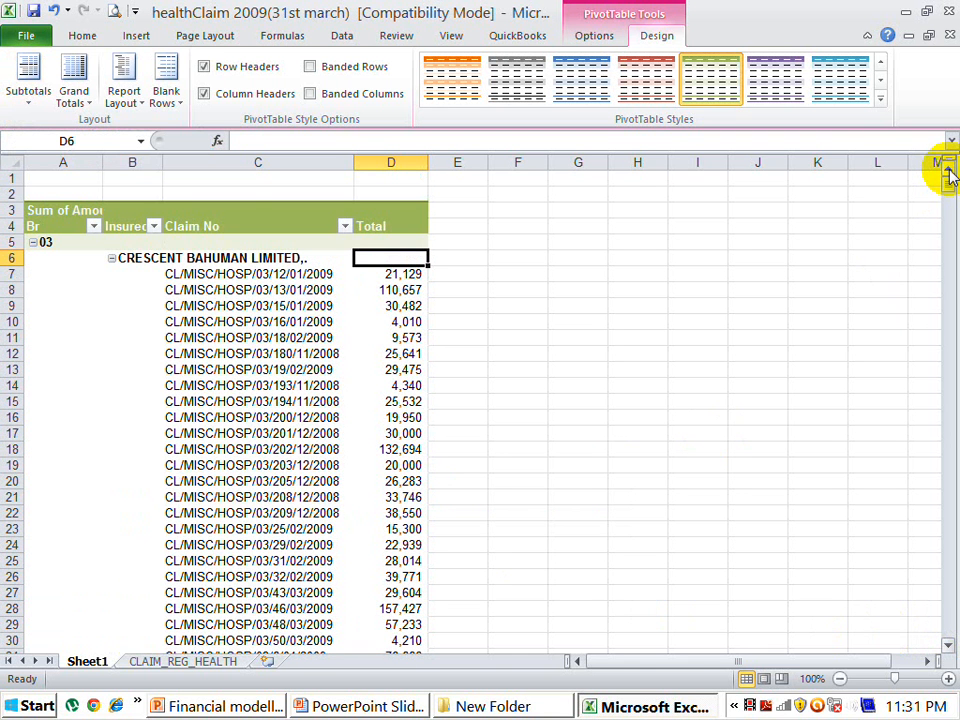
Step: Turn off the subtotal for the Insured Name field
{"action": "left_click", "coordinate": [121, 229]}
{"action": "right_click", "coordinate": [121, 229]}
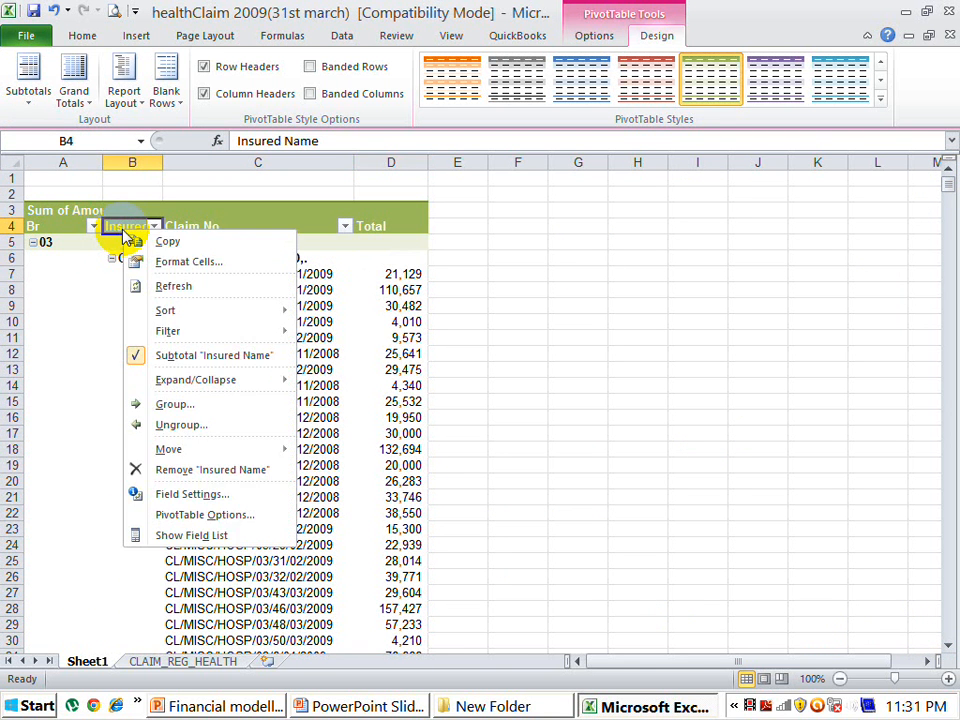
{"action": "left_click", "coordinate": [157, 358]}
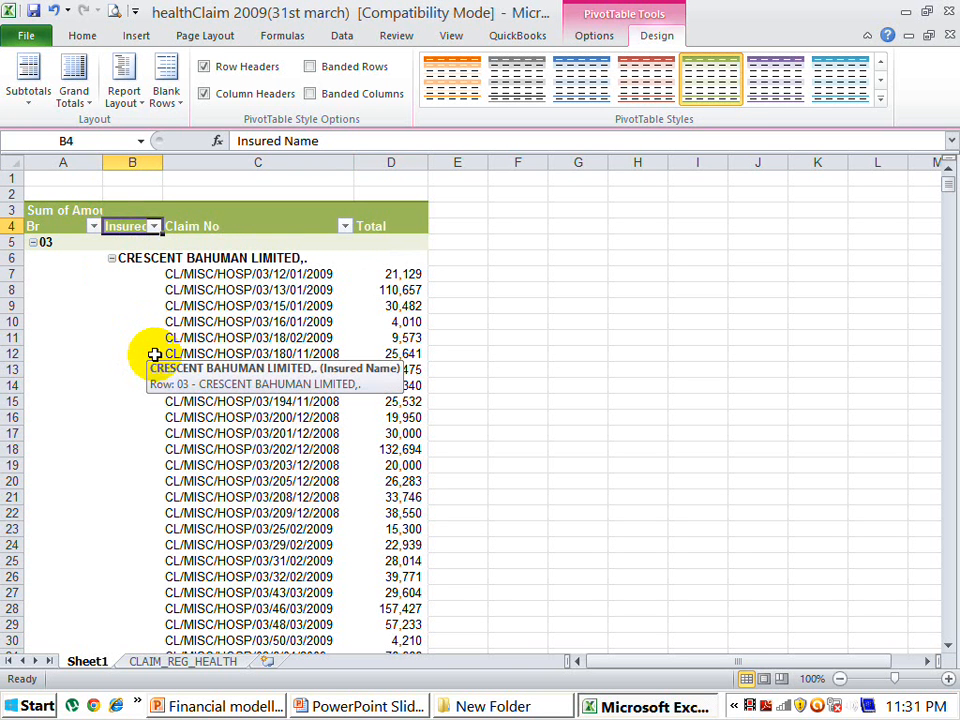
Step: Select the Br item labels and hide the PivotTable's +/- expand buttons
{"action": "left_click", "coordinate": [43, 226]}
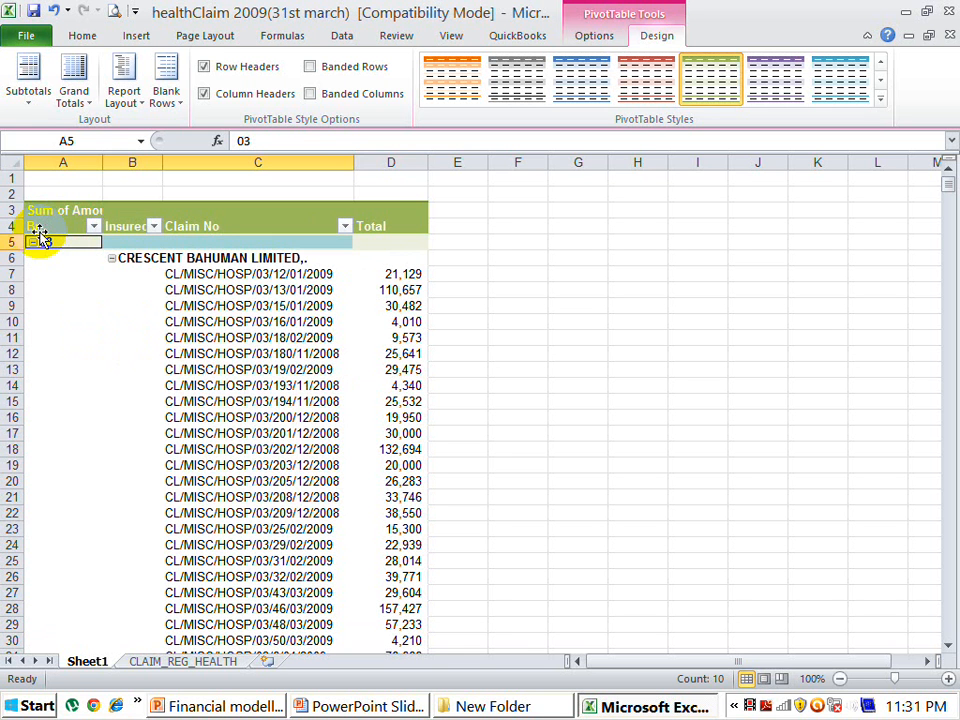
{"action": "left_click", "coordinate": [594, 38]}
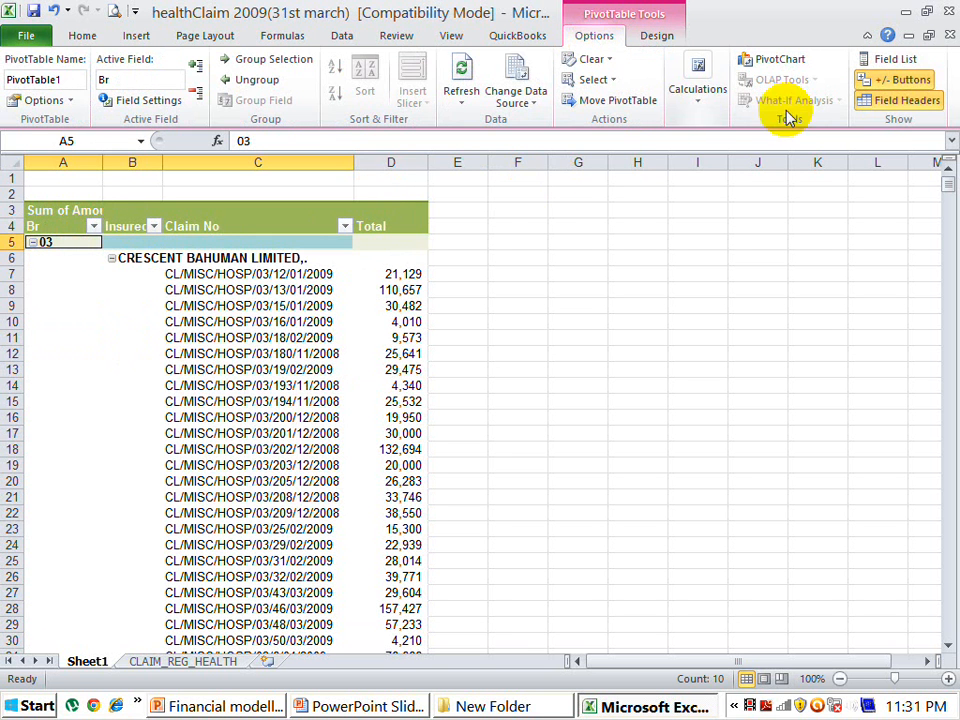
{"action": "left_click", "coordinate": [898, 84]}
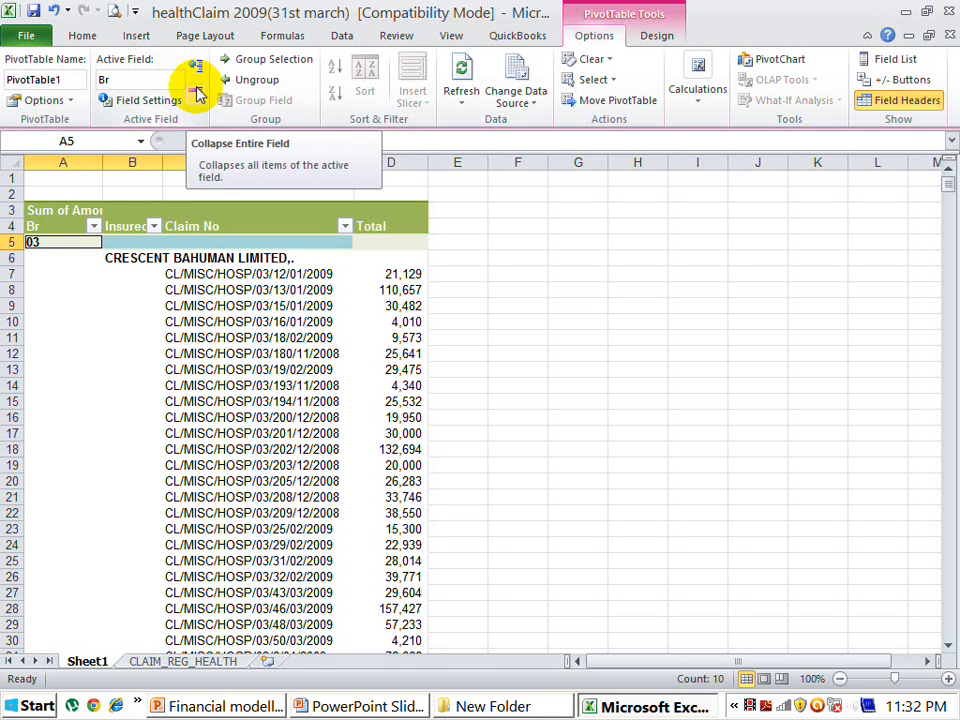
Step: Collapse the entire Br field to branch level and expand it again
{"action": "right_click", "coordinate": [58, 250]}
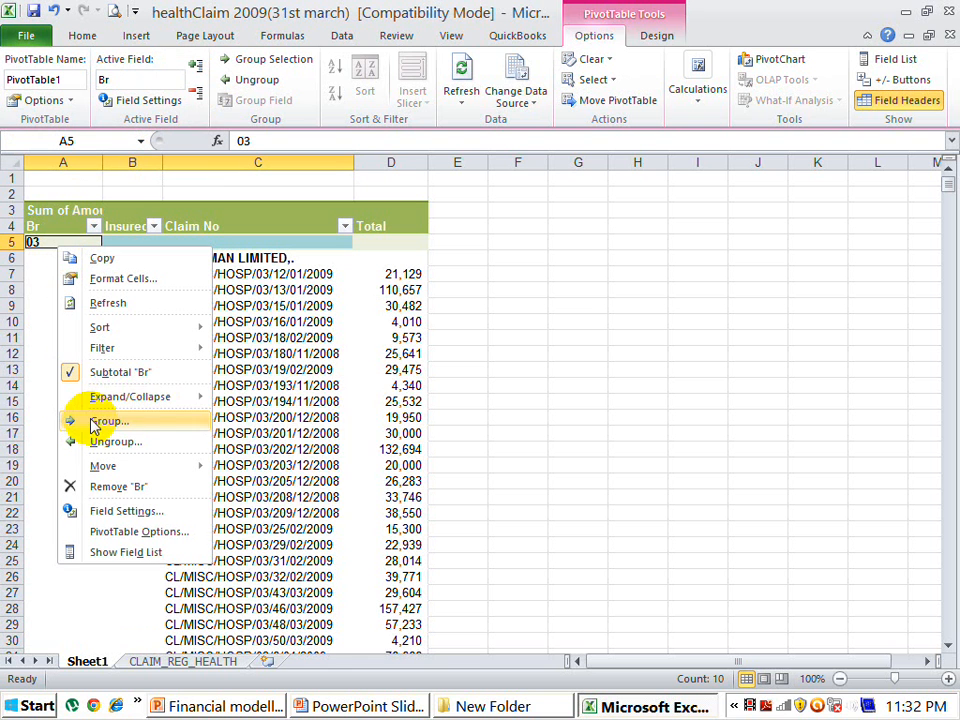
{"action": "mouse_move", "coordinate": [146, 404]}
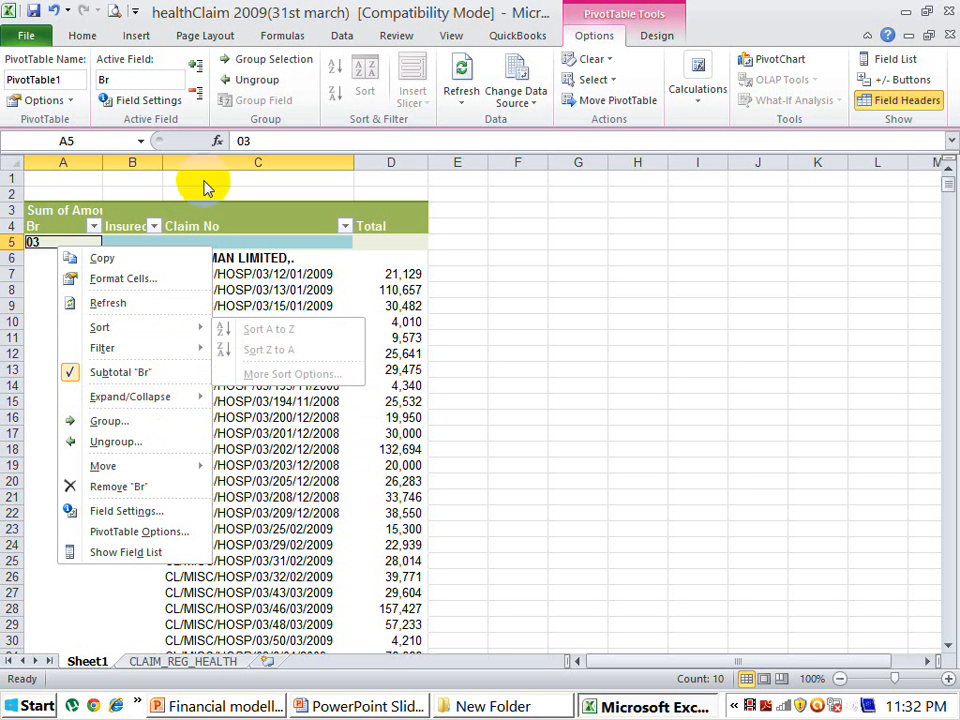
{"action": "left_click", "coordinate": [196, 92]}
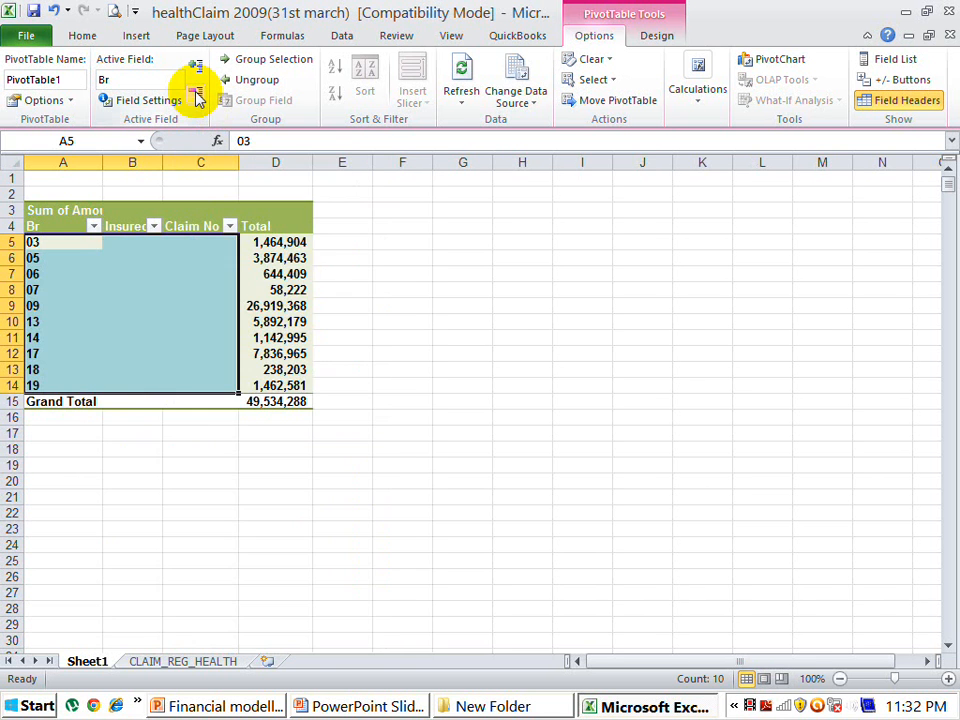
{"action": "left_click", "coordinate": [356, 276]}
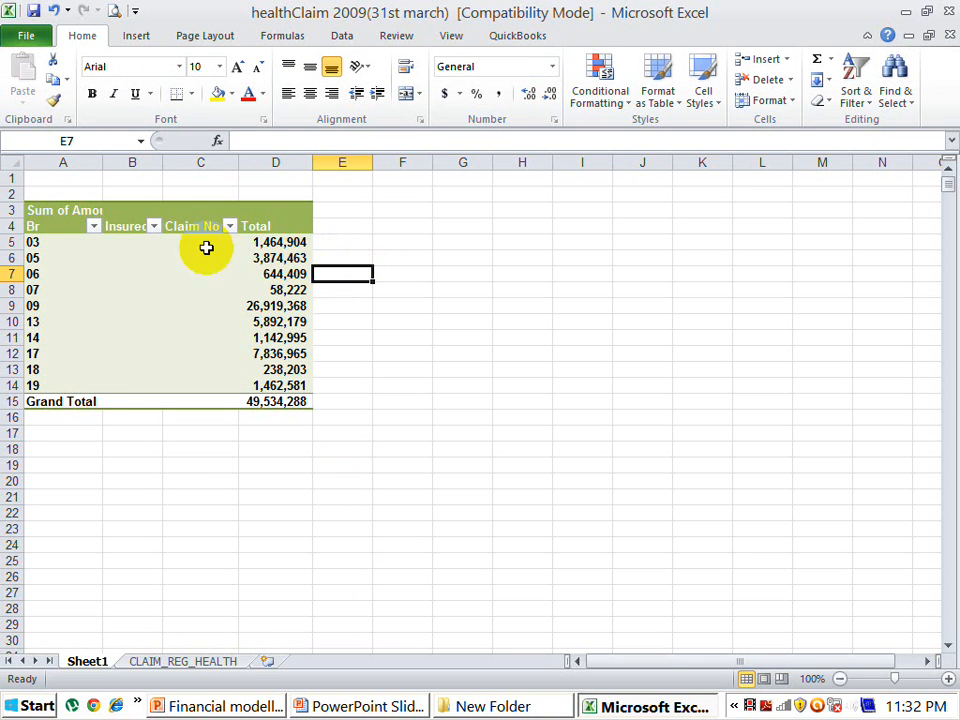
{"action": "left_click_drag", "start_coordinate": [50, 228], "coordinate": [42, 227]}
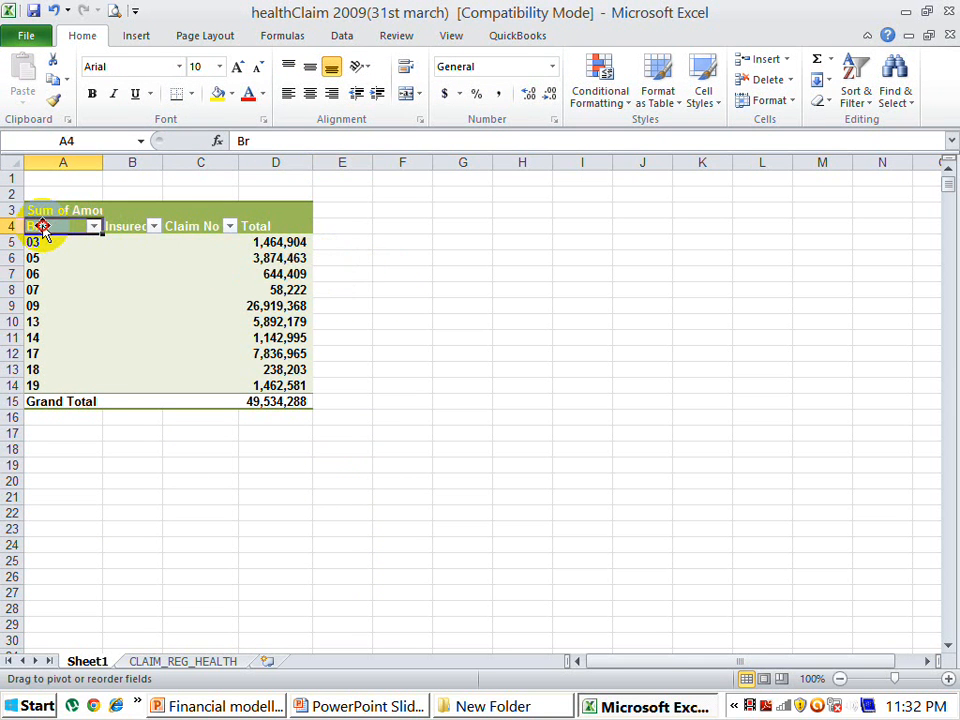
{"action": "left_click", "coordinate": [199, 66]}
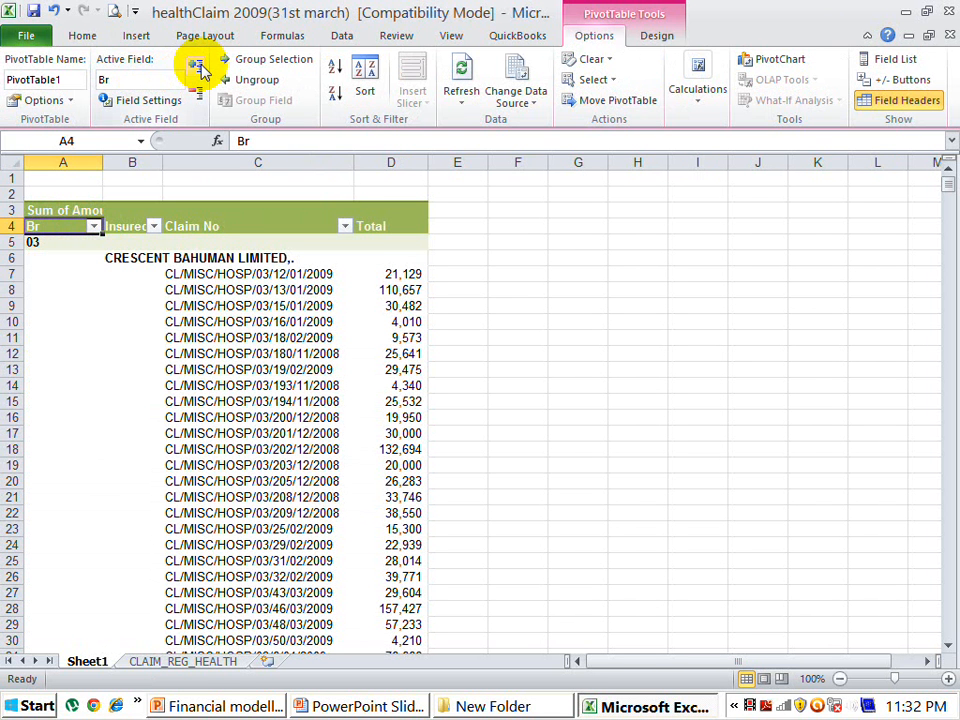
Step: Collapse the entire Insured Name field to hide the claim numbers, and autofit column B to the insured names
{"action": "left_click", "coordinate": [121, 231]}
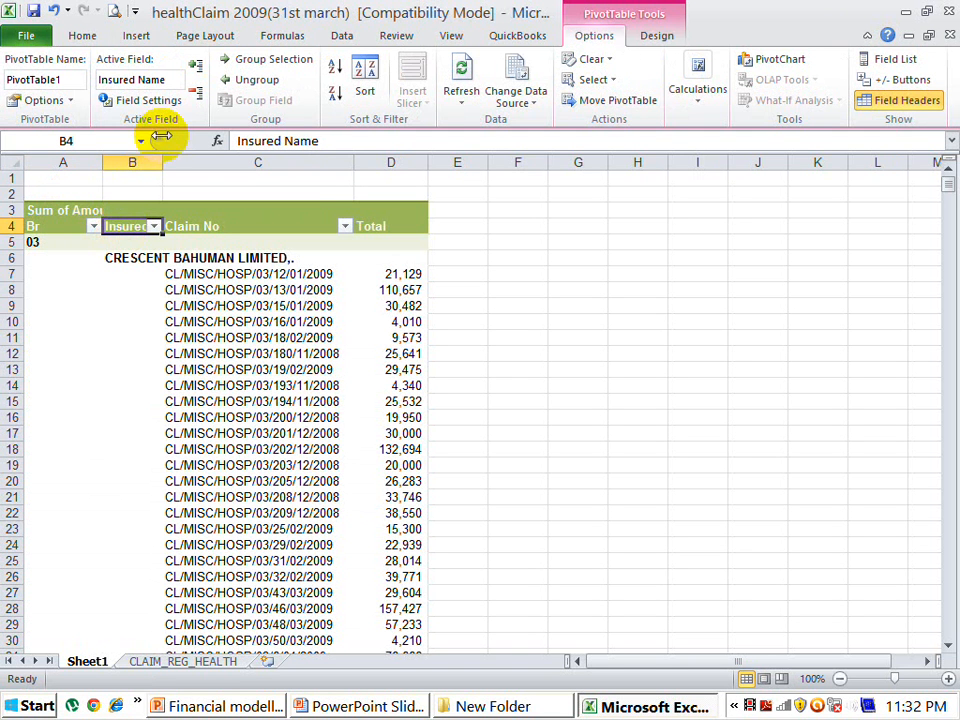
{"action": "left_click", "coordinate": [196, 93]}
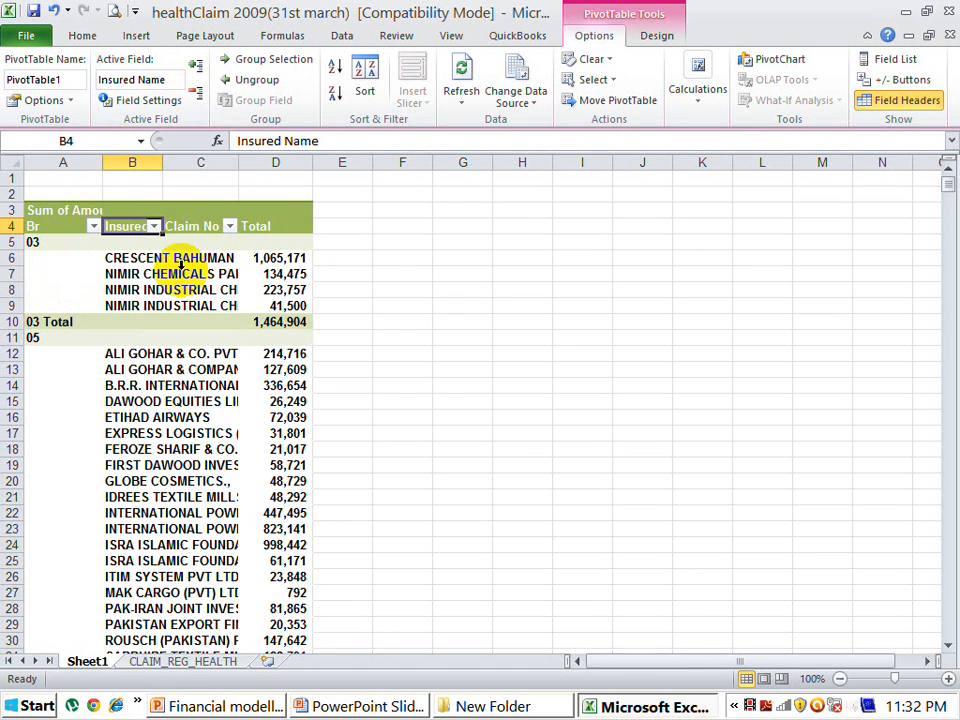
{"action": "double_click", "coordinate": [163, 163]}
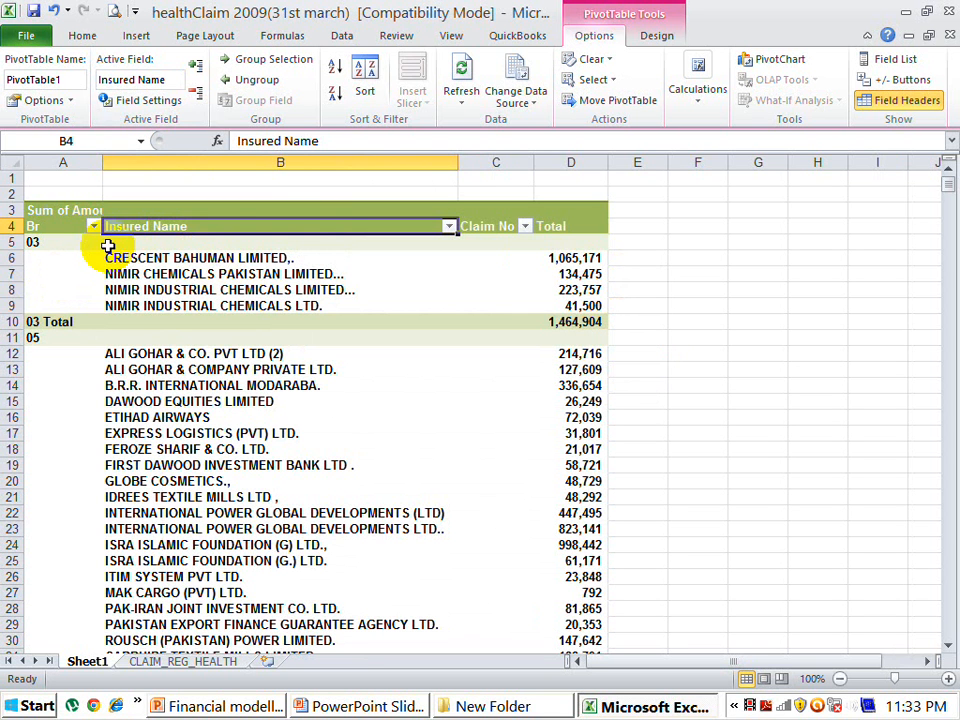
Step: Collapse the entire Br field to branch level and sort the branches in descending order by Sum of Amounts
{"action": "left_click", "coordinate": [48, 231]}
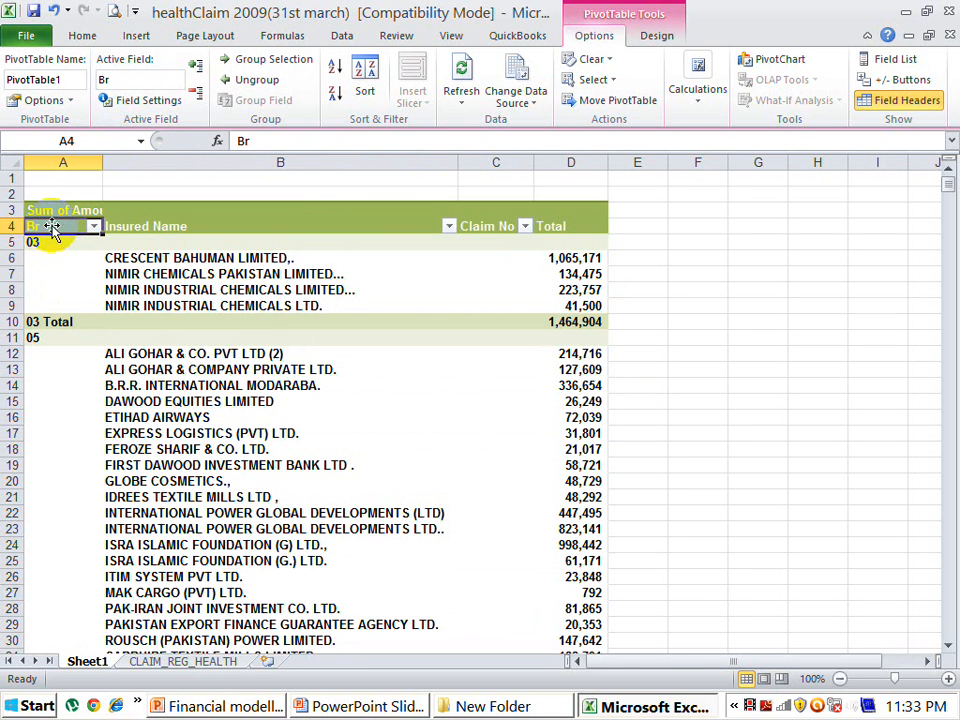
{"action": "left_click", "coordinate": [197, 100]}
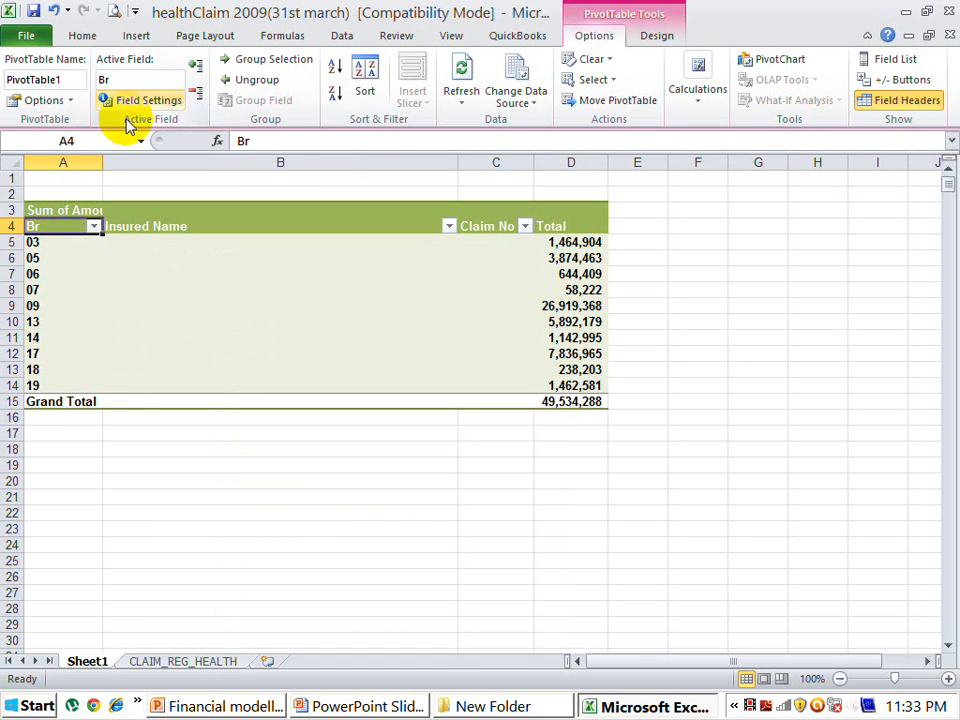
{"action": "right_click", "coordinate": [53, 228]}
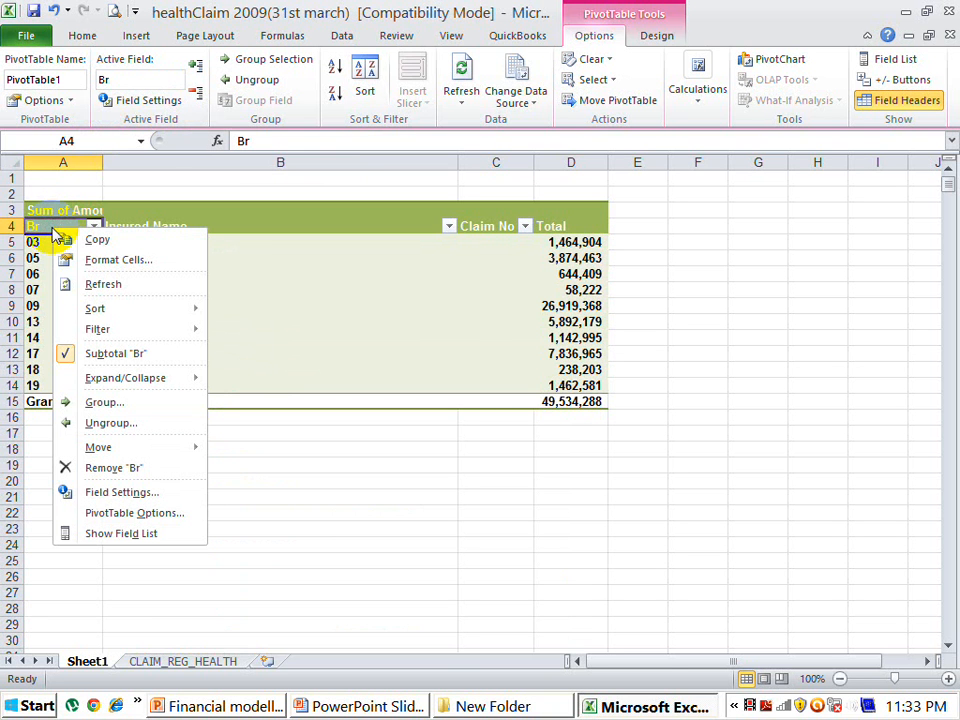
{"action": "mouse_move", "coordinate": [97, 316]}
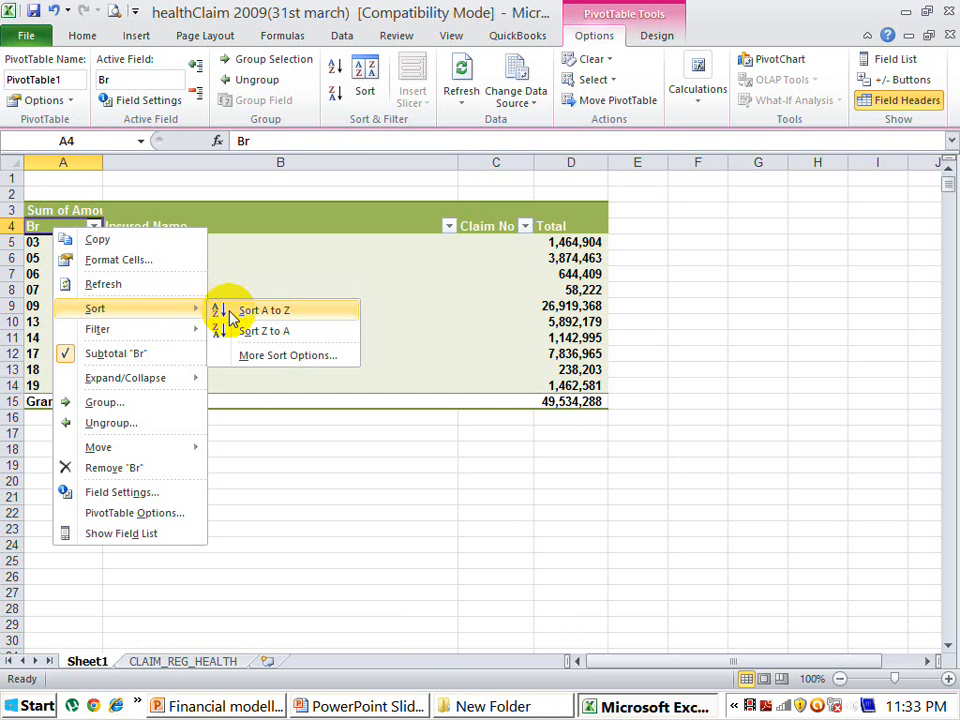
{"action": "left_click", "coordinate": [276, 358]}
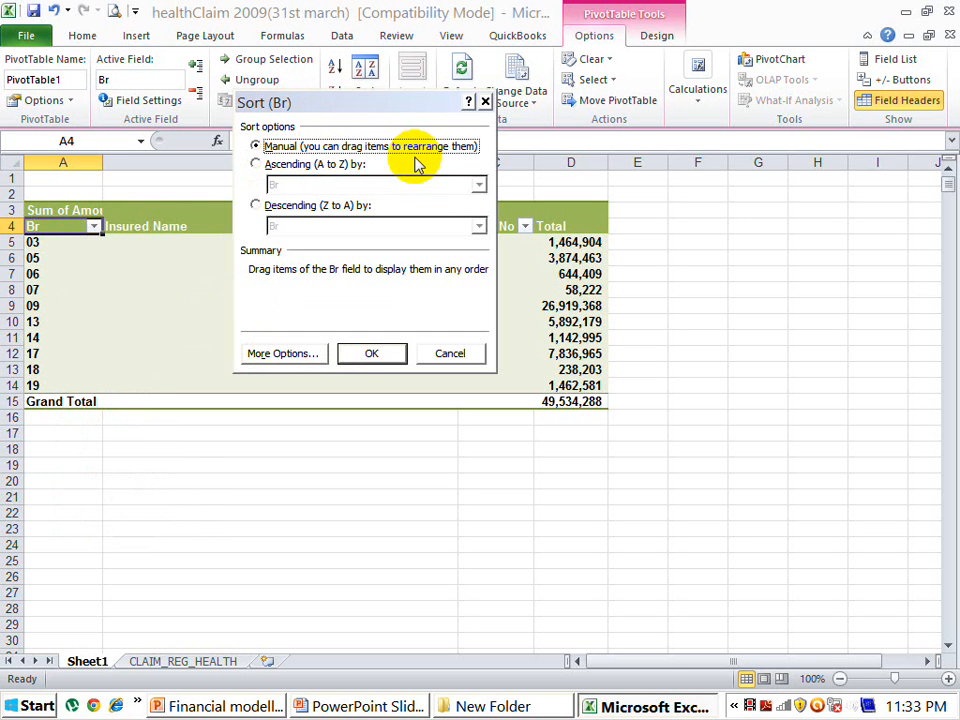
{"action": "left_click", "coordinate": [257, 206]}
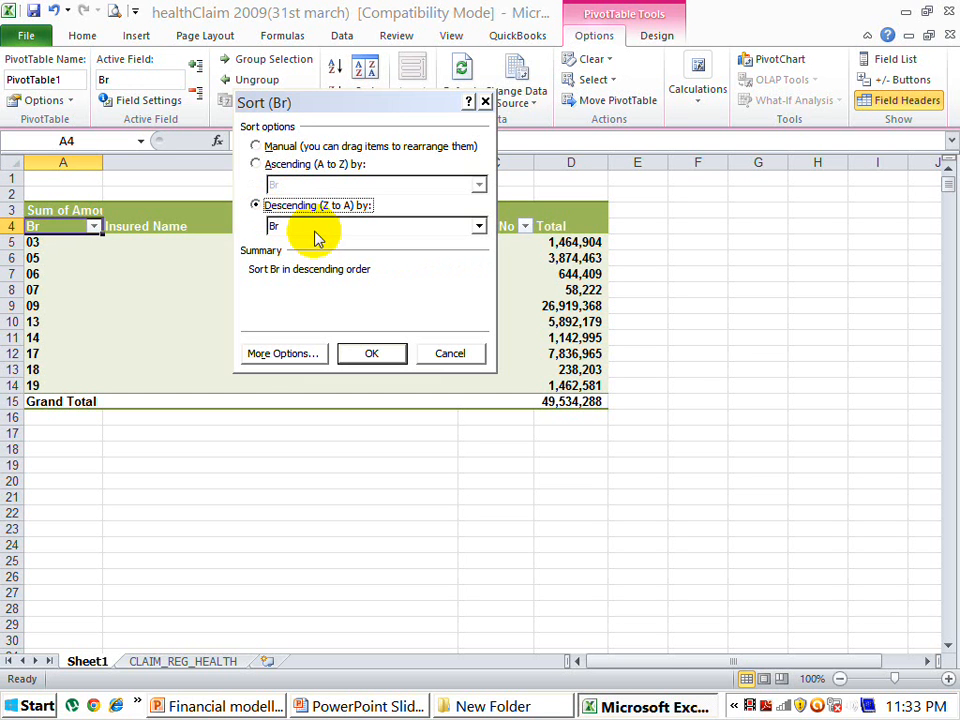
{"action": "left_click", "coordinate": [479, 227]}
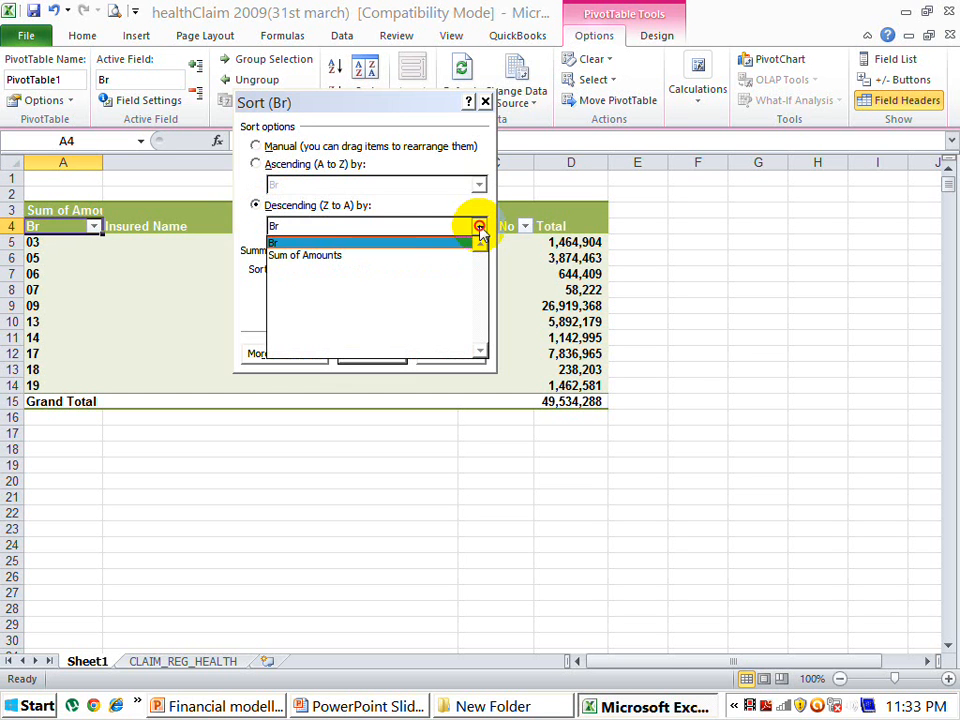
{"action": "left_click", "coordinate": [344, 257]}
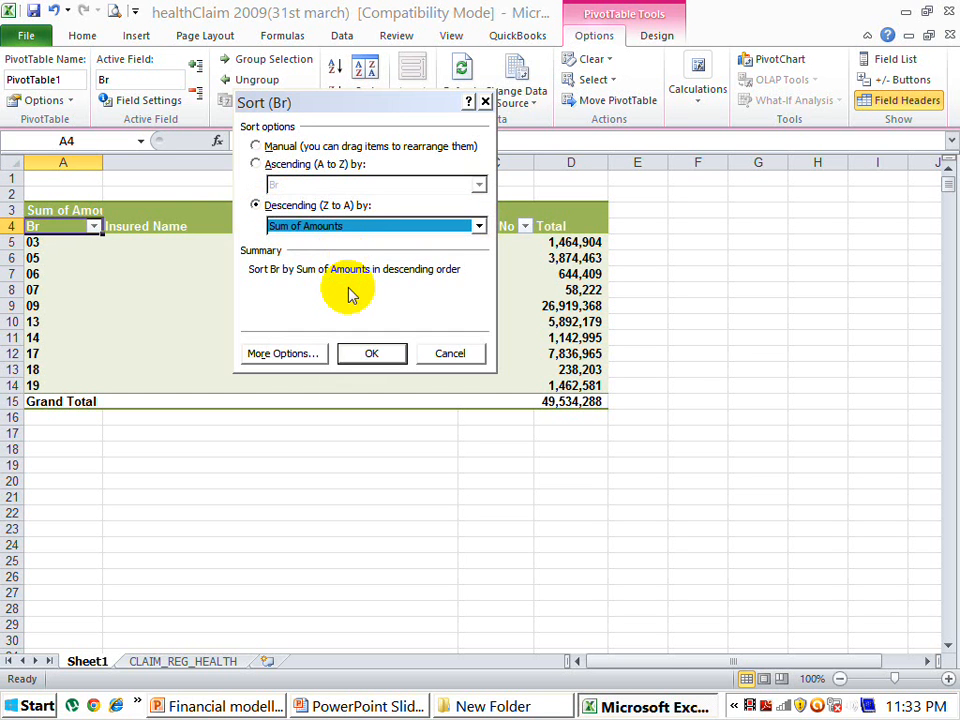
{"action": "left_click", "coordinate": [373, 351]}
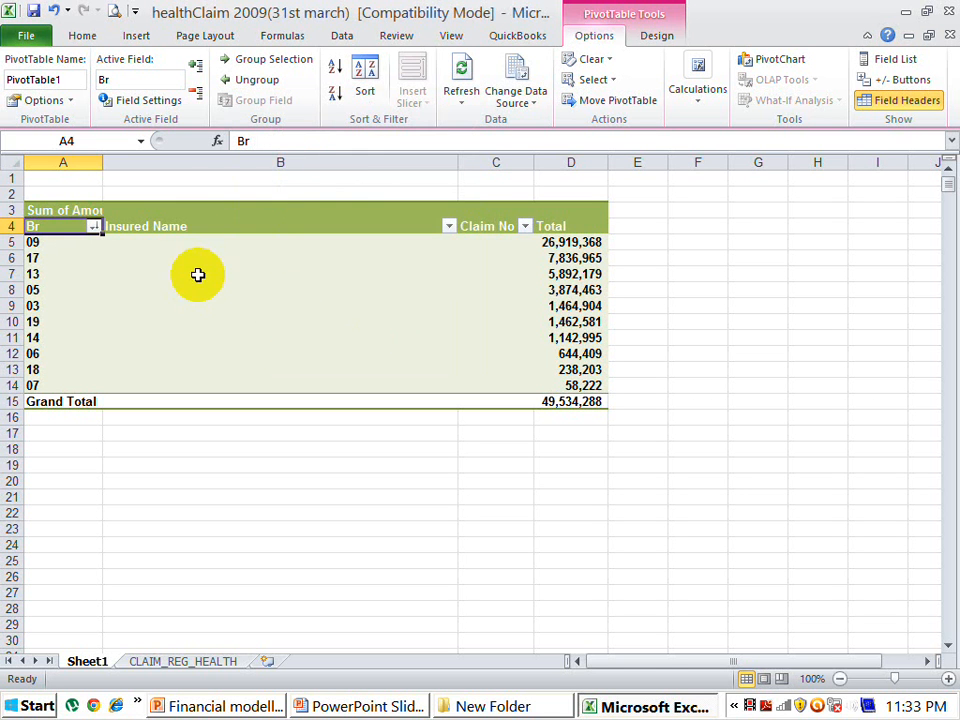
Step: Show the field list, add C-Y to the row labels above Br, and collapse the entire C-Y field to year level
{"action": "left_click", "coordinate": [33, 242]}
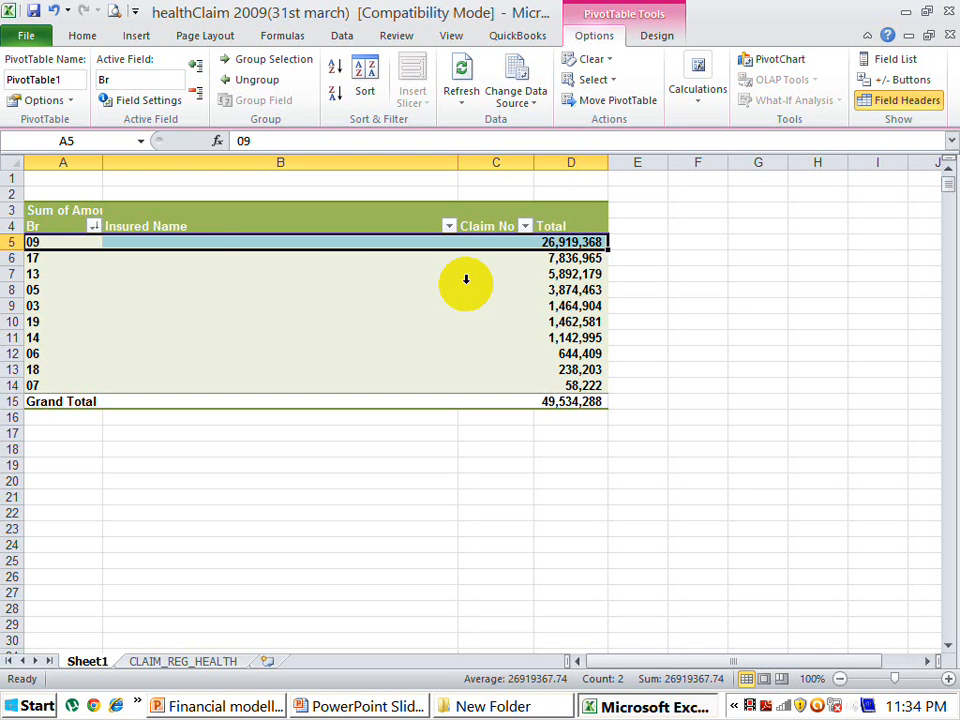
{"action": "left_click", "coordinate": [52, 260]}
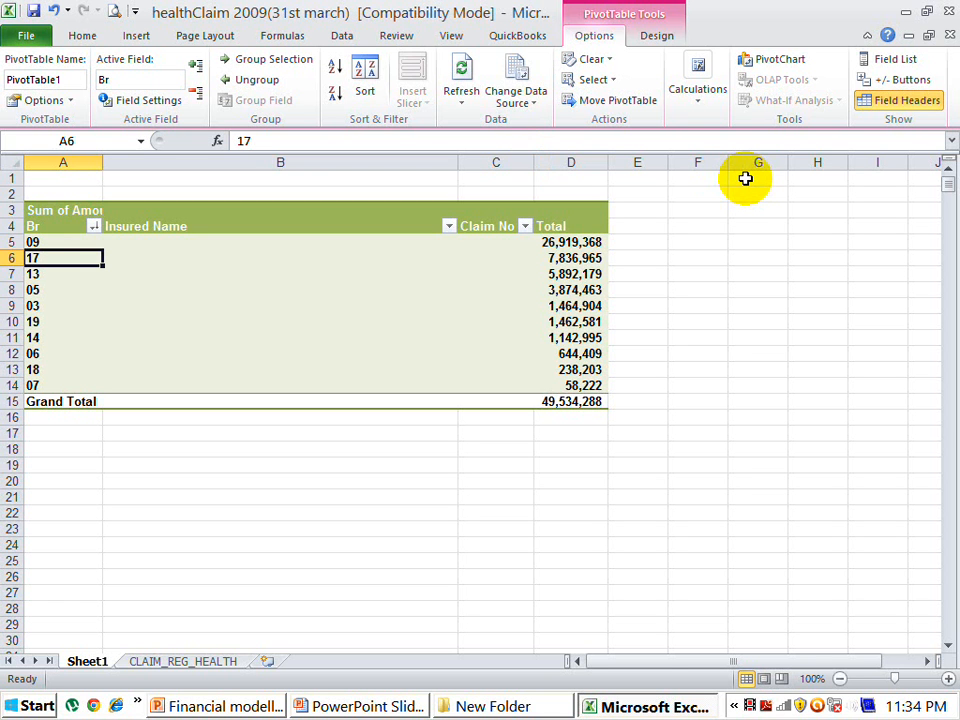
{"action": "left_click", "coordinate": [879, 66]}
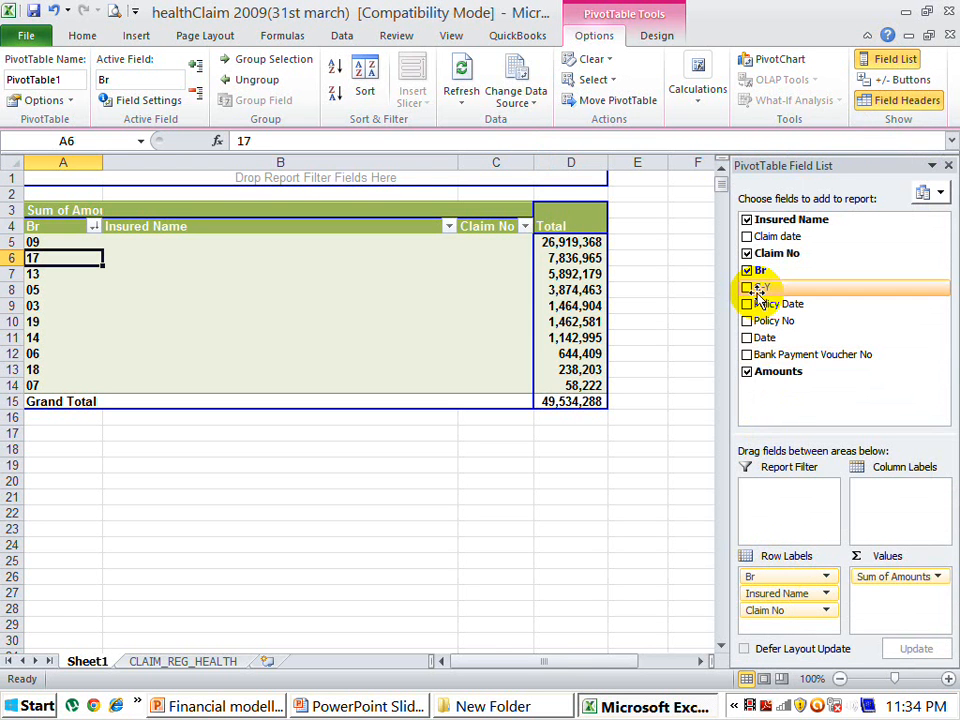
{"action": "left_click_drag", "start_coordinate": [760, 290], "coordinate": [753, 301]}
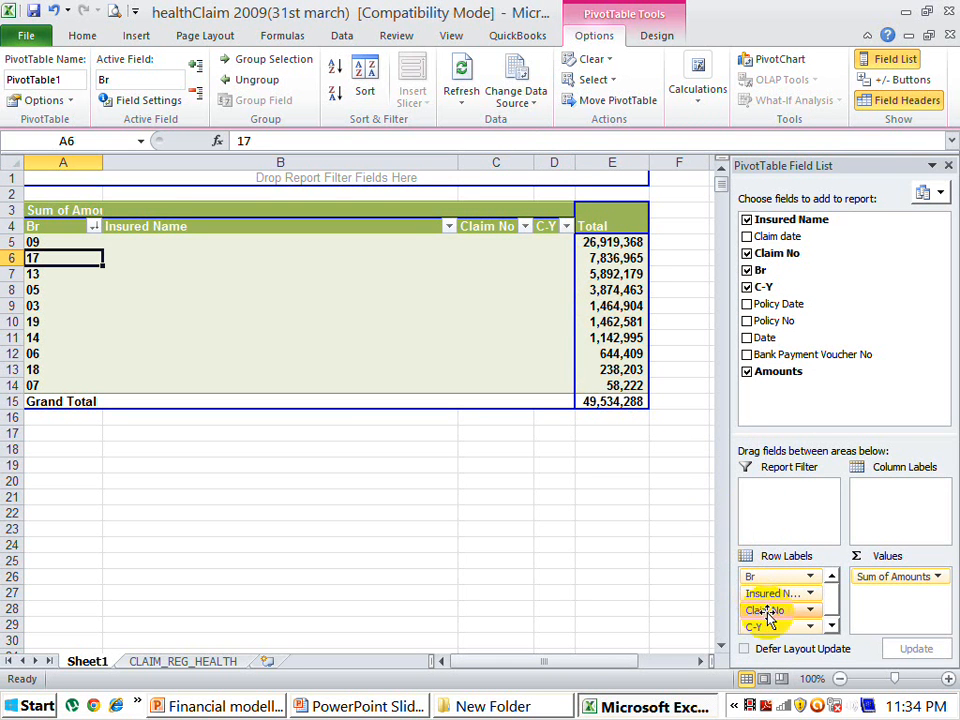
{"action": "left_click_drag", "start_coordinate": [768, 630], "coordinate": [770, 578]}
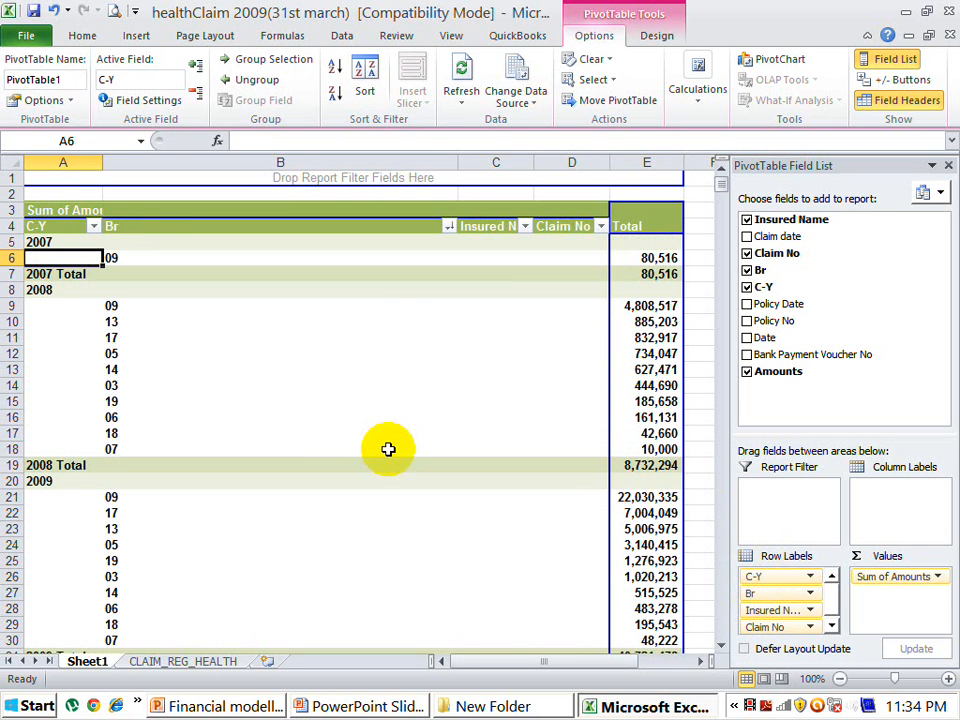
{"action": "left_click", "coordinate": [47, 226]}
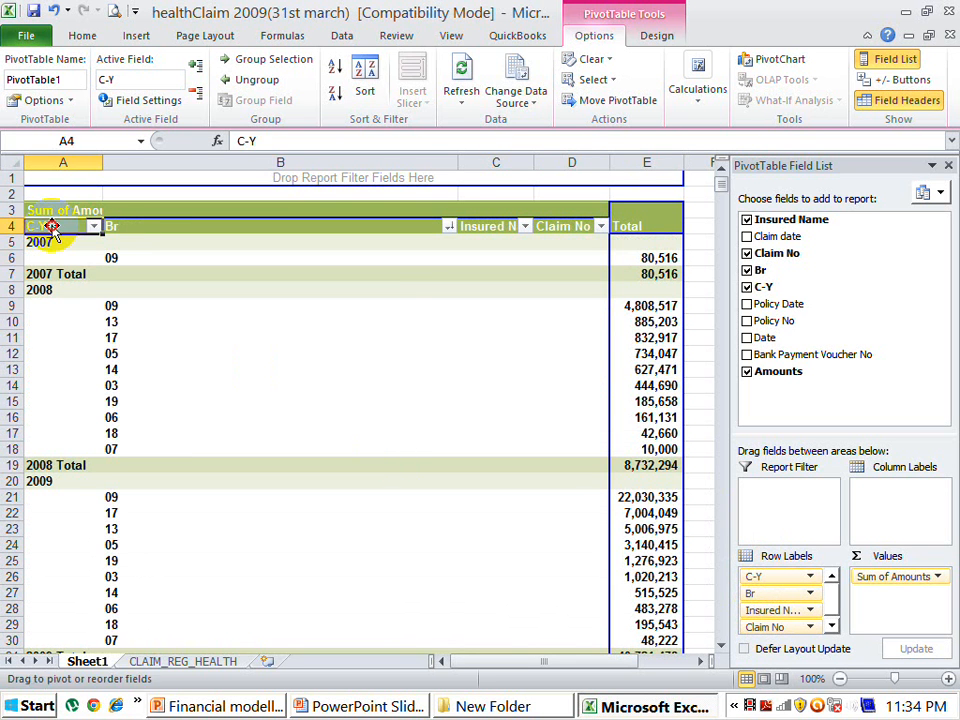
{"action": "left_click", "coordinate": [197, 96]}
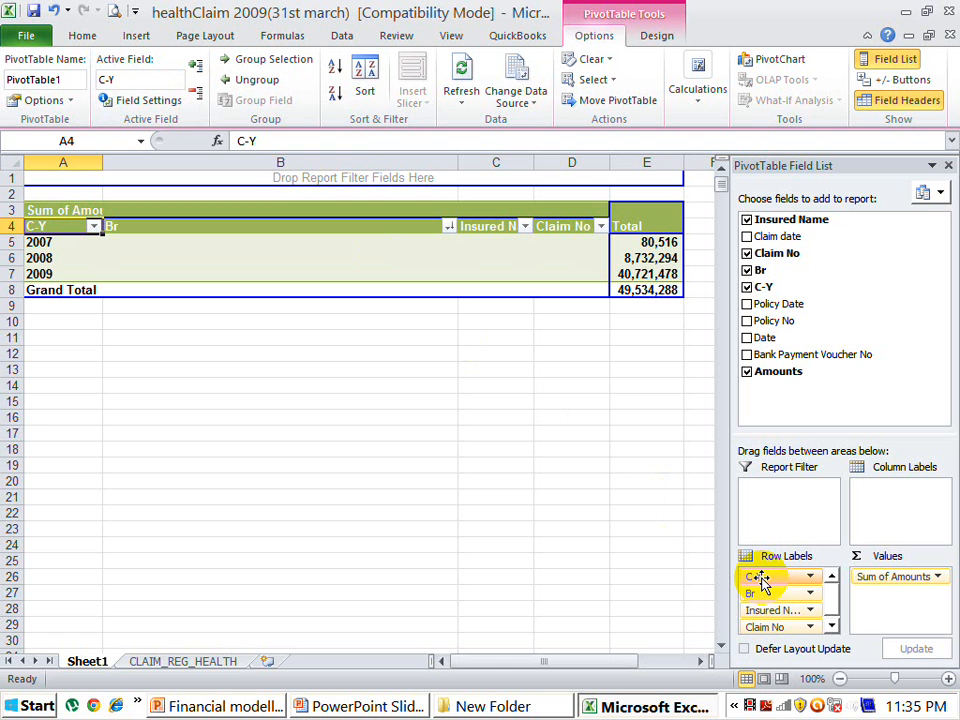
Step: Move the C-Y field from the row labels to the column labels, hide the field list, and autofit column B
{"action": "left_click_drag", "start_coordinate": [760, 578], "coordinate": [893, 503]}
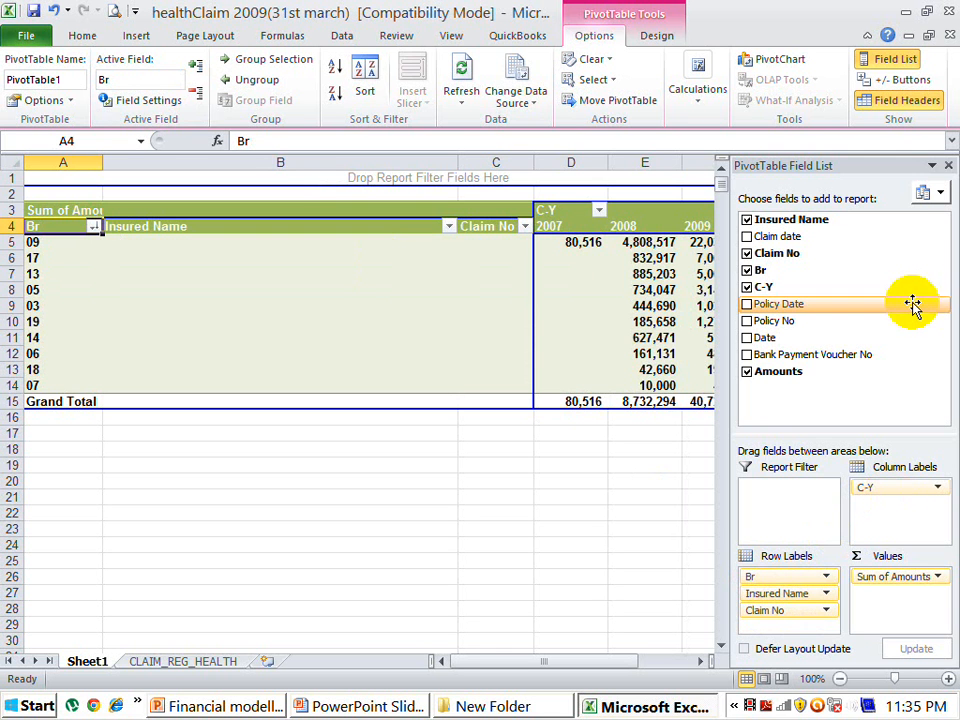
{"action": "left_click", "coordinate": [948, 166]}
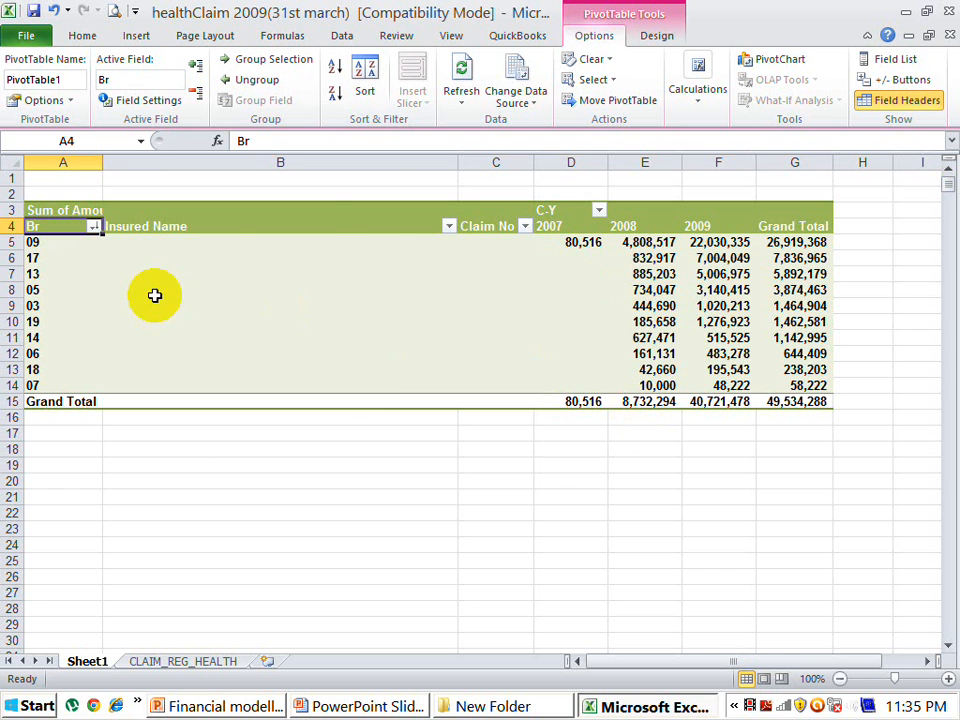
{"action": "double_click", "coordinate": [459, 163]}
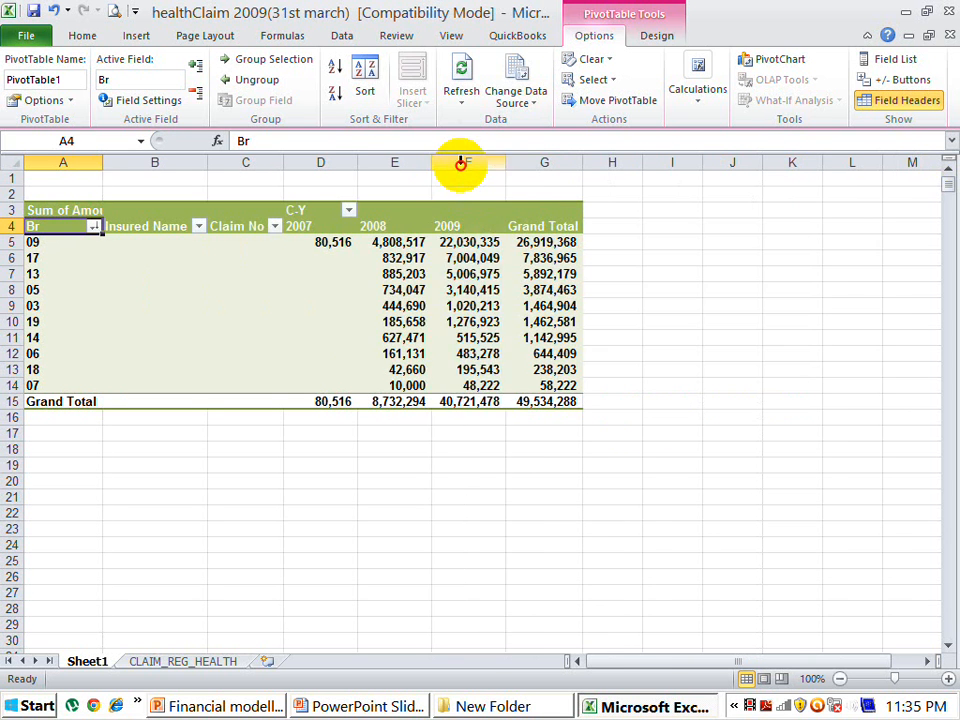
{"action": "left_click", "coordinate": [460, 163]}
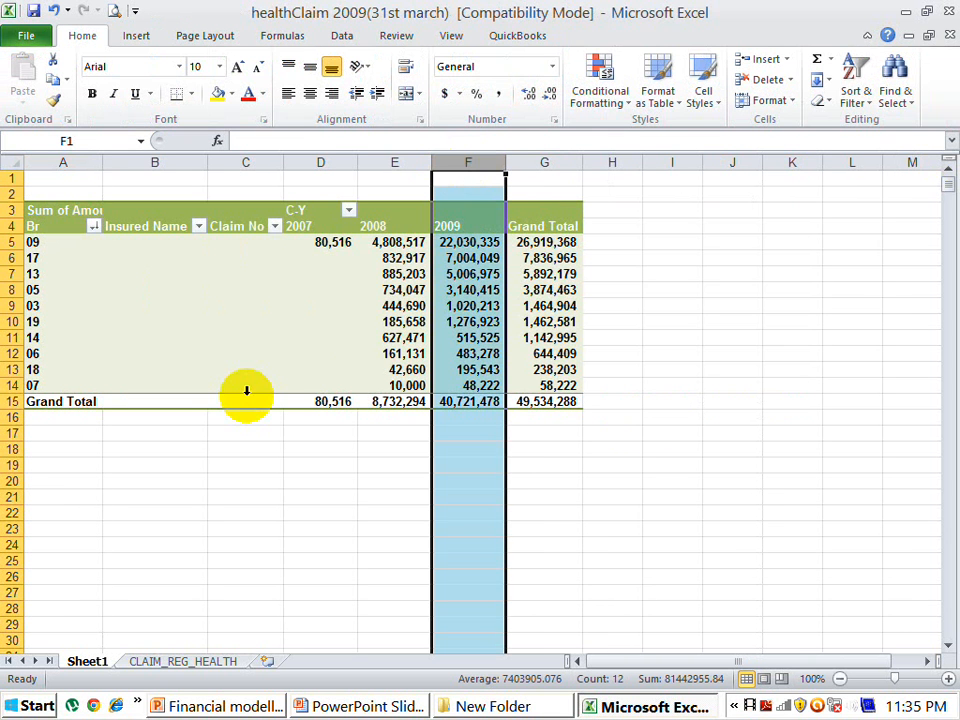
{"action": "left_click", "coordinate": [45, 435]}
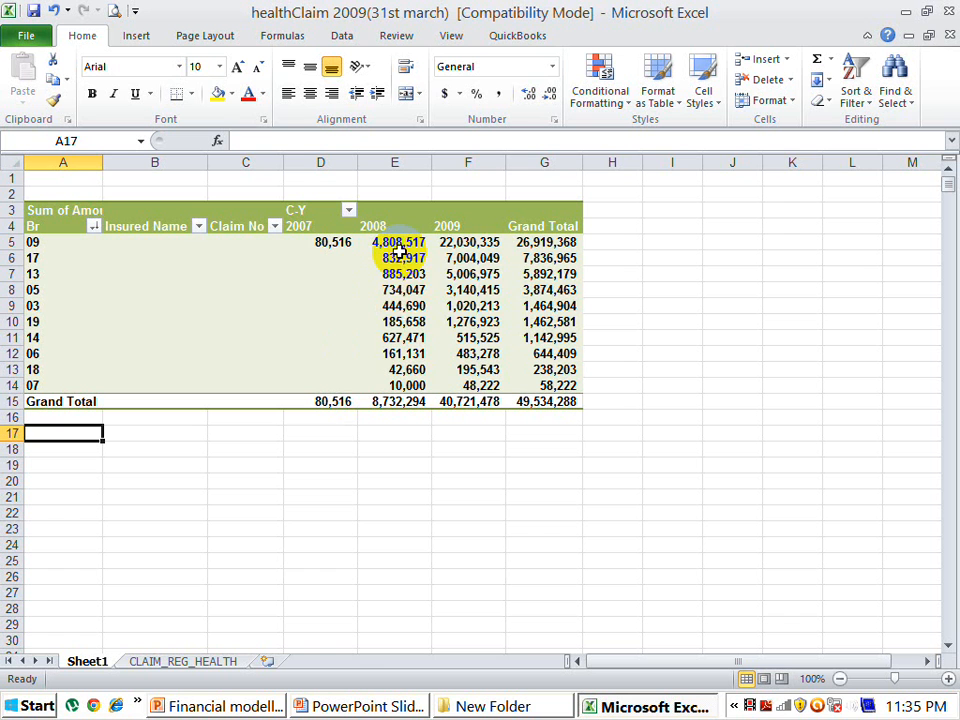
{"action": "mouse_move", "coordinate": [399, 251]}
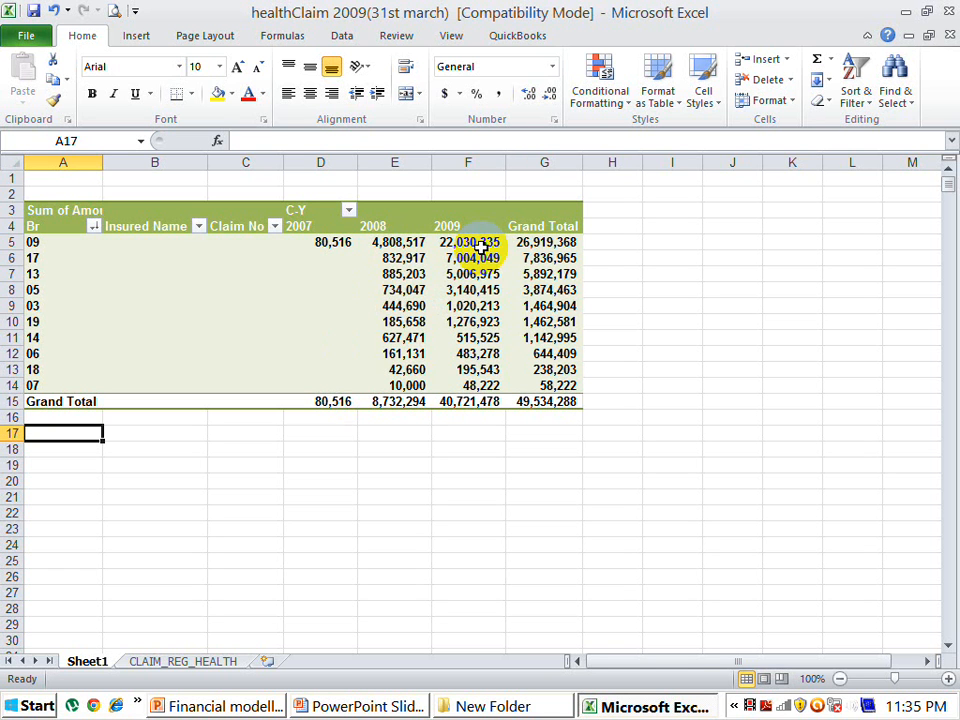
{"action": "mouse_move", "coordinate": [568, 243]}
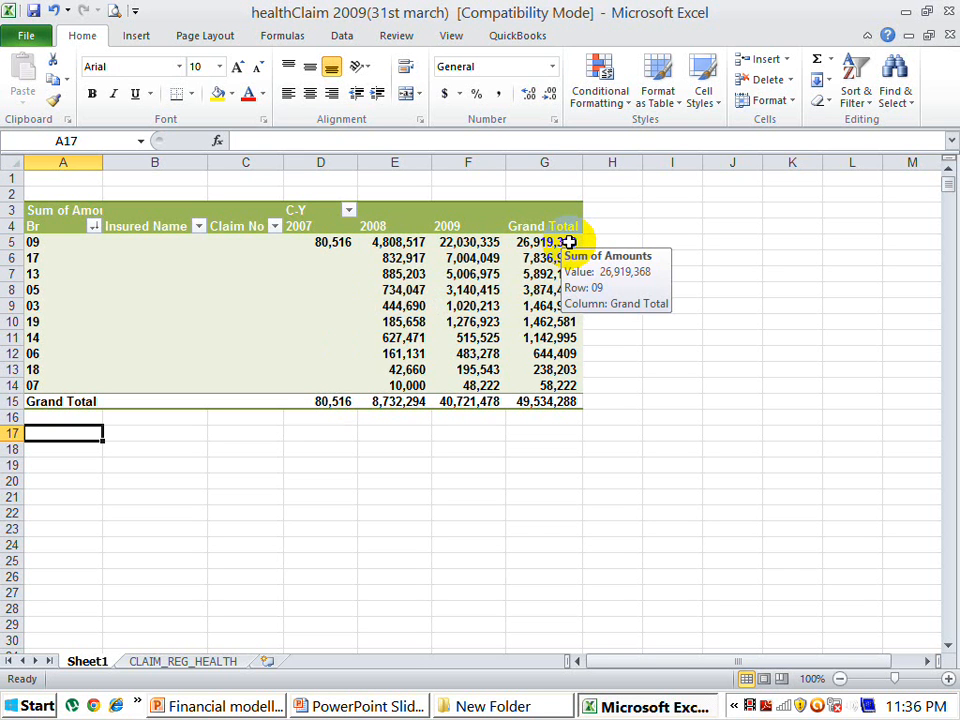
Step: Show the field list again and move the C-Y field from the column labels to the report filter
{"action": "left_click", "coordinate": [56, 228]}
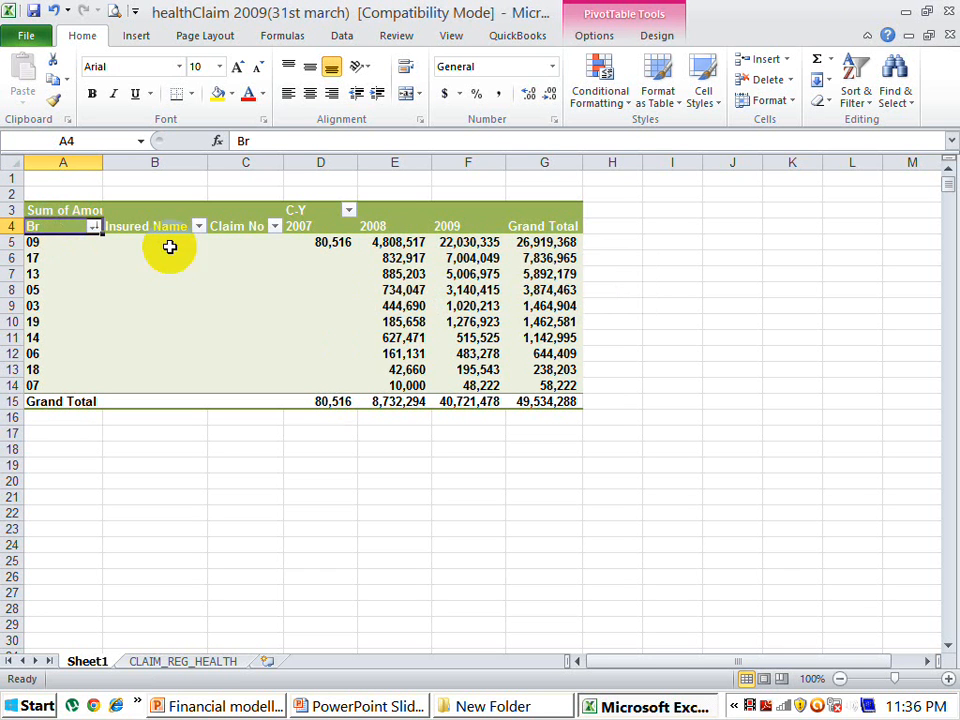
{"action": "left_click", "coordinate": [603, 37]}
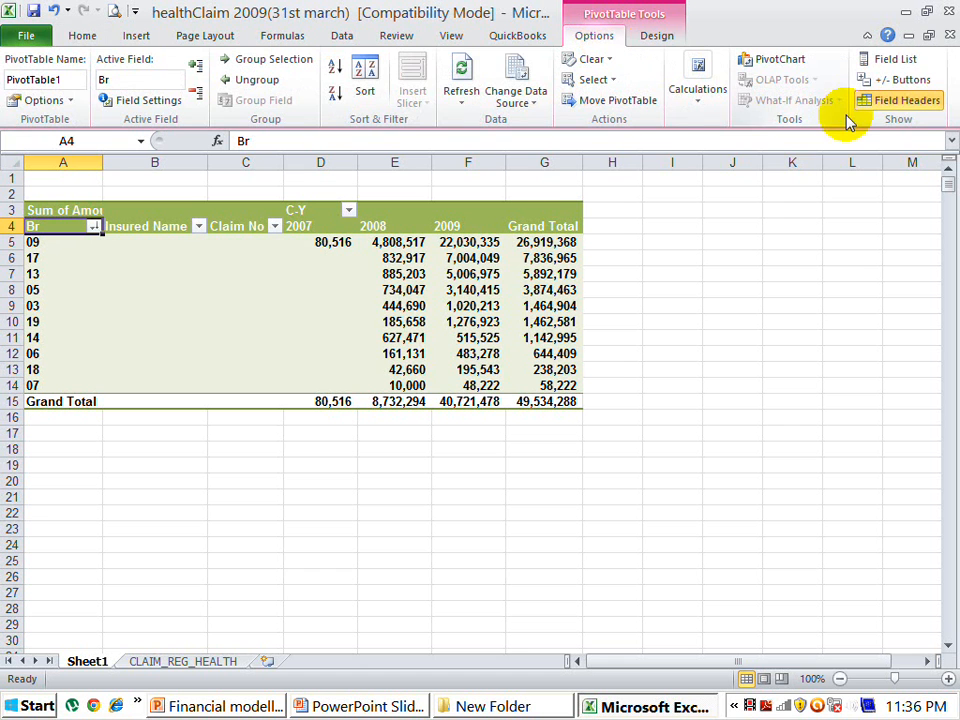
{"action": "left_click", "coordinate": [900, 60]}
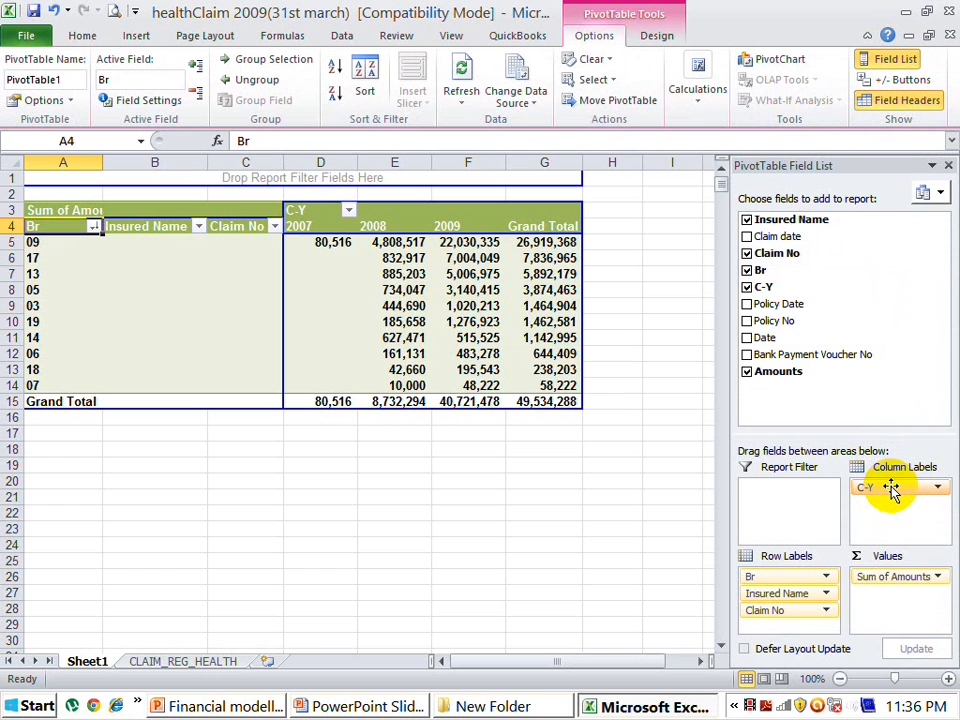
{"action": "left_click_drag", "start_coordinate": [883, 488], "coordinate": [809, 490]}
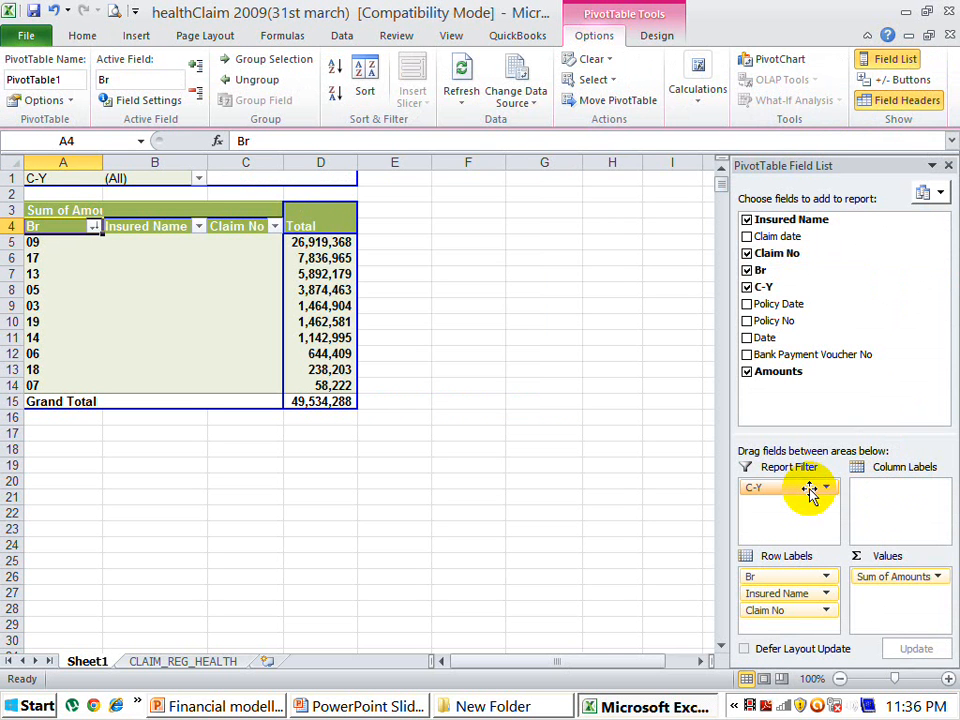
{"action": "left_click", "coordinate": [198, 178]}
{"action": "left_click", "coordinate": [44, 252]}
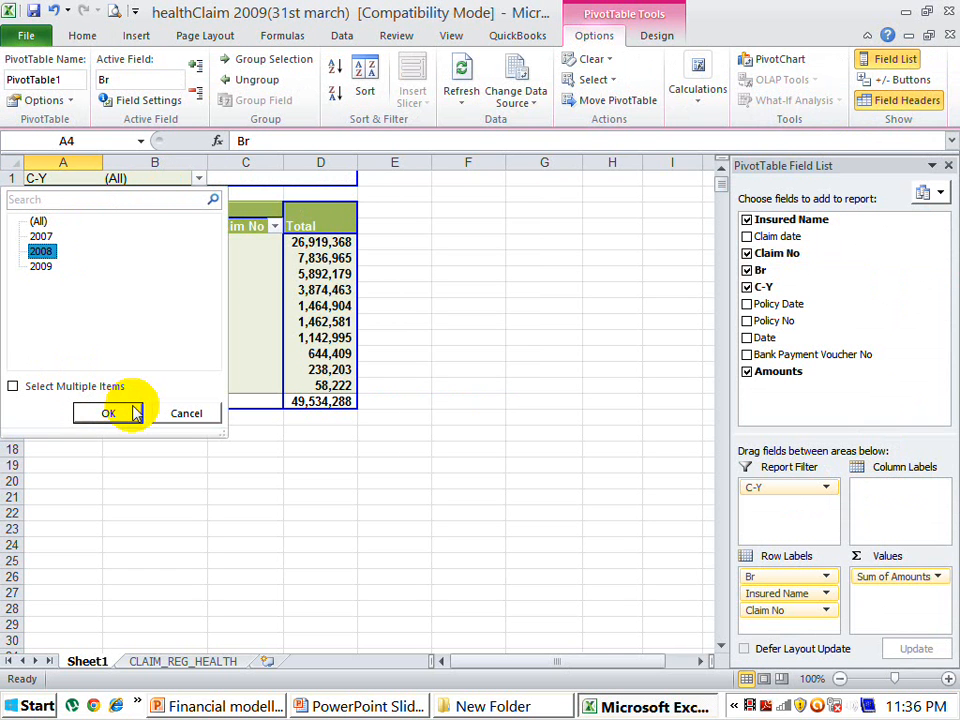
{"action": "left_click", "coordinate": [194, 415]}
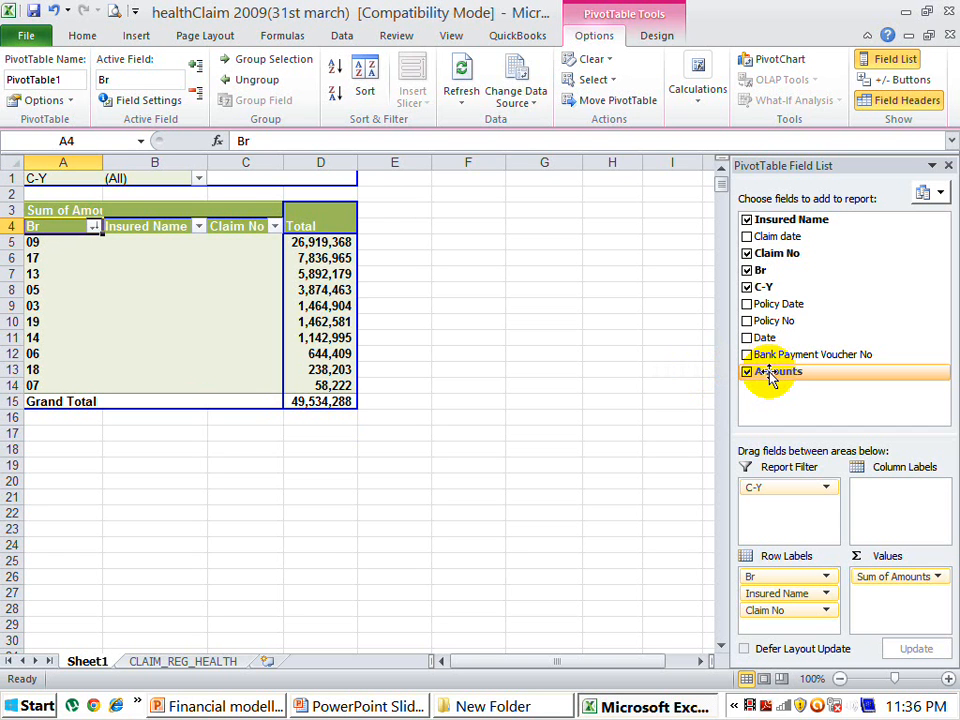
Step: Add the Amounts field to the PivotTable values a second time
{"action": "left_click_drag", "start_coordinate": [770, 376], "coordinate": [905, 595]}
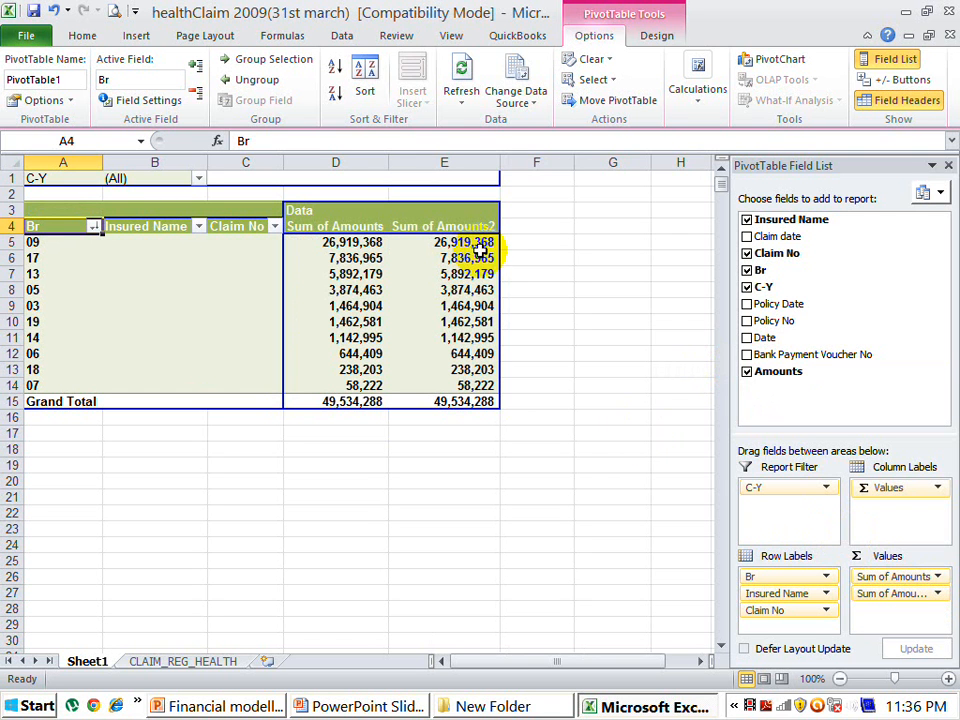
{"action": "mouse_move", "coordinate": [479, 248]}
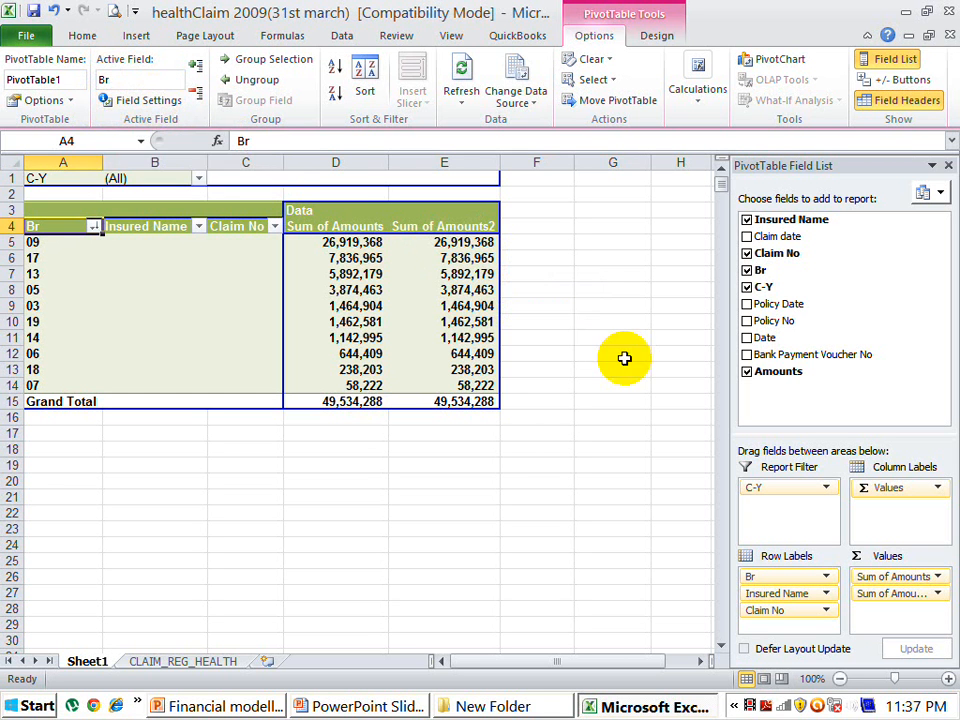
{"action": "left_click", "coordinate": [938, 594]}
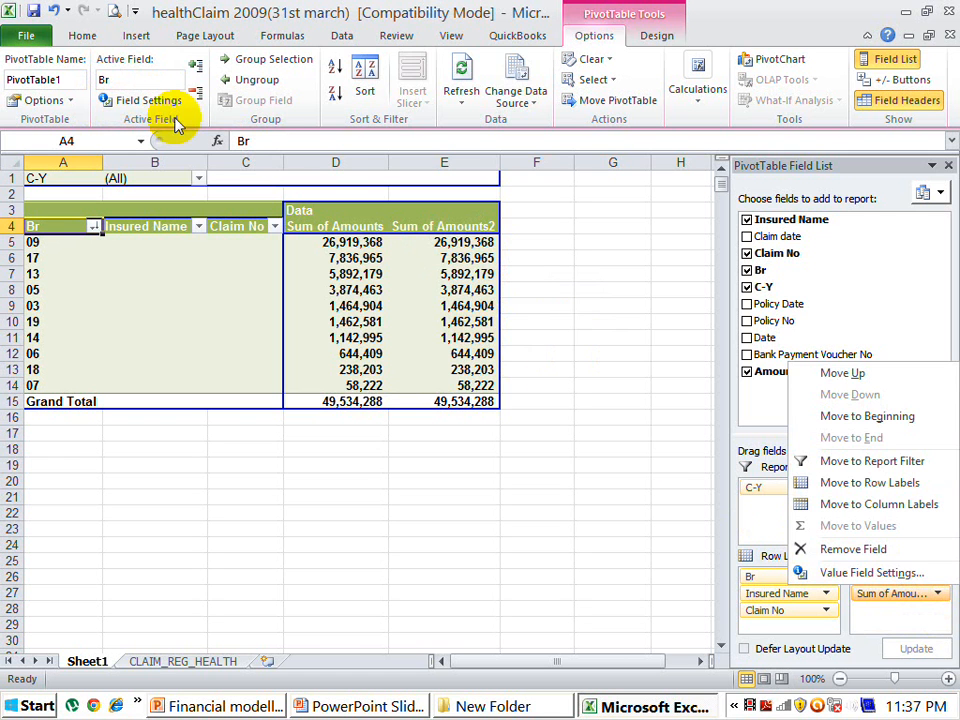
Step: Review the Br field's layout and print options and its subtotal and filter options in the field settings
{"action": "left_click", "coordinate": [146, 103]}
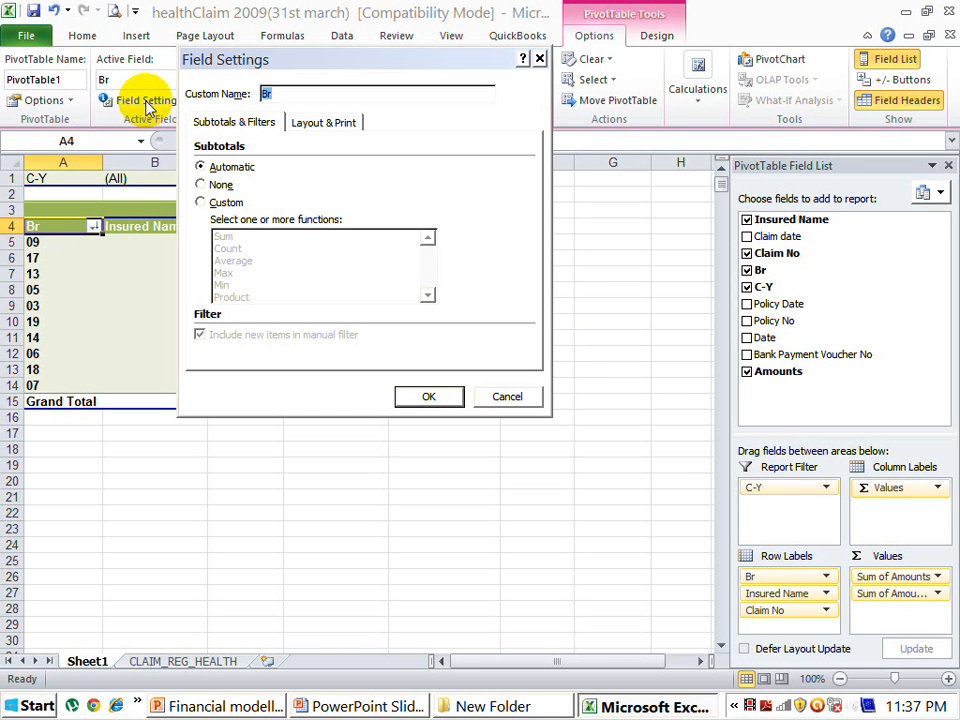
{"action": "left_click", "coordinate": [340, 128]}
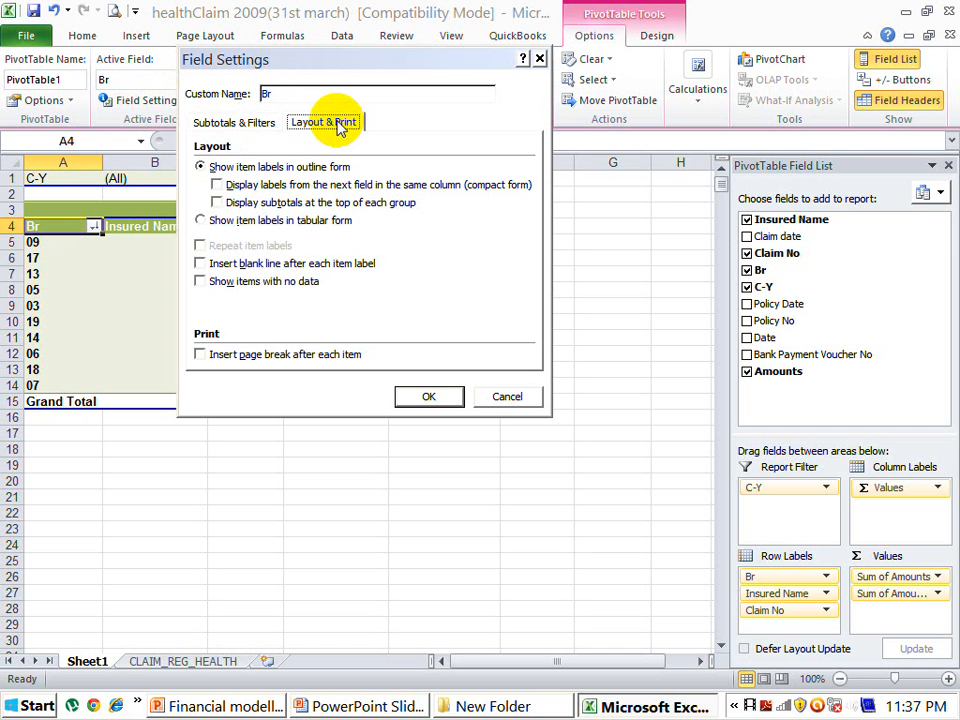
{"action": "left_click", "coordinate": [235, 122]}
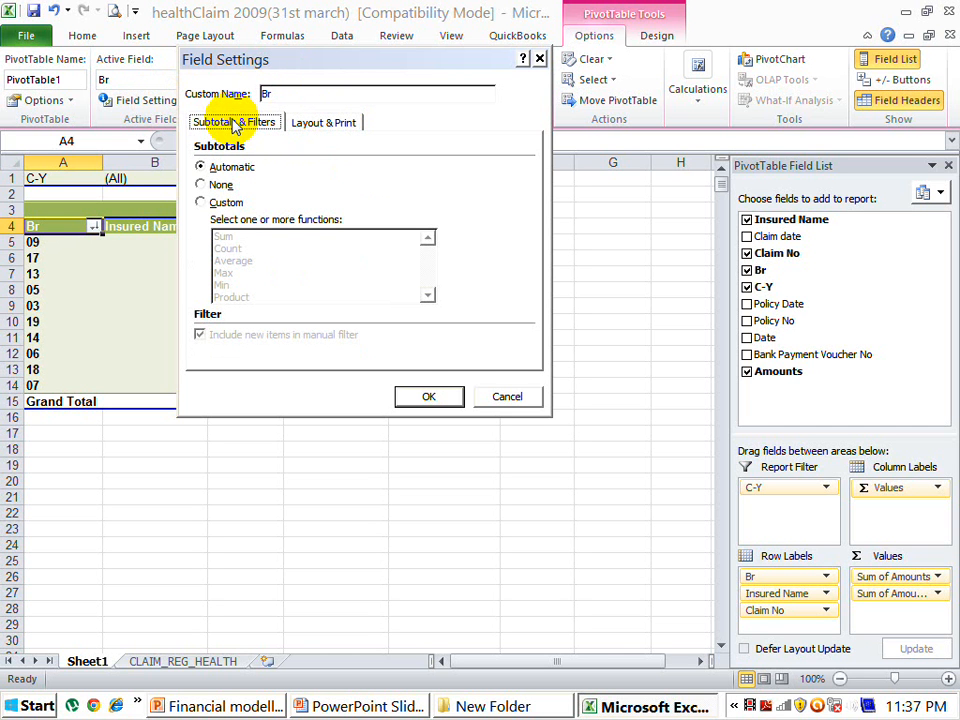
{"action": "left_click", "coordinate": [428, 396]}
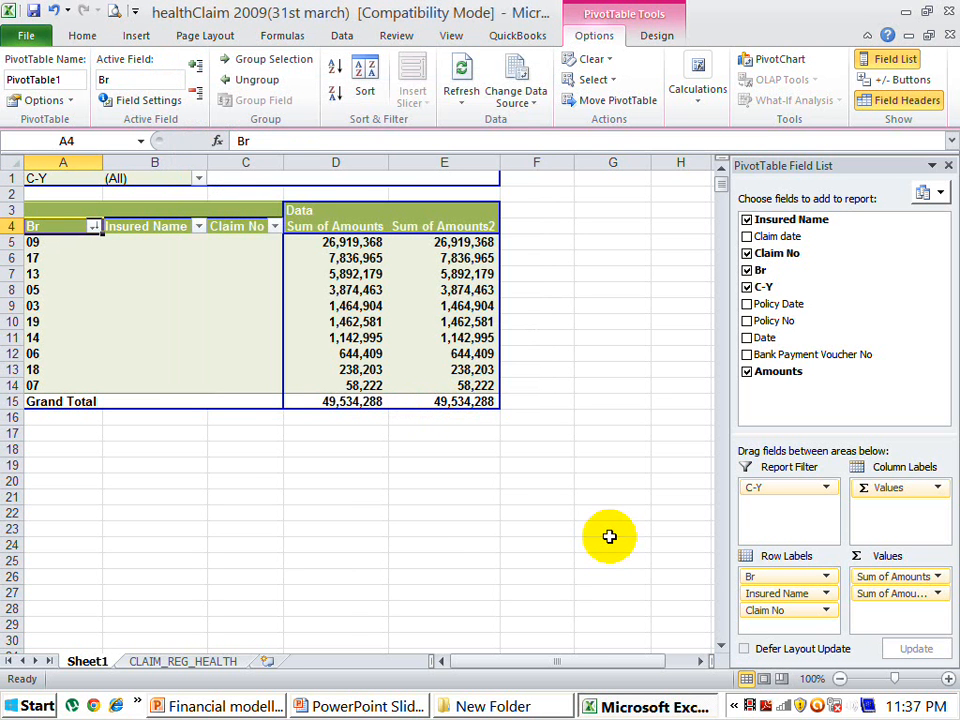
Step: Give the second Amounts value field the custom name % in its value field settings
{"action": "left_click", "coordinate": [937, 594]}
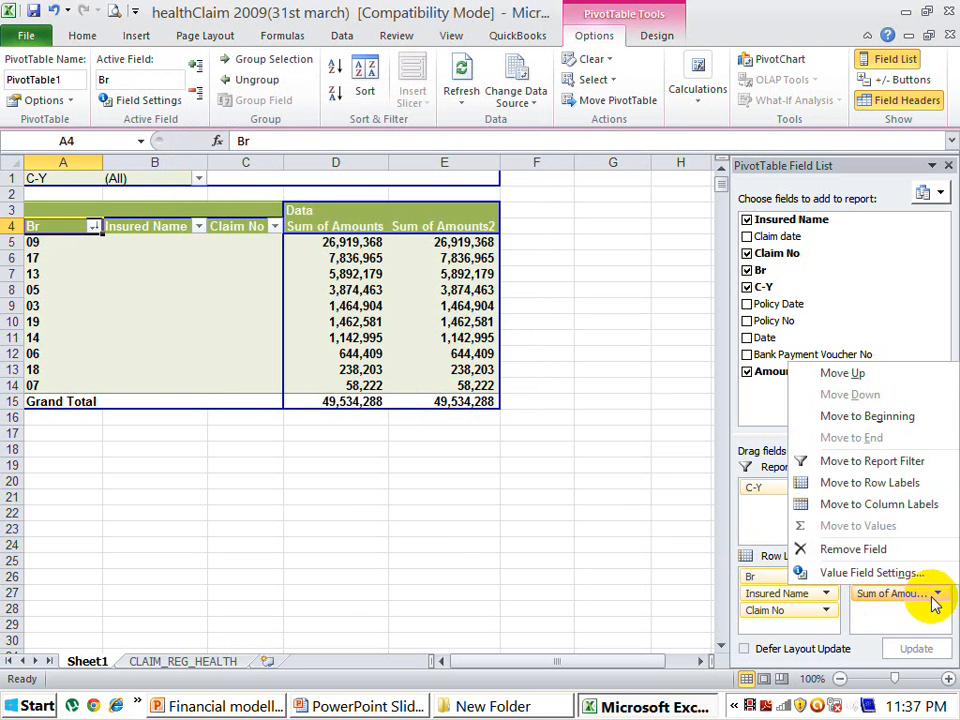
{"action": "left_click", "coordinate": [870, 576]}
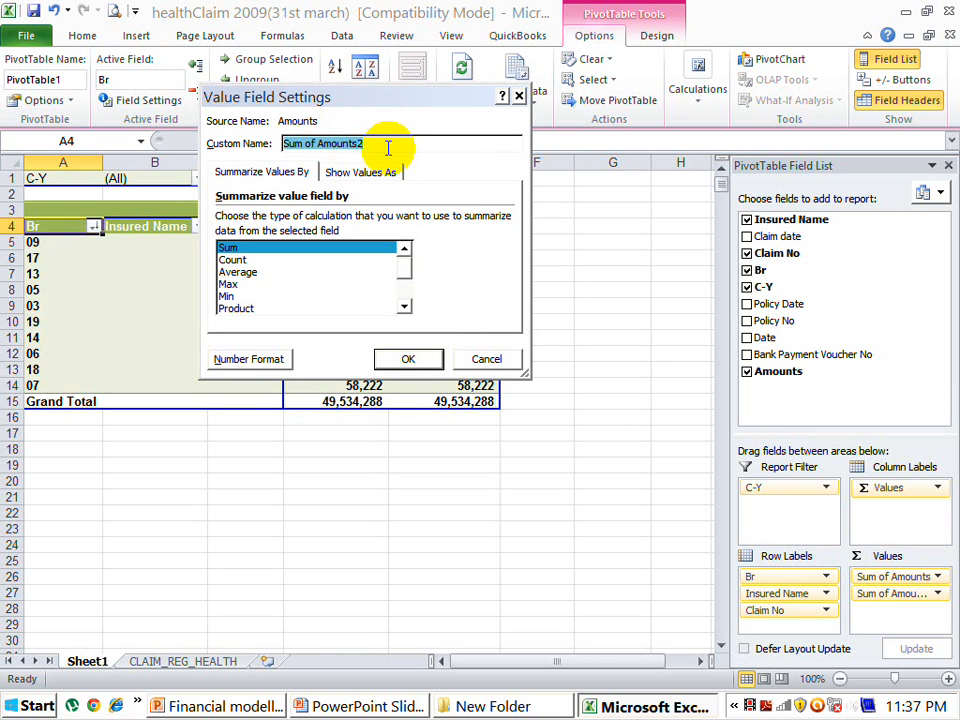
{"action": "type", "text": "%"}
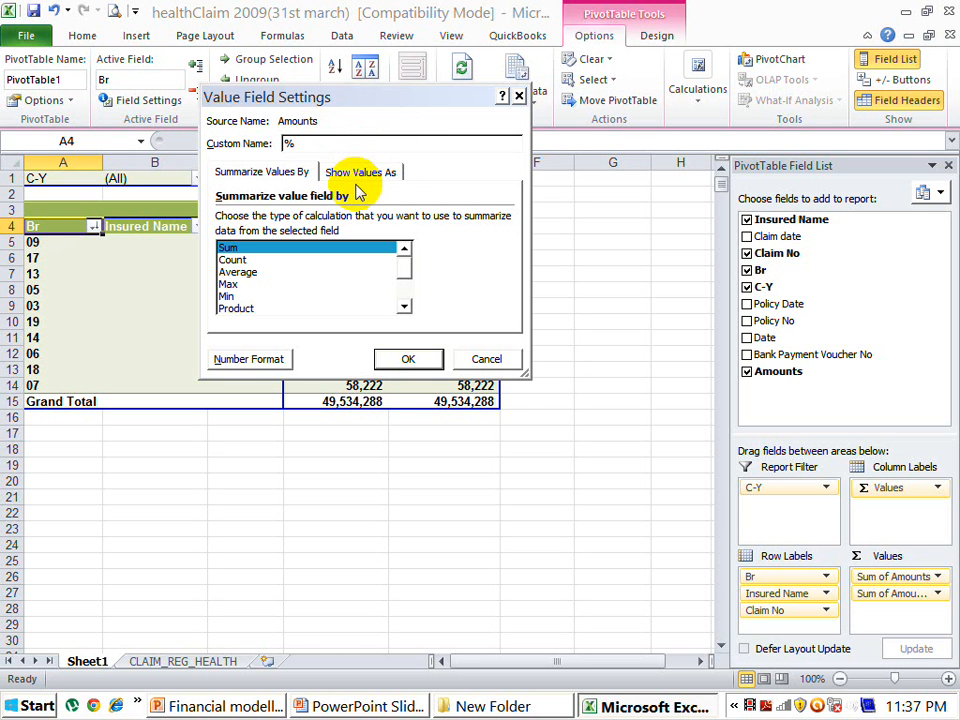
Step: Show the second Amounts value field as % of Grand Total and apply its value field settings
{"action": "left_click", "coordinate": [362, 178]}
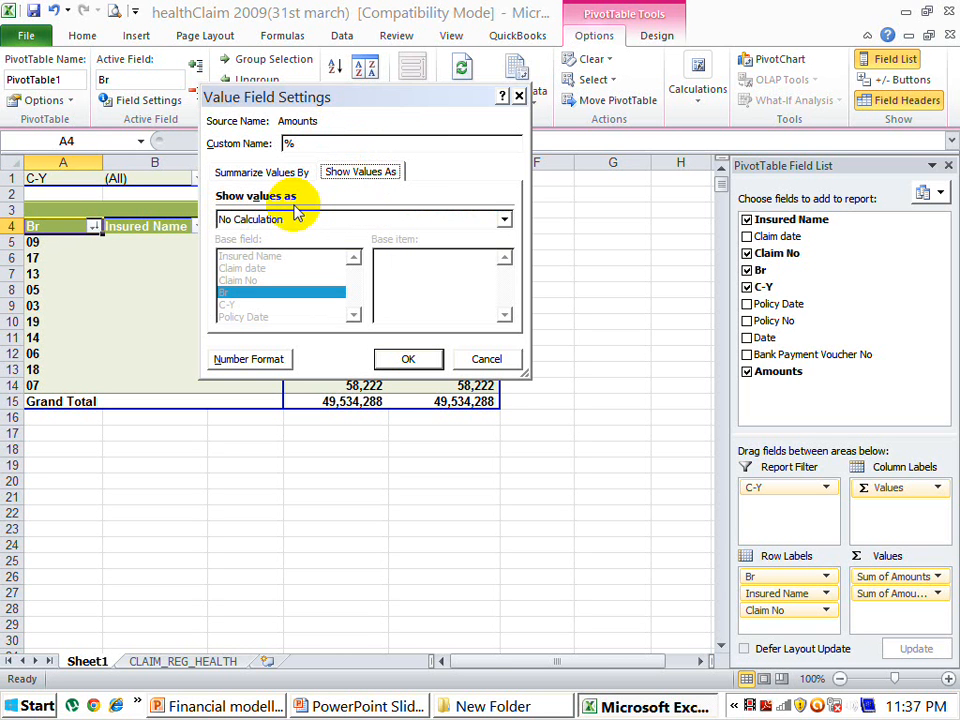
{"action": "left_click", "coordinate": [317, 217]}
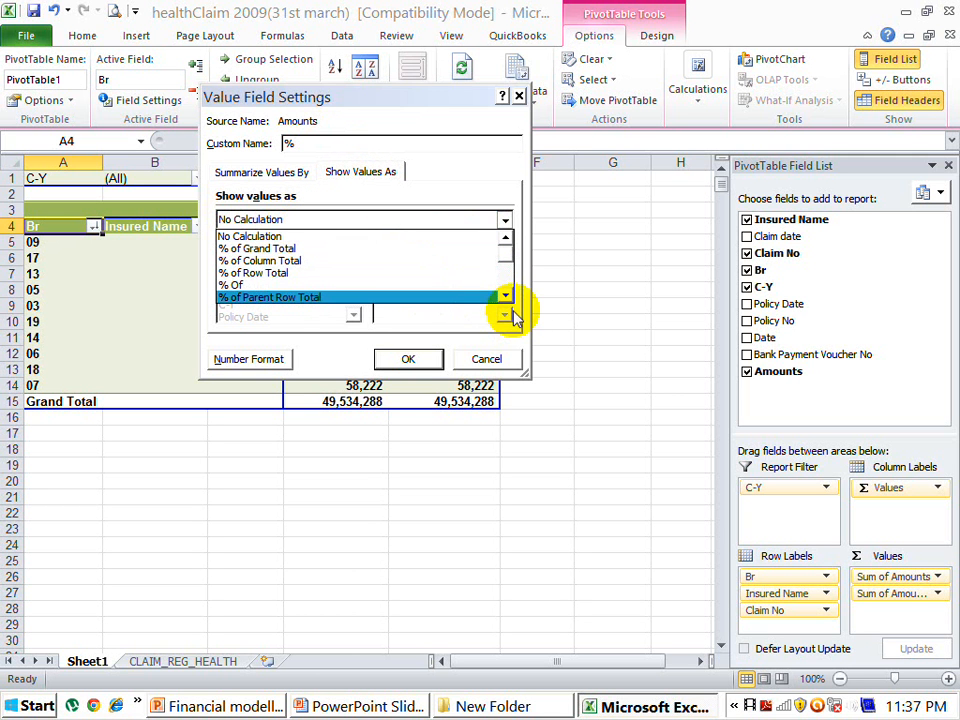
{"action": "left_click", "coordinate": [507, 298]}
{"action": "left_click", "coordinate": [507, 298]}
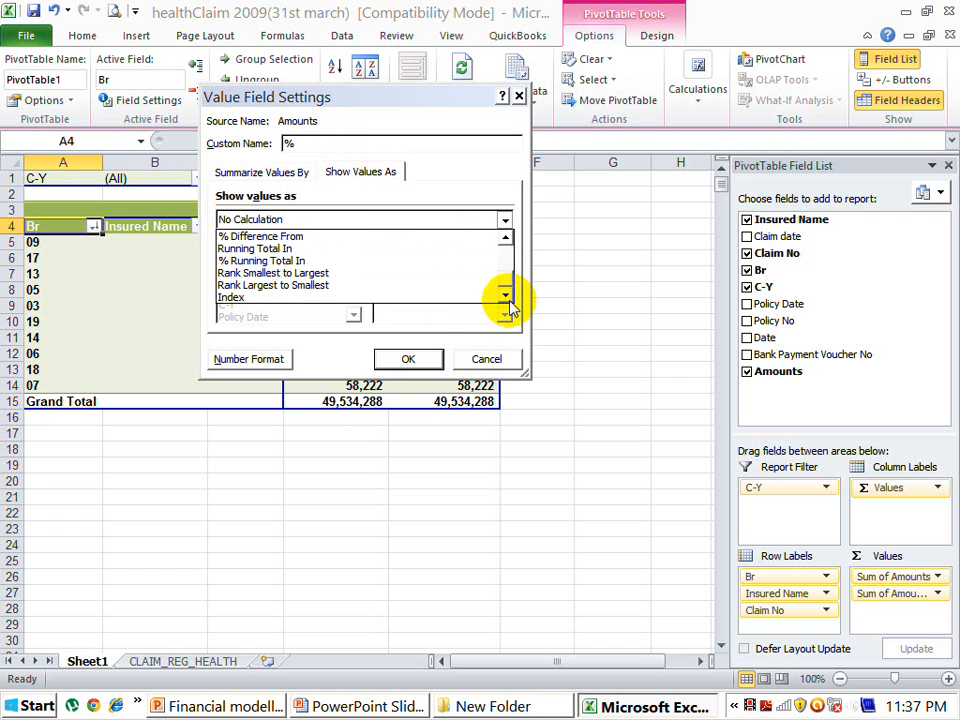
{"action": "left_click", "coordinate": [505, 242]}
{"action": "left_click", "coordinate": [505, 242]}
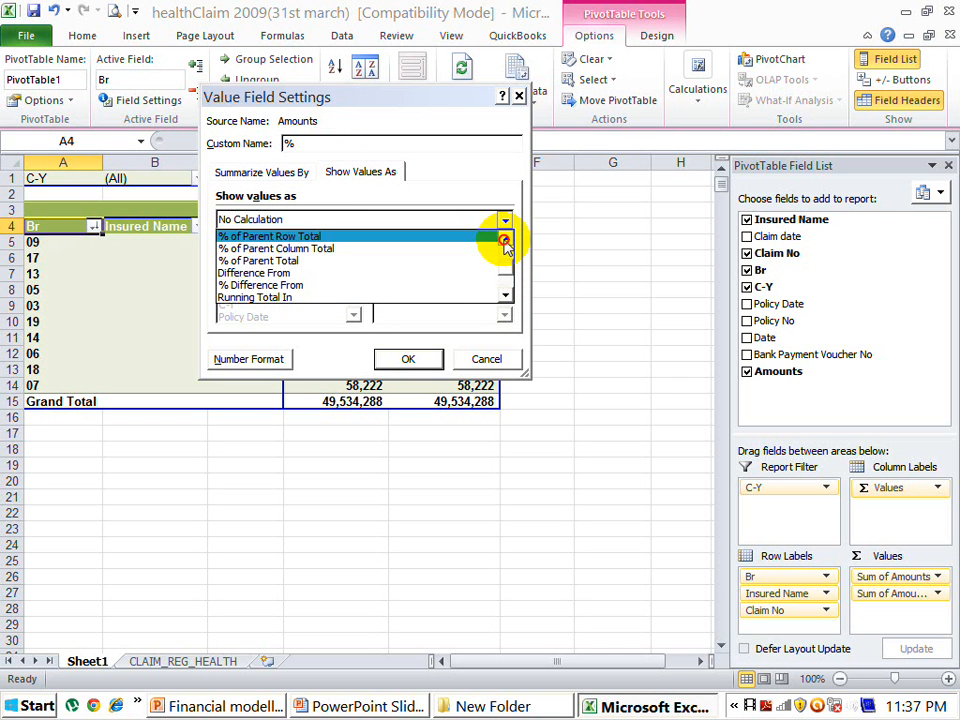
{"action": "left_click", "coordinate": [505, 242]}
{"action": "left_click", "coordinate": [505, 242]}
{"action": "left_click", "coordinate": [505, 242]}
{"action": "left_click", "coordinate": [505, 242]}
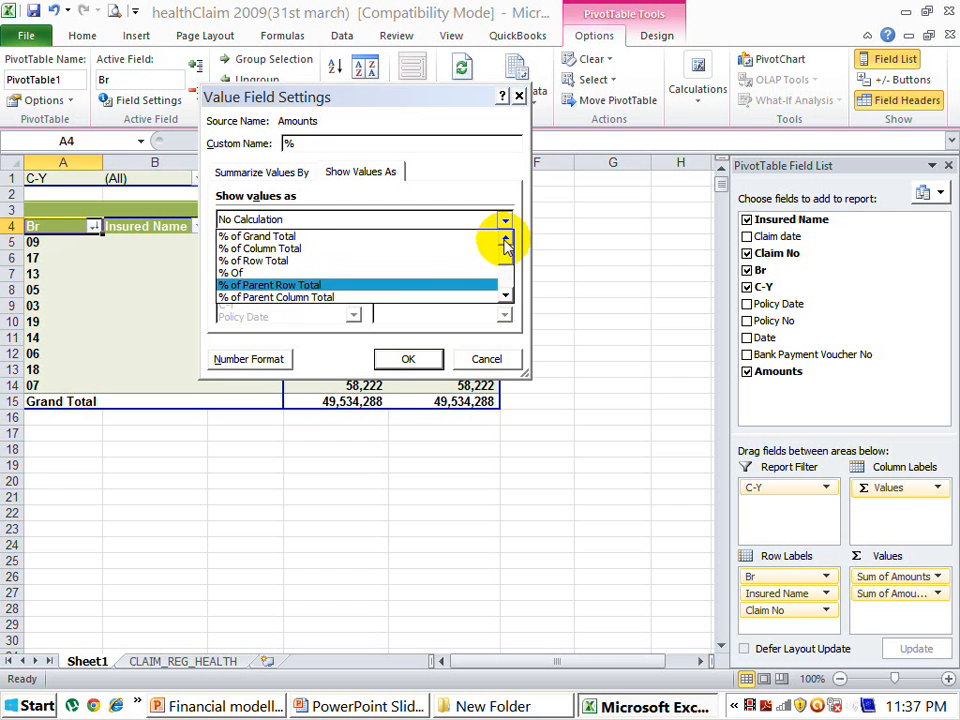
{"action": "left_click", "coordinate": [505, 242]}
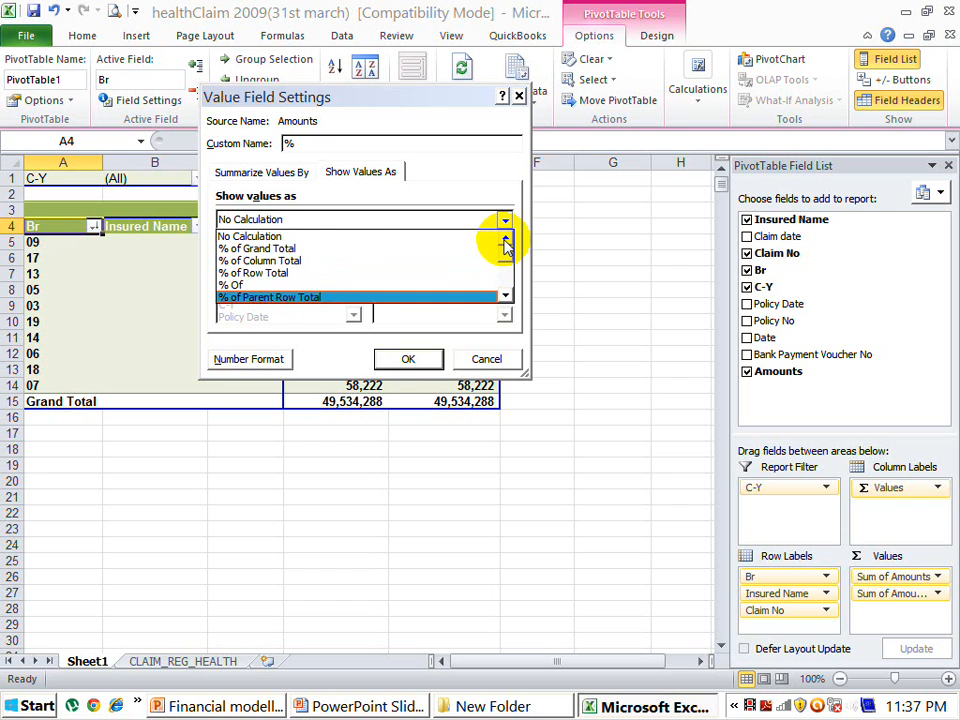
{"action": "left_click", "coordinate": [264, 249]}
{"action": "left_click", "coordinate": [409, 360]}
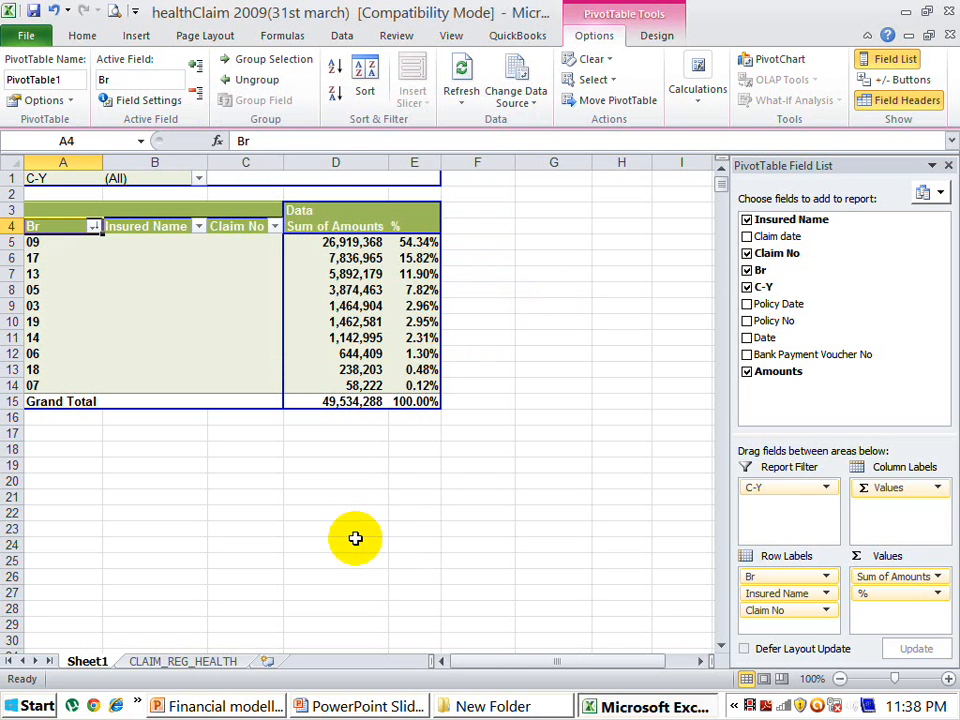
Step: Center the % column header in cell E4
{"action": "left_click", "coordinate": [410, 228]}
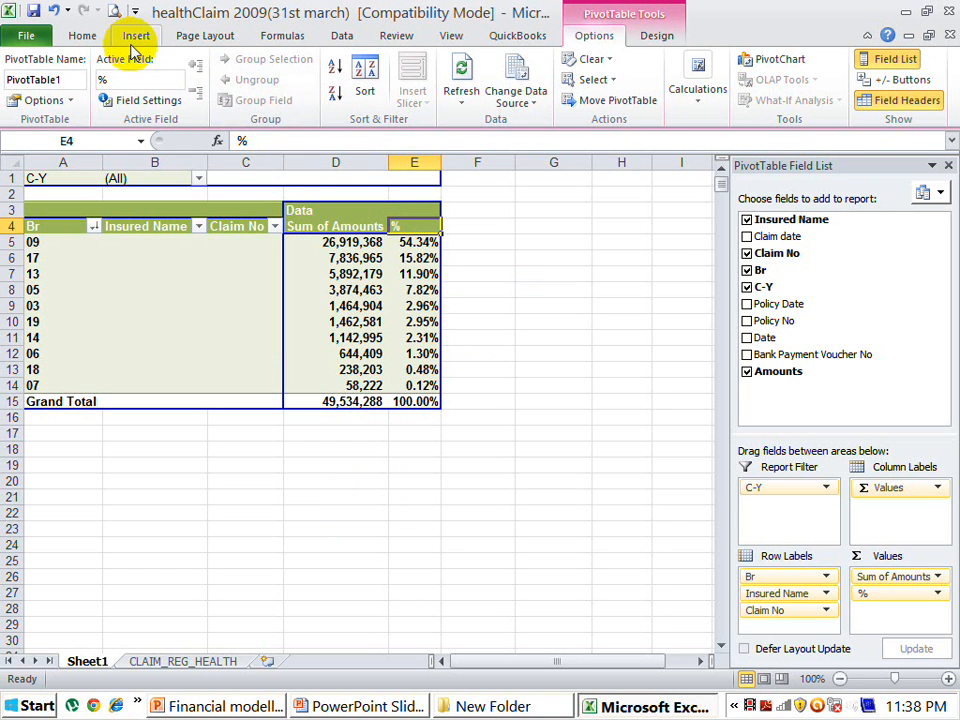
{"action": "left_click", "coordinate": [80, 38]}
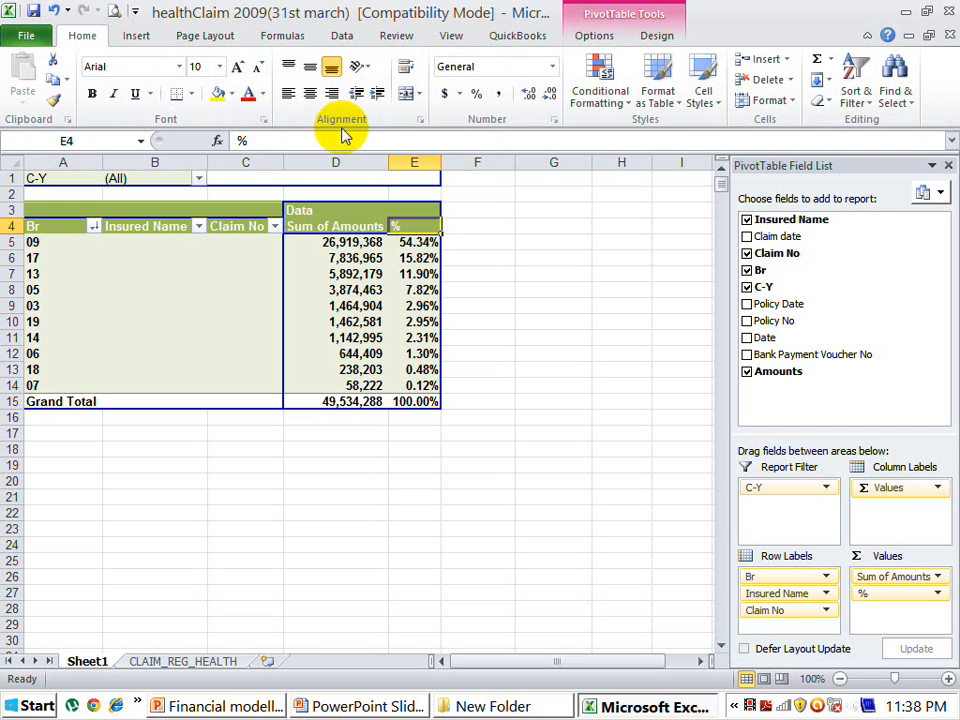
{"action": "left_click", "coordinate": [311, 96]}
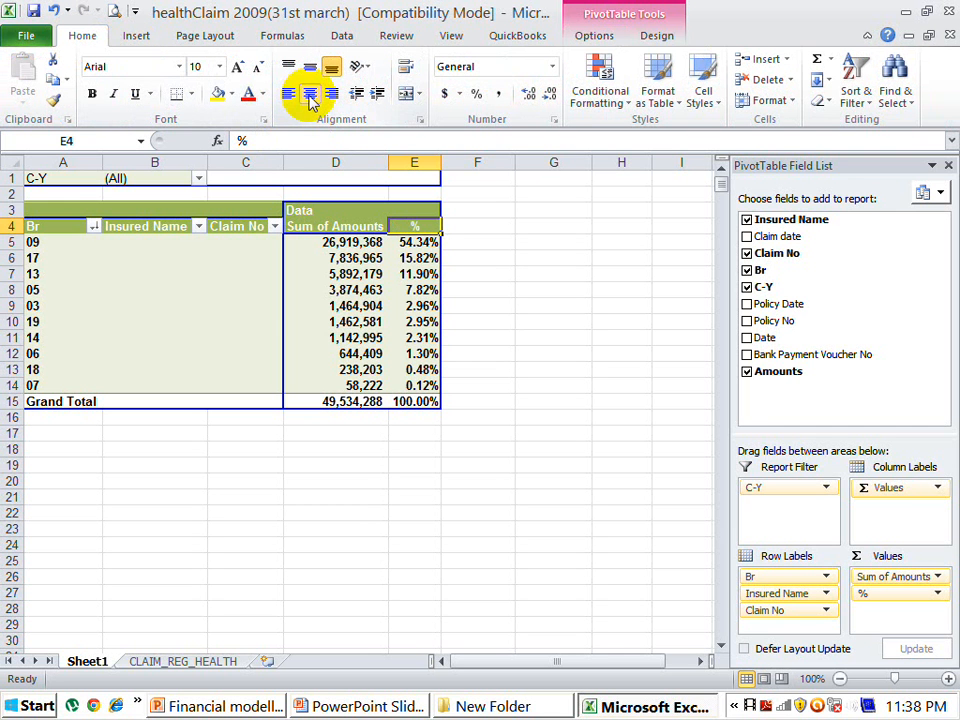
Step: Expand the entire Br field to insured name level and autofit column B
{"action": "left_click", "coordinate": [52, 230]}
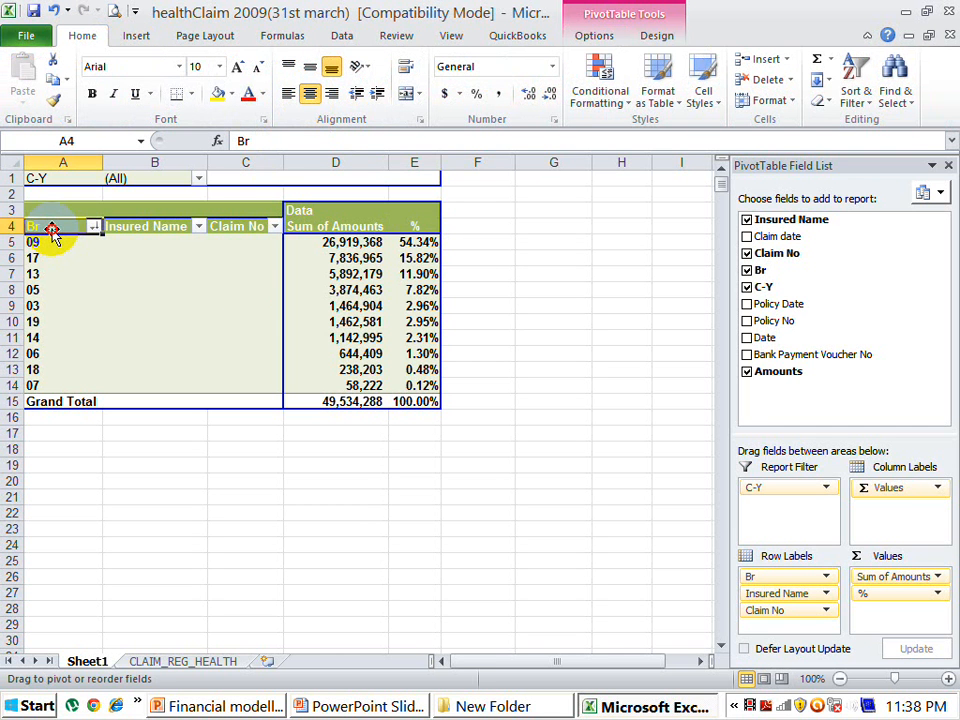
{"action": "left_click", "coordinate": [588, 38]}
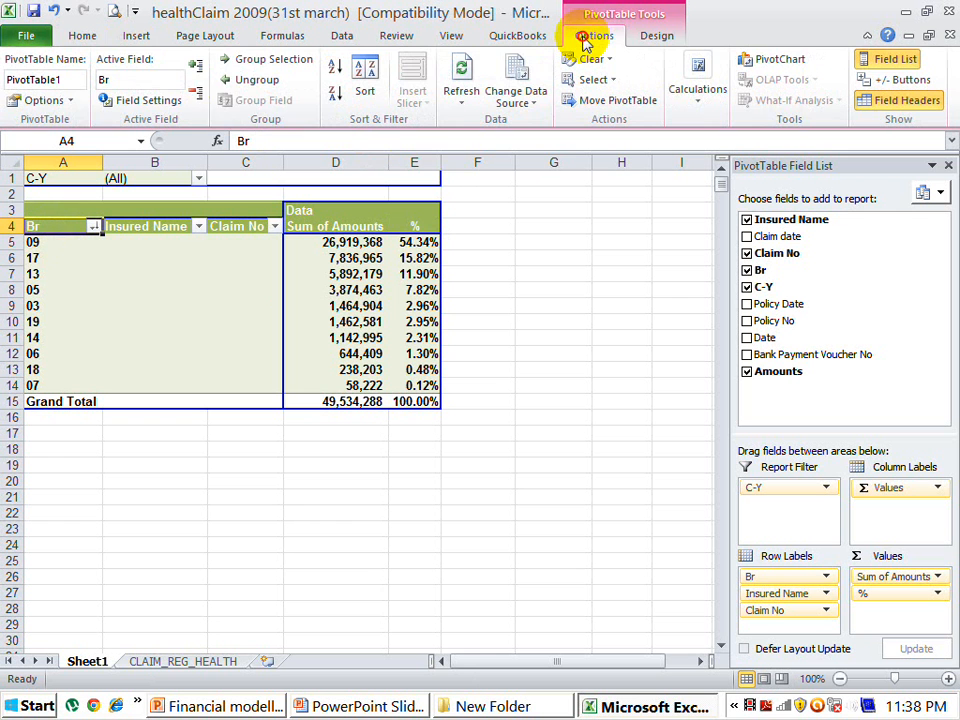
{"action": "left_click", "coordinate": [199, 64]}
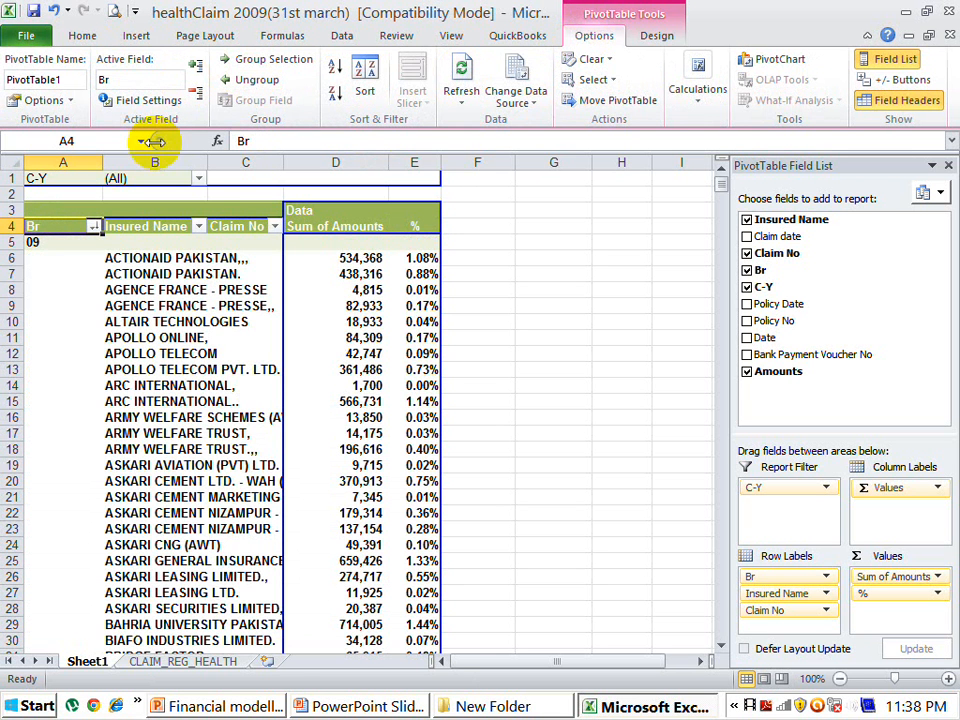
{"action": "double_click", "coordinate": [208, 160]}
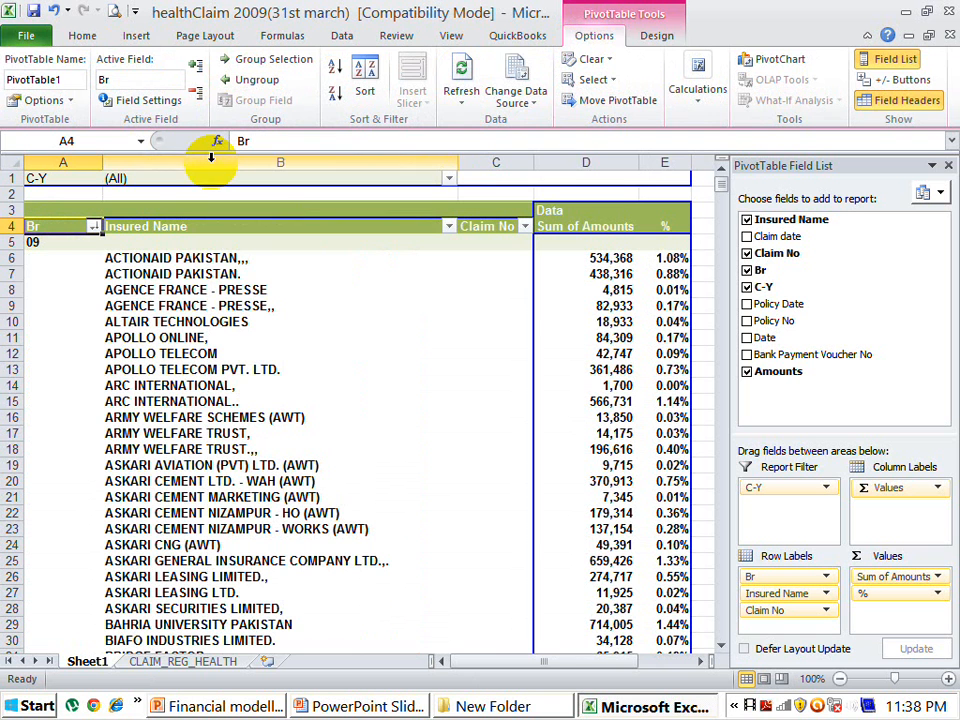
Step: Expand the entire Insured Name field to claim number level and narrow column B to less than half its width
{"action": "left_click", "coordinate": [163, 226]}
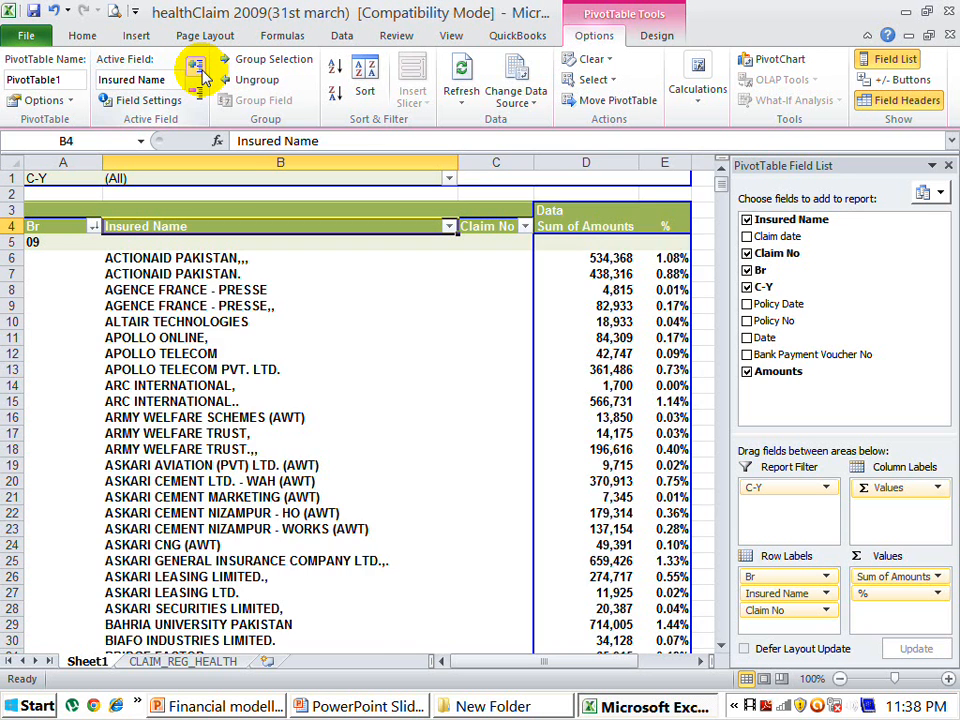
{"action": "left_click", "coordinate": [195, 67]}
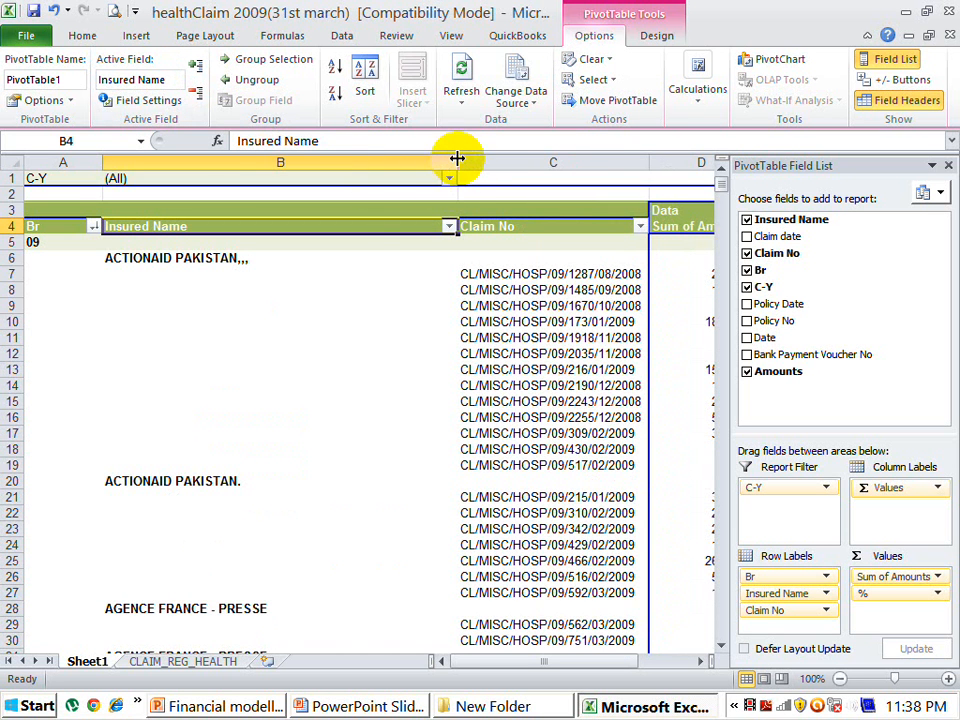
{"action": "left_click_drag", "start_coordinate": [457, 158], "coordinate": [250, 165]}
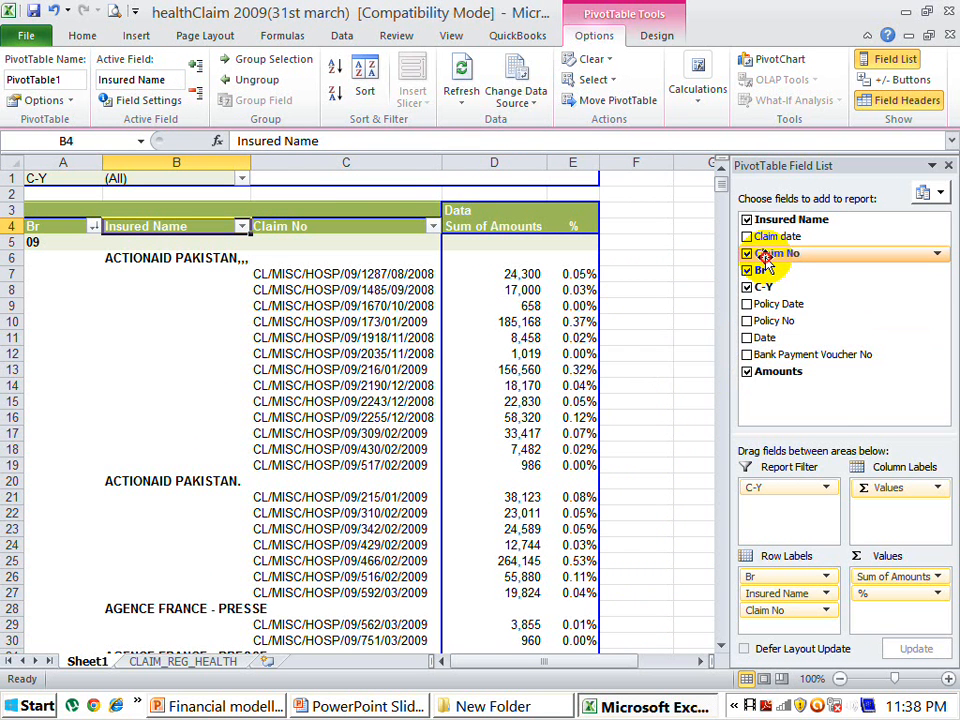
Step: Add the Claim No field to the PivotTable values as a count and collapse the entire Br field to branch level
{"action": "left_click_drag", "start_coordinate": [765, 258], "coordinate": [886, 612]}
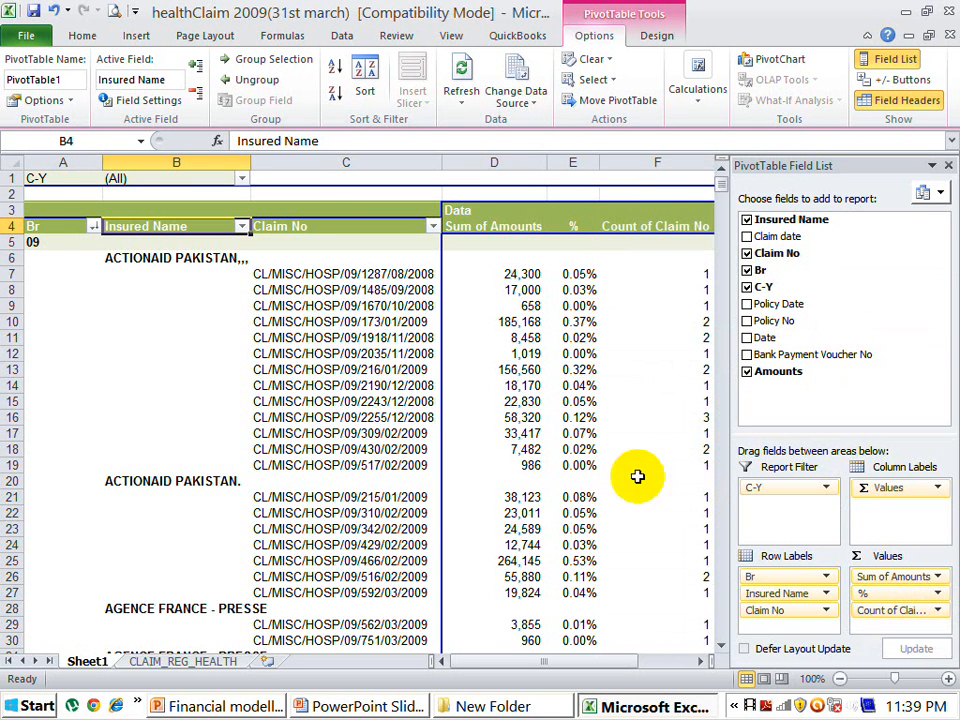
{"action": "left_click", "coordinate": [43, 230]}
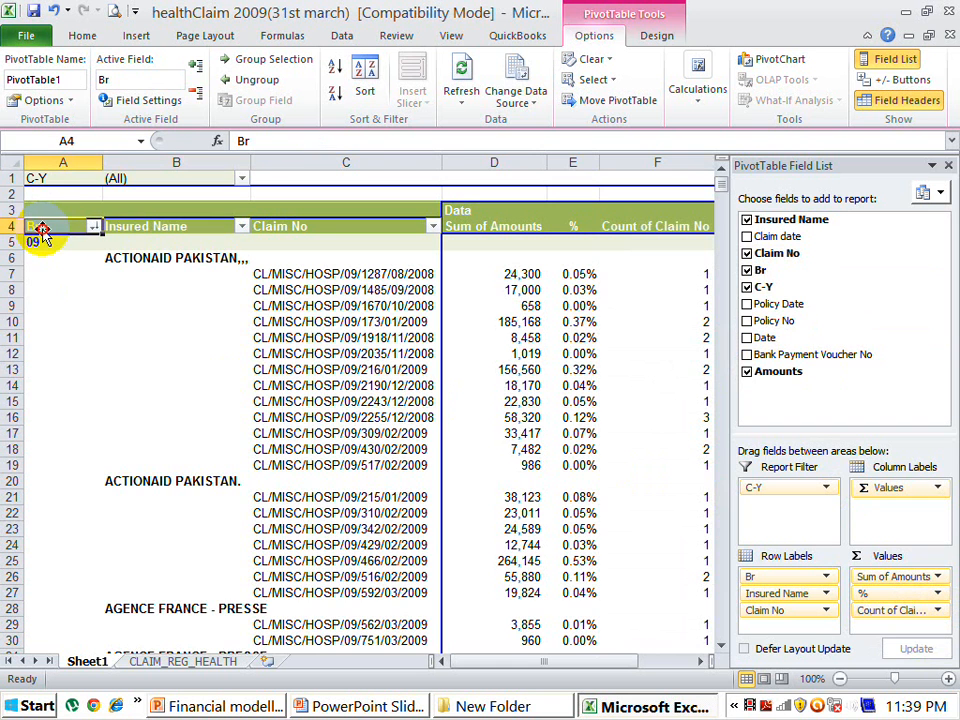
{"action": "left_click", "coordinate": [197, 96]}
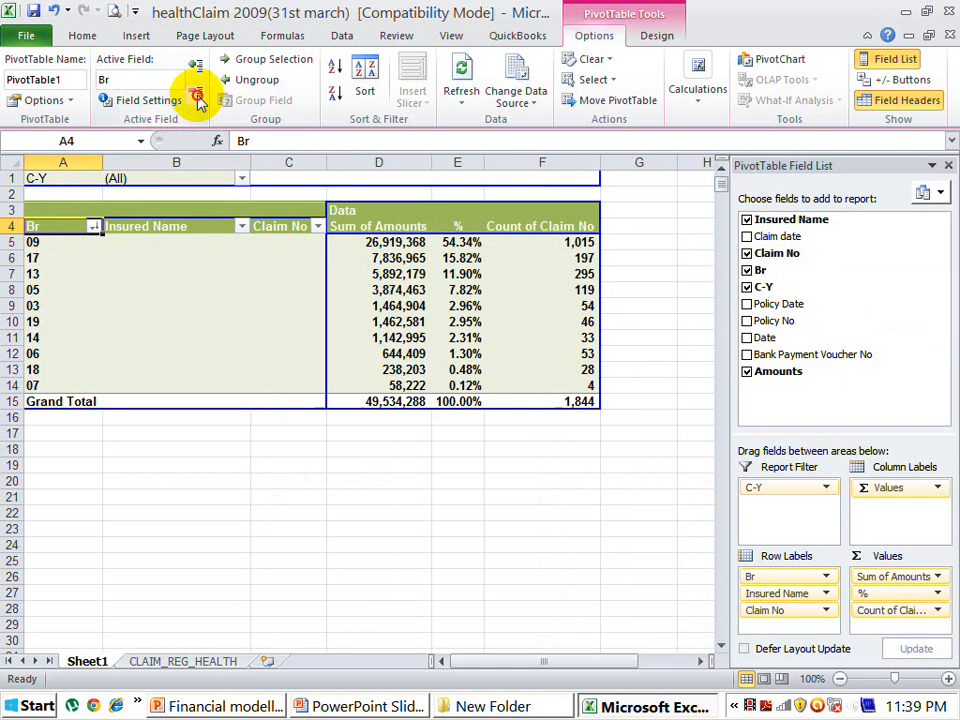
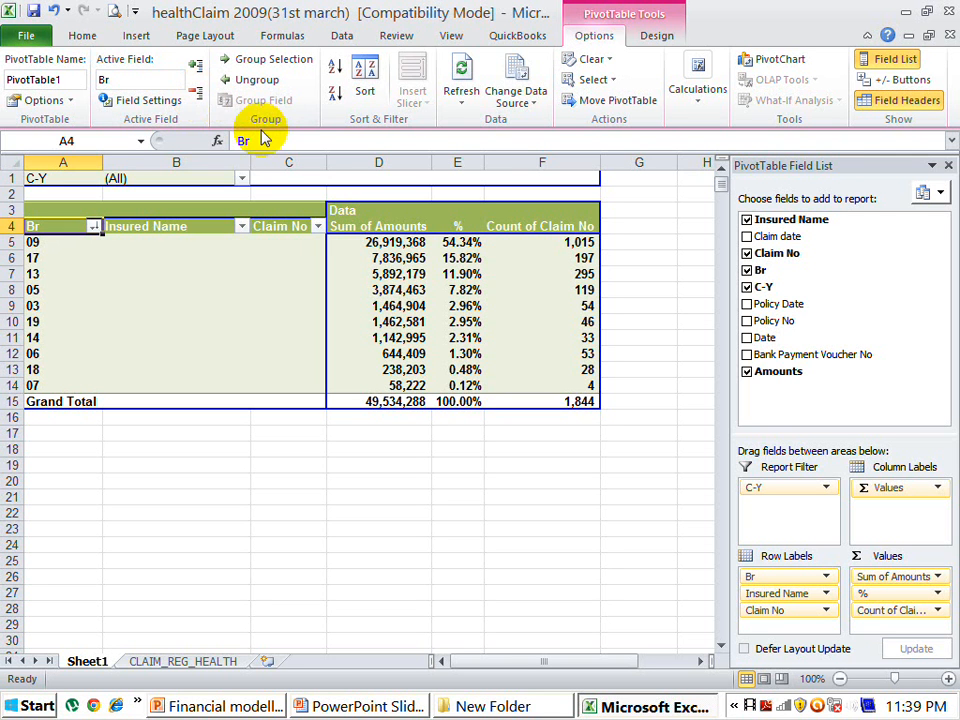
Step: Rename the Sum of Amounts value field as Amount
{"action": "double_click", "coordinate": [376, 228]}
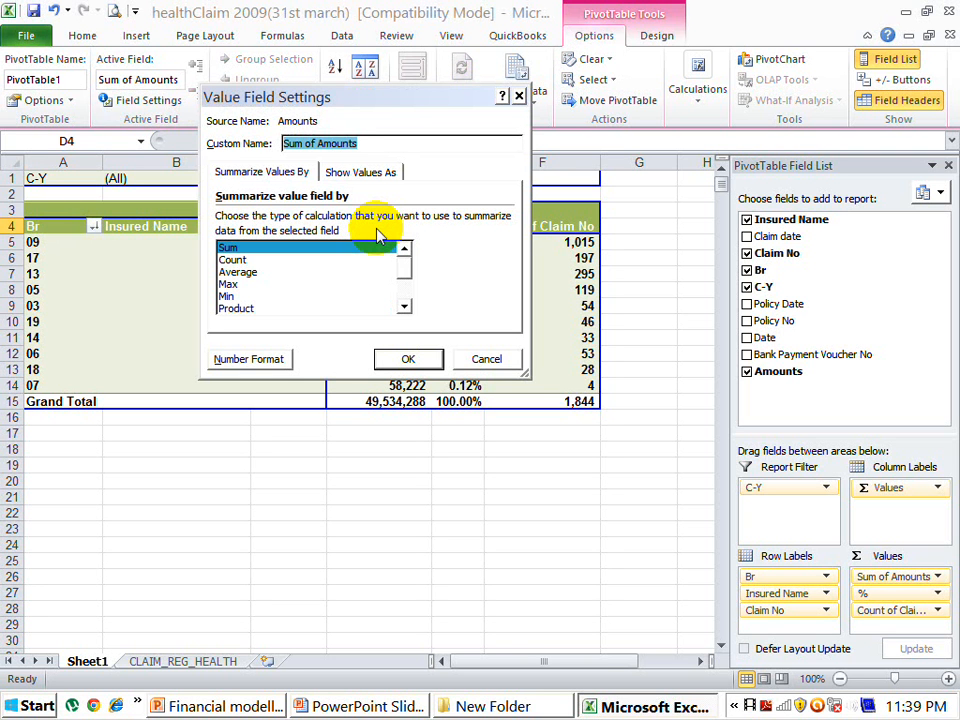
{"action": "type", "text": "Amou"}
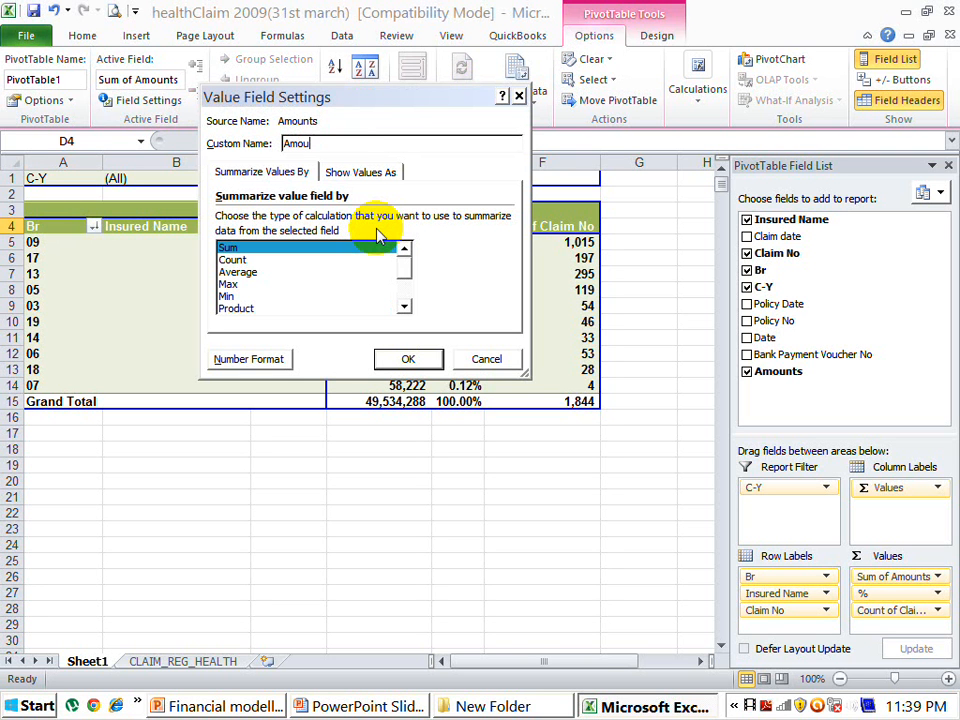
{"action": "type", "text": "nts"}
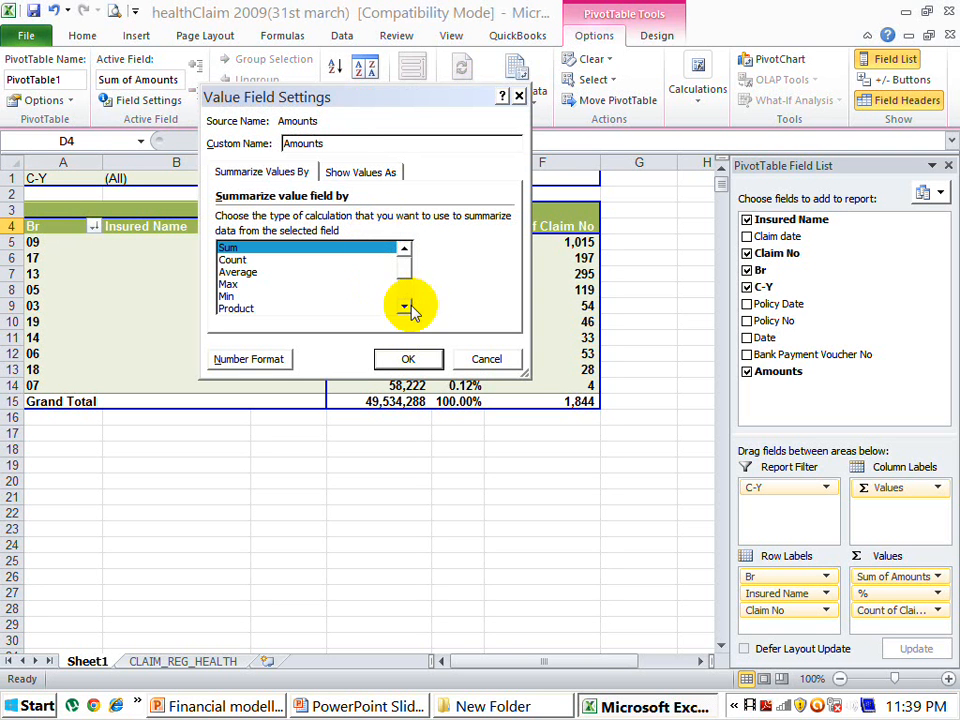
{"action": "left_click", "coordinate": [412, 360]}
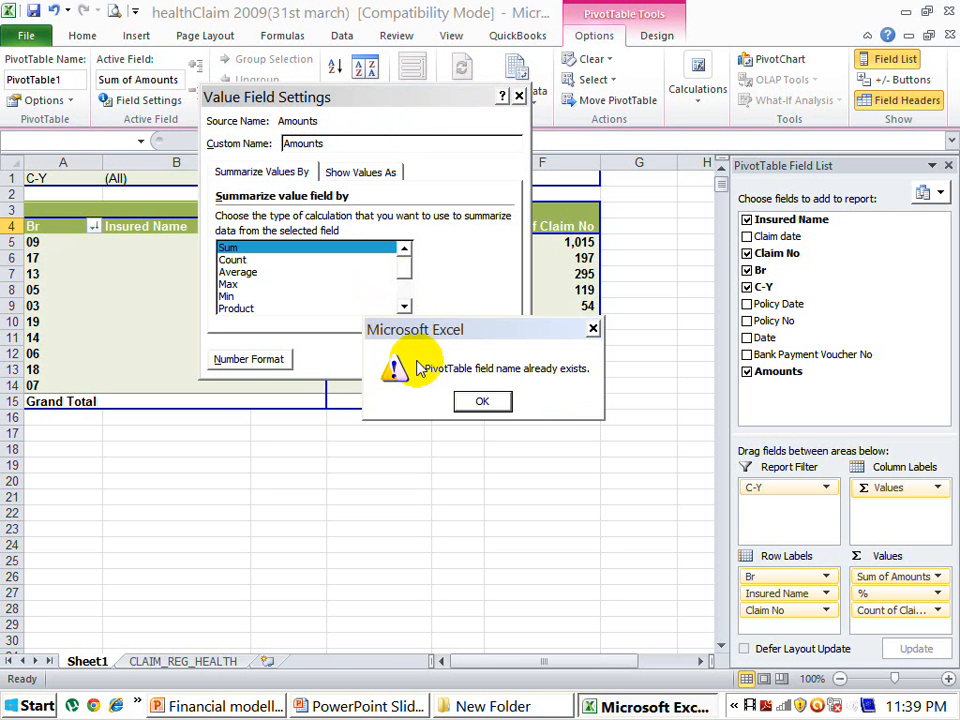
{"action": "left_click", "coordinate": [481, 401]}
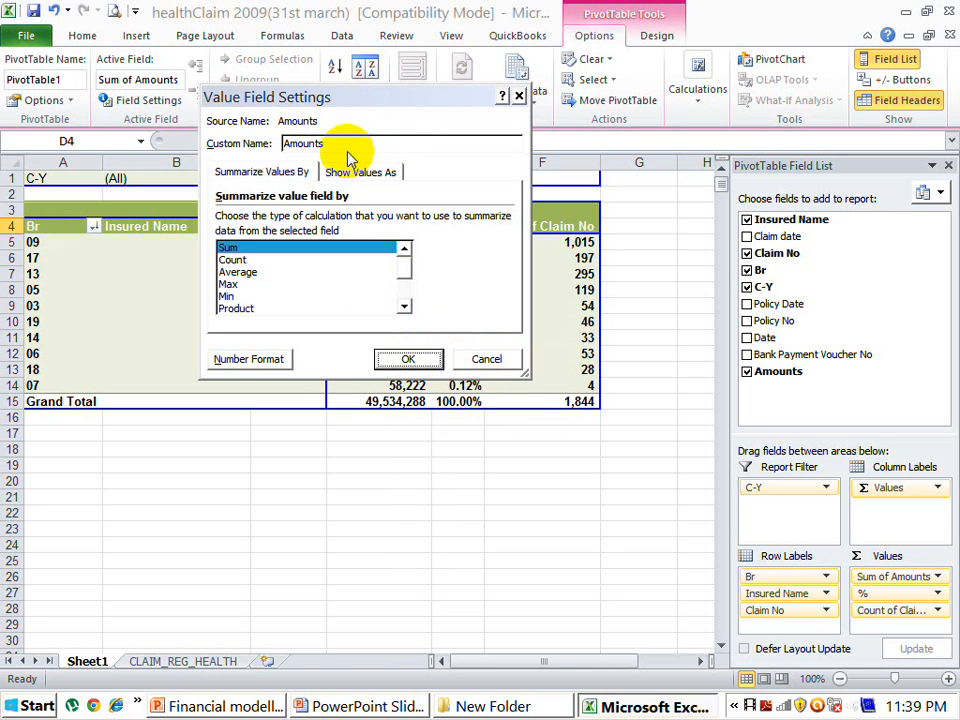
{"action": "left_click", "coordinate": [347, 141]}
{"action": "key", "text": "BackSpace"}
{"action": "key", "text": "Return"}
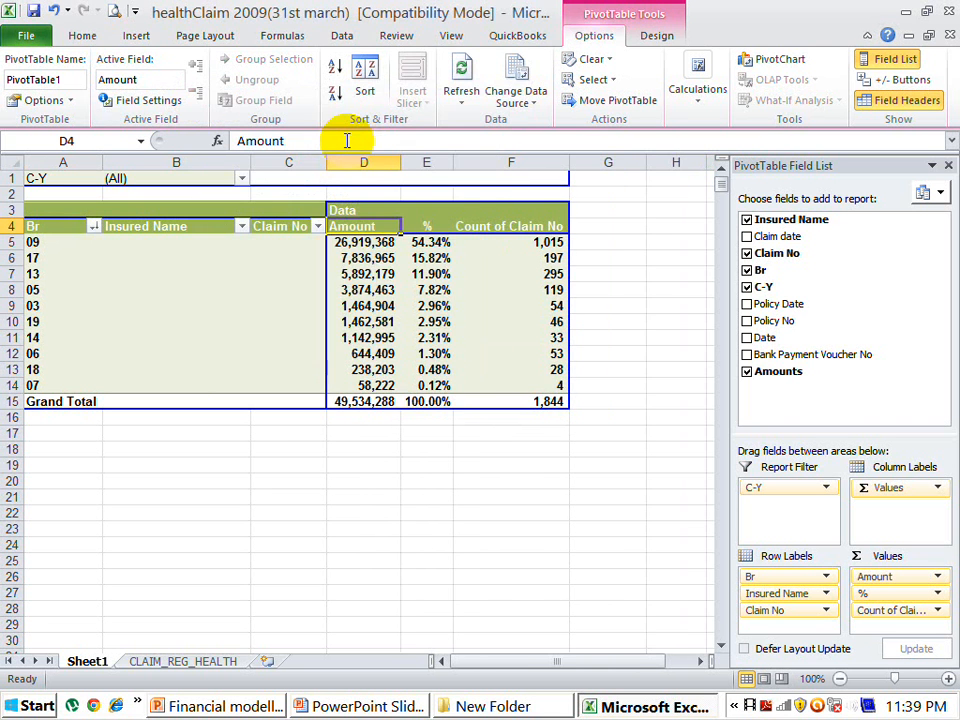
Step: Rename the Count of Claim No value field as # of Claims
{"action": "left_click", "coordinate": [494, 228]}
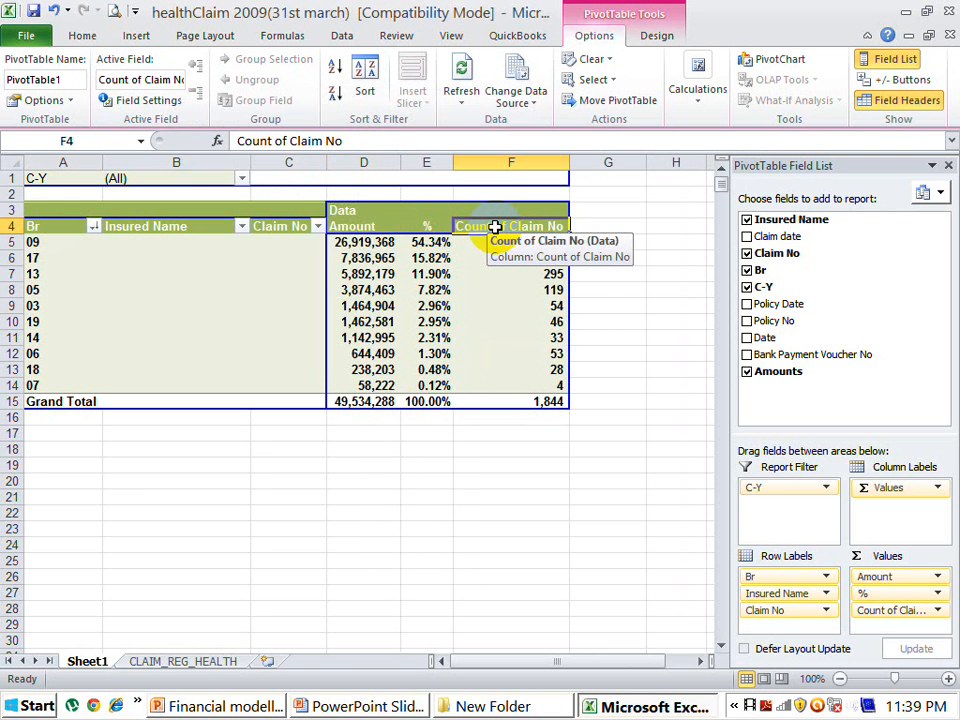
{"action": "type", "text": "#"}
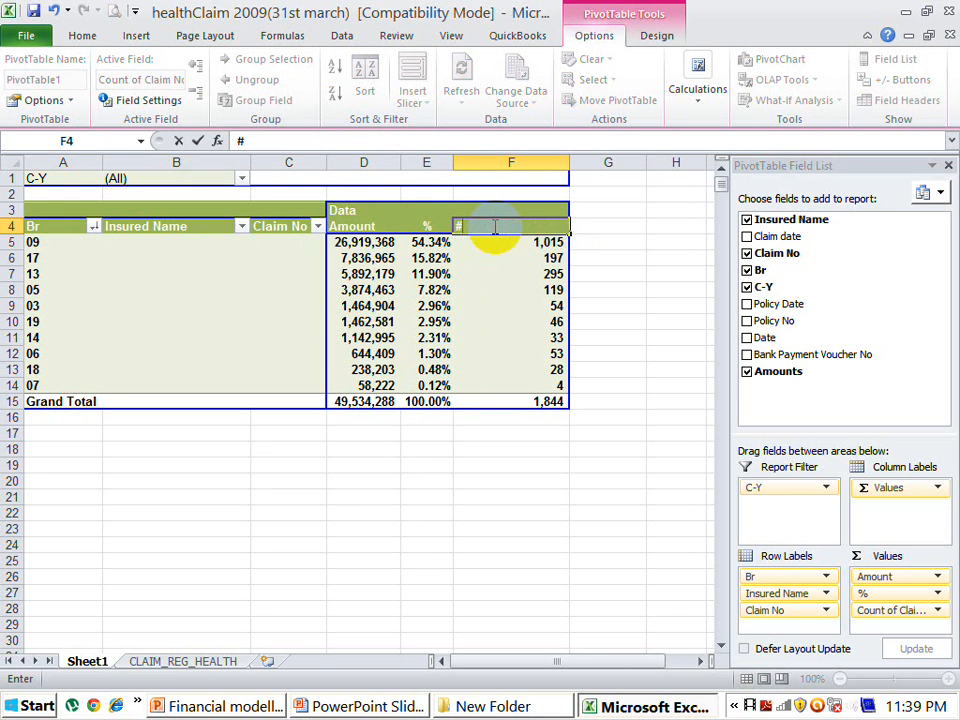
{"action": "type", "text": " of Claims"}
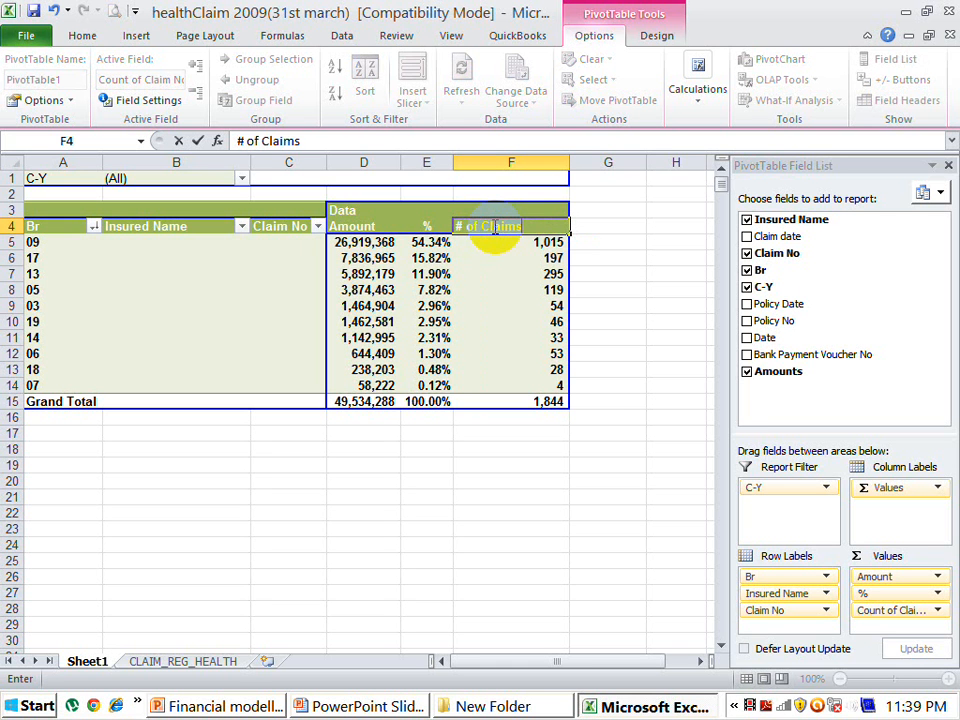
{"action": "left_click", "coordinate": [527, 304]}
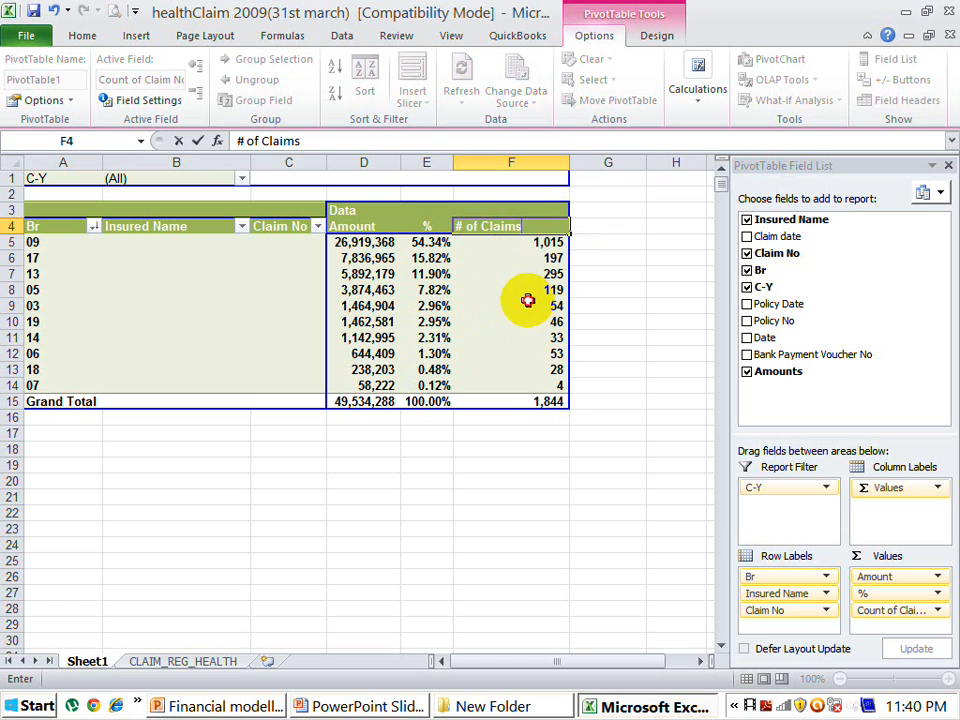
{"action": "double_click", "coordinate": [564, 161]}
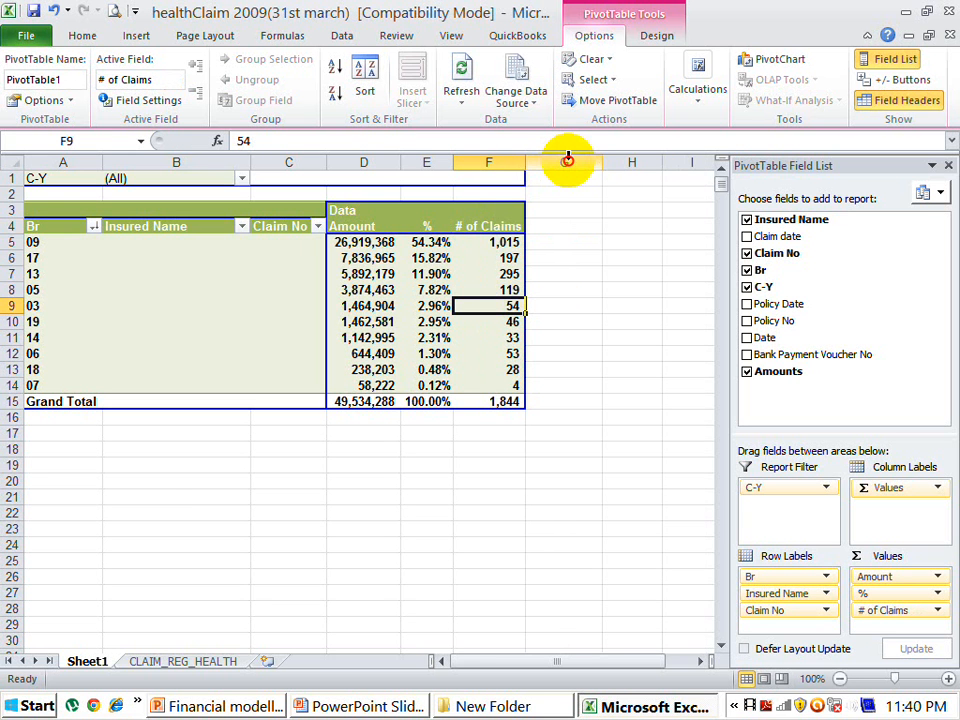
{"action": "left_click", "coordinate": [507, 228]}
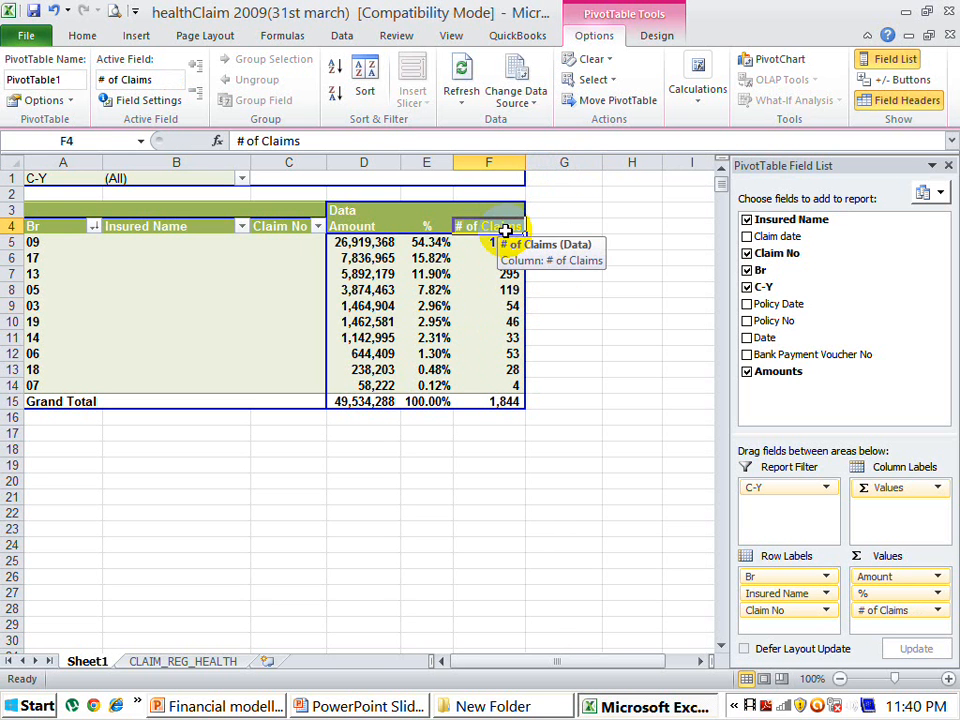
{"action": "left_click", "coordinate": [505, 210]}
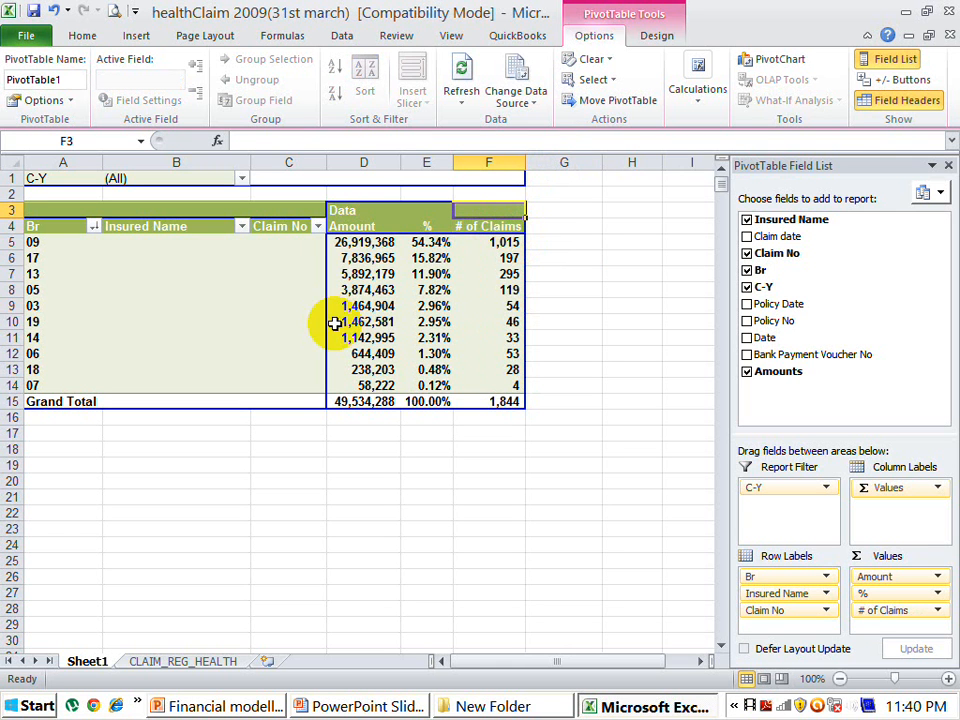
Step: Filter the PivotTable's Br field to show only branches 07, 14 and 19
{"action": "left_click", "coordinate": [53, 228]}
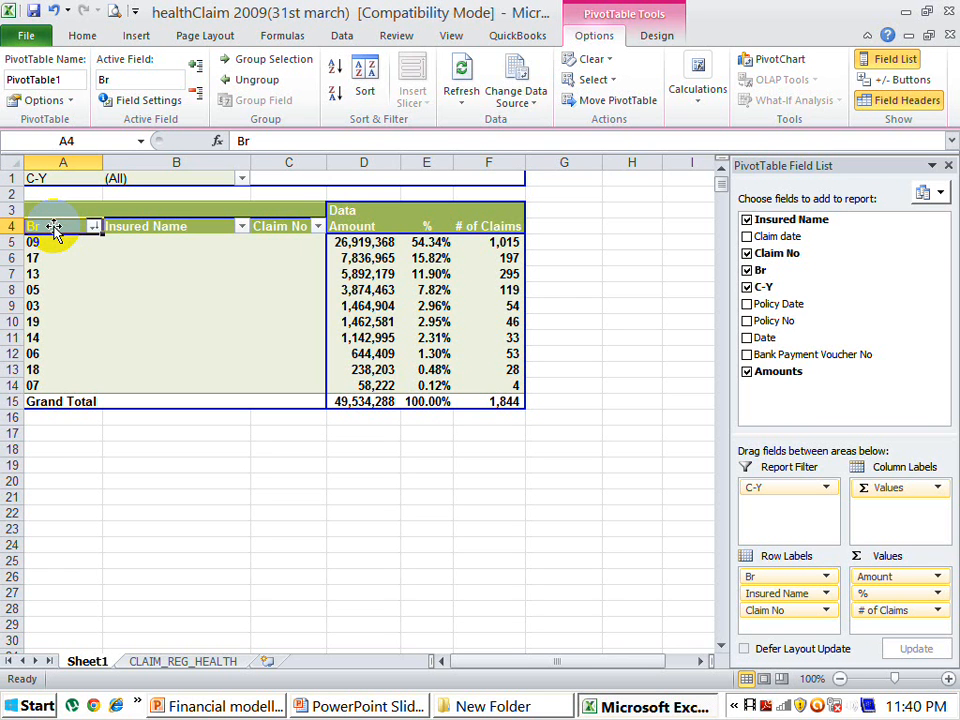
{"action": "left_click", "coordinate": [93, 227]}
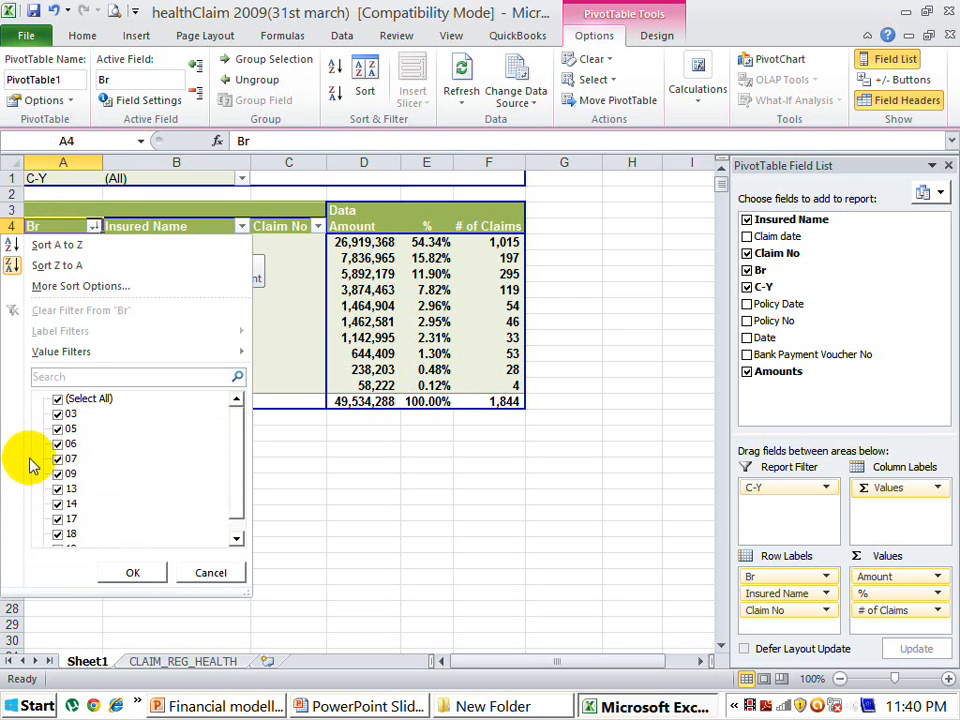
{"action": "left_click", "coordinate": [59, 399]}
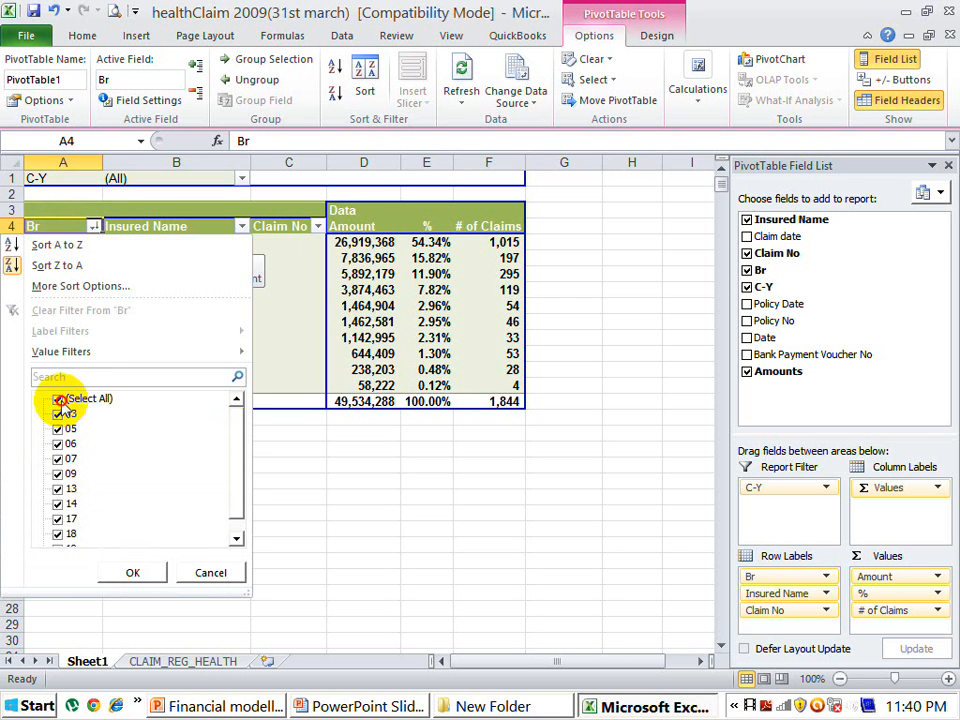
{"action": "left_click", "coordinate": [58, 458]}
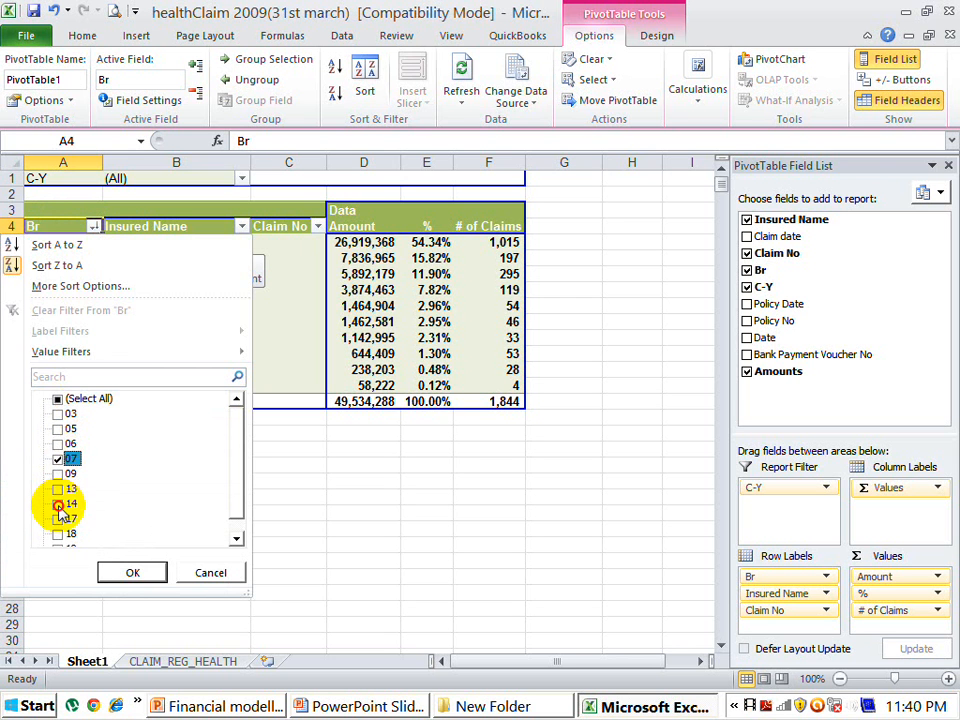
{"action": "left_click", "coordinate": [58, 504]}
{"action": "left_click", "coordinate": [61, 545]}
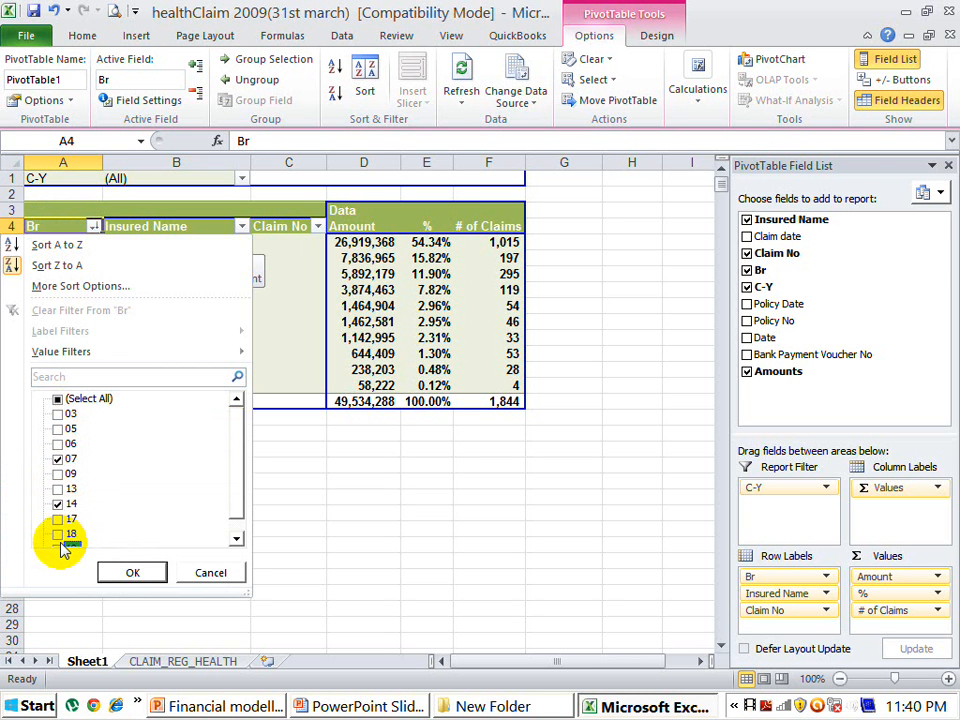
{"action": "left_click", "coordinate": [133, 576]}
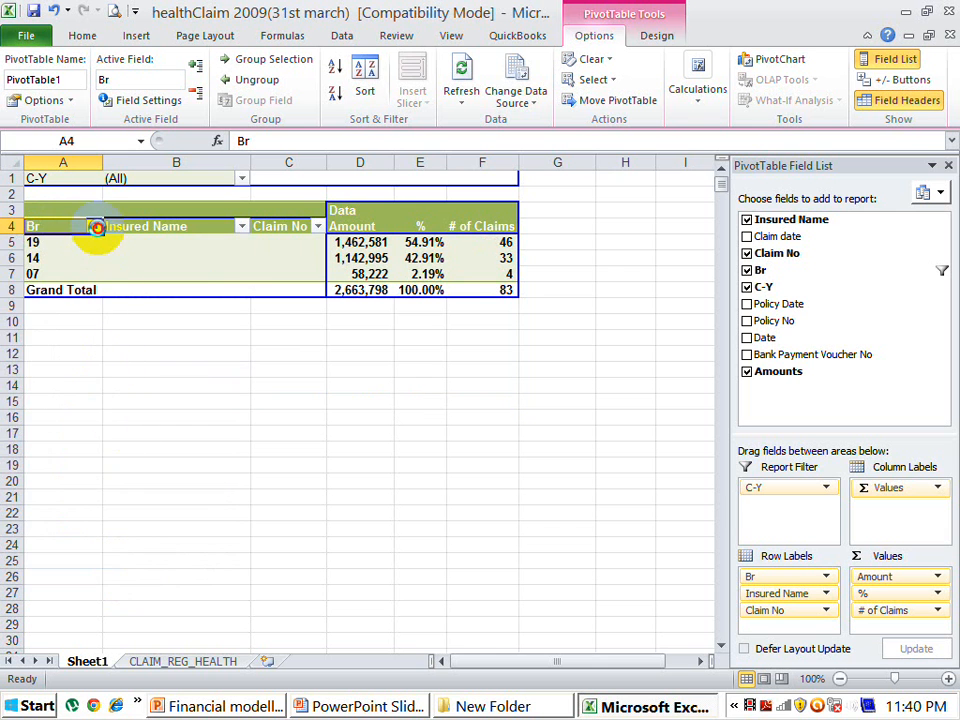
Step: Reselect all branches in the Br filter to restore the full PivotTable
{"action": "left_click", "coordinate": [96, 227]}
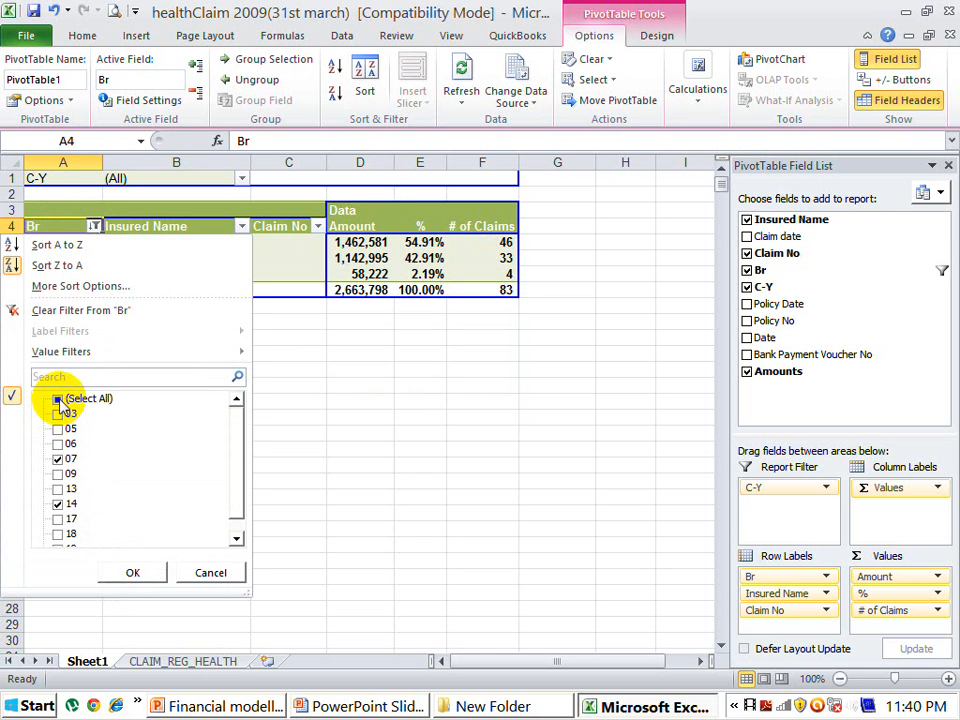
{"action": "left_click", "coordinate": [58, 399]}
{"action": "left_click", "coordinate": [131, 572]}
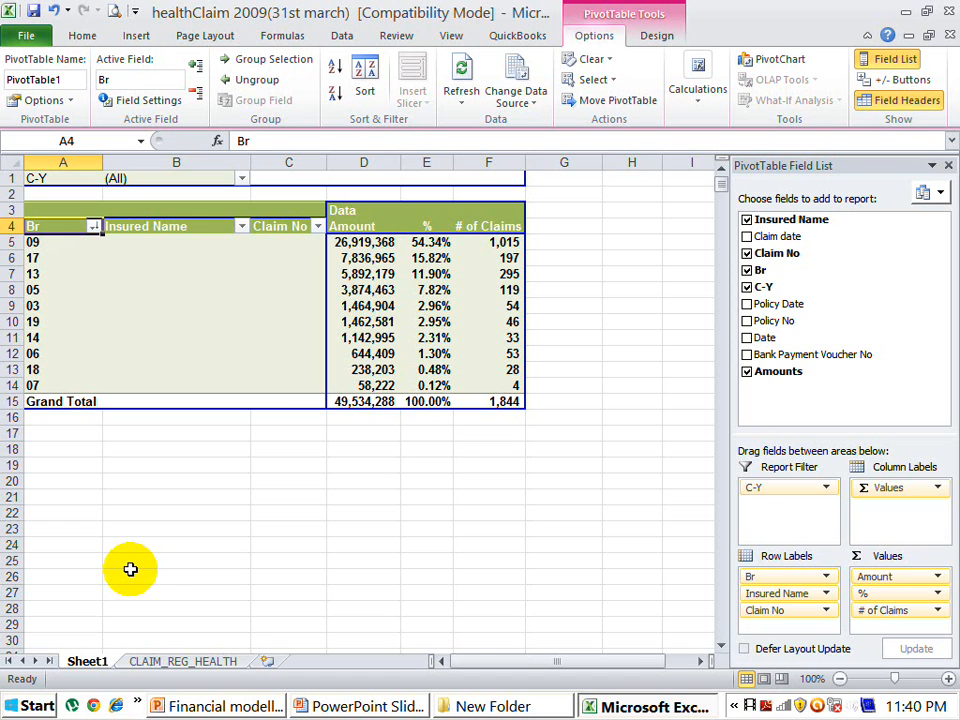
Step: Drill down into branch 13's Amount to list its underlying claim records on a new sheet
{"action": "double_click", "coordinate": [378, 273]}
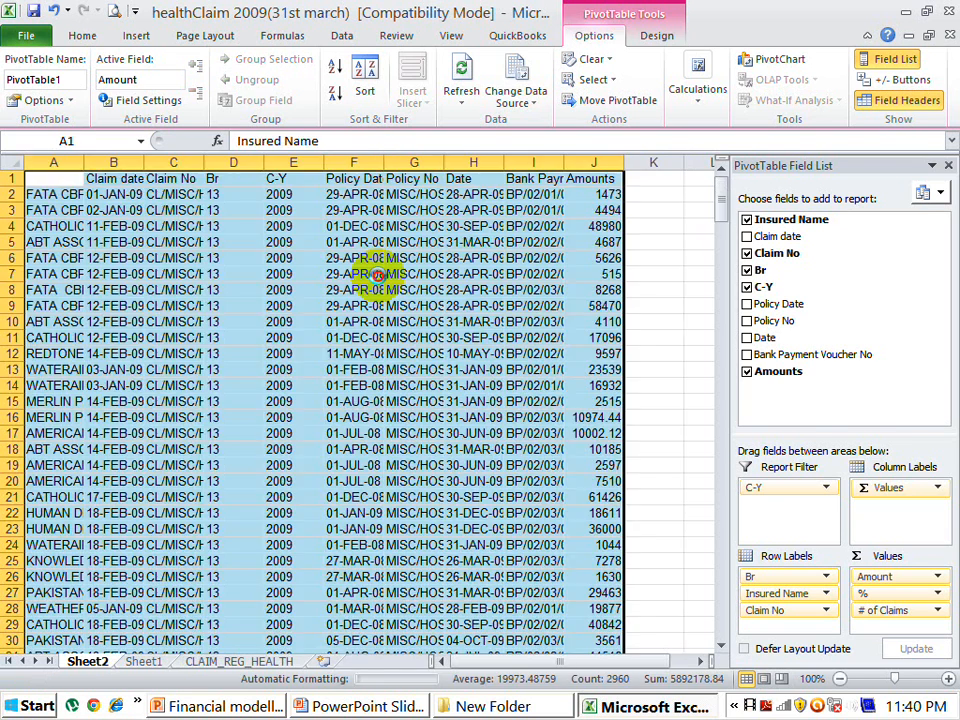
{"action": "left_click", "coordinate": [371, 274]}
{"action": "left_click", "coordinate": [243, 274]}
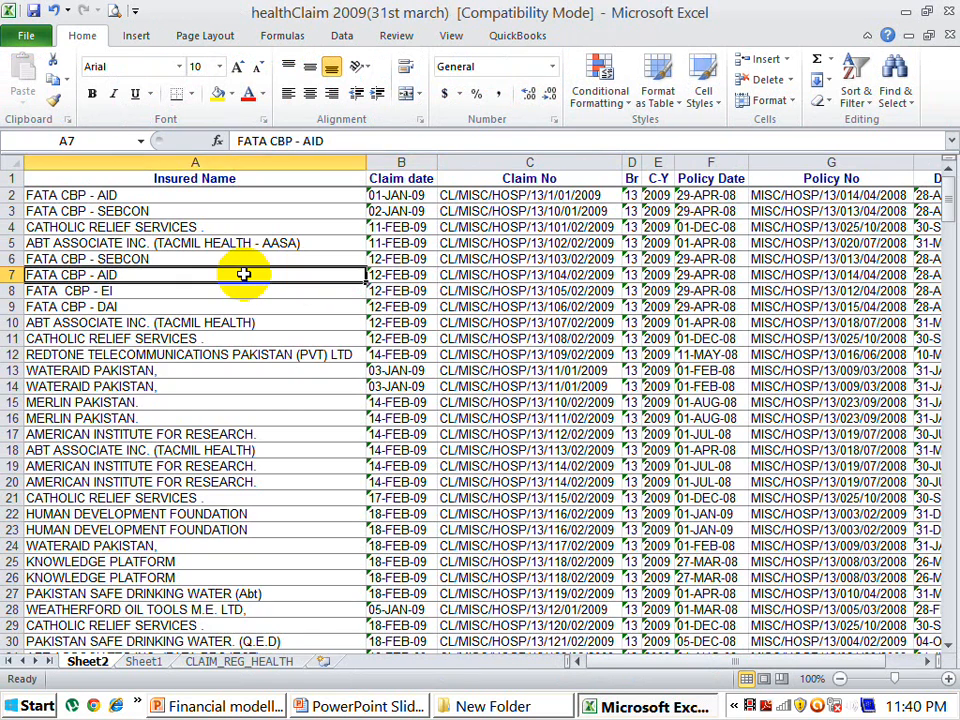
Step: Total the Amounts column of the branch 13 detail sheet with =SUM(J2:J296) in cell J297
{"action": "key", "text": "Right"}
{"action": "key", "text": "Right"}
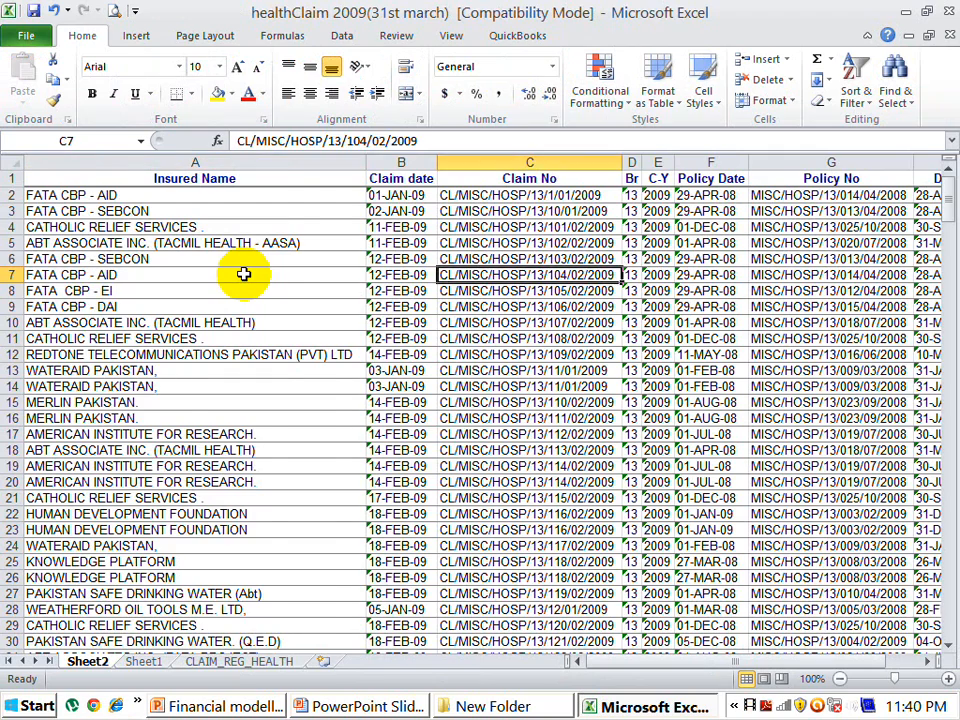
{"action": "key", "text": "Right"}
{"action": "key", "text": "Right"}
{"action": "key", "text": "Right"}
{"action": "key", "text": "Right"}
{"action": "key", "text": "Right"}
{"action": "key", "text": "Right"}
{"action": "key", "text": "Right"}
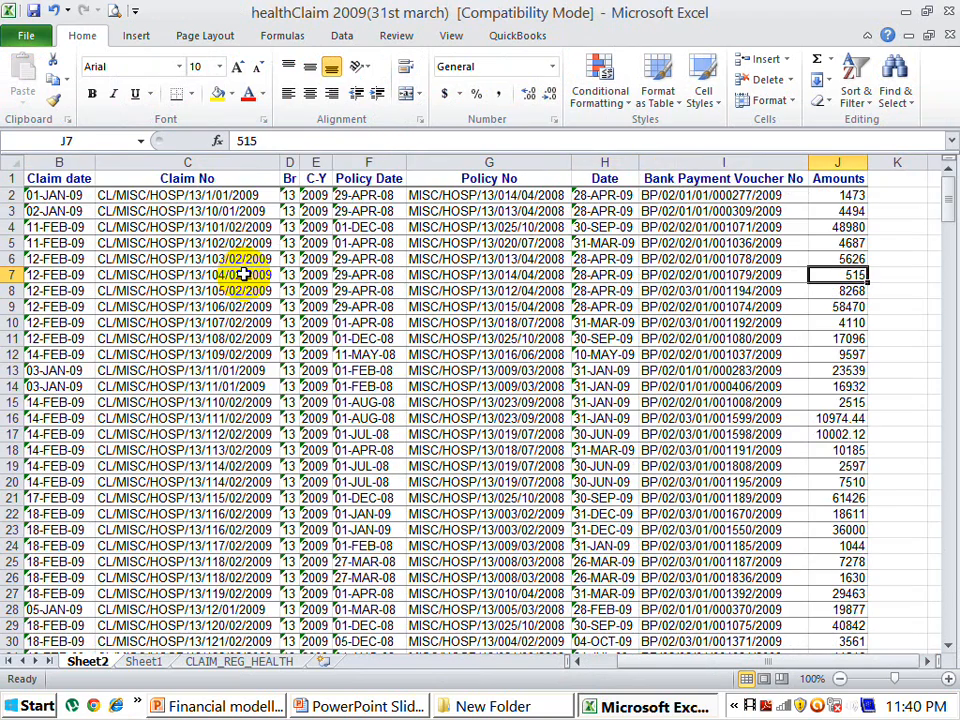
{"action": "key", "text": "ctrl+Down"}
{"action": "key", "text": "Down"}
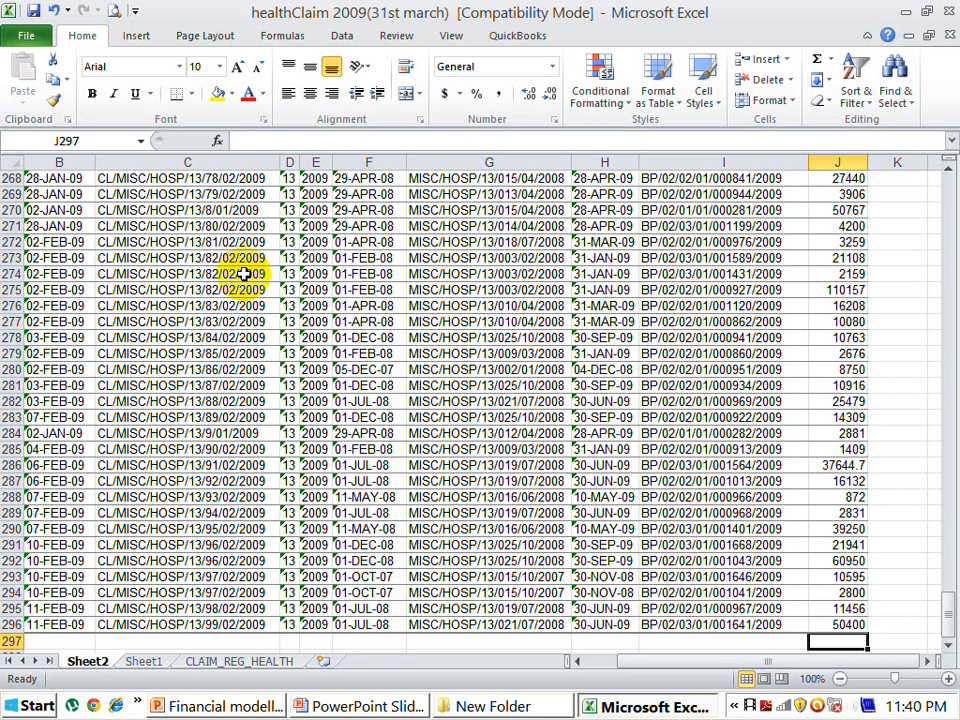
{"action": "key", "text": "alt+equal"}
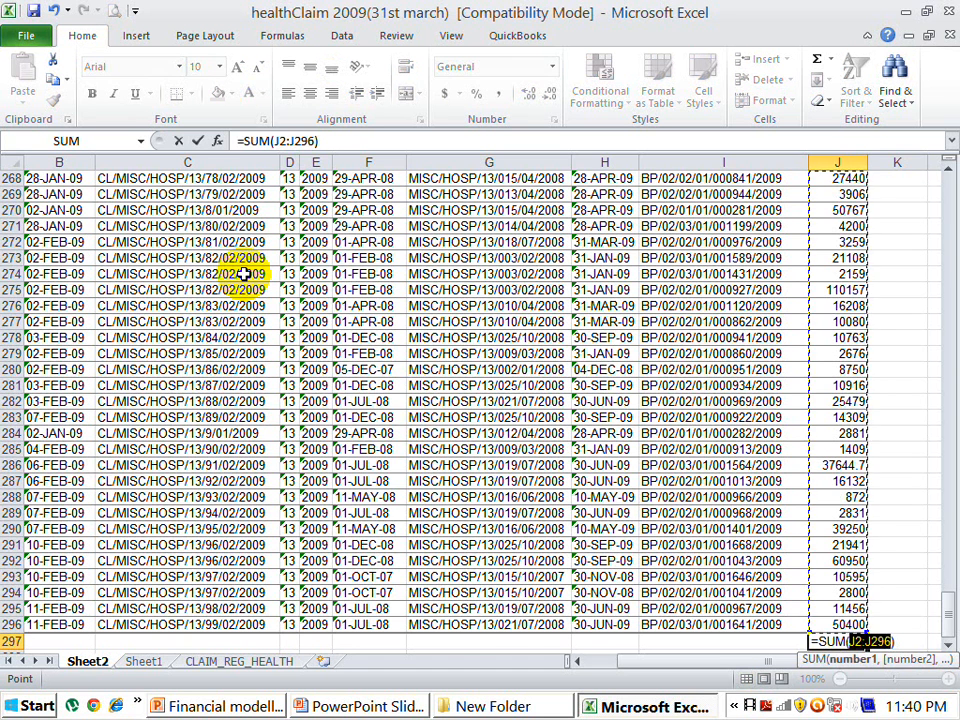
{"action": "key", "text": "Return"}
{"action": "key", "text": "Up"}
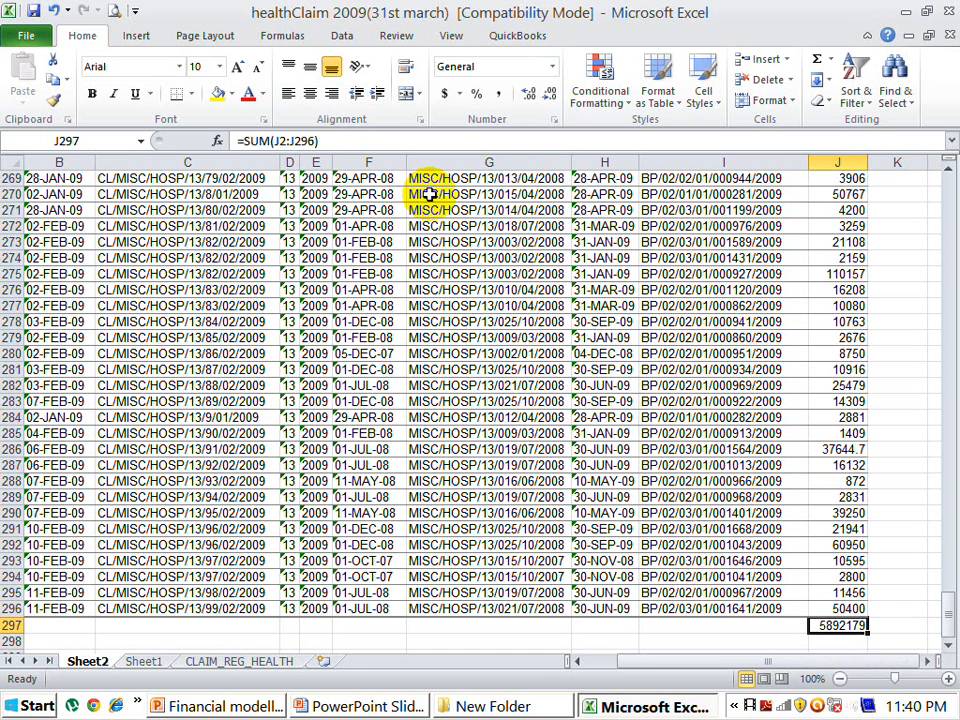
Step: Format the detail sheet's Amounts column J with thousands separators and no decimal places
{"action": "left_click", "coordinate": [839, 161]}
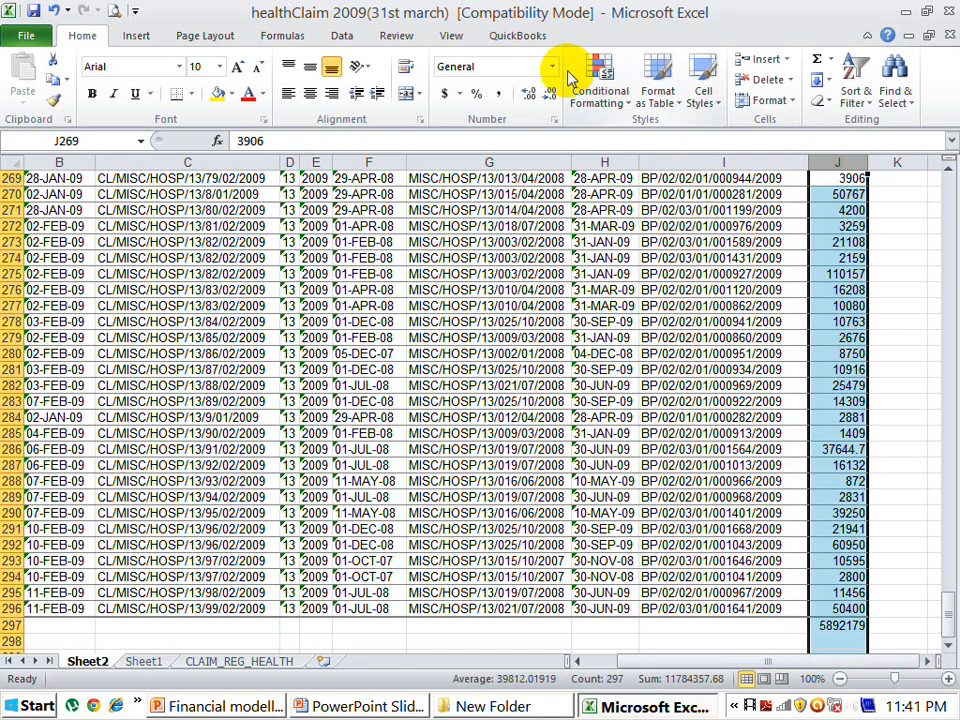
{"action": "left_click", "coordinate": [498, 93]}
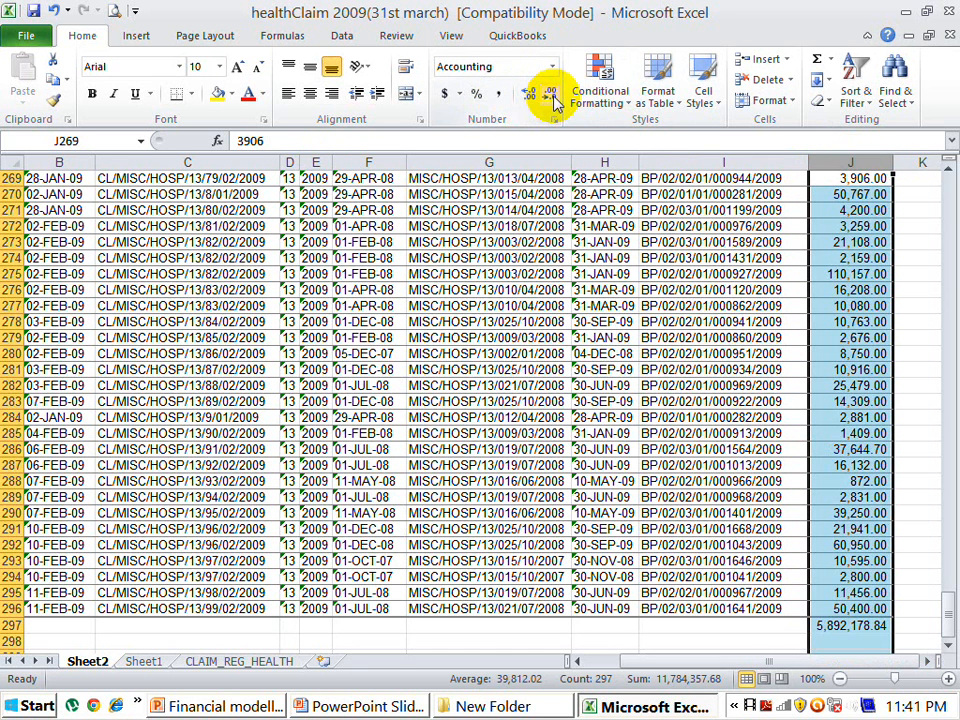
{"action": "left_click", "coordinate": [552, 96]}
{"action": "left_click", "coordinate": [552, 96]}
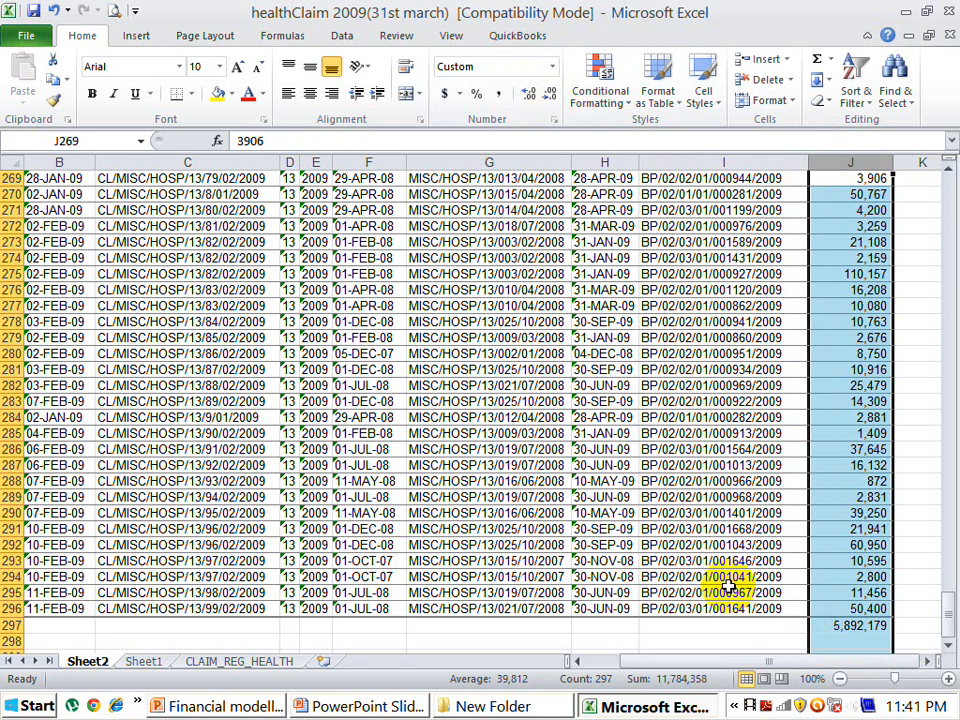
{"action": "left_click", "coordinate": [855, 627]}
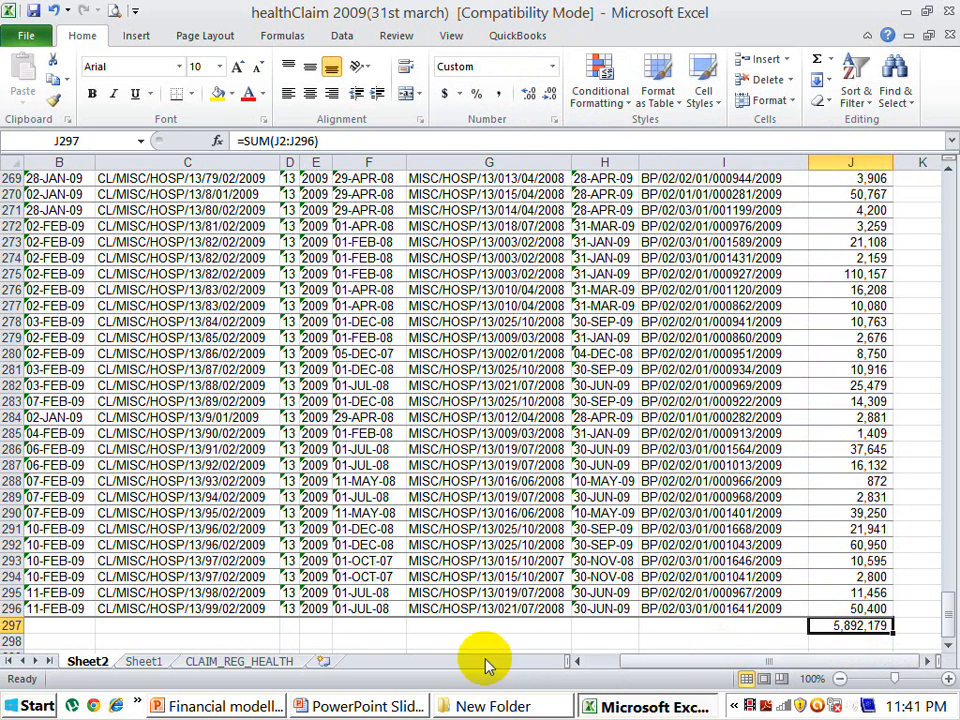
Step: Return to the PivotTable on Sheet1 and move the C-Y field from the report filter to the row labels between Br and Insured Name
{"action": "left_click", "coordinate": [150, 662]}
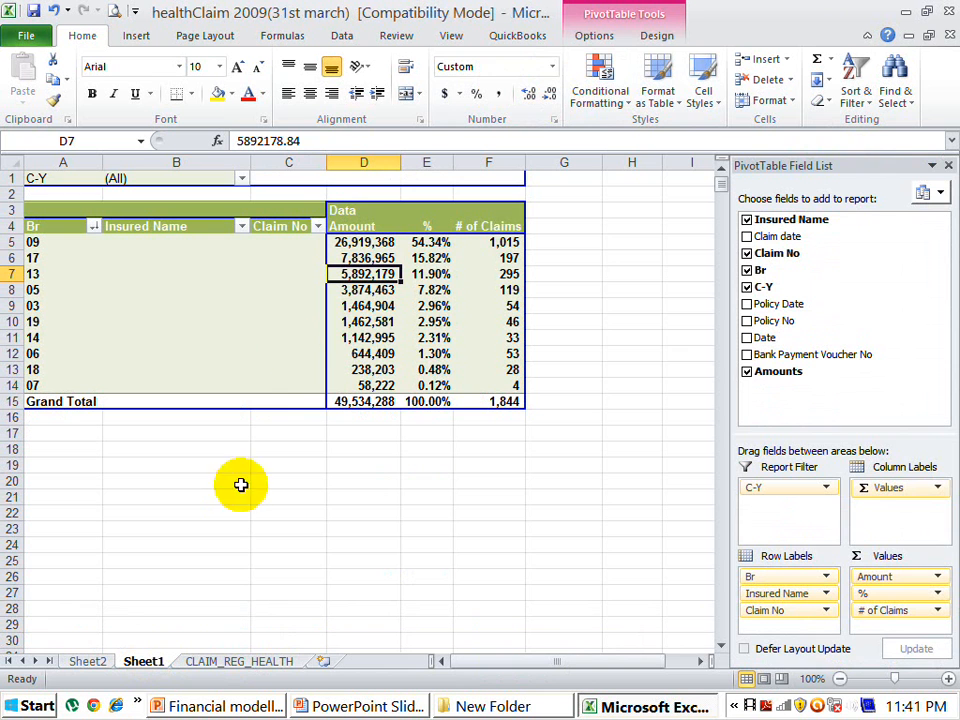
{"action": "mouse_move", "coordinate": [353, 316]}
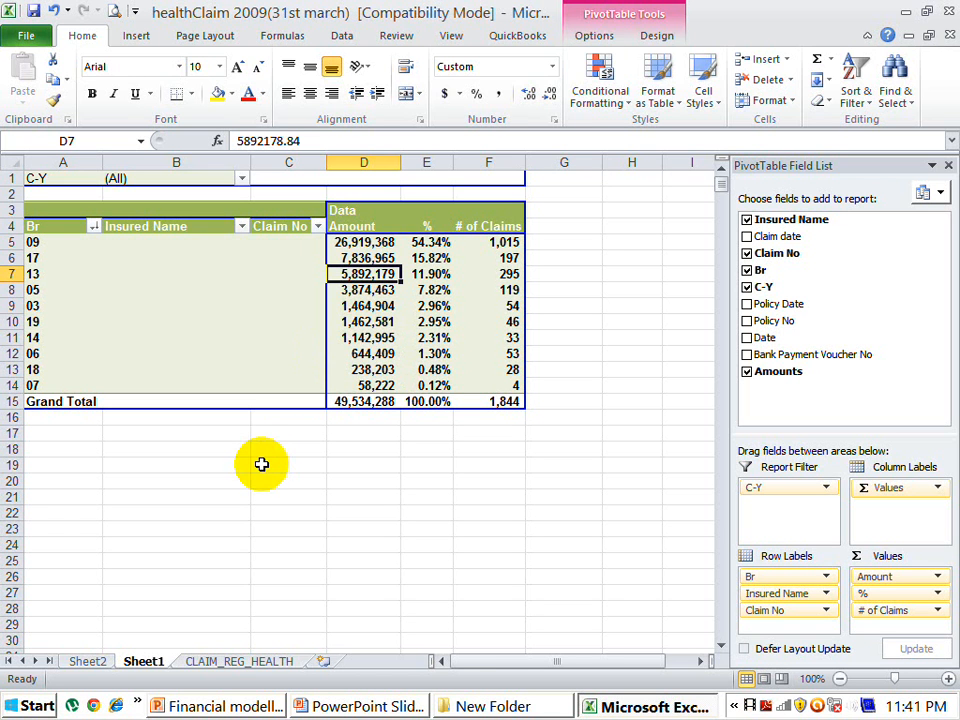
{"action": "left_click", "coordinate": [594, 36]}
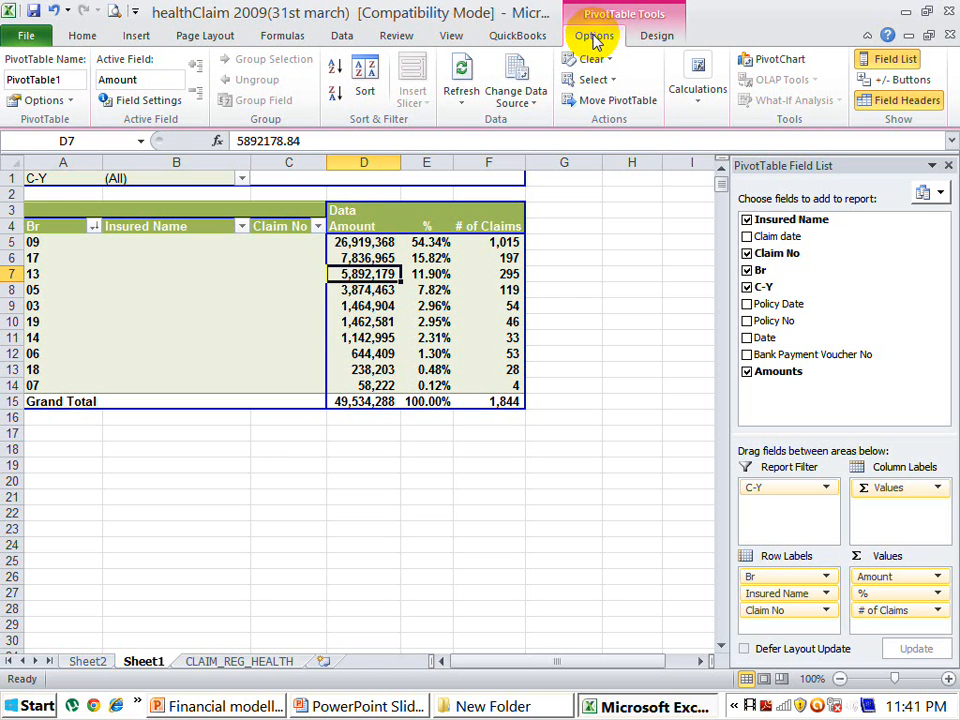
{"action": "left_click", "coordinate": [69, 446]}
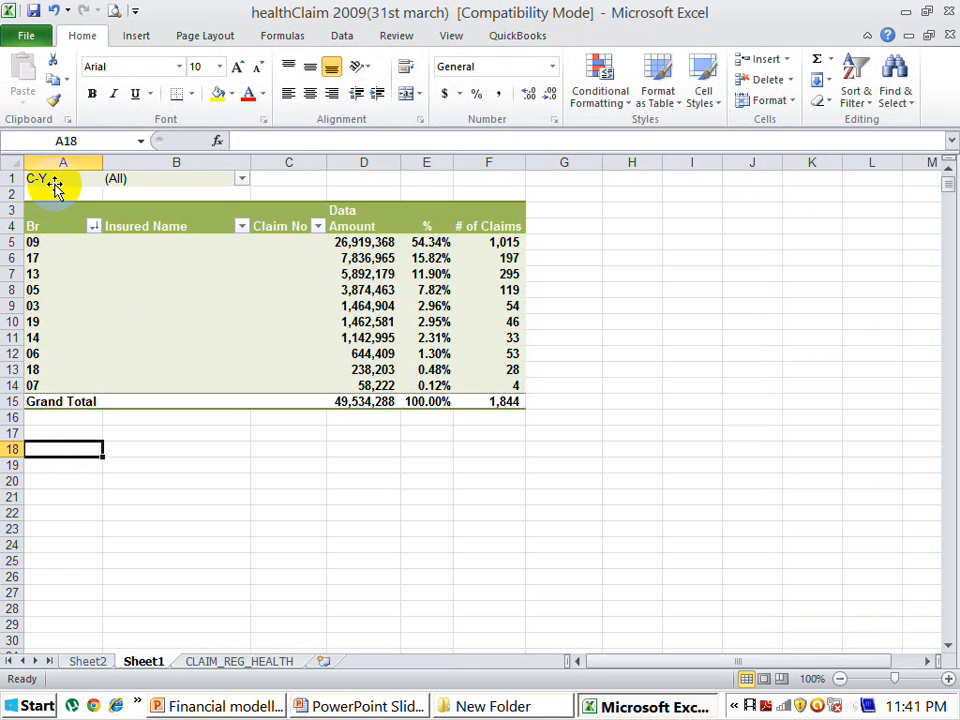
{"action": "left_click", "coordinate": [57, 180]}
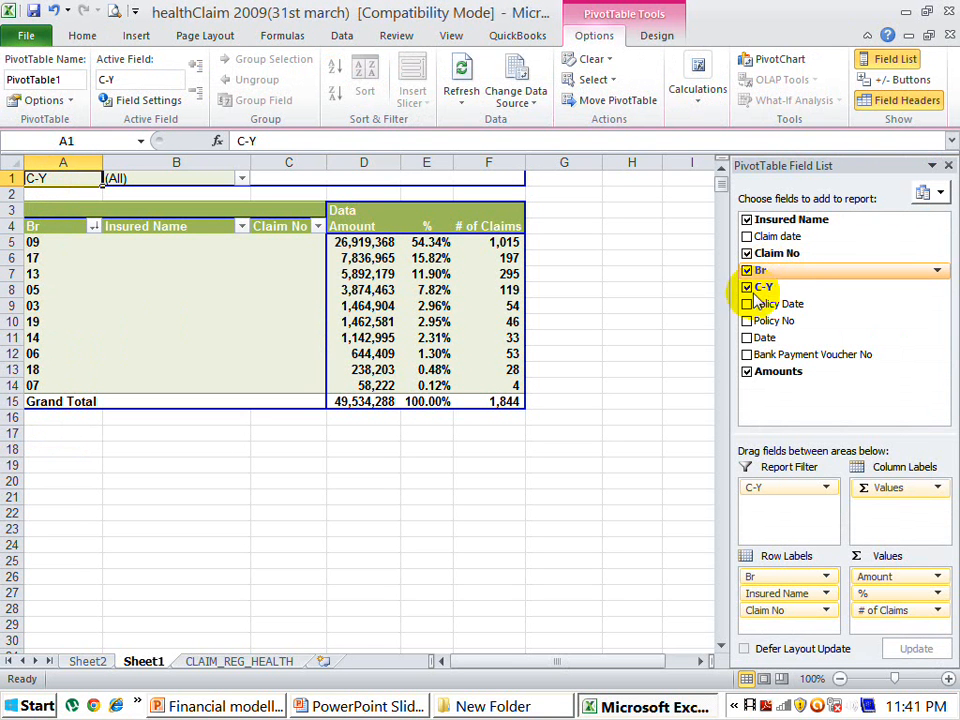
{"action": "left_click_drag", "start_coordinate": [815, 492], "coordinate": [783, 595]}
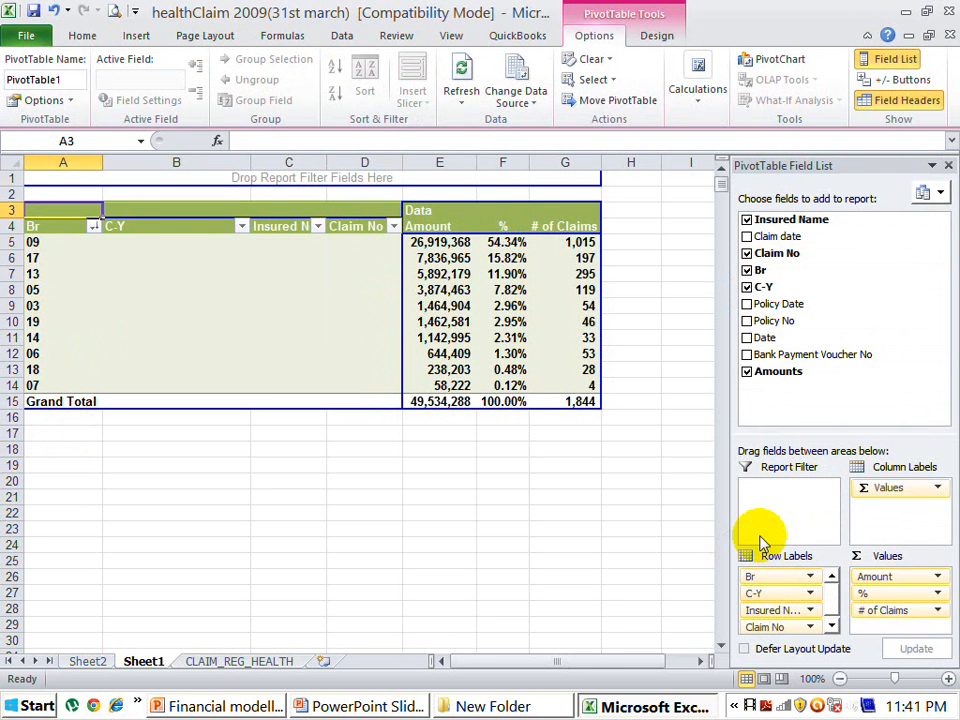
Step: Remove the Br and C-Y fields from the PivotTable and collapse the entire Insured Name field
{"action": "left_click", "coordinate": [747, 271]}
{"action": "left_click", "coordinate": [747, 287]}
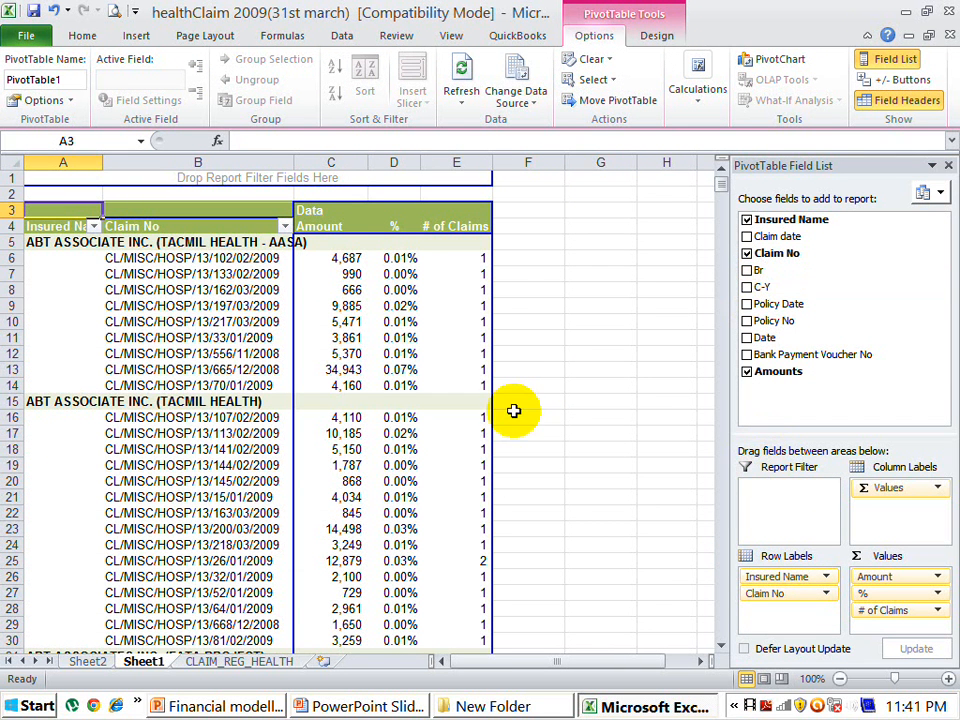
{"action": "left_click", "coordinate": [52, 228]}
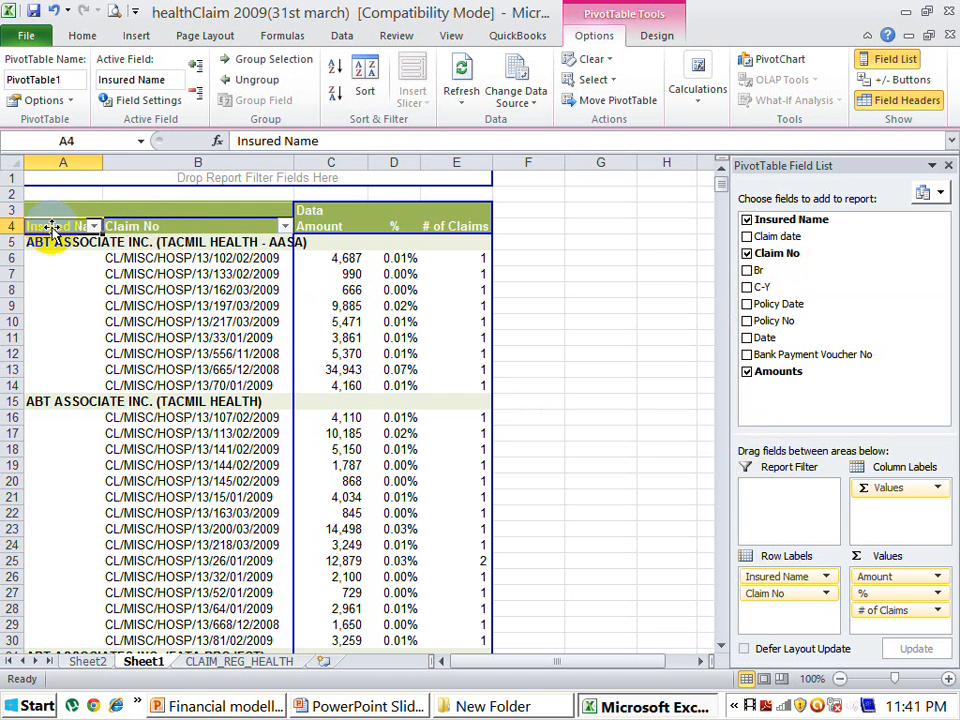
{"action": "left_click", "coordinate": [195, 90]}
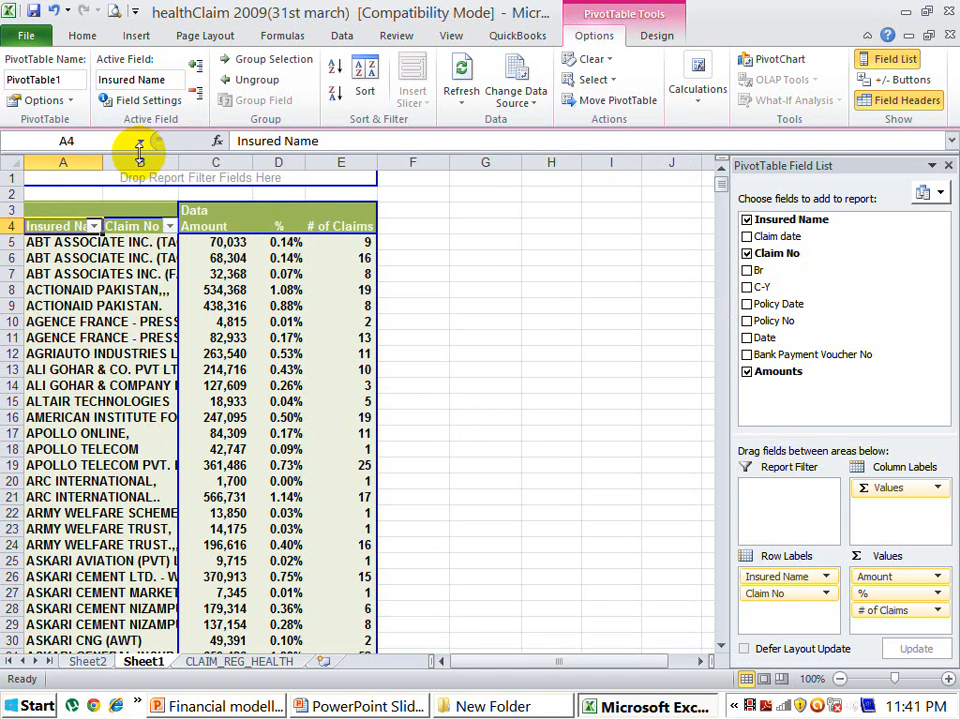
Step: Autofit column A to the insured names and check the Grand Total row at the end of the PivotTable
{"action": "double_click", "coordinate": [102, 157]}
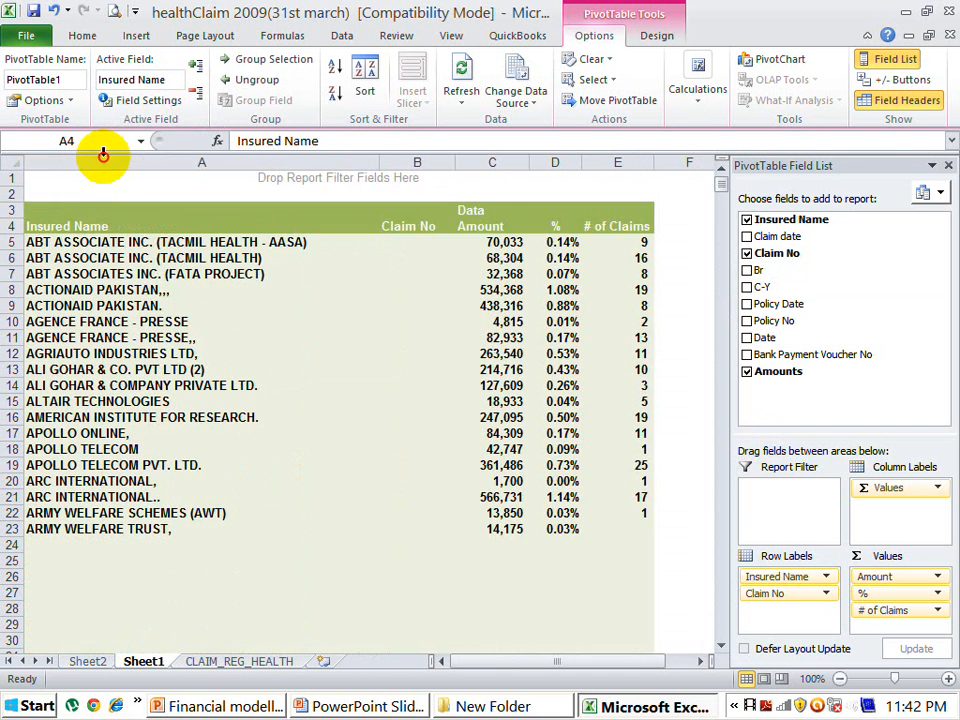
{"action": "left_click", "coordinate": [511, 271]}
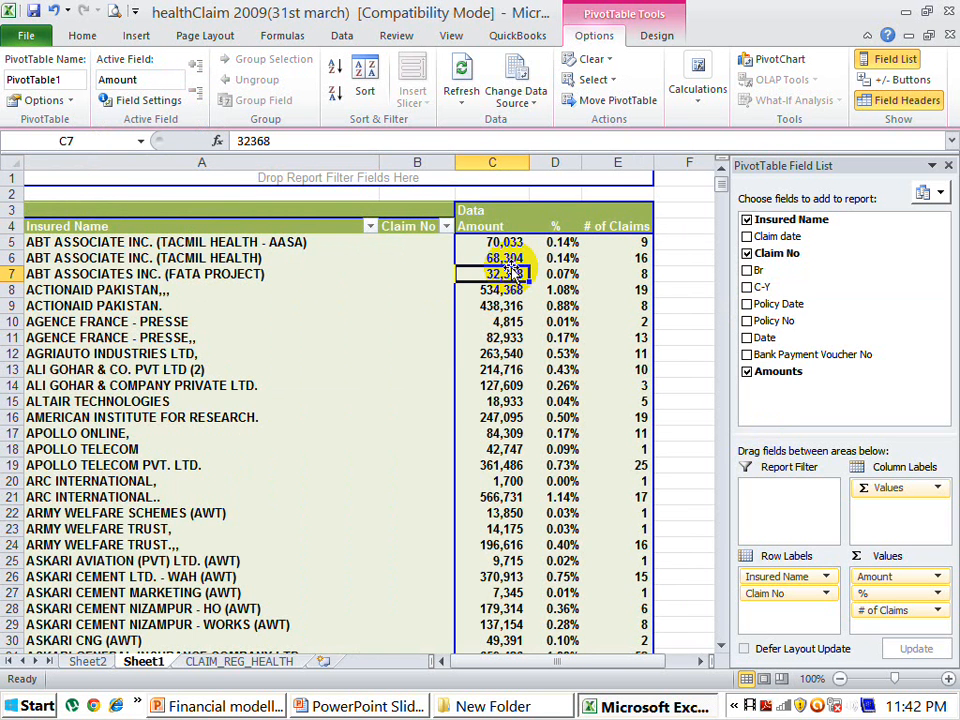
{"action": "key", "text": "Right"}
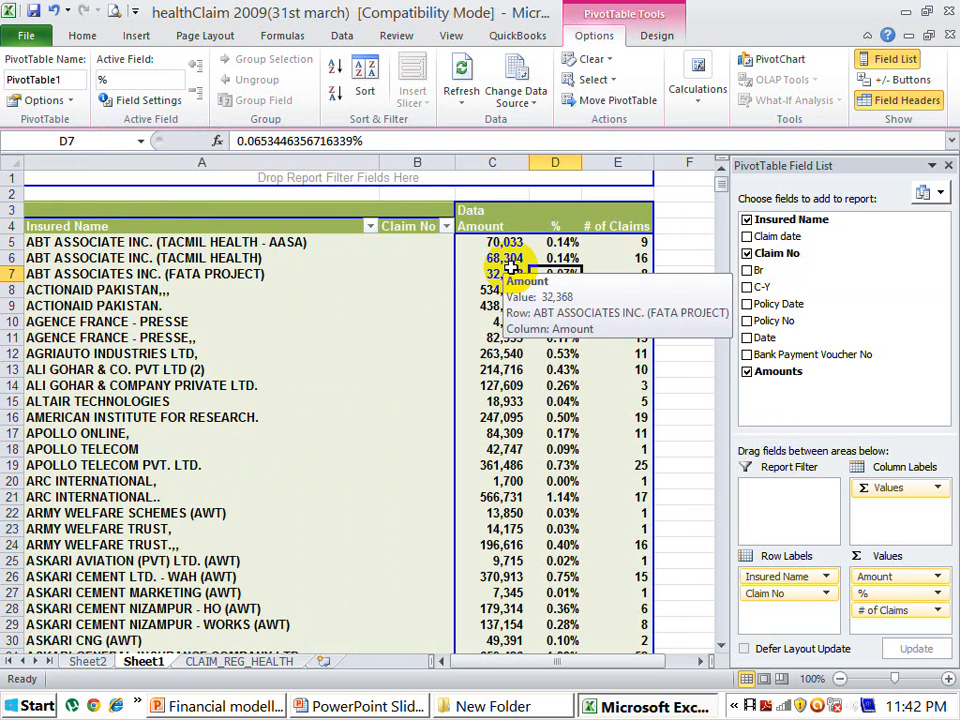
{"action": "key", "text": "ctrl+Down"}
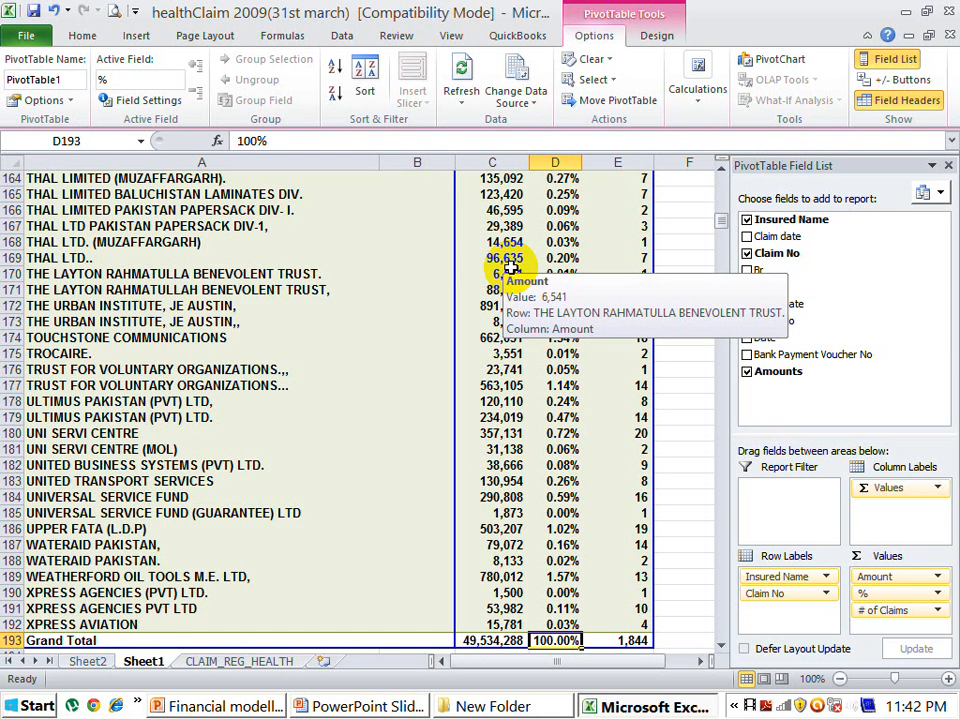
{"action": "key", "text": "ctrl+Up"}
{"action": "key", "text": "Left"}
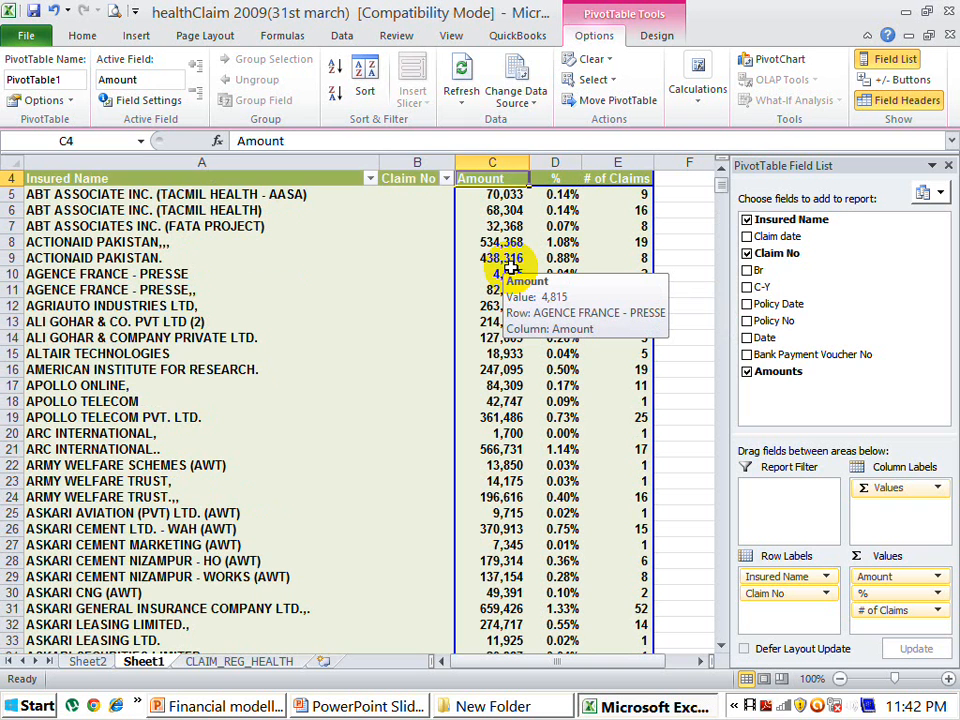
{"action": "key", "text": "Left"}
{"action": "key", "text": "Left"}
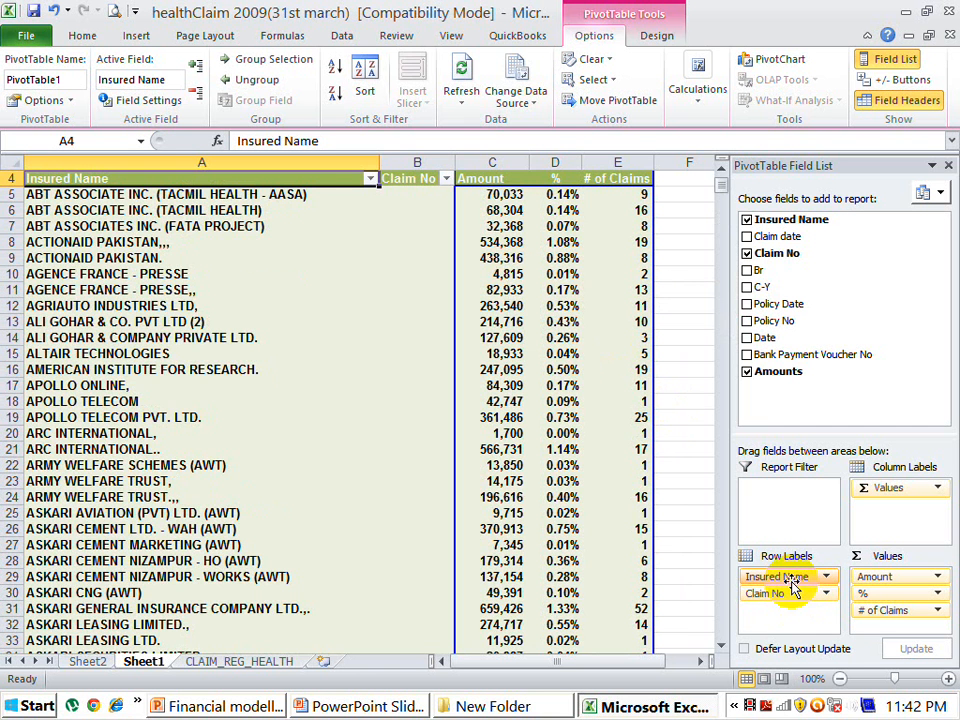
Step: Replace Insured Name and Claim No in the PivotTable's row labels with the Br field
{"action": "left_click_drag", "start_coordinate": [790, 580], "coordinate": [791, 337]}
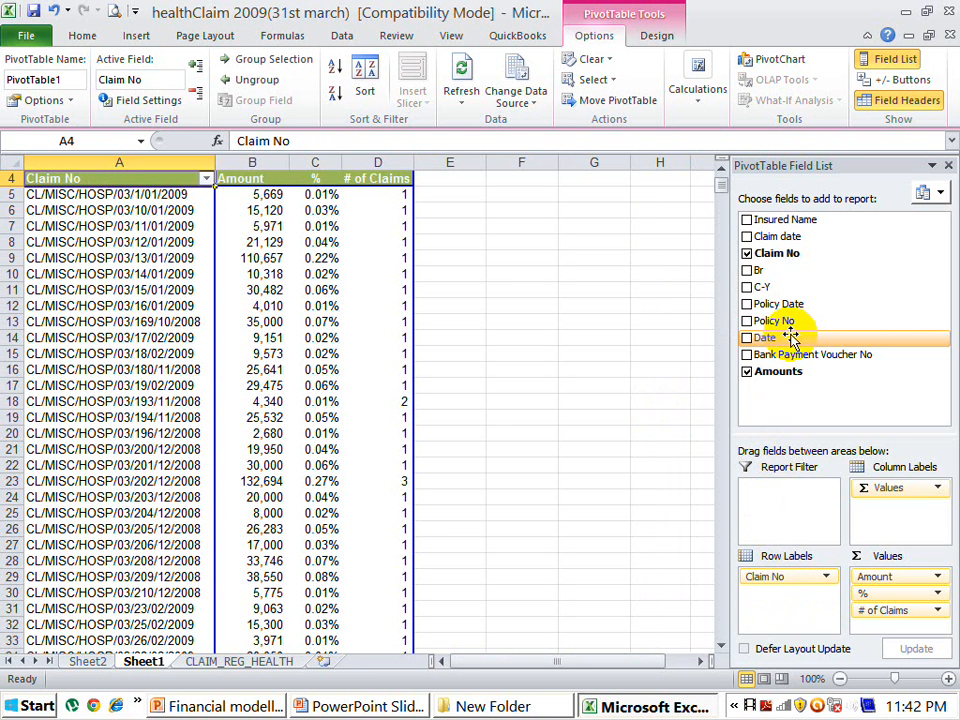
{"action": "left_click", "coordinate": [748, 271]}
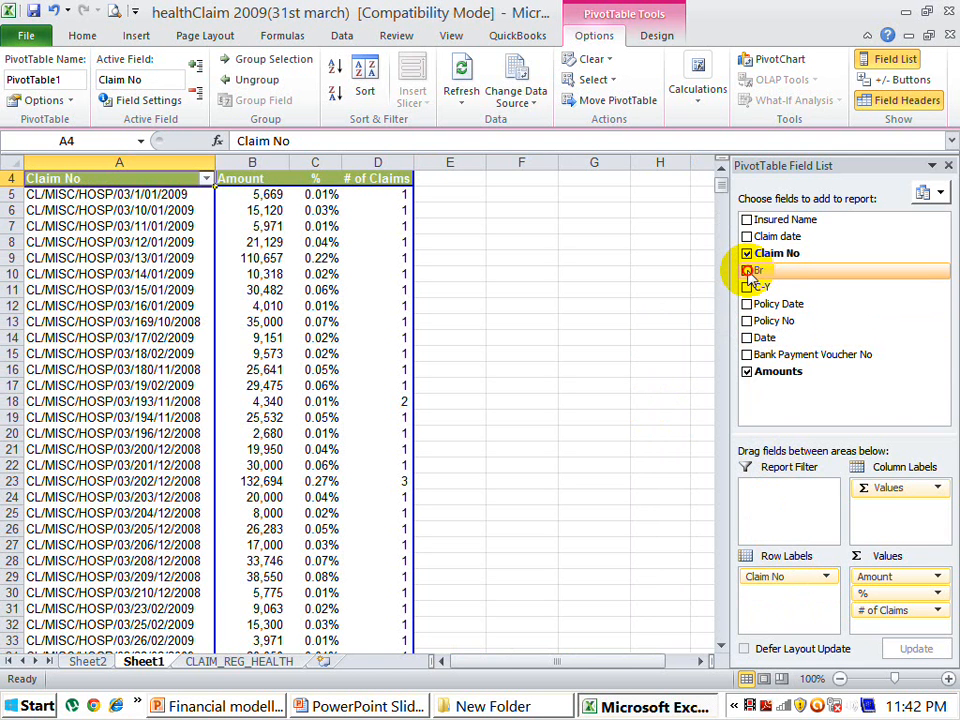
{"action": "left_click_drag", "start_coordinate": [750, 277], "coordinate": [761, 574]}
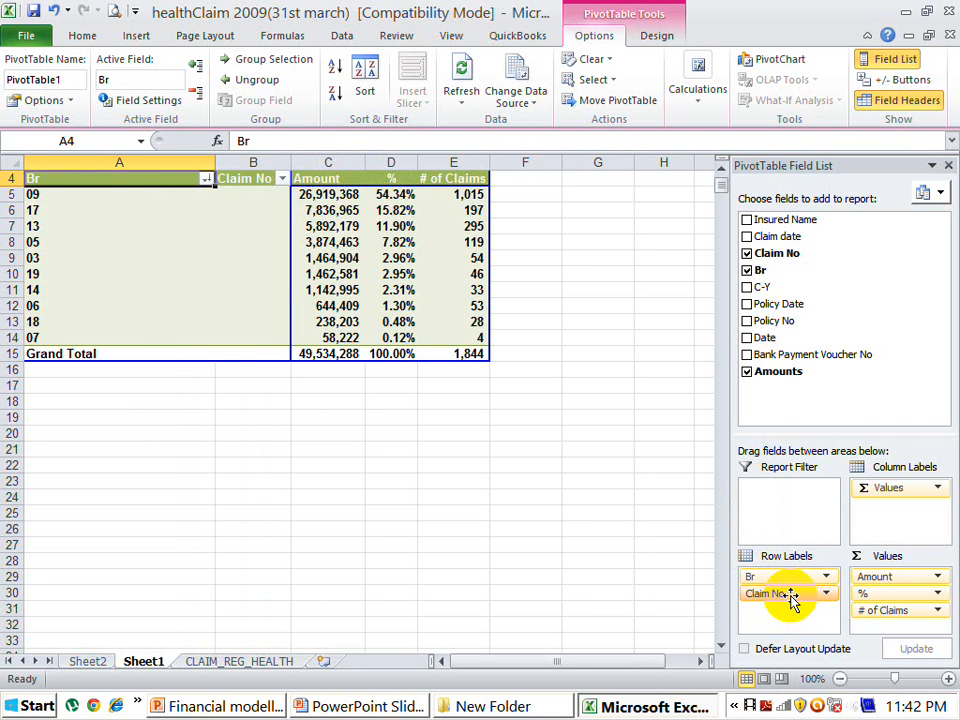
{"action": "left_click_drag", "start_coordinate": [790, 597], "coordinate": [793, 369]}
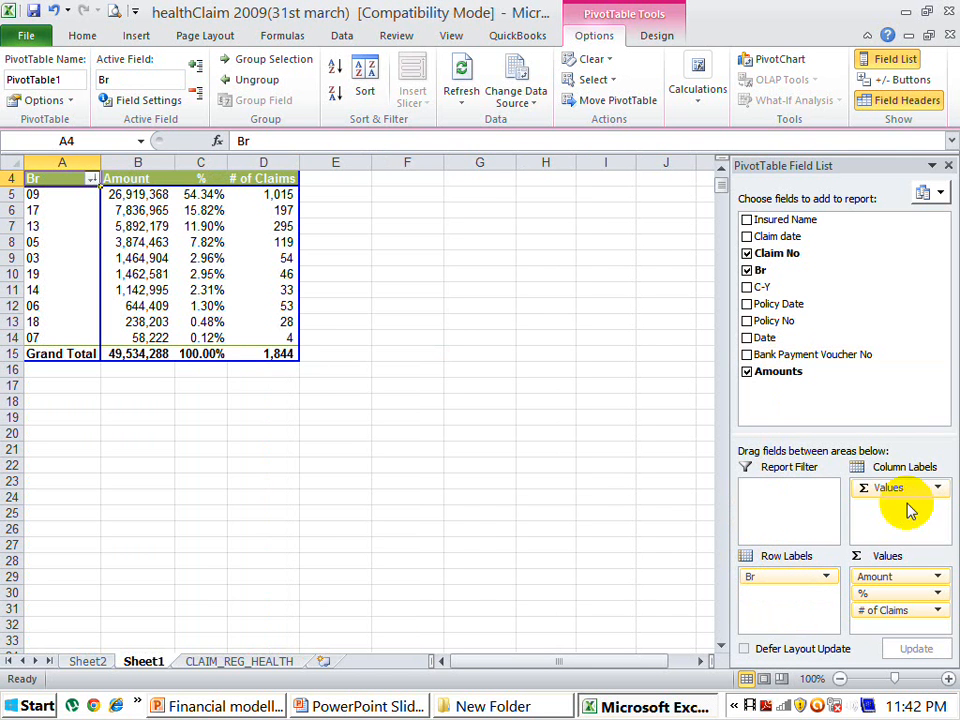
Step: Remove % and Amount from the PivotTable values and add C-Y as the column label field
{"action": "left_click_drag", "start_coordinate": [899, 595], "coordinate": [841, 375]}
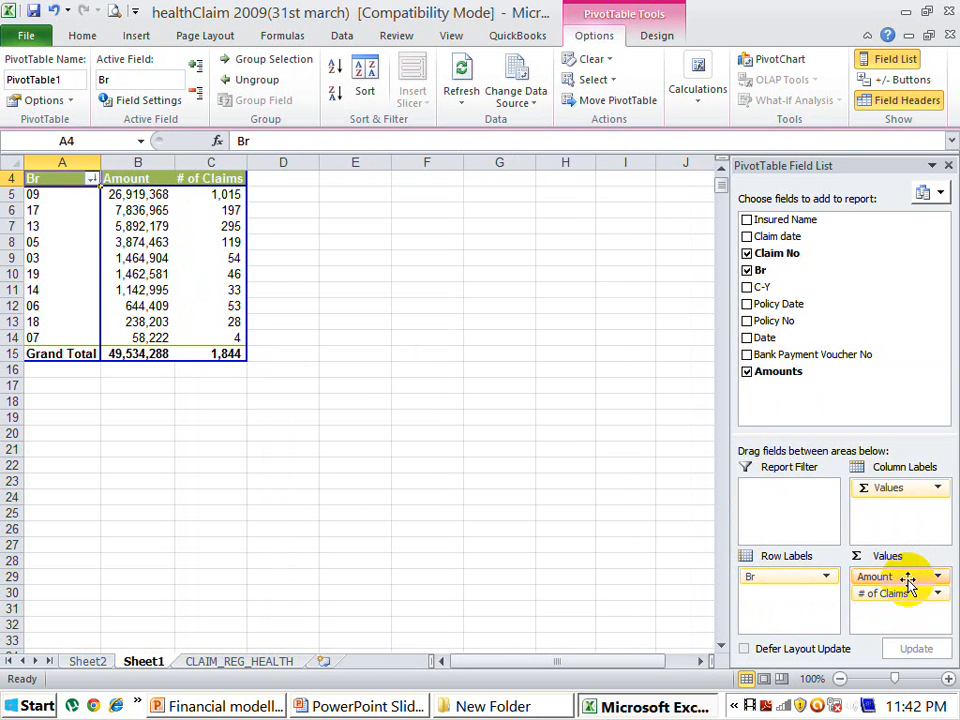
{"action": "left_click_drag", "start_coordinate": [907, 580], "coordinate": [813, 363]}
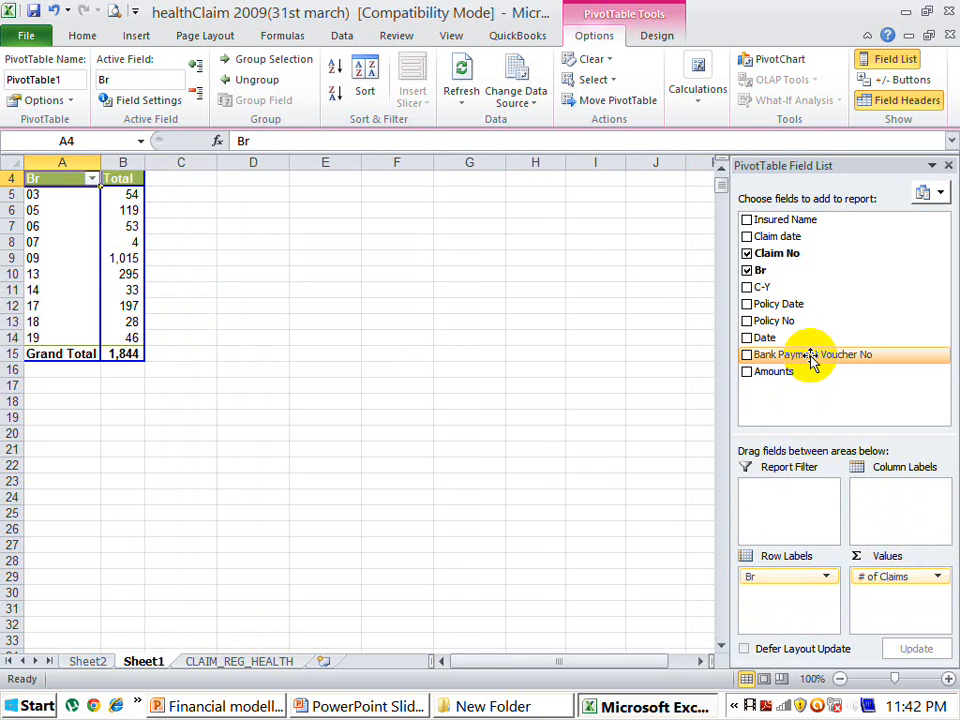
{"action": "left_click", "coordinate": [747, 287]}
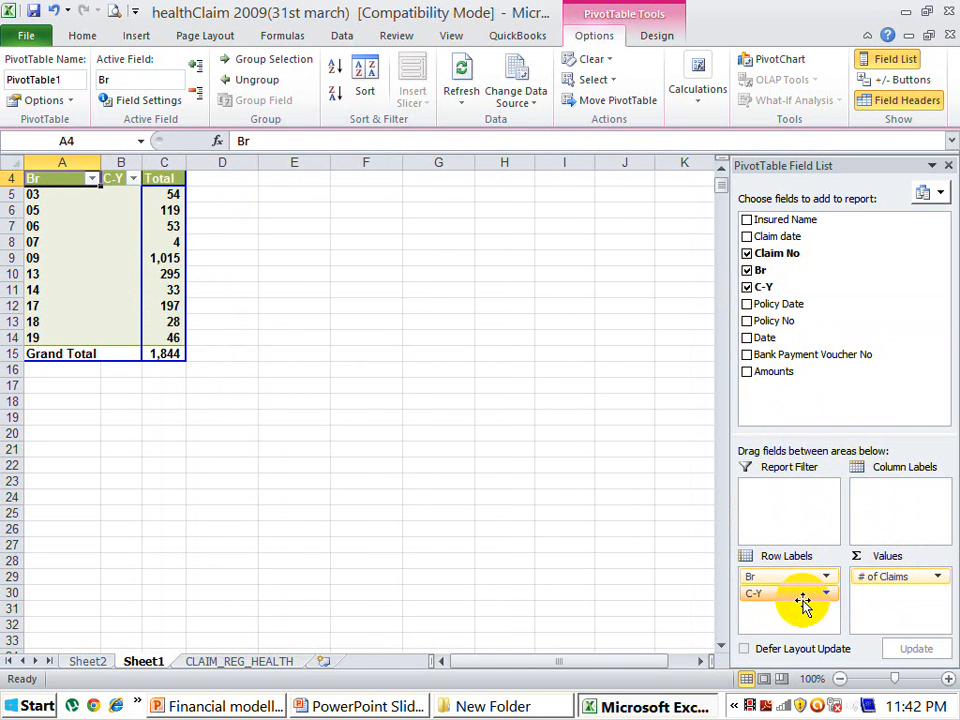
{"action": "left_click_drag", "start_coordinate": [803, 600], "coordinate": [885, 482]}
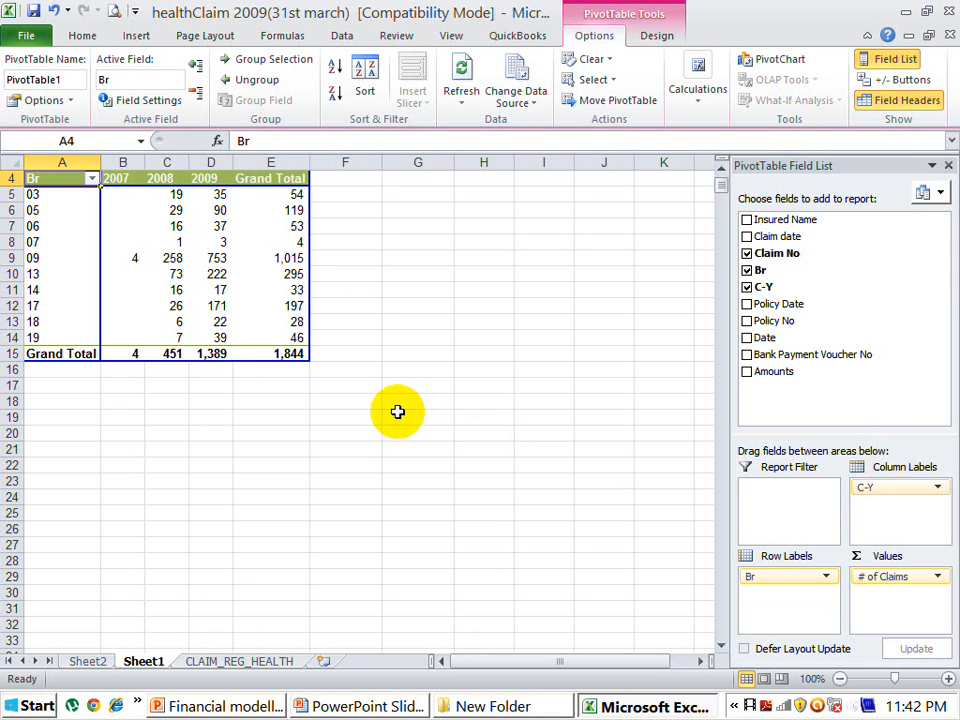
Step: Set the Br field's subtotals to Custom with the Sum function, leaving all branches included in its filter
{"action": "left_click", "coordinate": [91, 178]}
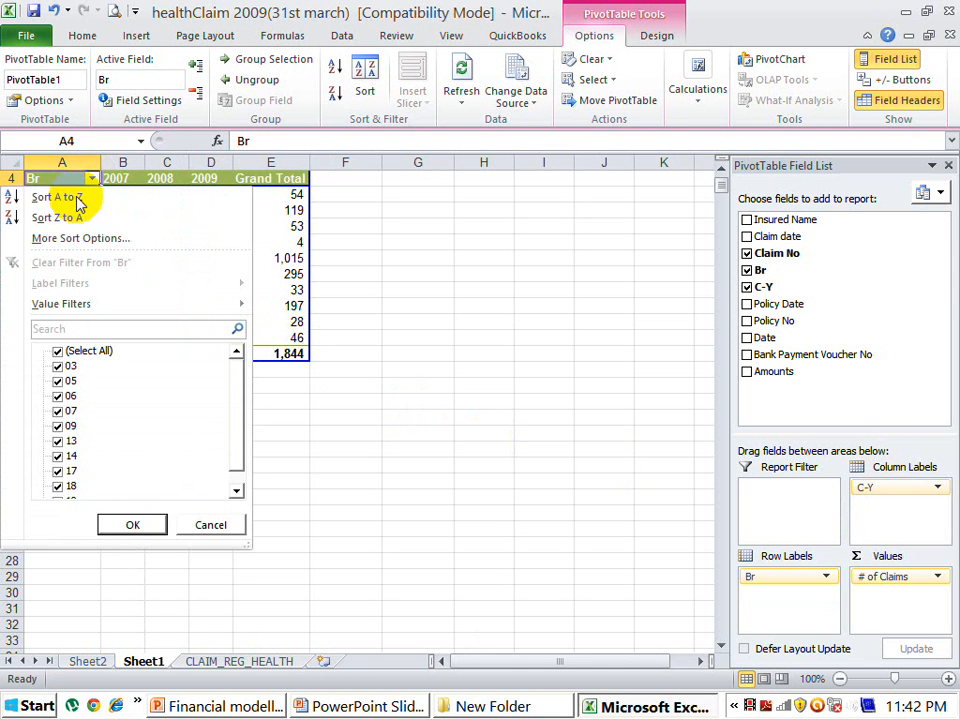
{"action": "left_click", "coordinate": [133, 525]}
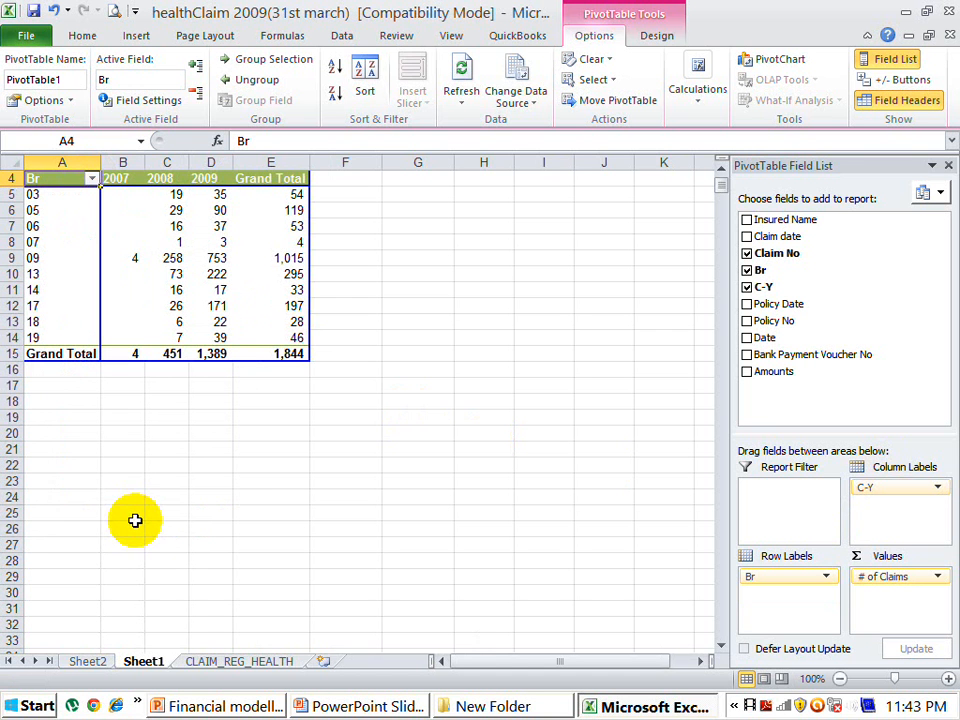
{"action": "double_click", "coordinate": [59, 186]}
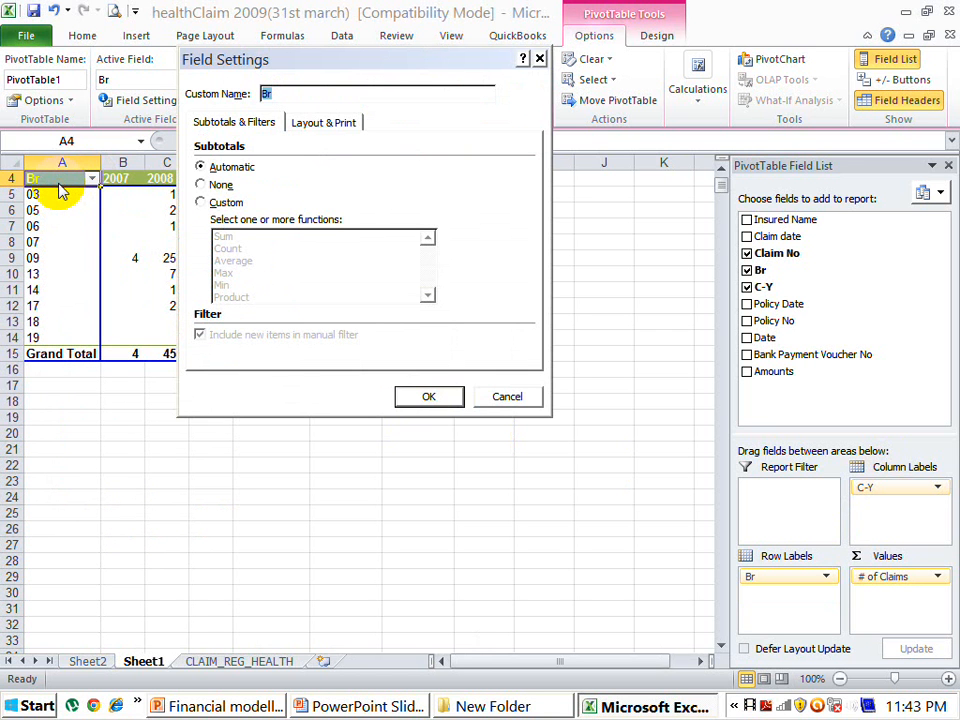
{"action": "left_click", "coordinate": [212, 202]}
{"action": "left_click", "coordinate": [222, 238]}
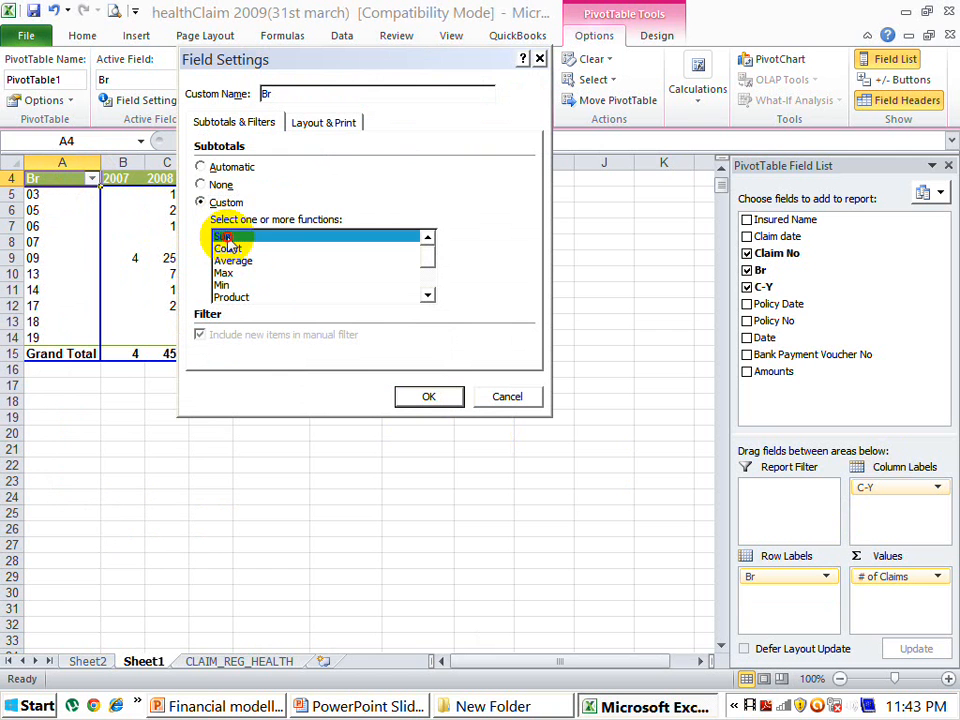
{"action": "left_click", "coordinate": [421, 399]}
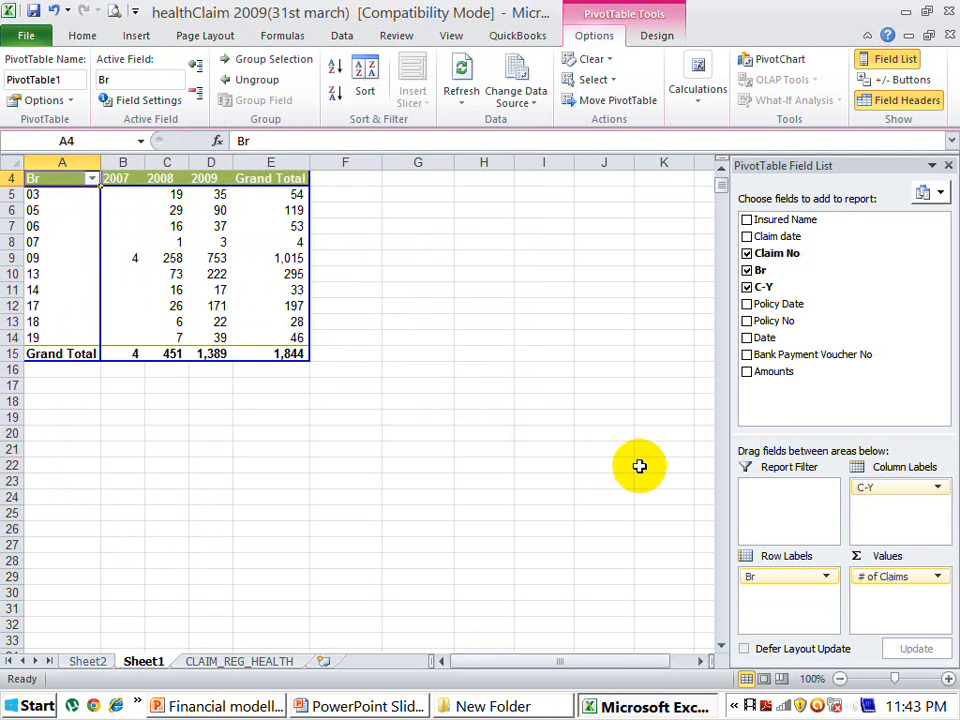
Step: Try to summarize the # of Claims value field by Sum instead of Count
{"action": "left_click", "coordinate": [893, 580]}
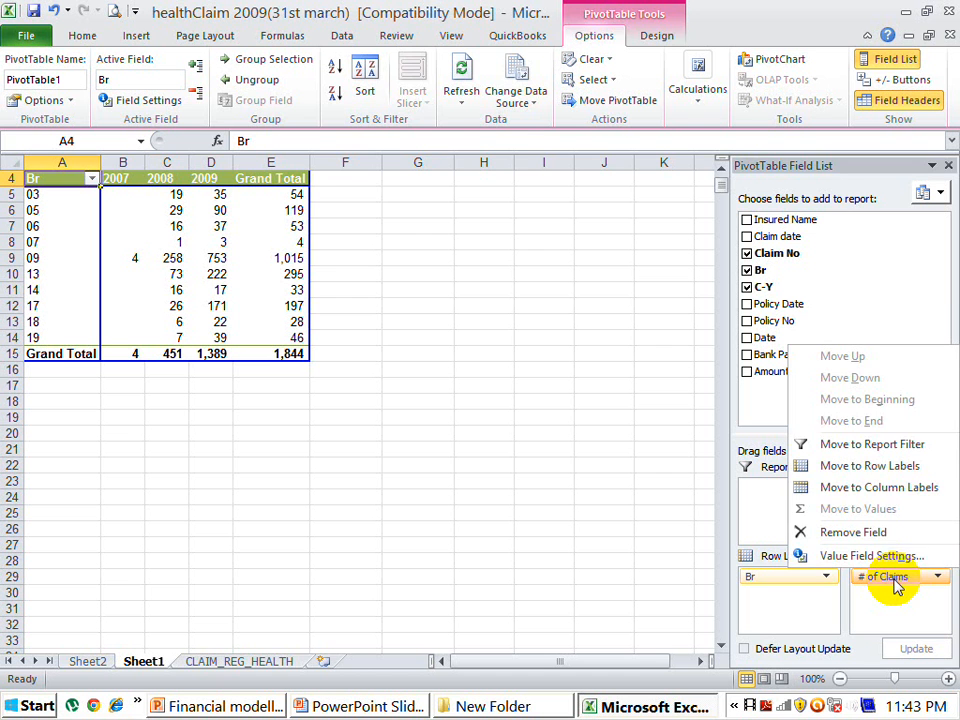
{"action": "left_click", "coordinate": [887, 556]}
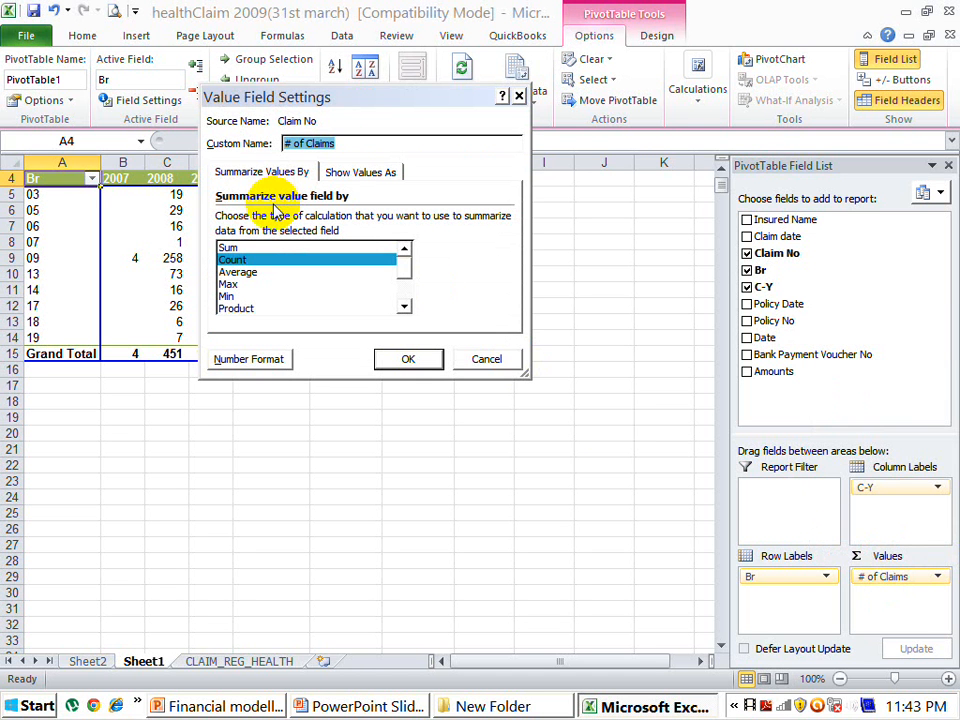
{"action": "left_click", "coordinate": [240, 248]}
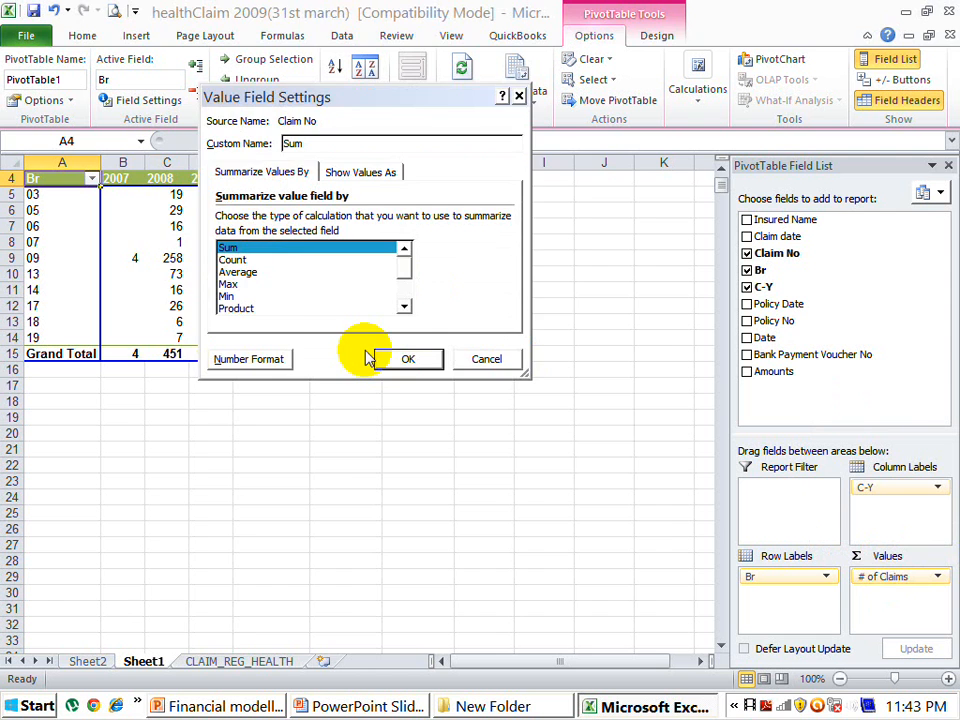
{"action": "left_click", "coordinate": [402, 356]}
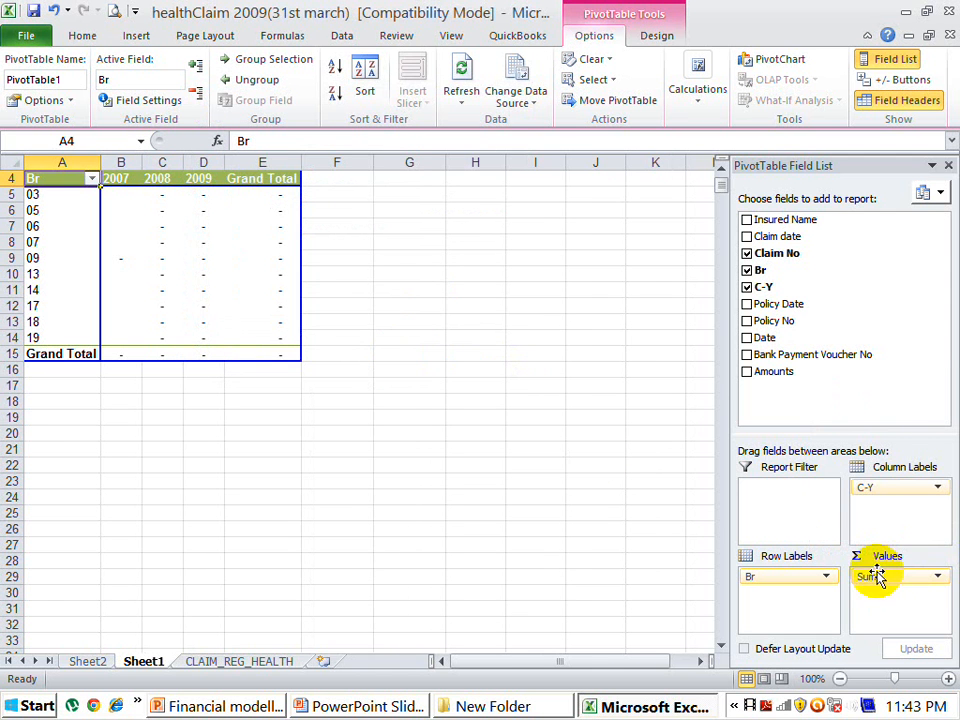
Step: Clear the PivotTable's value fields and use Sum of Amounts as the only value
{"action": "left_click", "coordinate": [748, 373]}
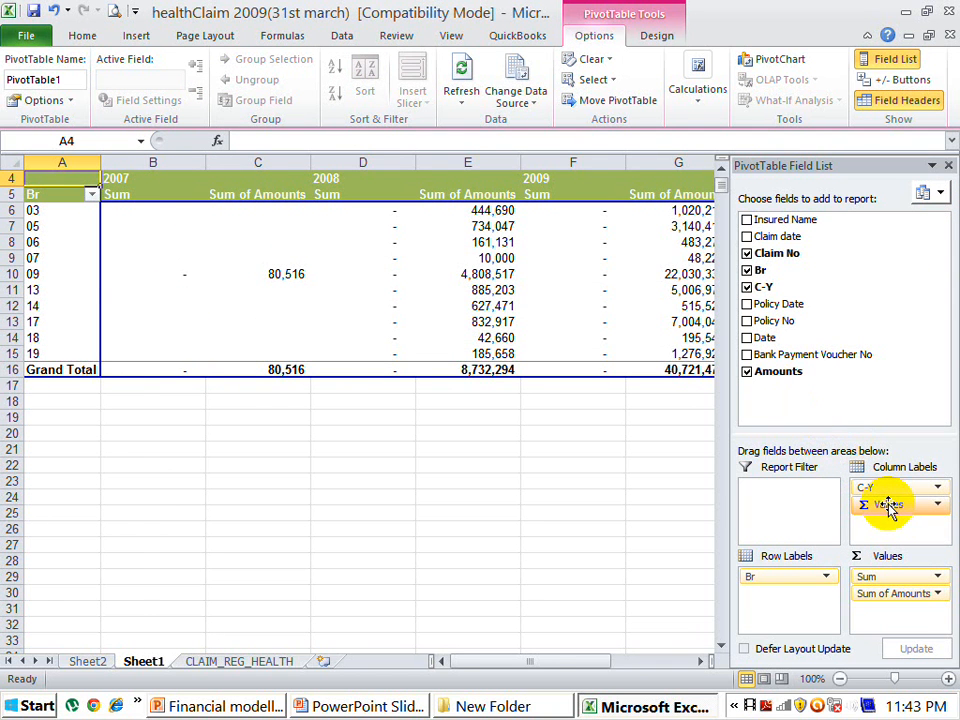
{"action": "left_click_drag", "start_coordinate": [889, 507], "coordinate": [830, 344]}
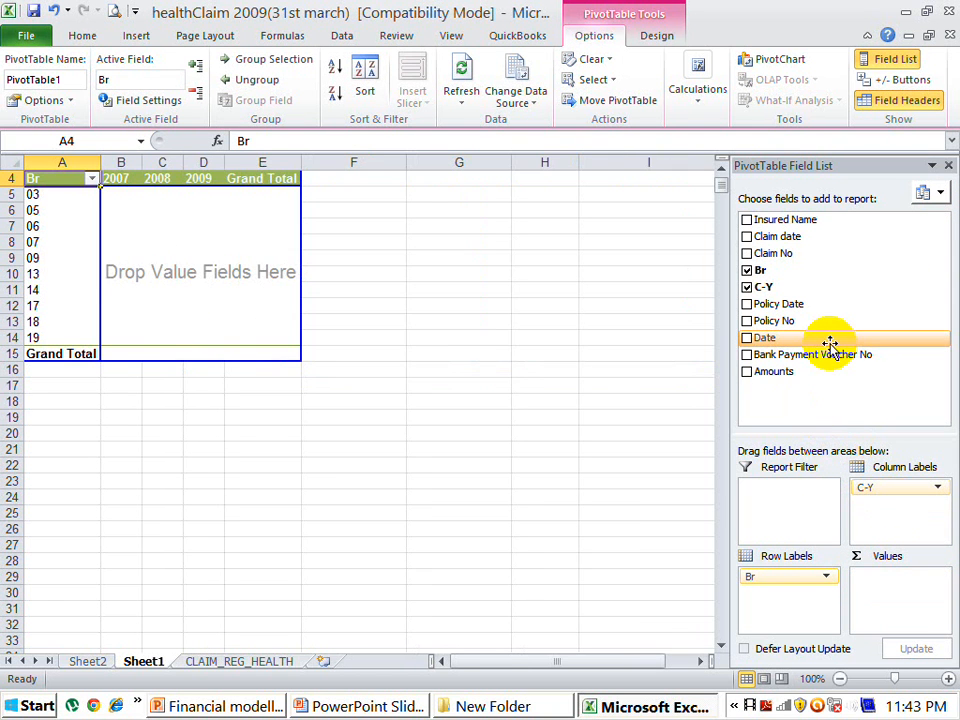
{"action": "left_click", "coordinate": [747, 372]}
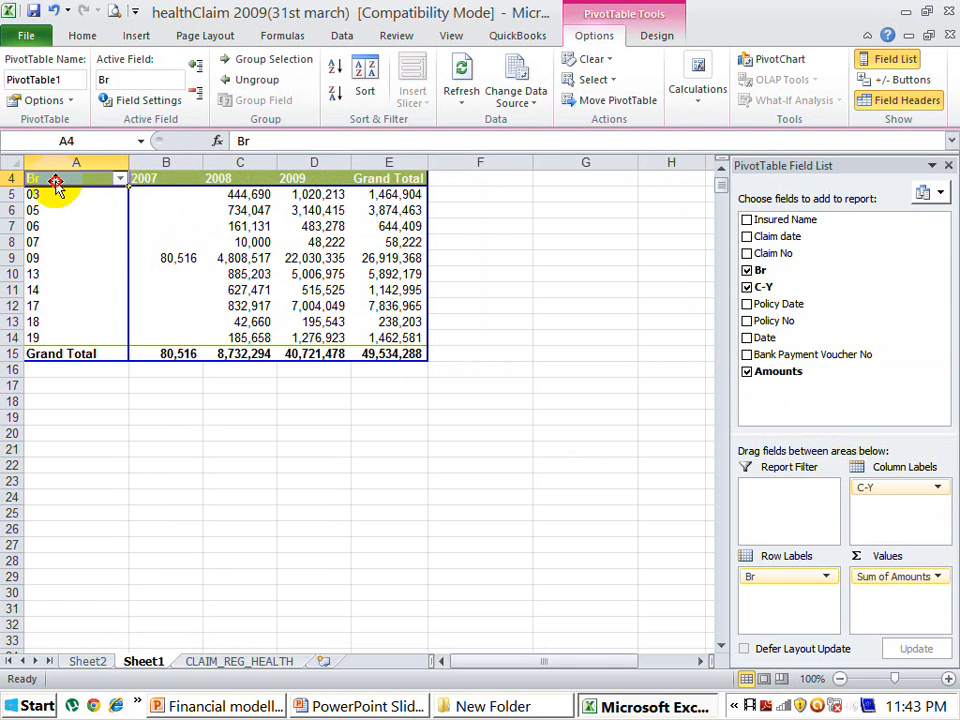
Step: Set the PivotTable options to show 0 for empty cells
{"action": "left_click", "coordinate": [66, 102]}
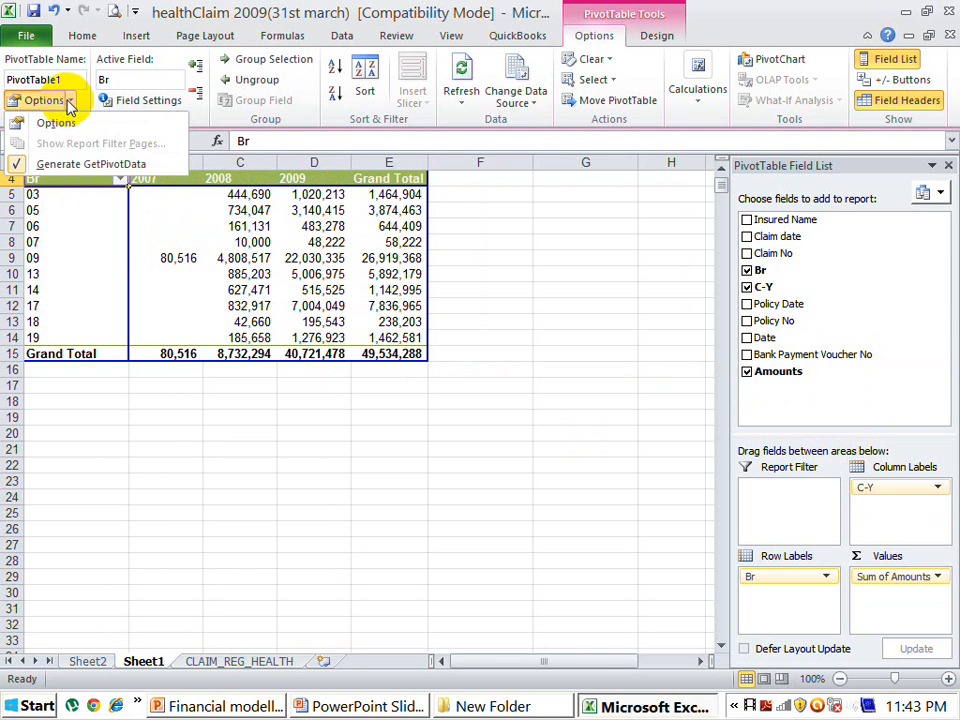
{"action": "left_click", "coordinate": [57, 124]}
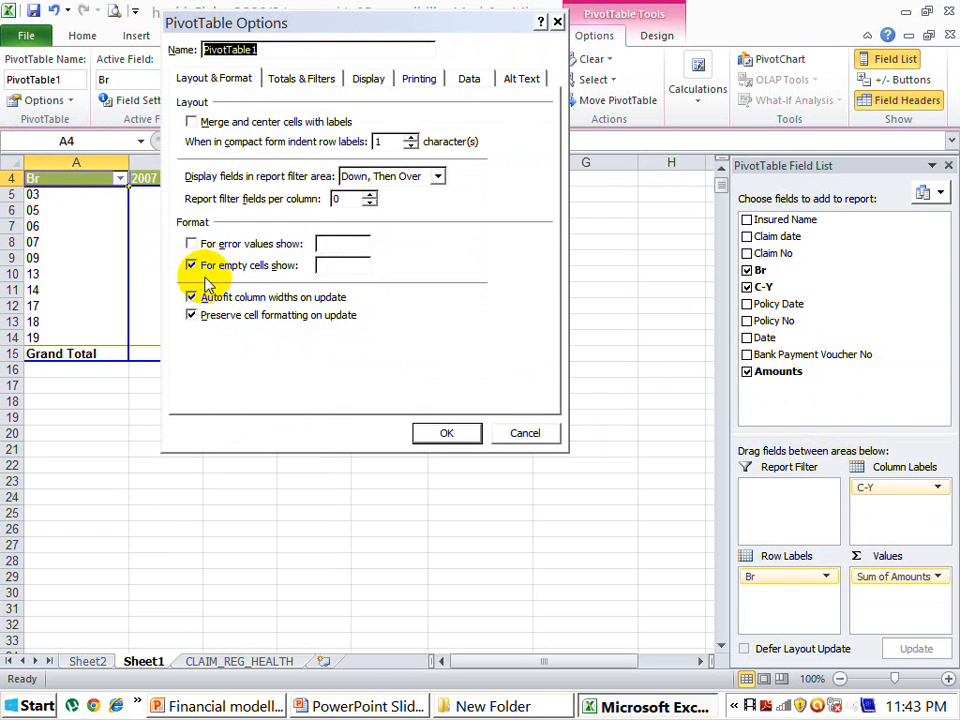
{"action": "left_click", "coordinate": [343, 268]}
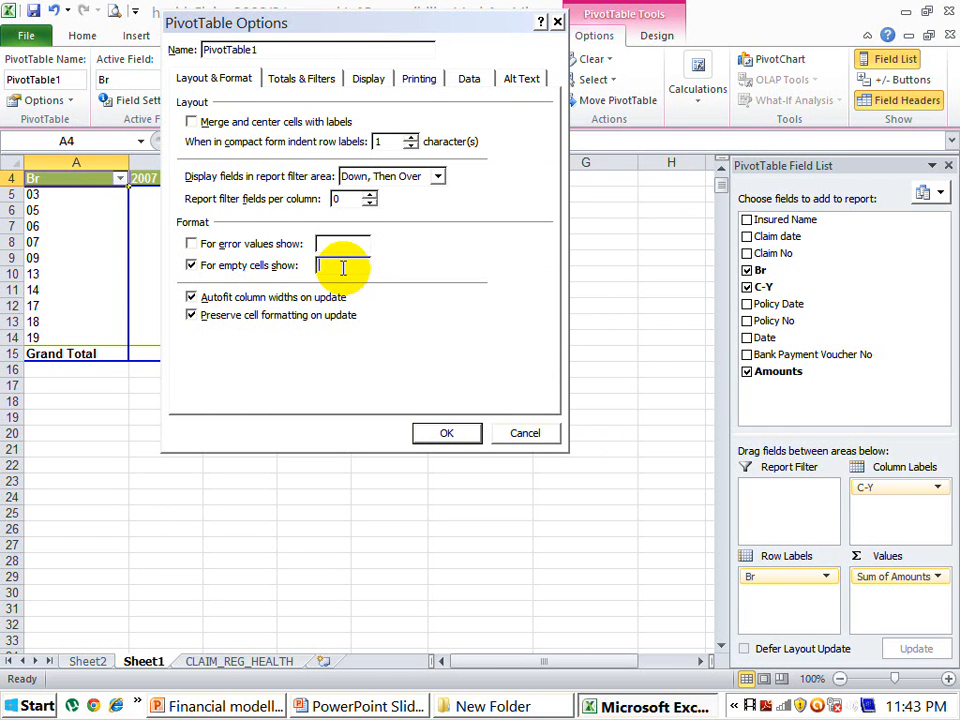
{"action": "type", "text": "0"}
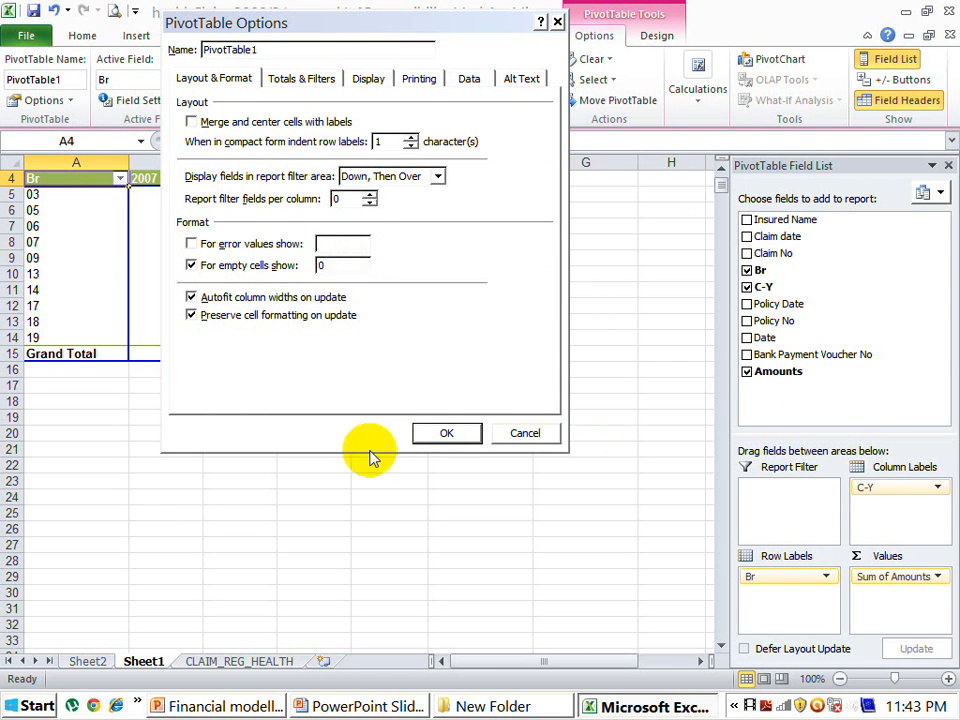
{"action": "left_click", "coordinate": [437, 431]}
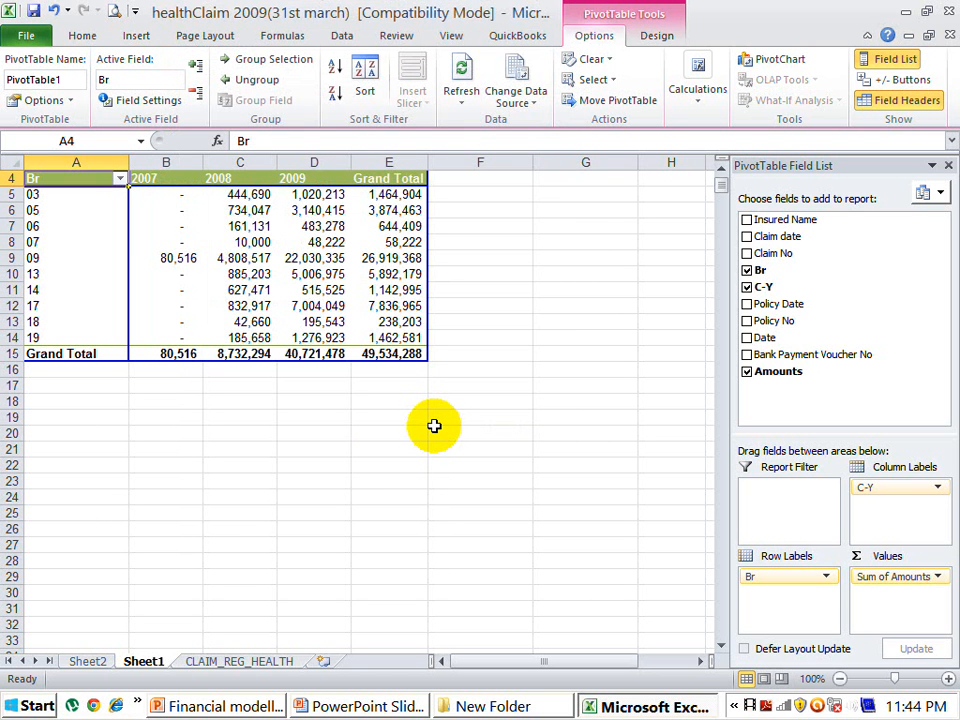
Step: Format the PivotTable's columns B to E in Comma Style with no decimal places
{"action": "left_click", "coordinate": [184, 161]}
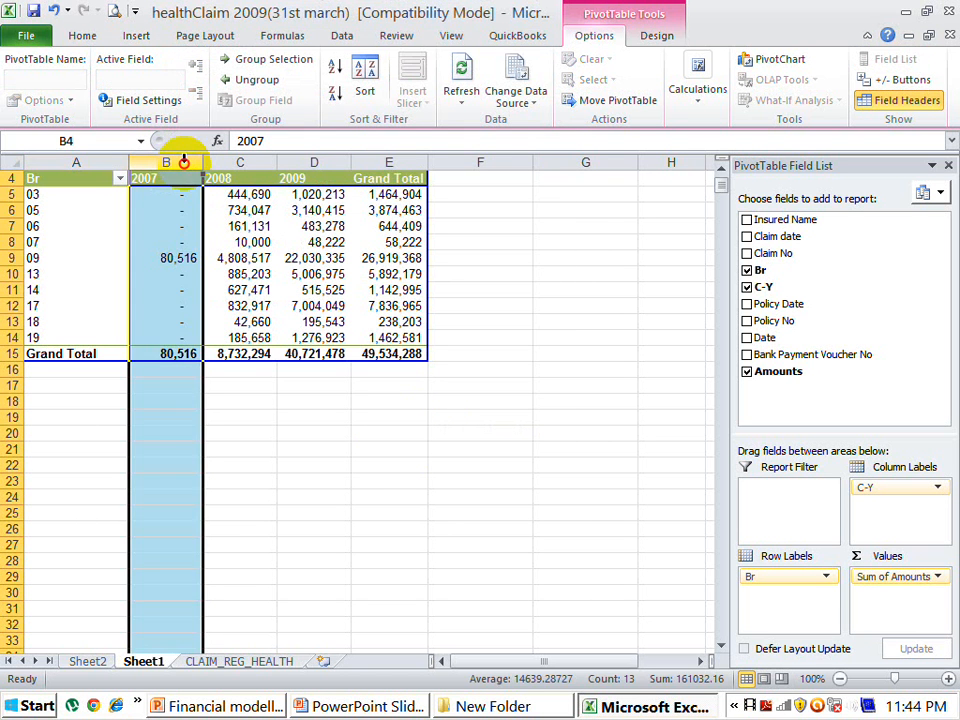
{"action": "left_click_drag", "start_coordinate": [184, 161], "coordinate": [366, 165]}
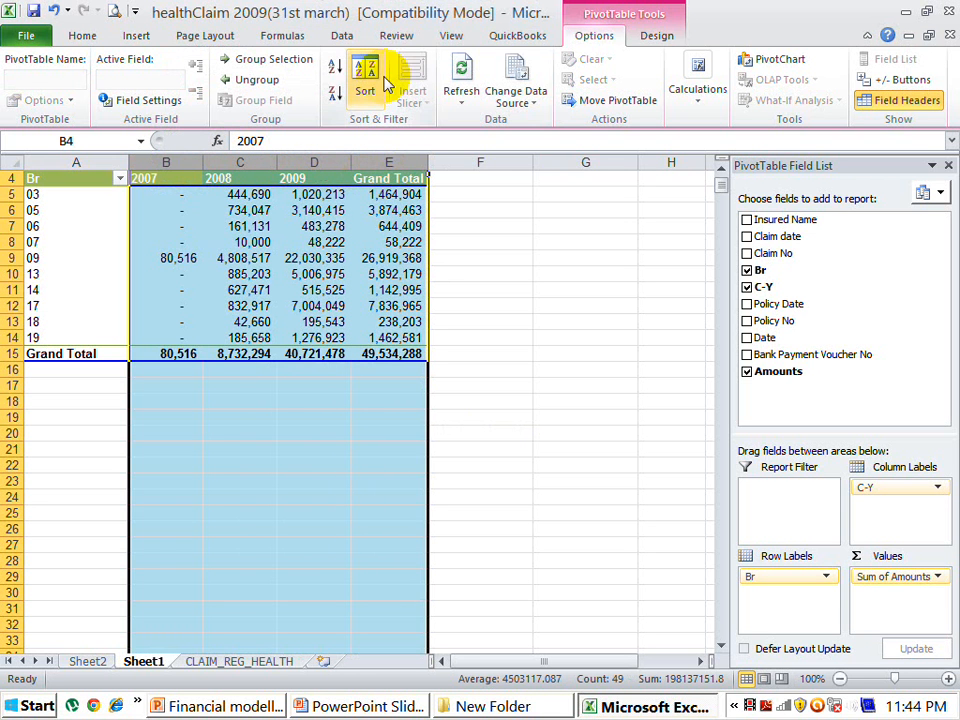
{"action": "left_click", "coordinate": [84, 36]}
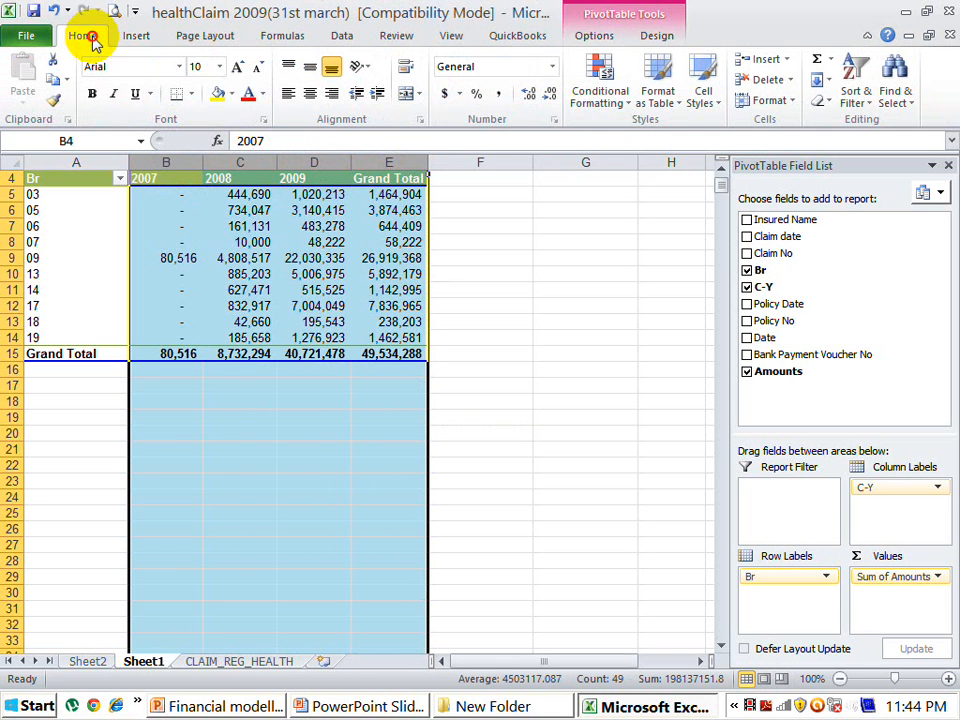
{"action": "left_click", "coordinate": [498, 95]}
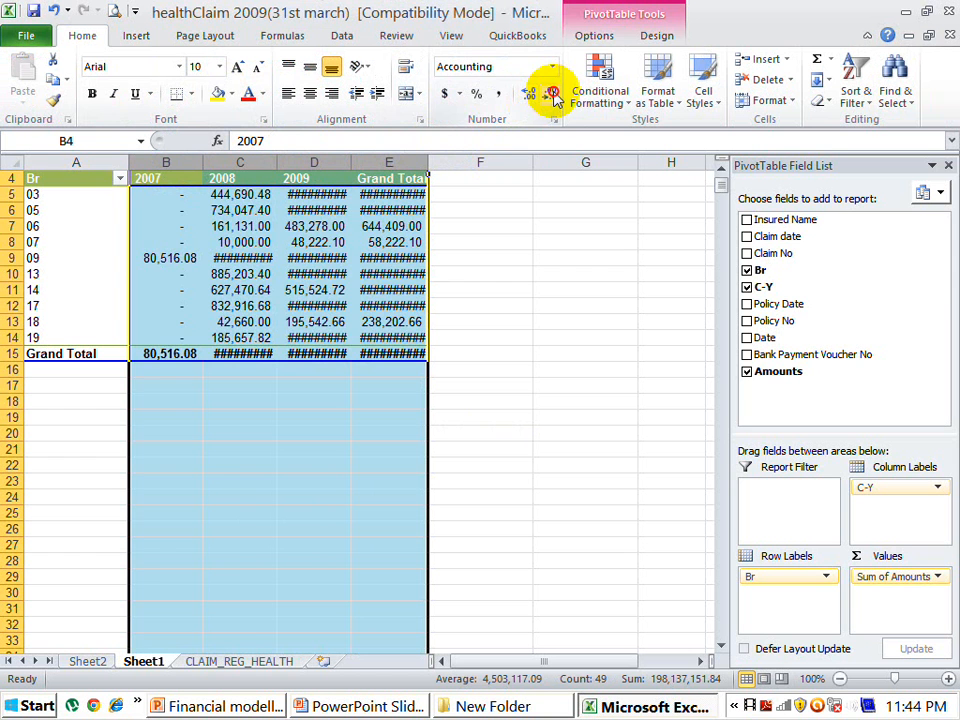
{"action": "left_click", "coordinate": [550, 94]}
{"action": "left_click", "coordinate": [550, 94]}
{"action": "left_click", "coordinate": [514, 264]}
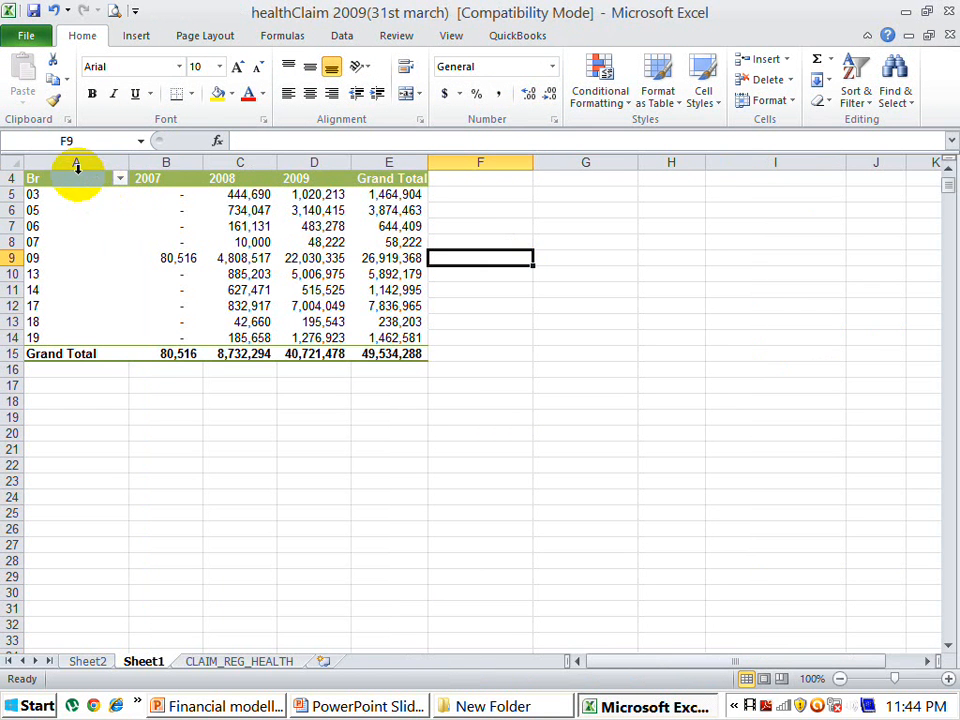
Step: Insert a clustered column PivotChart from the PivotTable and reposition it over the sheet, covering the table's lower rows
{"action": "left_click", "coordinate": [72, 176]}
{"action": "left_click", "coordinate": [67, 181]}
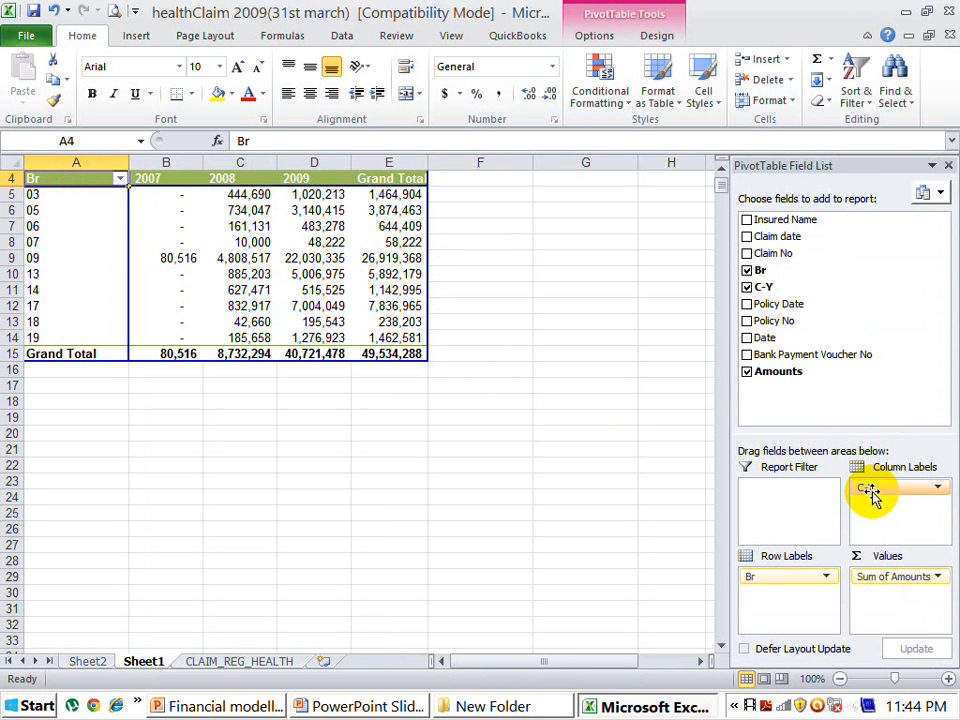
{"action": "left_click", "coordinate": [595, 37]}
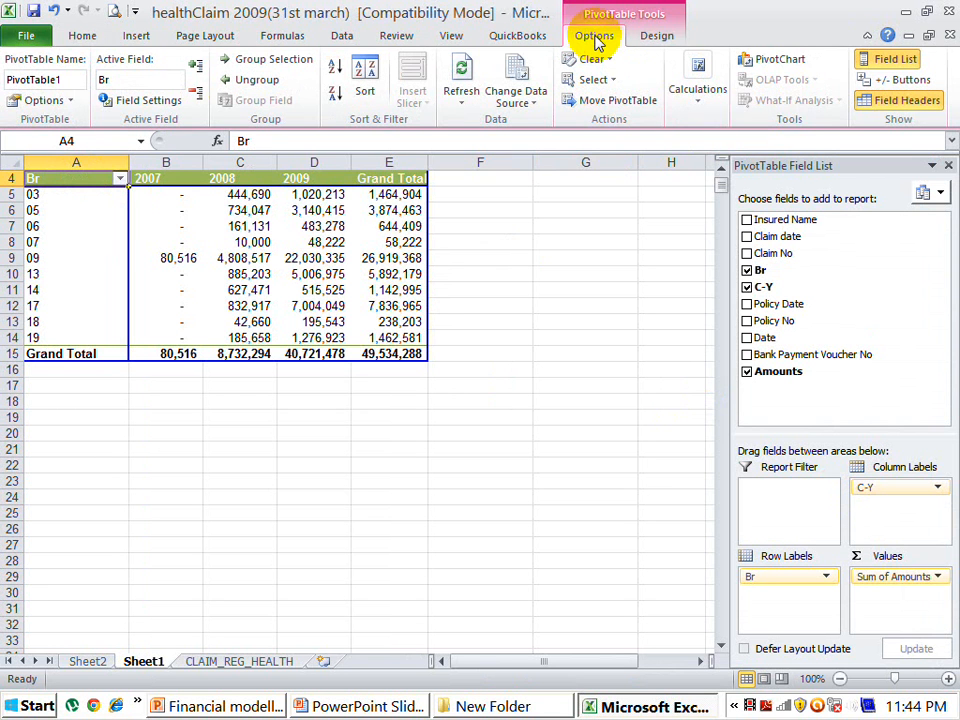
{"action": "left_click", "coordinate": [787, 60]}
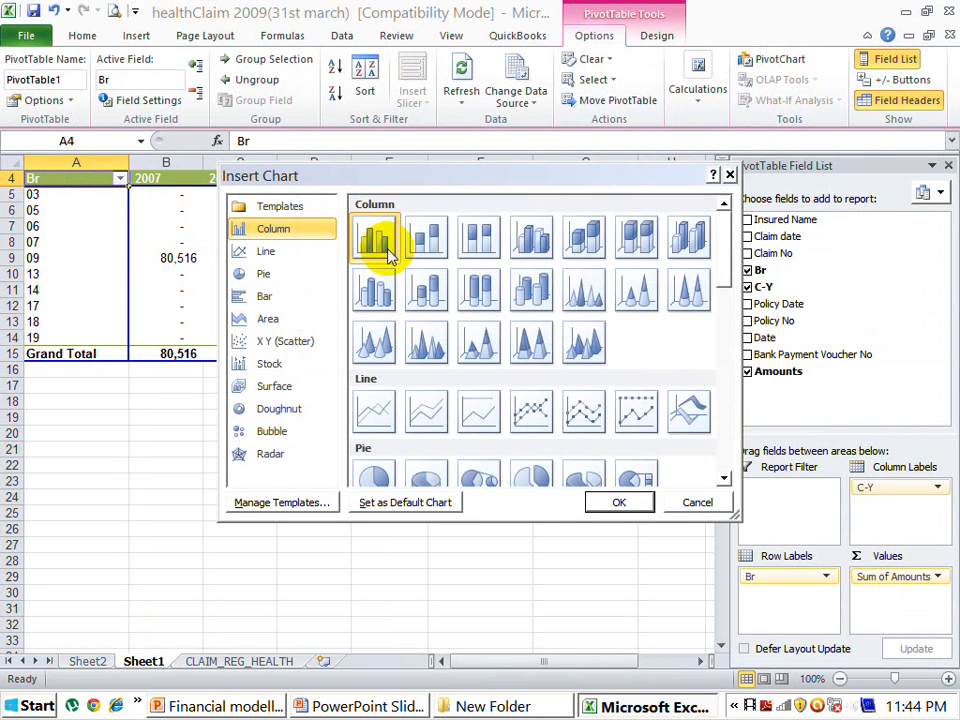
{"action": "left_click", "coordinate": [616, 501]}
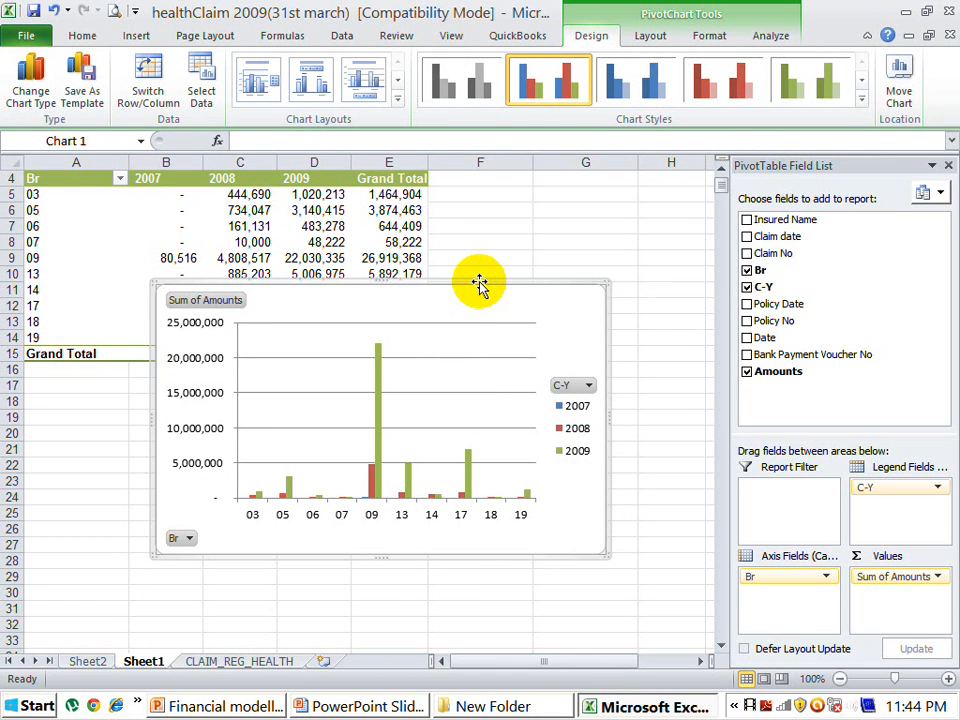
{"action": "left_click_drag", "start_coordinate": [548, 262], "coordinate": [554, 268]}
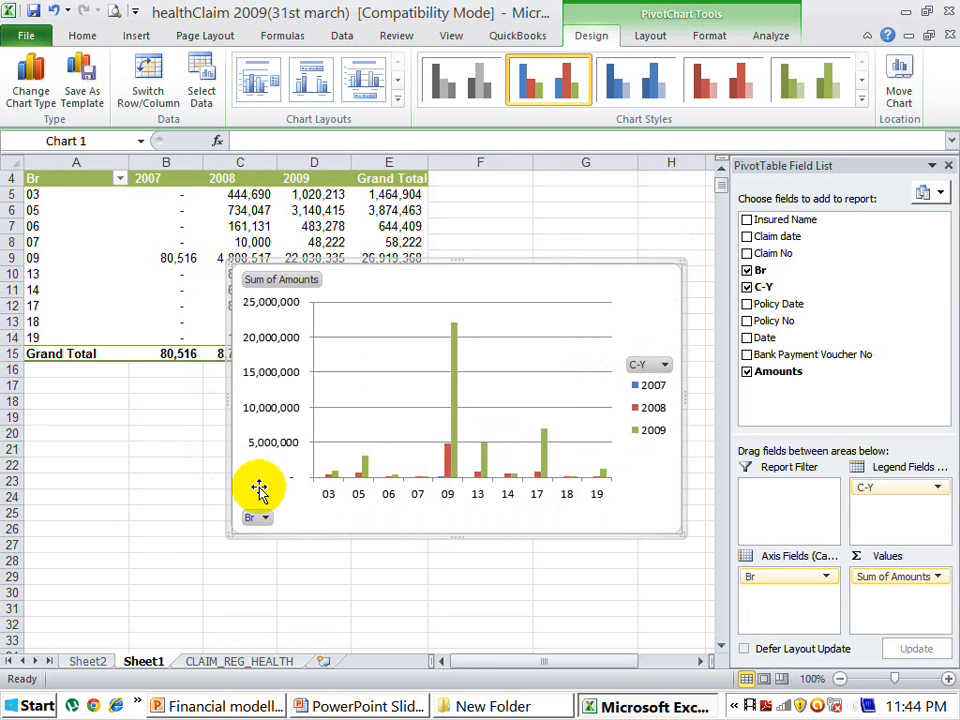
Step: Try Switch Row/Column on the PivotChart, directly and in its data source settings, returning each time to branches on the axis and years as series
{"action": "left_click", "coordinate": [150, 92]}
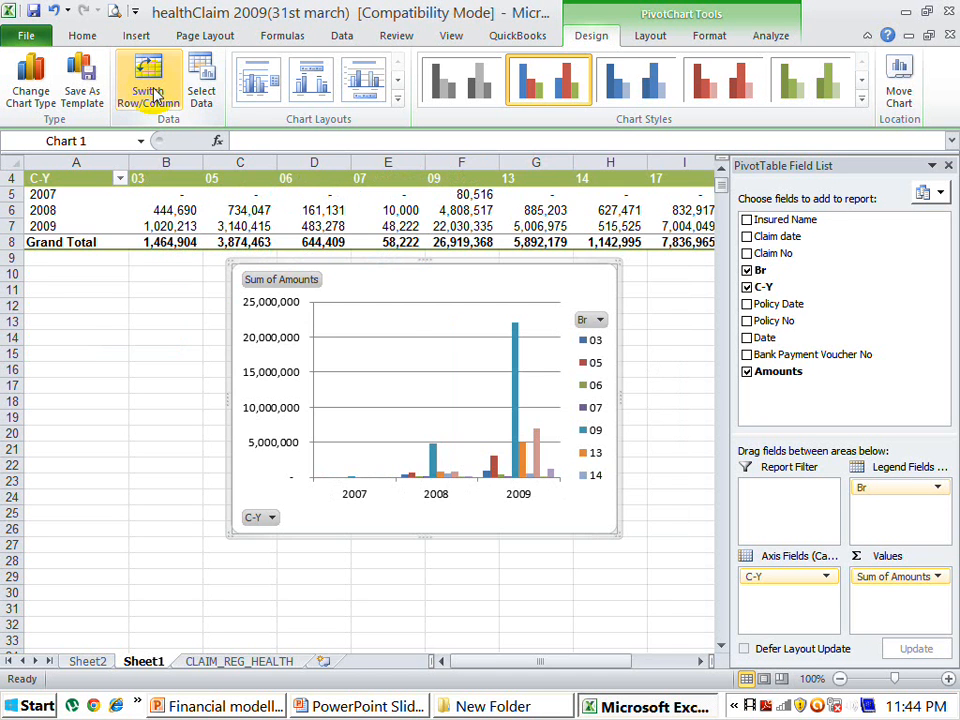
{"action": "left_click", "coordinate": [150, 92]}
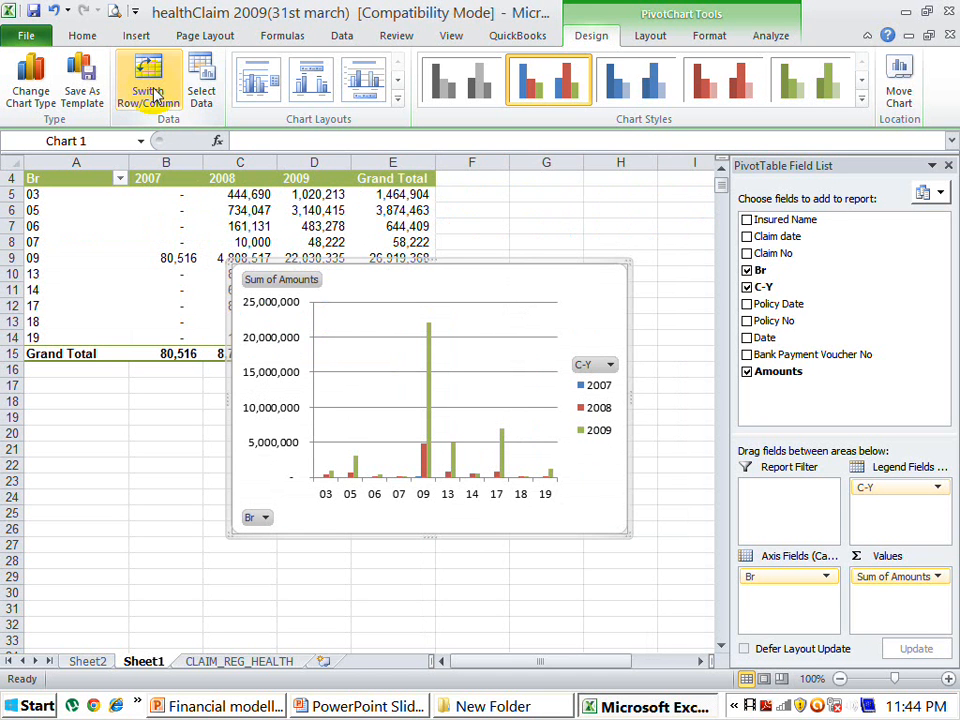
{"action": "left_click", "coordinate": [202, 96]}
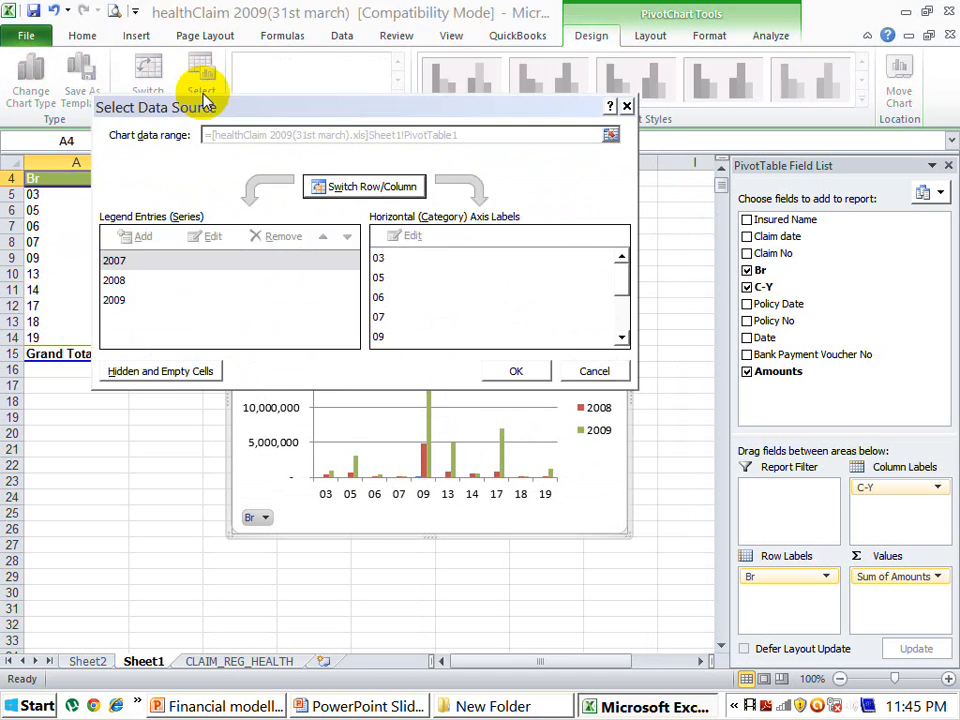
{"action": "left_click", "coordinate": [362, 187]}
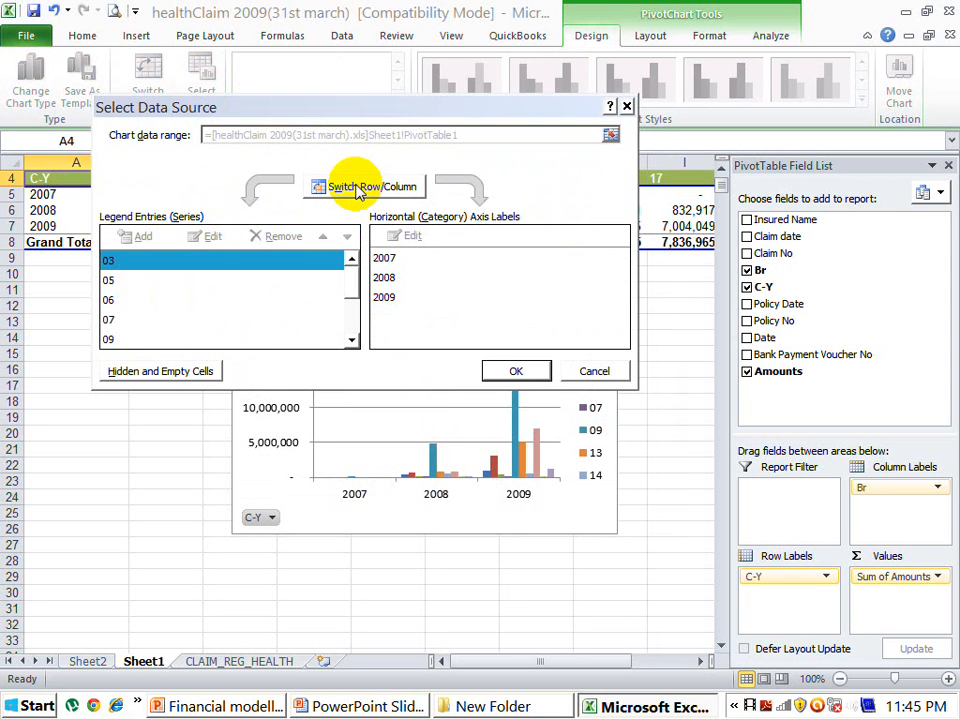
{"action": "left_click", "coordinate": [393, 300]}
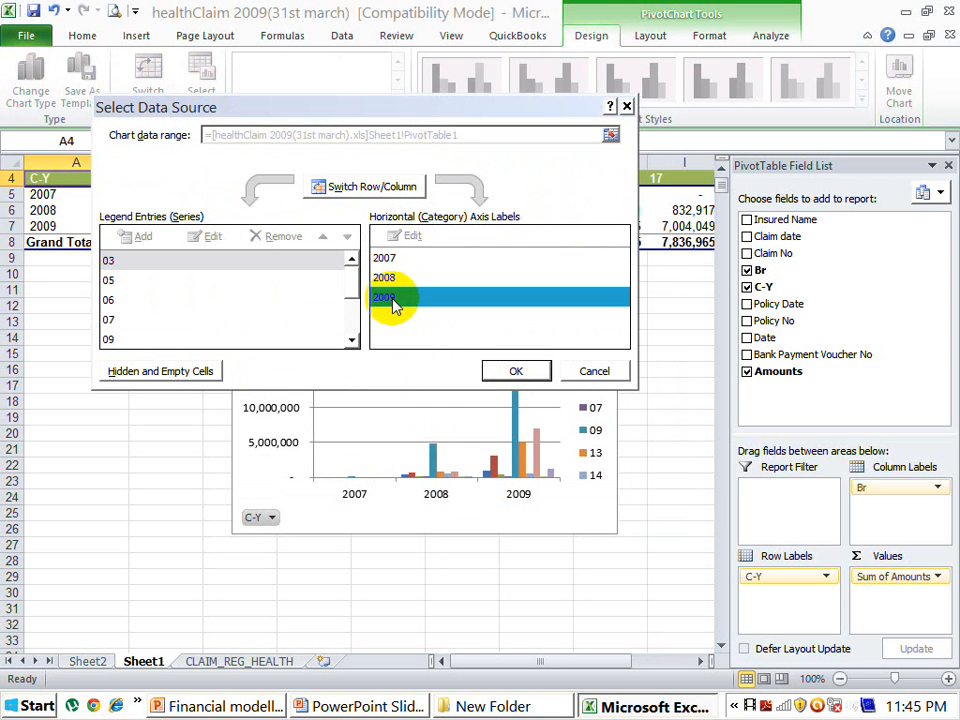
{"action": "left_click", "coordinate": [388, 280]}
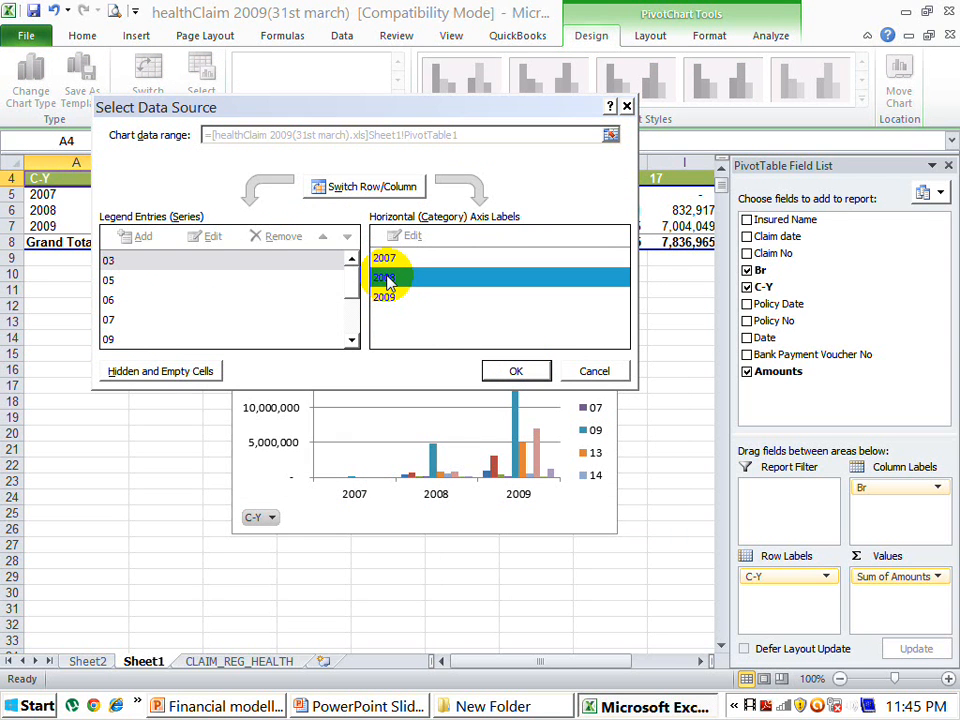
{"action": "left_click", "coordinate": [387, 260]}
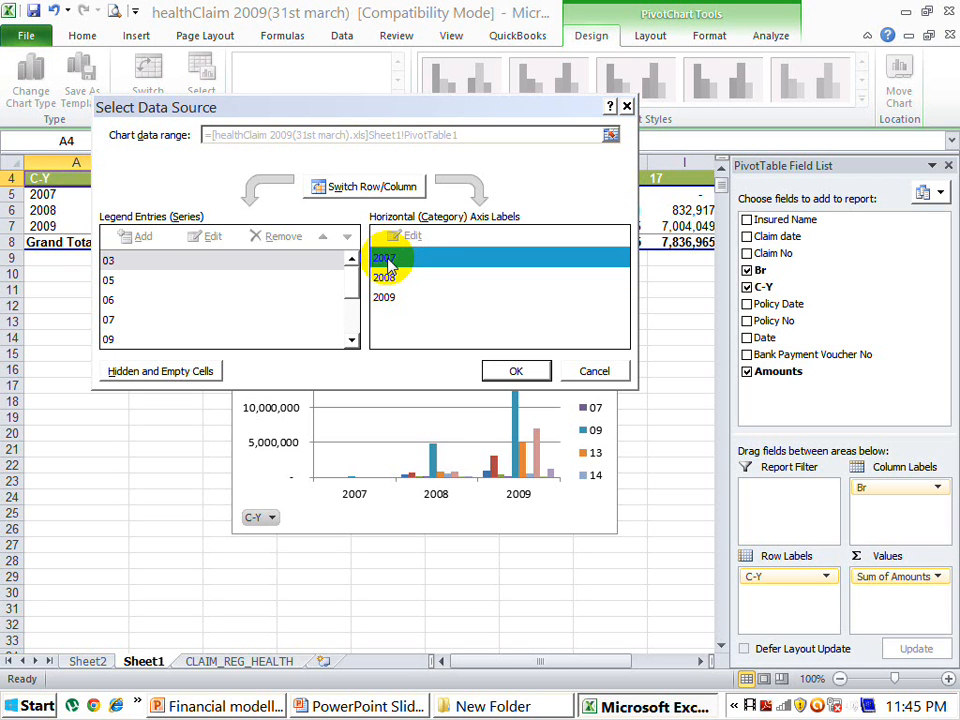
{"action": "left_click", "coordinate": [373, 190]}
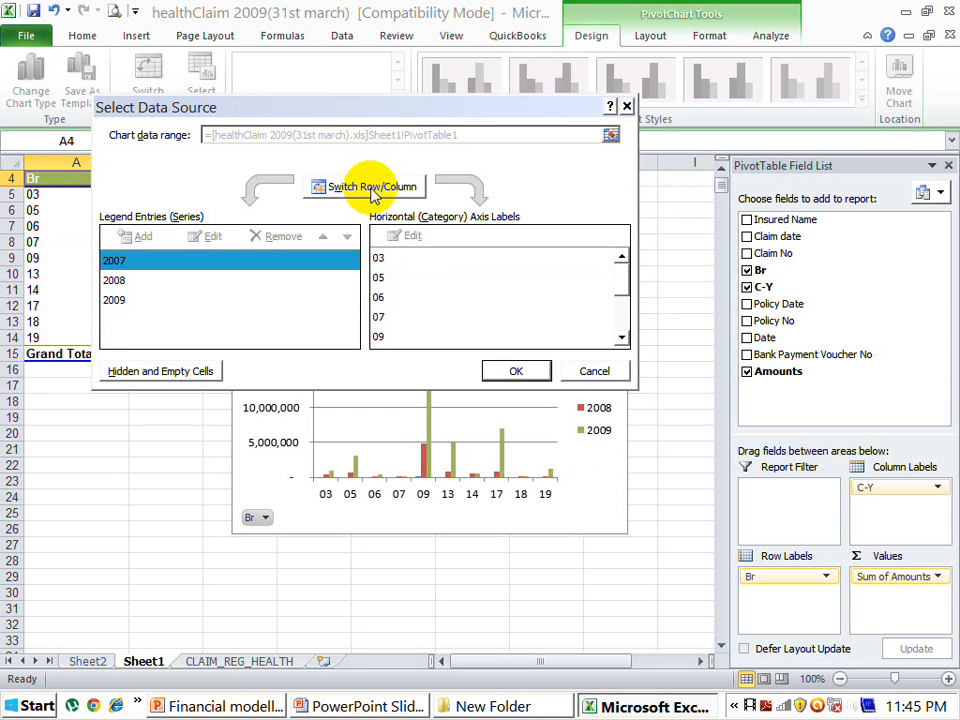
{"action": "left_click", "coordinate": [128, 301]}
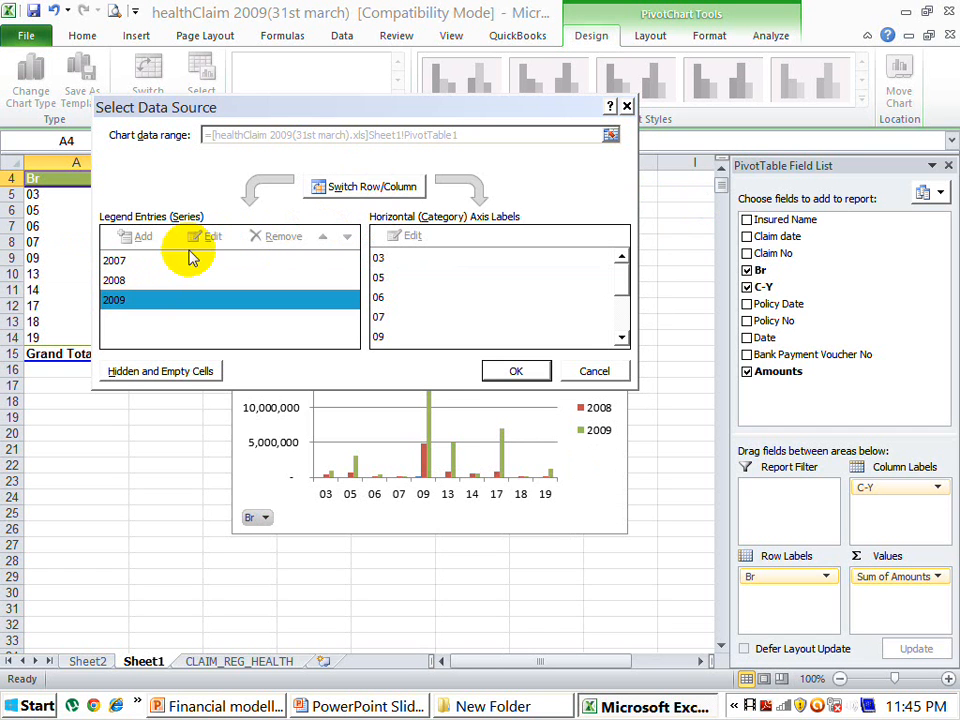
Step: Review the 2007, 2008 and 2009 series in the chart's data source and its hidden and empty cell settings
{"action": "left_click", "coordinate": [112, 260]}
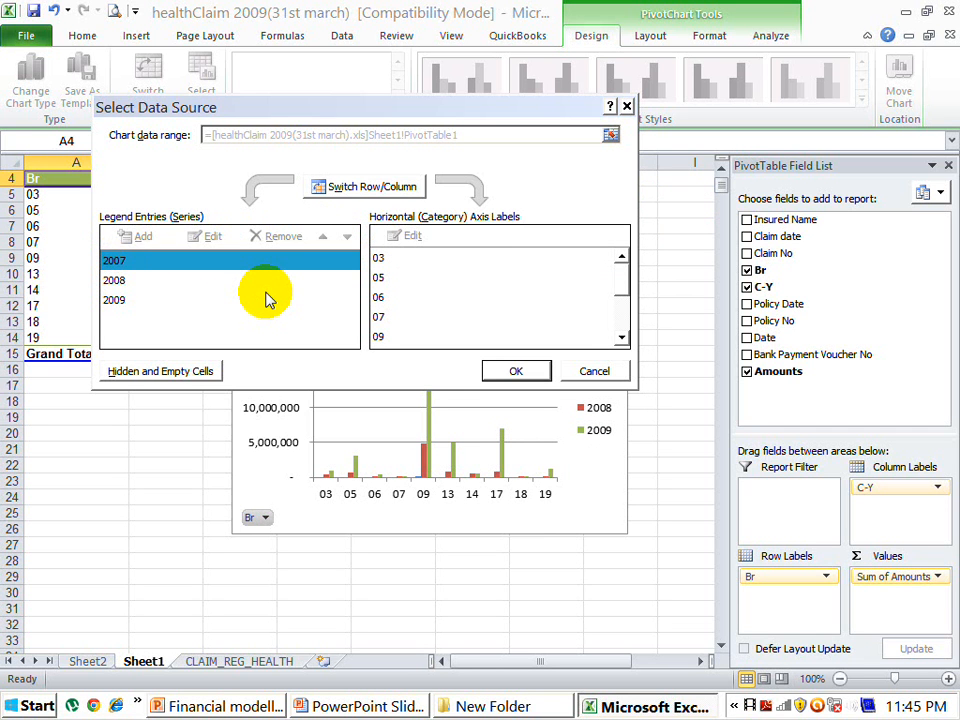
{"action": "left_click", "coordinate": [160, 372]}
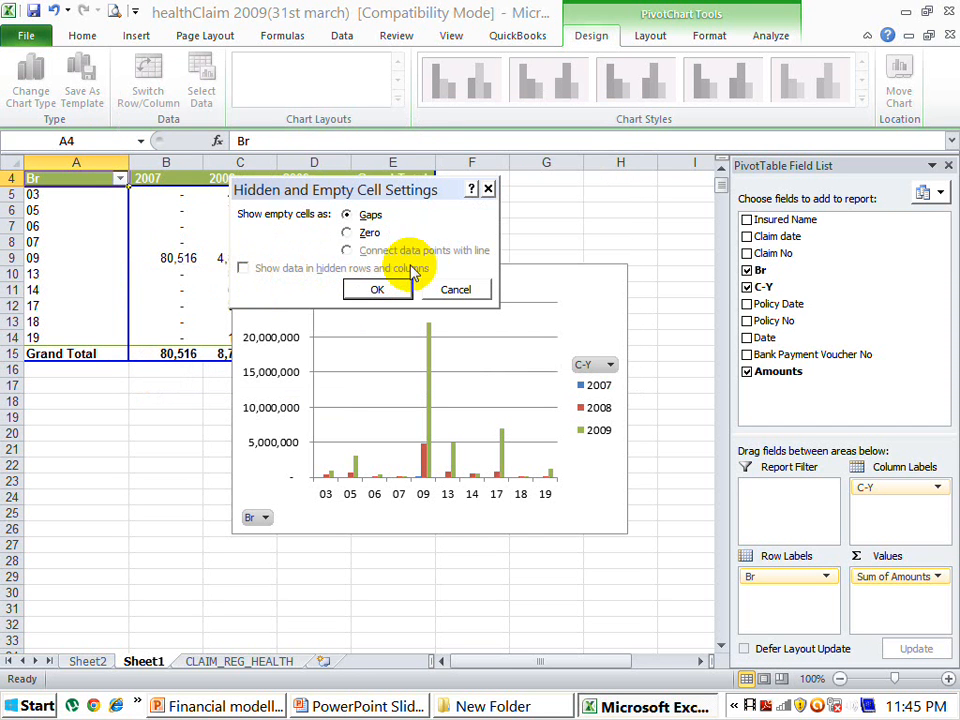
{"action": "left_click", "coordinate": [446, 288]}
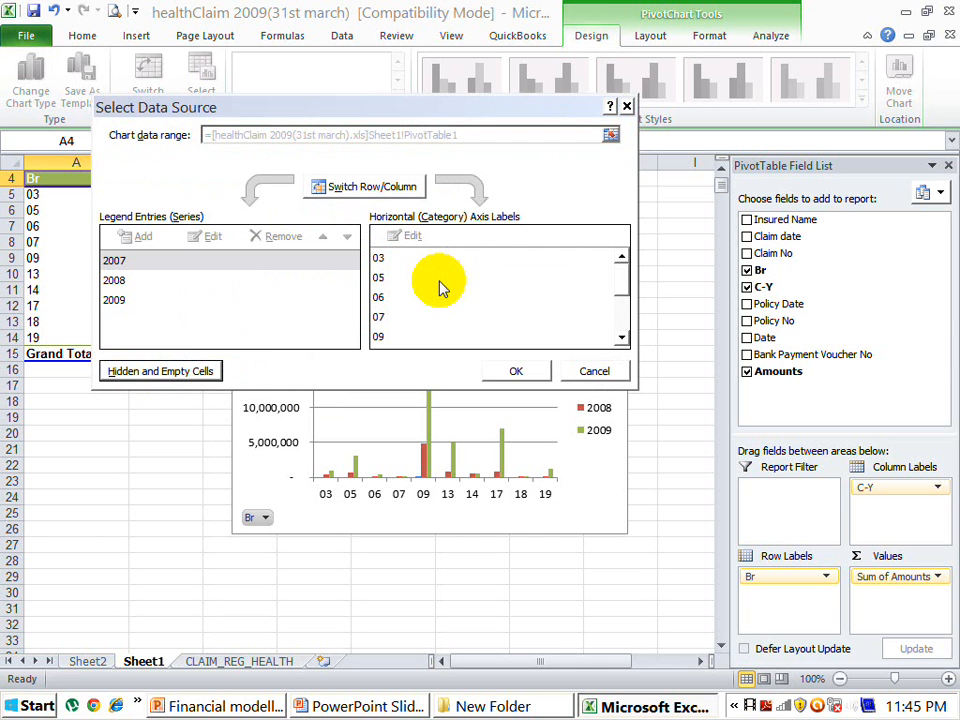
{"action": "left_click", "coordinate": [120, 283]}
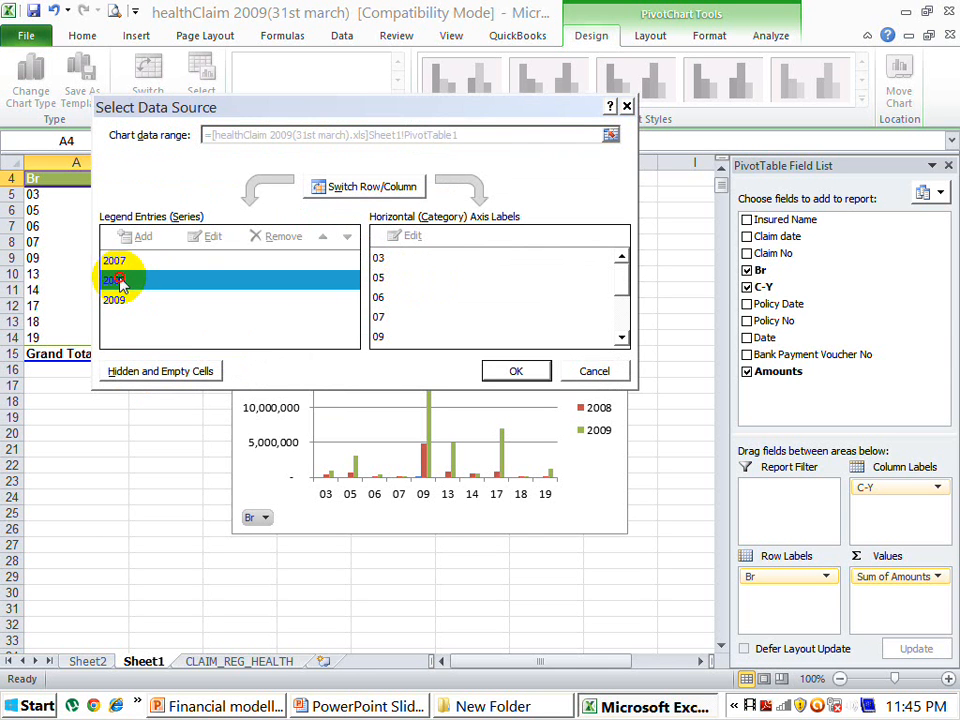
{"action": "left_click", "coordinate": [114, 302]}
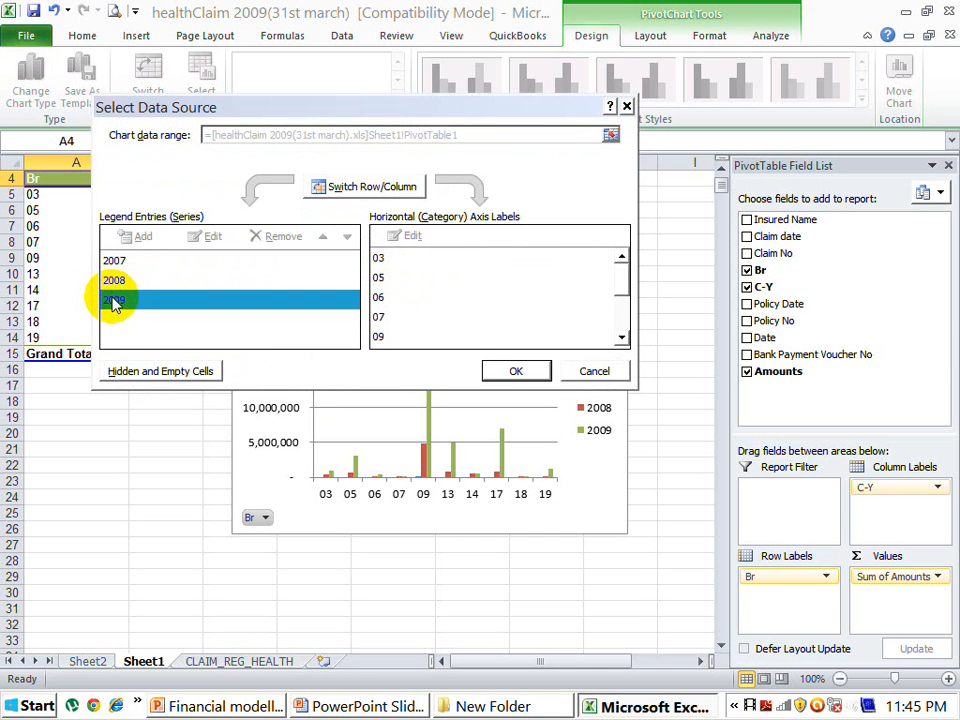
{"action": "left_click", "coordinate": [514, 371]}
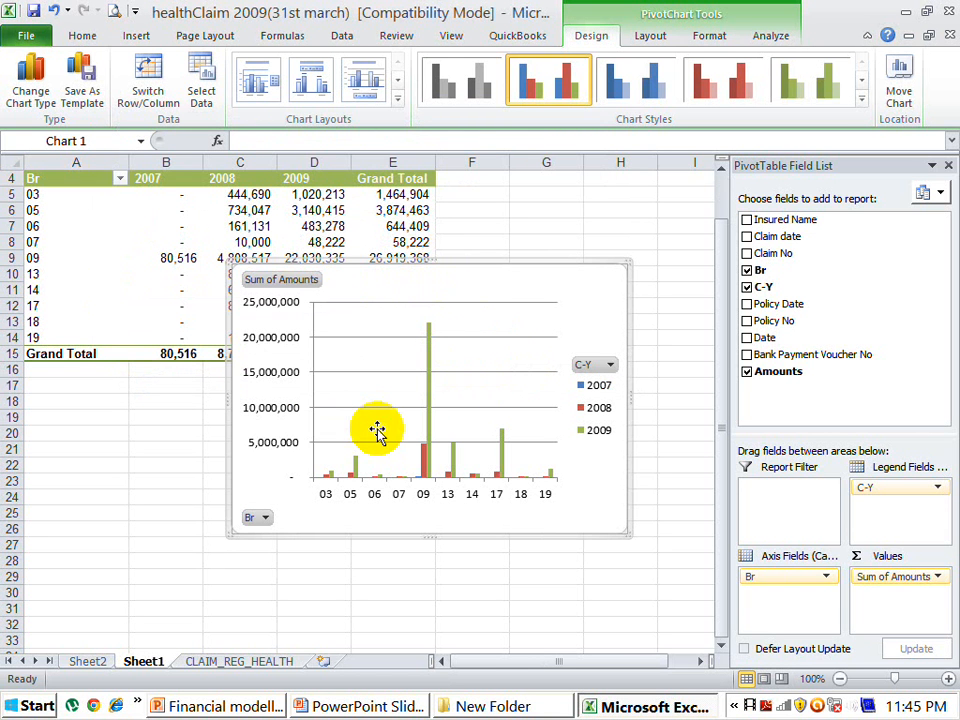
Step: Check the filter options of the chart's Br field
{"action": "left_click", "coordinate": [265, 518]}
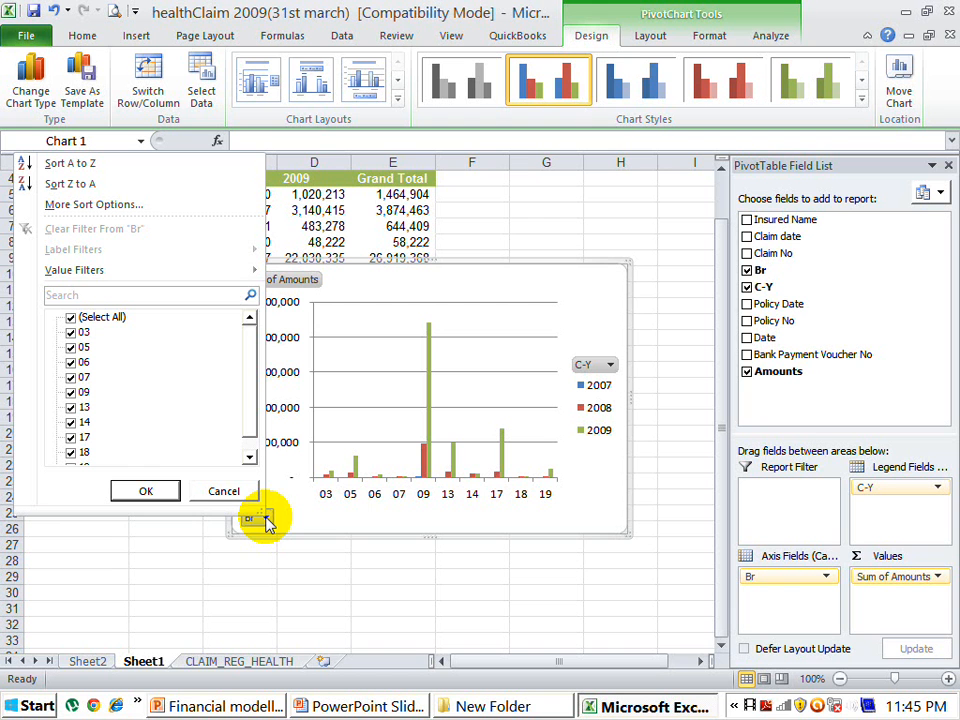
{"action": "left_click", "coordinate": [172, 492]}
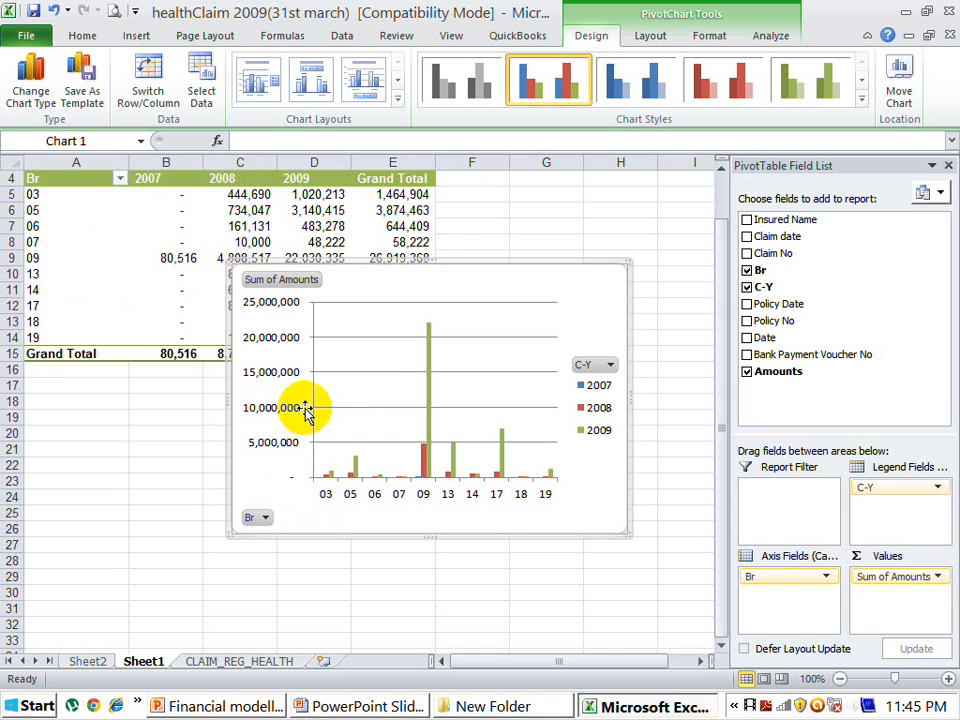
{"action": "left_click", "coordinate": [444, 267]}
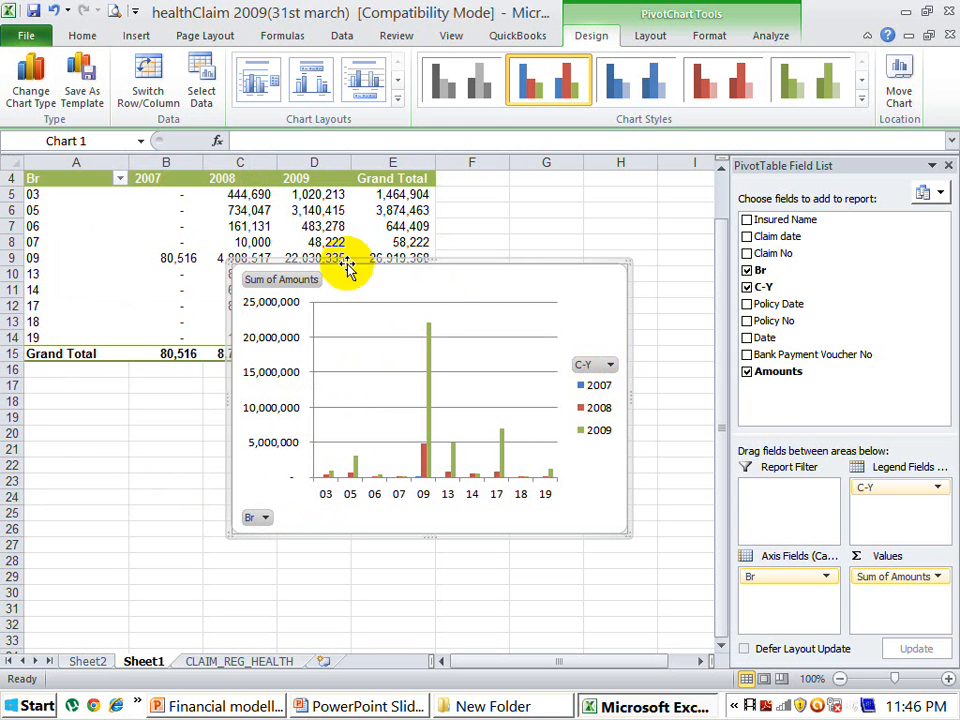
Step: Sort the pivot table's C-Y field in descending order, Z to A
{"action": "left_click", "coordinate": [159, 179]}
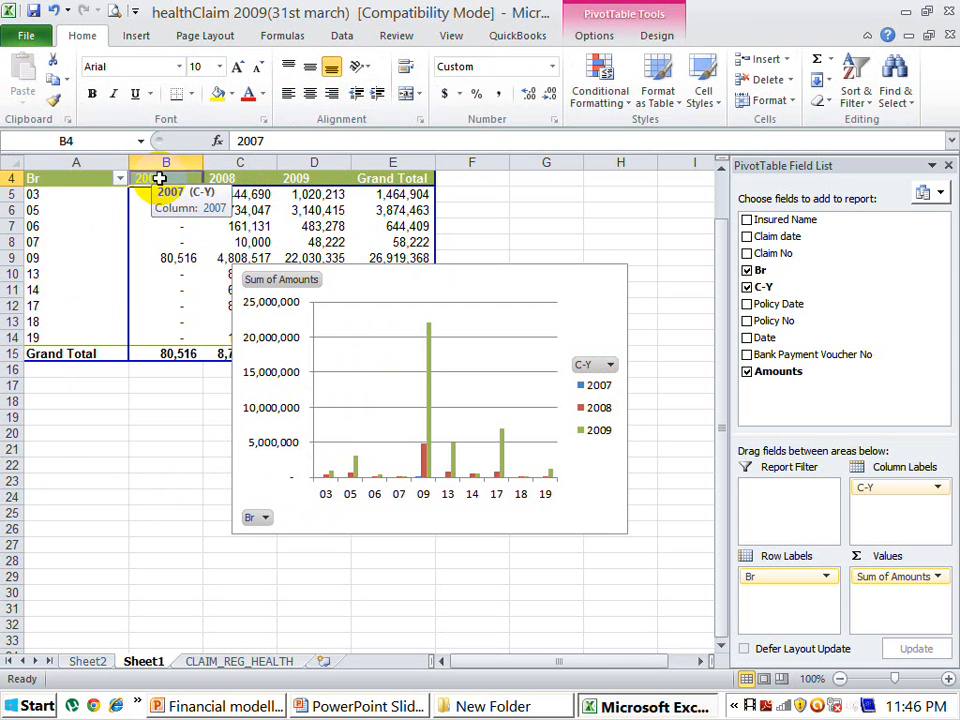
{"action": "key", "text": "Up"}
{"action": "key", "text": "Up"}
{"action": "key", "text": "Up"}
{"action": "key", "text": "Down"}
{"action": "key", "text": "Down"}
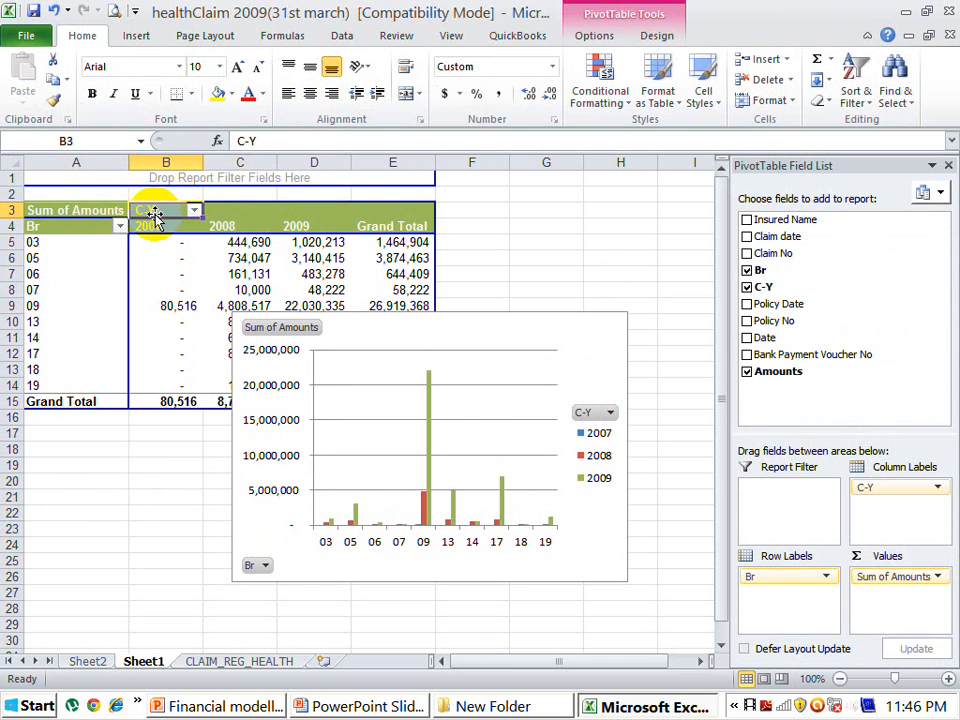
{"action": "right_click", "coordinate": [153, 218]}
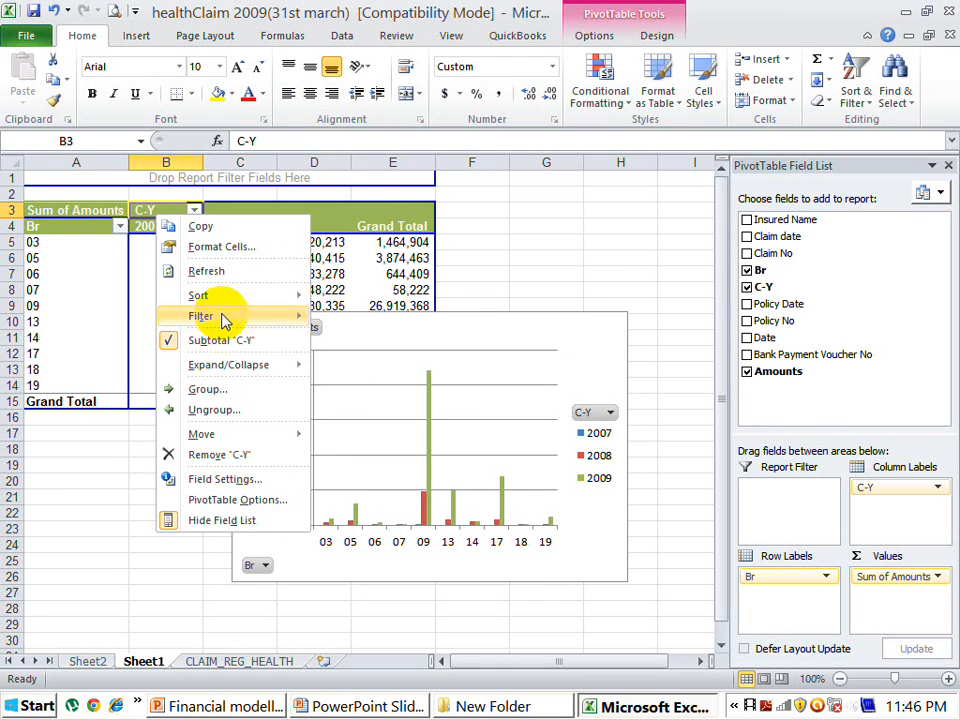
{"action": "mouse_move", "coordinate": [257, 303]}
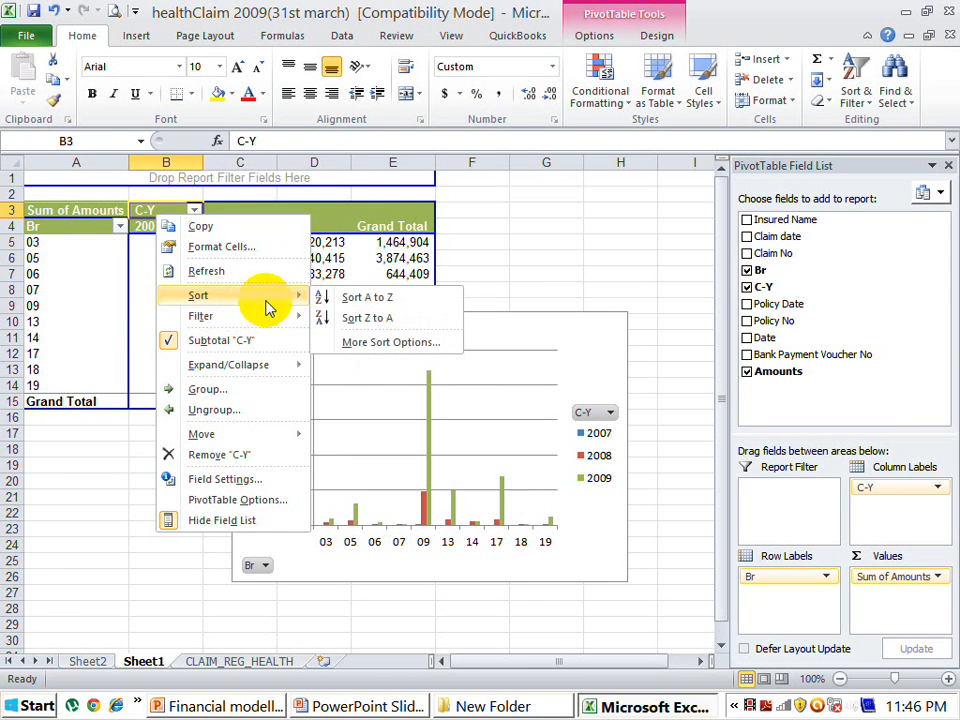
{"action": "left_click", "coordinate": [340, 318]}
{"action": "key", "text": "alt+F1"}
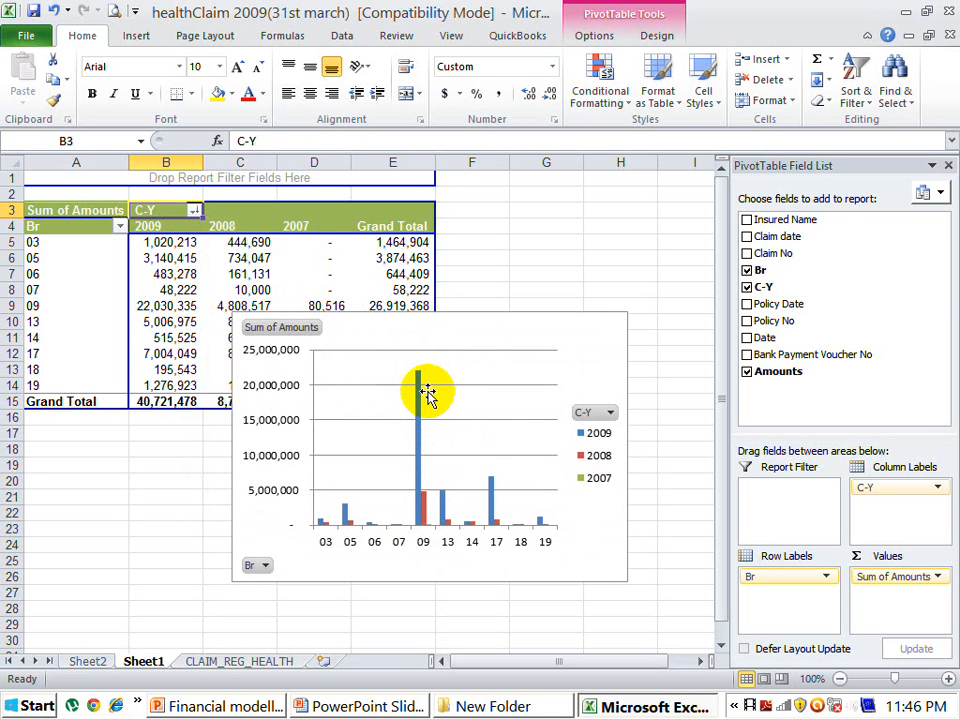
Step: Swap the pivot chart's fields, making Br the legend field and C-Y the axis field
{"action": "left_click", "coordinate": [607, 415]}
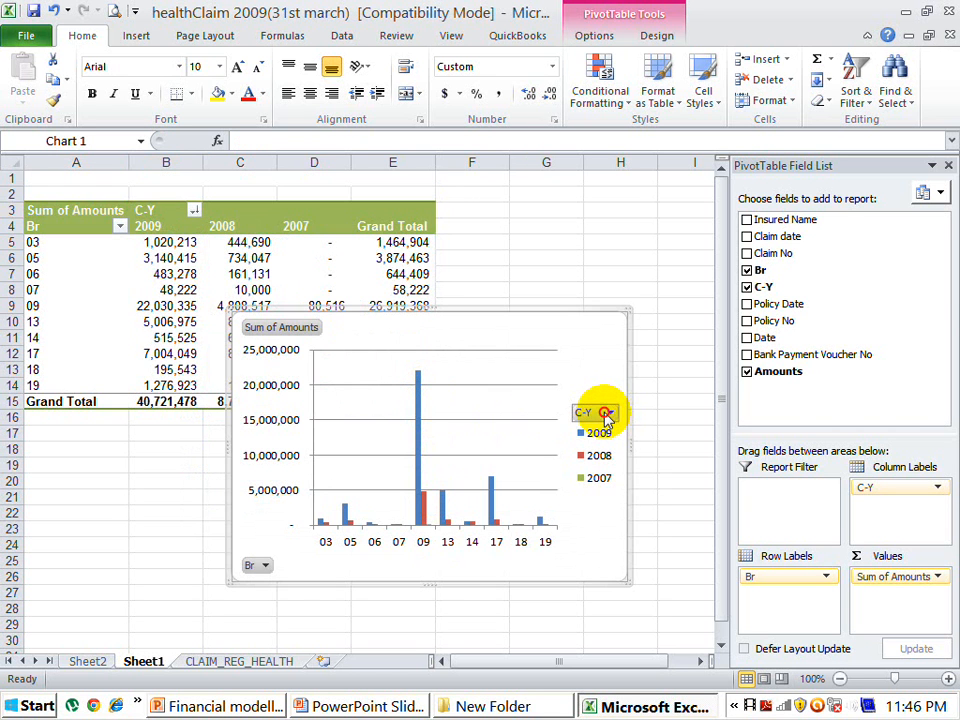
{"action": "left_click", "coordinate": [264, 564]}
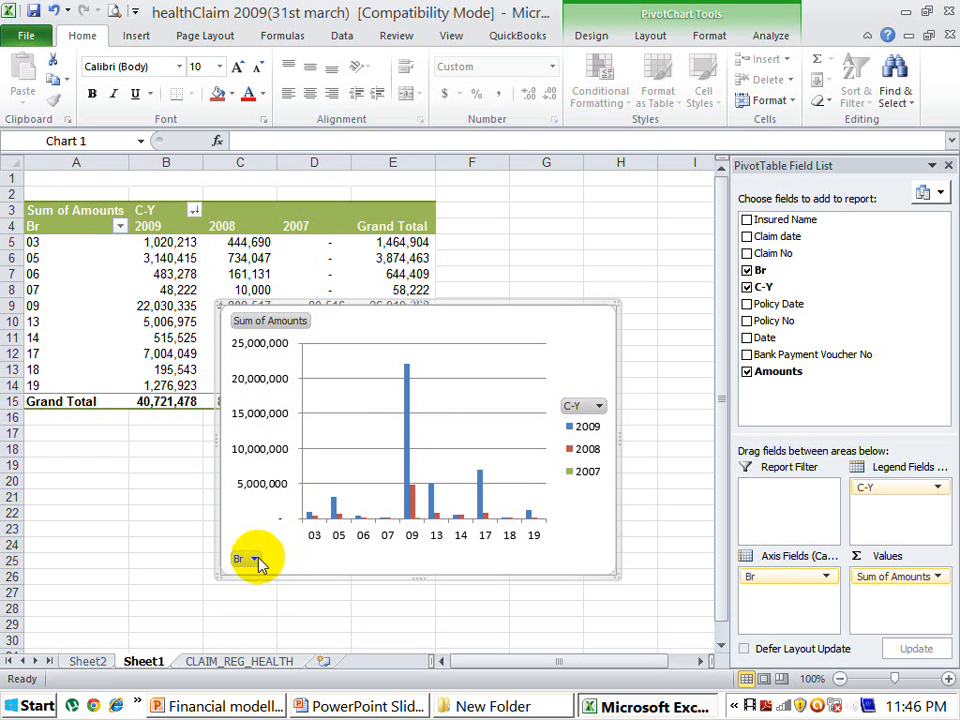
{"action": "left_click", "coordinate": [246, 560]}
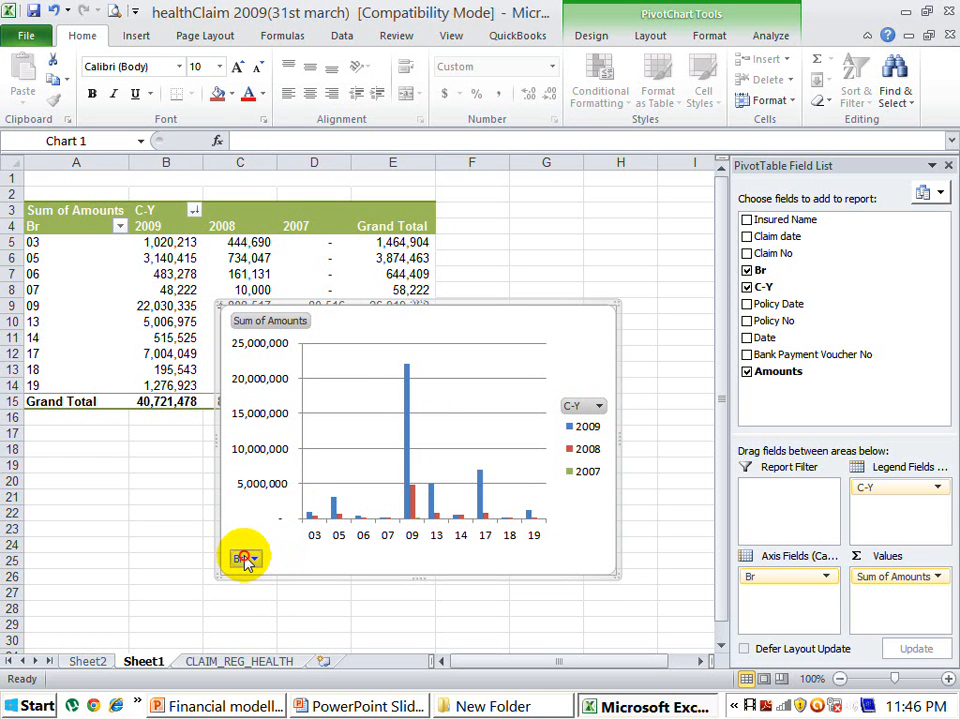
{"action": "left_click", "coordinate": [589, 352]}
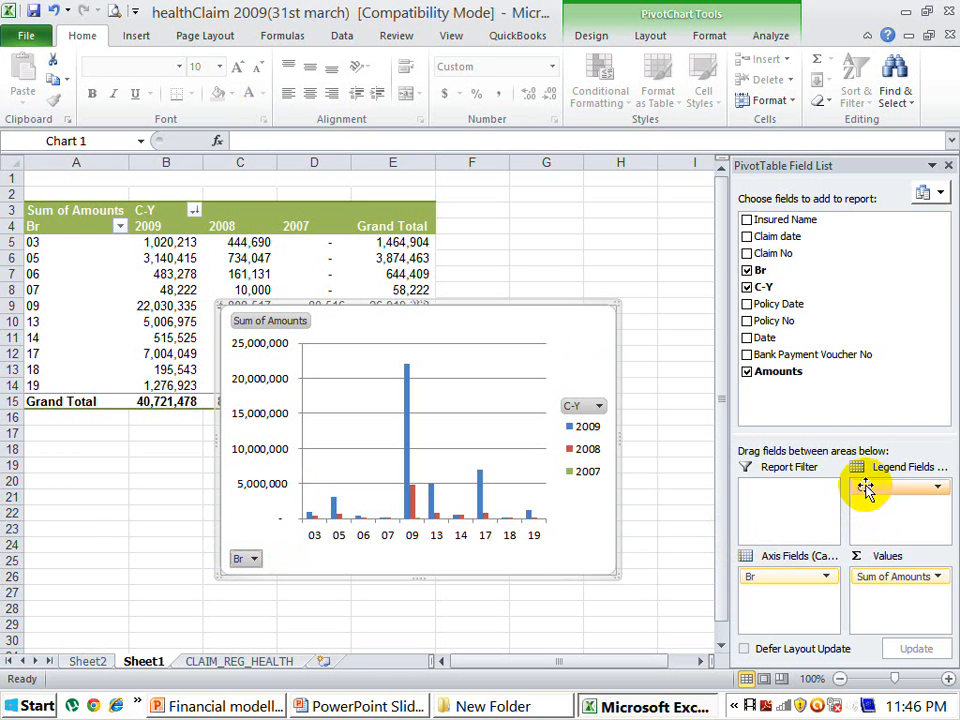
{"action": "left_click_drag", "start_coordinate": [863, 492], "coordinate": [870, 520]}
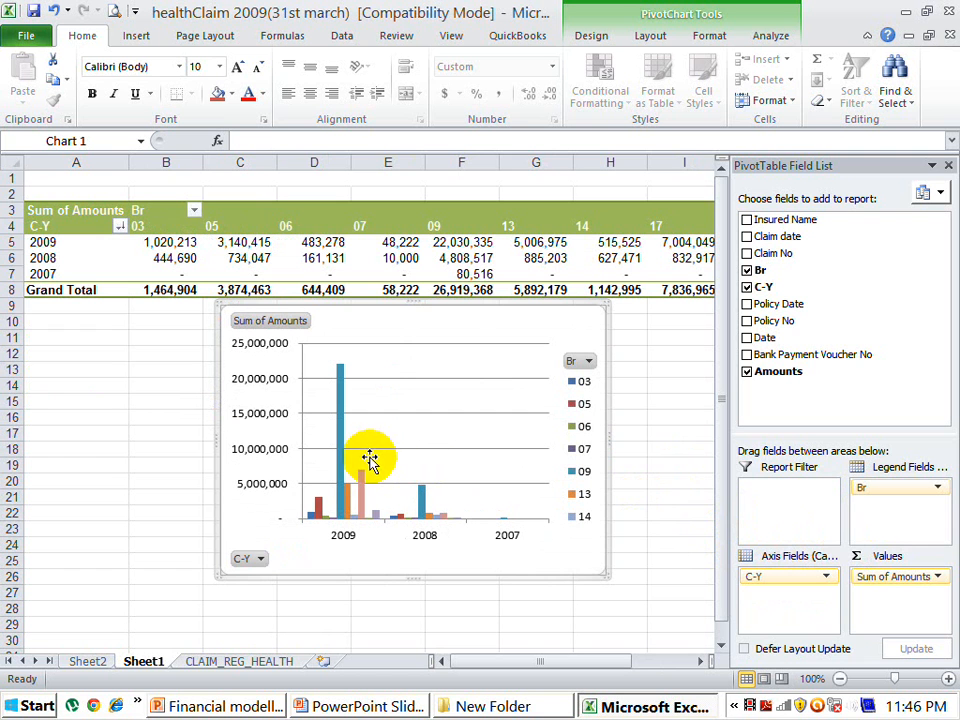
Step: Hide the PivotTable field list, then enlarge the column chart and place it below the pivot table from column A
{"action": "left_click", "coordinate": [947, 166]}
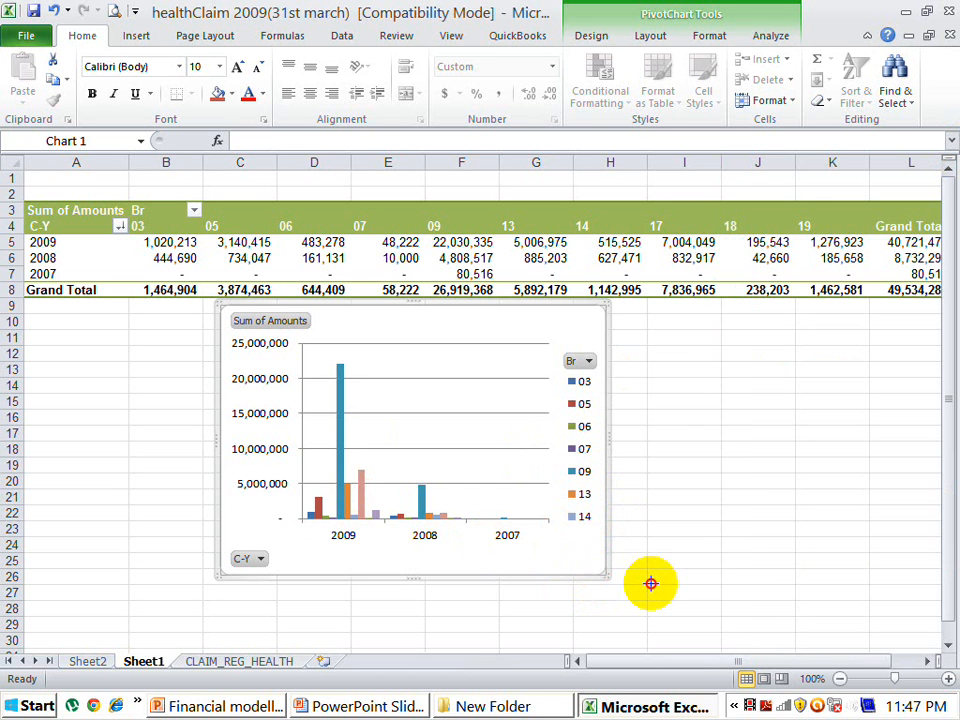
{"action": "left_click_drag", "start_coordinate": [606, 577], "coordinate": [676, 589]}
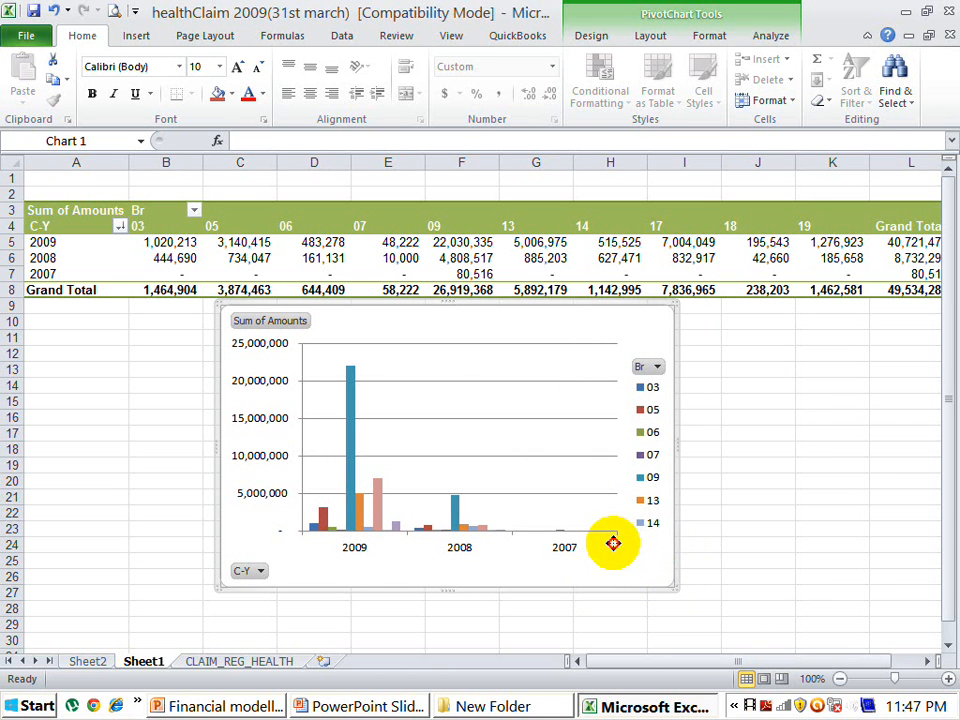
{"action": "left_click_drag", "start_coordinate": [613, 543], "coordinate": [509, 553]}
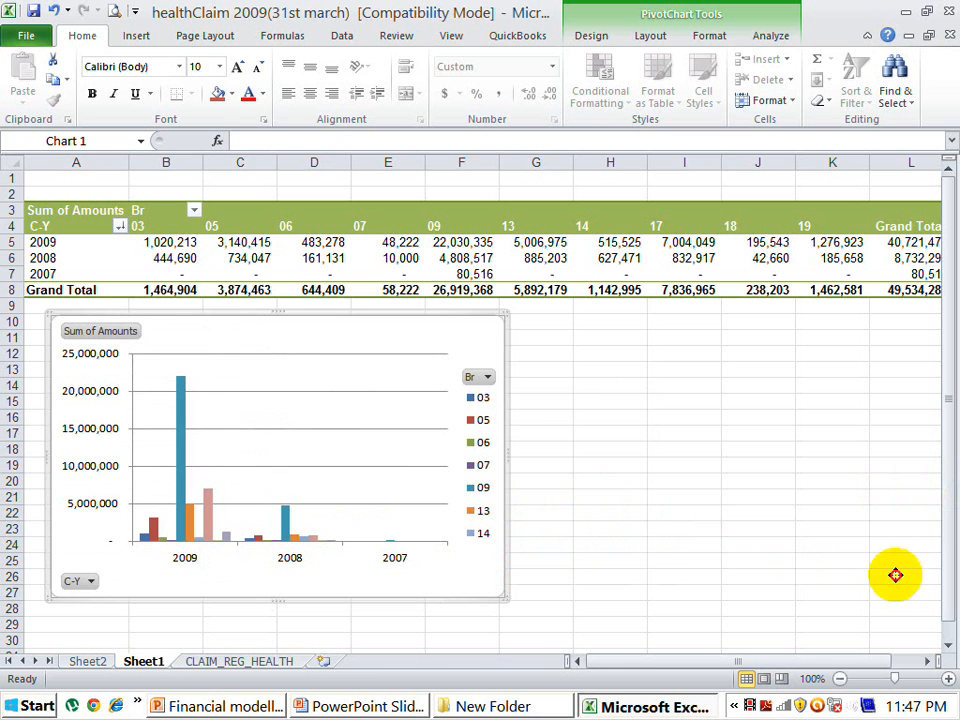
Step: Duplicate the column chart beside the original and change the copy to an exploded pie chart
{"action": "scroll", "coordinate": [890, 487], "scroll_direction": "right", "scroll_amount": 1}
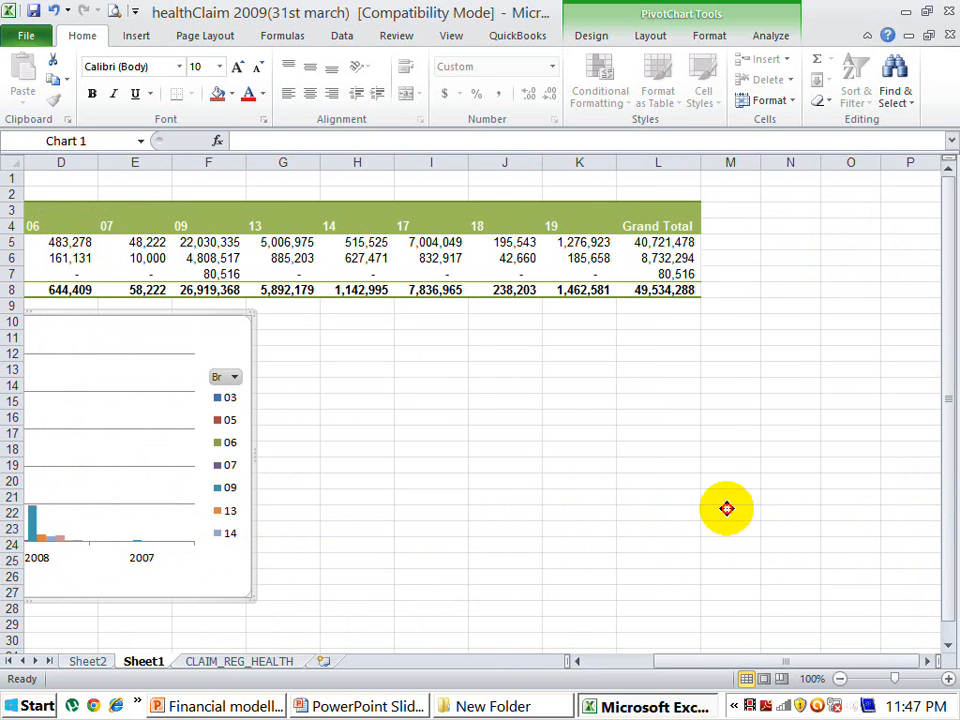
{"action": "left_click_drag", "start_coordinate": [726, 508], "coordinate": [726, 508]}
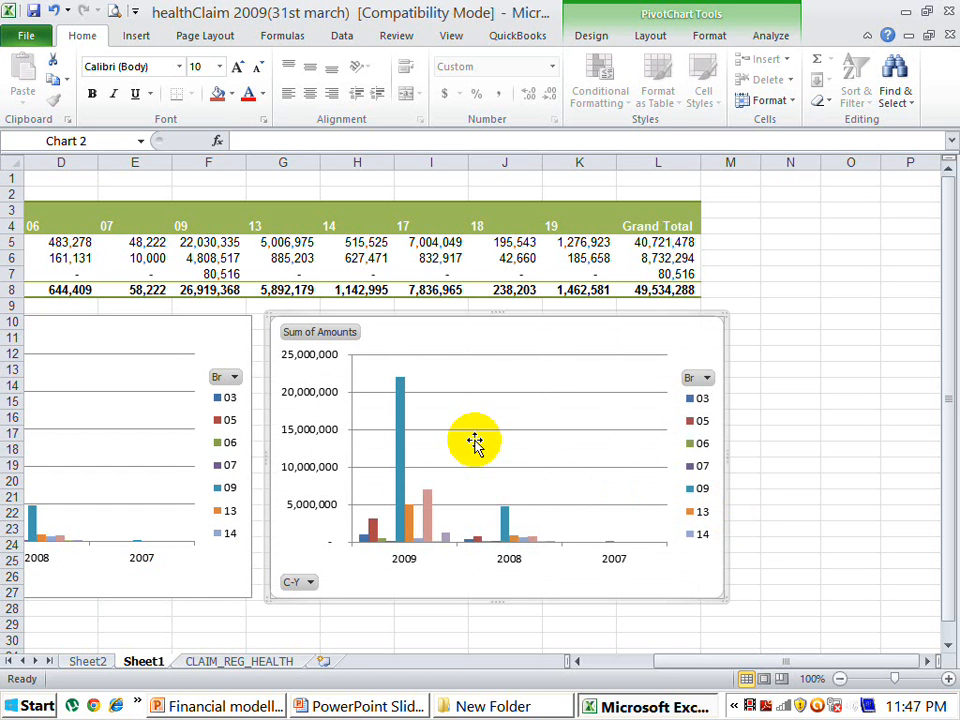
{"action": "left_click", "coordinate": [589, 36]}
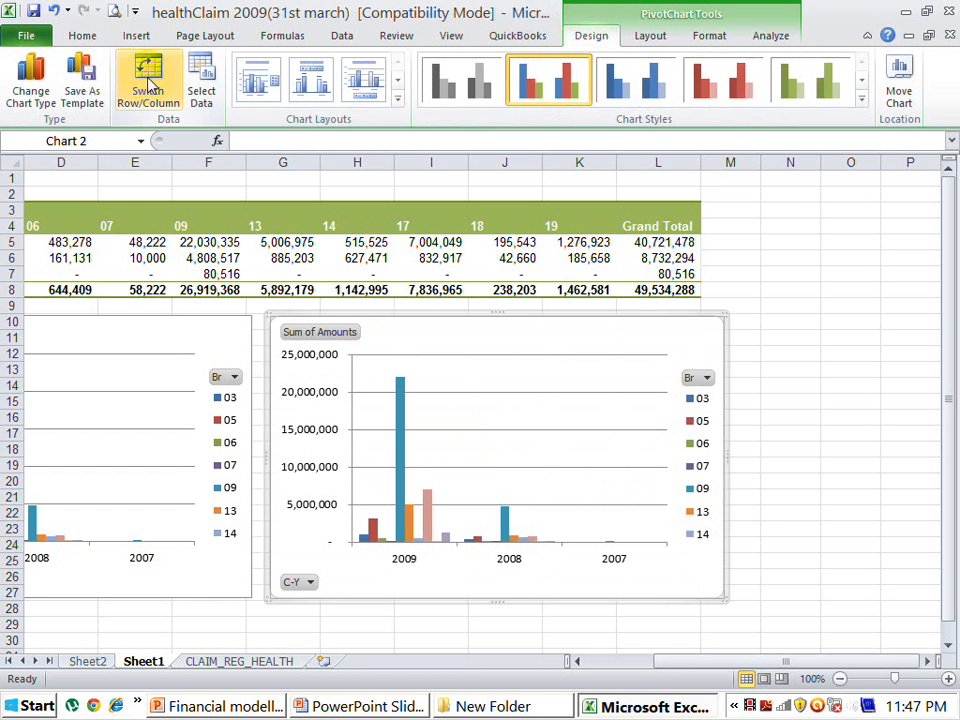
{"action": "left_click", "coordinate": [24, 88]}
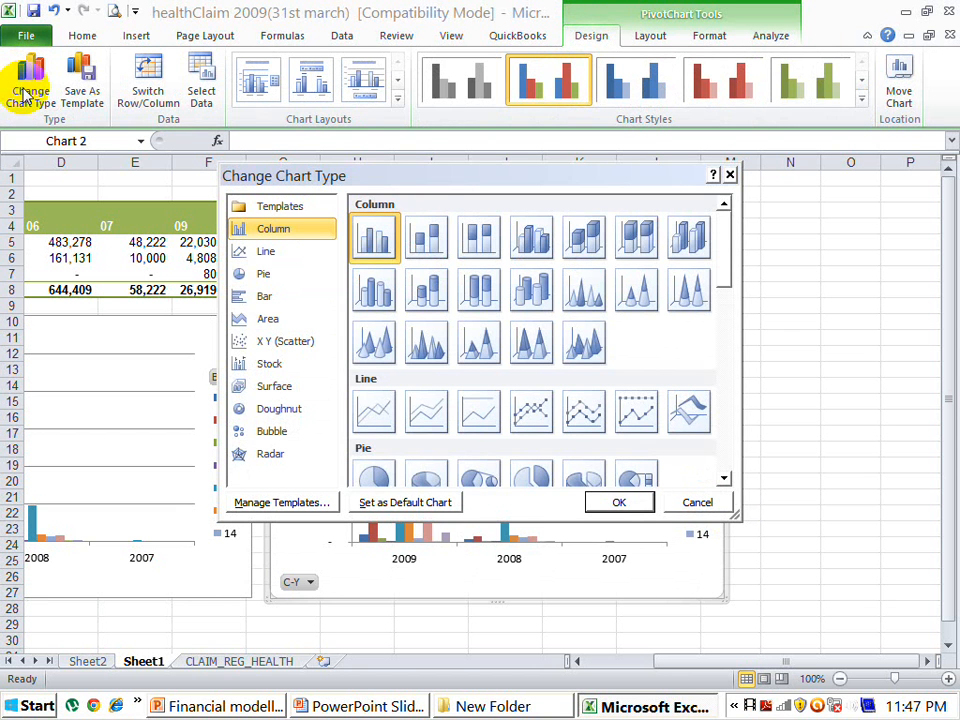
{"action": "left_click", "coordinate": [264, 276]}
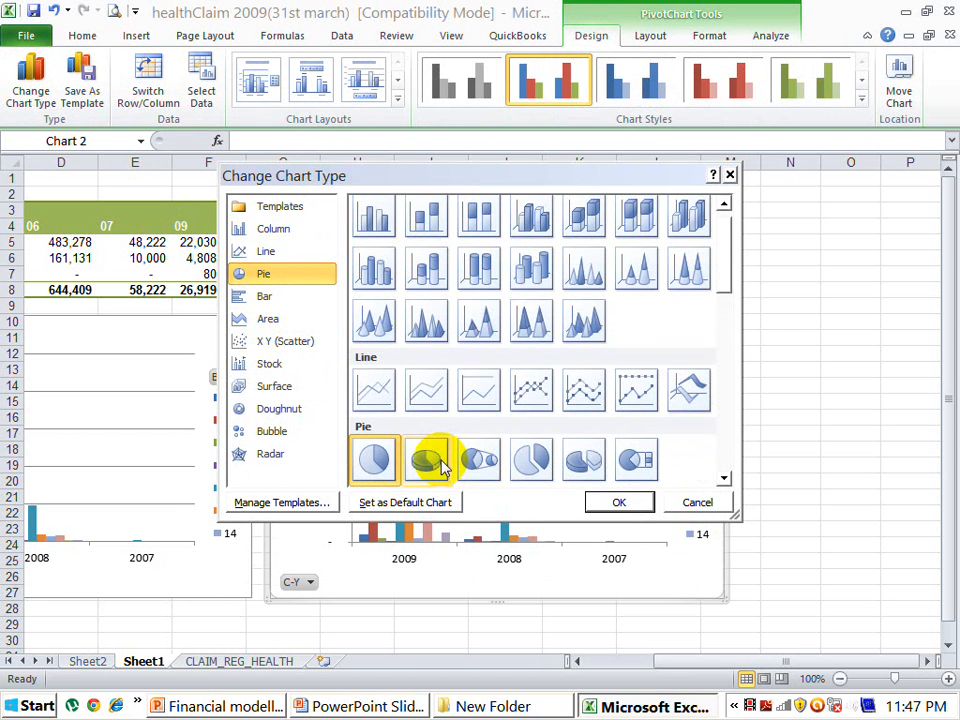
{"action": "left_click", "coordinate": [531, 468]}
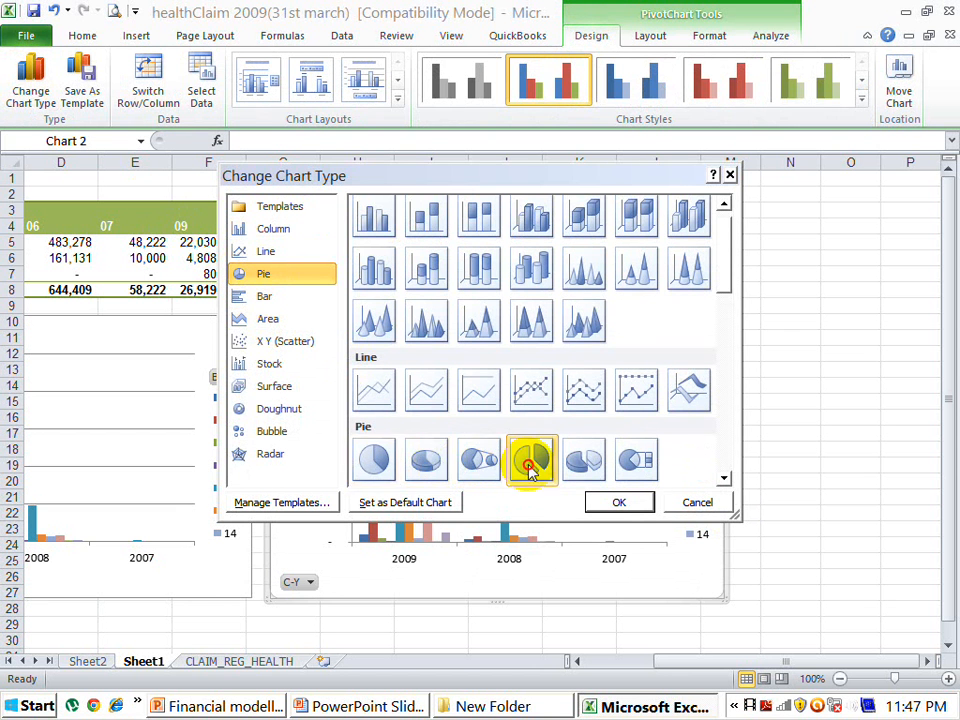
{"action": "left_click", "coordinate": [626, 505]}
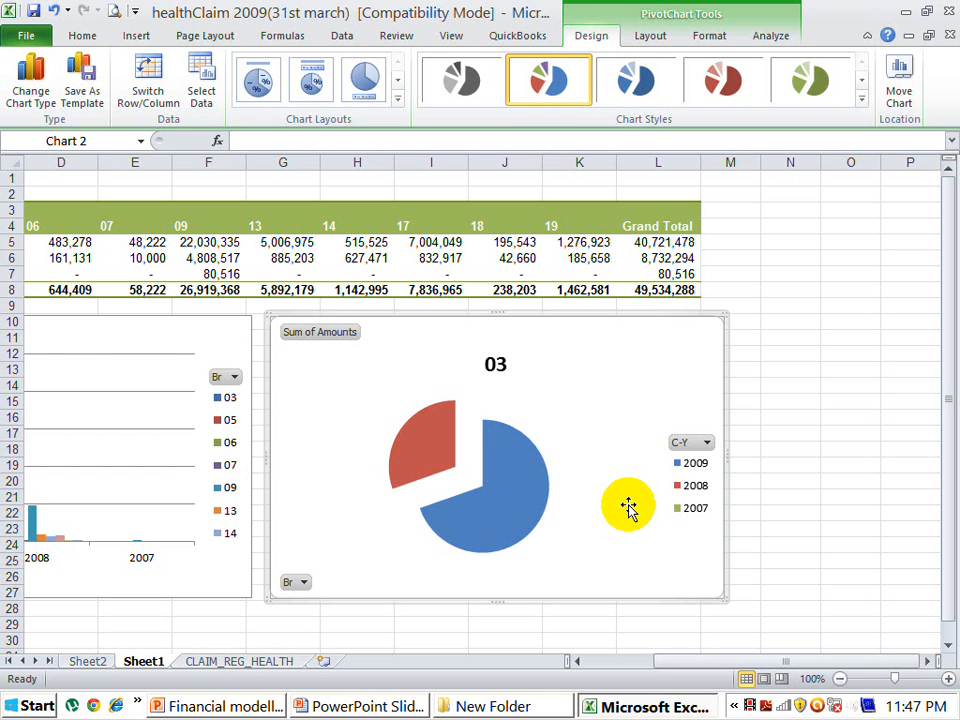
Step: Switch the rows and columns in the pie chart's data source, making the years the series and the Br codes the categories
{"action": "left_click", "coordinate": [150, 92]}
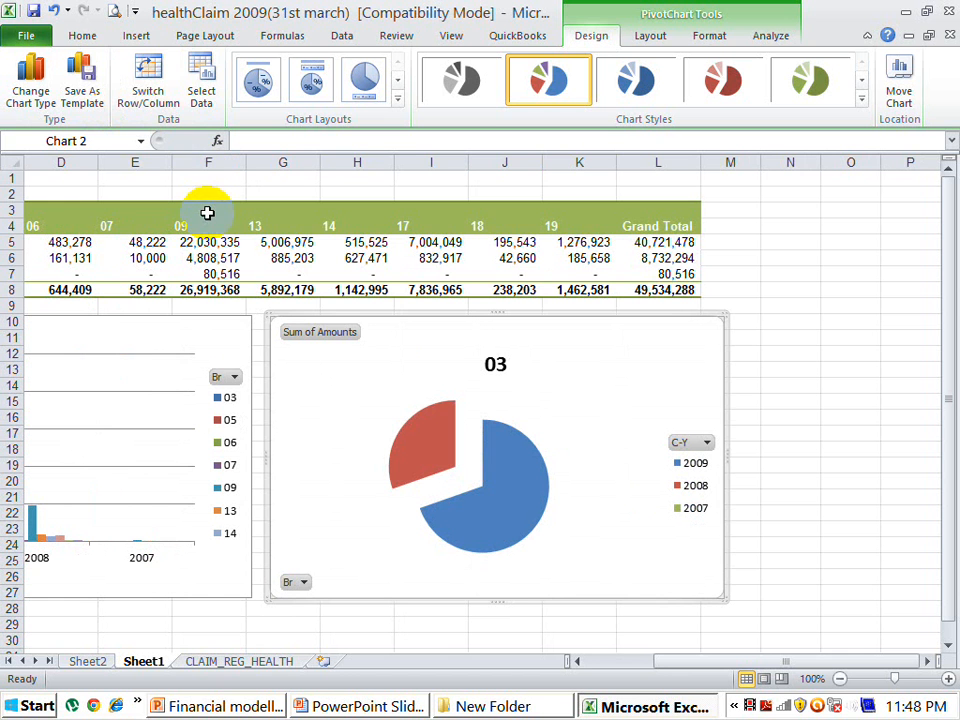
{"action": "left_click", "coordinate": [203, 90]}
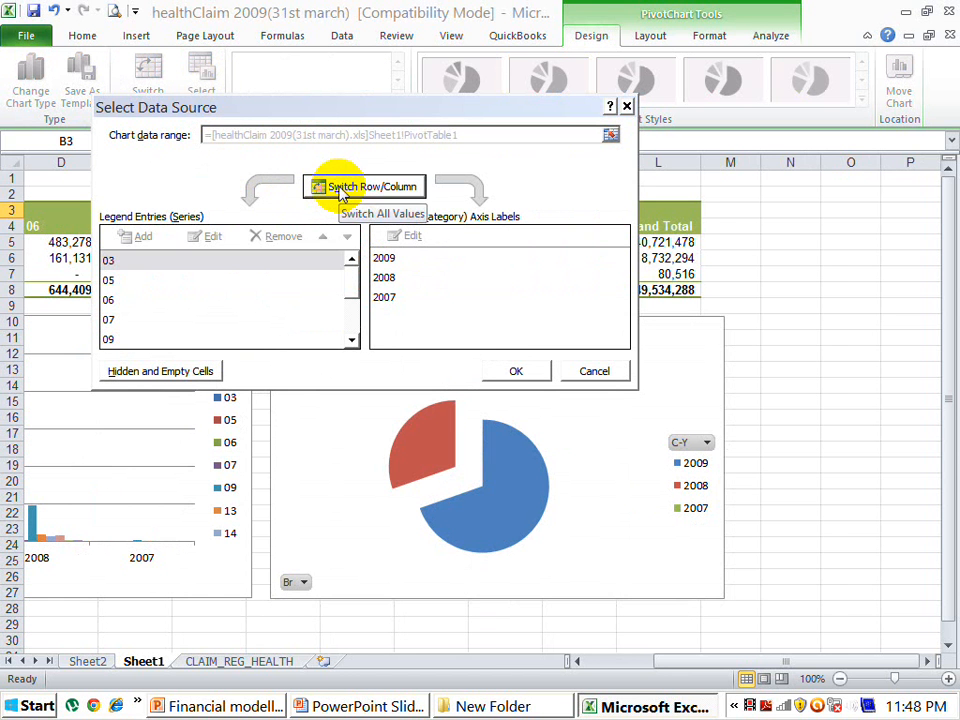
{"action": "left_click", "coordinate": [335, 190]}
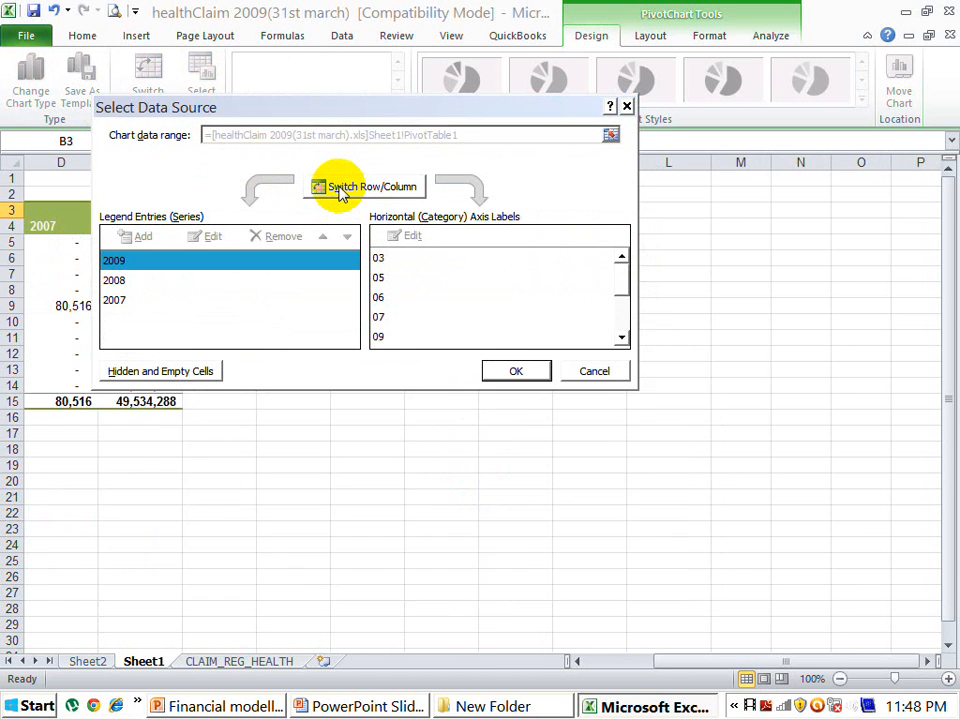
{"action": "left_click", "coordinate": [518, 371]}
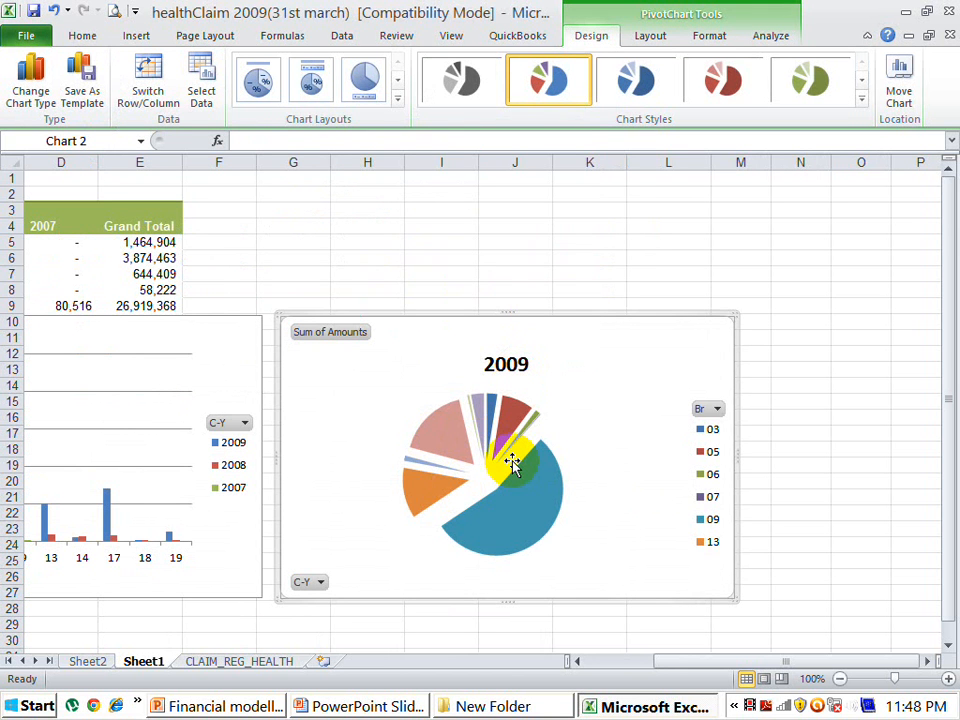
Step: Check the pie chart's C-Y filter options, and try the red chart style before reapplying the multicolour style
{"action": "left_click", "coordinate": [321, 584]}
{"action": "left_click", "coordinate": [217, 560]}
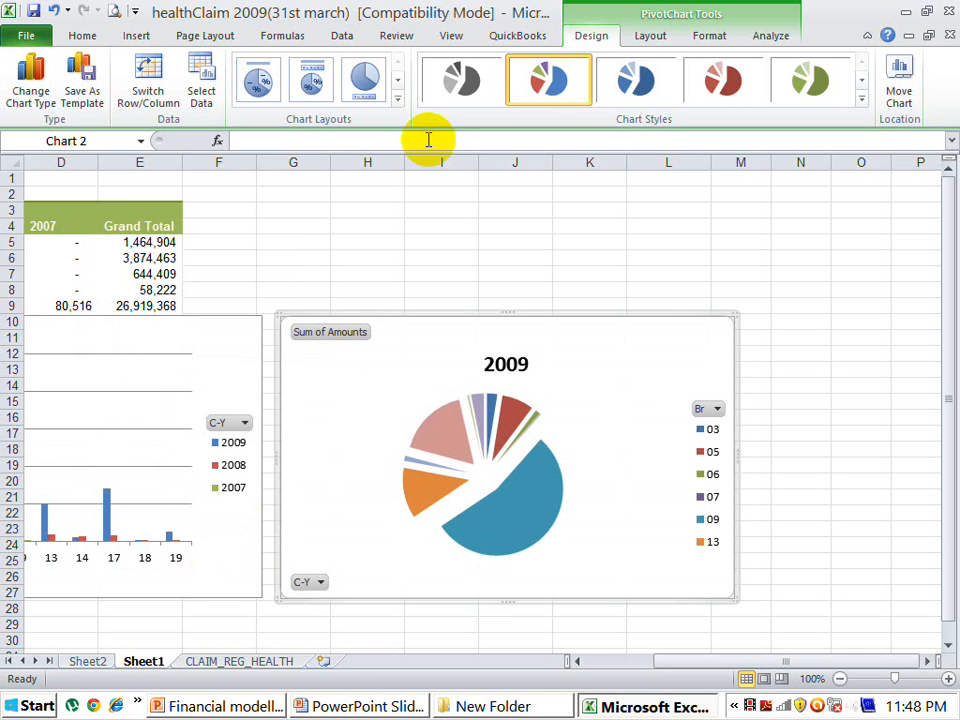
{"action": "left_click", "coordinate": [725, 82]}
{"action": "left_click", "coordinate": [521, 93]}
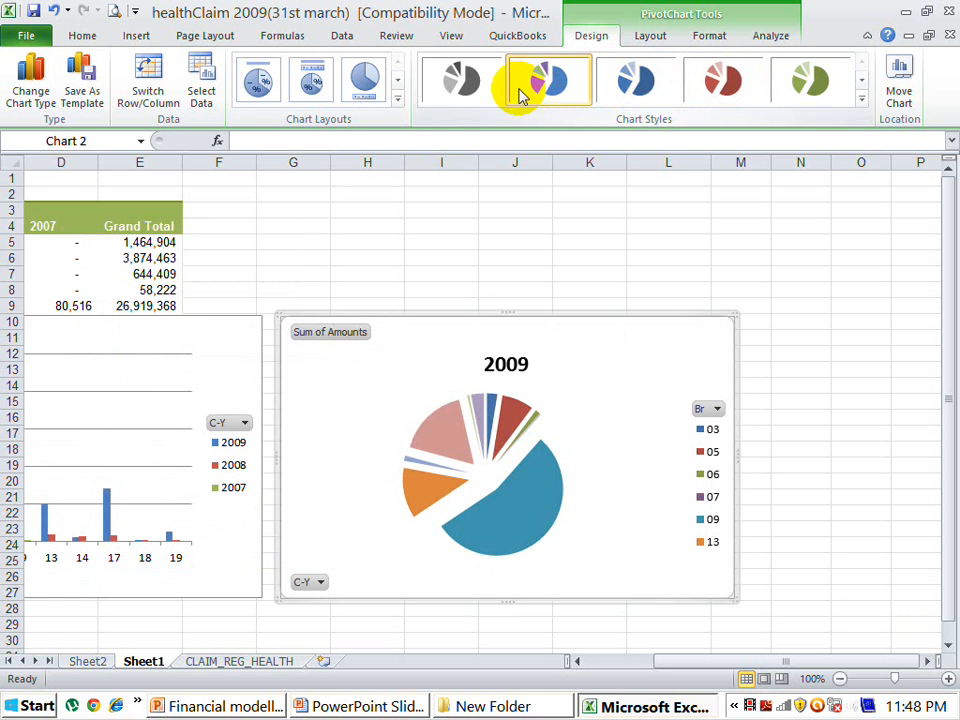
Step: Try several layouts on the pie chart, ending with the one that labels slices with category names and amounts, without title or legend
{"action": "left_click", "coordinate": [308, 85]}
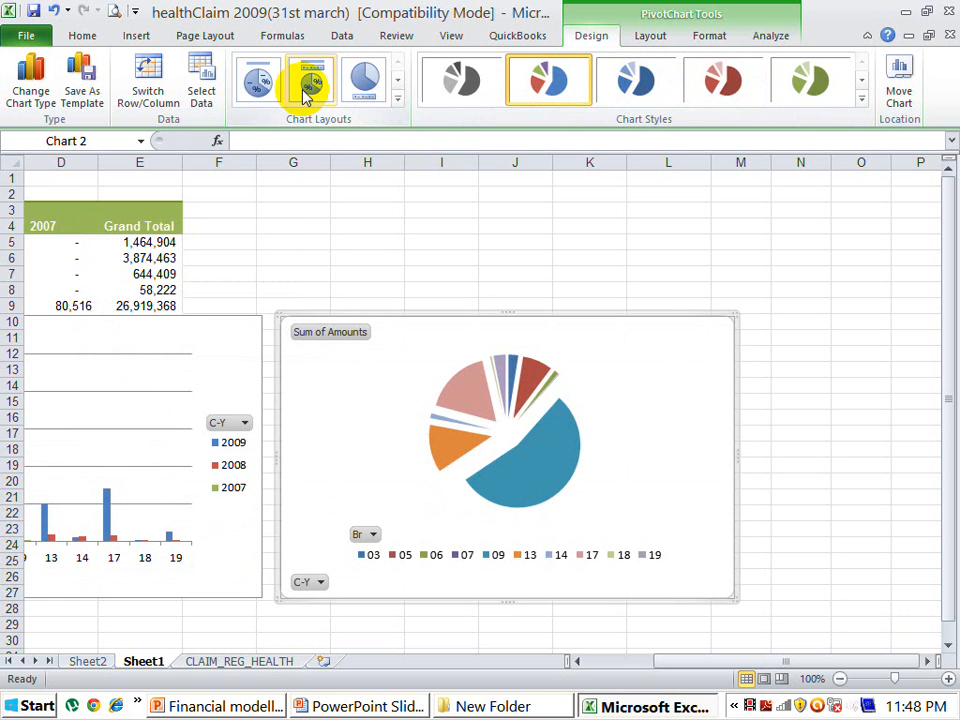
{"action": "left_click", "coordinate": [298, 92]}
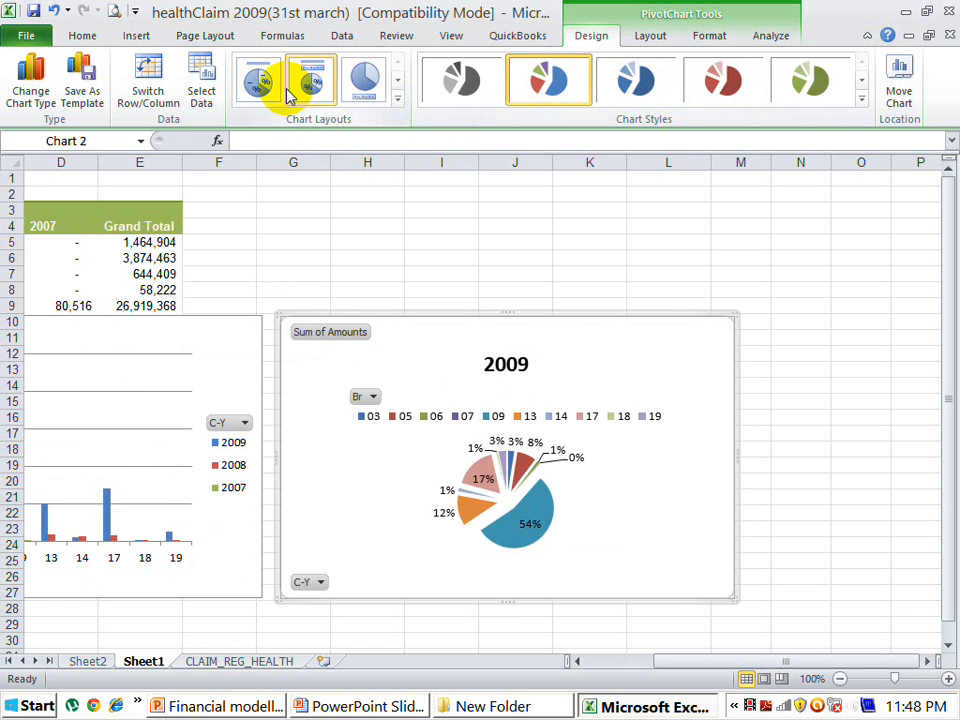
{"action": "left_click", "coordinate": [274, 86]}
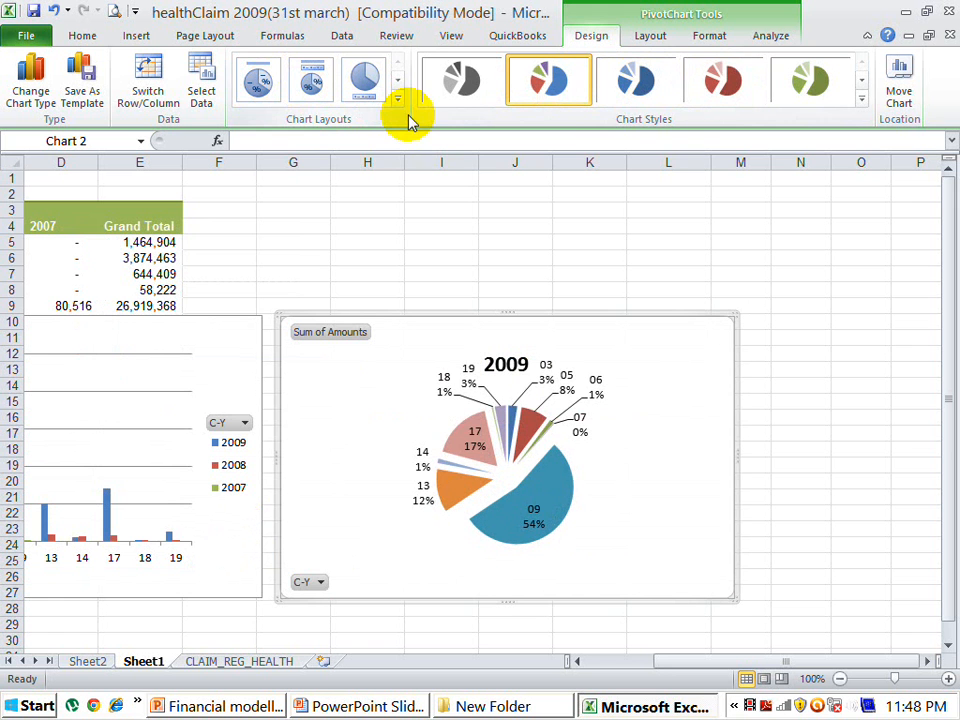
{"action": "left_click", "coordinate": [398, 97]}
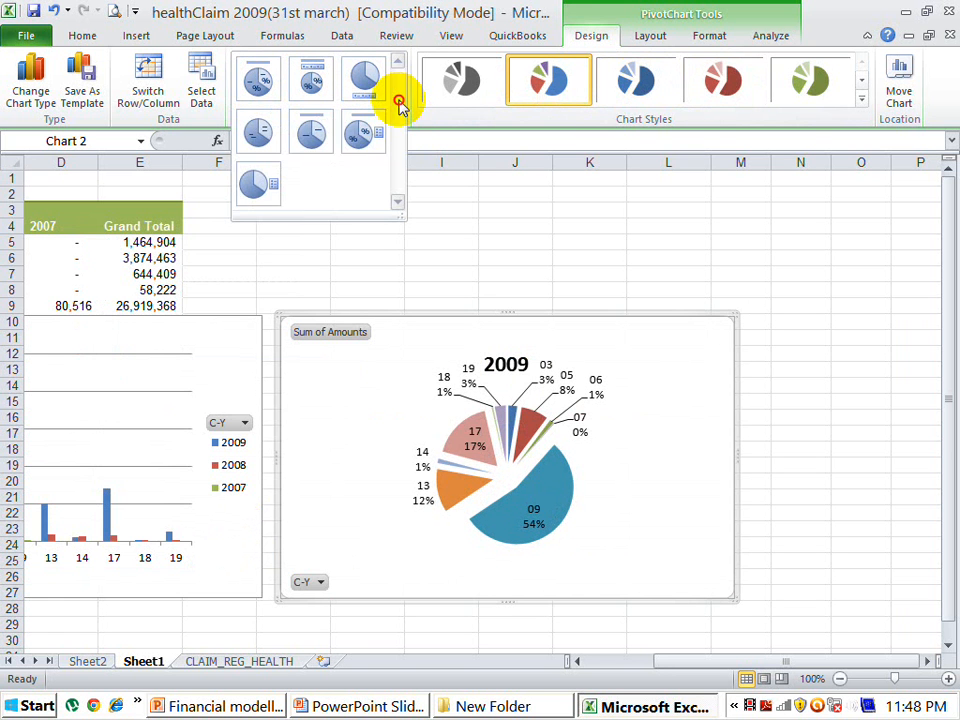
{"action": "left_click", "coordinate": [362, 137]}
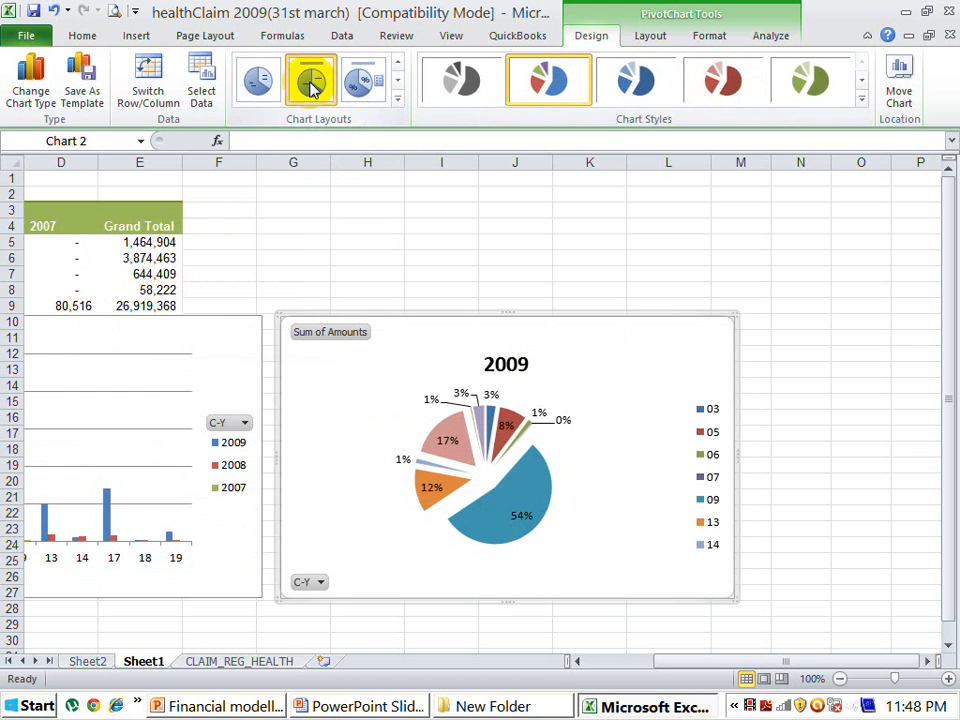
{"action": "left_click", "coordinate": [258, 82]}
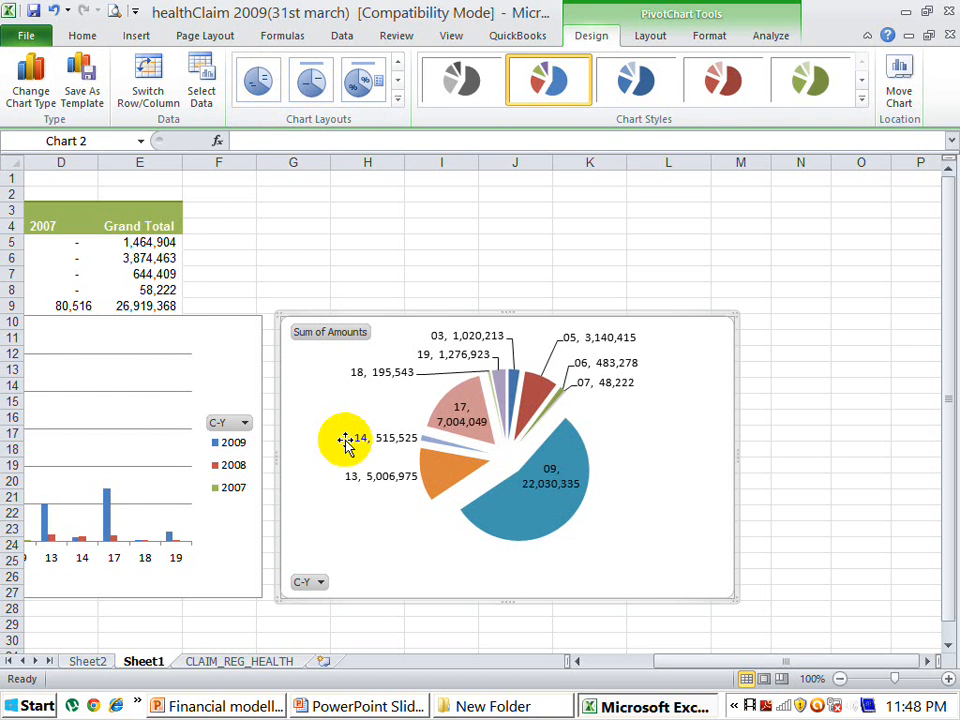
Step: Check the pie chart's C-Y filter options, then switch the data source's rows and columns and switch them back
{"action": "left_click", "coordinate": [320, 584]}
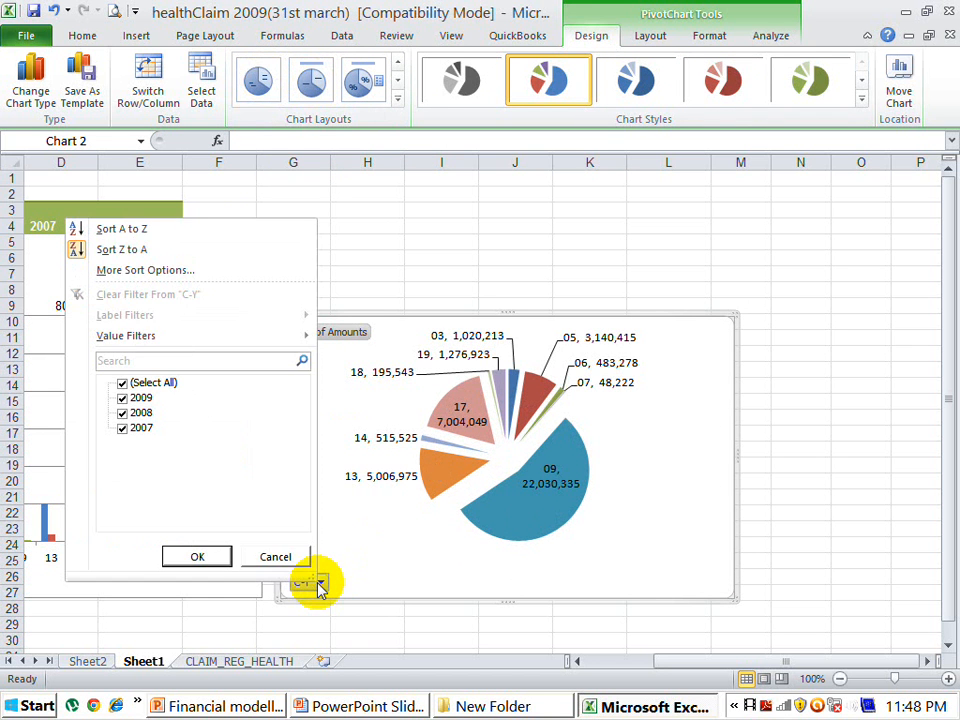
{"action": "left_click", "coordinate": [210, 563]}
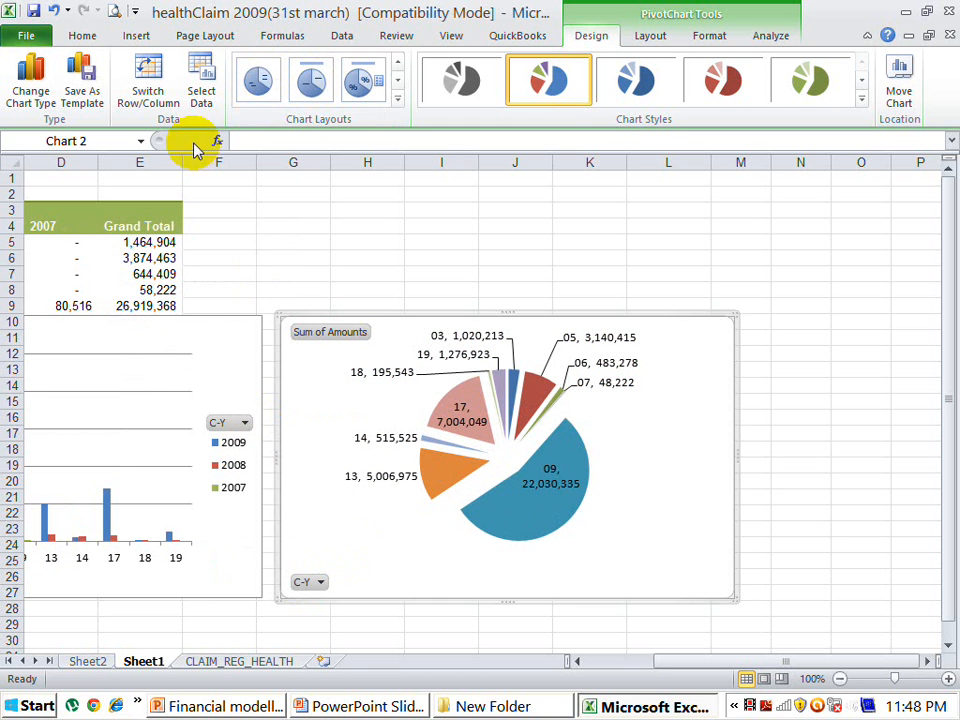
{"action": "left_click", "coordinate": [201, 84]}
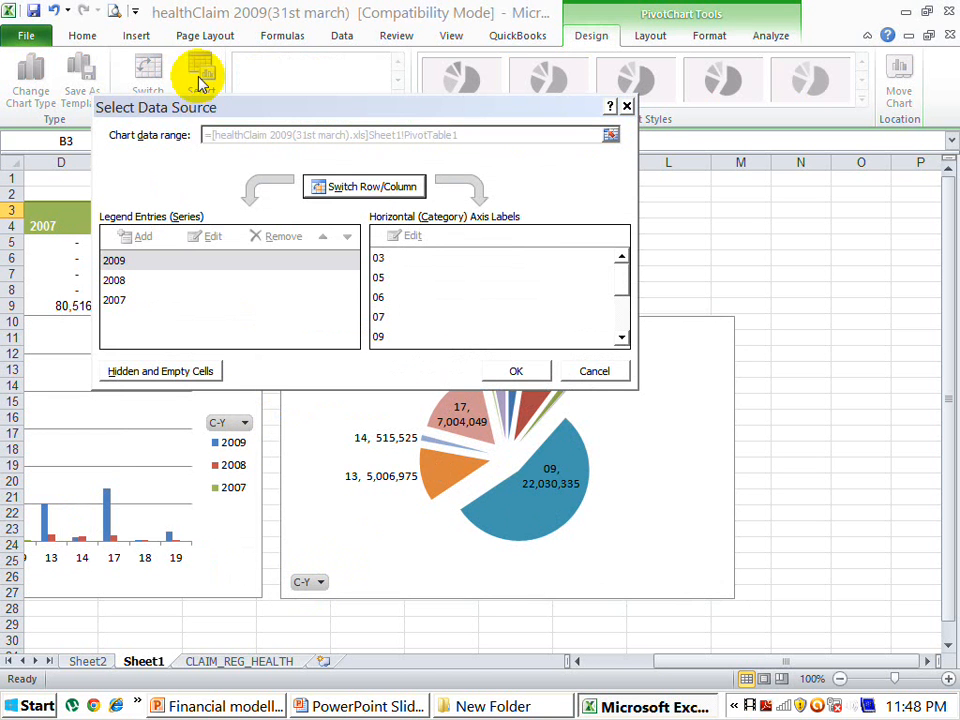
{"action": "left_click", "coordinate": [362, 190]}
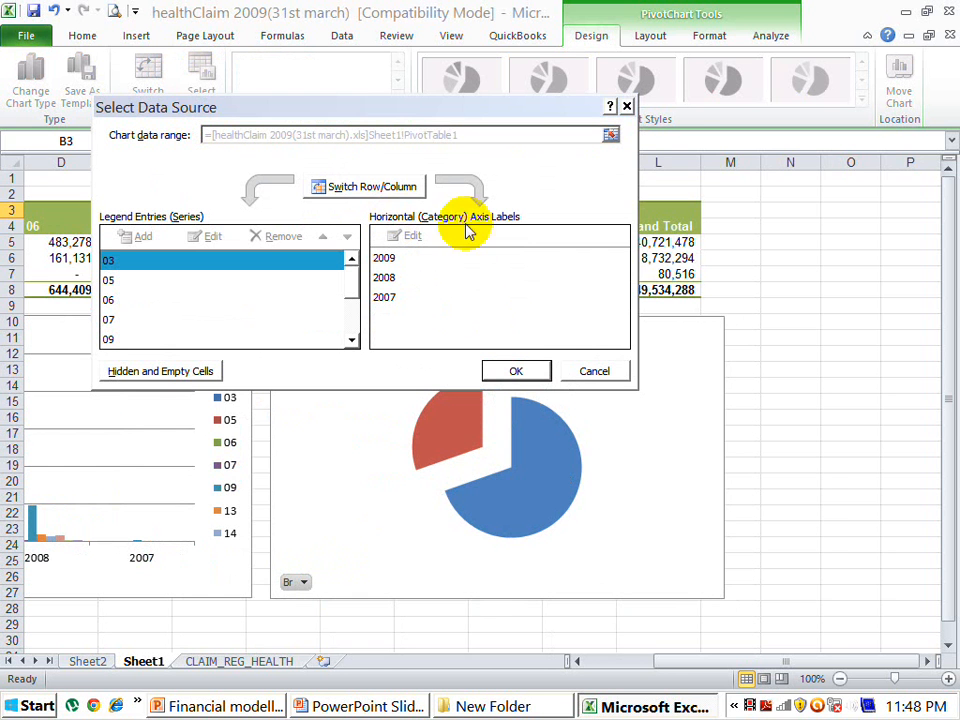
{"action": "left_click", "coordinate": [350, 190]}
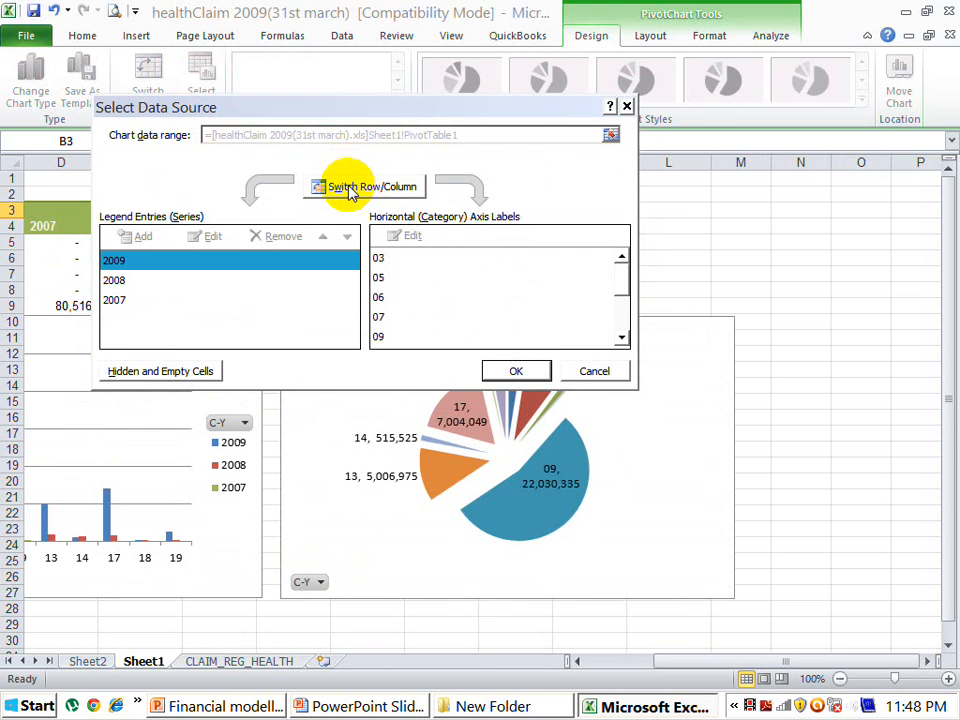
{"action": "left_click", "coordinate": [525, 368]}
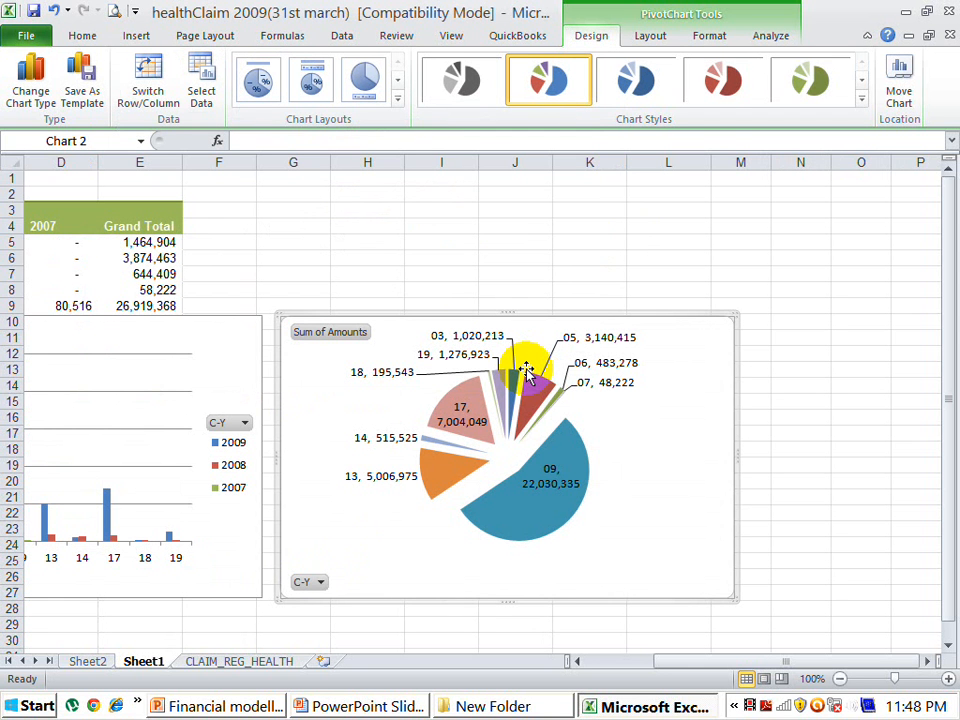
Step: Change the exploded pie chart to a basic line chart without markers
{"action": "left_click", "coordinate": [33, 98]}
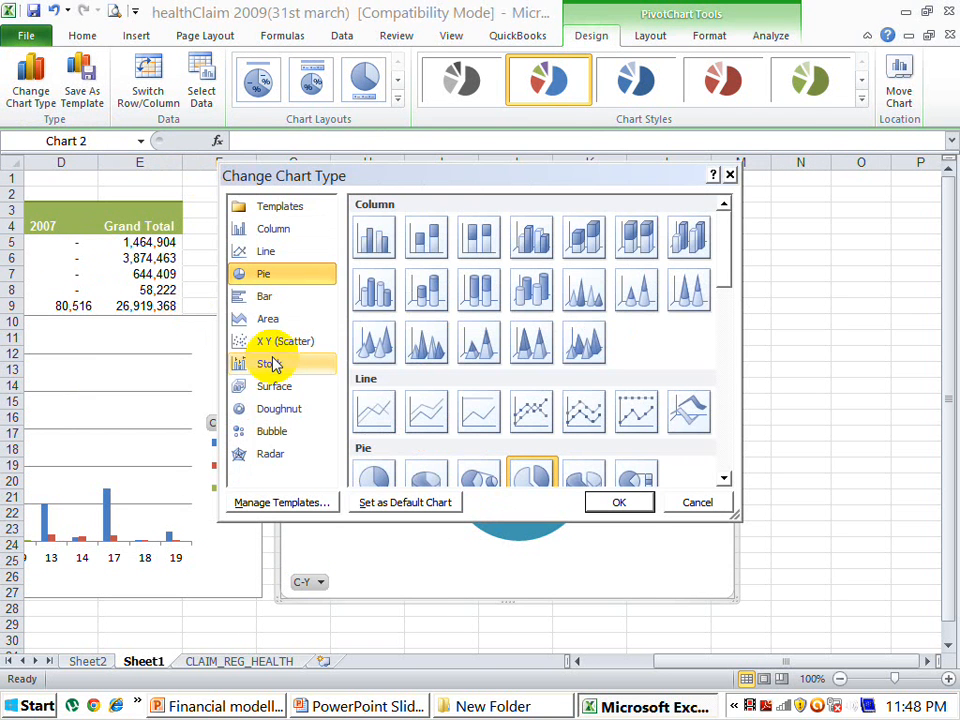
{"action": "left_click", "coordinate": [266, 251]}
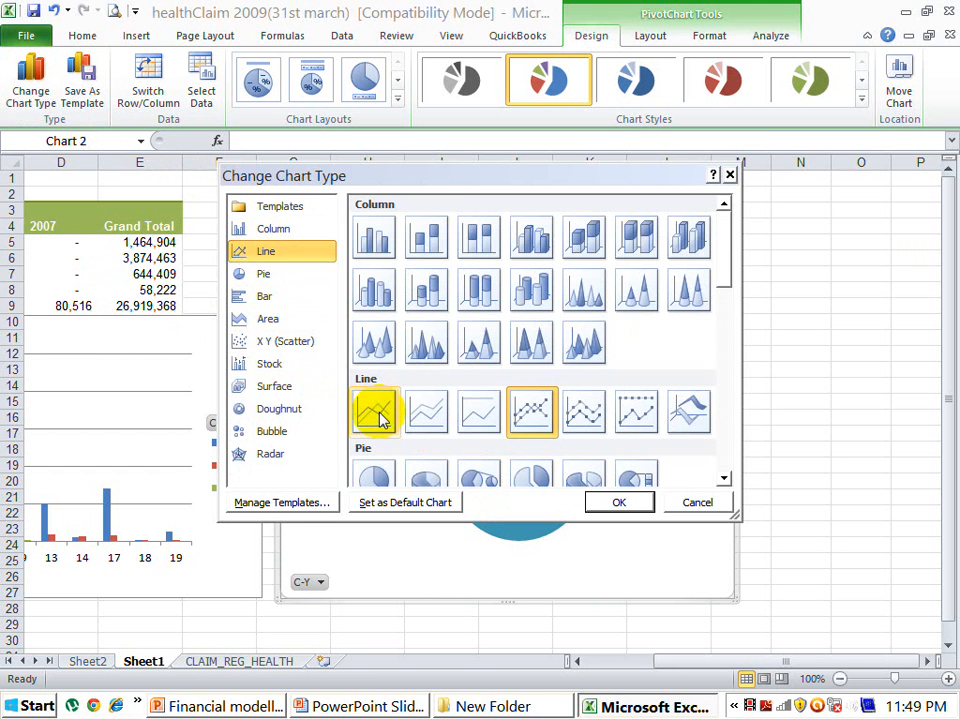
{"action": "left_click", "coordinate": [376, 410]}
{"action": "left_click", "coordinate": [617, 504]}
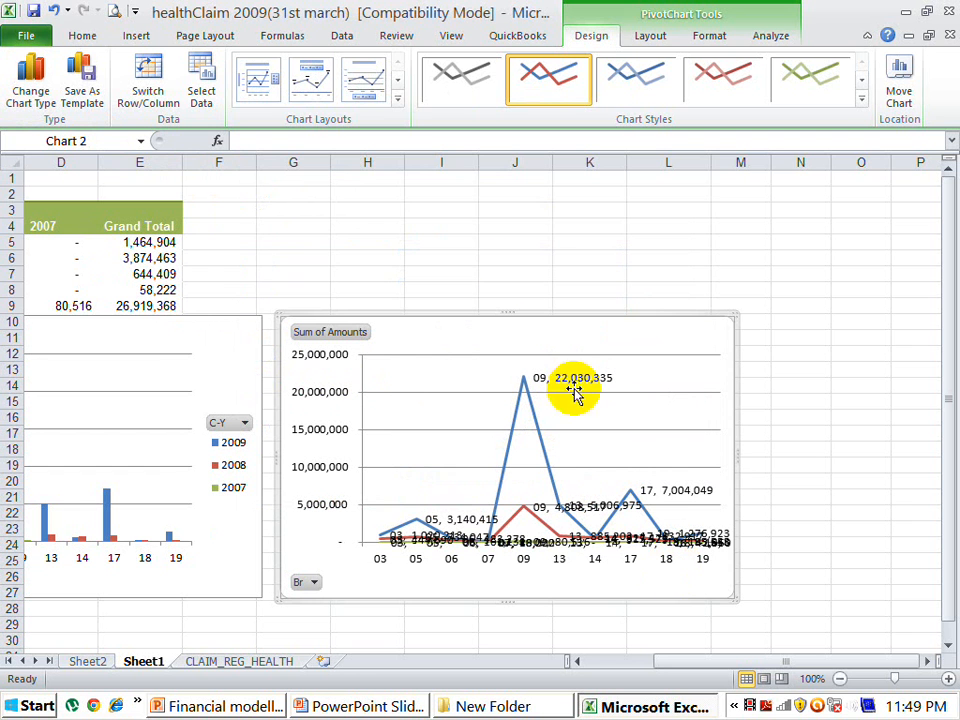
Step: Try different line chart layouts and apply the one with both axes, a bottom legend, and no title, gridlines or data labels
{"action": "left_click", "coordinate": [399, 103]}
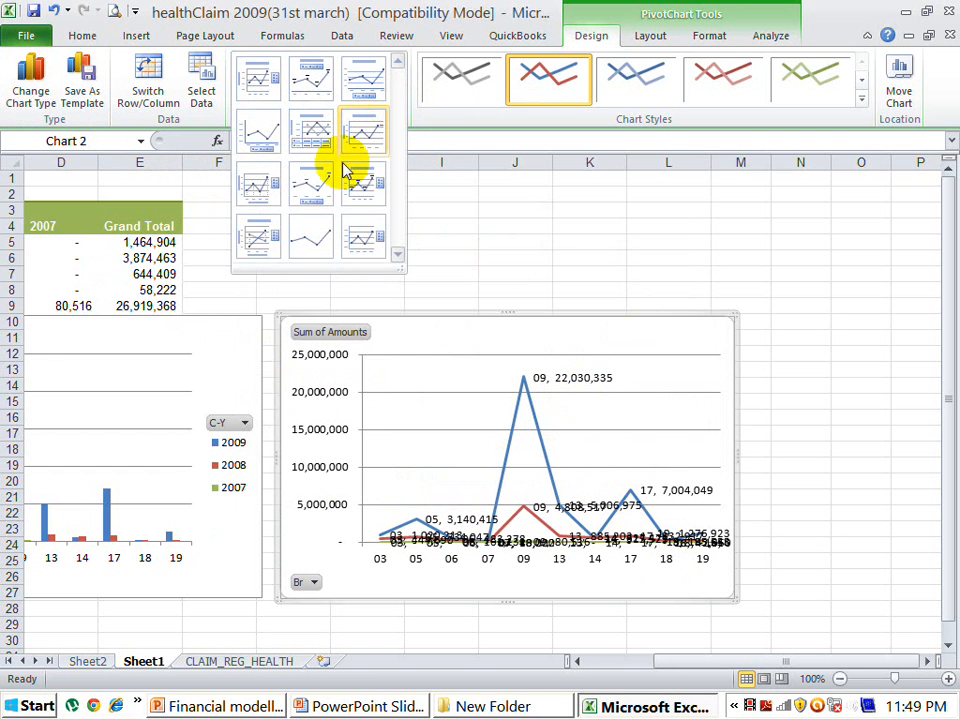
{"action": "left_click", "coordinate": [317, 190]}
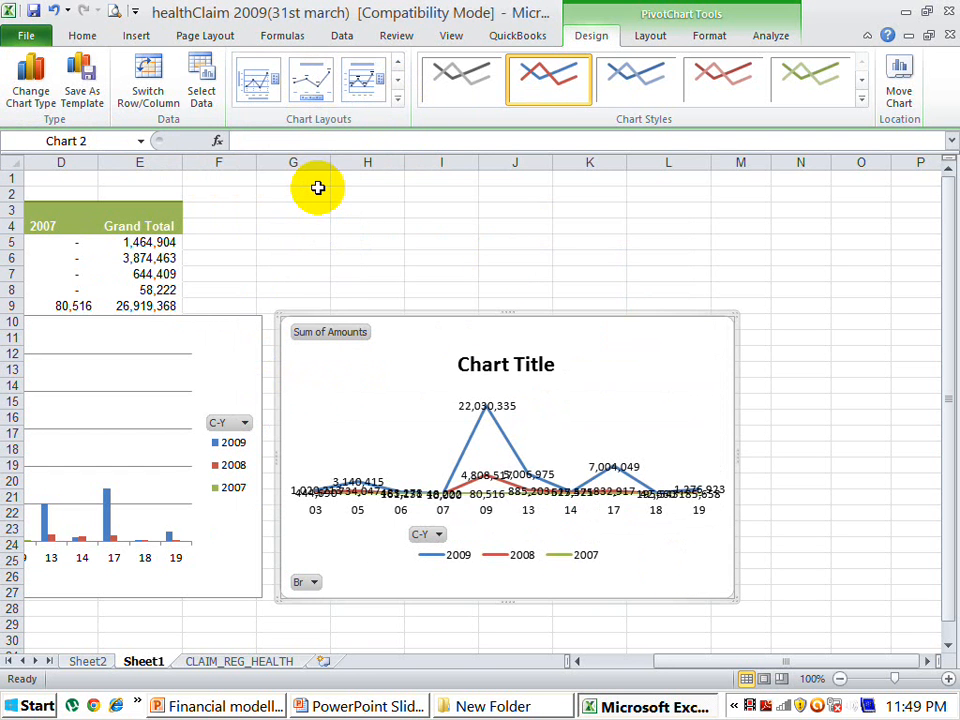
{"action": "left_click", "coordinate": [399, 103]}
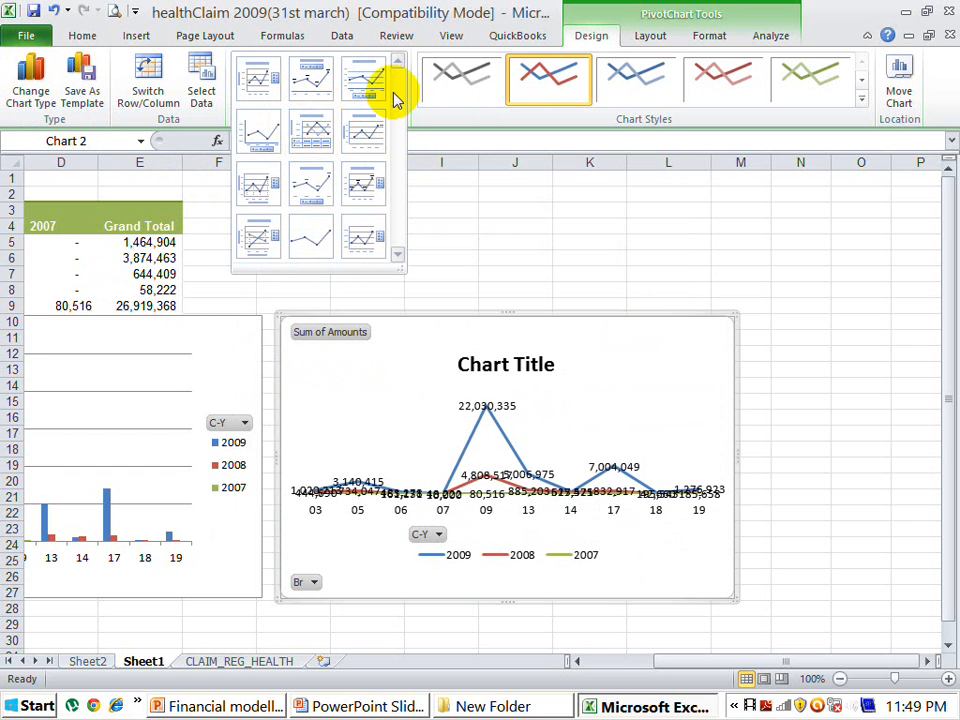
{"action": "left_click", "coordinate": [401, 86]}
{"action": "left_click", "coordinate": [312, 238]}
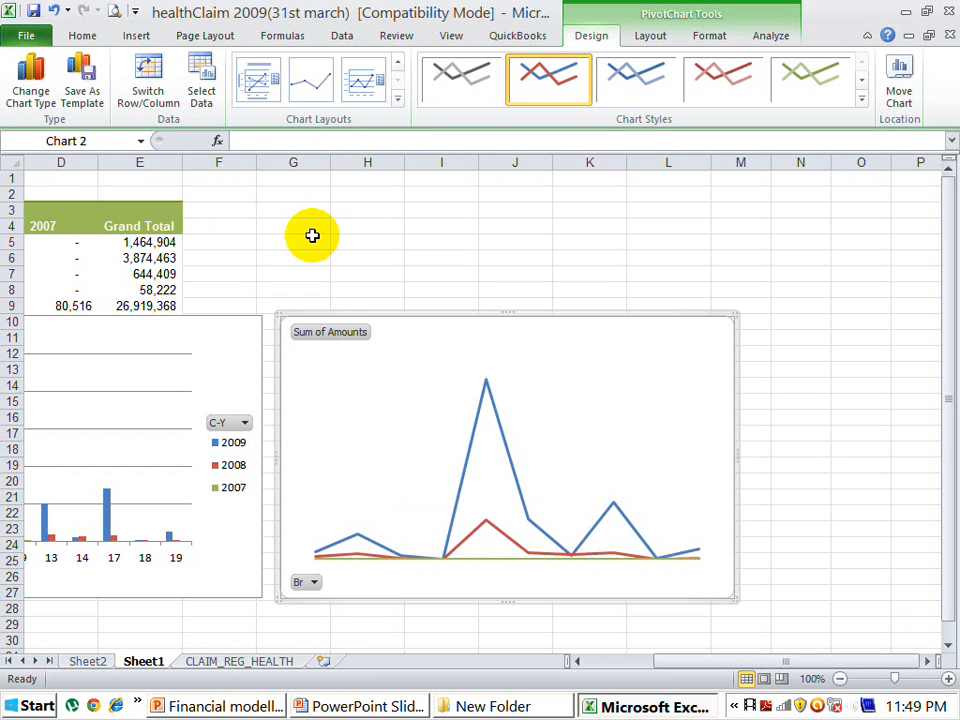
{"action": "left_click", "coordinate": [398, 99]}
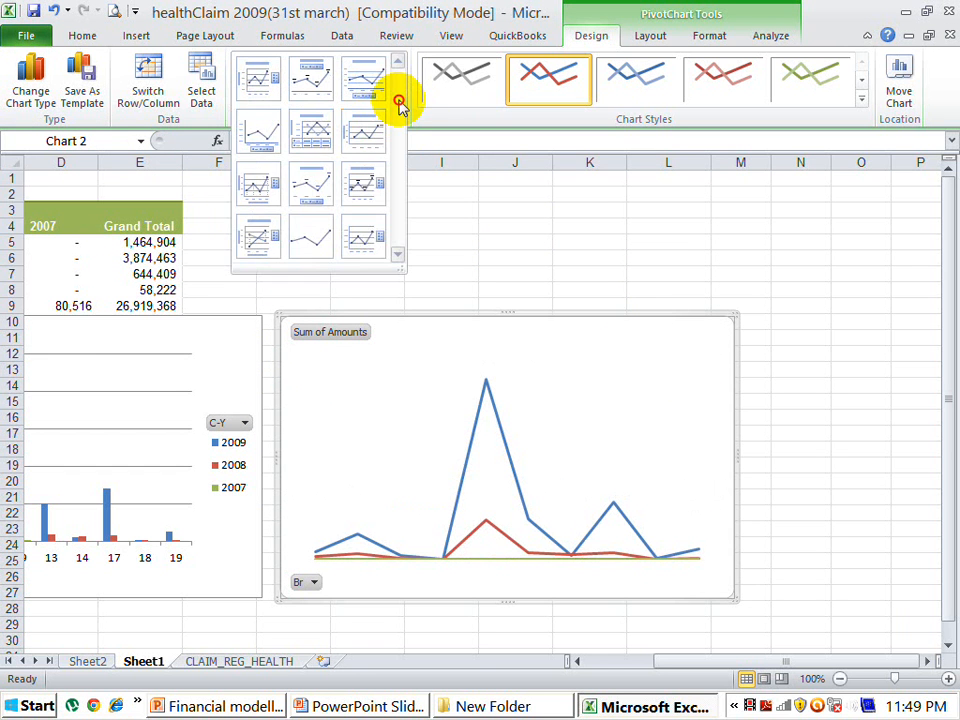
{"action": "left_click", "coordinate": [268, 135]}
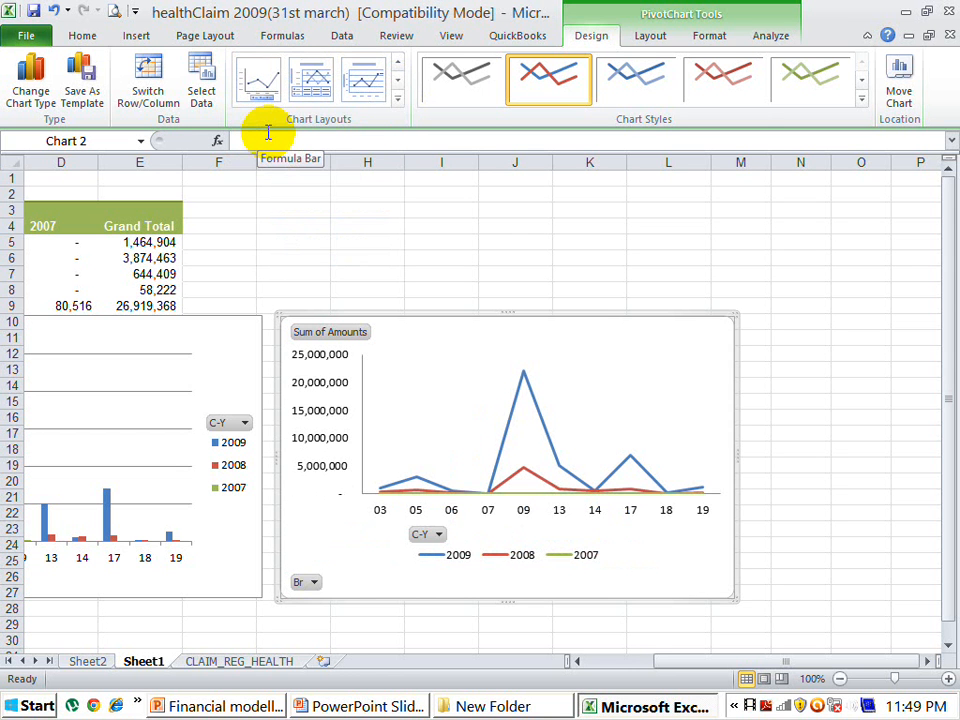
{"action": "left_click", "coordinate": [786, 382]}
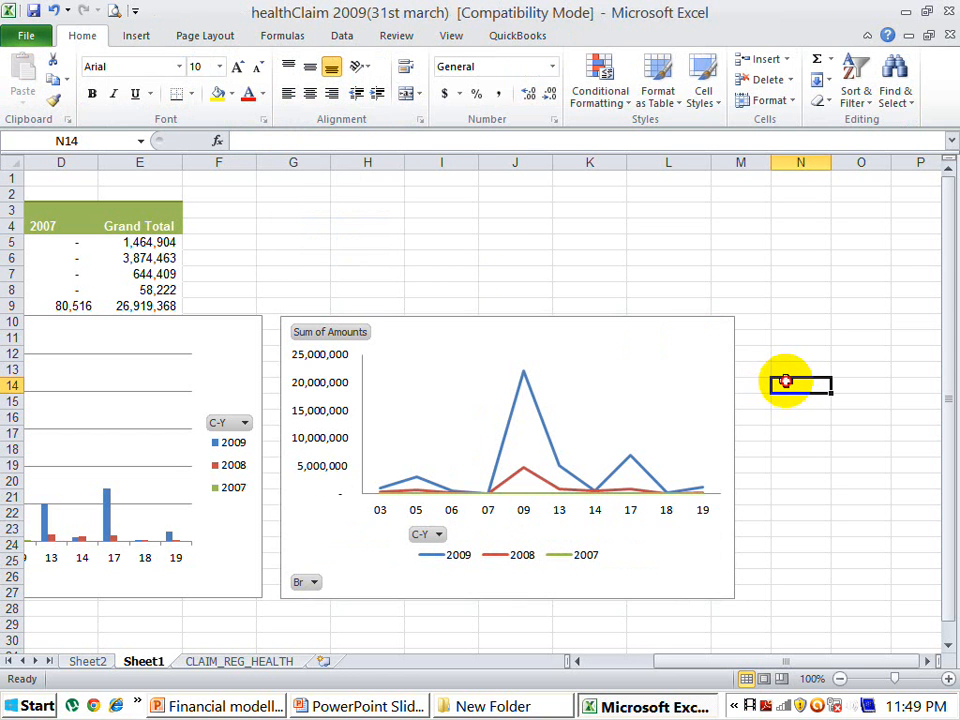
Step: Filter the pivot table's Br field to show only codes 05, 13 and 18
{"action": "left_click", "coordinate": [578, 661]}
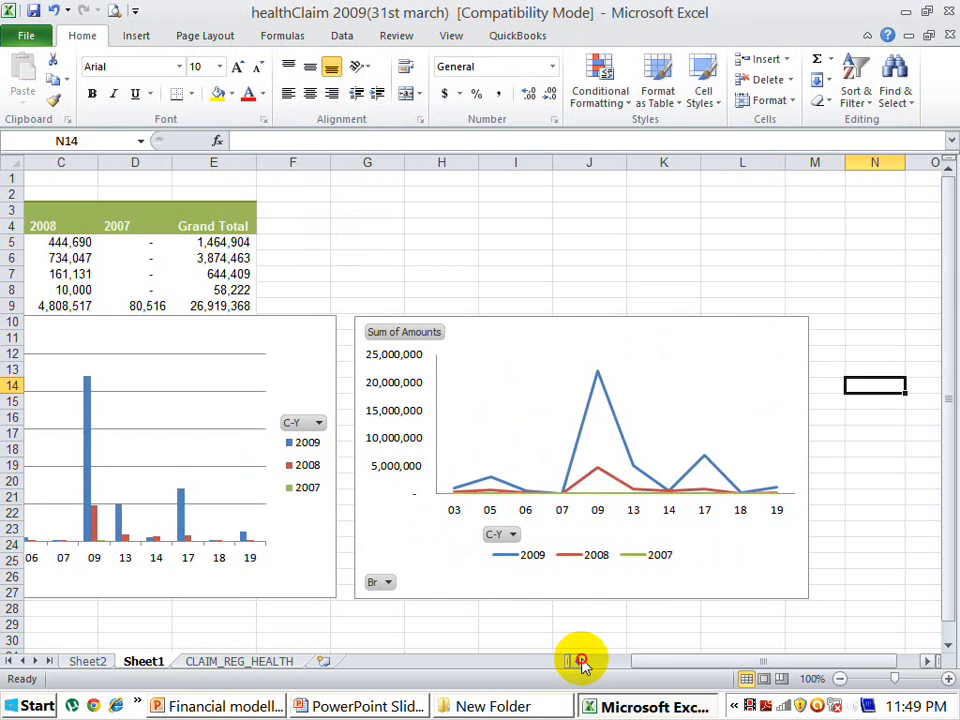
{"action": "left_click", "coordinate": [578, 661]}
{"action": "left_click", "coordinate": [578, 661]}
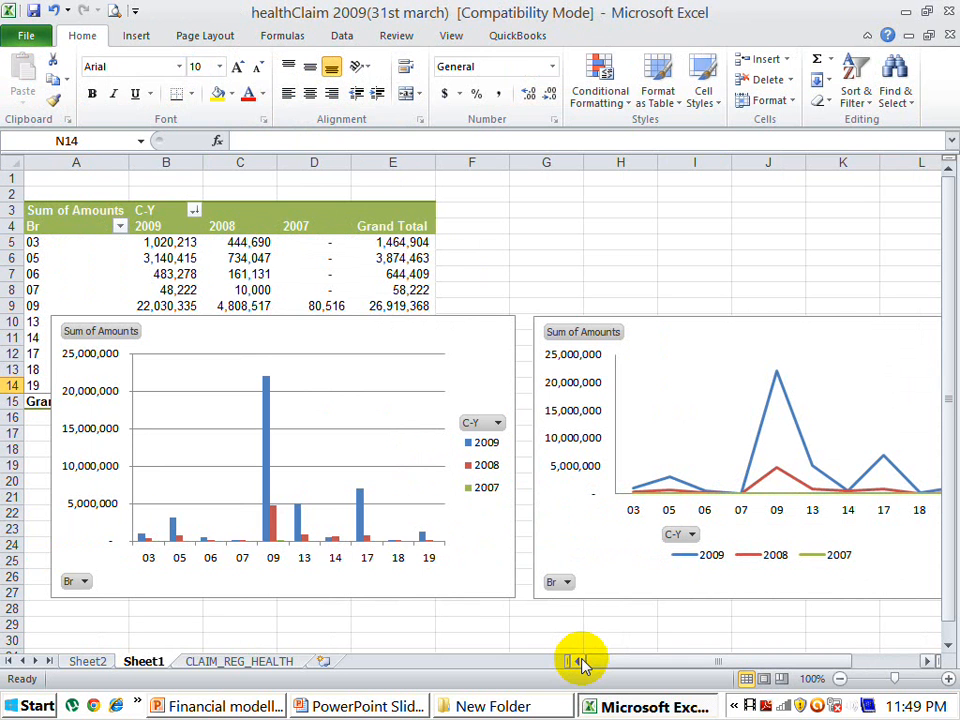
{"action": "left_click", "coordinate": [121, 228]}
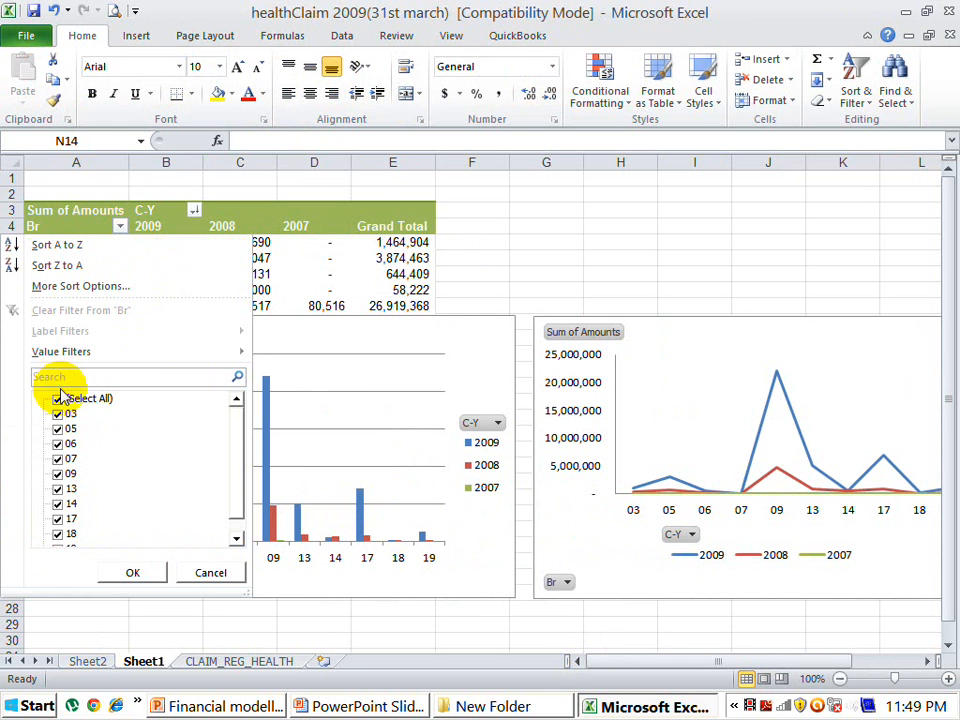
{"action": "left_click", "coordinate": [58, 399]}
{"action": "left_click", "coordinate": [58, 428]}
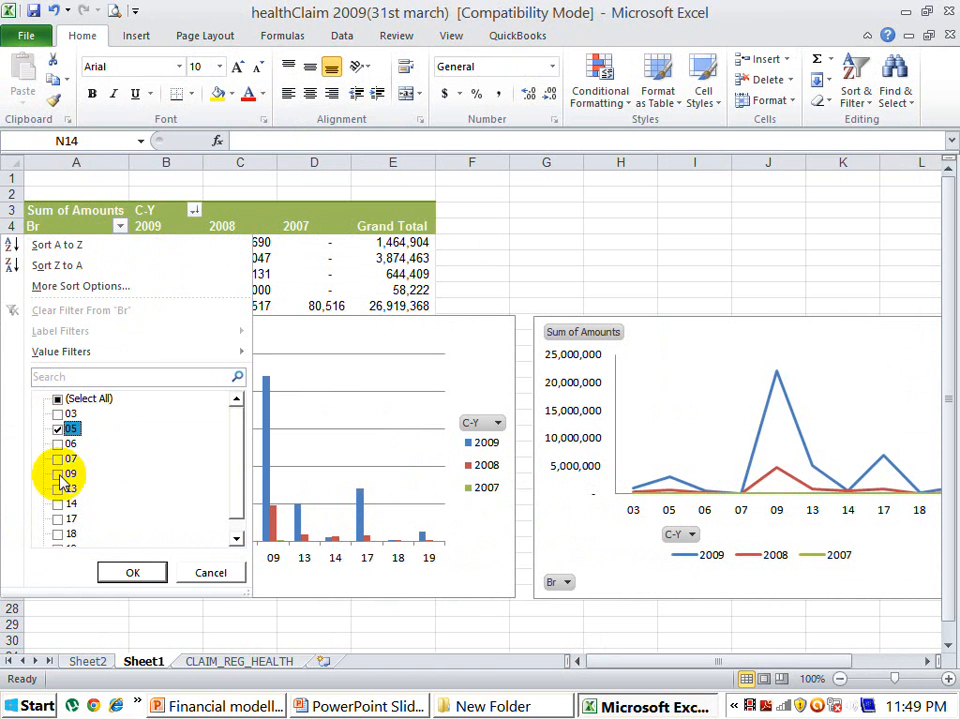
{"action": "left_click", "coordinate": [58, 488]}
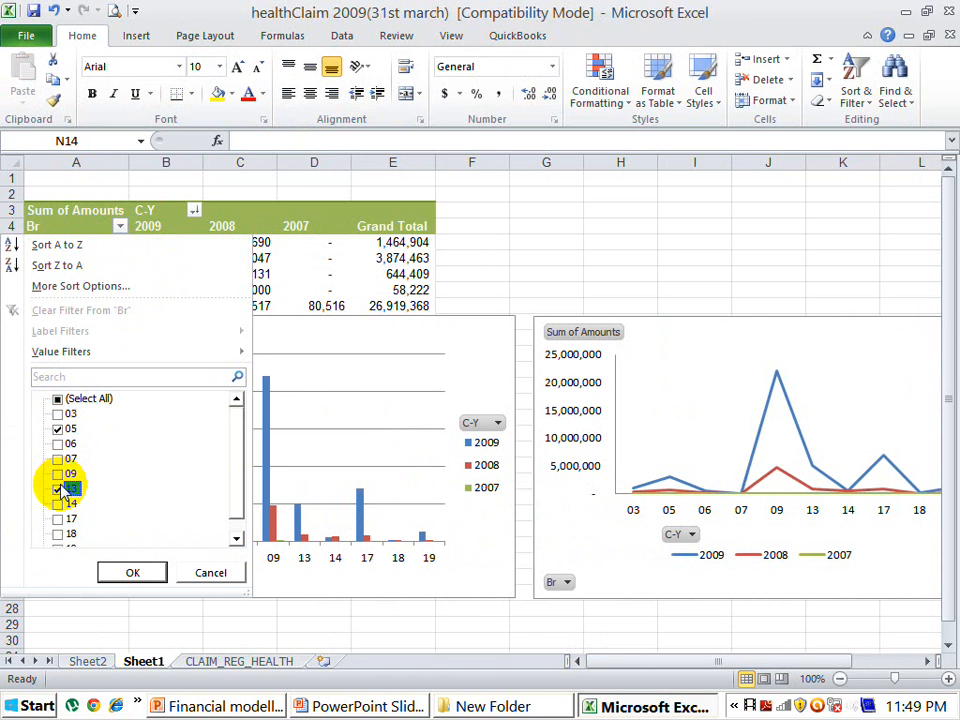
{"action": "left_click", "coordinate": [60, 536]}
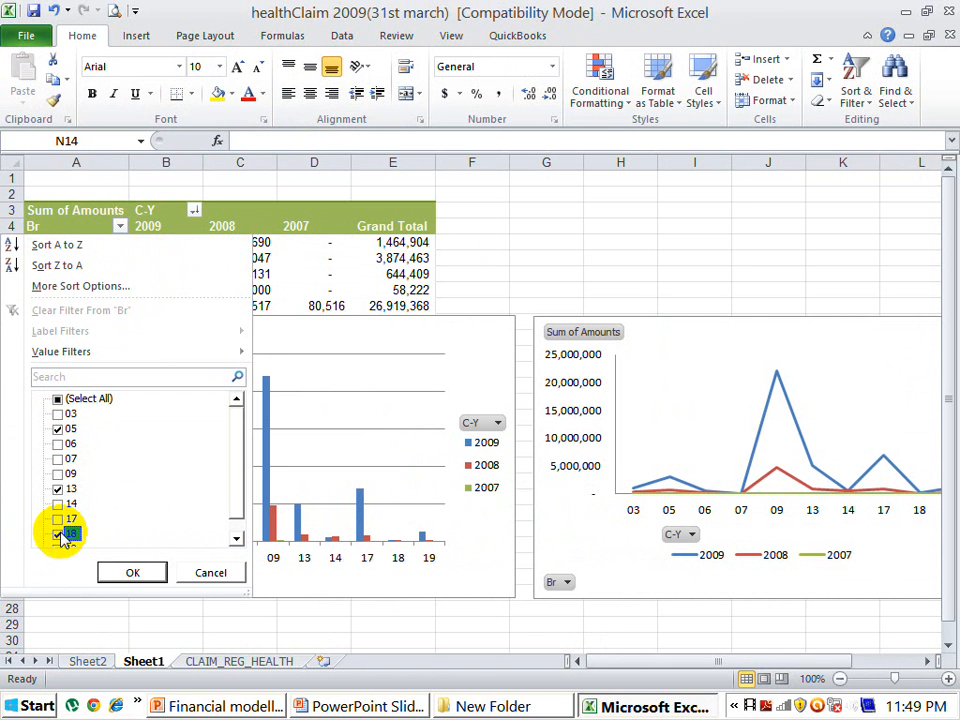
{"action": "left_click", "coordinate": [135, 570]}
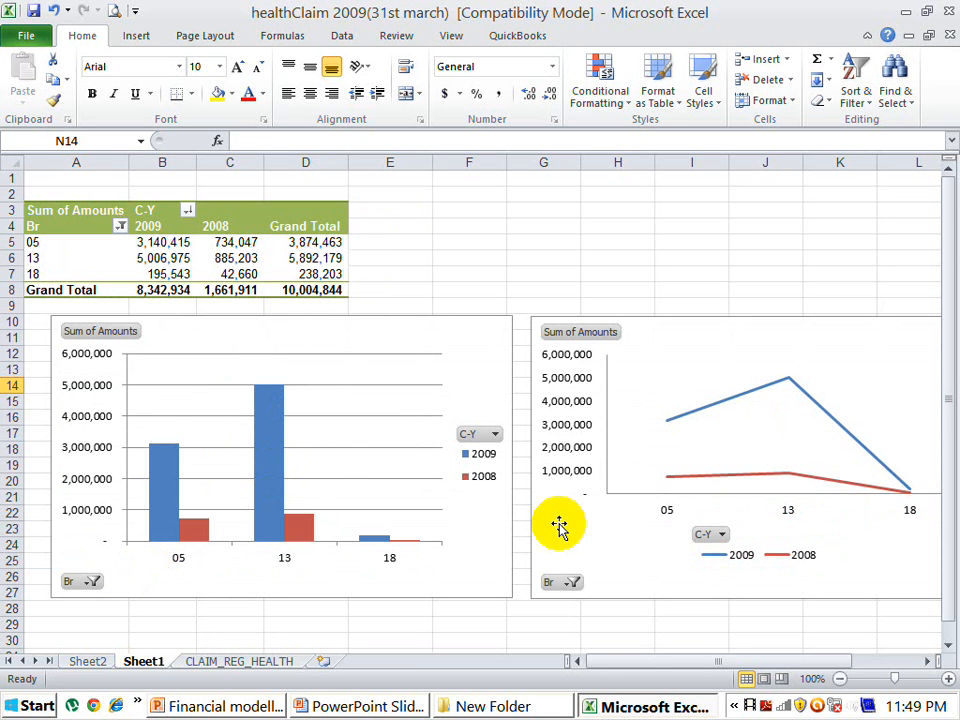
Step: Change the 2009 series in the column chart to a stacked area
{"action": "left_click", "coordinate": [276, 488]}
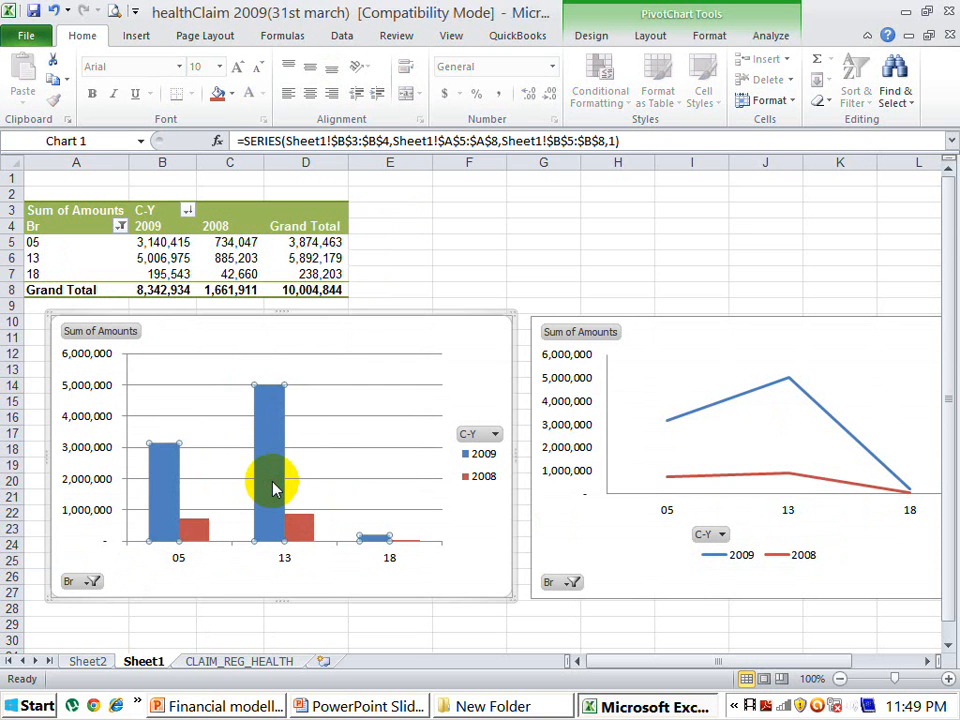
{"action": "left_click", "coordinate": [441, 229]}
{"action": "left_click", "coordinate": [600, 72]}
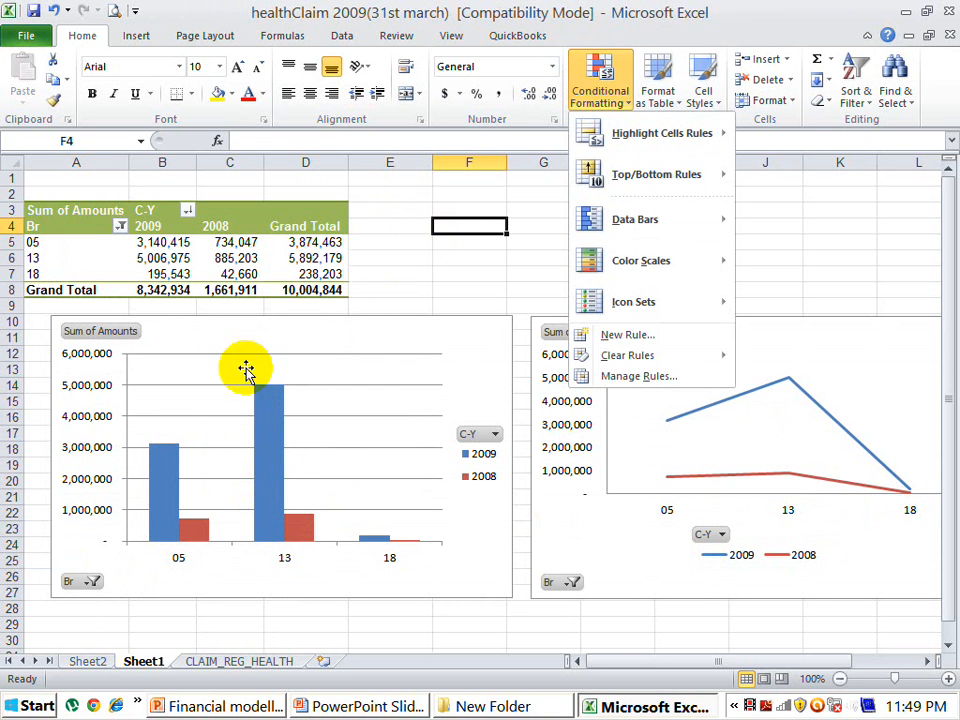
{"action": "left_click", "coordinate": [276, 450]}
{"action": "left_click", "coordinate": [273, 451]}
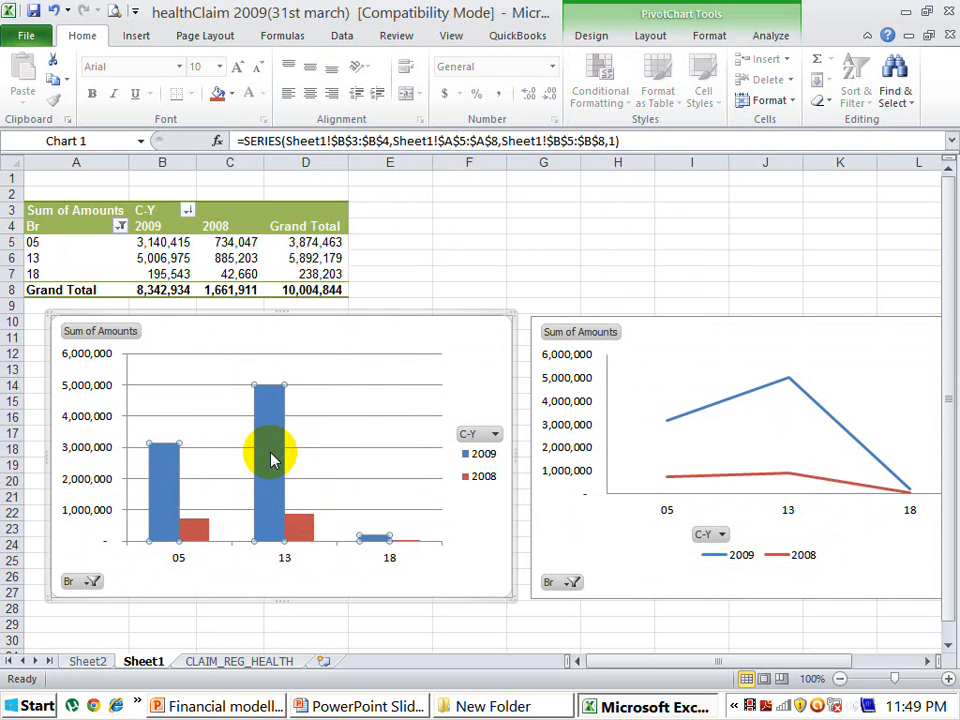
{"action": "left_click", "coordinate": [600, 37]}
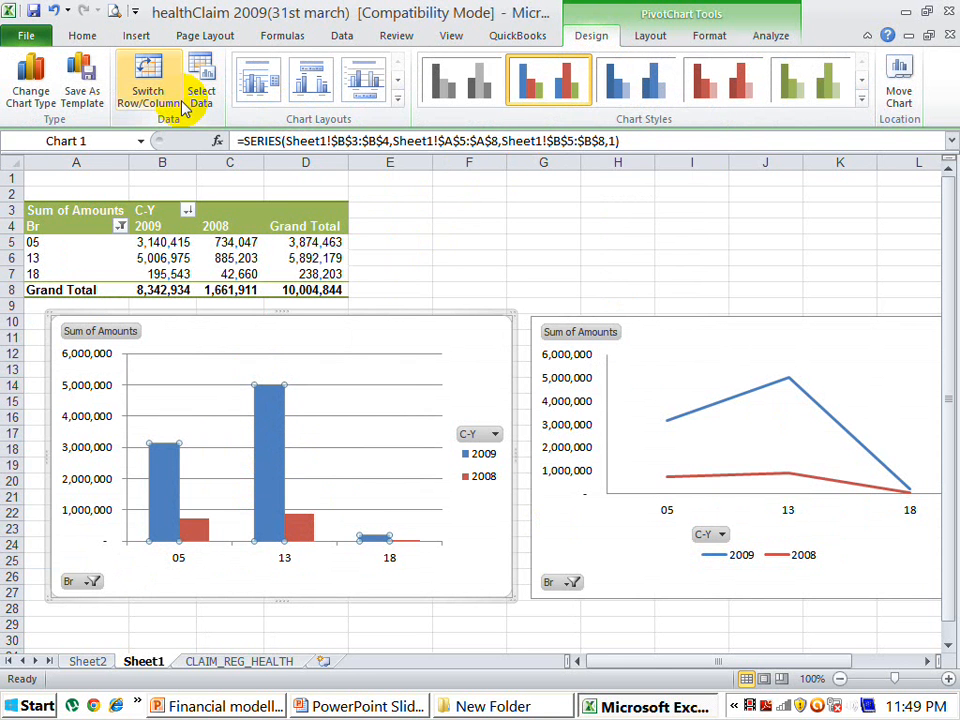
{"action": "left_click", "coordinate": [42, 90]}
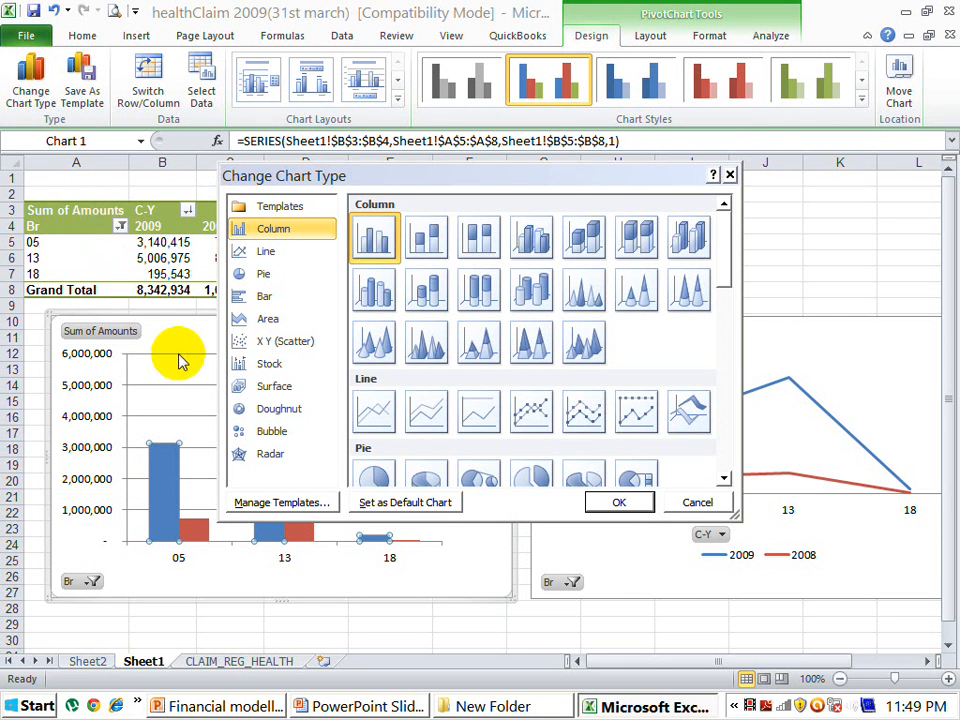
{"action": "left_click", "coordinate": [272, 388]}
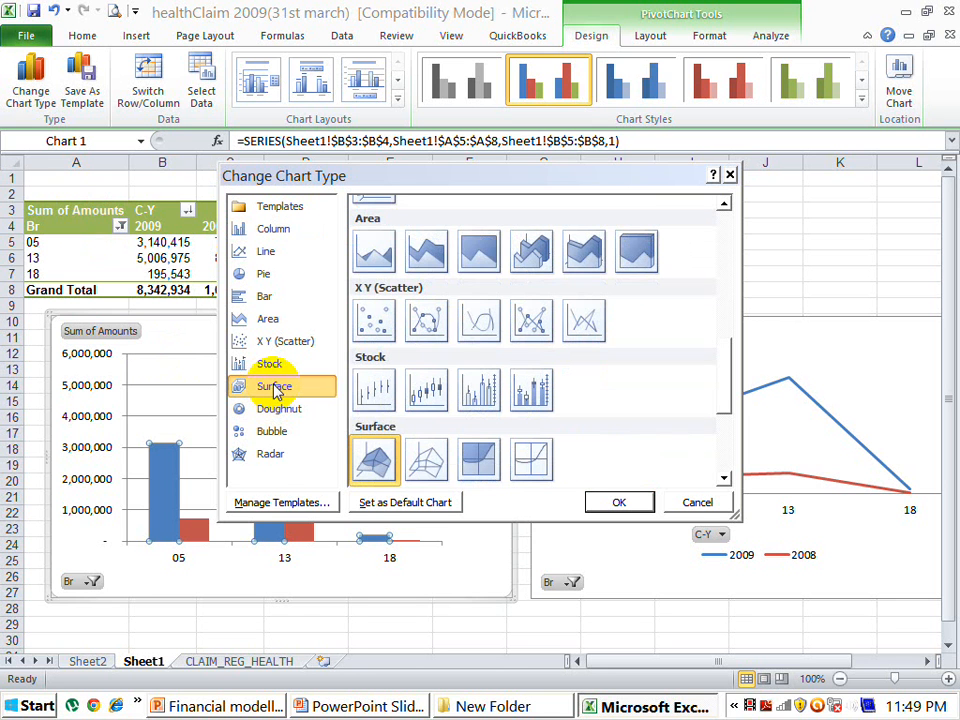
{"action": "left_click", "coordinate": [443, 260]}
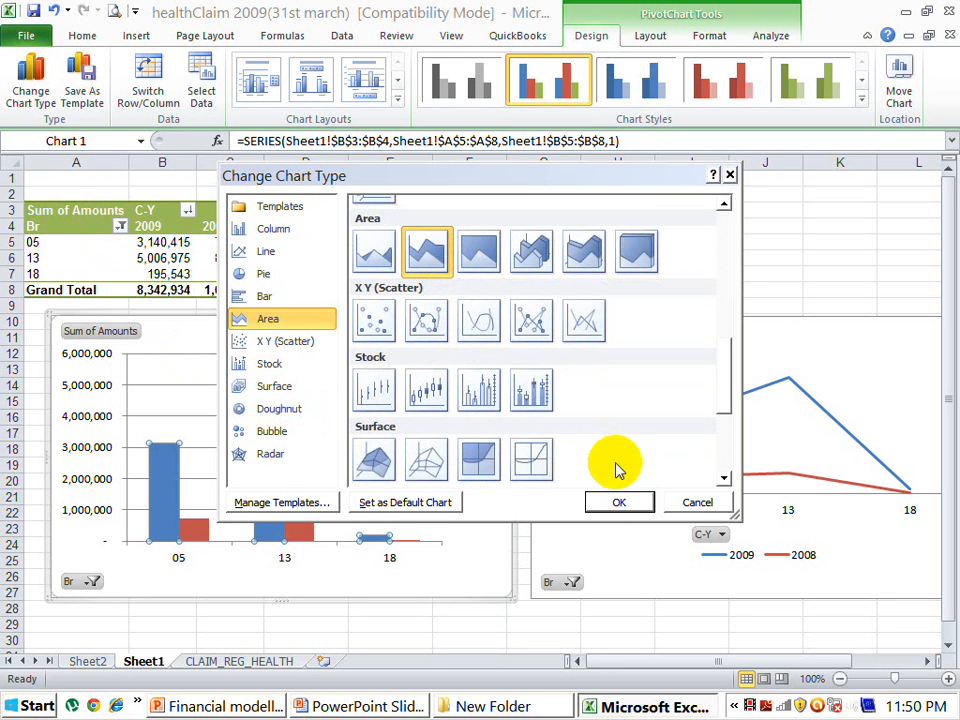
{"action": "left_click", "coordinate": [619, 503]}
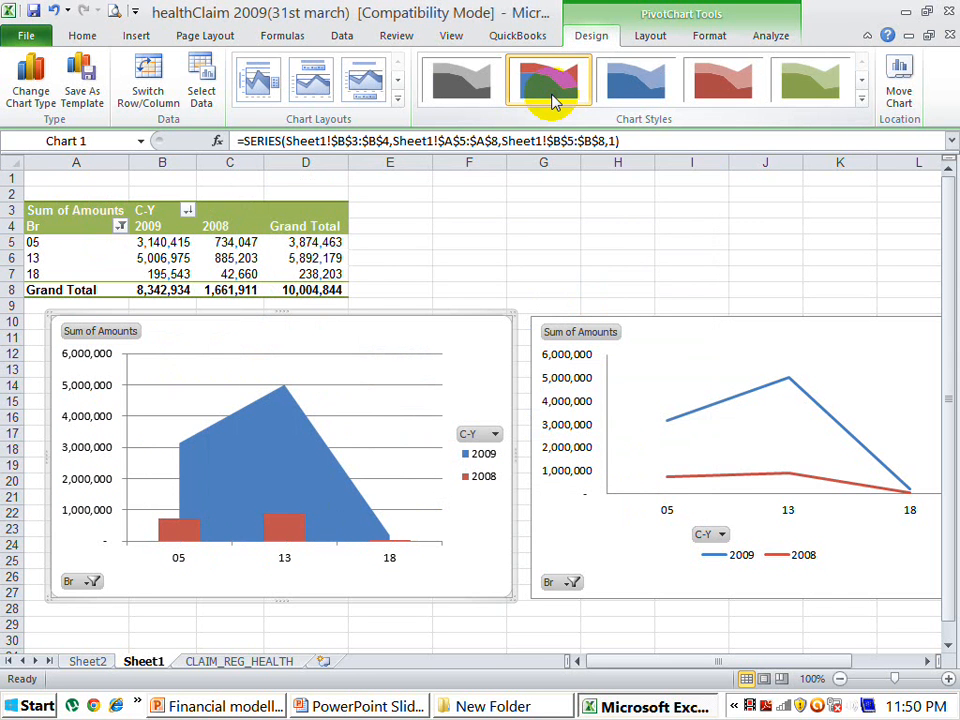
Step: Try the blue and red chart styles on the combination chart, then restore the blue-and-red multicolour style
{"action": "left_click", "coordinate": [644, 86]}
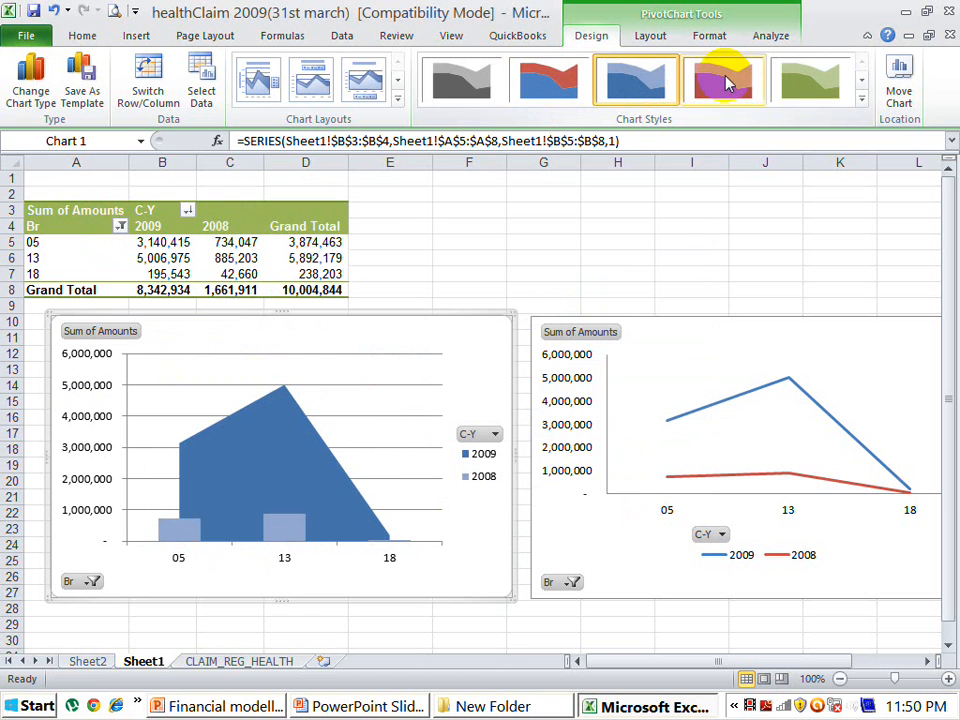
{"action": "left_click", "coordinate": [726, 84]}
{"action": "left_click", "coordinate": [556, 79]}
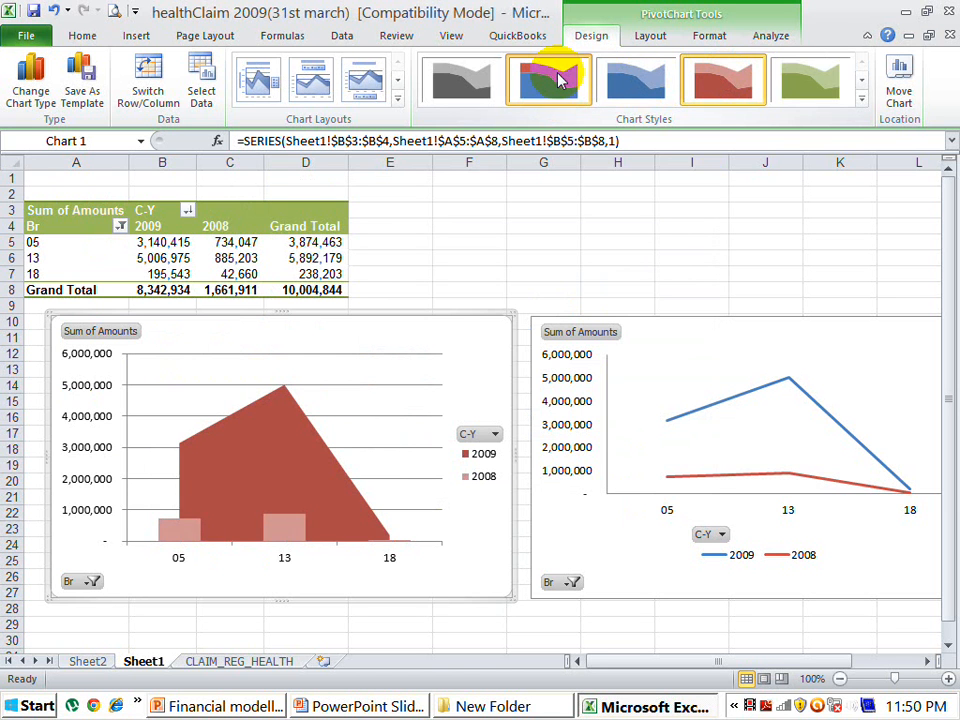
Step: Change the 2009 area series to a stacked line with markers
{"action": "left_click", "coordinate": [265, 430]}
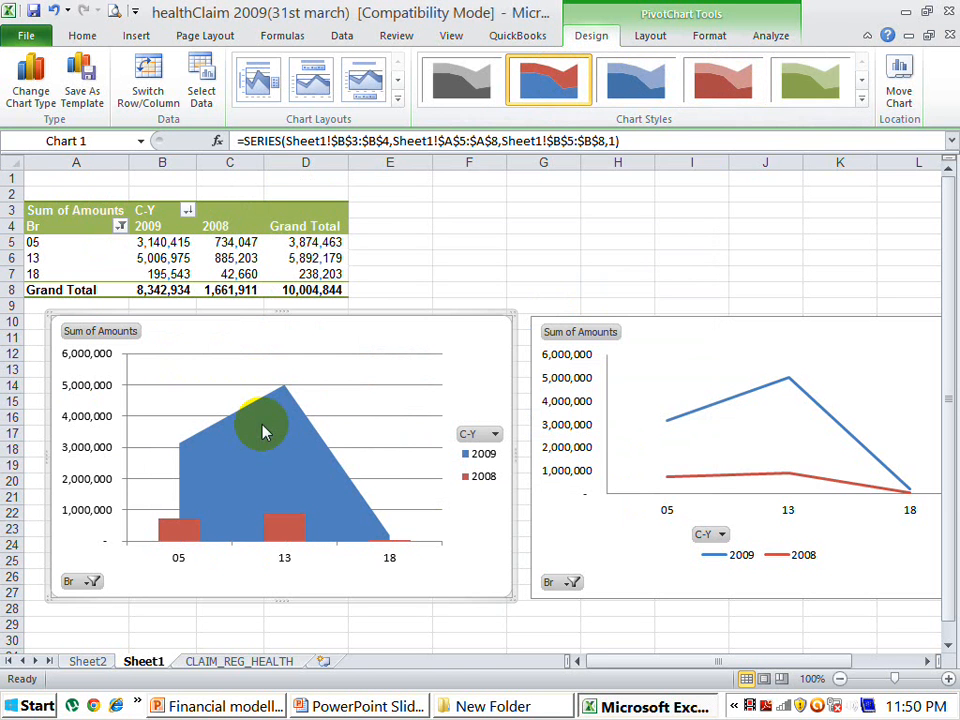
{"action": "left_click", "coordinate": [40, 96]}
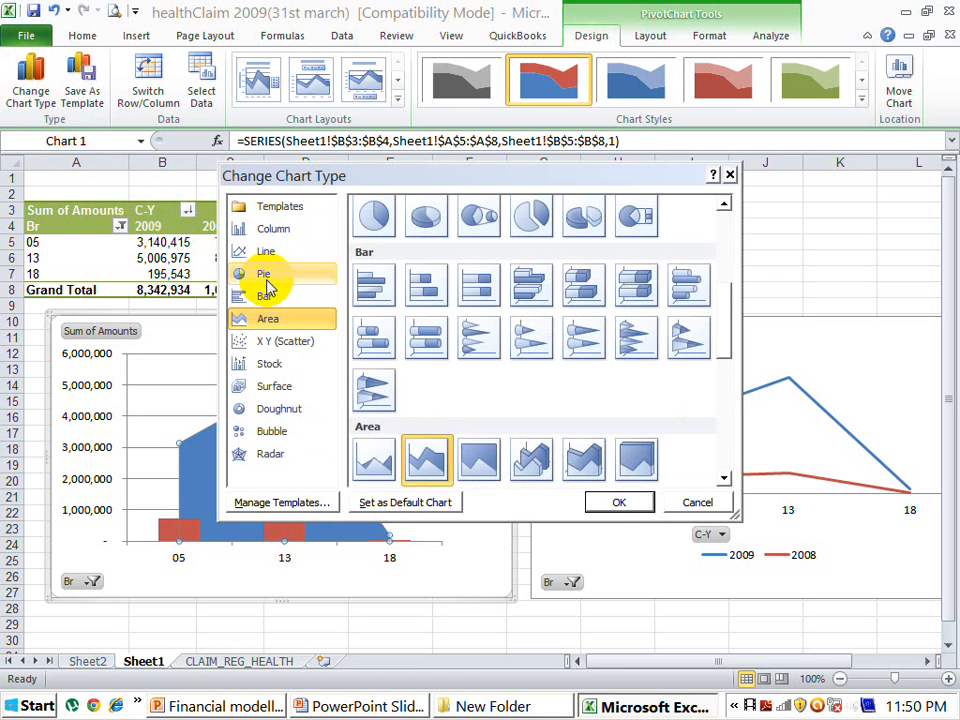
{"action": "left_click", "coordinate": [267, 253]}
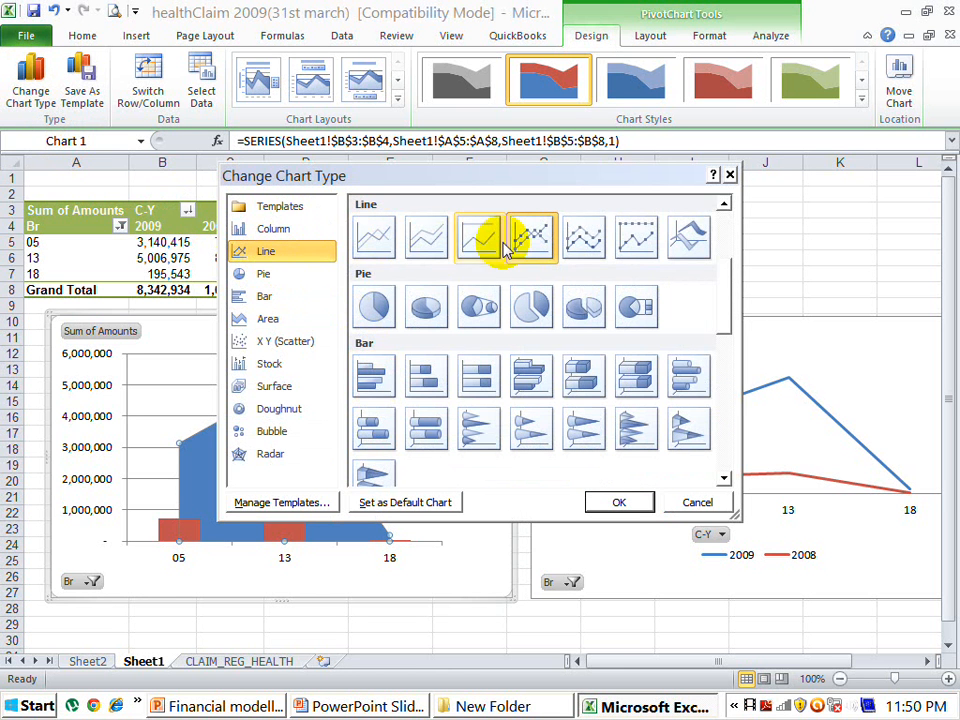
{"action": "left_click", "coordinate": [584, 236]}
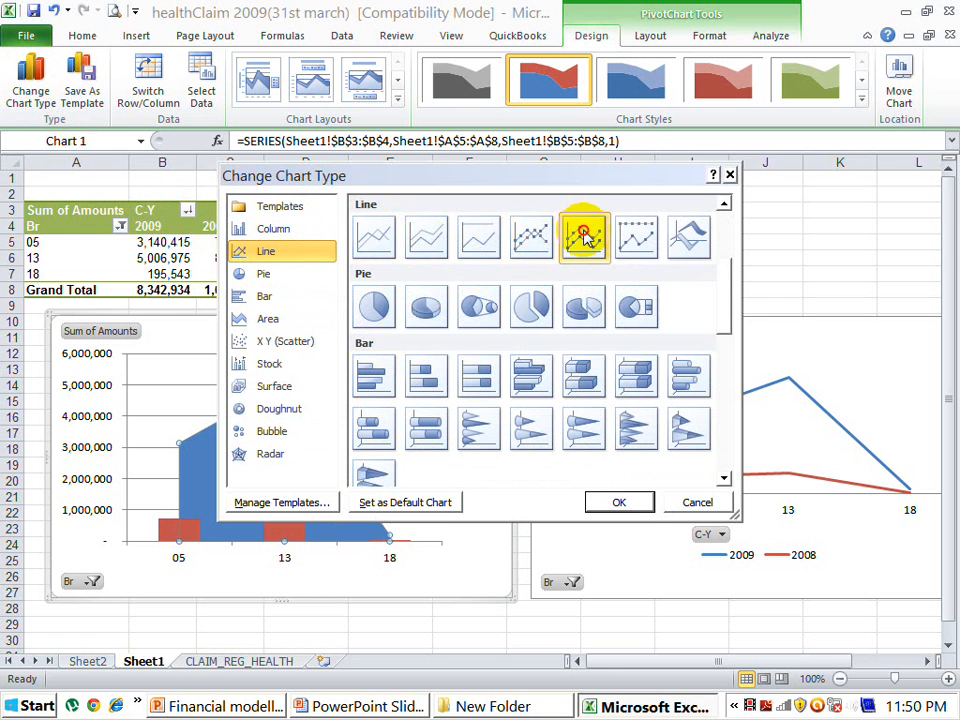
{"action": "left_click", "coordinate": [622, 503]}
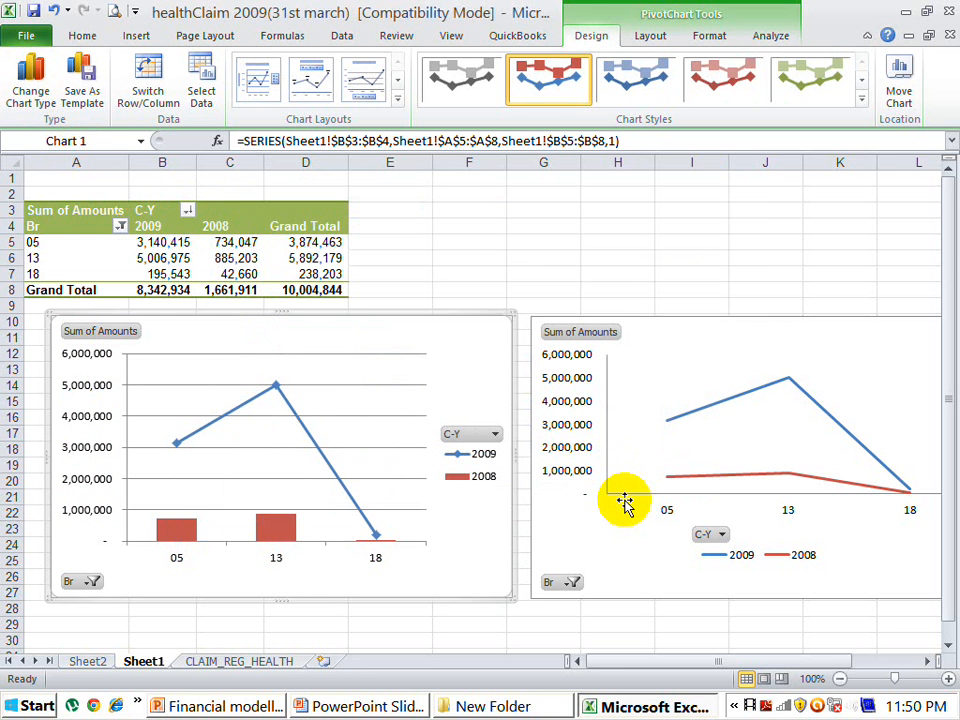
Step: Set the pivot table's Br filter to include all branch codes
{"action": "left_click", "coordinate": [434, 286]}
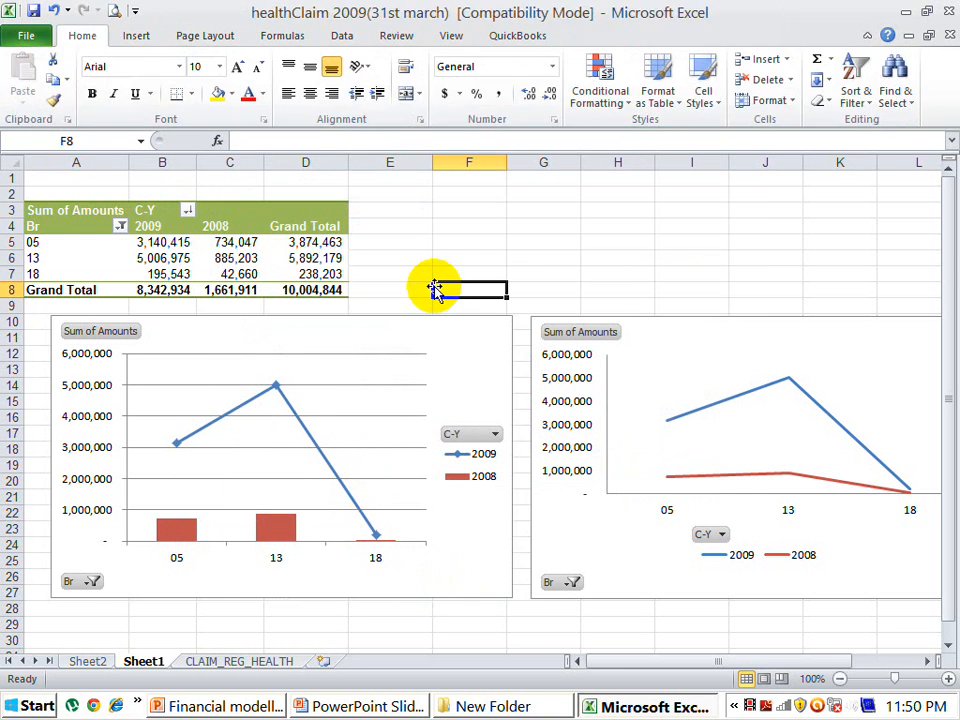
{"action": "left_click", "coordinate": [120, 227]}
{"action": "left_click", "coordinate": [57, 400]}
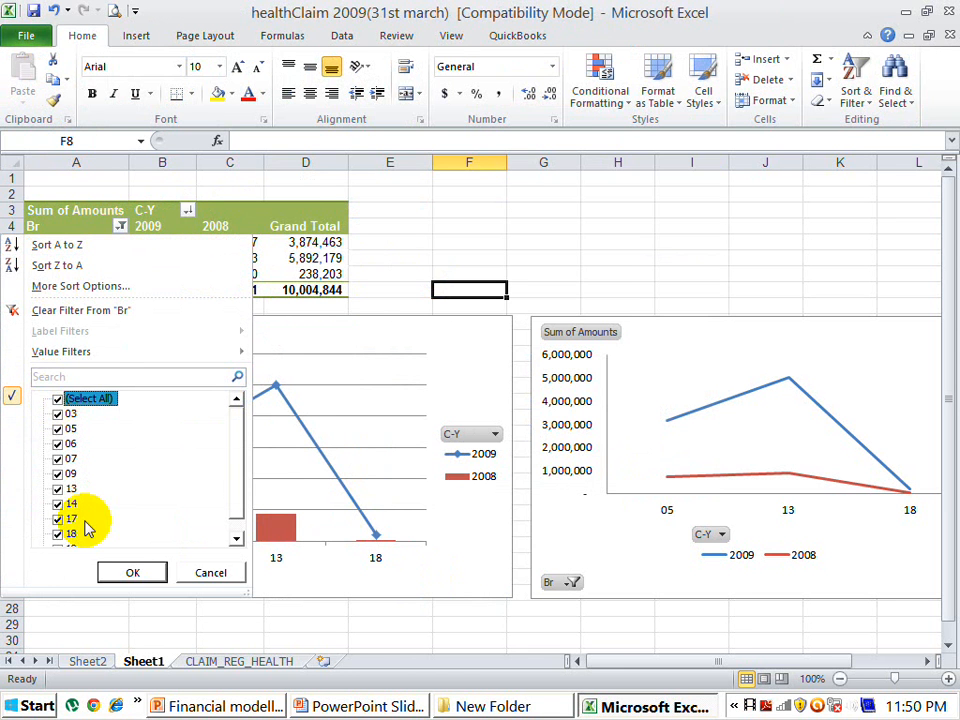
{"action": "left_click", "coordinate": [119, 566]}
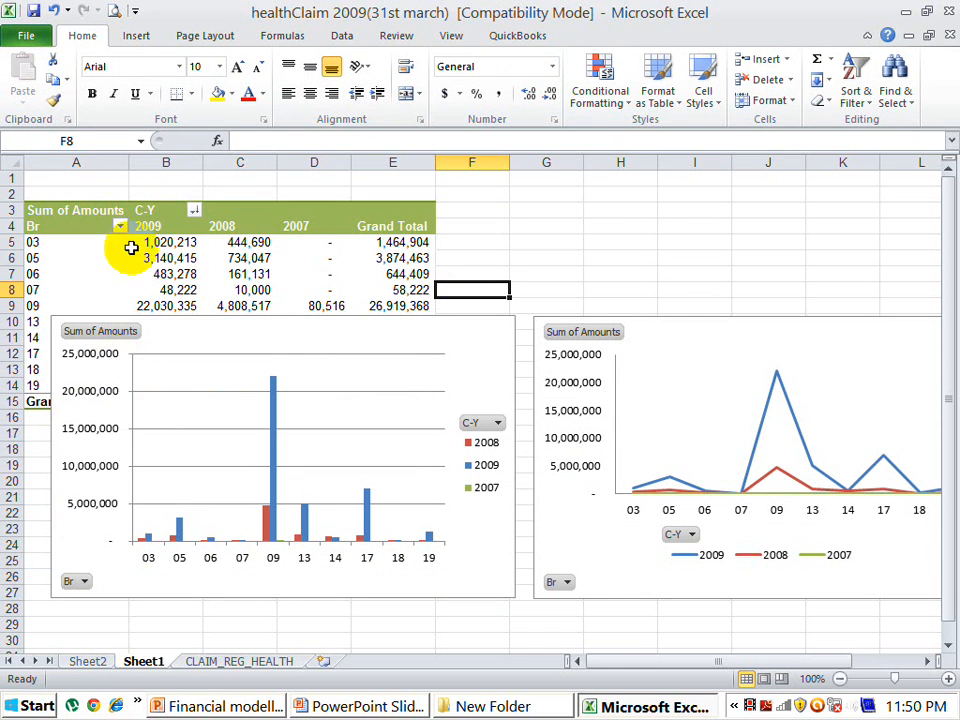
Step: Filter the pivot table's C-Y field to show only 2009
{"action": "left_click", "coordinate": [192, 213]}
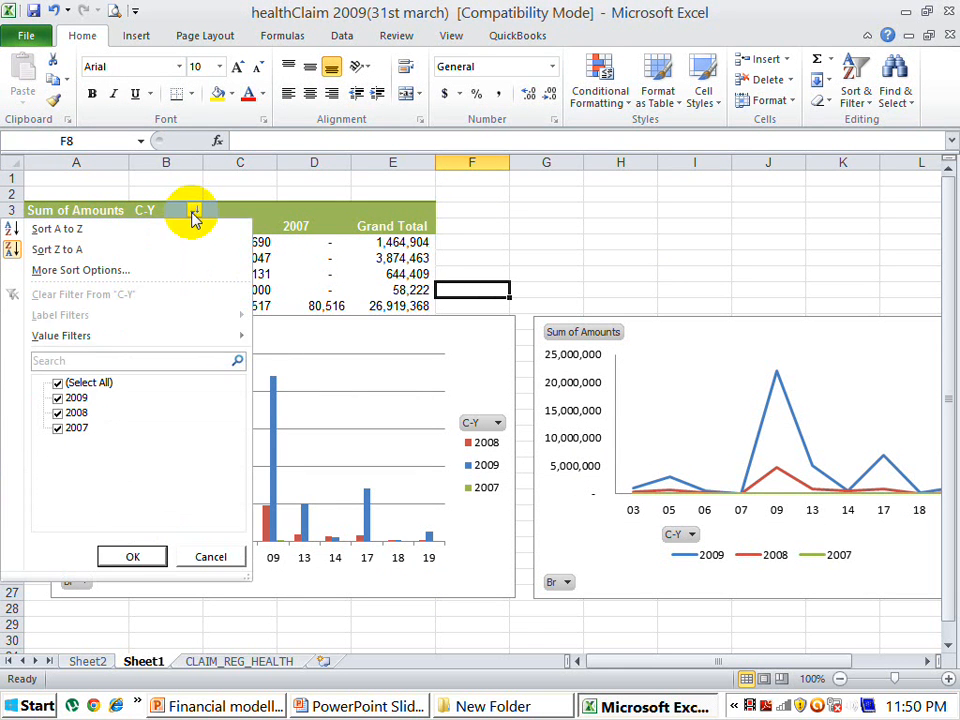
{"action": "left_click", "coordinate": [57, 385]}
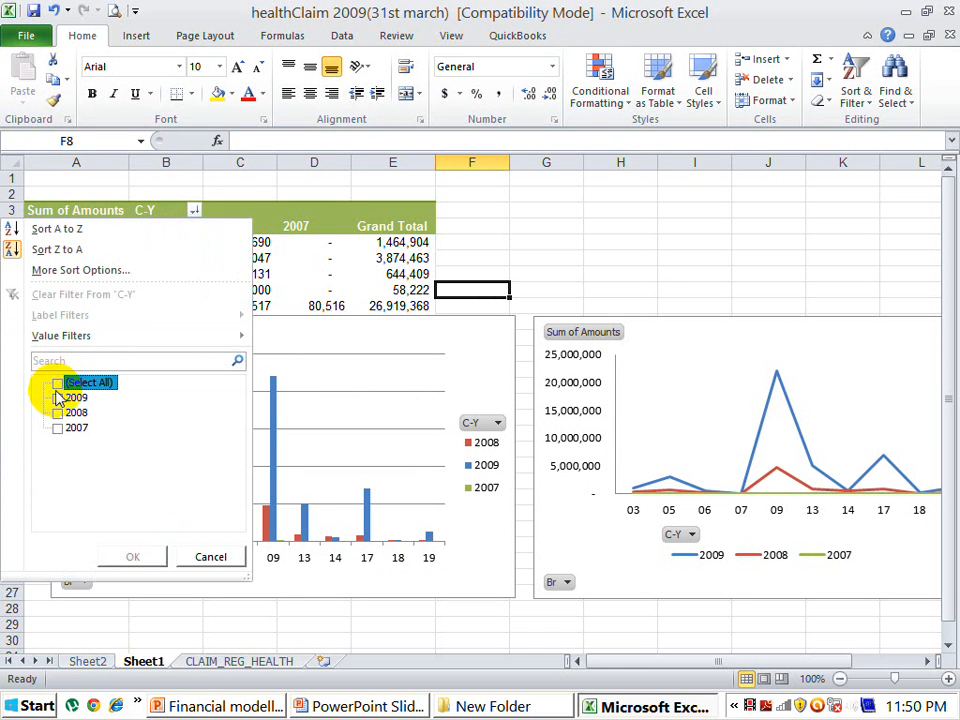
{"action": "left_click", "coordinate": [57, 397]}
{"action": "left_click", "coordinate": [124, 555]}
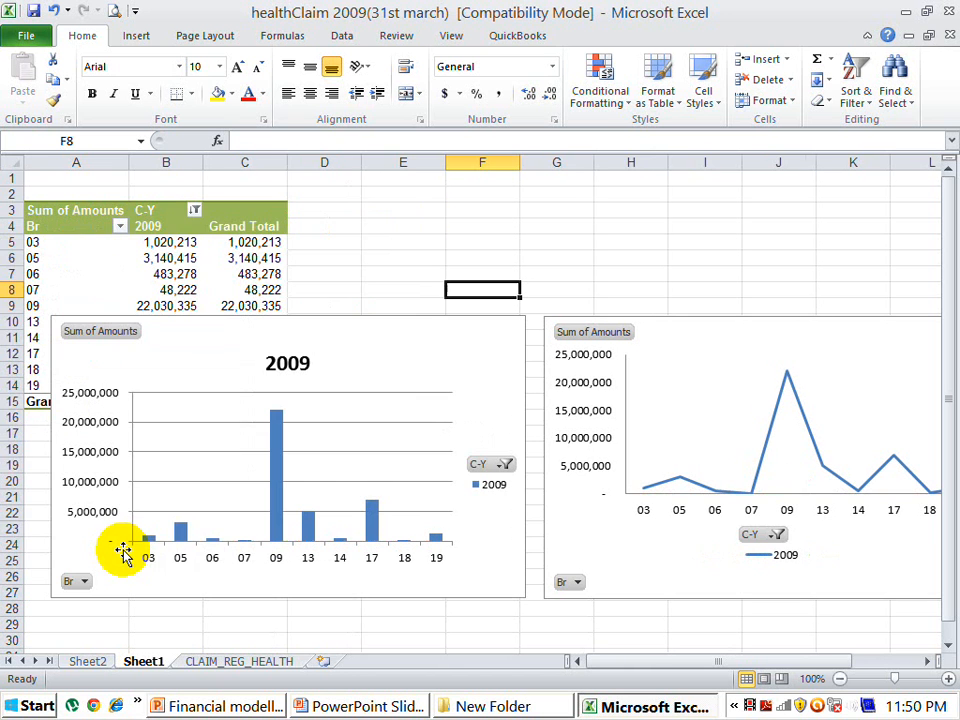
Step: Add 2007 to the years included by the C-Y filter
{"action": "left_click", "coordinate": [195, 211]}
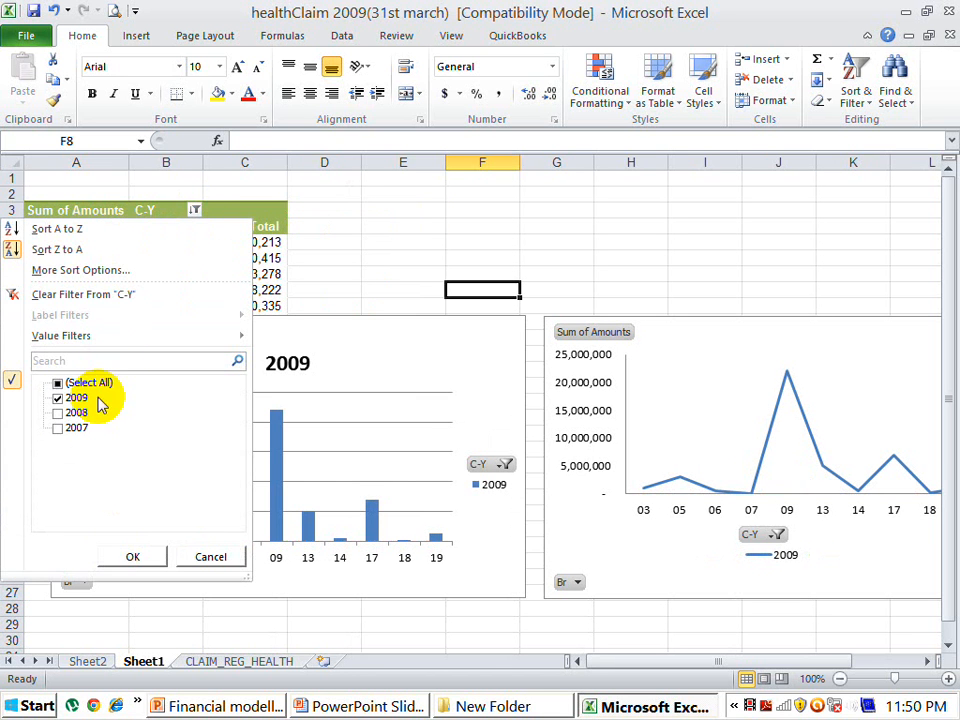
{"action": "left_click", "coordinate": [58, 428]}
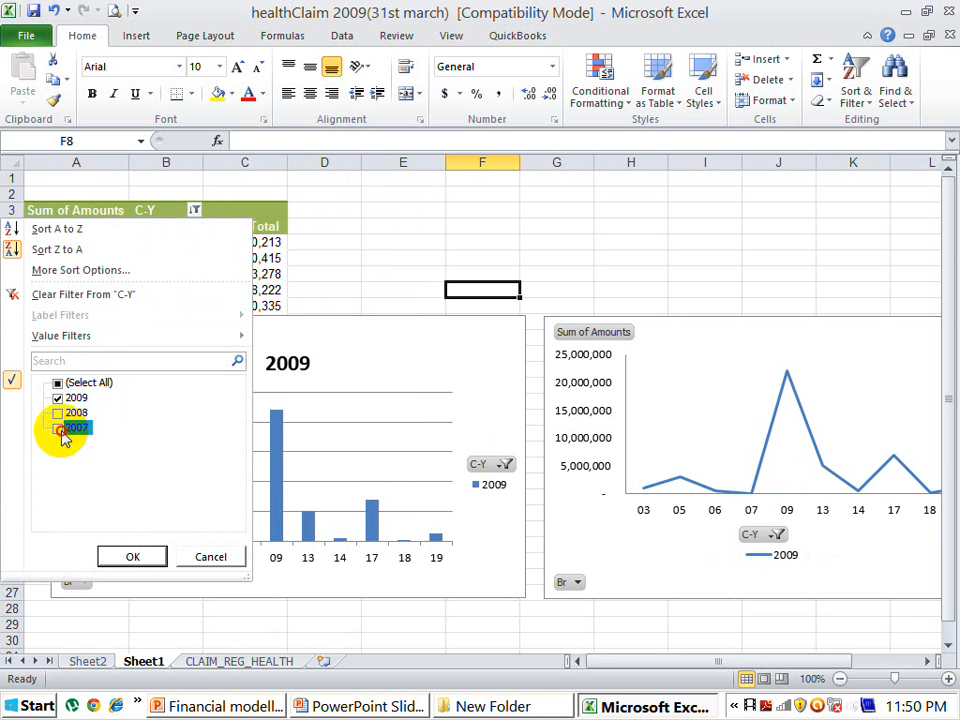
{"action": "left_click", "coordinate": [133, 557]}
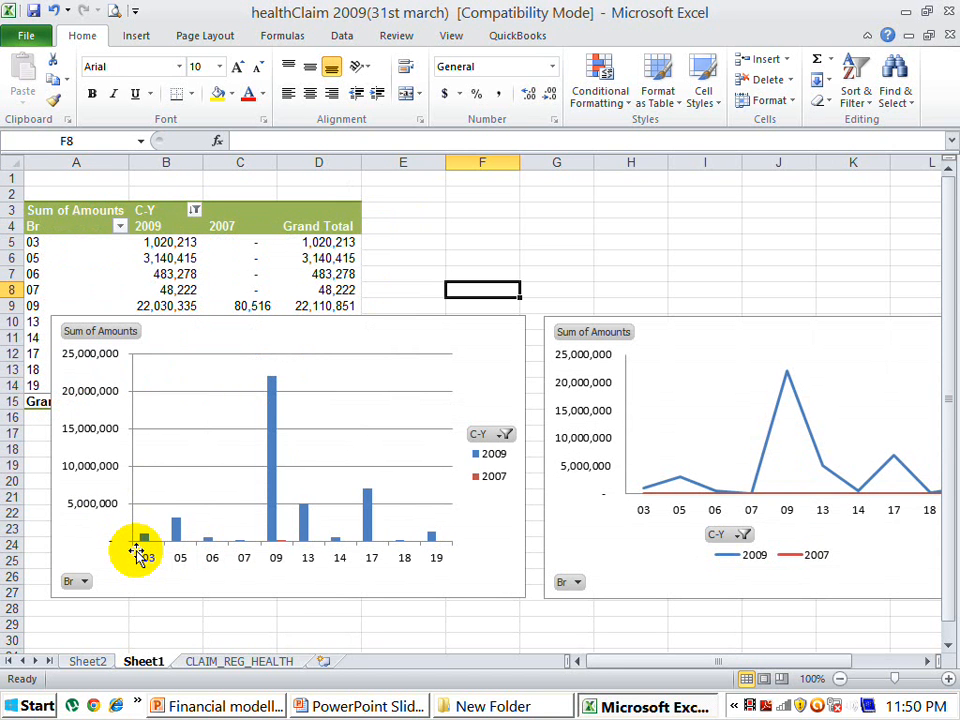
Step: Exclude 2007 and include 2008 in the C-Y filter so that it covers 2009 and 2008
{"action": "left_click", "coordinate": [194, 212]}
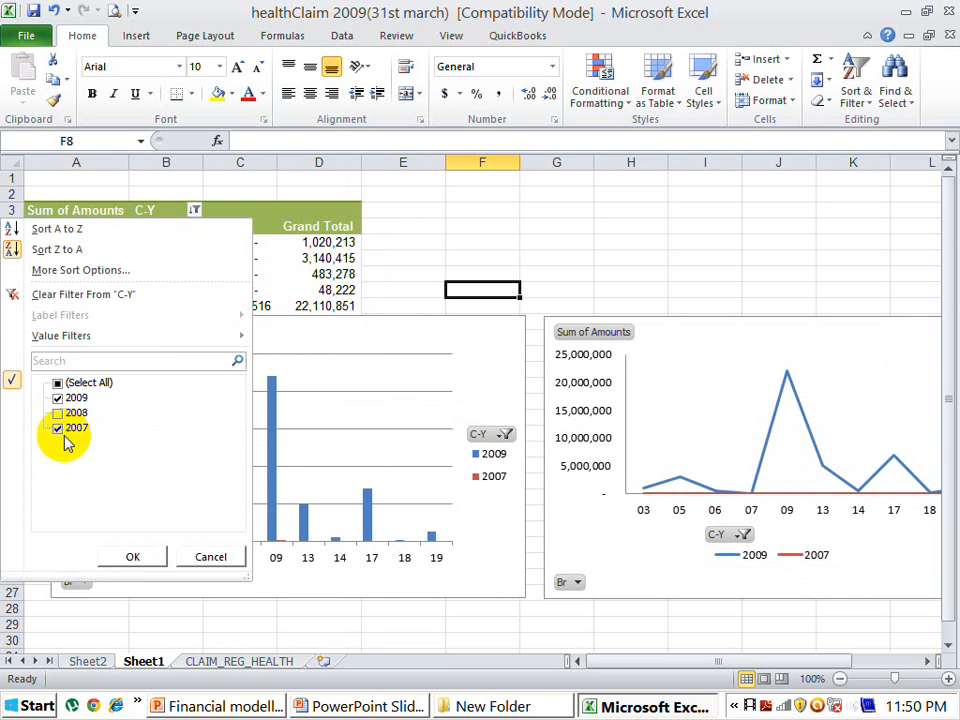
{"action": "left_click", "coordinate": [58, 428]}
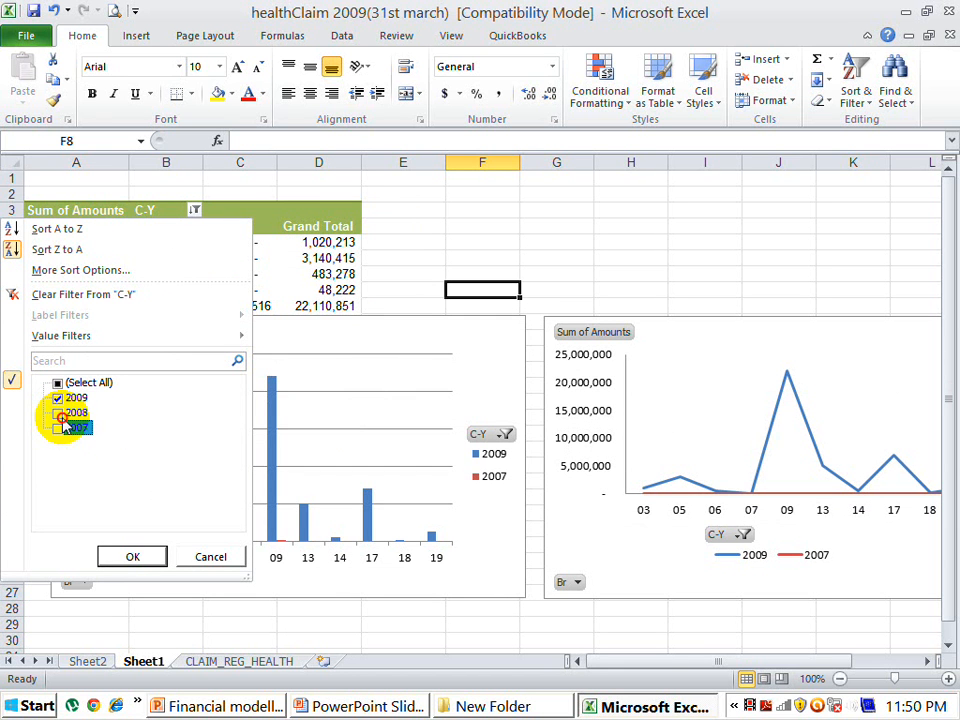
{"action": "left_click", "coordinate": [60, 413]}
{"action": "left_click", "coordinate": [133, 556]}
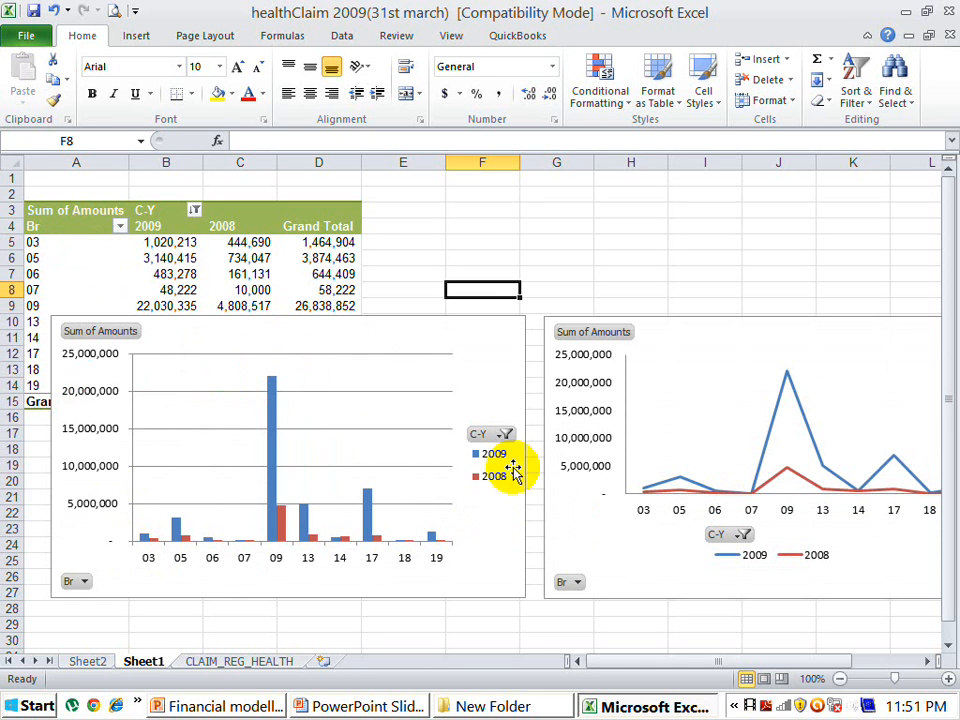
Step: Shrink the column chart and place it against the sheet's edge from row 14 down, ending its width in column E
{"action": "left_click", "coordinate": [444, 320]}
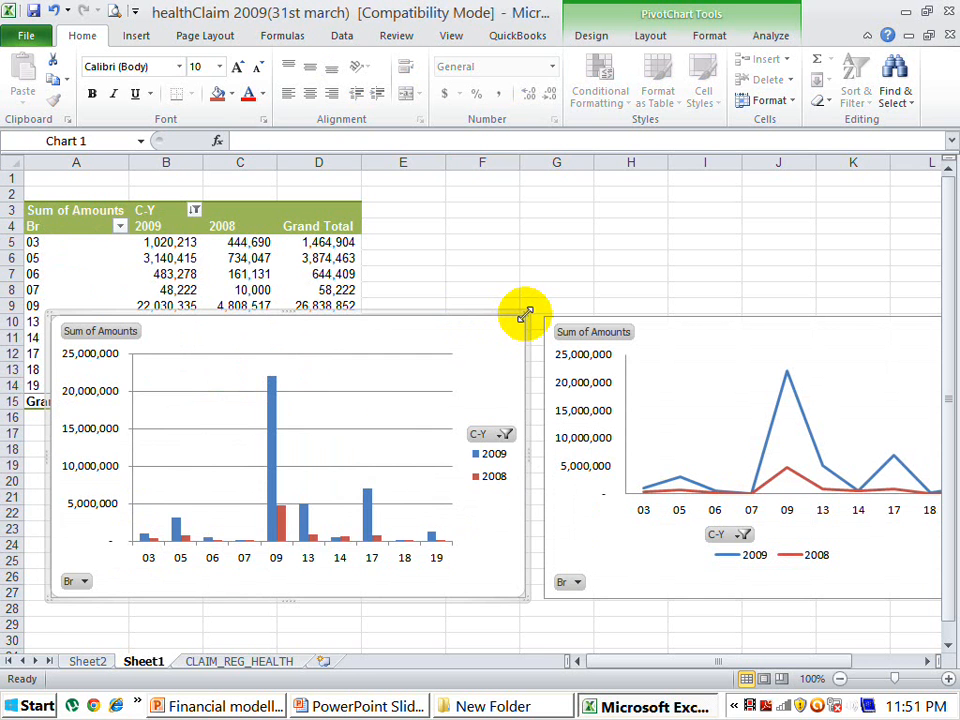
{"action": "left_click_drag", "start_coordinate": [525, 314], "coordinate": [392, 381]}
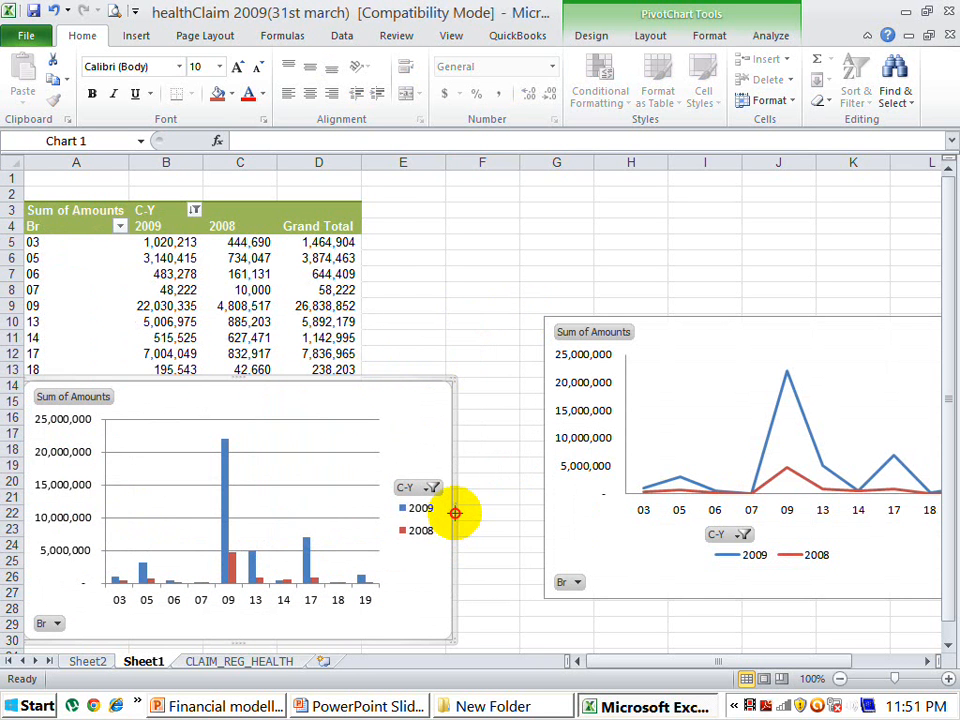
{"action": "left_click_drag", "start_coordinate": [455, 513], "coordinate": [405, 508]}
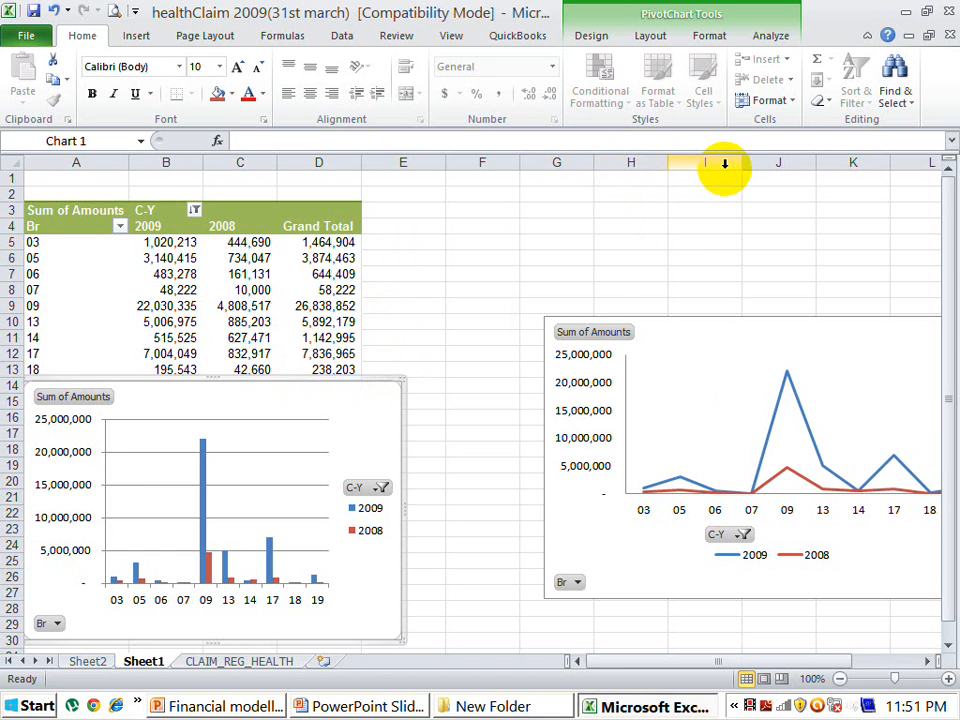
Step: Move the line chart down to start at row 25, and place the column chart beside the pivot table across columns E to J
{"action": "left_click", "coordinate": [707, 317]}
{"action": "left_click_drag", "start_coordinate": [588, 447], "coordinate": [489, 566]}
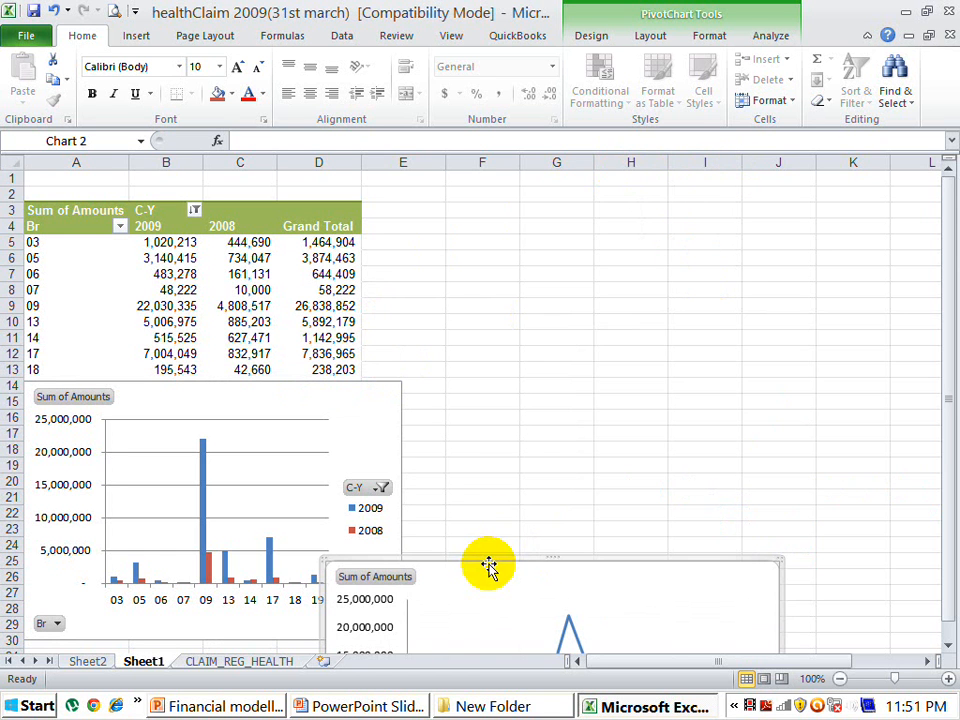
{"action": "left_click", "coordinate": [403, 447]}
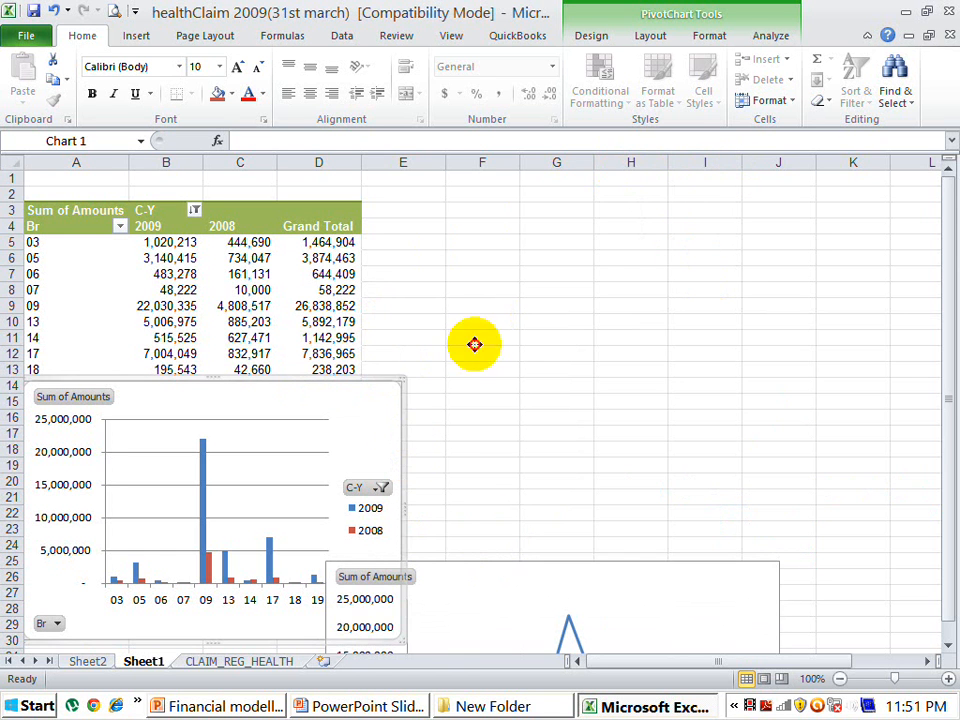
{"action": "left_click_drag", "start_coordinate": [772, 258], "coordinate": [808, 256]}
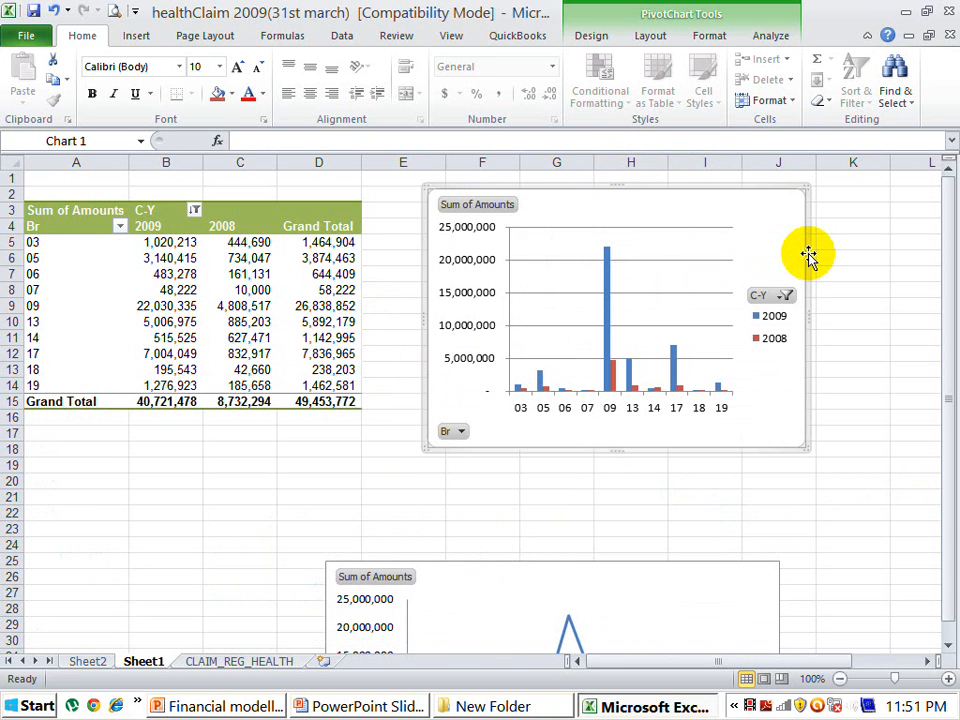
Step: Shrink the line chart from its upper corner so it starts near row 32 and ends in column H
{"action": "left_click", "coordinate": [623, 568]}
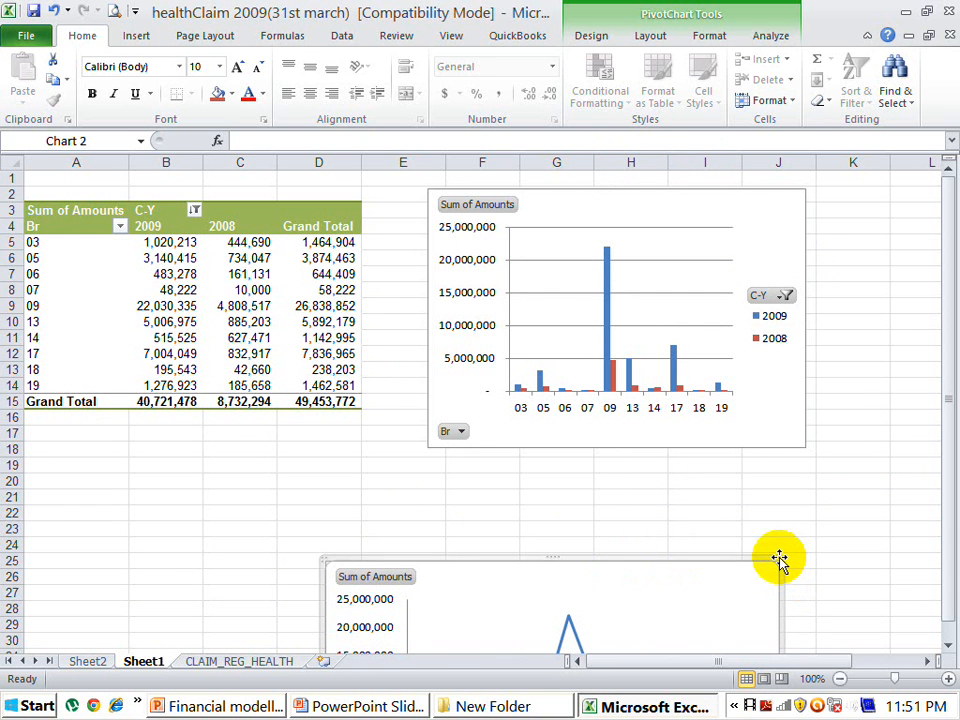
{"action": "left_click_drag", "start_coordinate": [779, 560], "coordinate": [660, 645]}
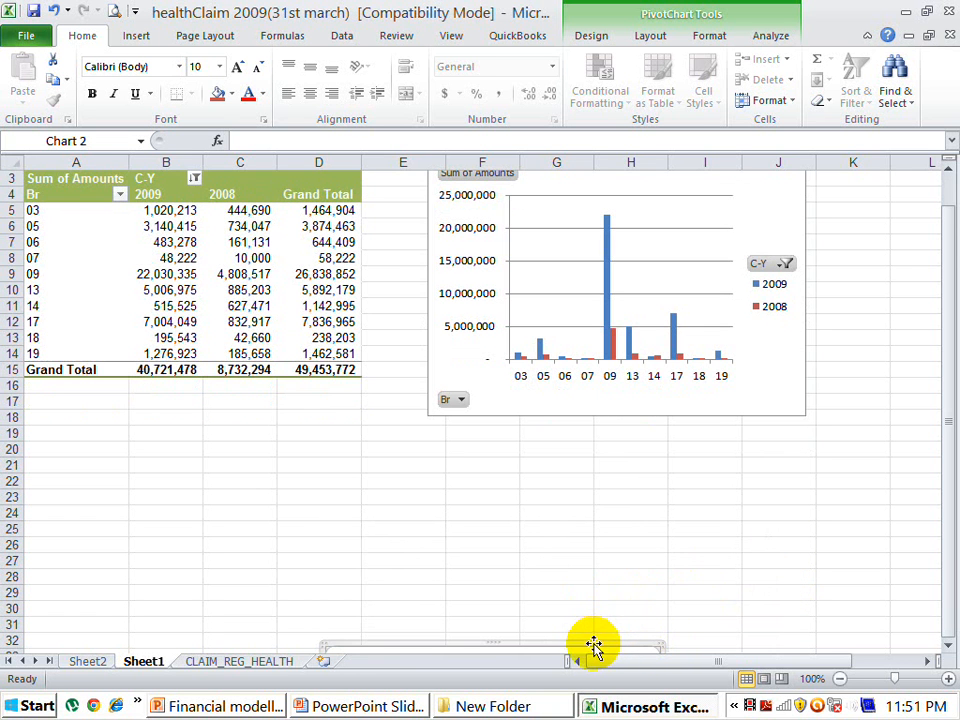
Step: Move the line chart directly below the column chart, starting at row 19, widen it into column J and extend it downward
{"action": "left_click_drag", "start_coordinate": [606, 607], "coordinate": [703, 435]}
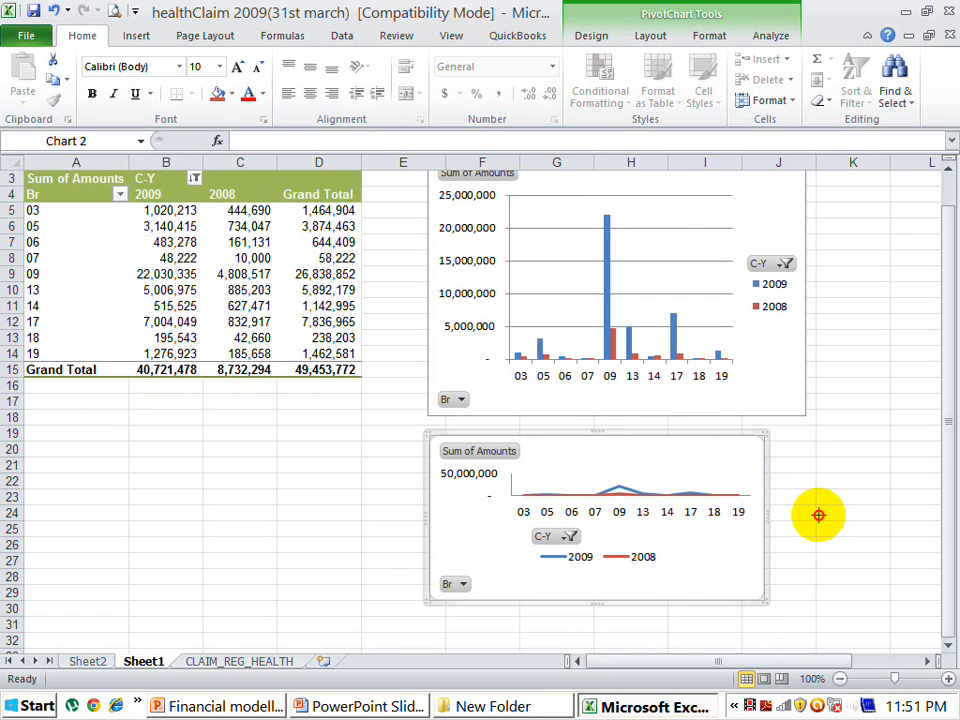
{"action": "left_click_drag", "start_coordinate": [766, 515], "coordinate": [816, 514]}
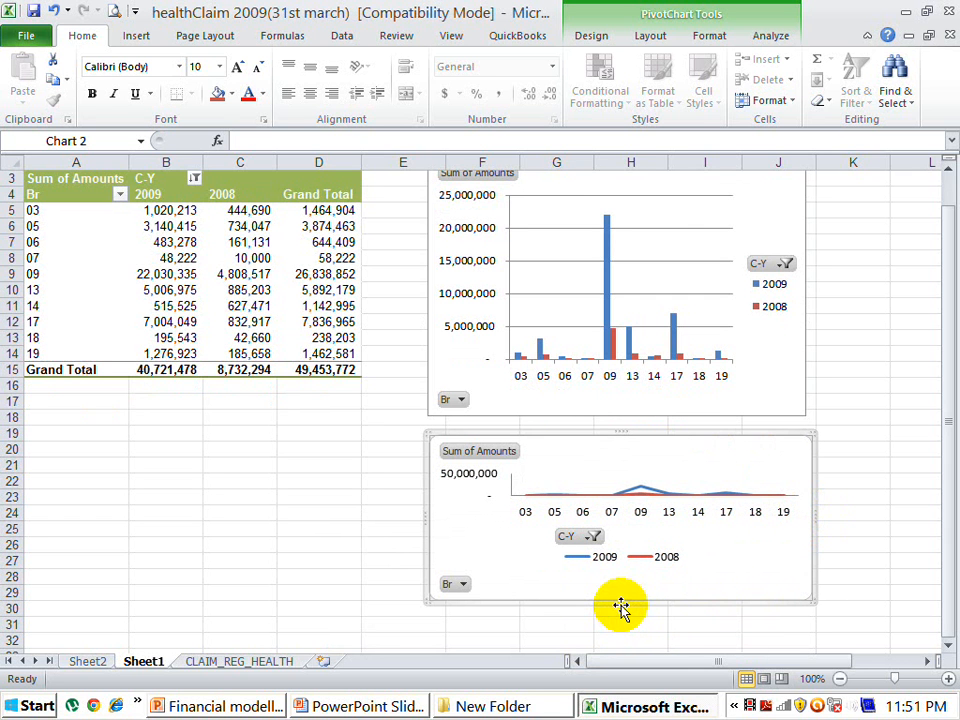
{"action": "left_click_drag", "start_coordinate": [621, 607], "coordinate": [621, 650]}
{"action": "left_click", "coordinate": [358, 511]}
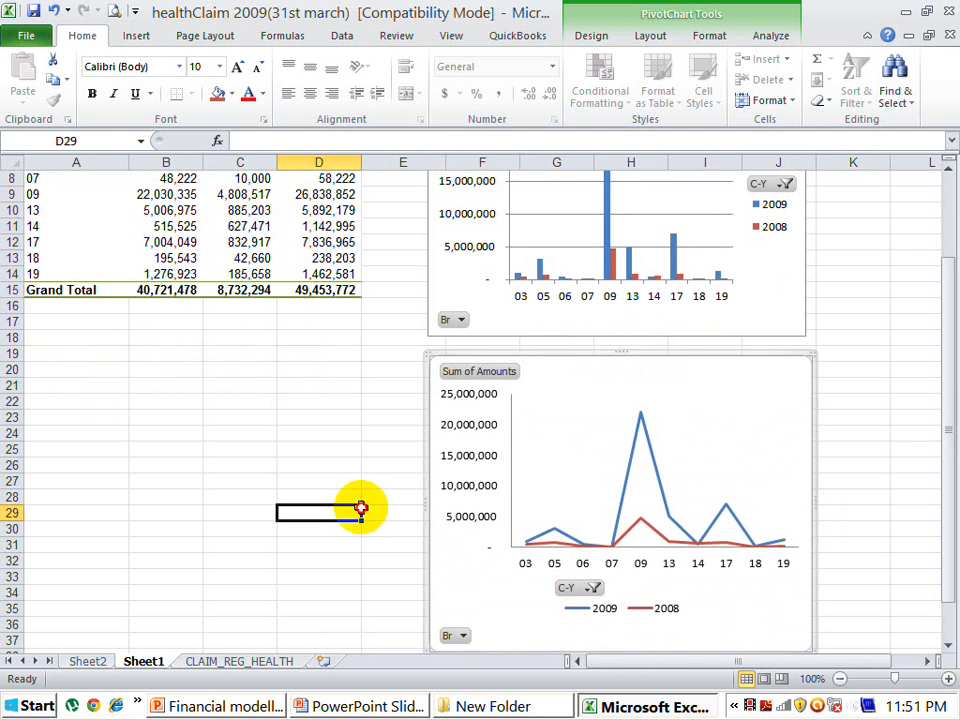
{"action": "left_click", "coordinate": [949, 172]}
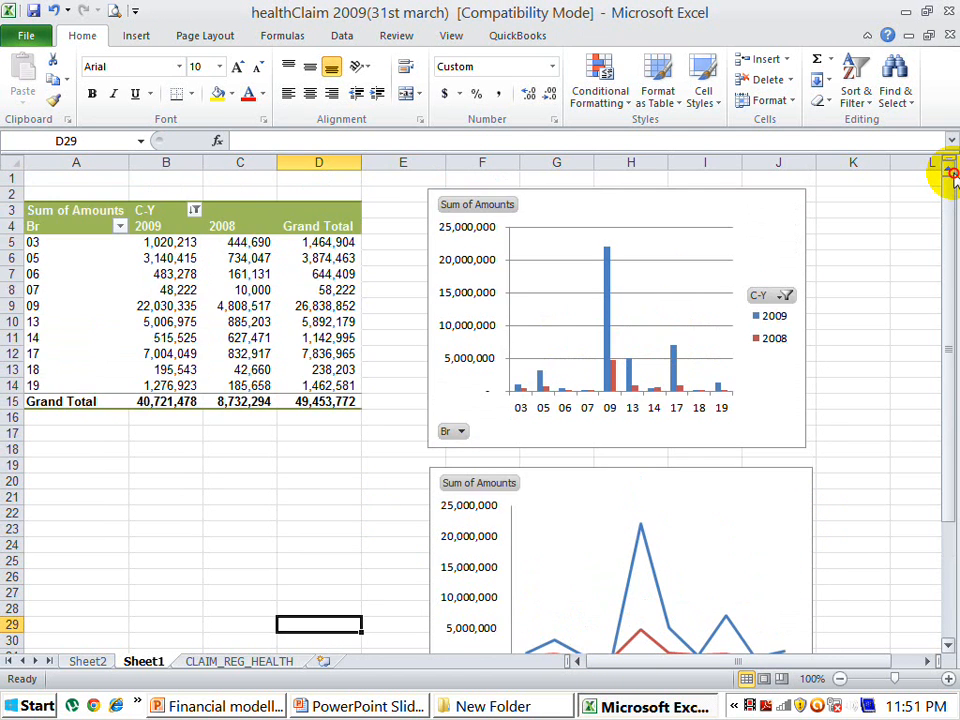
Step: Apply the layout with a chart title, two axis titles, adjoining columns, and no legend or gridlines to the column chart
{"action": "left_click", "coordinate": [622, 228]}
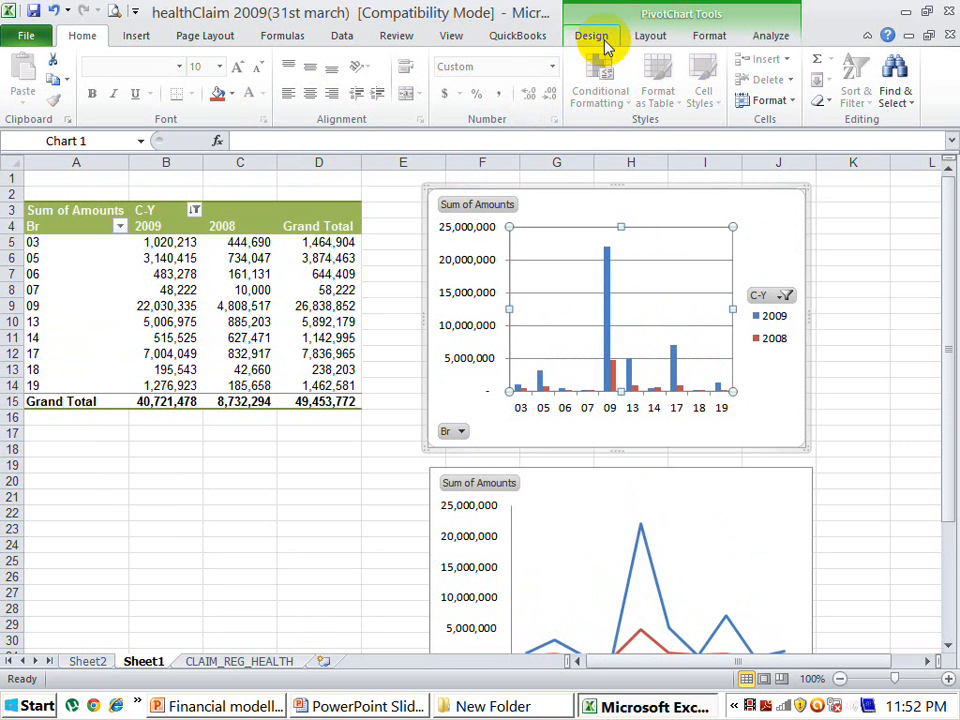
{"action": "left_click", "coordinate": [641, 38]}
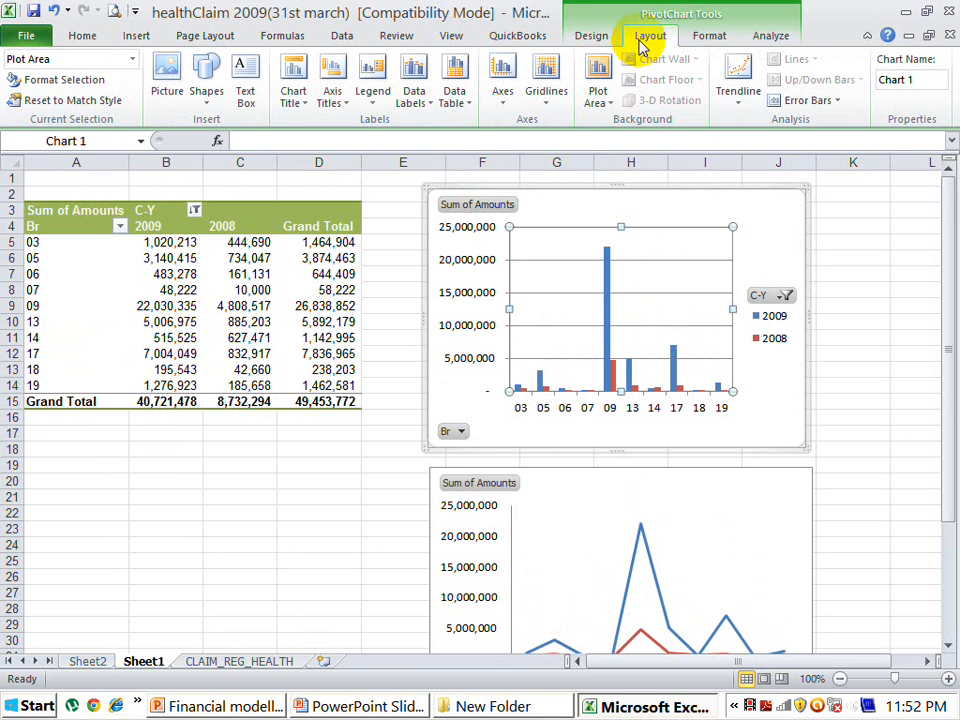
{"action": "left_click", "coordinate": [608, 36]}
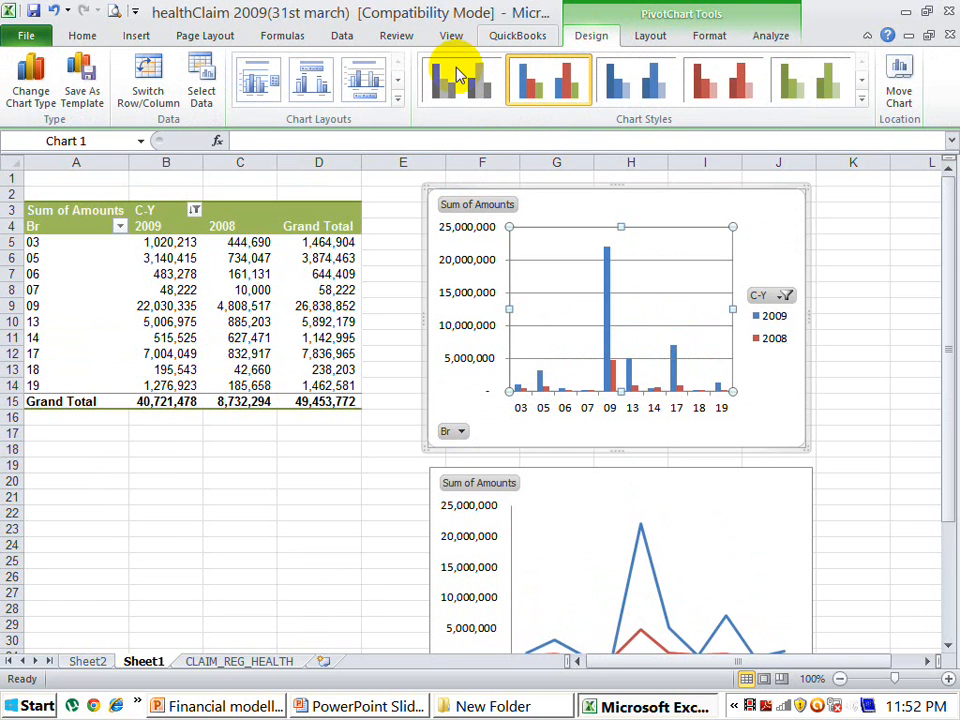
{"action": "left_click", "coordinate": [397, 100]}
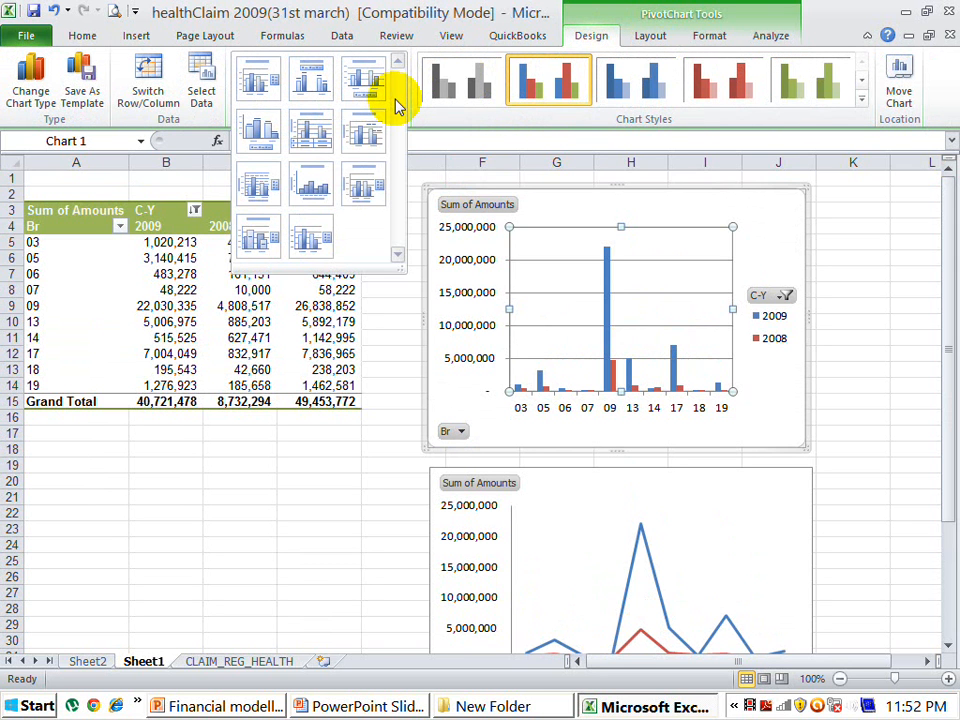
{"action": "left_click", "coordinate": [312, 185]}
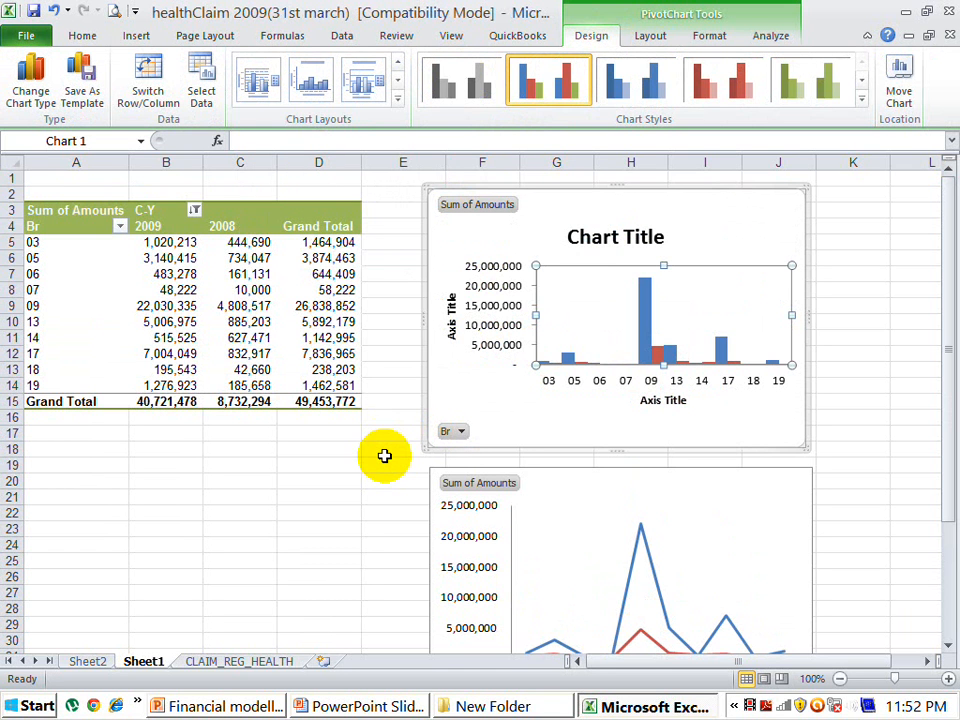
{"action": "left_click", "coordinate": [502, 313]}
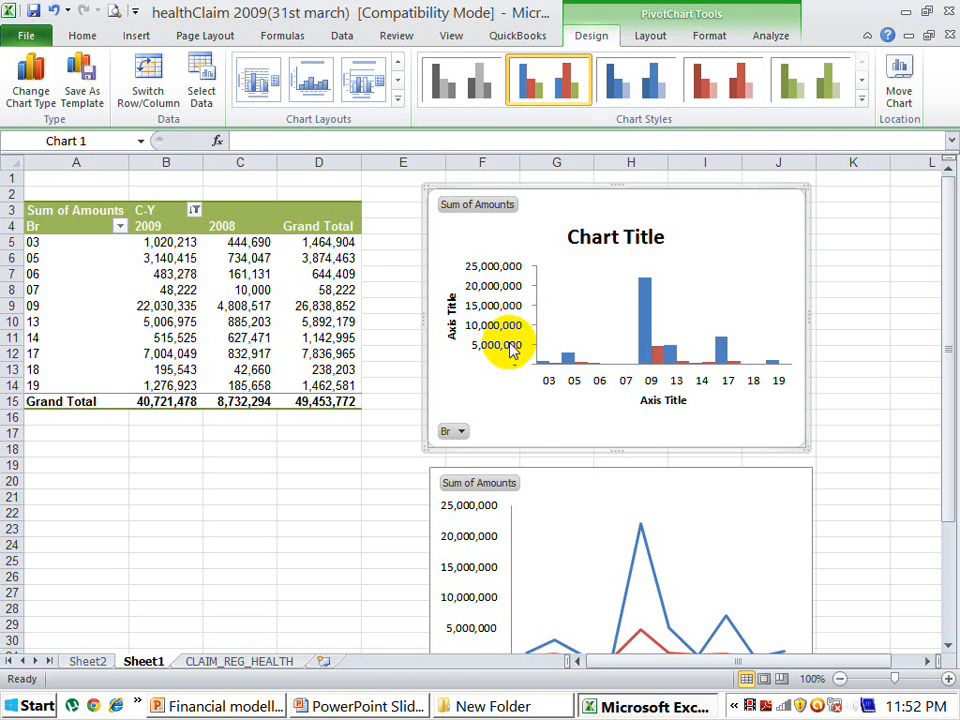
{"action": "left_click", "coordinate": [511, 349]}
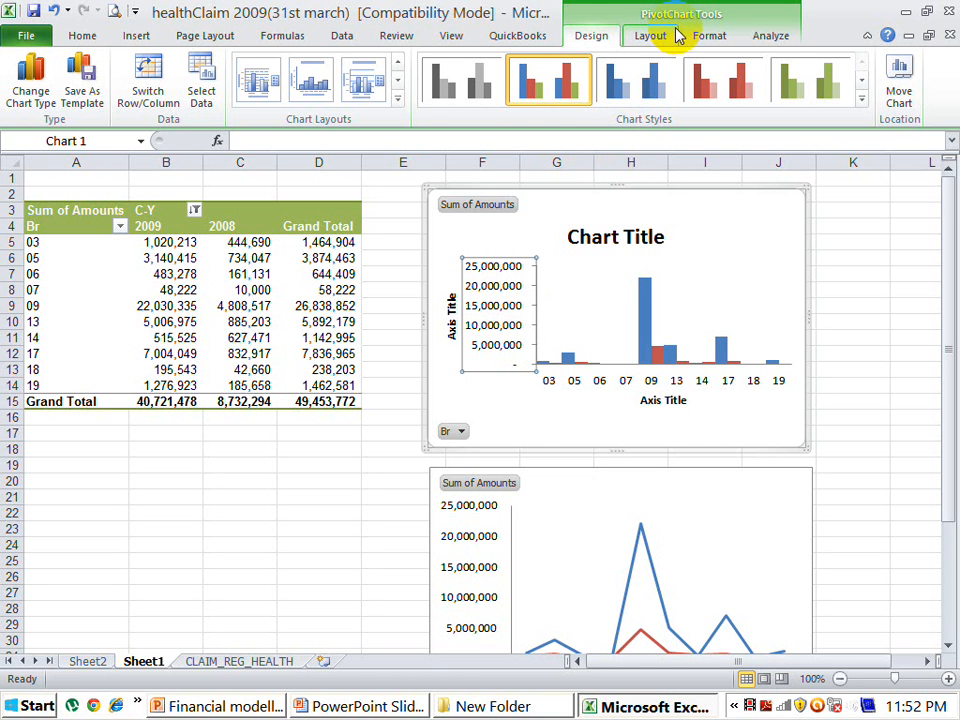
{"action": "left_click", "coordinate": [712, 37]}
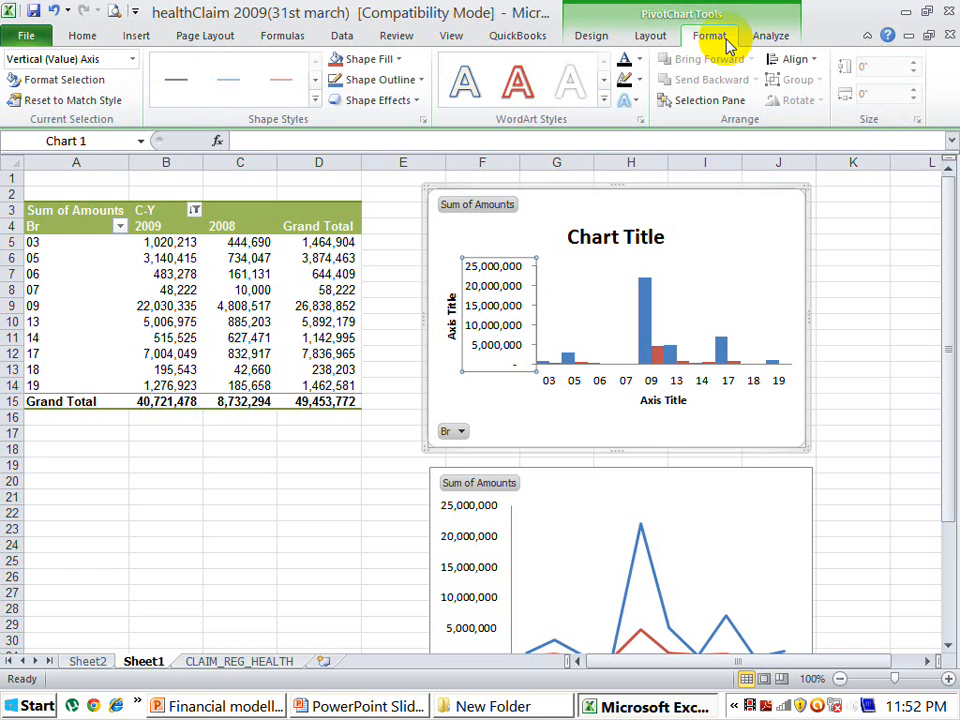
{"action": "left_click", "coordinate": [767, 38]}
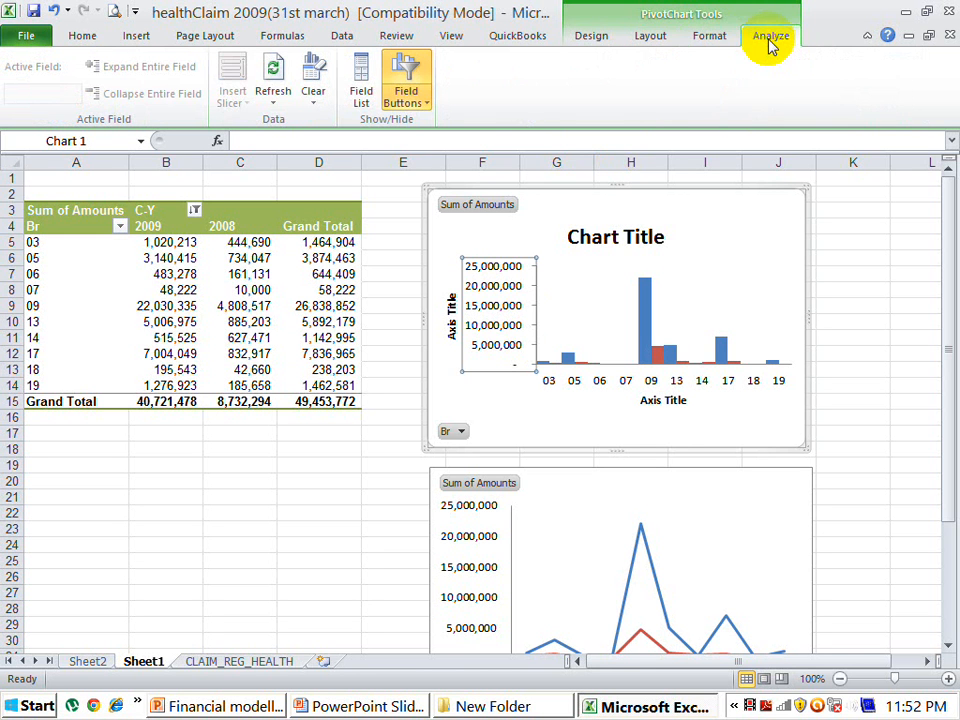
{"action": "left_click", "coordinate": [711, 40]}
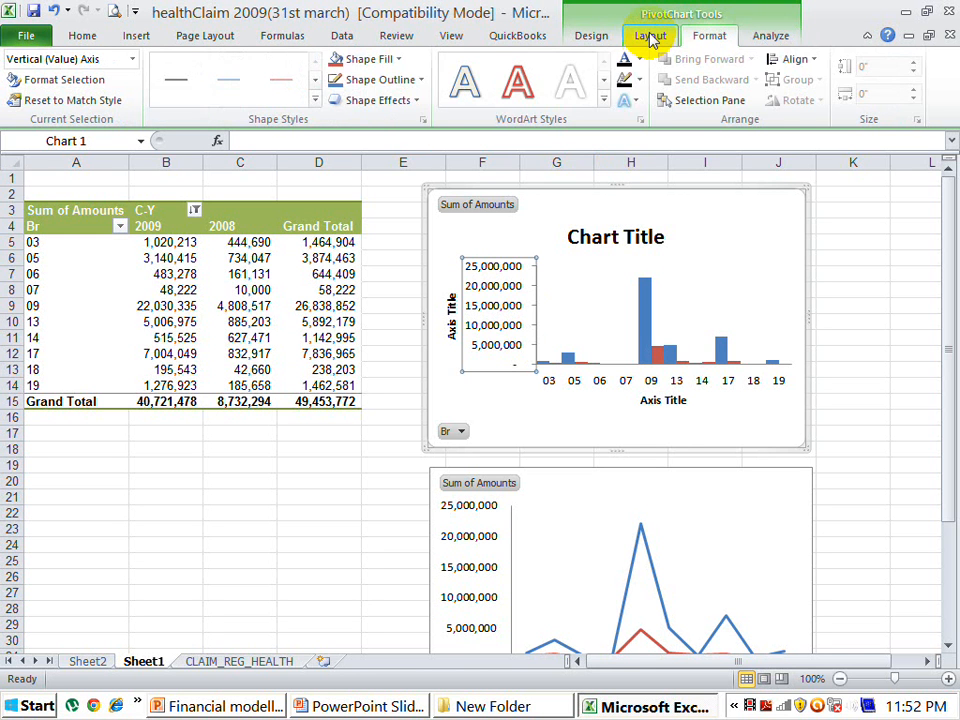
{"action": "left_click", "coordinate": [649, 38]}
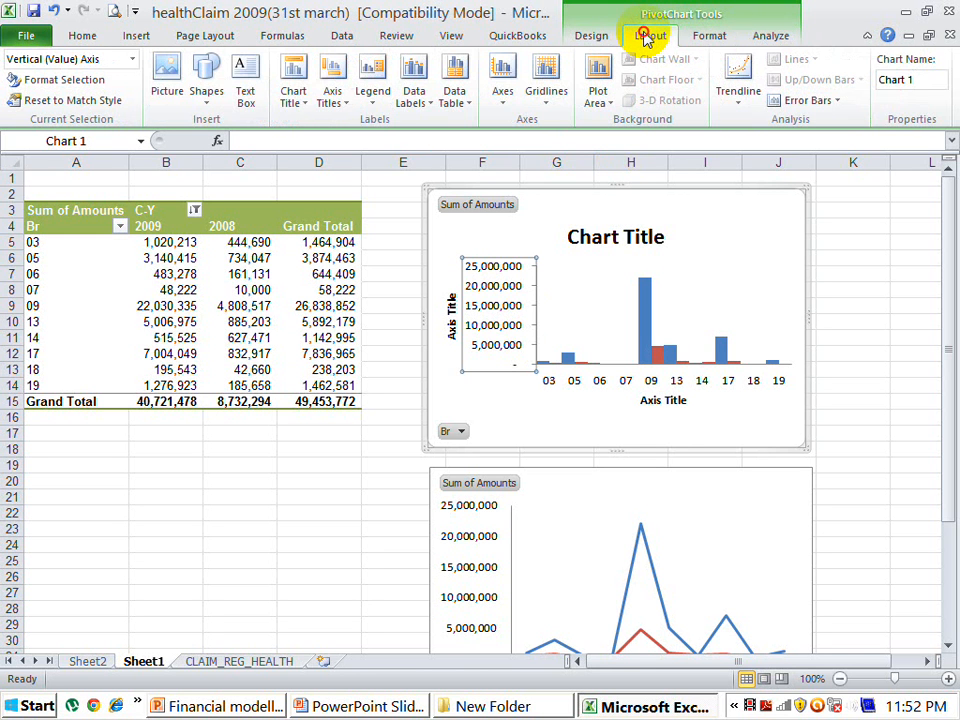
{"action": "left_click", "coordinate": [592, 37]}
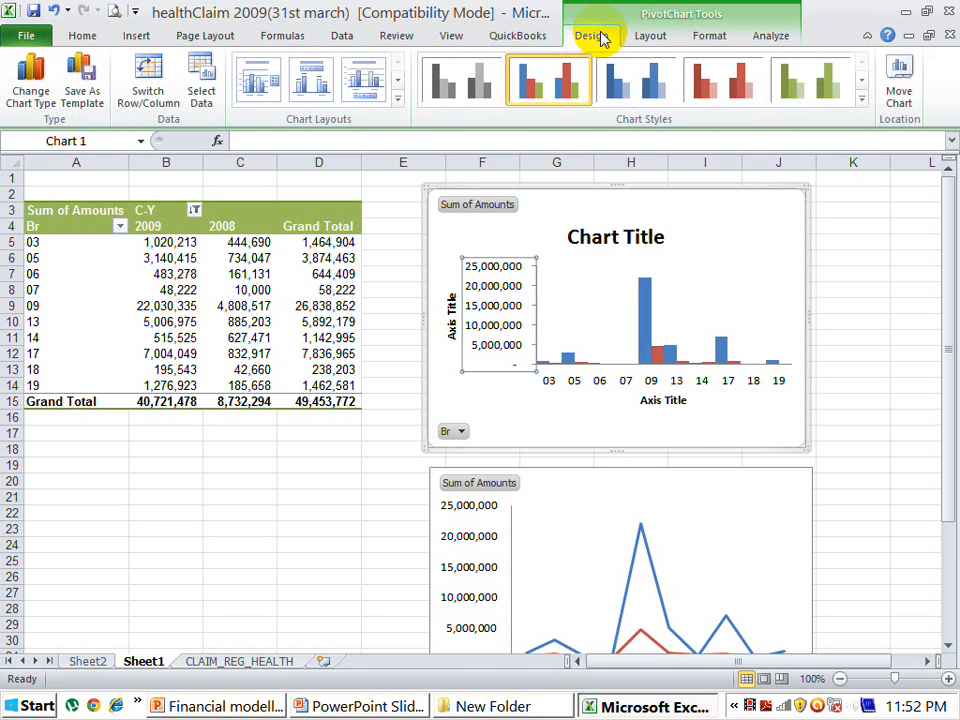
{"action": "left_click", "coordinate": [648, 37]}
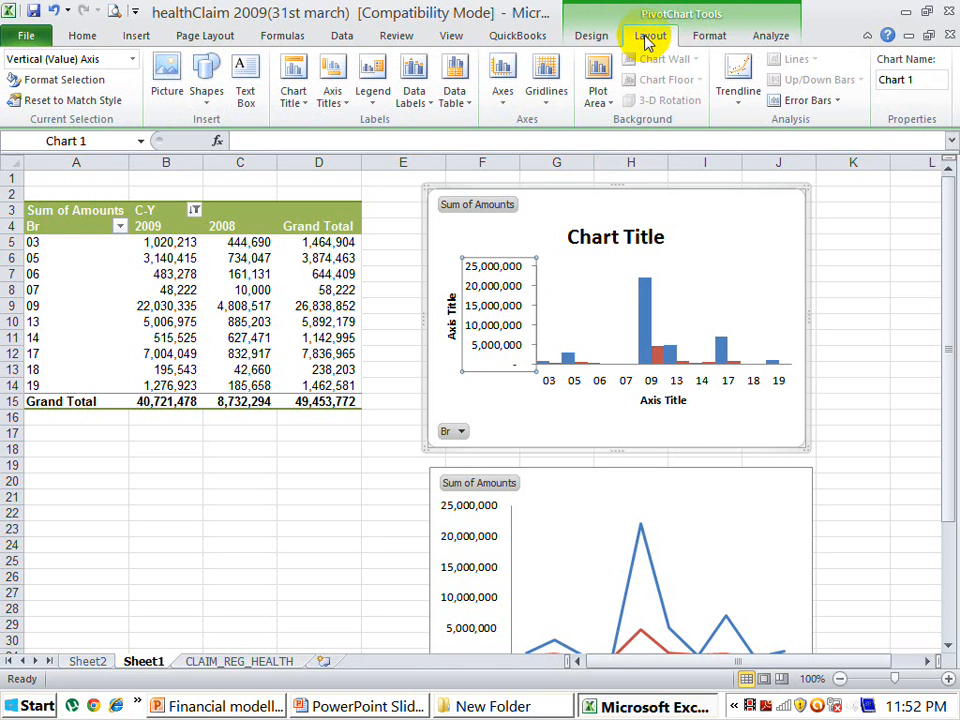
Step: Set the display units of the column chart's vertical axis to Thousands
{"action": "left_click", "coordinate": [490, 305]}
{"action": "right_click", "coordinate": [495, 305]}
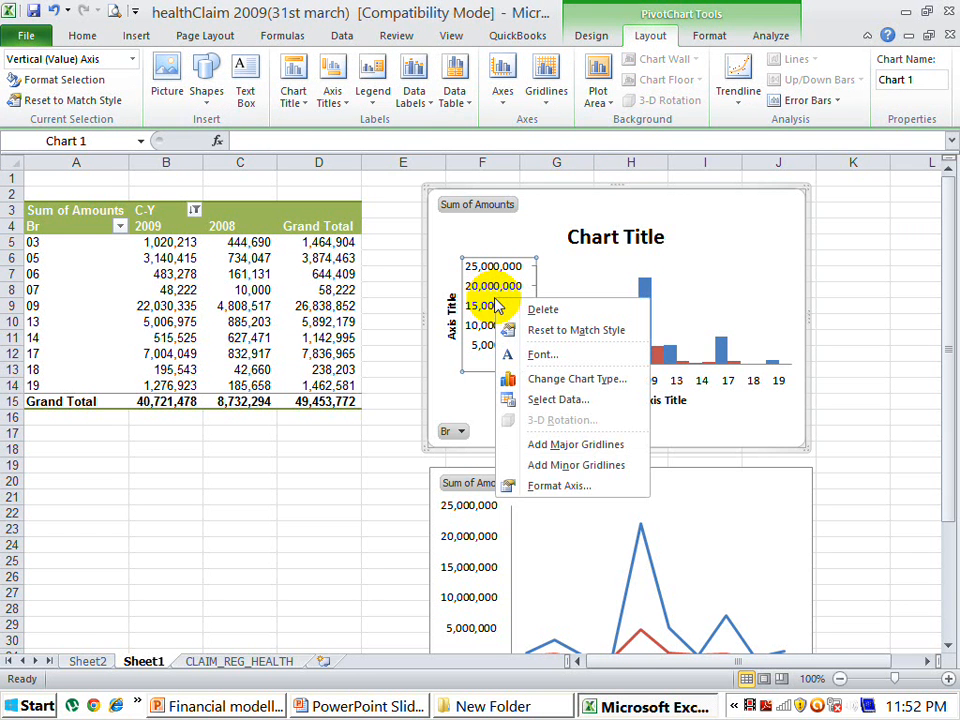
{"action": "left_click", "coordinate": [553, 488]}
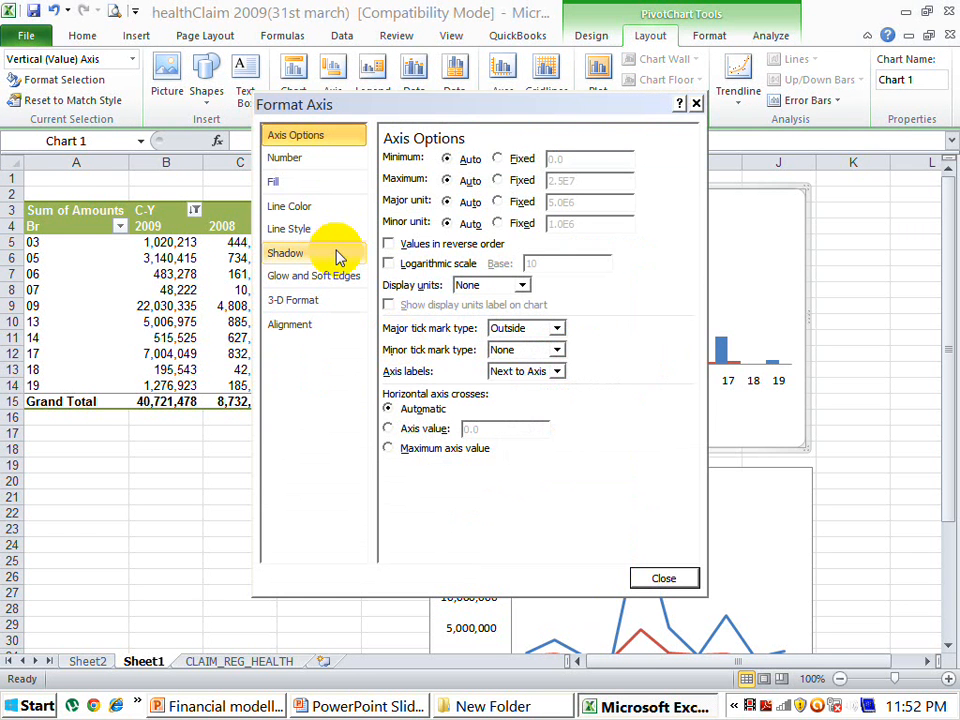
{"action": "left_click", "coordinate": [522, 287]}
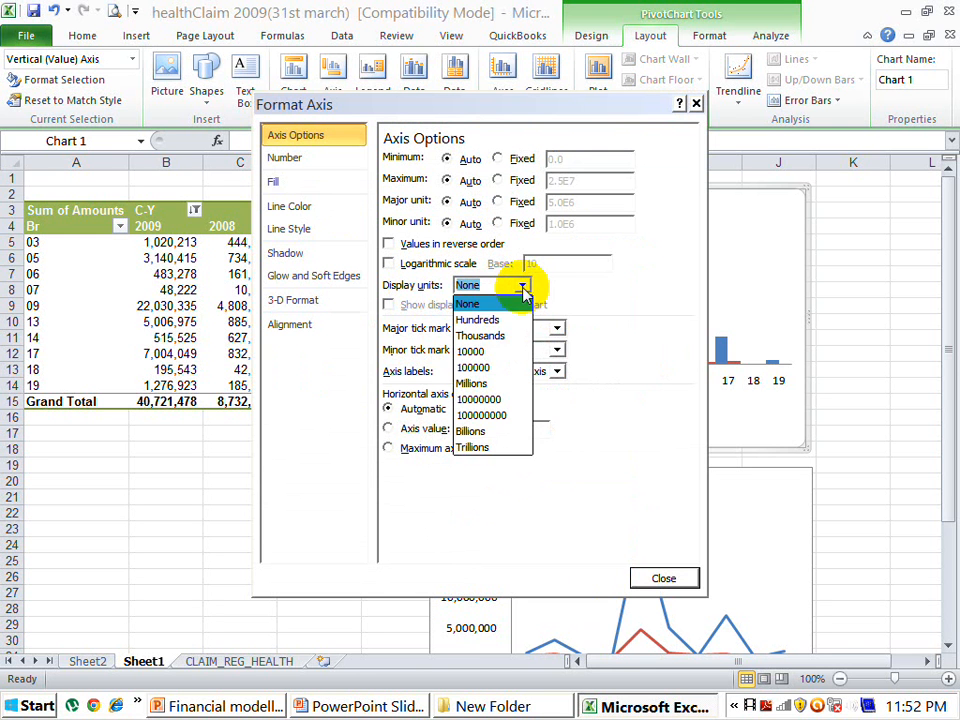
{"action": "left_click", "coordinate": [492, 336]}
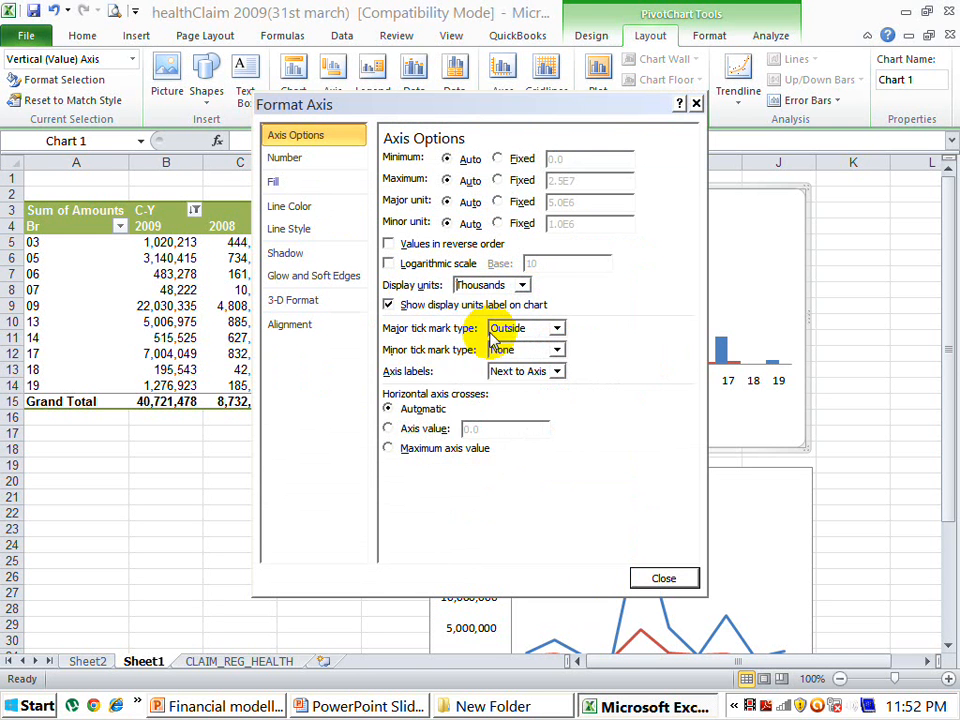
{"action": "left_click", "coordinate": [663, 579]}
{"action": "left_click", "coordinate": [511, 421]}
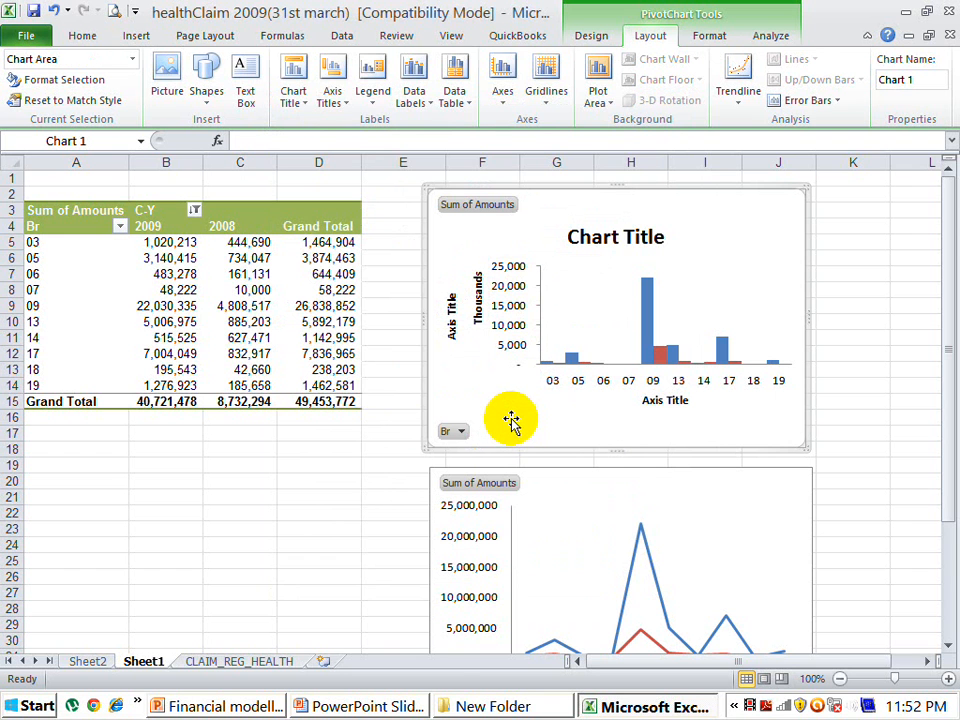
Step: Change the column chart's horizontal axis title to "Branch" and shift it slightly down
{"action": "left_click", "coordinate": [650, 400]}
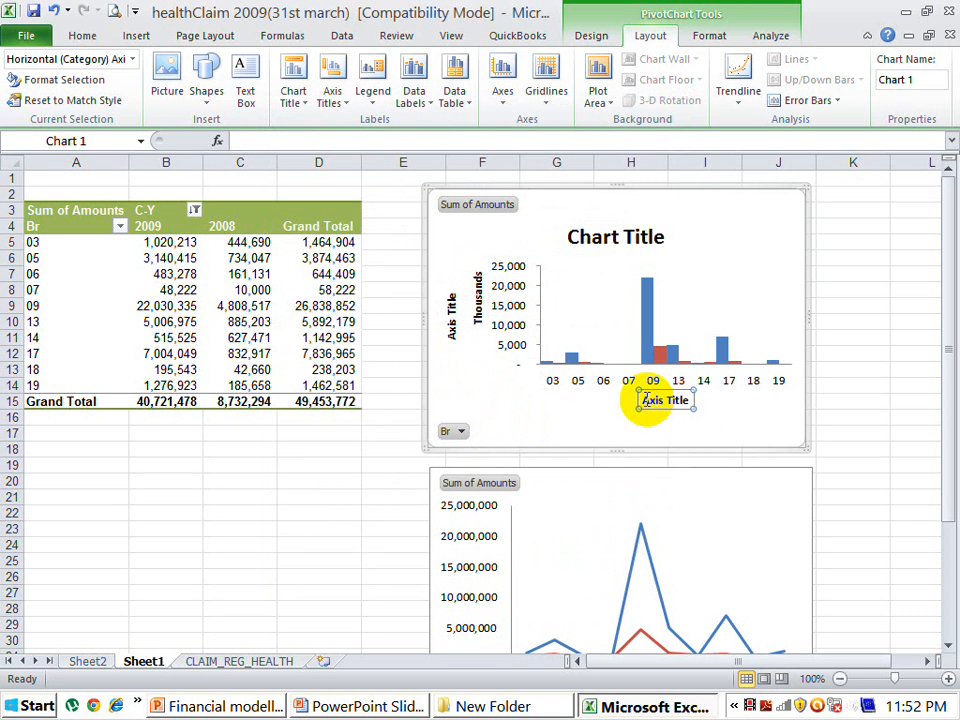
{"action": "left_click", "coordinate": [670, 403]}
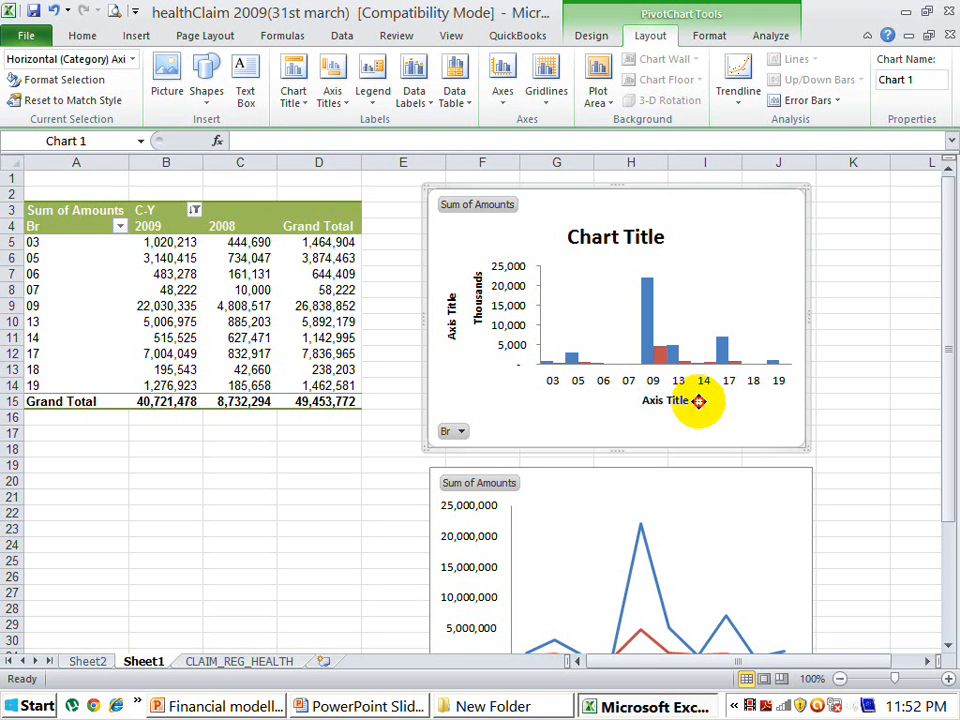
{"action": "type", "text": "B"}
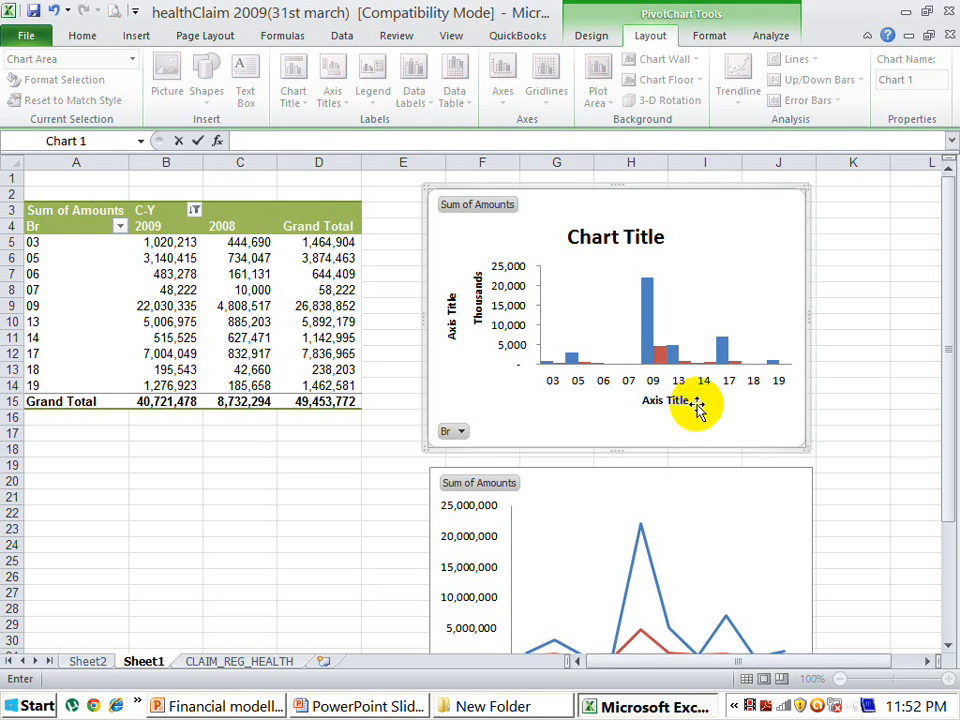
{"action": "mouse_move", "coordinate": [672, 408]}
{"action": "left_mouse_down"}
{"action": "mouse_move", "coordinate": [668, 395]}
{"action": "mouse_move", "coordinate": [667, 424]}
{"action": "mouse_move", "coordinate": [689, 413]}
{"action": "left_mouse_up"}
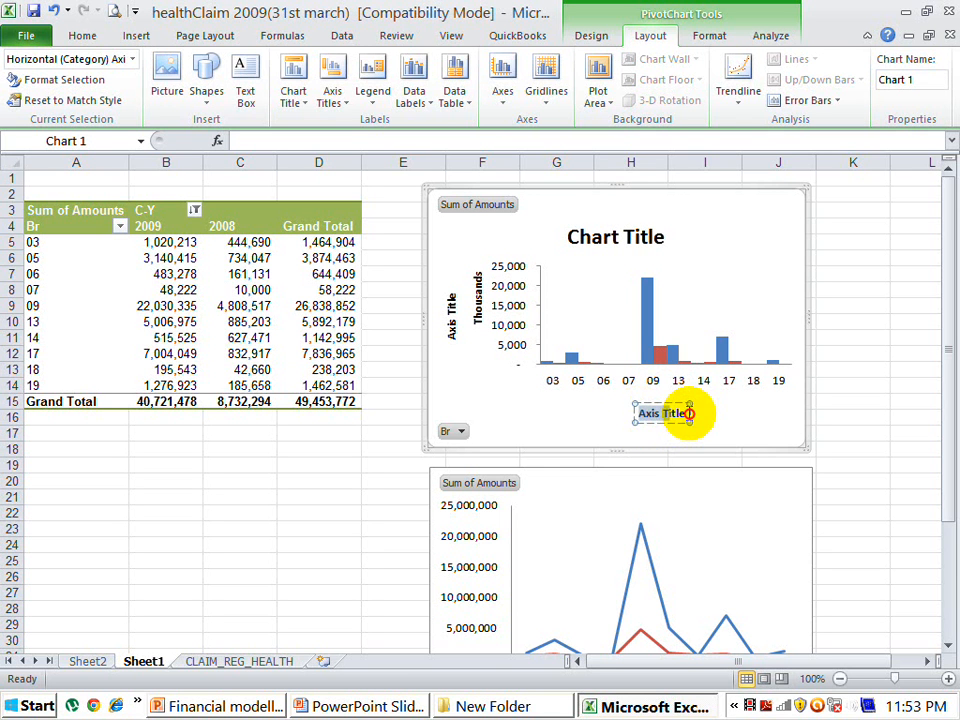
{"action": "type", "text": "Br"}
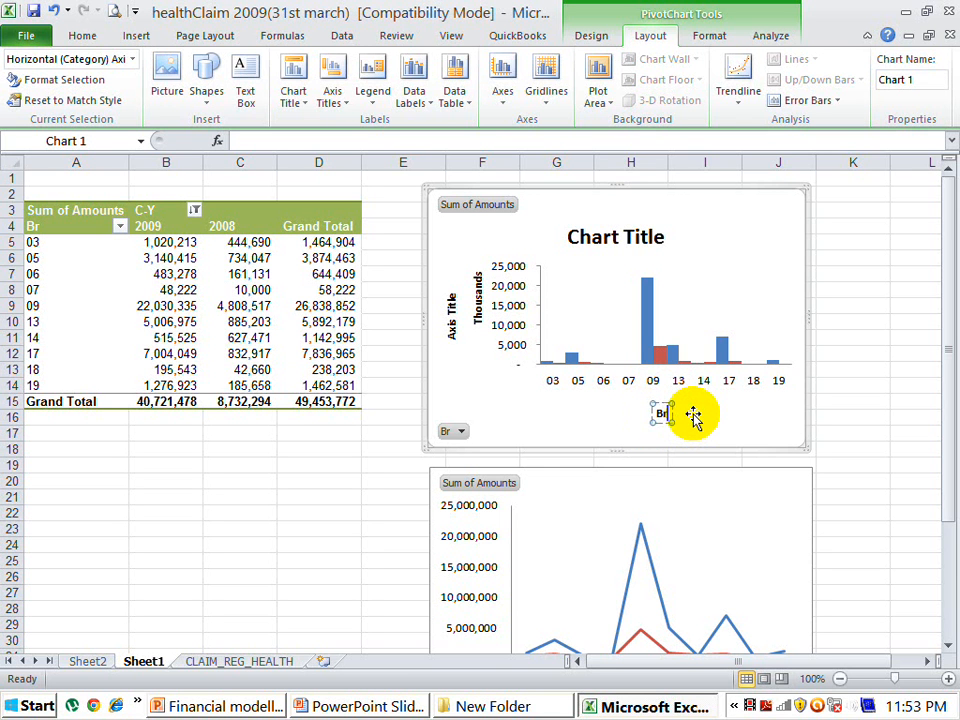
{"action": "type", "text": "andh"}
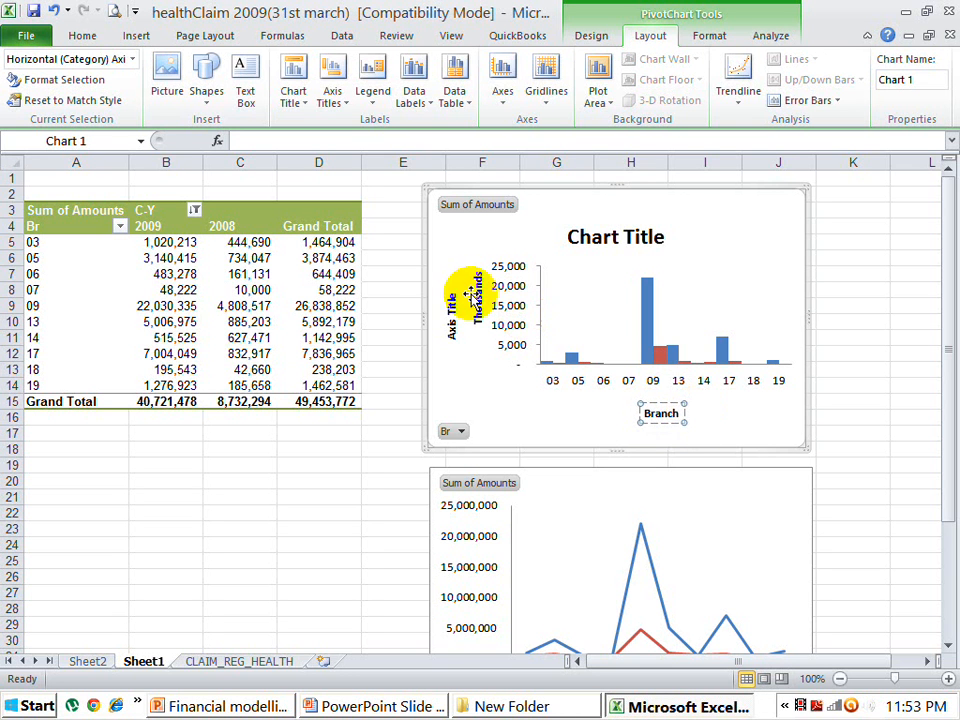
Step: Change the column chart's vertical axis title to "Clamis"
{"action": "left_click", "coordinate": [452, 330]}
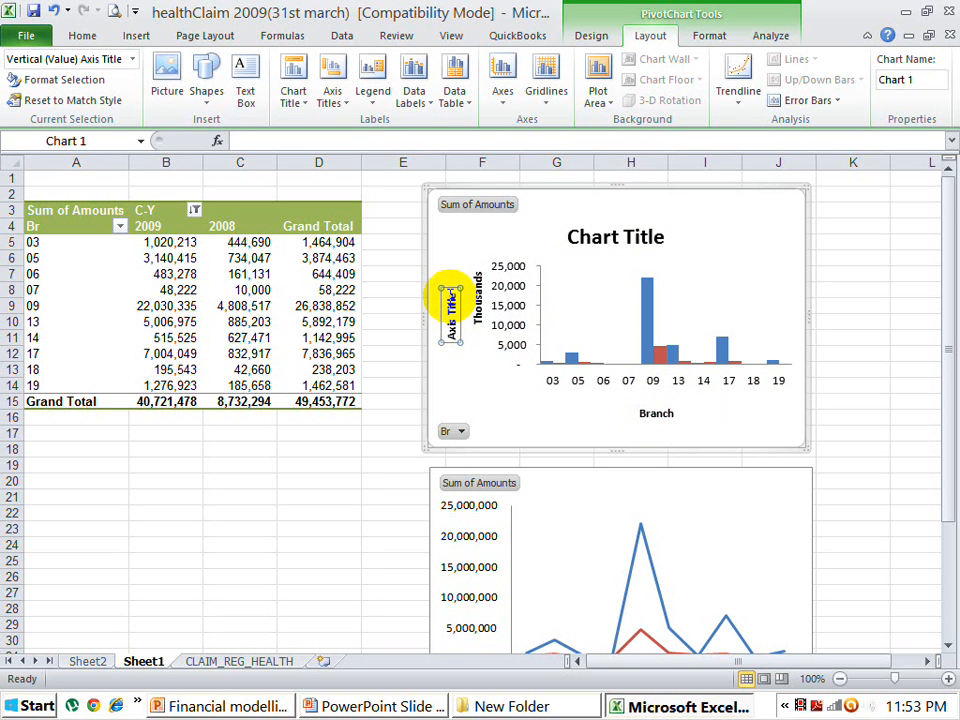
{"action": "left_click_drag", "start_coordinate": [443, 293], "coordinate": [460, 358]}
{"action": "type", "text": "Cal"}
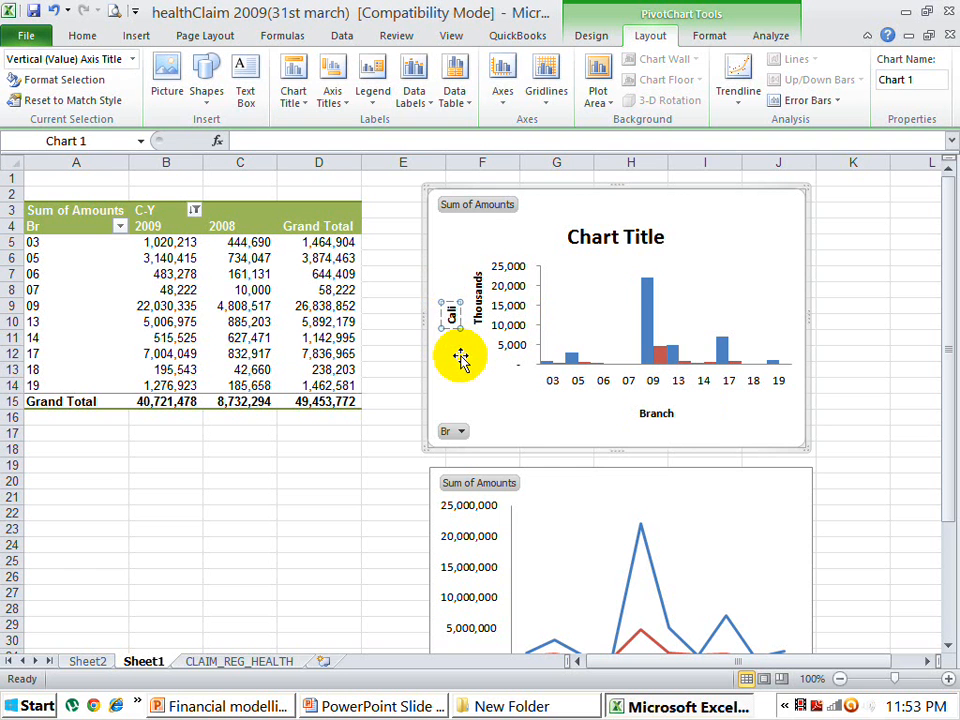
{"action": "type", "text": "im"}
{"action": "key", "text": "BackSpace"}
{"action": "key", "text": "BackSpace"}
{"action": "key", "text": "BackSpace"}
{"action": "key", "text": "BackSpace"}
{"action": "type", "text": "lamis"}
{"action": "double_click", "coordinate": [537, 404]}
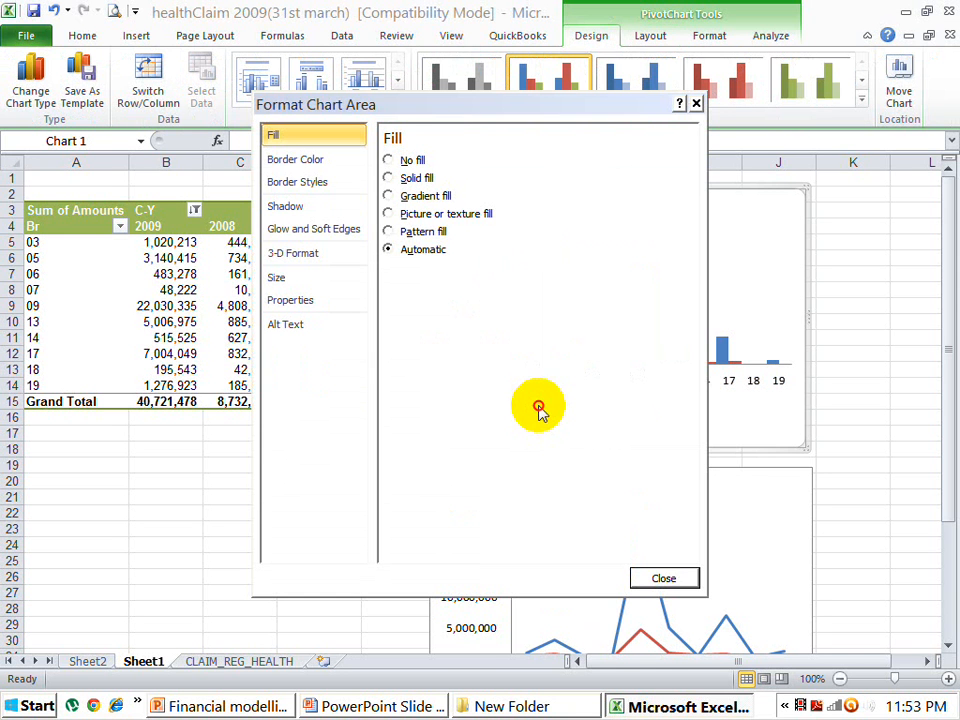
{"action": "left_click", "coordinate": [669, 578]}
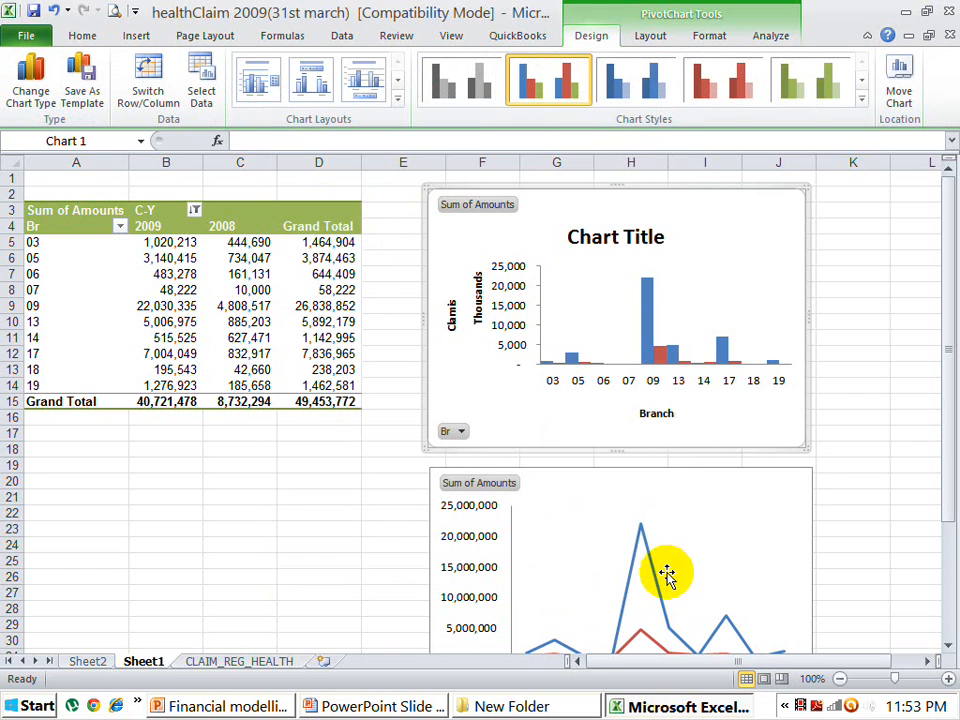
Step: Delete the placeholder chart title from the column chart
{"action": "left_click", "coordinate": [621, 243]}
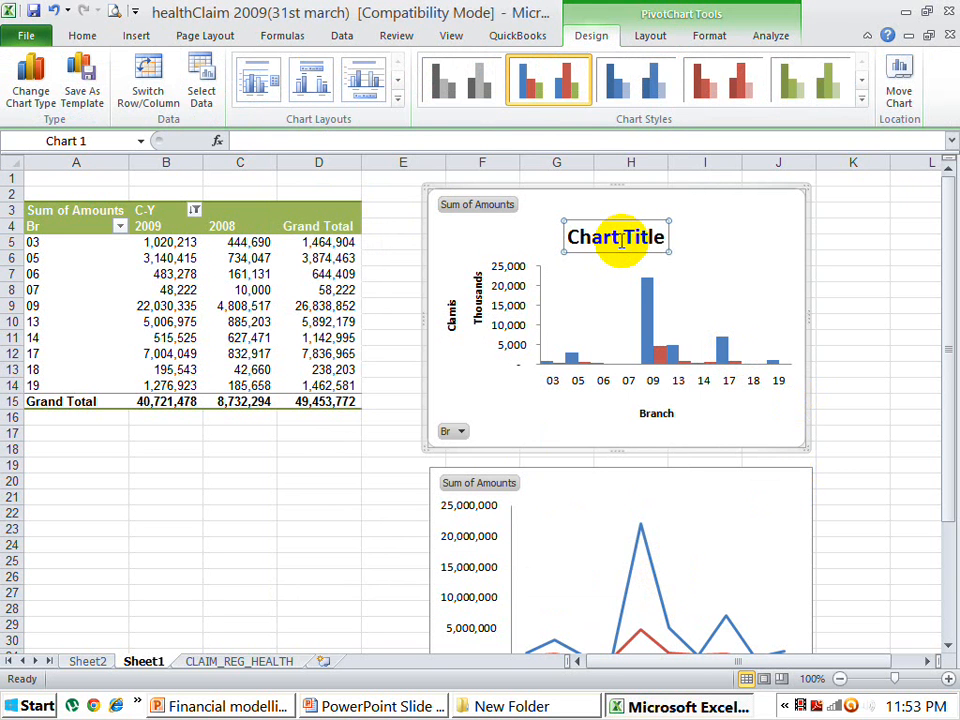
{"action": "key", "text": "Delete"}
{"action": "key", "text": "ctrl+z"}
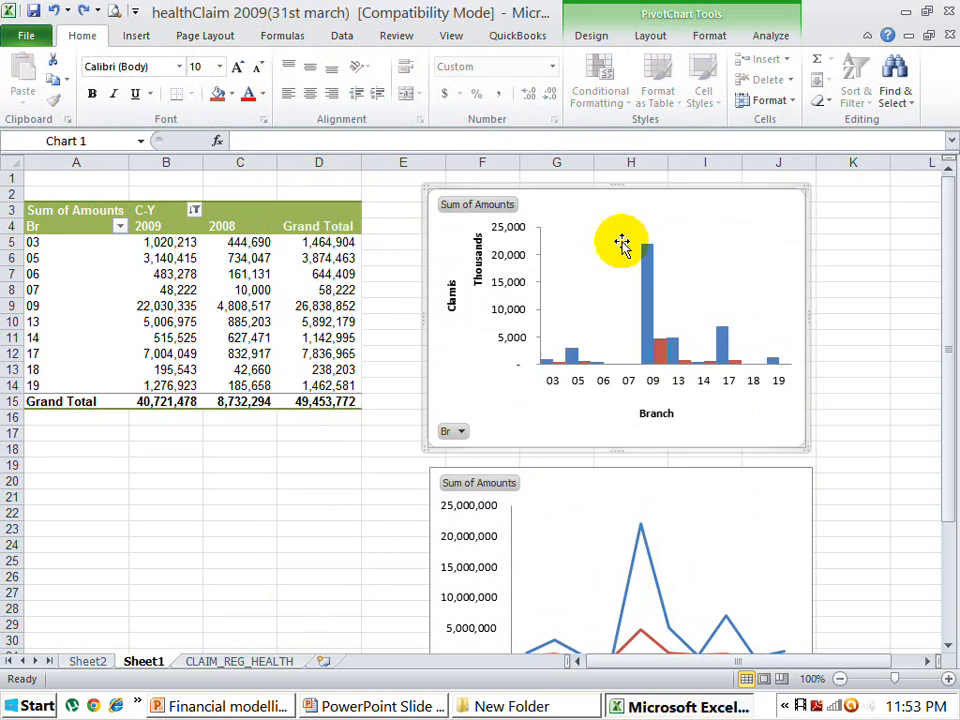
Step: Apply the white-filled shape style with a green outline to the column chart's area
{"action": "left_click", "coordinate": [708, 36]}
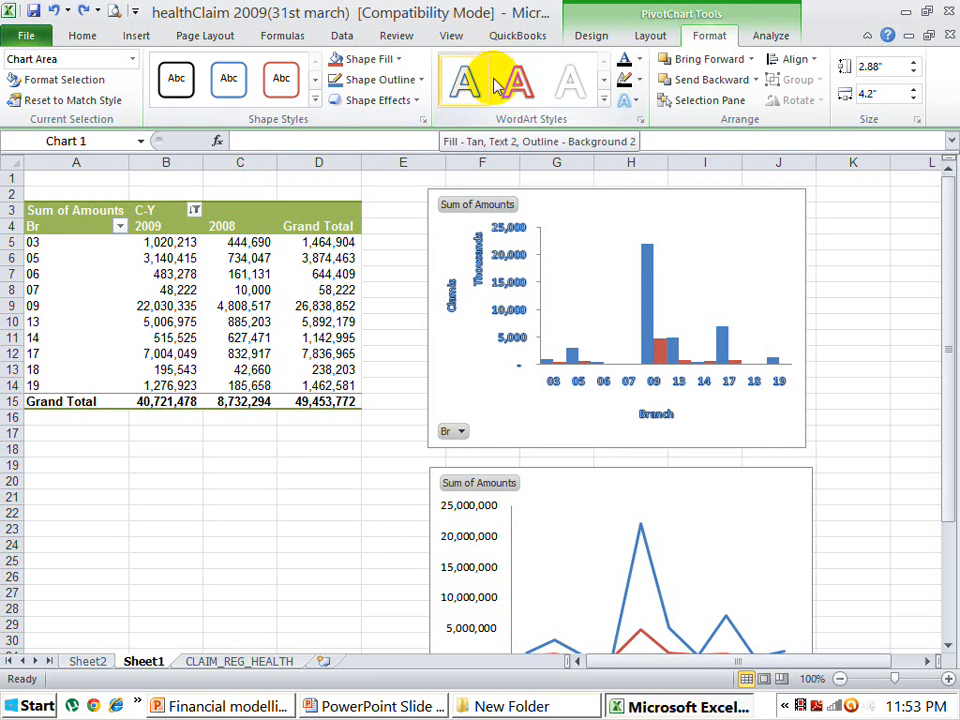
{"action": "left_click", "coordinate": [522, 80]}
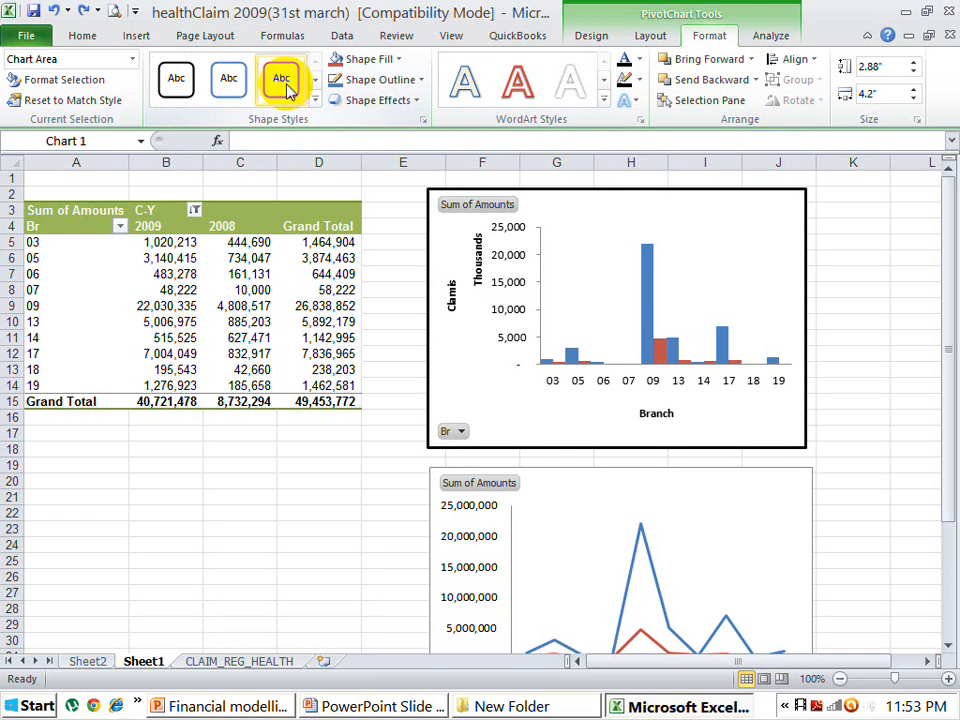
{"action": "left_click", "coordinate": [315, 99]}
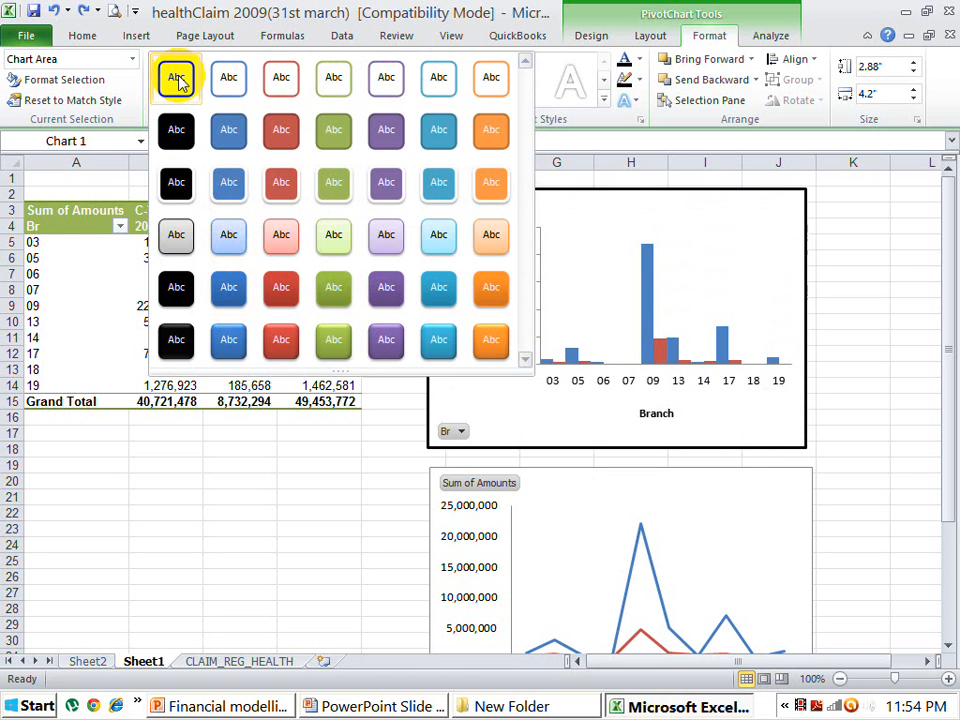
{"action": "left_click", "coordinate": [336, 78]}
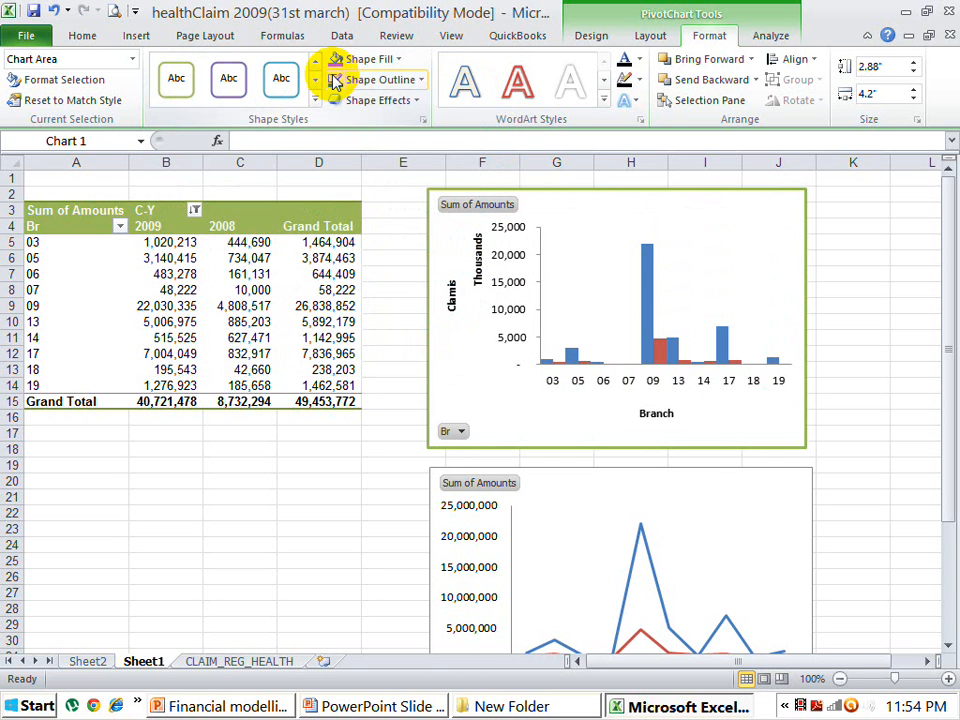
{"action": "left_click", "coordinate": [350, 448]}
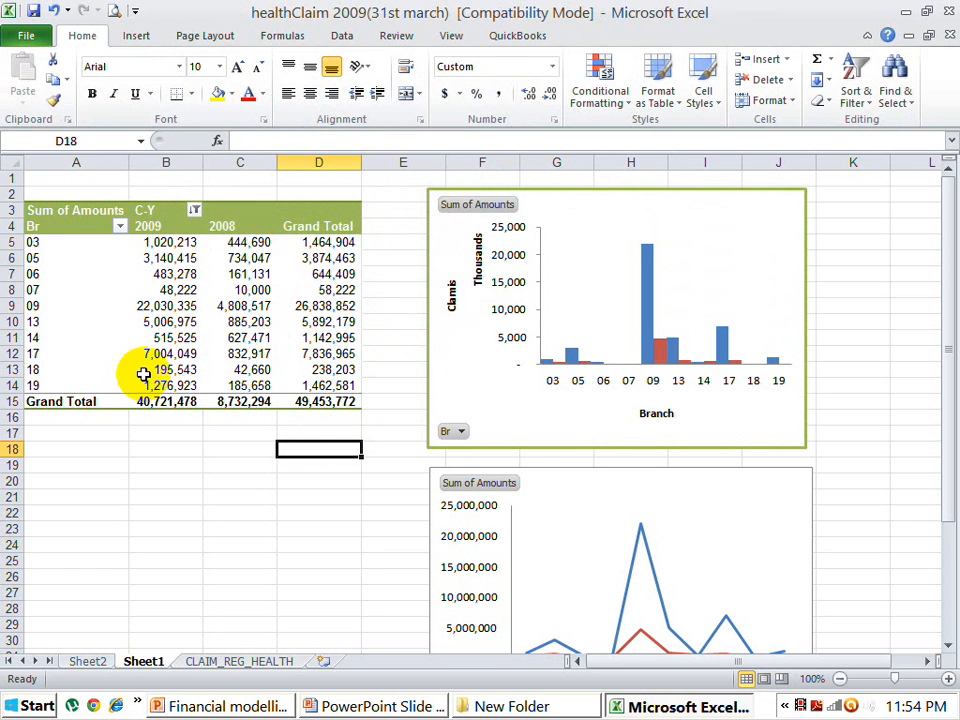
Step: Change the pivot table's style from the green design to the orange one with a solid header
{"action": "left_click", "coordinate": [64, 216]}
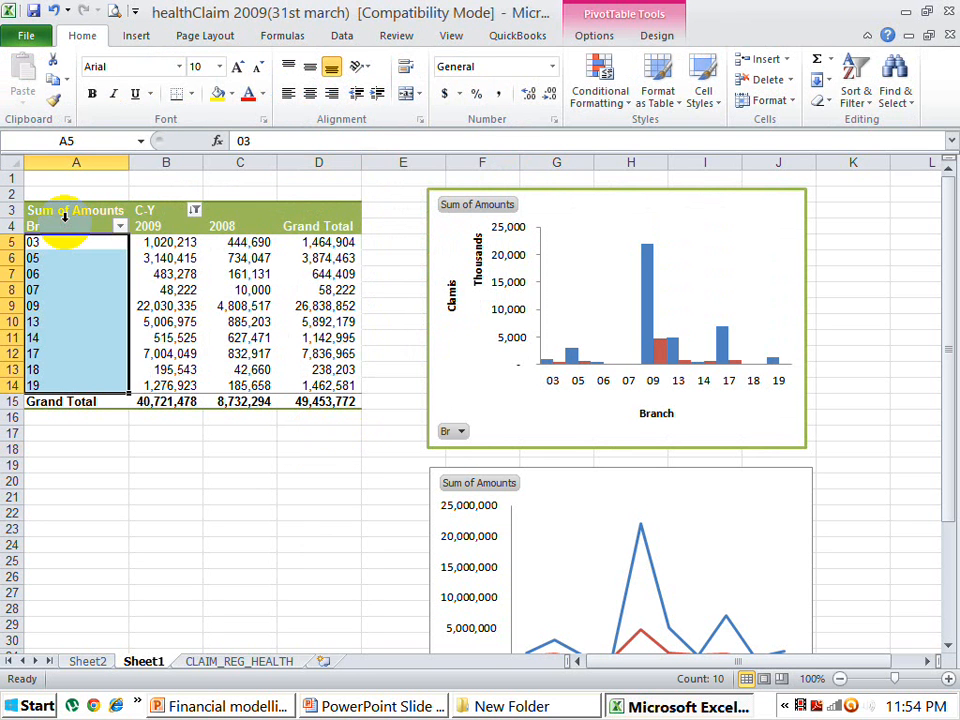
{"action": "left_click", "coordinate": [658, 37]}
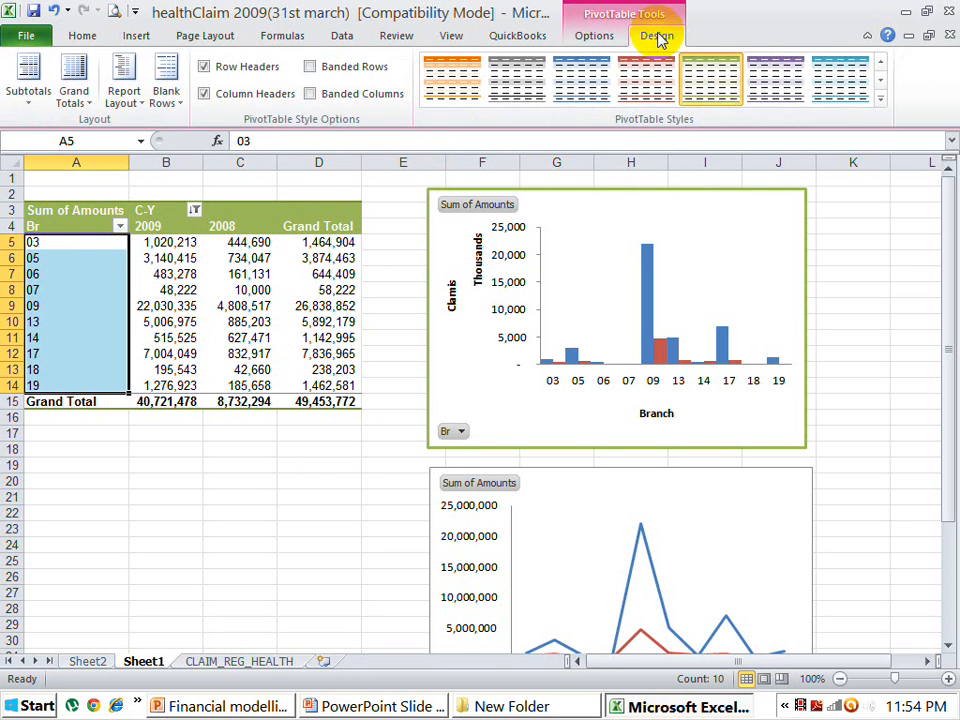
{"action": "left_click", "coordinate": [470, 82]}
{"action": "left_click", "coordinate": [45, 435]}
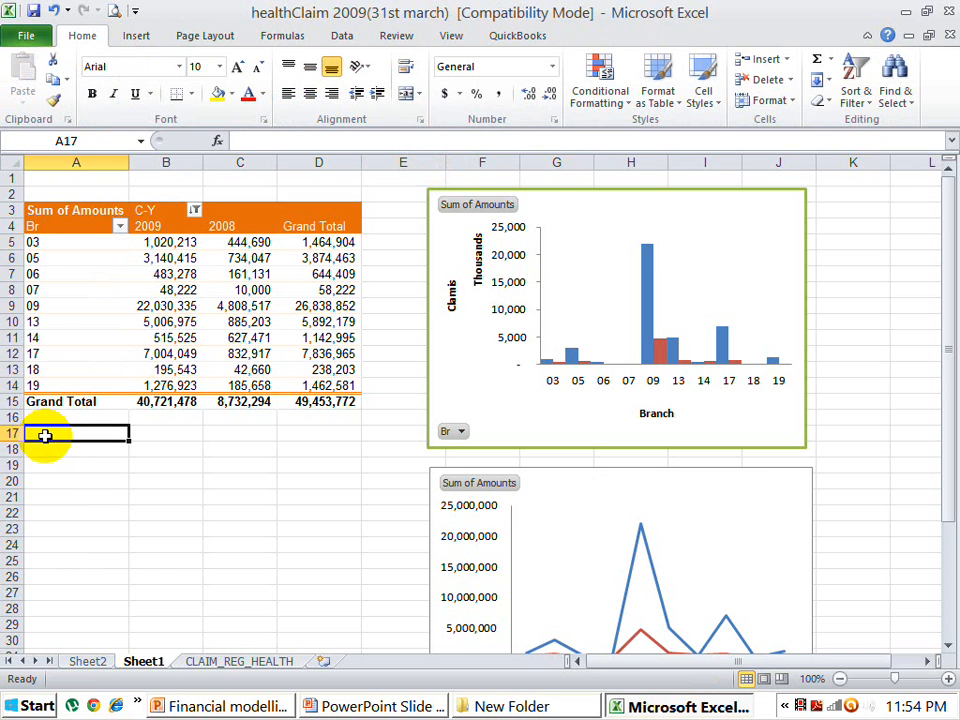
Step: Include all years, 2009, 2008 and 2007, in the pivot table's C-Y filter
{"action": "left_click", "coordinate": [194, 211]}
{"action": "left_click", "coordinate": [59, 386]}
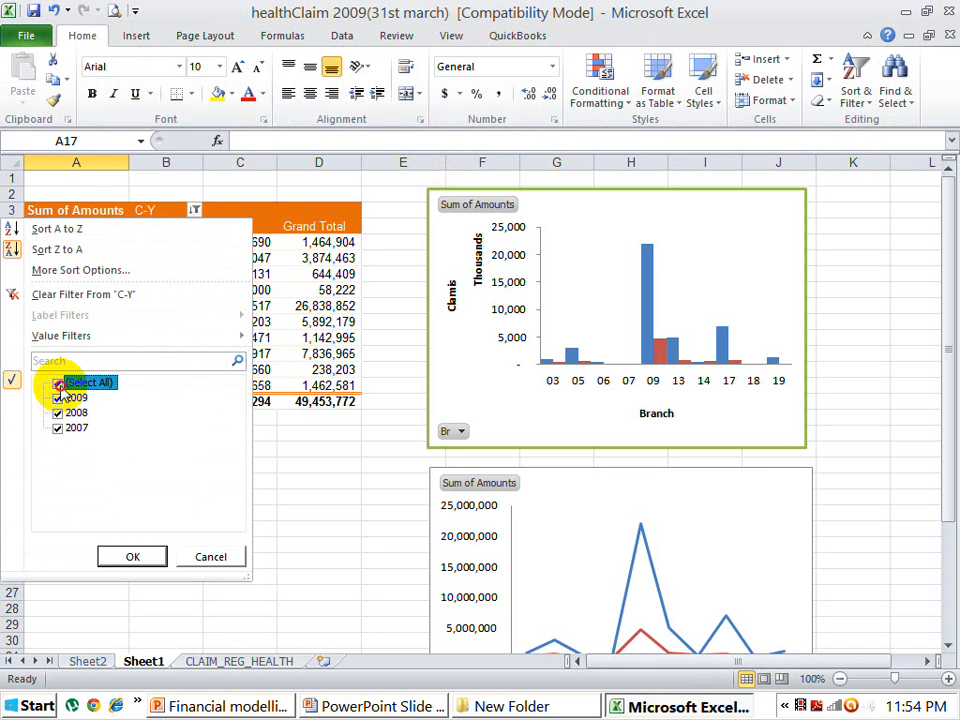
{"action": "left_click", "coordinate": [133, 557]}
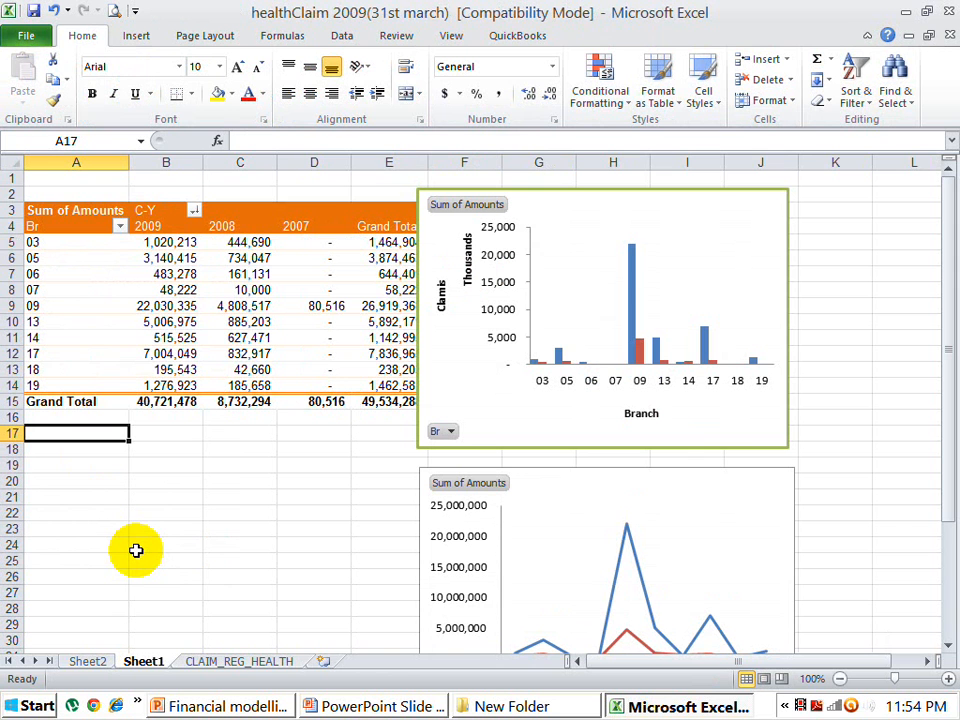
Step: Filter the pivot table's Br field to branches 07 and 14 only and check both charts
{"action": "left_click", "coordinate": [120, 230]}
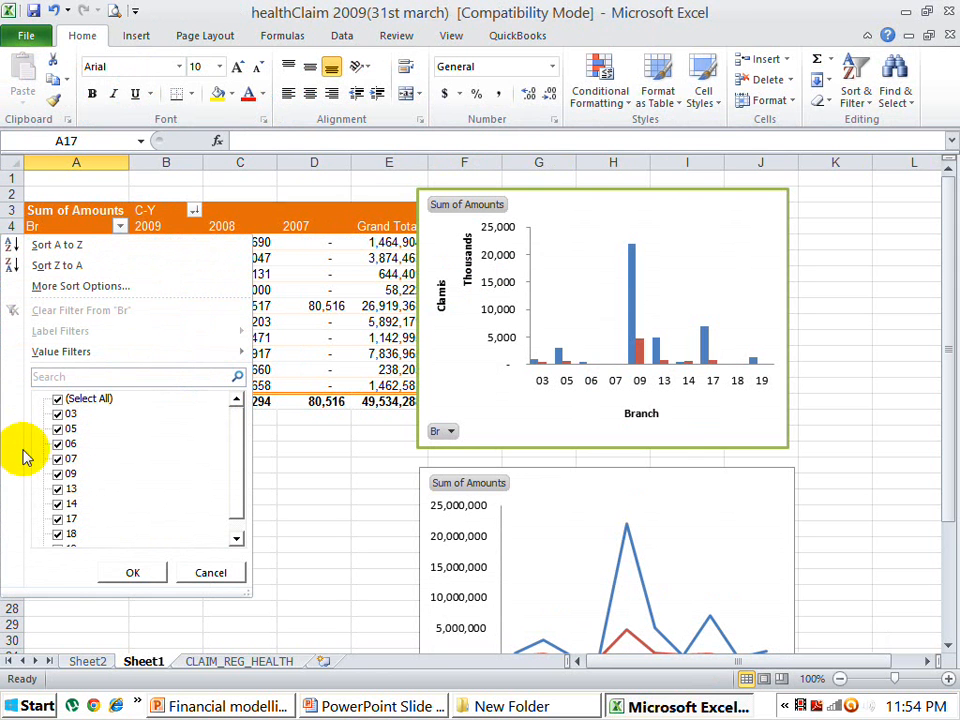
{"action": "left_click", "coordinate": [57, 398]}
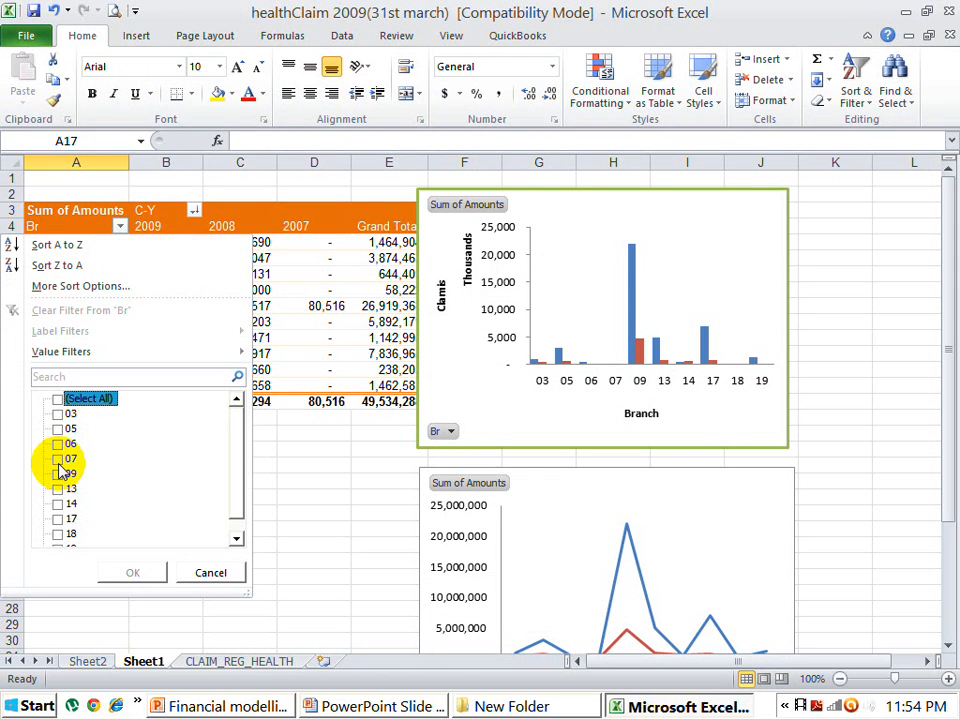
{"action": "left_click", "coordinate": [57, 459]}
{"action": "left_click", "coordinate": [57, 504]}
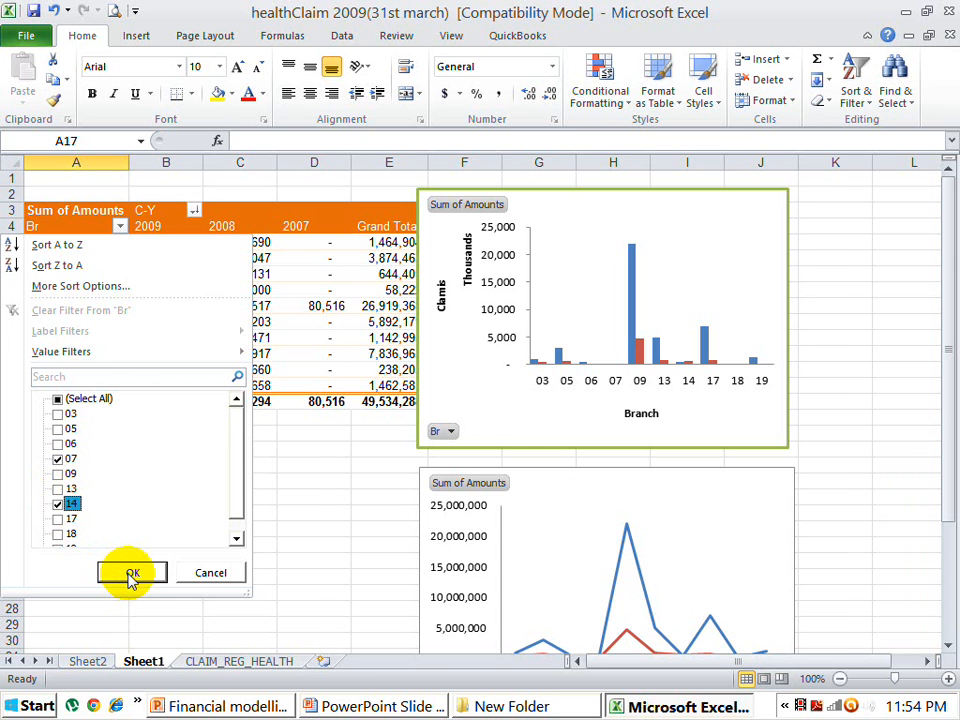
{"action": "left_click", "coordinate": [128, 573]}
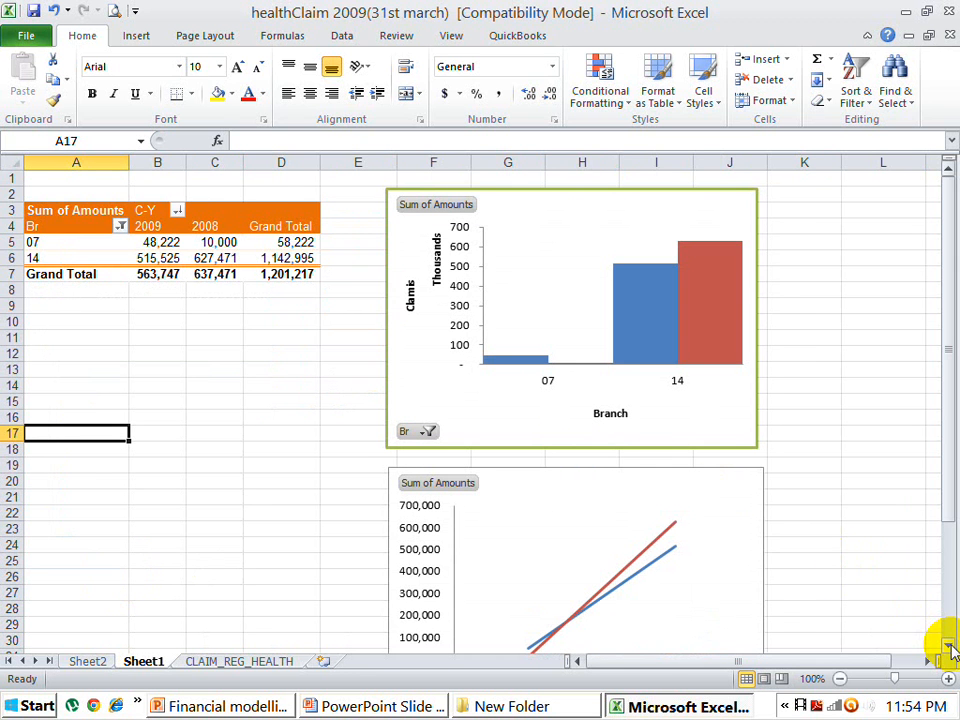
{"action": "scroll", "coordinate": [947, 645], "scroll_direction": "down", "scroll_amount": 4}
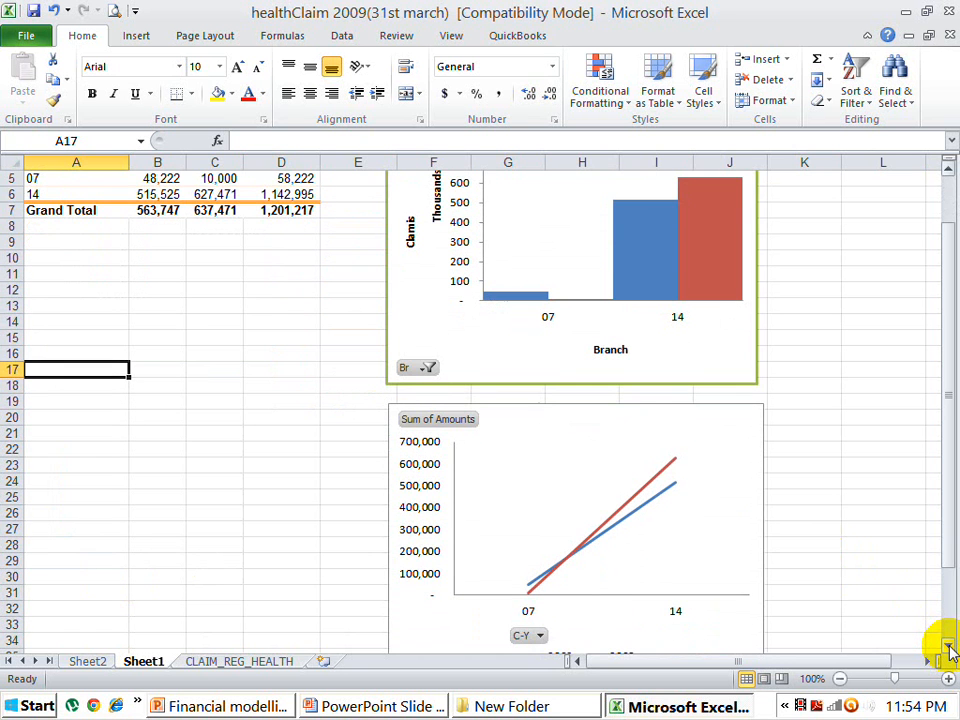
{"action": "left_click", "coordinate": [947, 647]}
{"action": "left_click", "coordinate": [947, 647]}
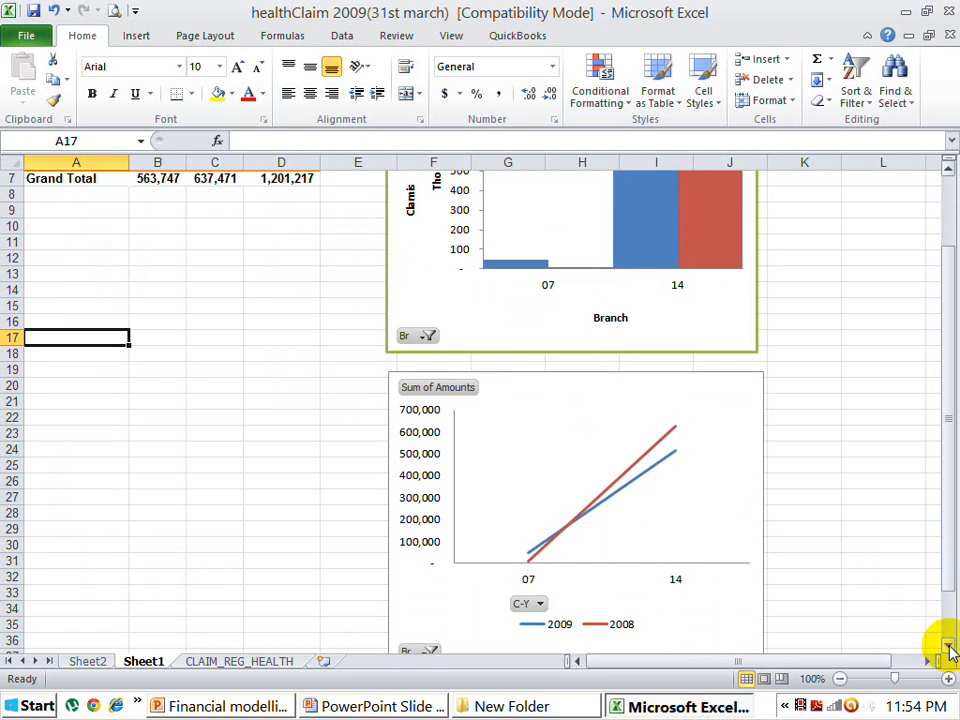
{"action": "left_click", "coordinate": [949, 166]}
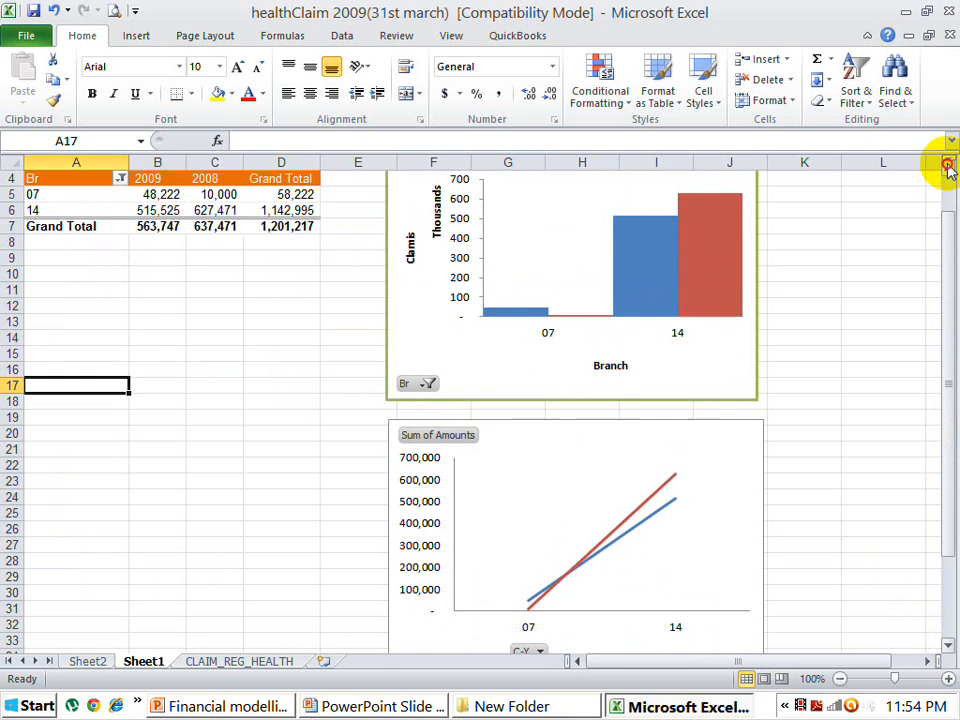
{"action": "left_click", "coordinate": [949, 166]}
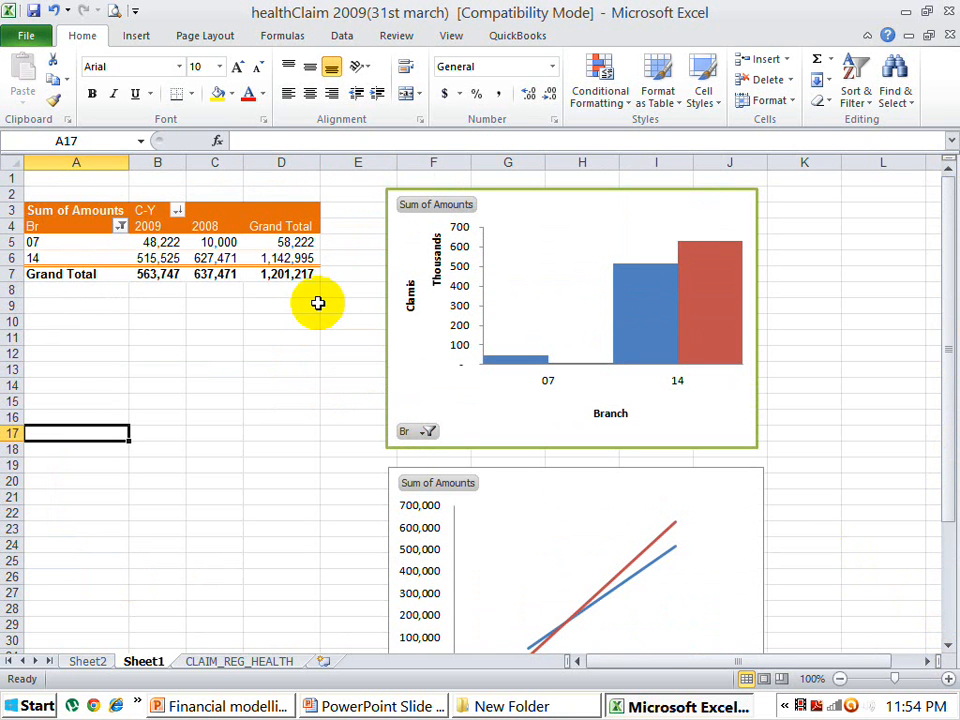
Step: Select all branches again in the pivot table's Br filter
{"action": "left_click", "coordinate": [120, 227]}
{"action": "left_click", "coordinate": [58, 398]}
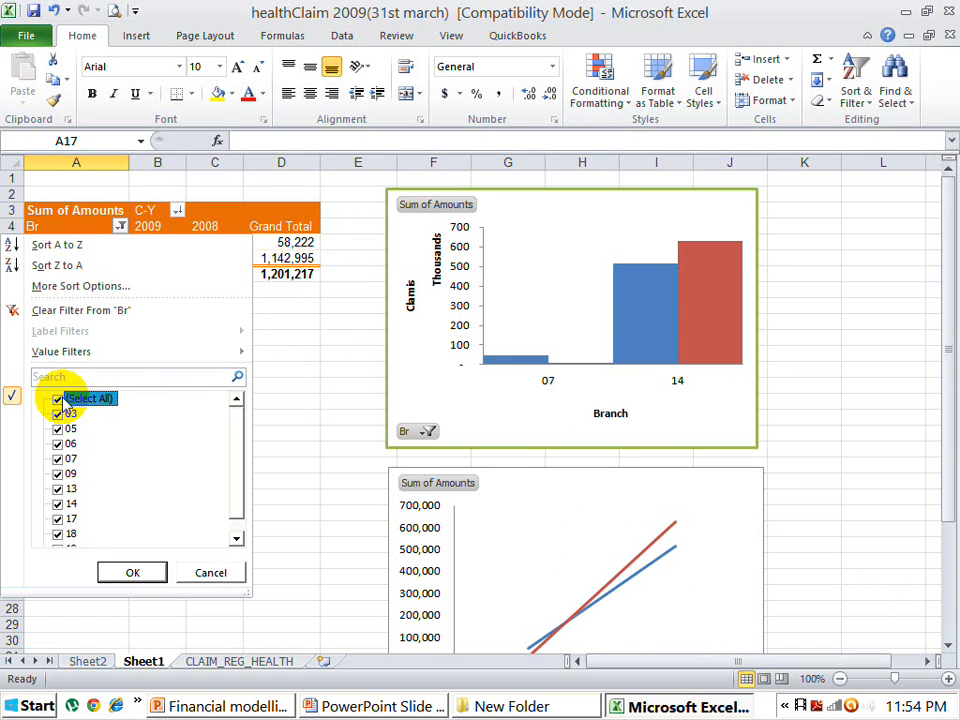
{"action": "left_click", "coordinate": [133, 571]}
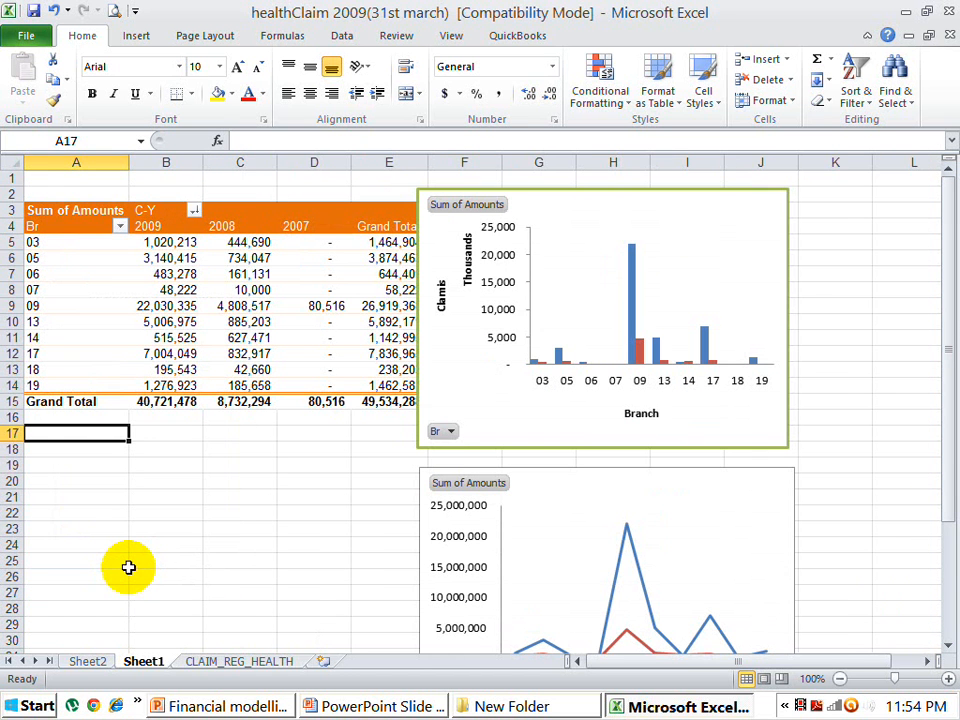
Step: Move the column chart away from the pivot table so it no longer covers the Grand Total column
{"action": "left_click", "coordinate": [507, 186]}
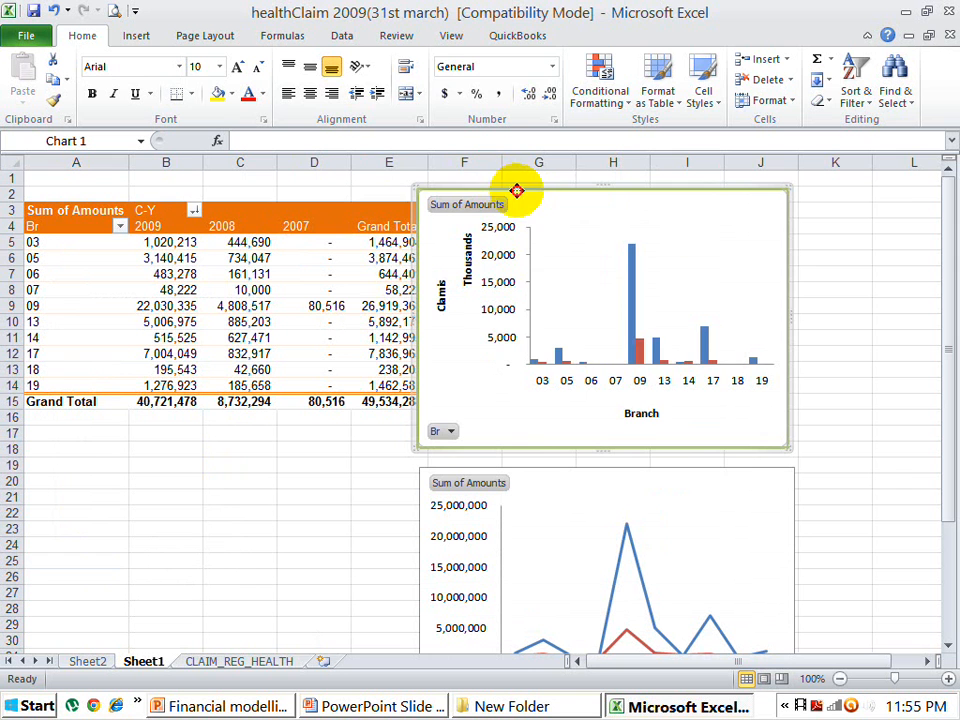
{"action": "left_click_drag", "start_coordinate": [626, 205], "coordinate": [626, 205]}
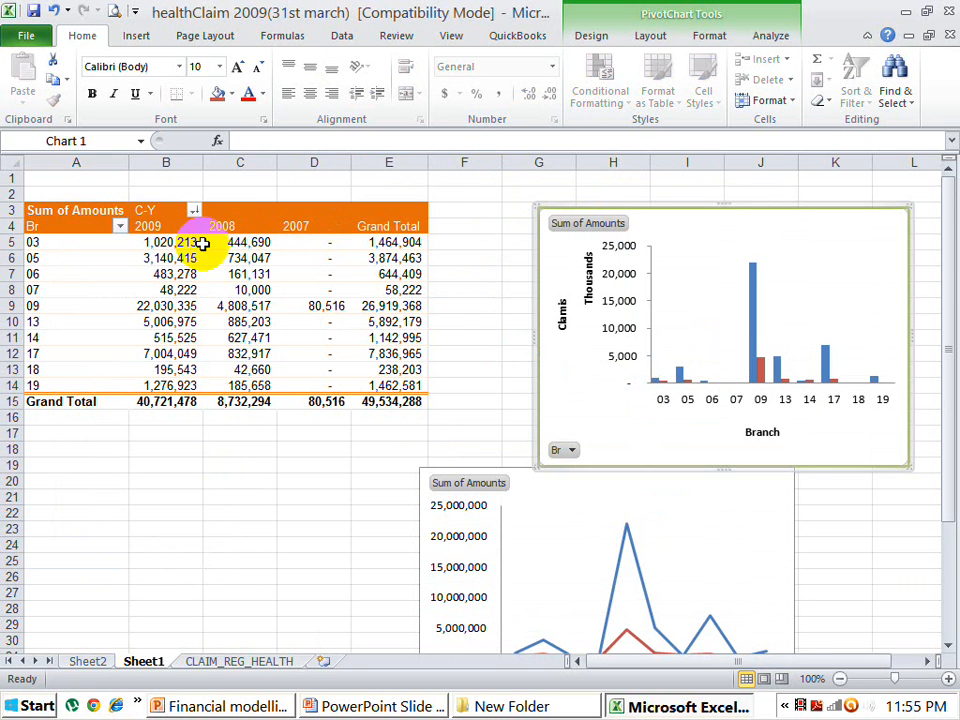
Step: Show the pivot table's field list and remove C-Y from the column labels
{"action": "left_click", "coordinate": [33, 226]}
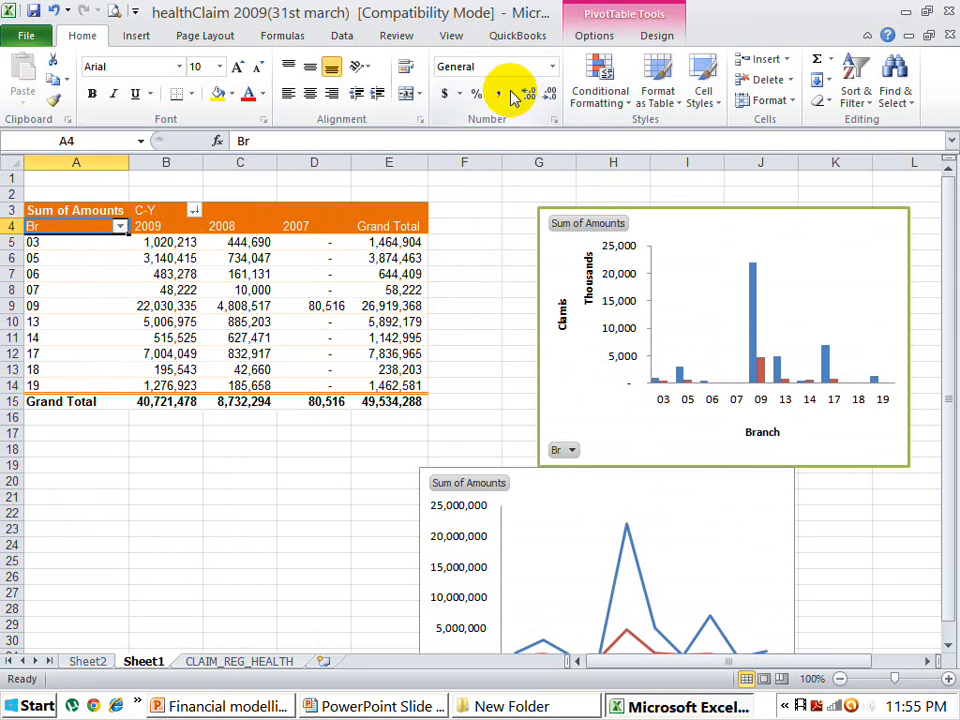
{"action": "left_click", "coordinate": [596, 37]}
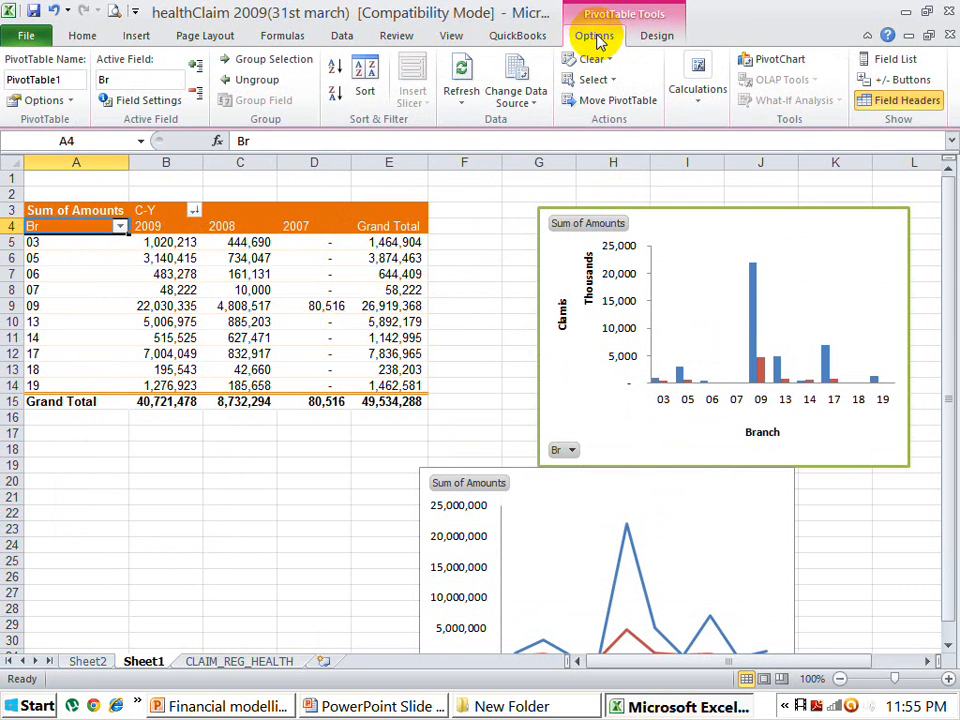
{"action": "left_click", "coordinate": [880, 59]}
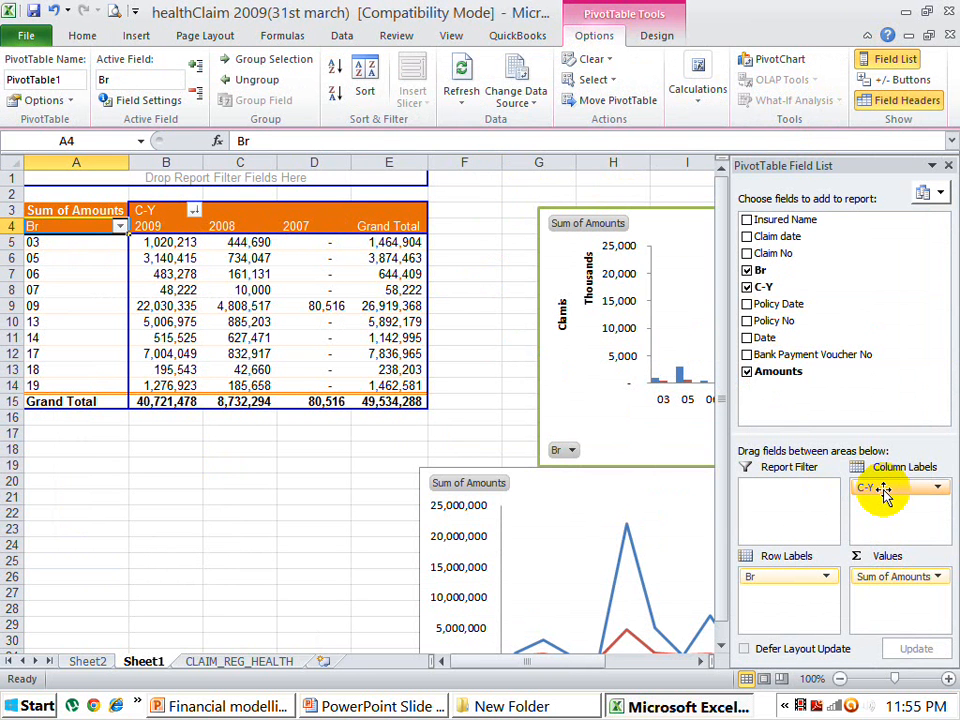
{"action": "left_click_drag", "start_coordinate": [883, 492], "coordinate": [801, 405]}
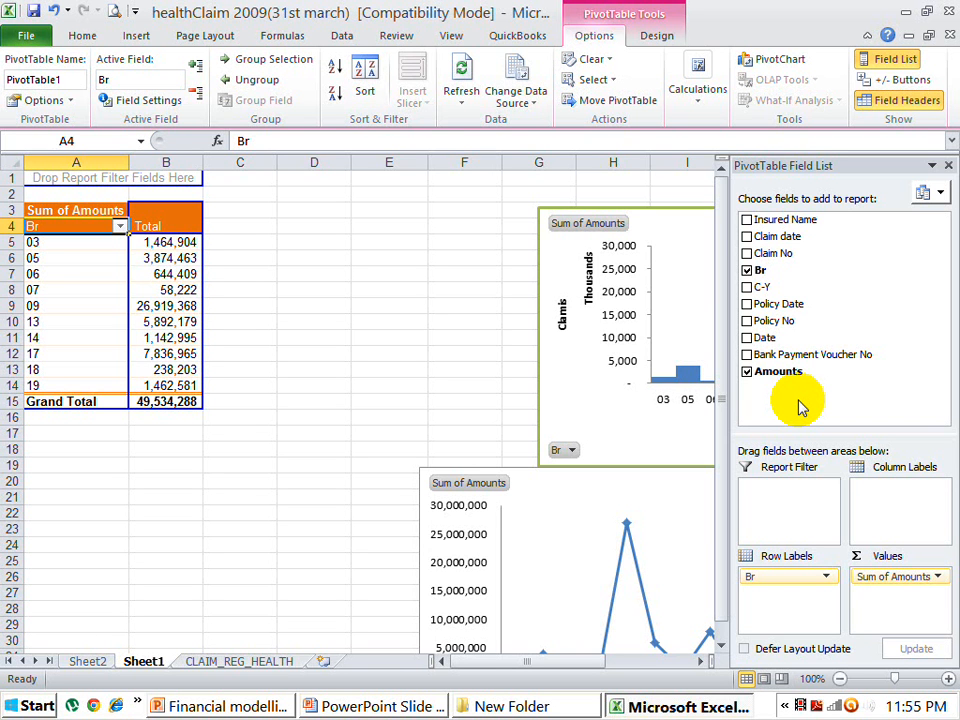
Step: Add a calculated field named "50%" with the formula =Amounts/2 to the pivot table
{"action": "left_click", "coordinate": [700, 95]}
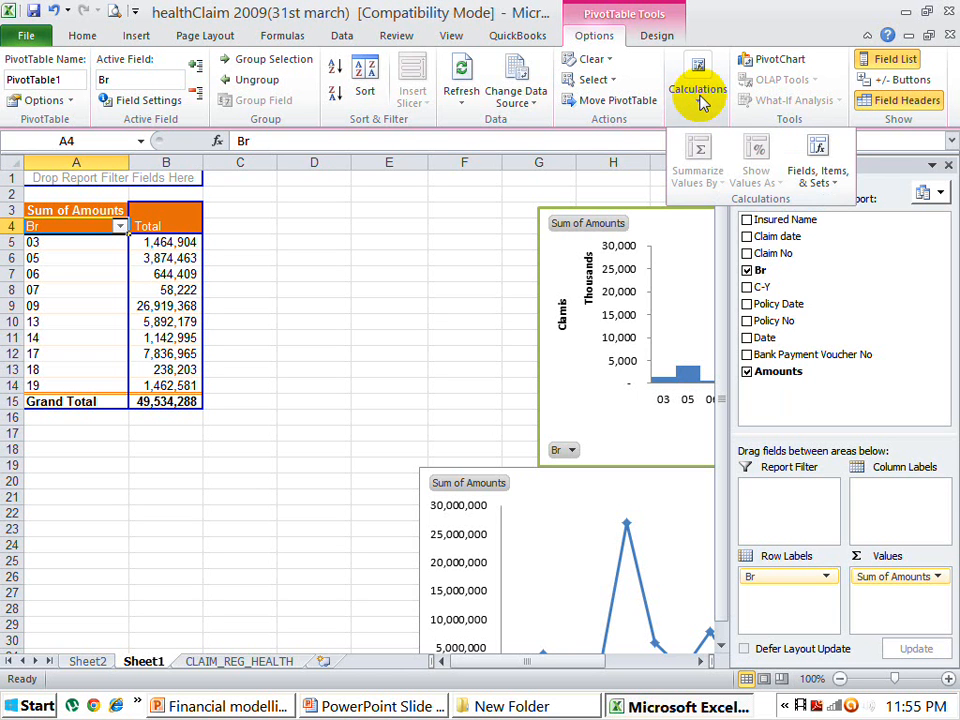
{"action": "left_click", "coordinate": [820, 158]}
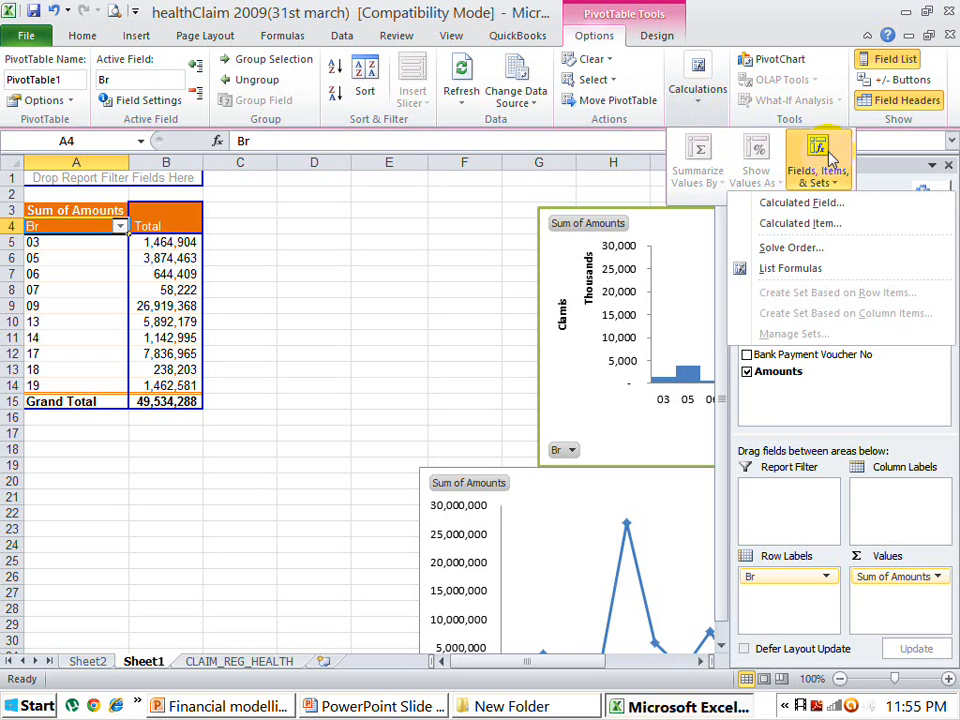
{"action": "left_click", "coordinate": [828, 204]}
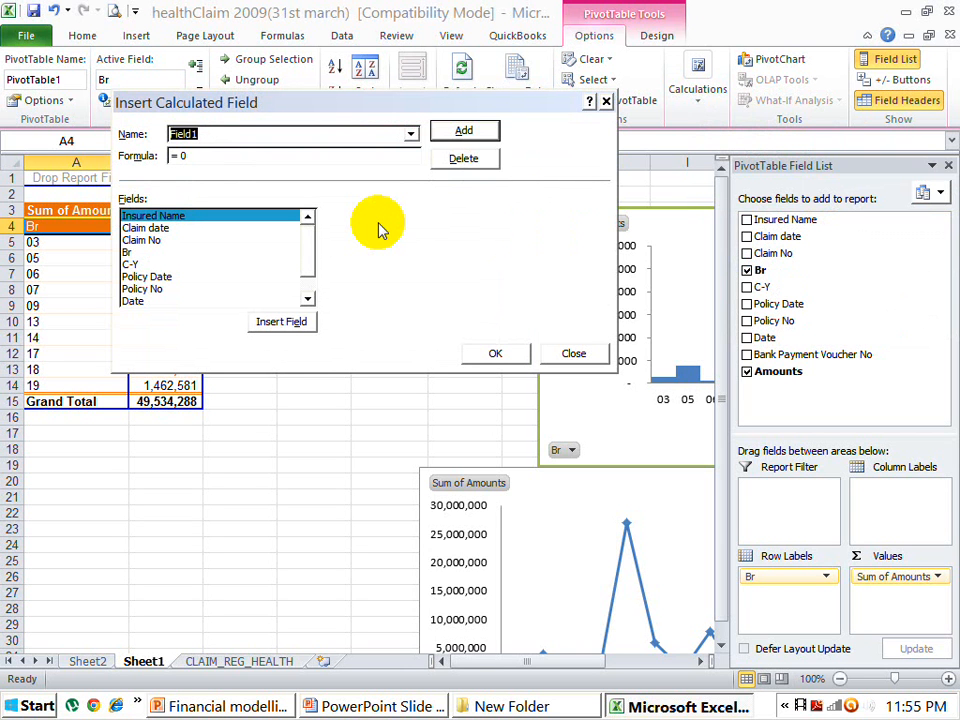
{"action": "type", "text": "5"}
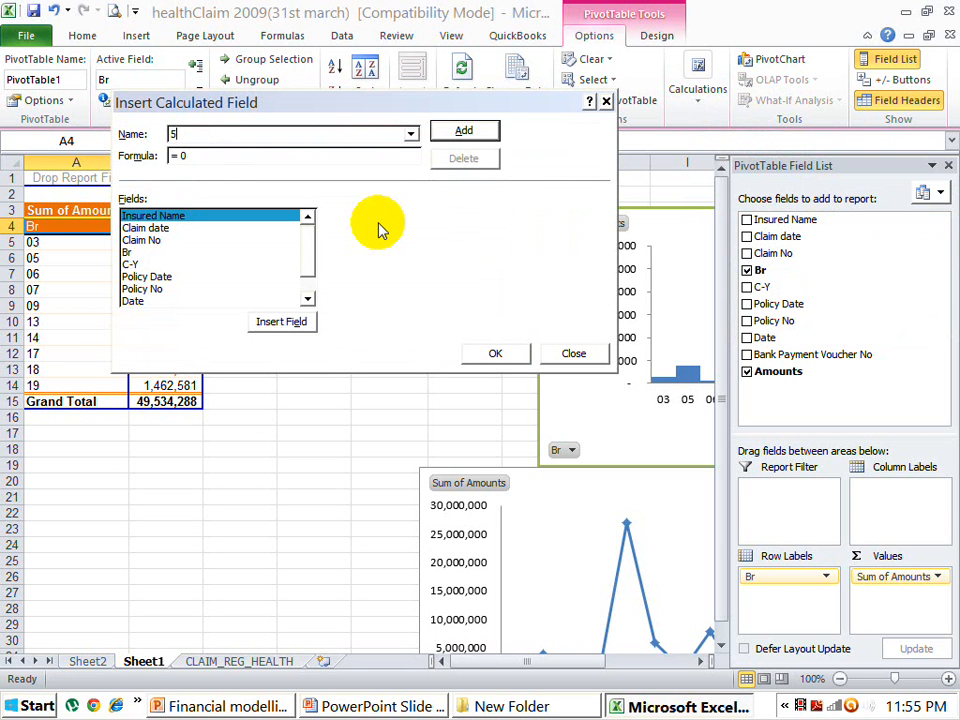
{"action": "type", "text": "0%"}
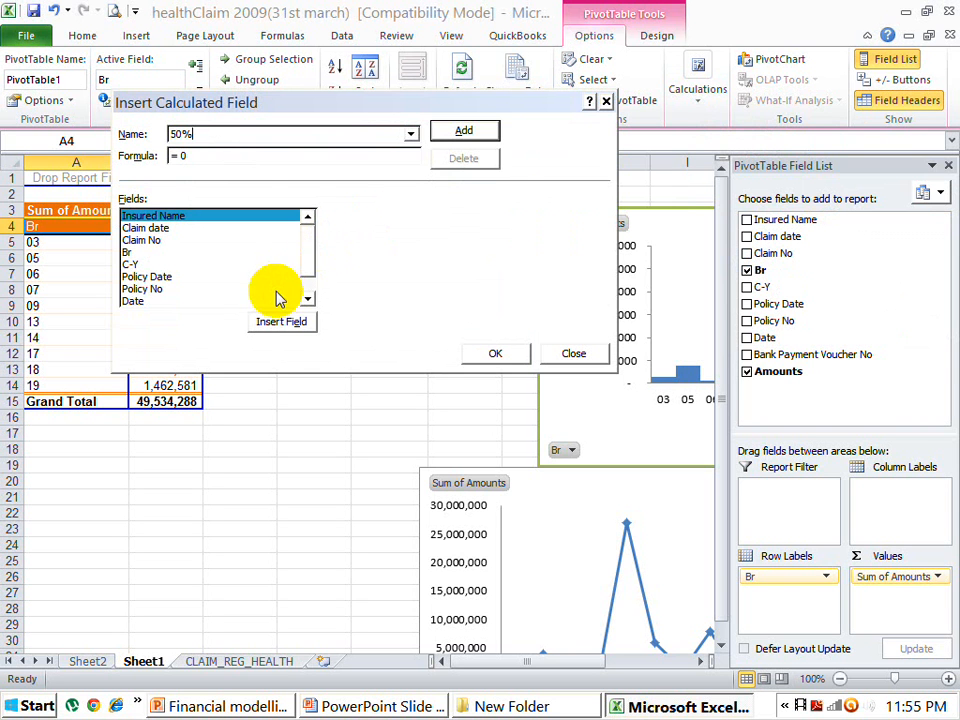
{"action": "left_click", "coordinate": [309, 299]}
{"action": "left_click", "coordinate": [310, 300]}
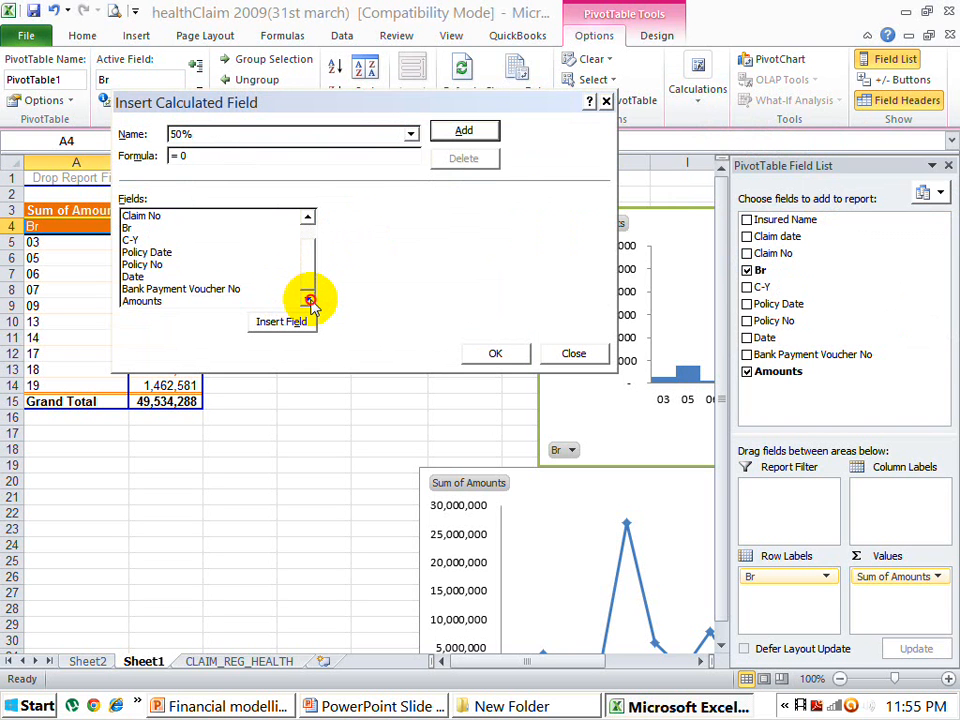
{"action": "double_click", "coordinate": [159, 300]}
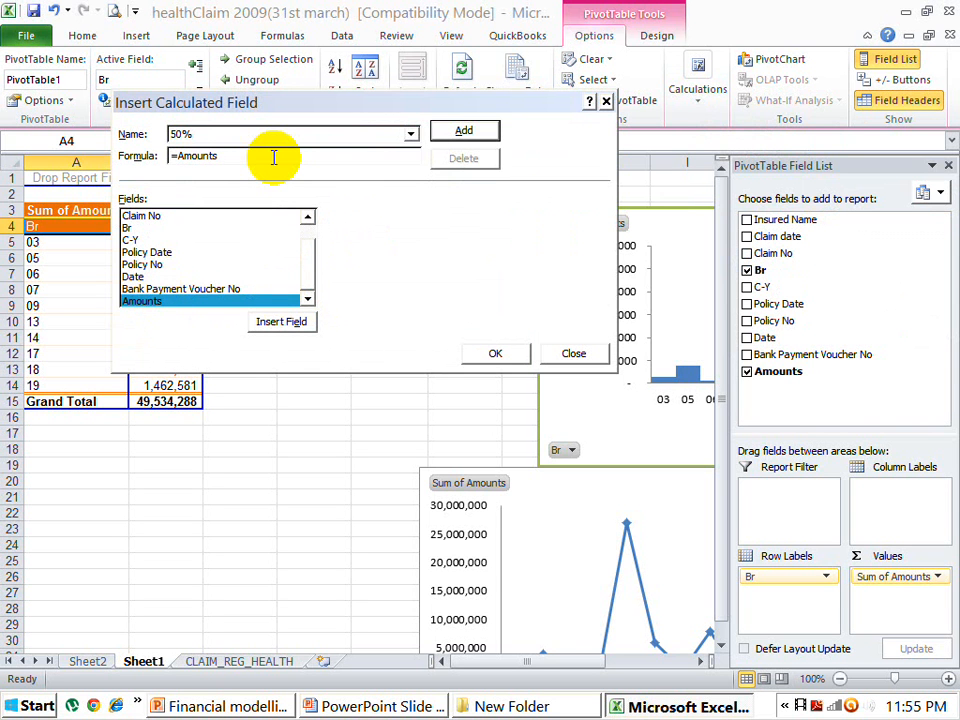
{"action": "type", "text": "/2"}
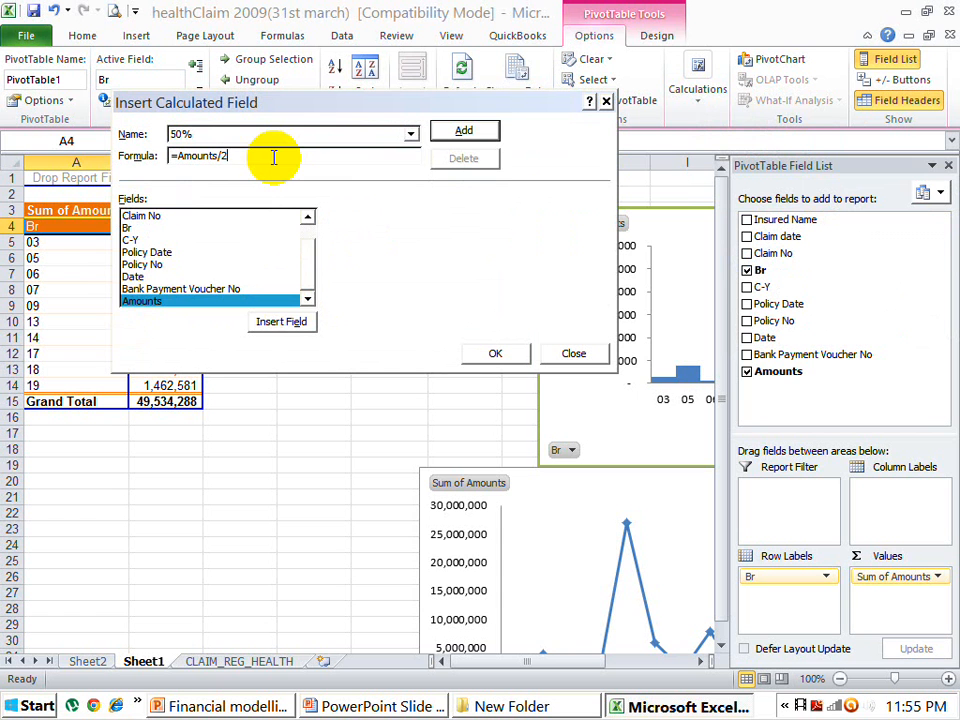
{"action": "left_click", "coordinate": [484, 140]}
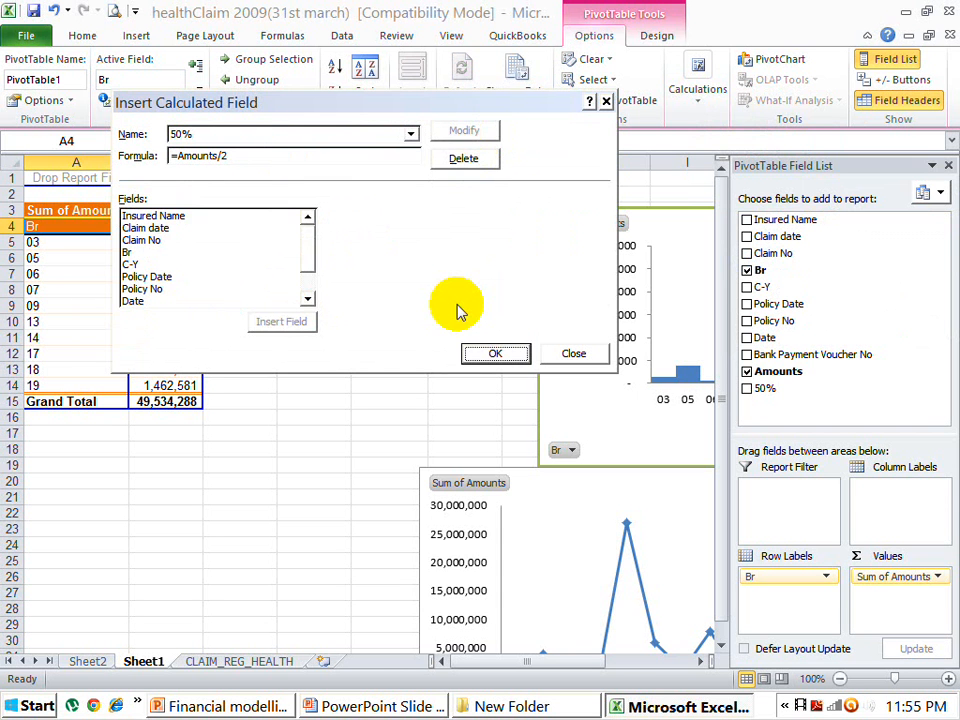
Step: Confirm the 50% calculated field and try to rename its Sum of 50% column in the pivot table as "50%"
{"action": "left_click", "coordinate": [470, 352]}
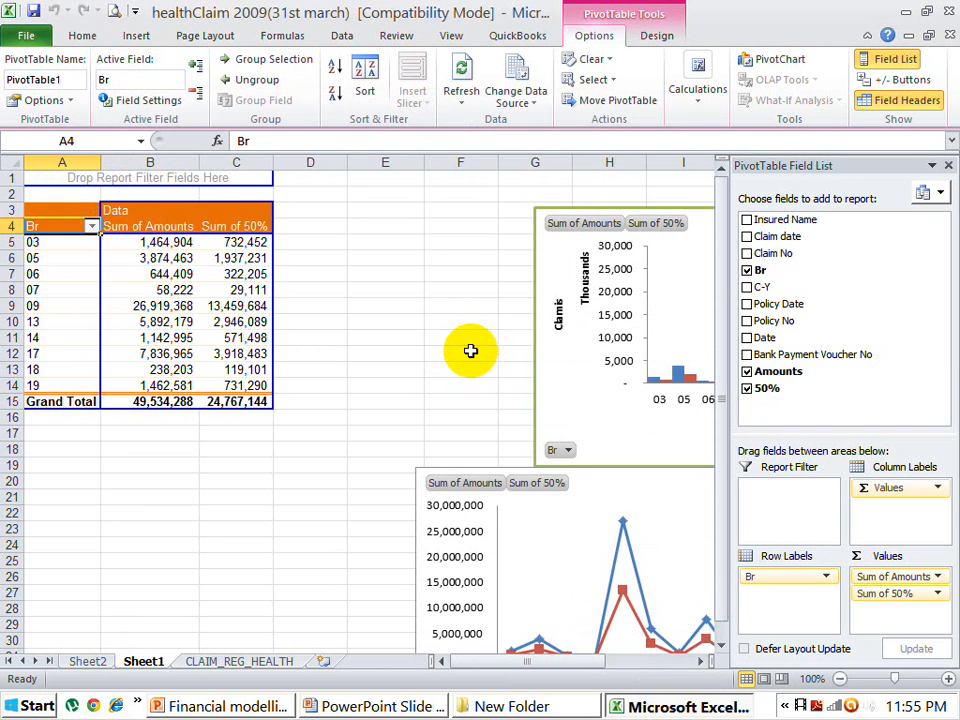
{"action": "double_click", "coordinate": [242, 222]}
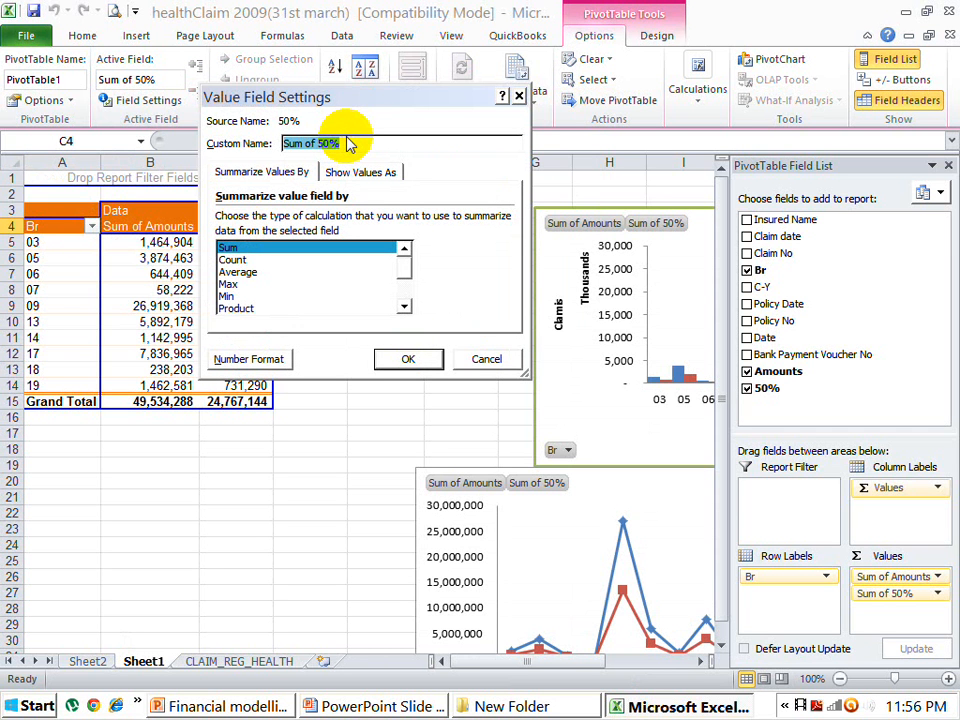
{"action": "type", "text": "50"}
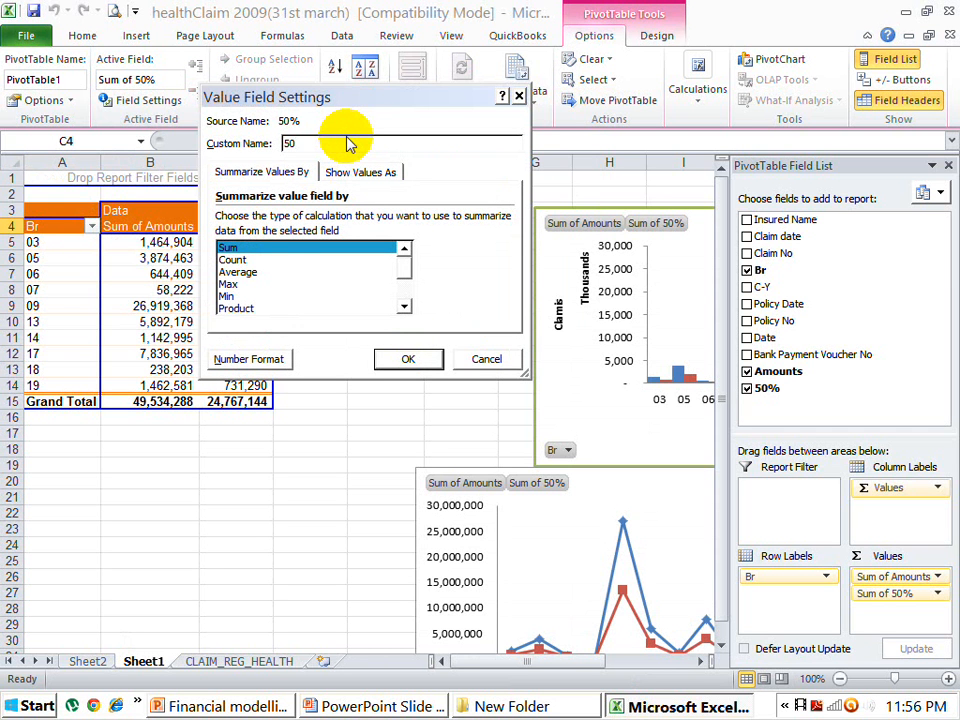
{"action": "type", "text": "%"}
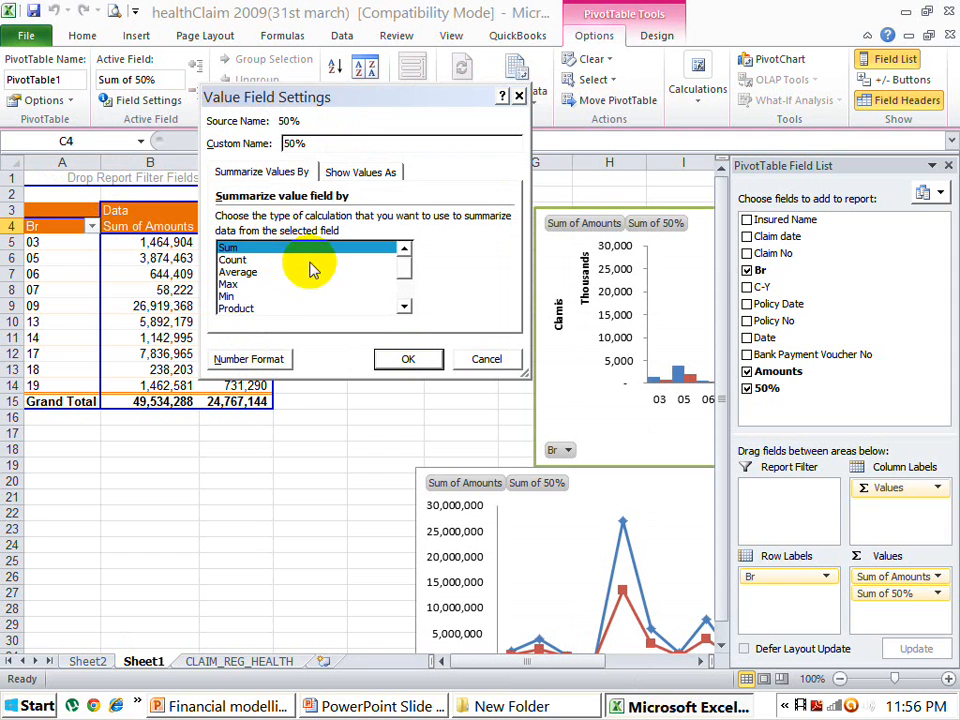
{"action": "left_click", "coordinate": [410, 358]}
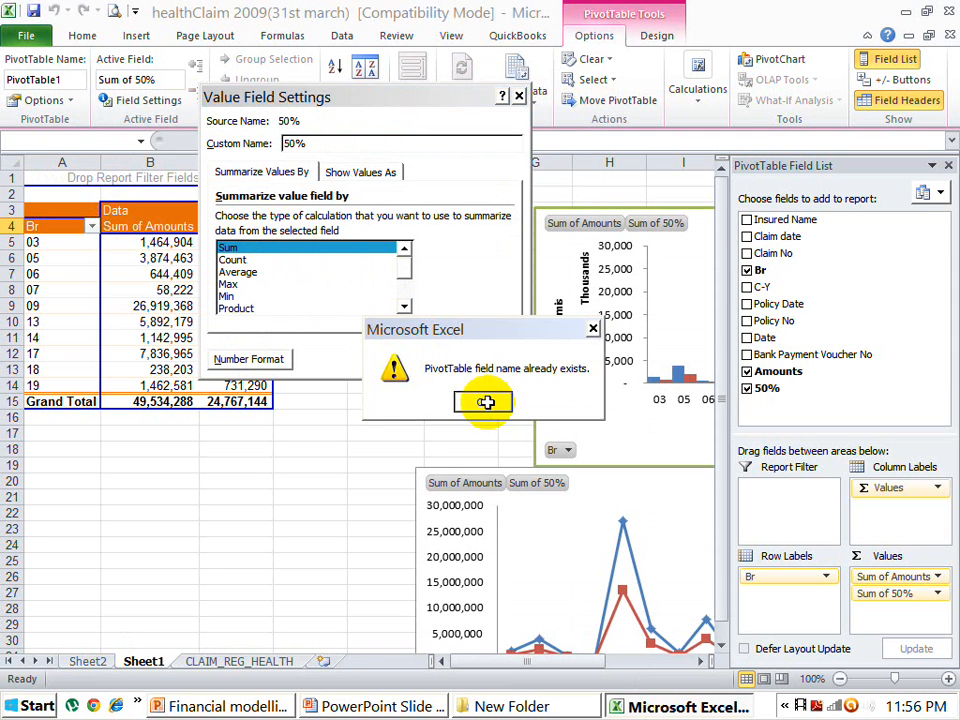
{"action": "left_click", "coordinate": [485, 402]}
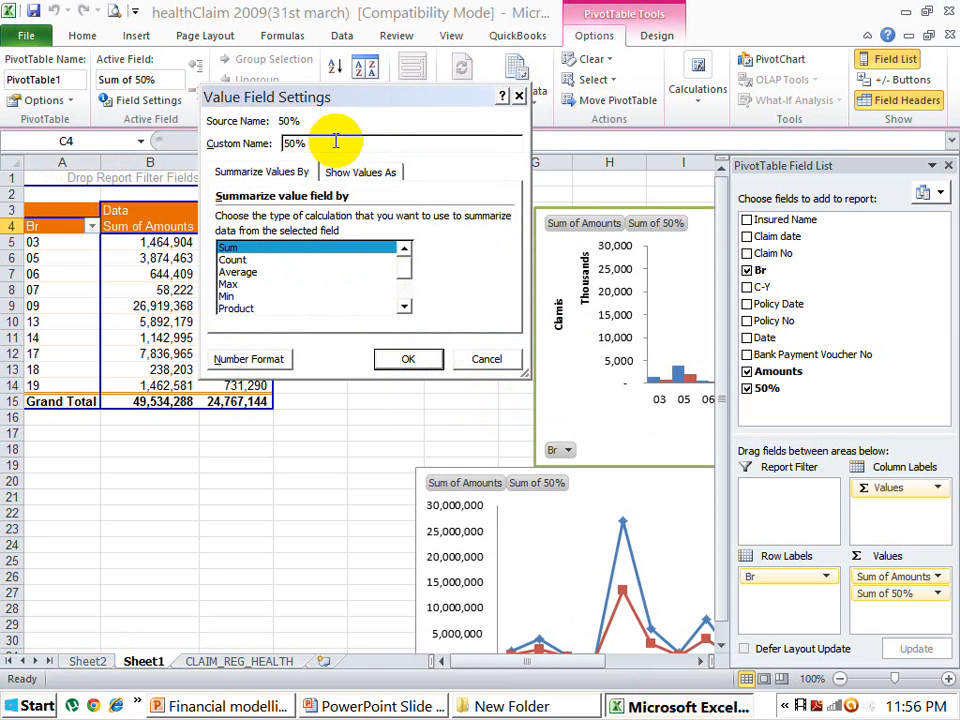
Step: Try to give the calculated field's column the custom name "50 p"
{"action": "key", "text": "BackSpace"}
{"action": "key", "text": "BackSpace"}
{"action": "key", "text": "BackSpace"}
{"action": "type", "text": "50 p"}
{"action": "key", "text": "Return"}
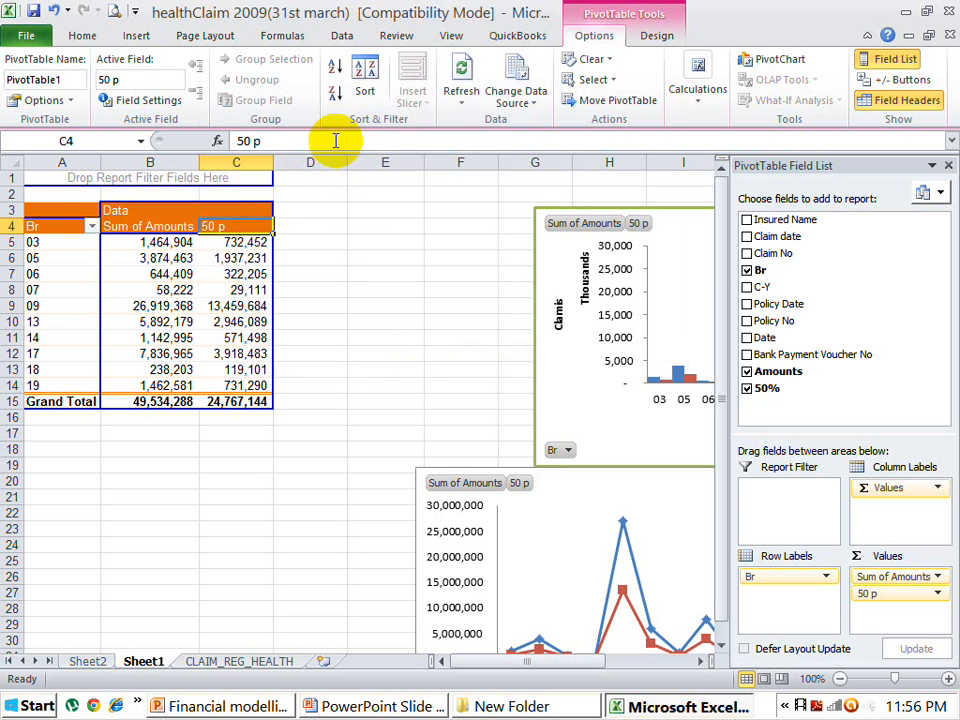
{"action": "type", "text": "er"}
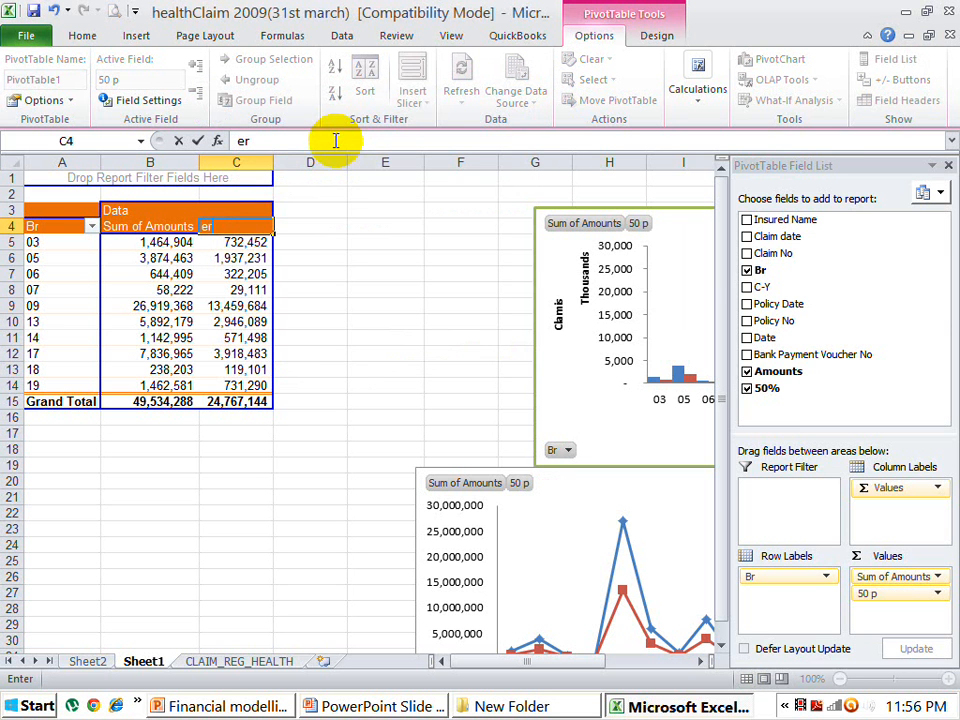
{"action": "left_click", "coordinate": [353, 232]}
Step: Rename the calculated field's column as "50 percent" and hide the pivot table's field list
{"action": "left_click", "coordinate": [234, 225]}
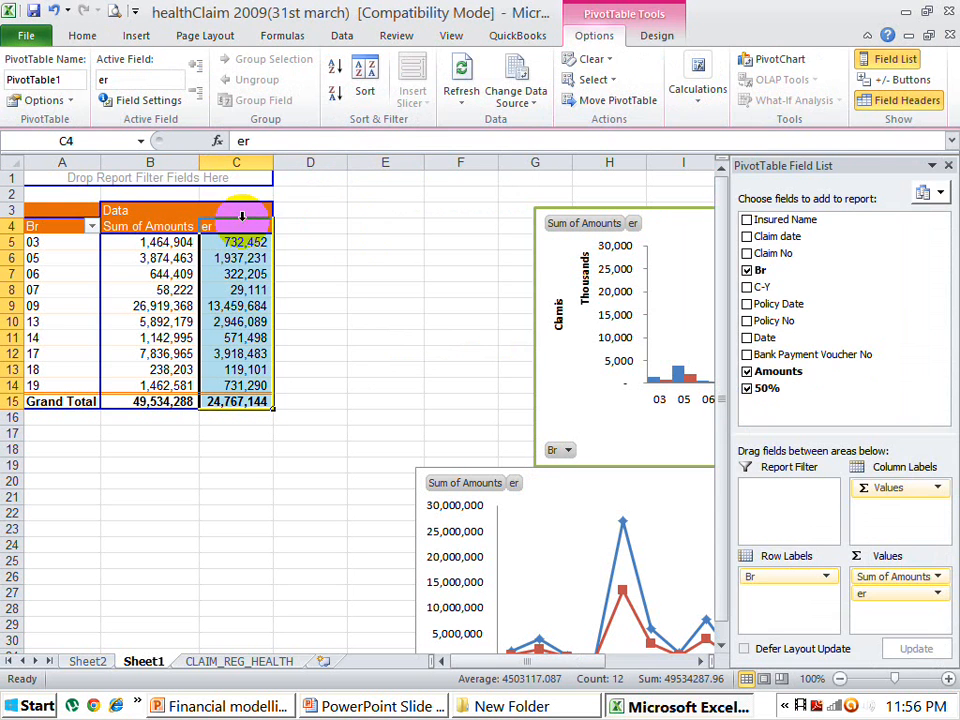
{"action": "double_click", "coordinate": [234, 225]}
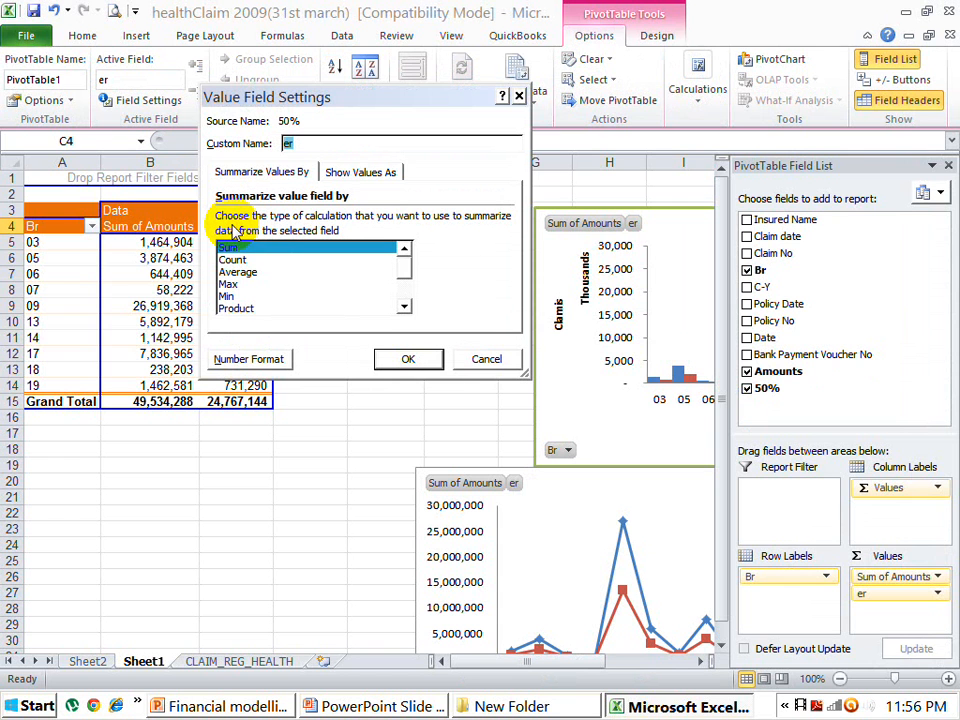
{"action": "type", "text": "50 percent"}
{"action": "left_click", "coordinate": [407, 358]}
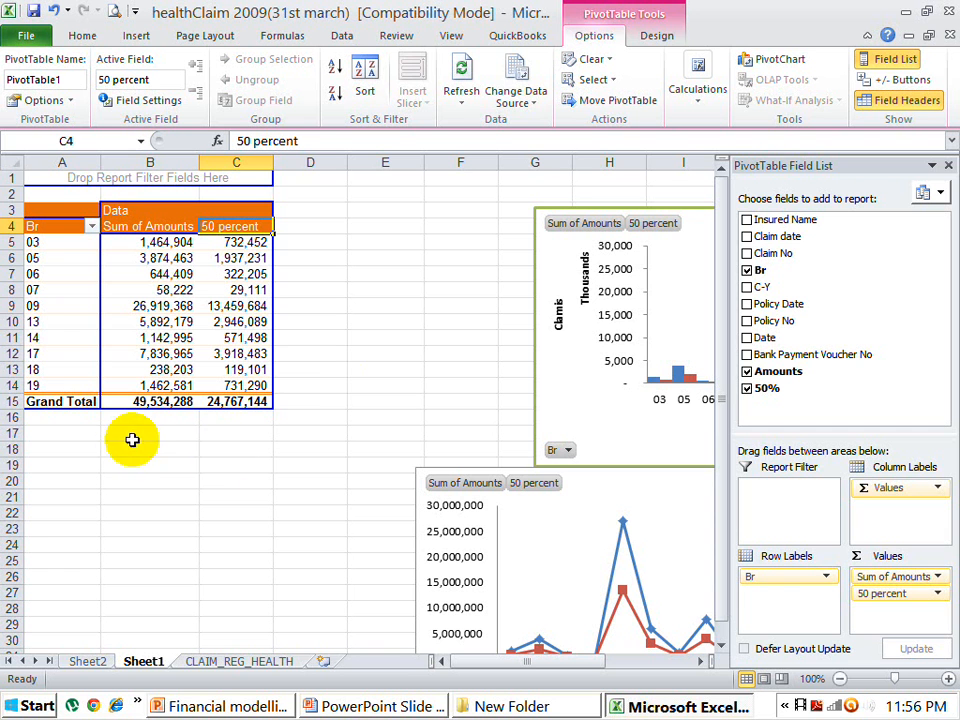
{"action": "left_click", "coordinate": [948, 166]}
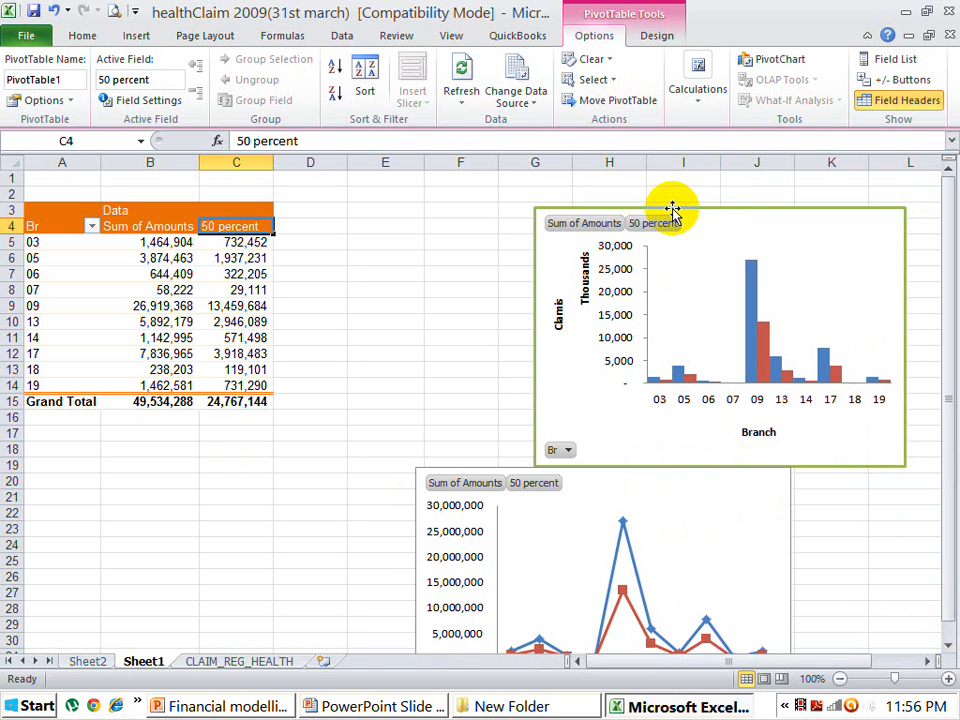
Step: Try chart layouts 3, 2, 1, 4 and 11 on the column chart
{"action": "left_click", "coordinate": [718, 242]}
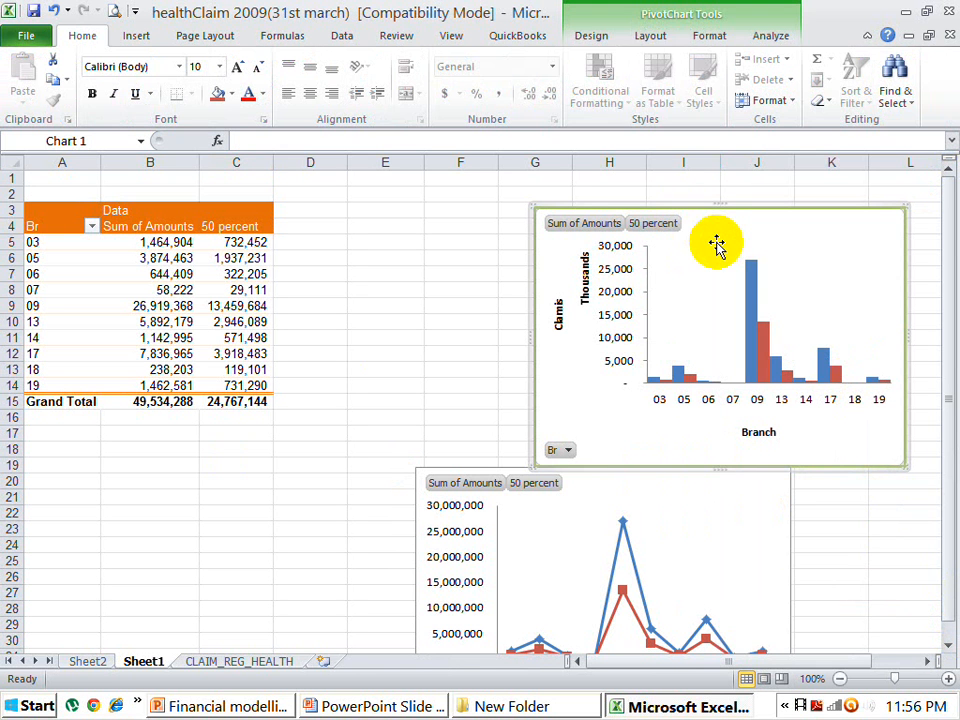
{"action": "left_click", "coordinate": [652, 36]}
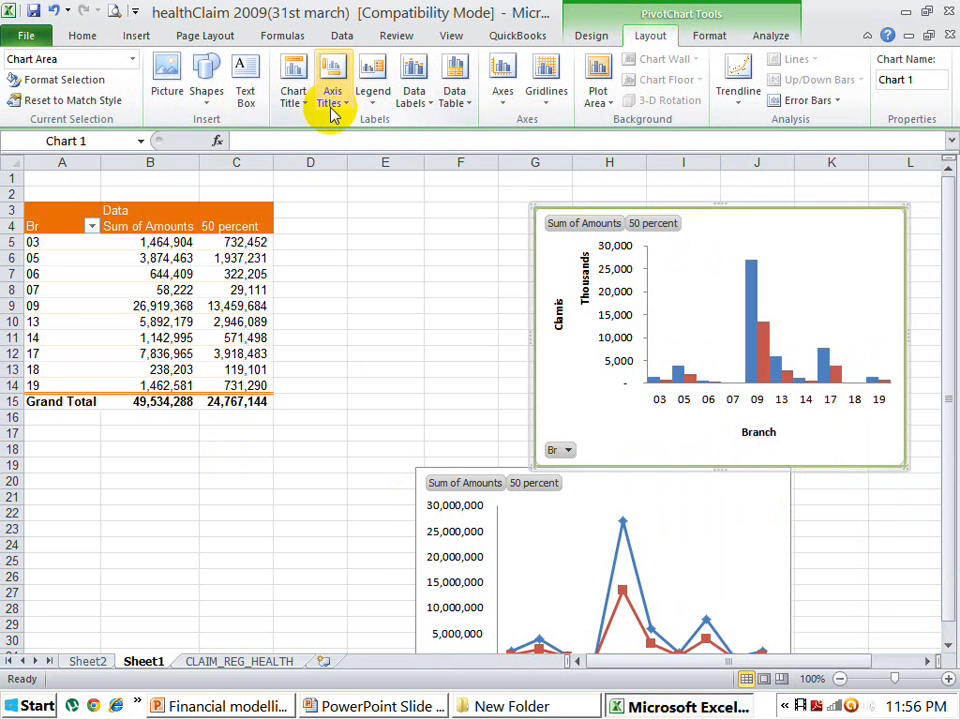
{"action": "left_click", "coordinate": [605, 40]}
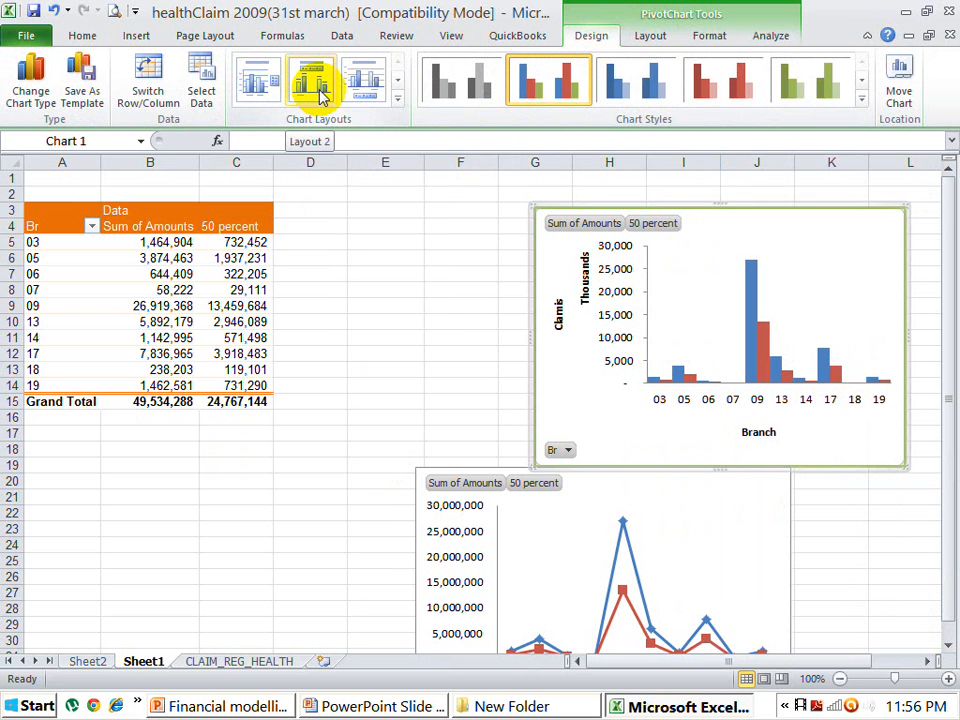
{"action": "left_click", "coordinate": [373, 100]}
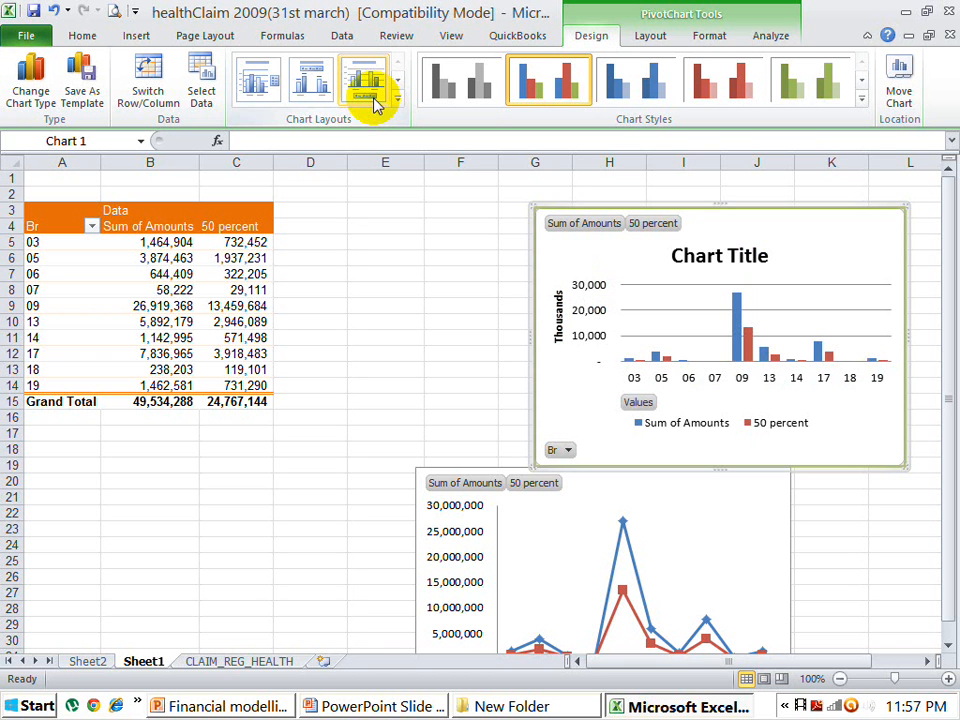
{"action": "left_click", "coordinate": [316, 88]}
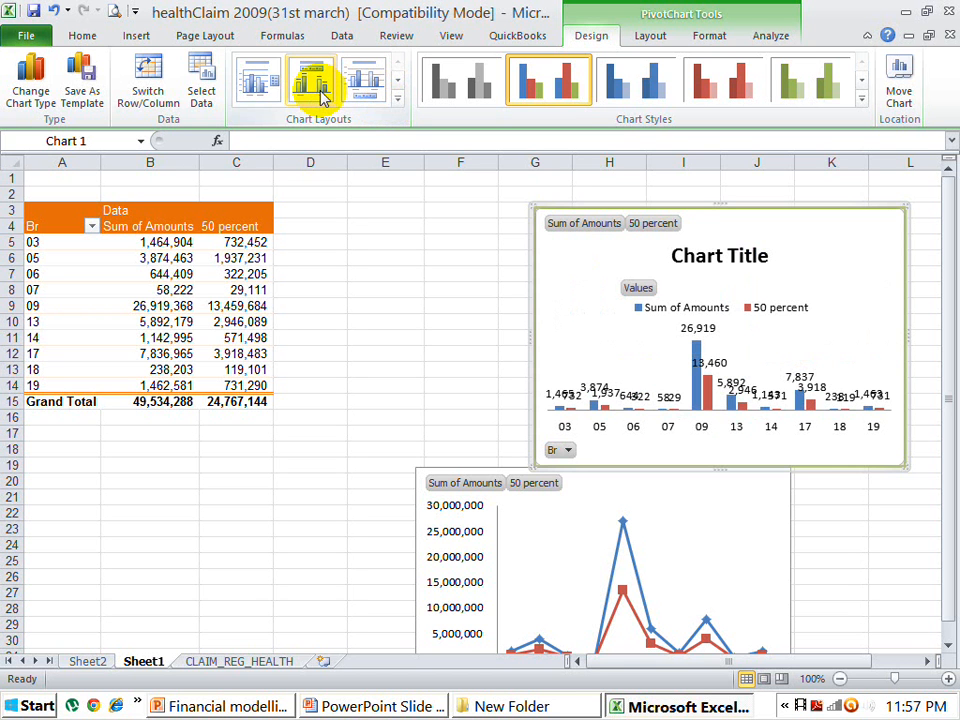
{"action": "left_click", "coordinate": [266, 92]}
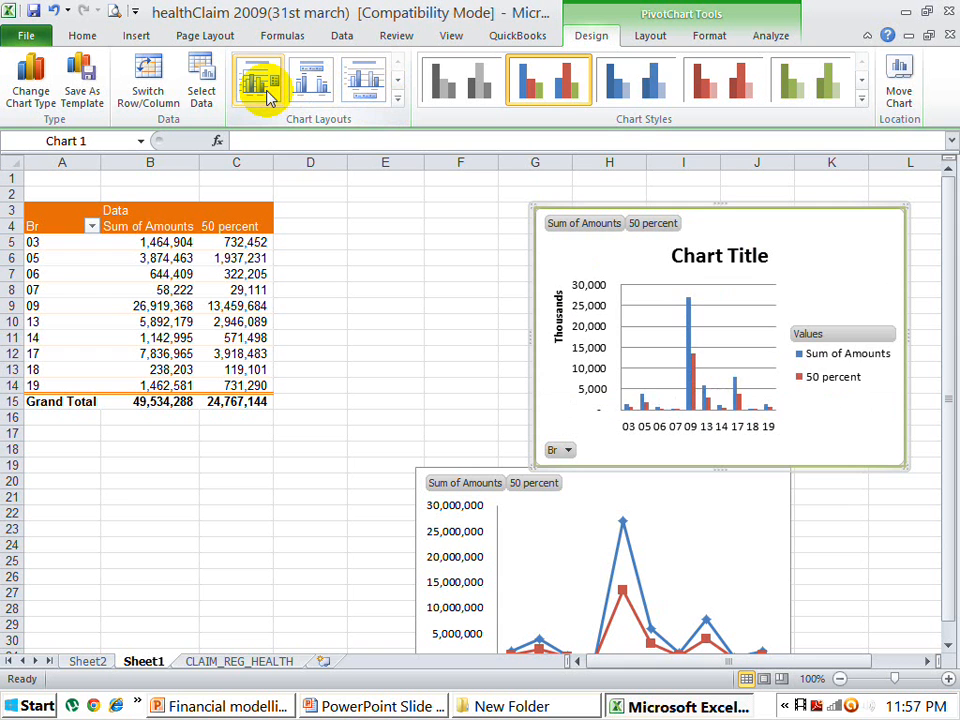
{"action": "left_click", "coordinate": [366, 90]}
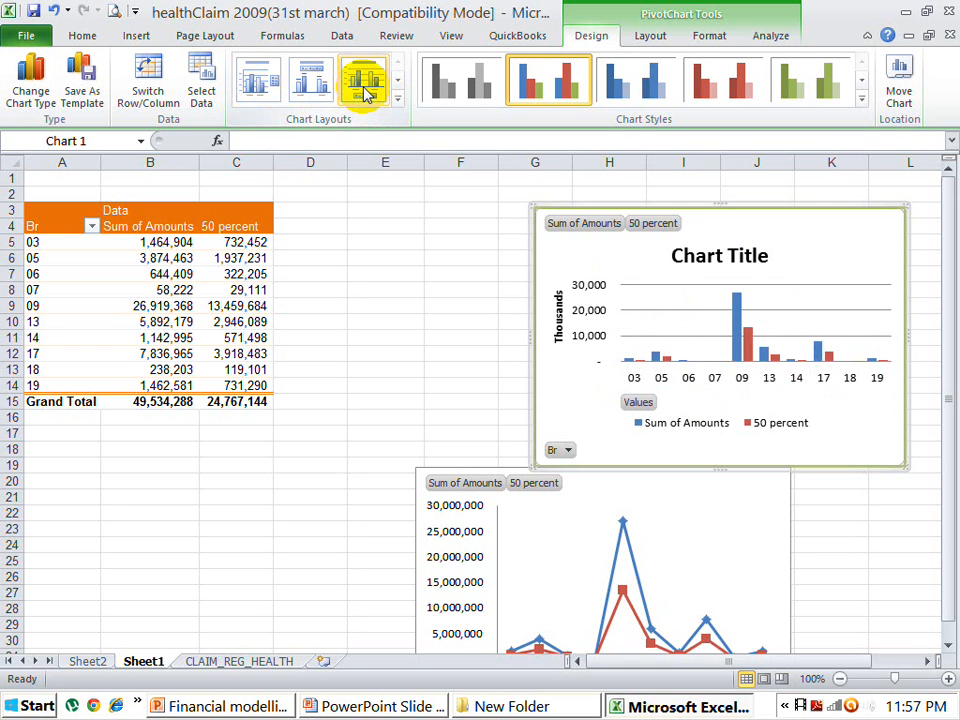
{"action": "left_click", "coordinate": [397, 99]}
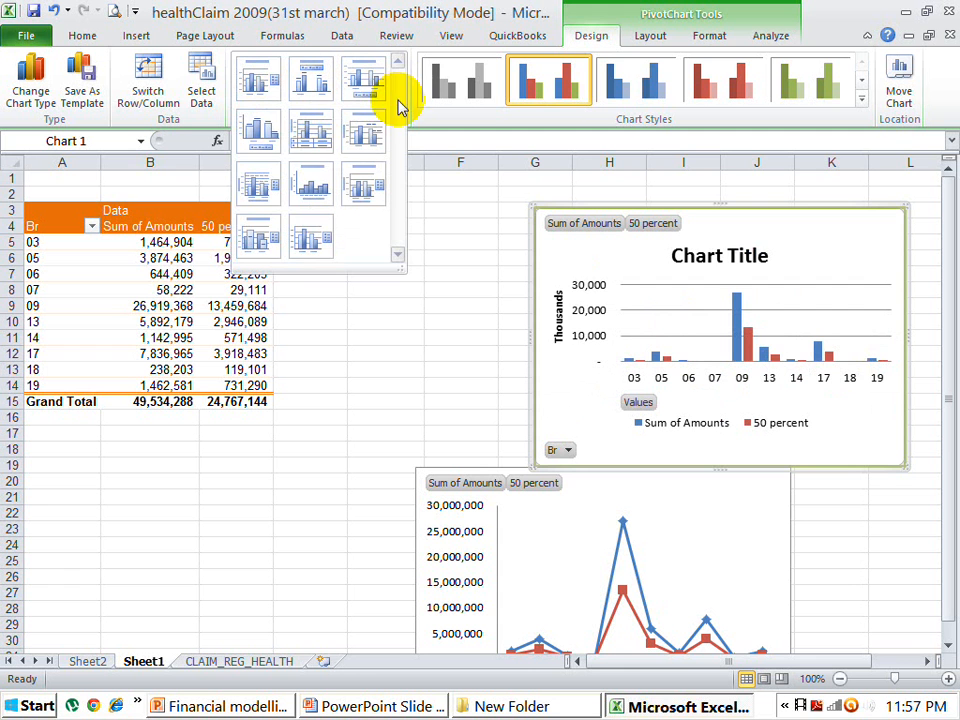
{"action": "left_click", "coordinate": [259, 132]}
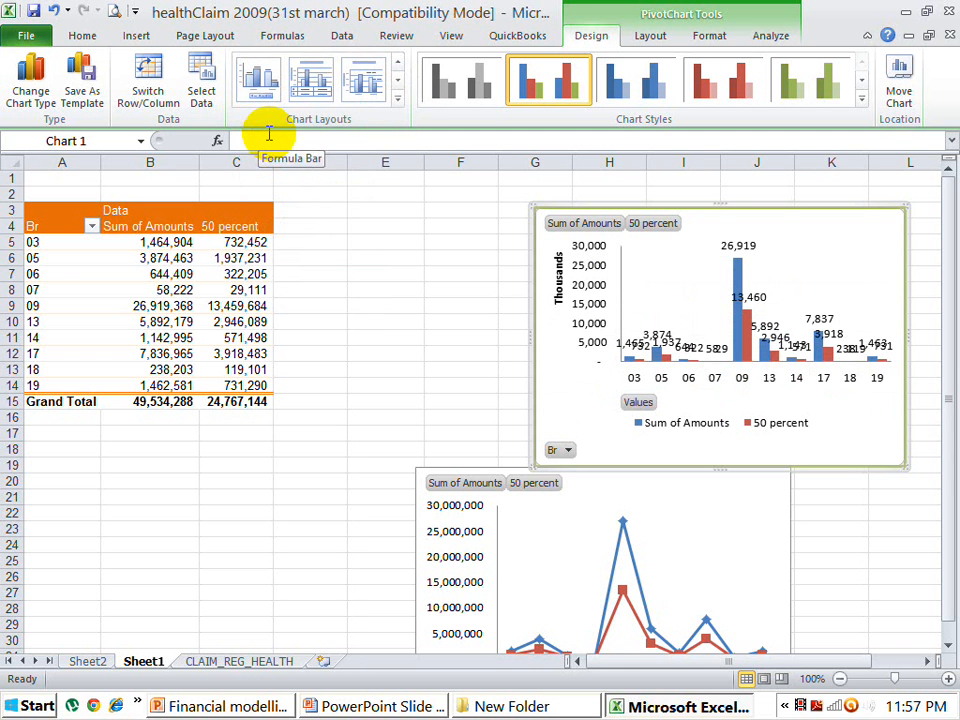
{"action": "left_click", "coordinate": [397, 98]}
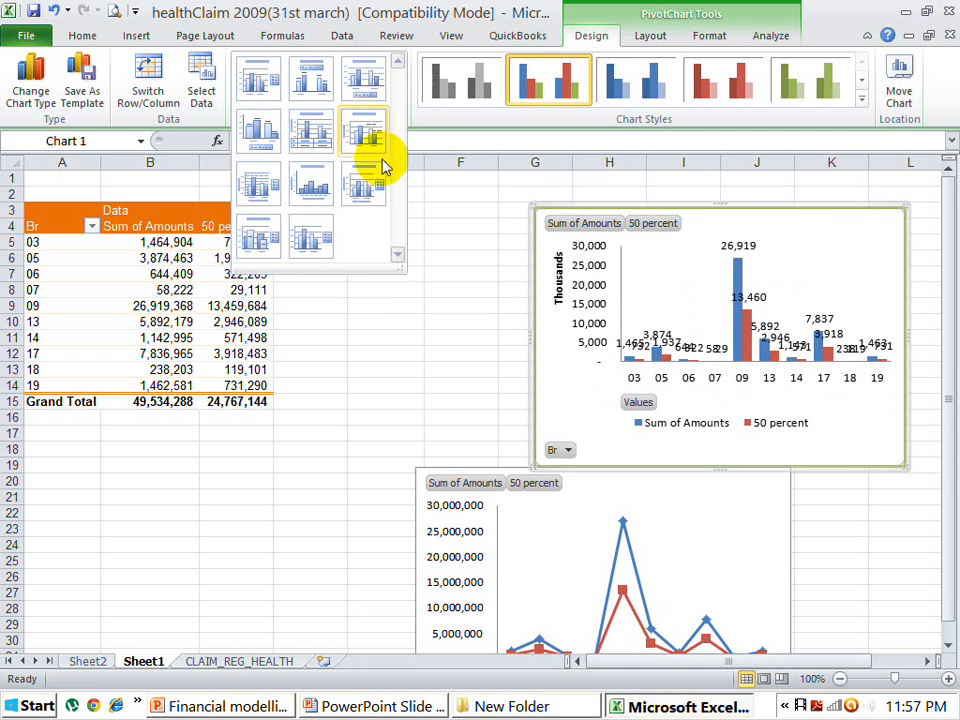
{"action": "left_click", "coordinate": [312, 236]}
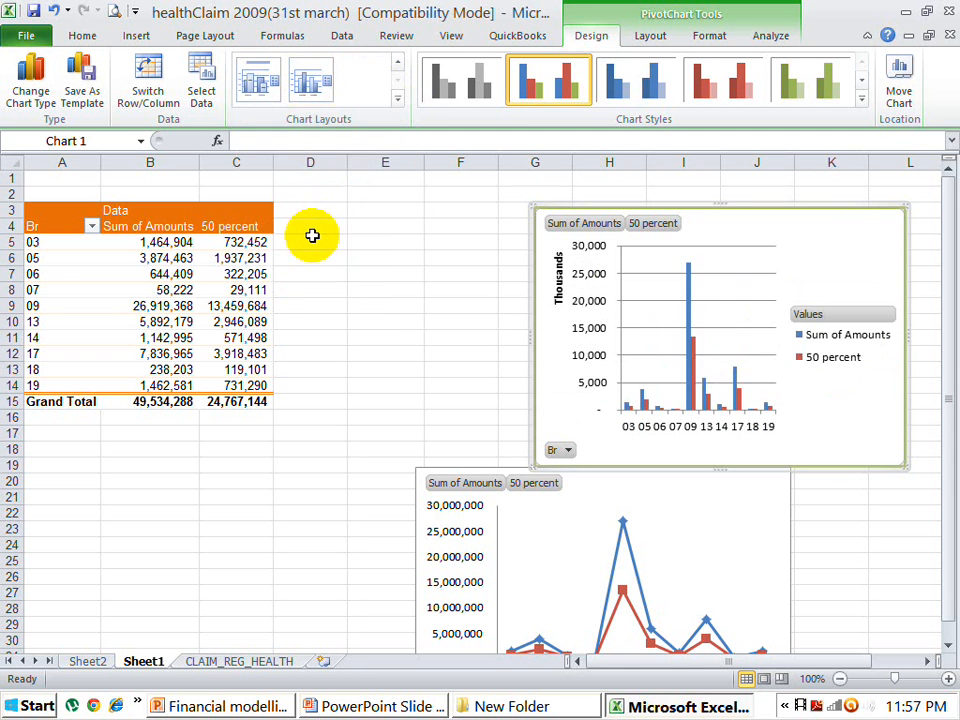
Step: Apply chart Layout 8 to the column chart and check the line chart below it
{"action": "left_click", "coordinate": [397, 96]}
{"action": "left_click", "coordinate": [316, 184]}
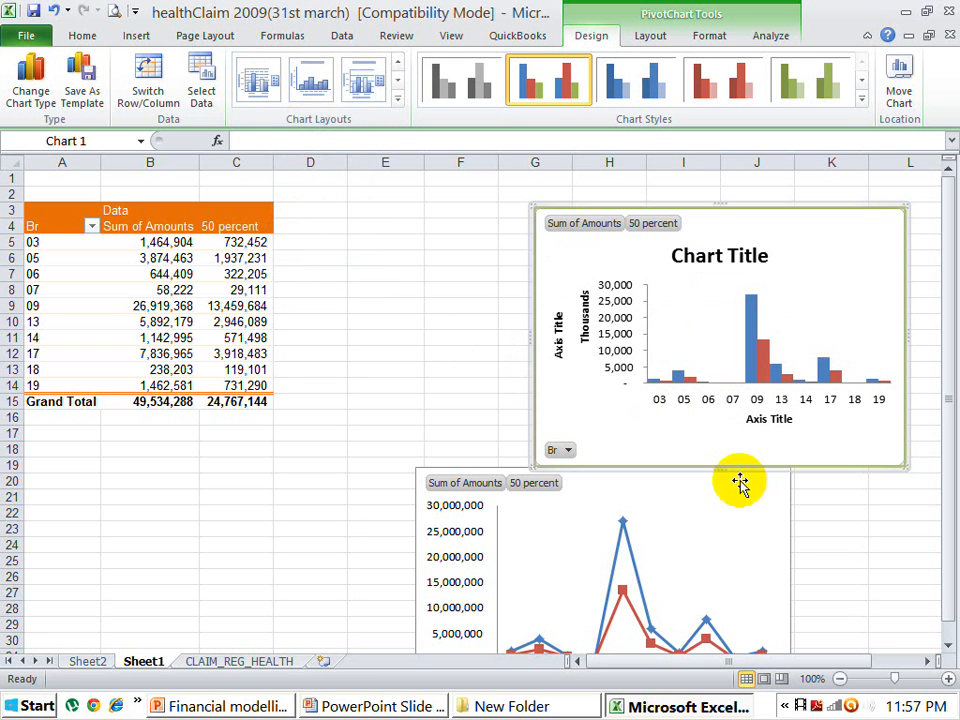
{"action": "left_click", "coordinate": [948, 643]}
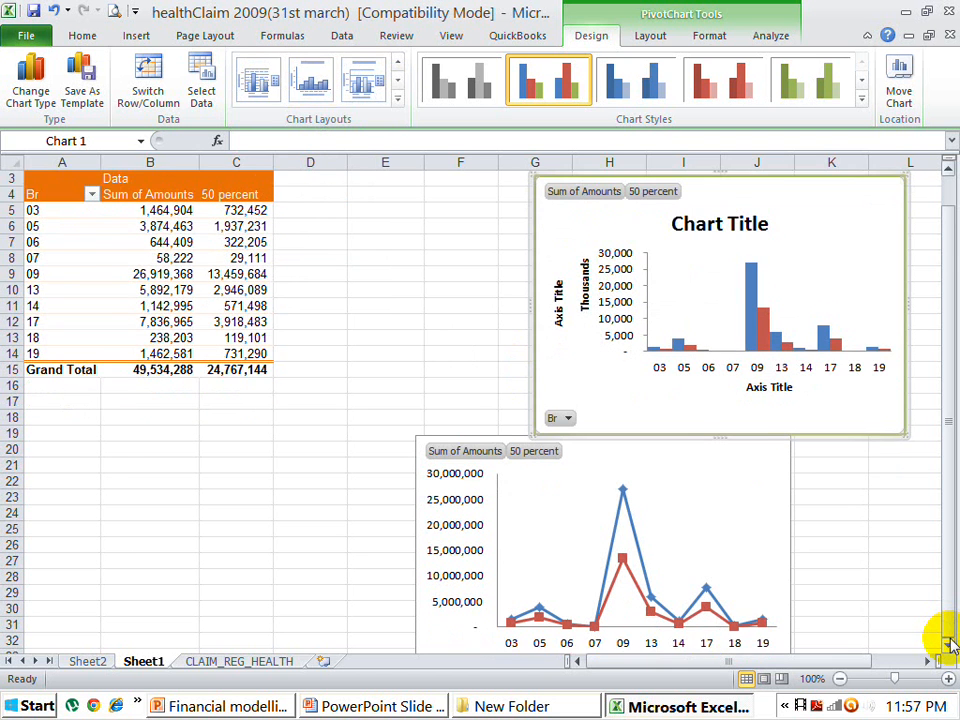
{"action": "left_click", "coordinate": [948, 643]}
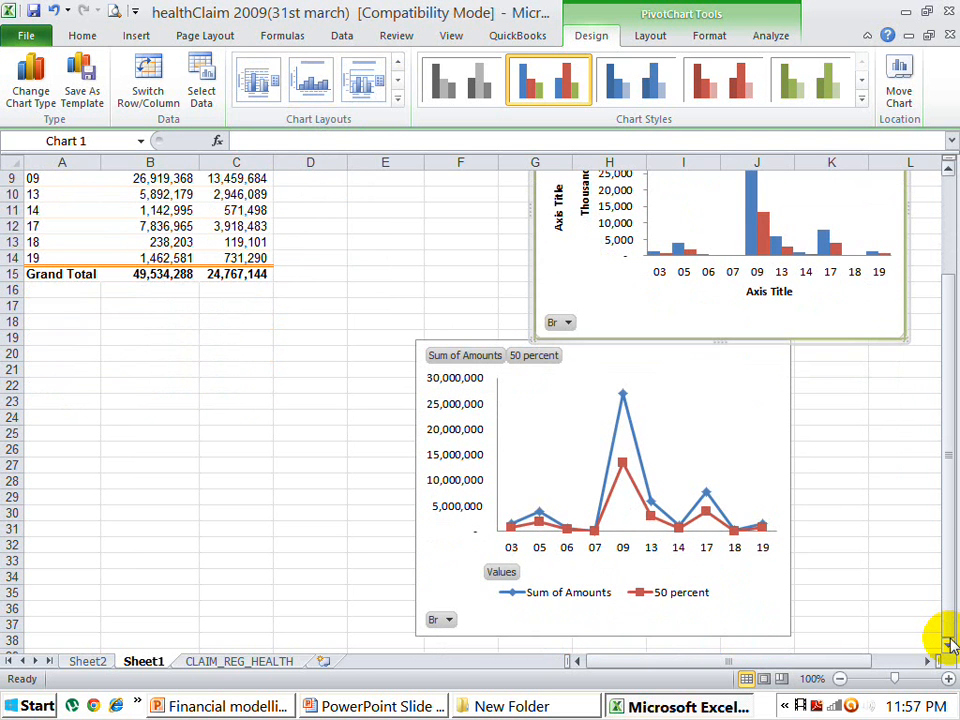
{"action": "left_click", "coordinate": [949, 185]}
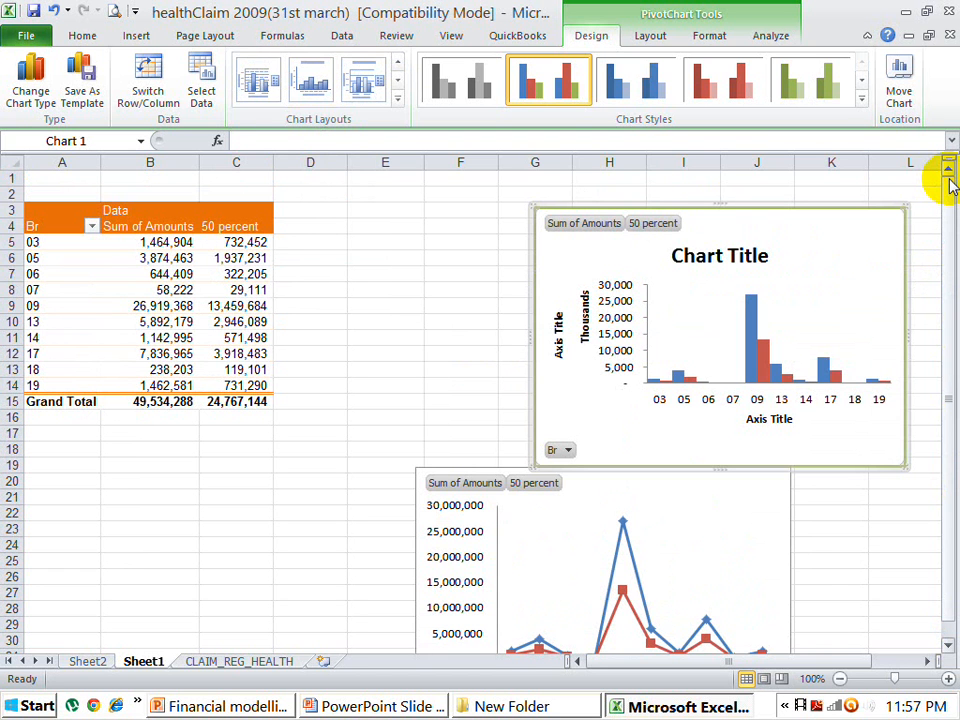
Step: Sort the pivot table's Br field in descending order by Sum of Amounts
{"action": "left_click", "coordinate": [33, 227]}
{"action": "right_click", "coordinate": [33, 227]}
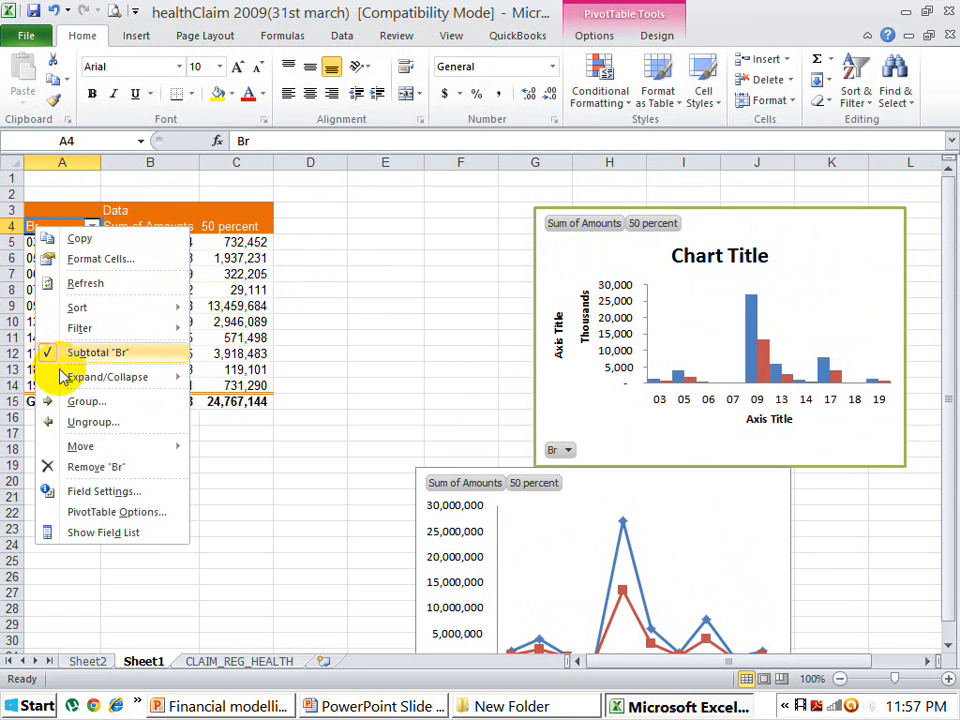
{"action": "mouse_move", "coordinate": [110, 313]}
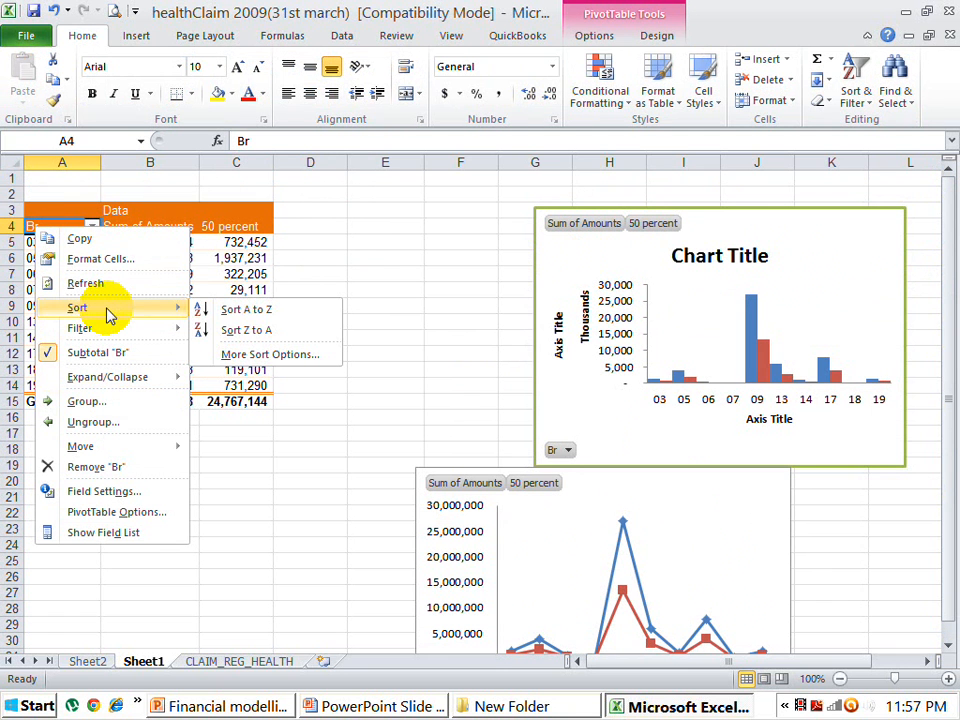
{"action": "left_click", "coordinate": [259, 355]}
{"action": "left_click", "coordinate": [258, 205]}
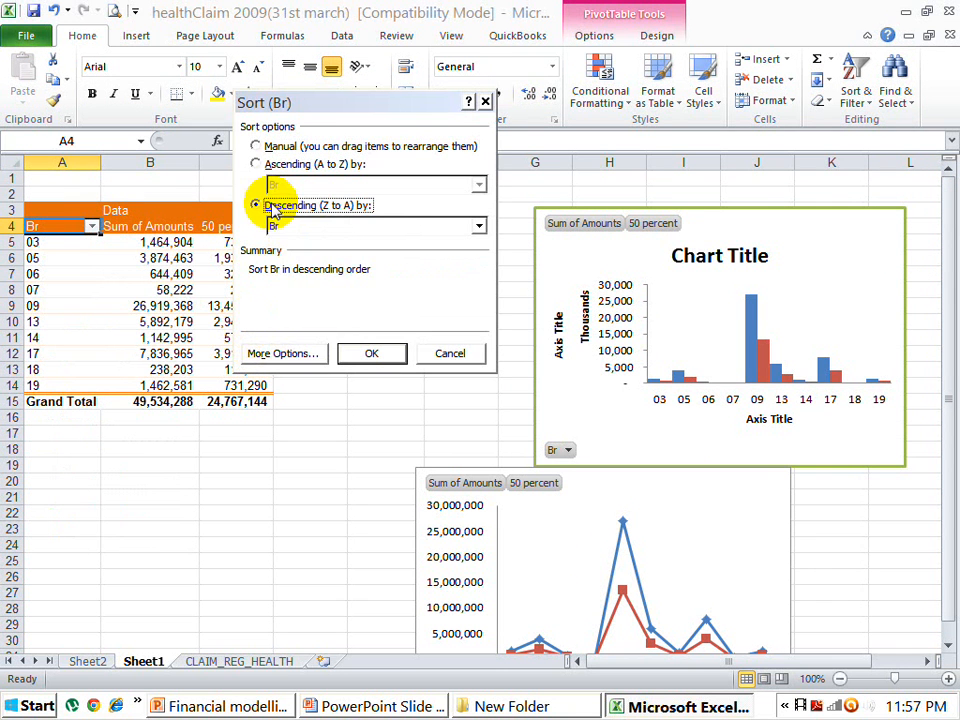
{"action": "left_click", "coordinate": [311, 228]}
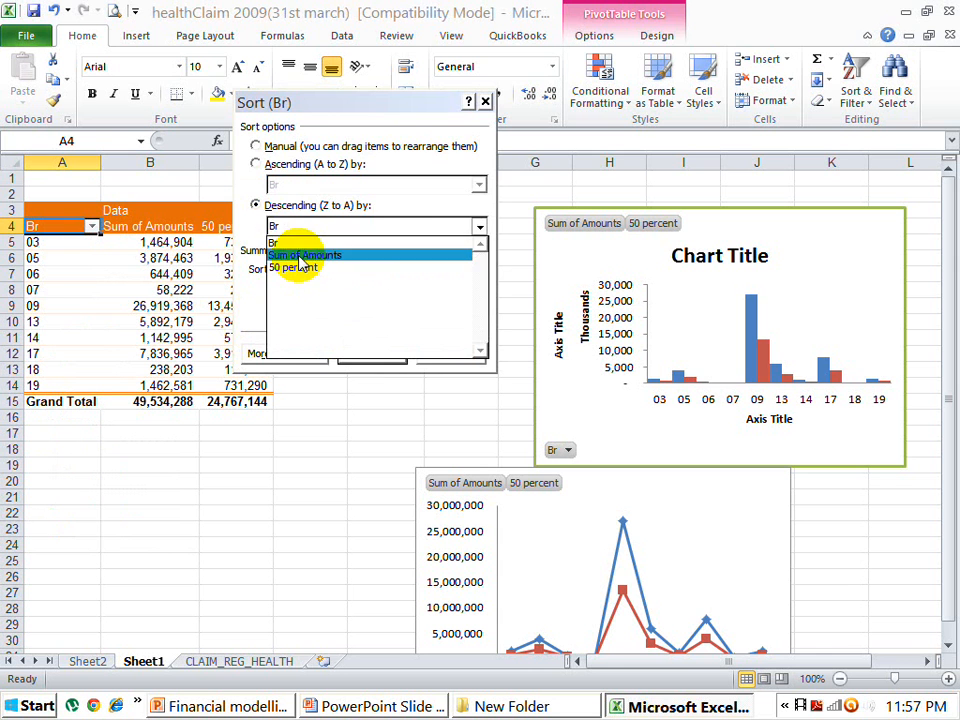
{"action": "left_click", "coordinate": [303, 255]}
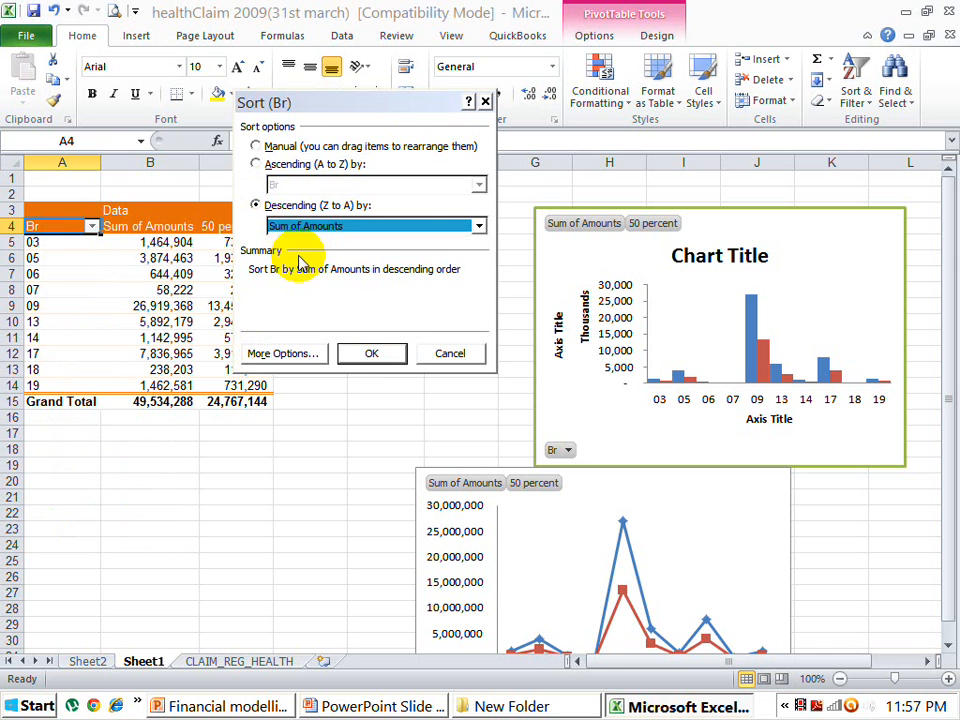
{"action": "left_click", "coordinate": [368, 354]}
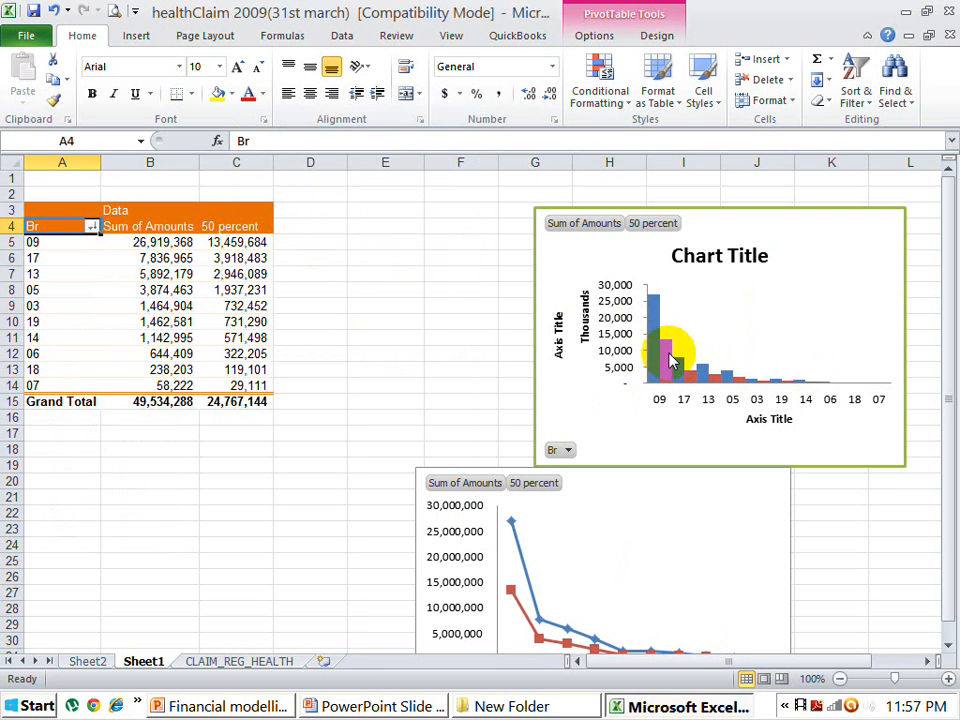
Step: Try a linear trendline on the column chart's Sum of Amounts series, and remove it again
{"action": "left_click", "coordinate": [652, 328]}
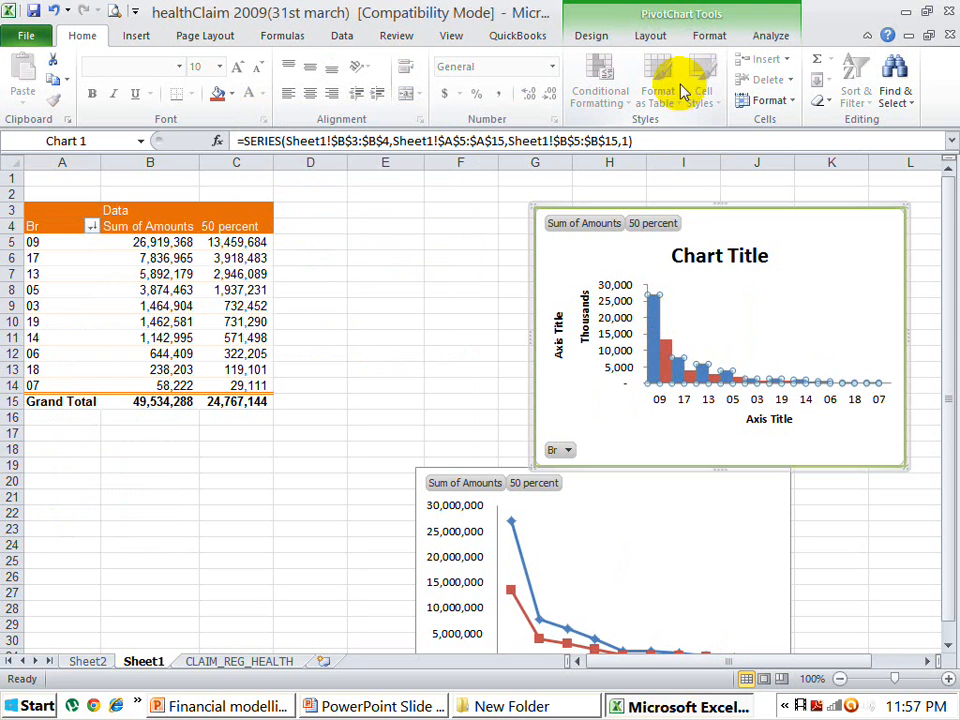
{"action": "left_click", "coordinate": [592, 37]}
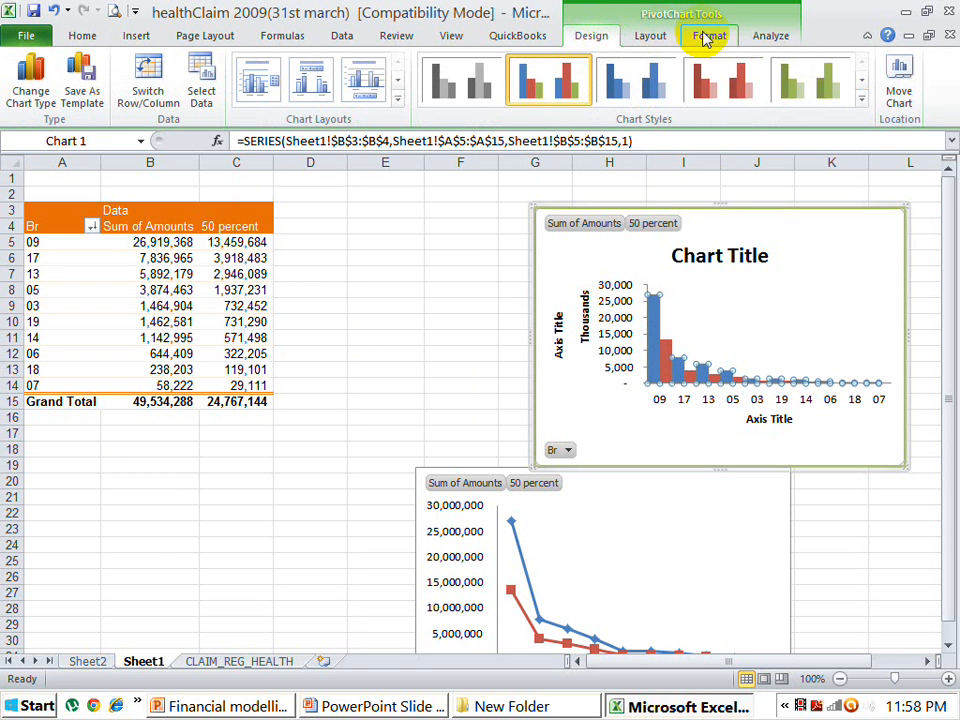
{"action": "left_click", "coordinate": [651, 37]}
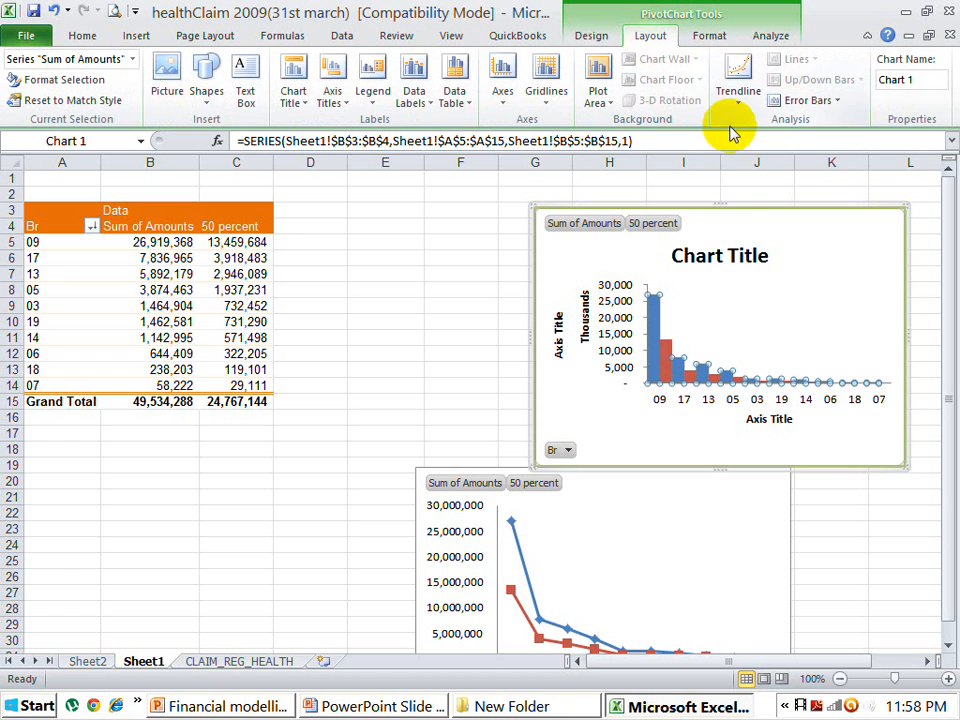
{"action": "left_click", "coordinate": [740, 95]}
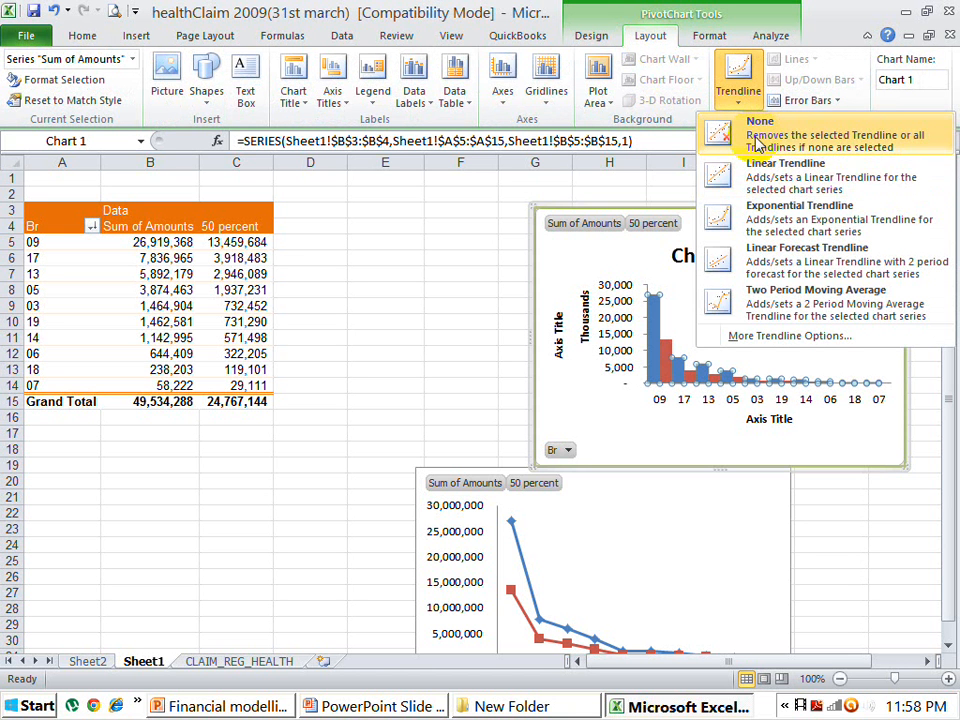
{"action": "left_click", "coordinate": [753, 175]}
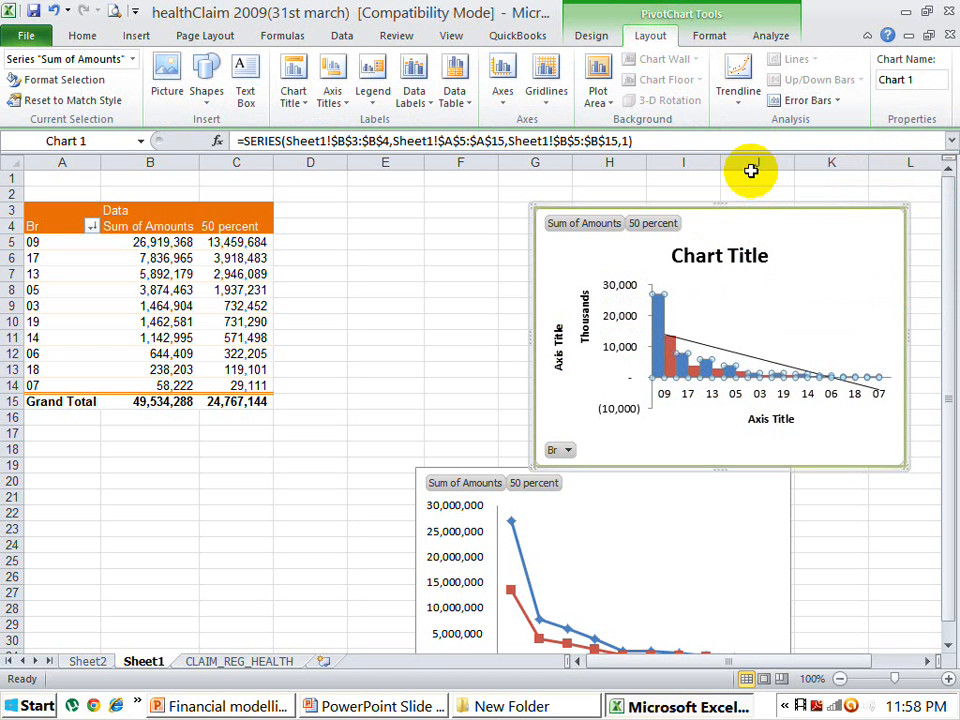
{"action": "left_click", "coordinate": [741, 100]}
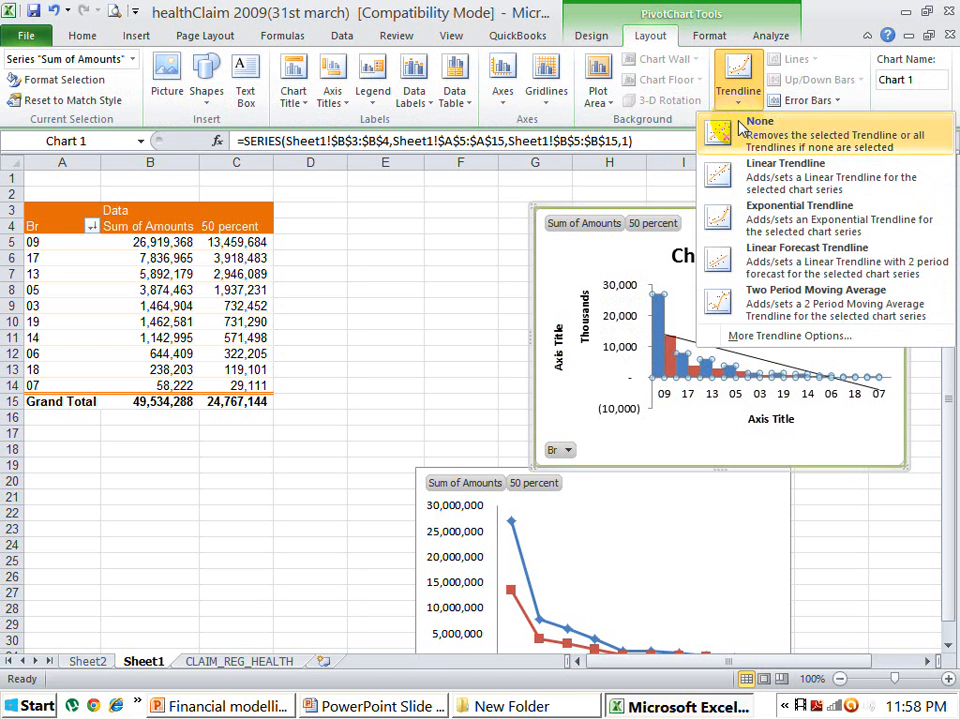
{"action": "left_click", "coordinate": [741, 127]}
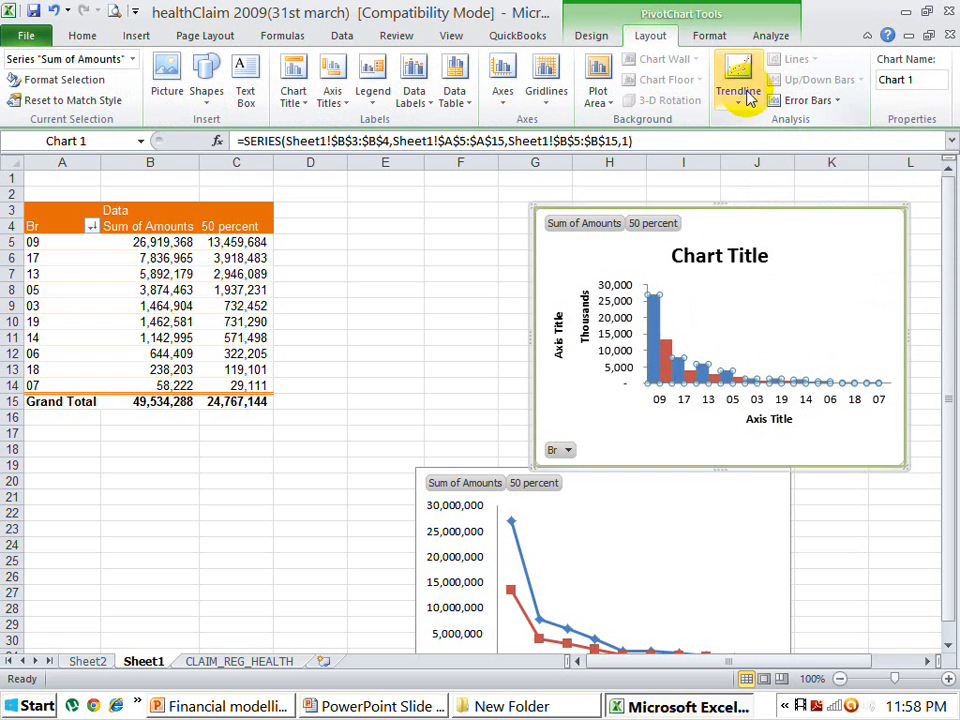
Step: Try a Two Period Moving Average plus a linear trendline on the Sum of Amounts series, and remove both
{"action": "left_click", "coordinate": [745, 96]}
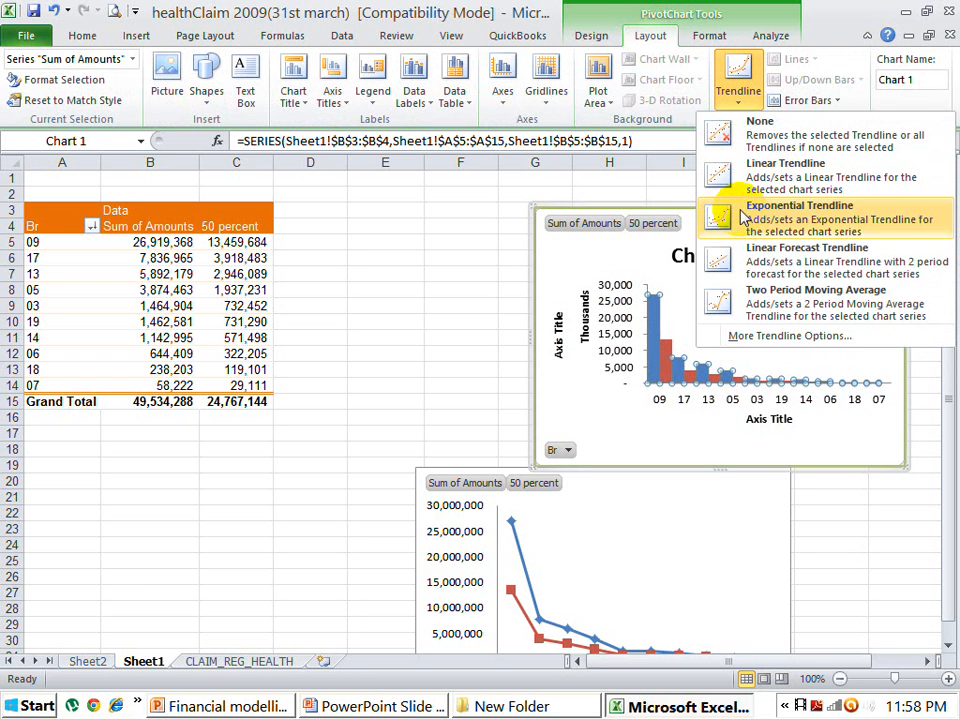
{"action": "left_click", "coordinate": [731, 291]}
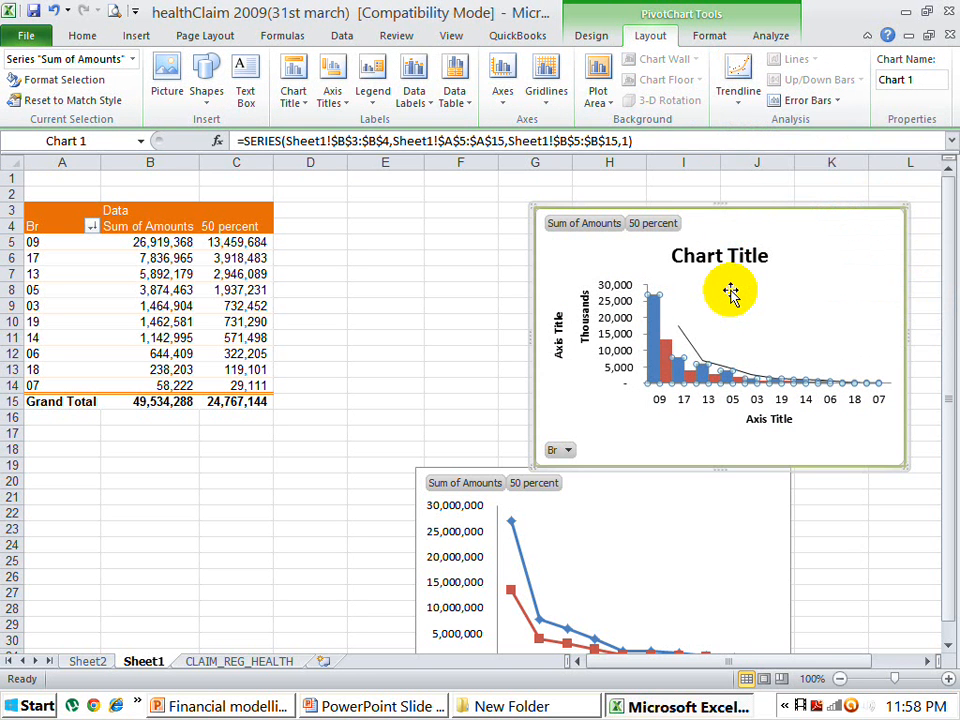
{"action": "left_click", "coordinate": [738, 98]}
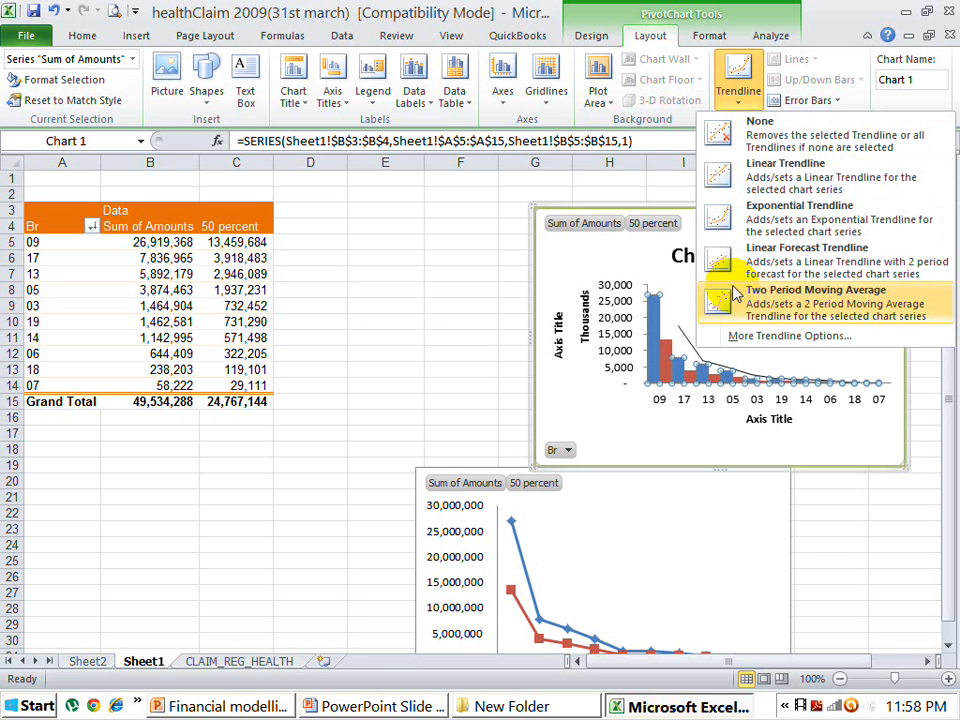
{"action": "left_click", "coordinate": [750, 174]}
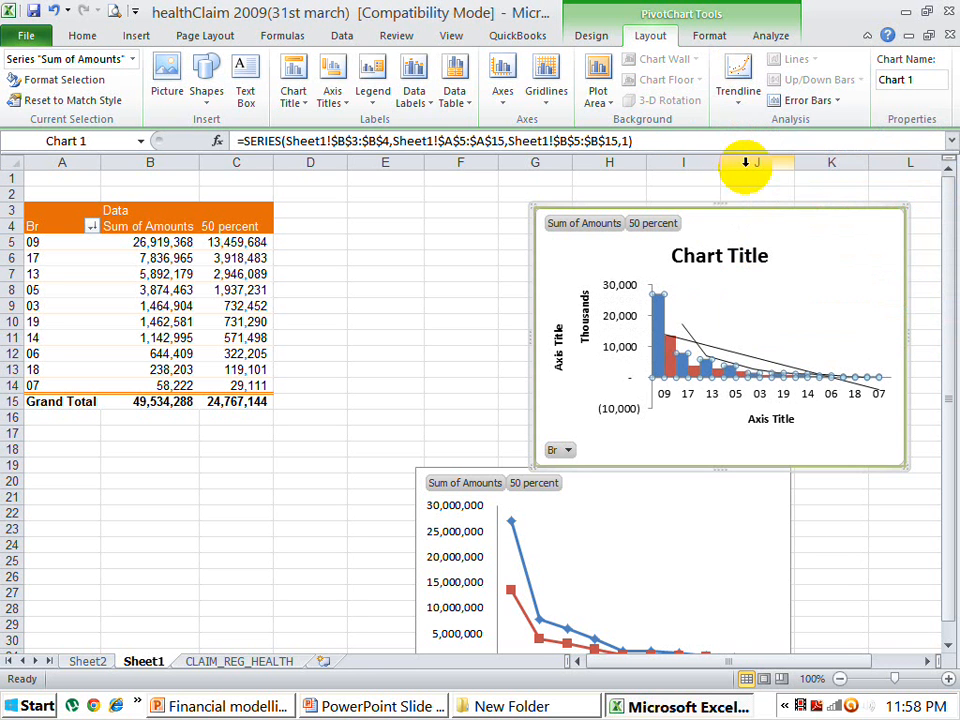
{"action": "left_click", "coordinate": [739, 96]}
{"action": "left_click", "coordinate": [750, 130]}
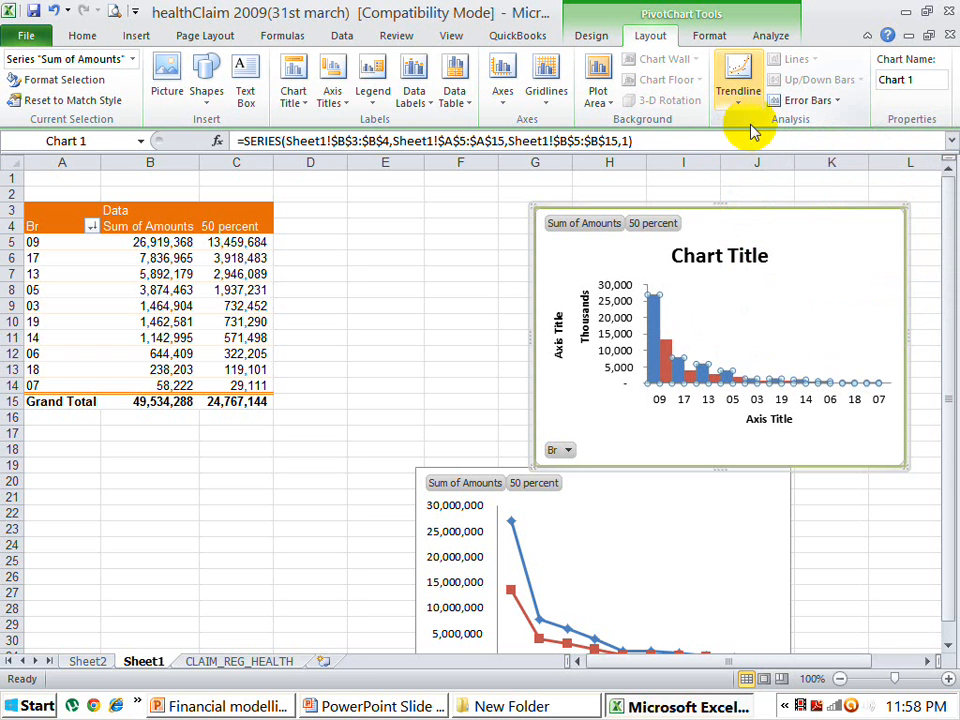
Step: Try error bars with Standard Error and Standard Deviation on the Sum of Amounts series, and remove them
{"action": "left_click", "coordinate": [828, 102]}
{"action": "left_click", "coordinate": [760, 185]}
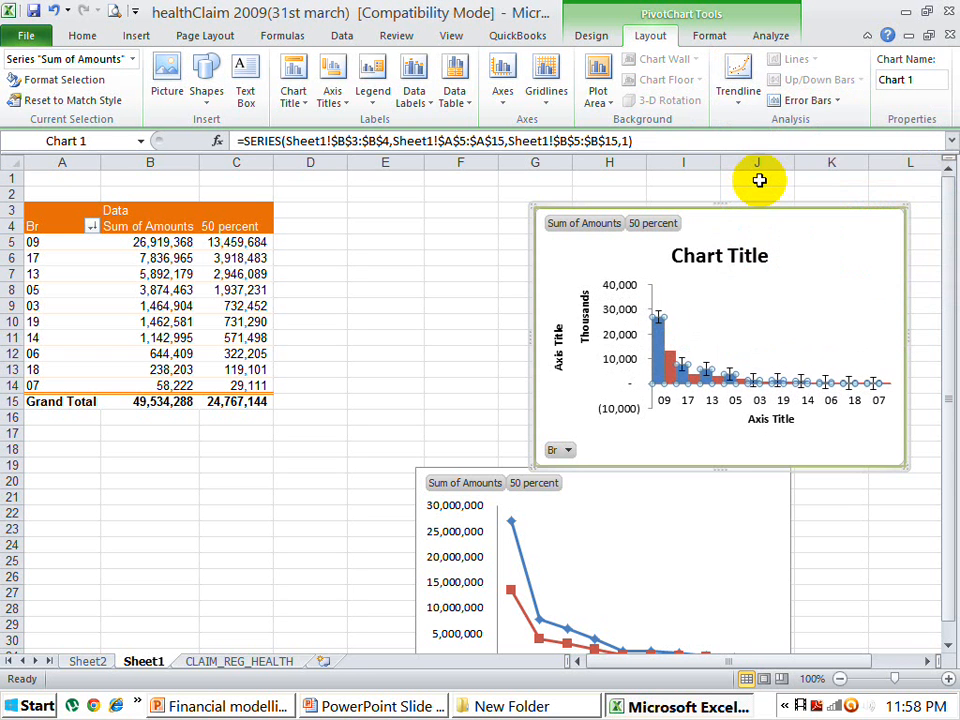
{"action": "left_click", "coordinate": [815, 100]}
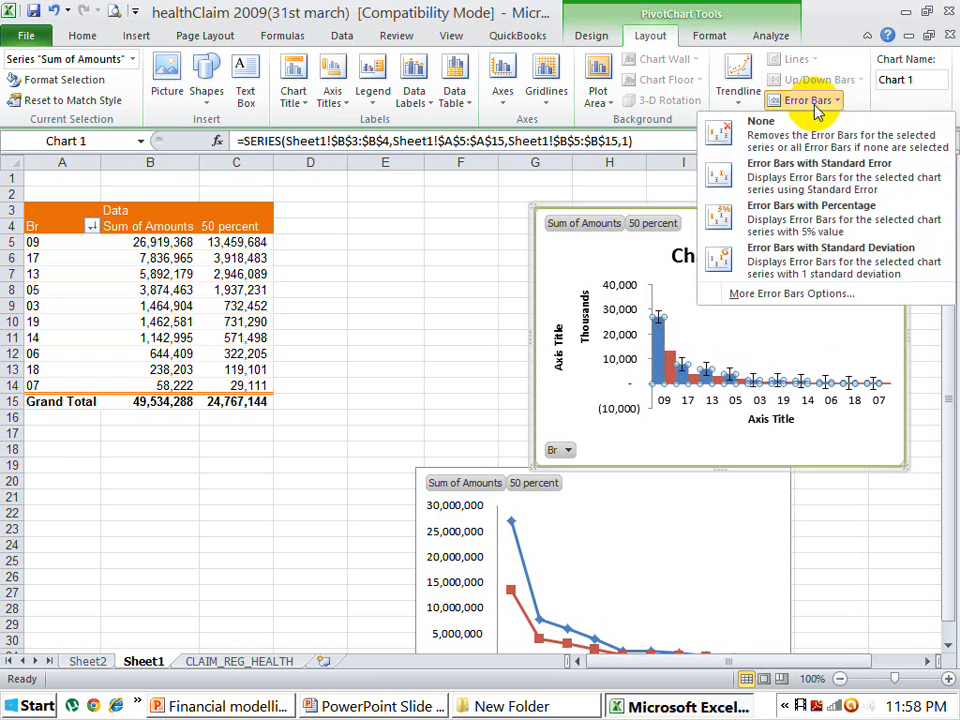
{"action": "left_click", "coordinate": [750, 260]}
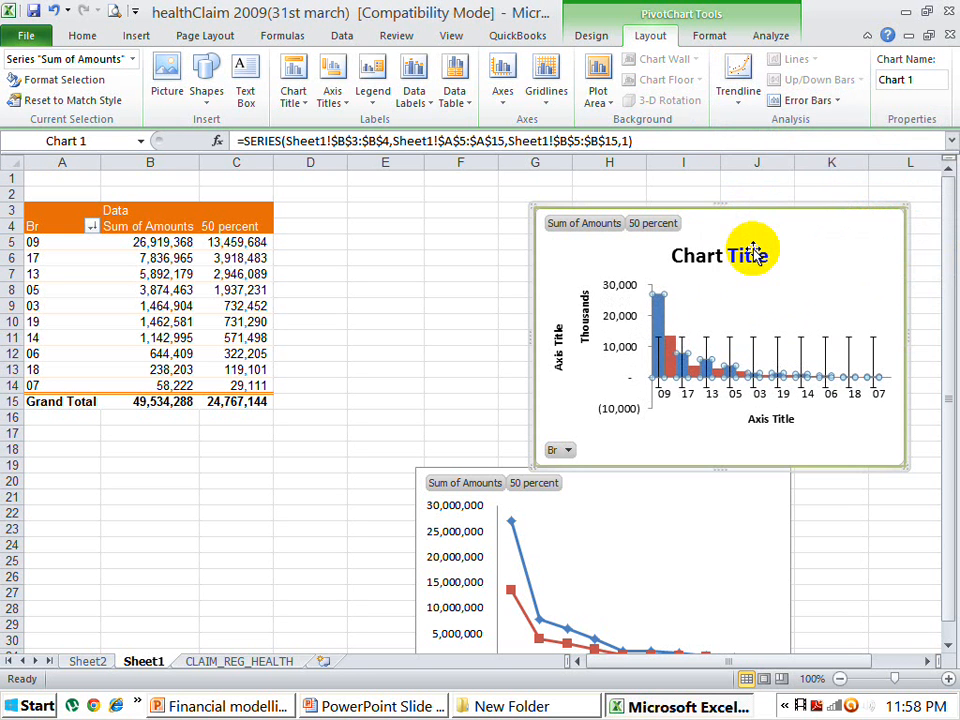
{"action": "left_click", "coordinate": [805, 102]}
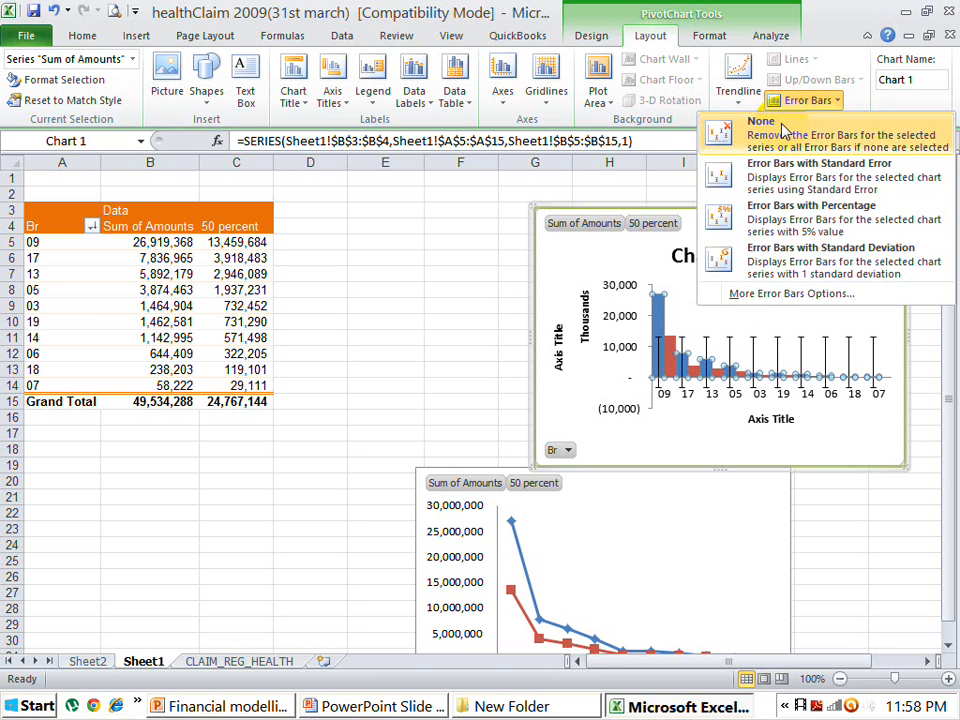
{"action": "left_click", "coordinate": [785, 128]}
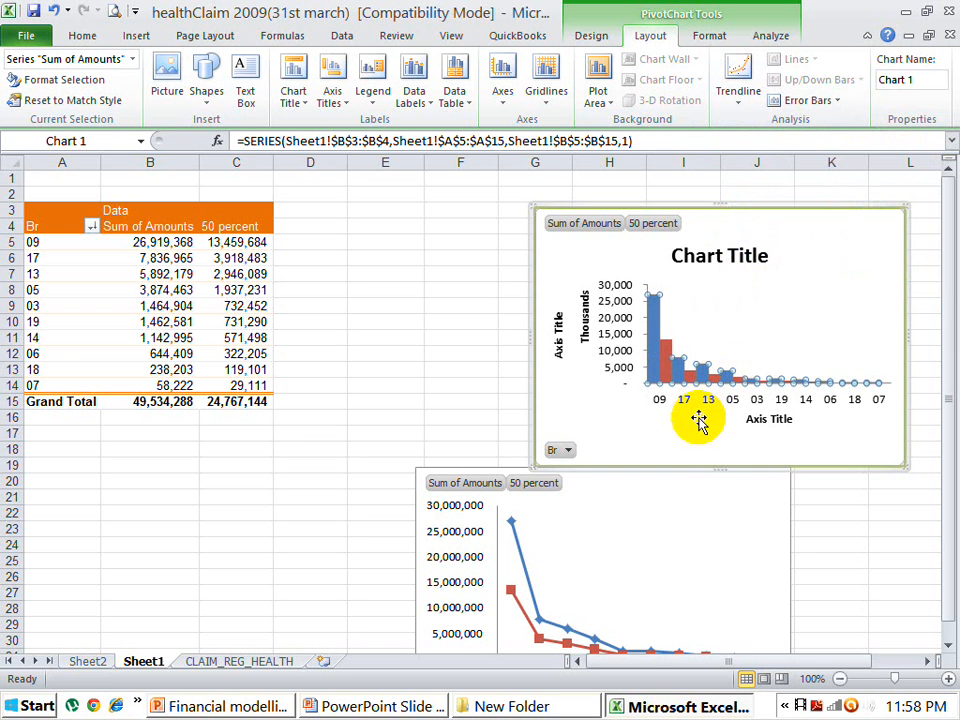
Step: Move the column chart closer to the pivot table and align the line chart directly beneath it
{"action": "left_click", "coordinate": [610, 408]}
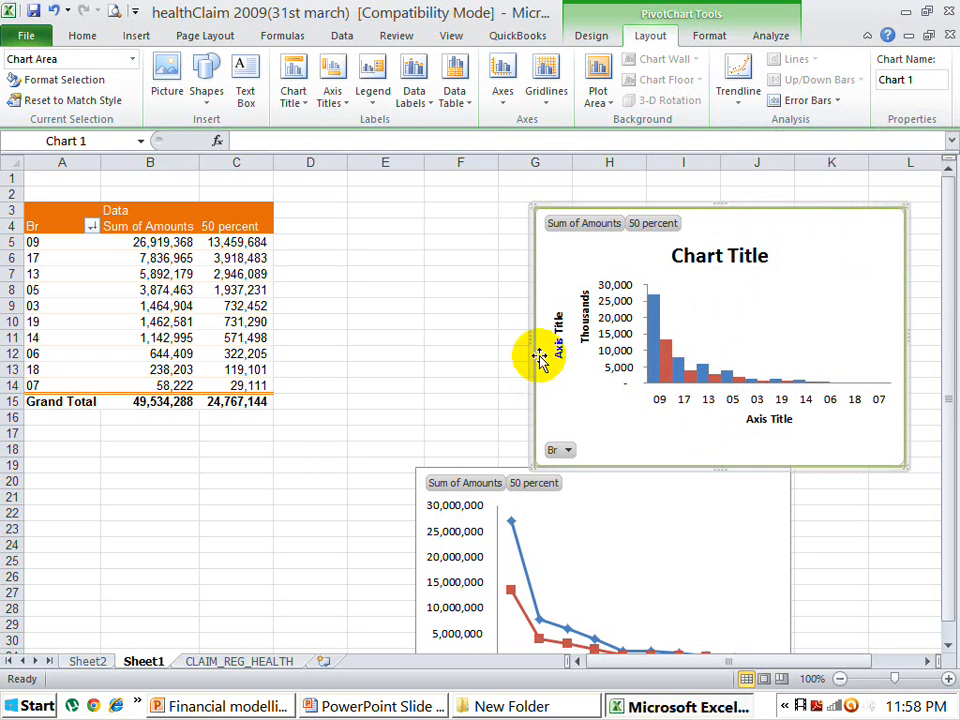
{"action": "left_click_drag", "start_coordinate": [410, 305], "coordinate": [390, 321]}
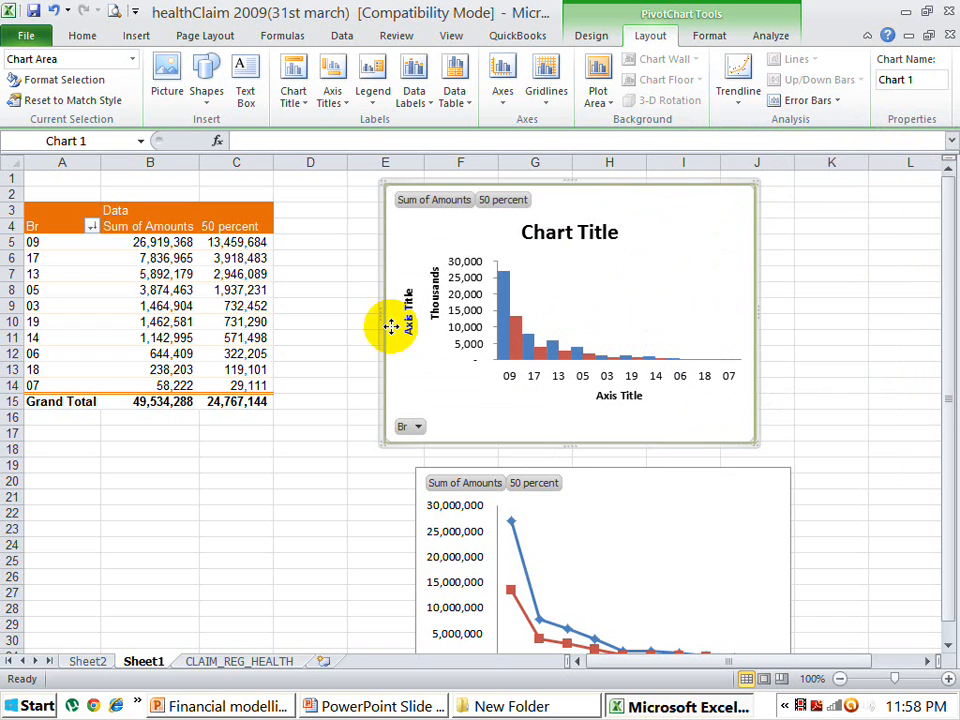
{"action": "left_click", "coordinate": [632, 474]}
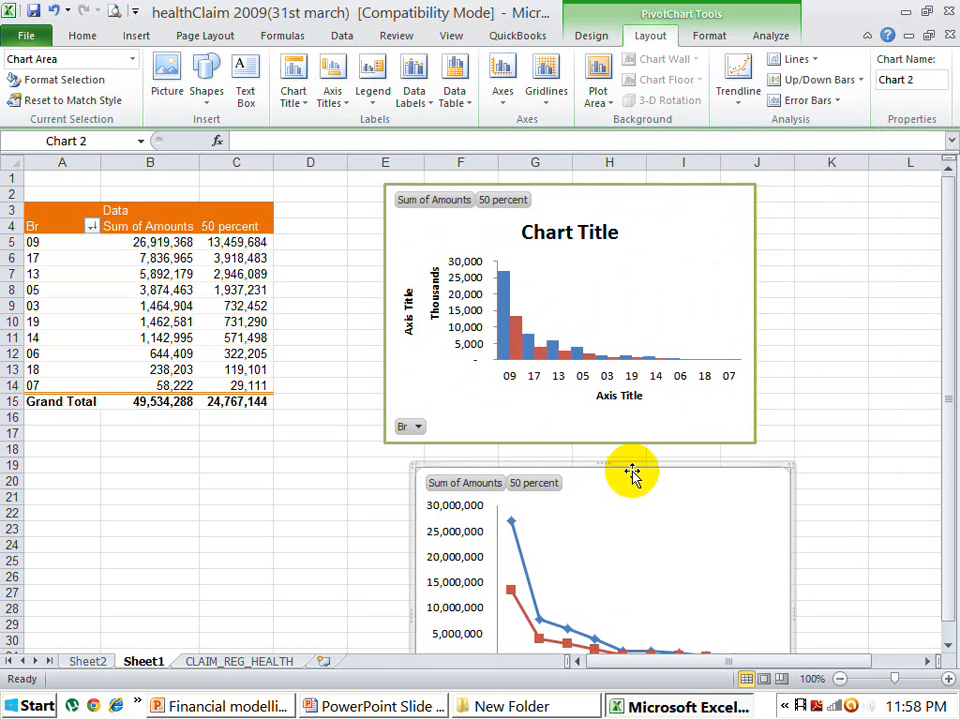
{"action": "left_click_drag", "start_coordinate": [632, 474], "coordinate": [603, 459]}
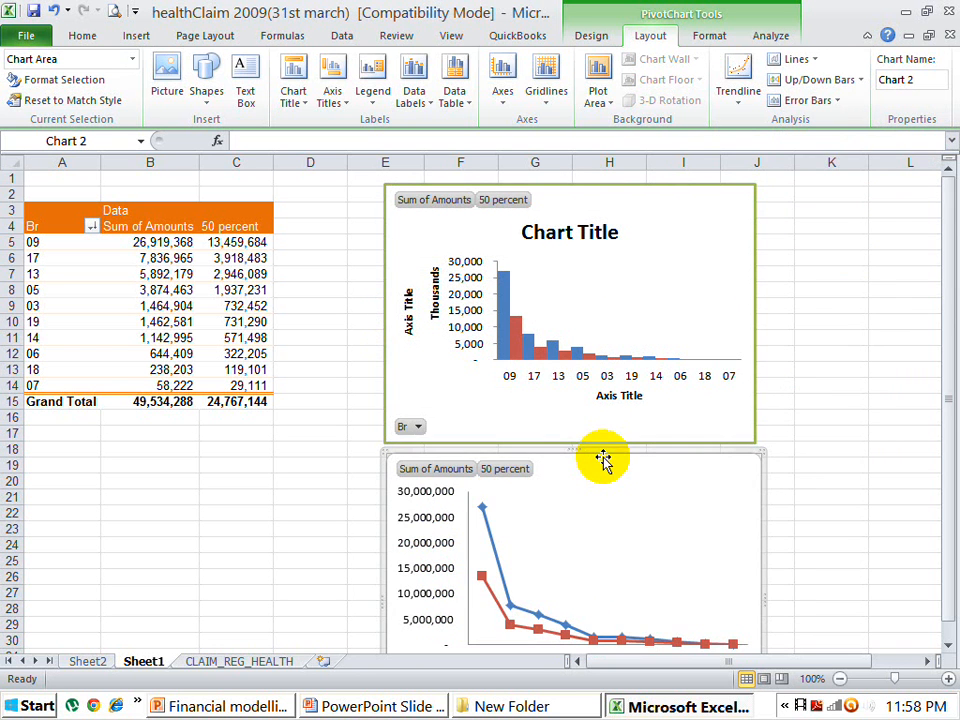
Step: Filter the pivot table's Br field to show only branches 09 and 17
{"action": "left_click", "coordinate": [92, 225]}
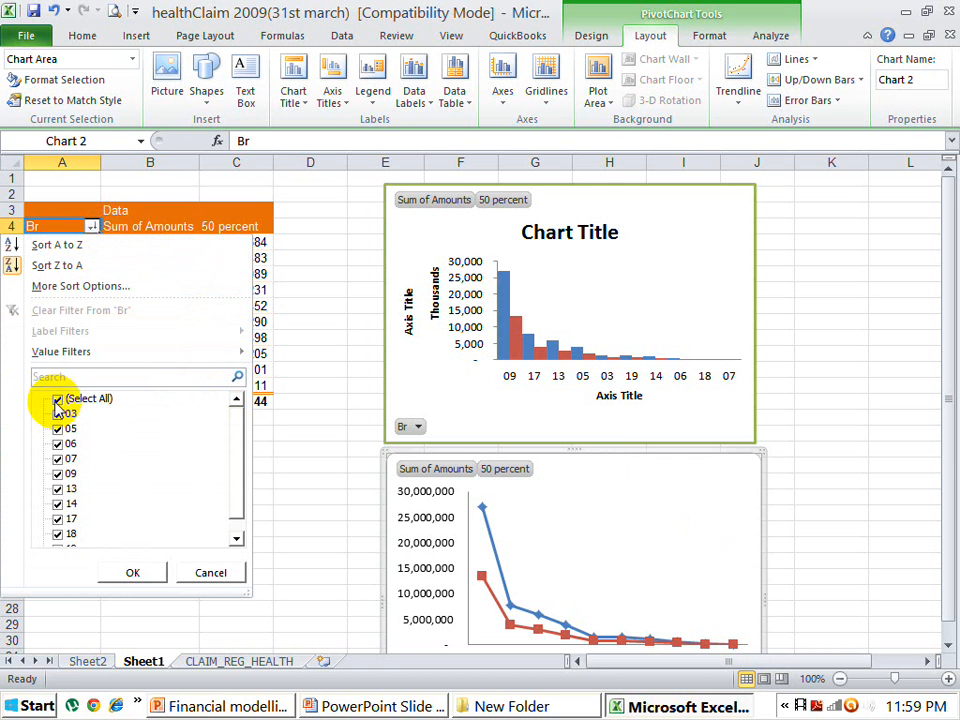
{"action": "left_click", "coordinate": [57, 400]}
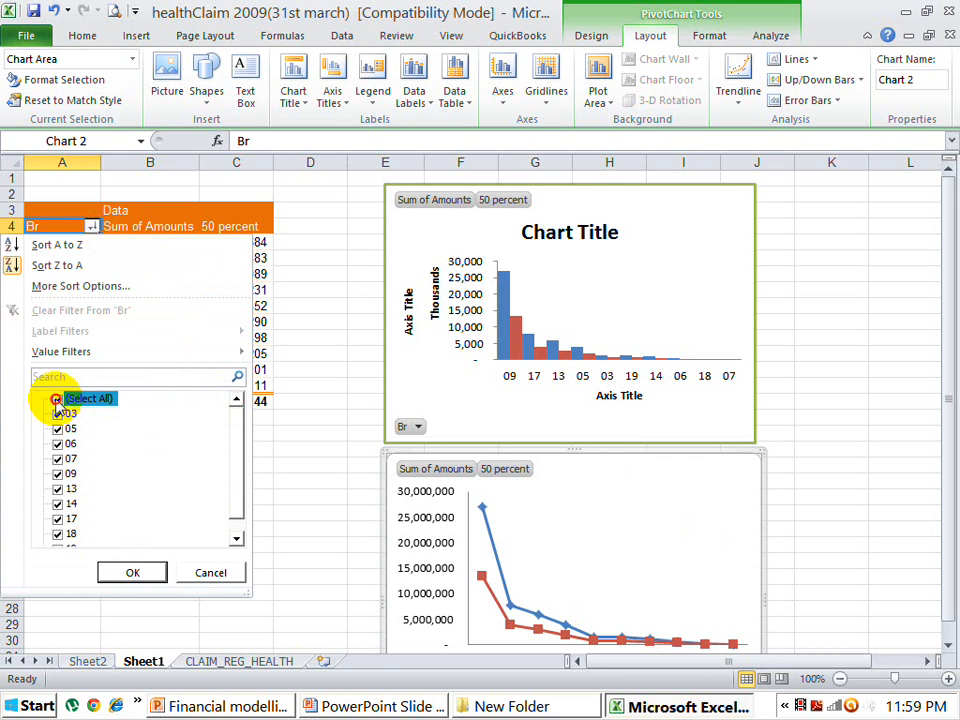
{"action": "left_click", "coordinate": [59, 475]}
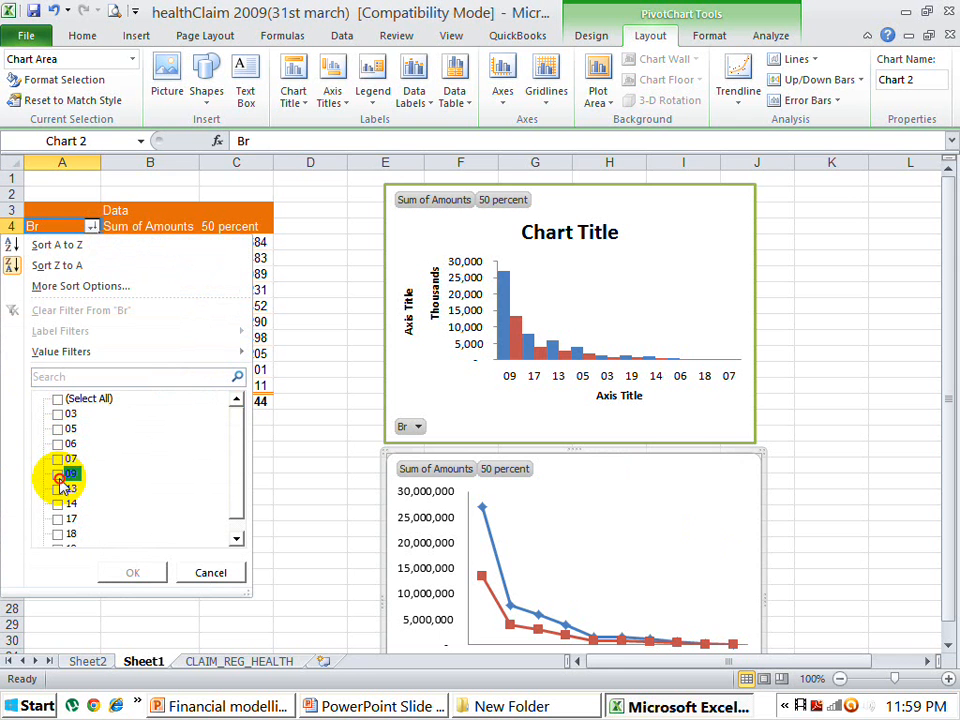
{"action": "left_click", "coordinate": [58, 519]}
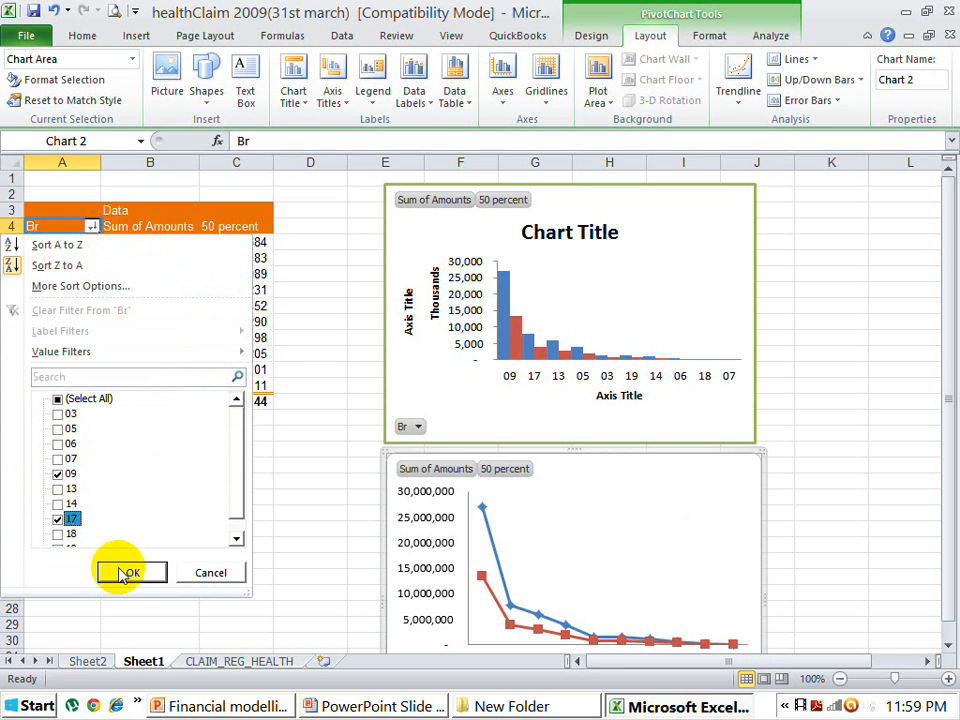
{"action": "left_click", "coordinate": [128, 574]}
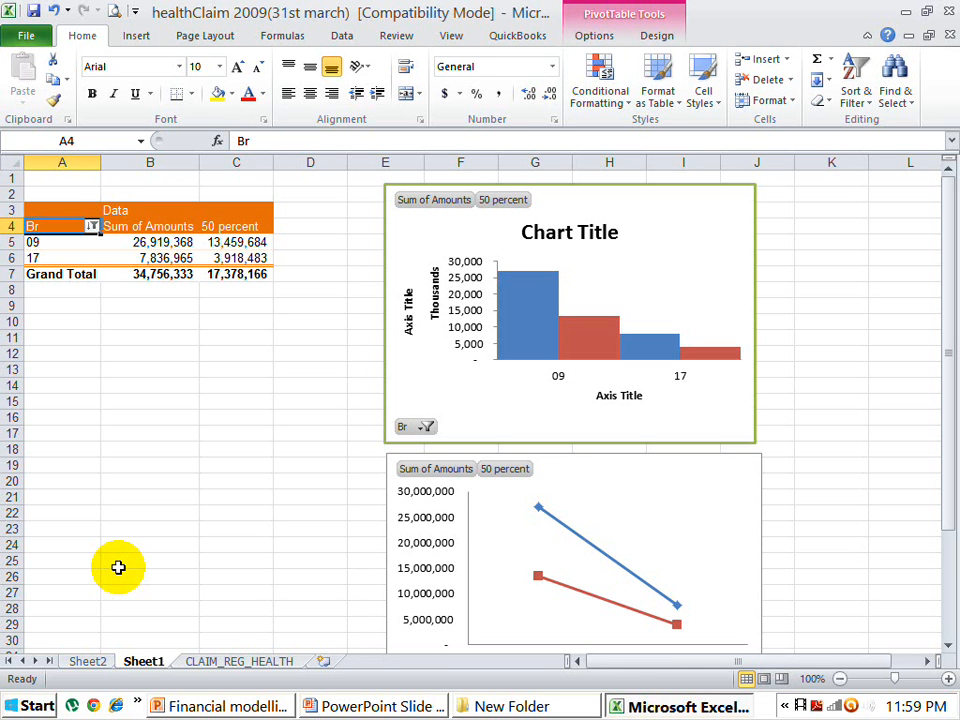
Step: Set the display units of the line chart's vertical axis to Hundreds
{"action": "left_click", "coordinate": [425, 570]}
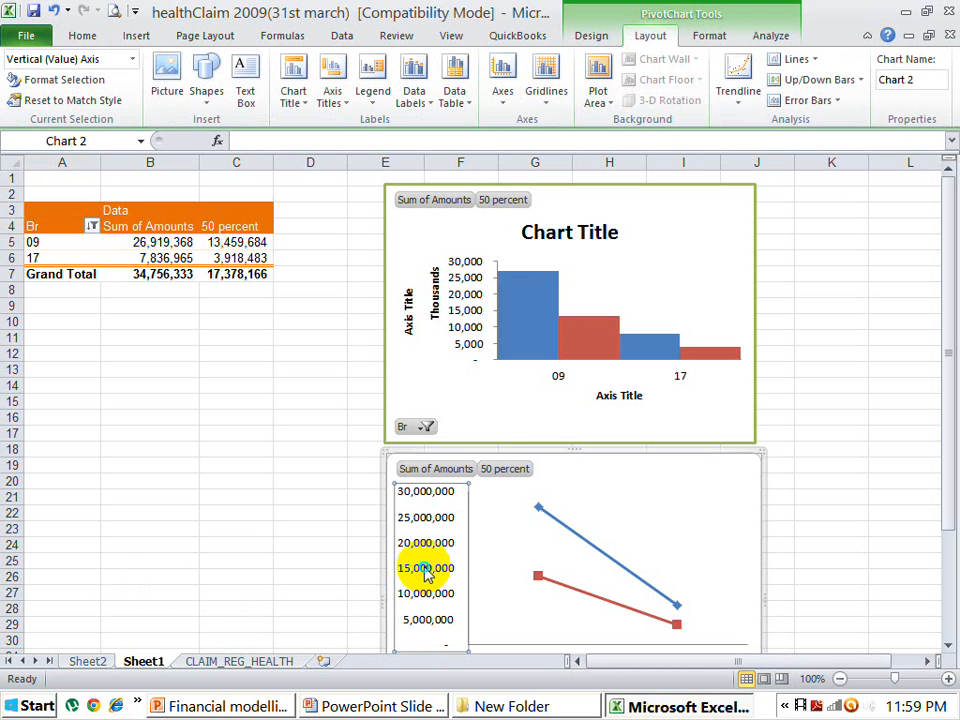
{"action": "right_click", "coordinate": [425, 570]}
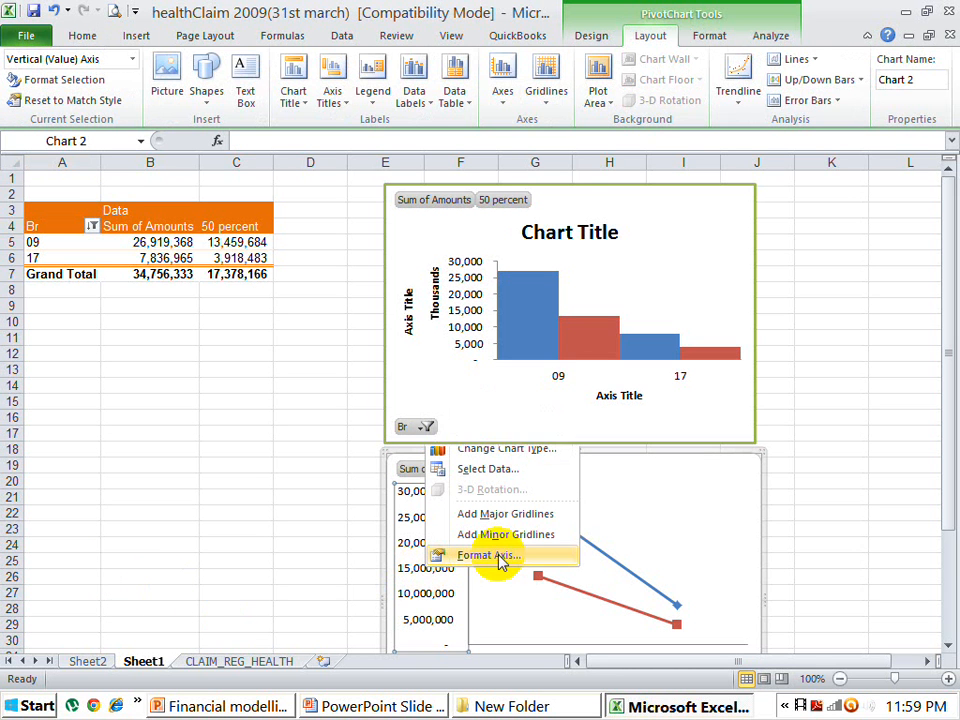
{"action": "left_click", "coordinate": [497, 560]}
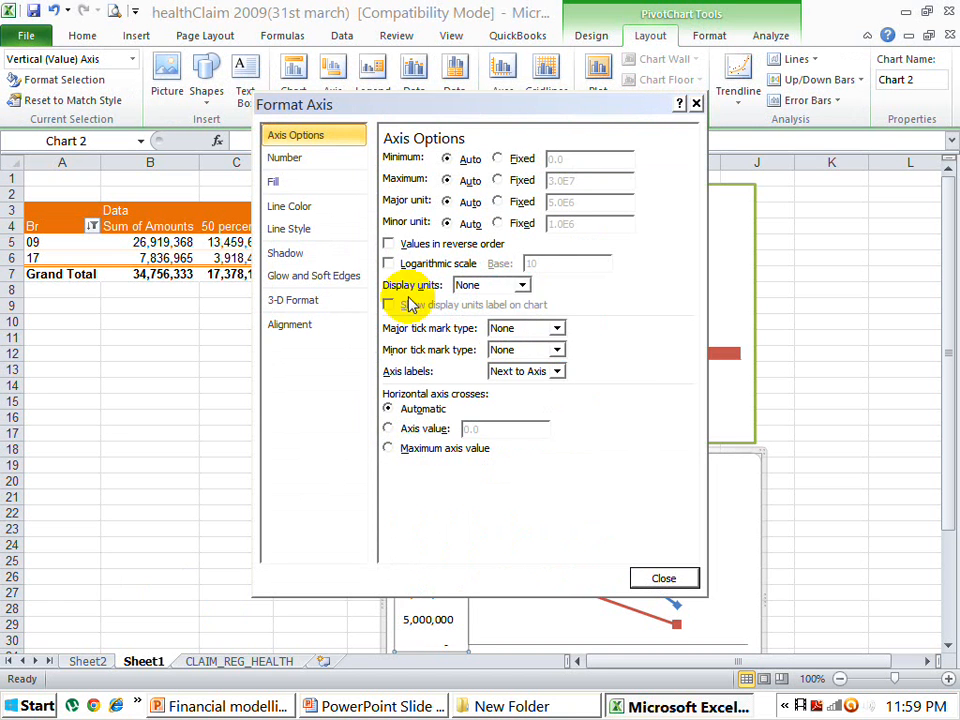
{"action": "left_click", "coordinate": [522, 285]}
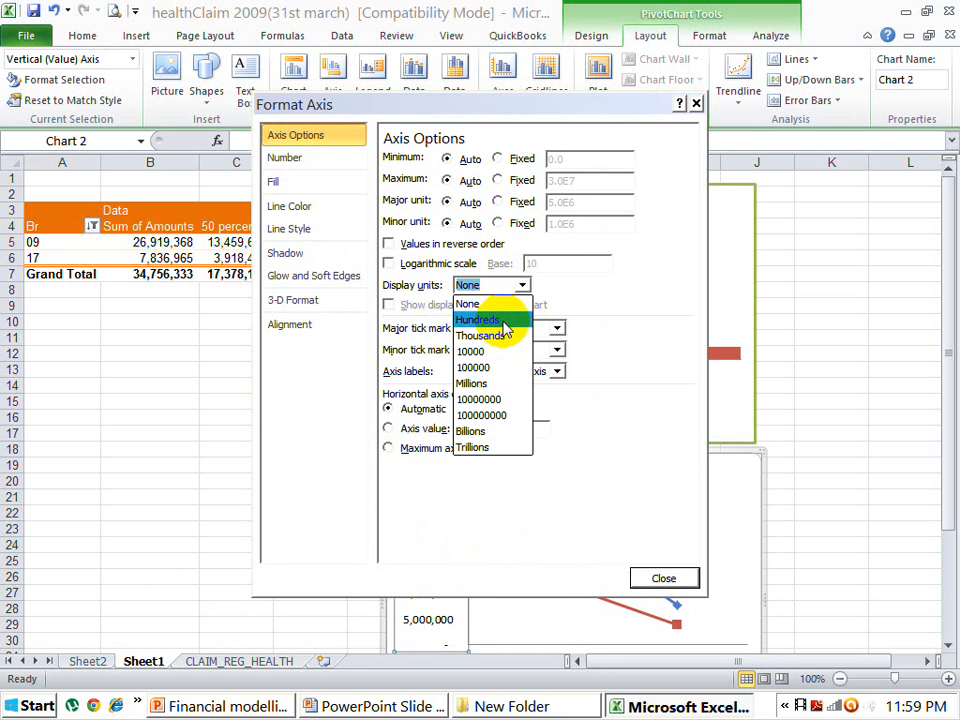
{"action": "left_click", "coordinate": [503, 321]}
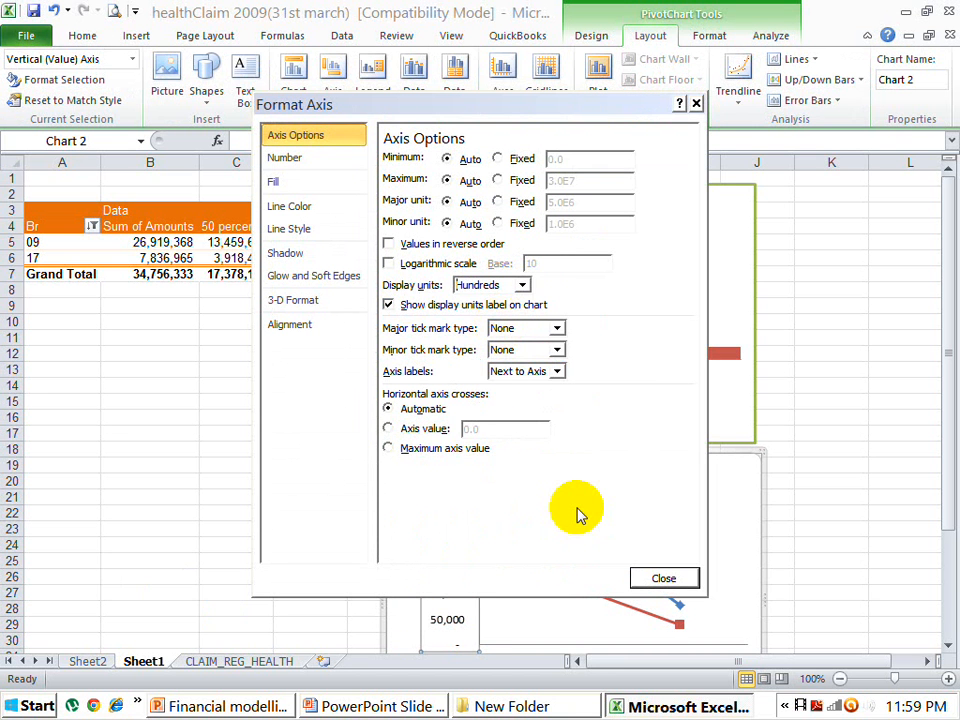
{"action": "left_click", "coordinate": [655, 580]}
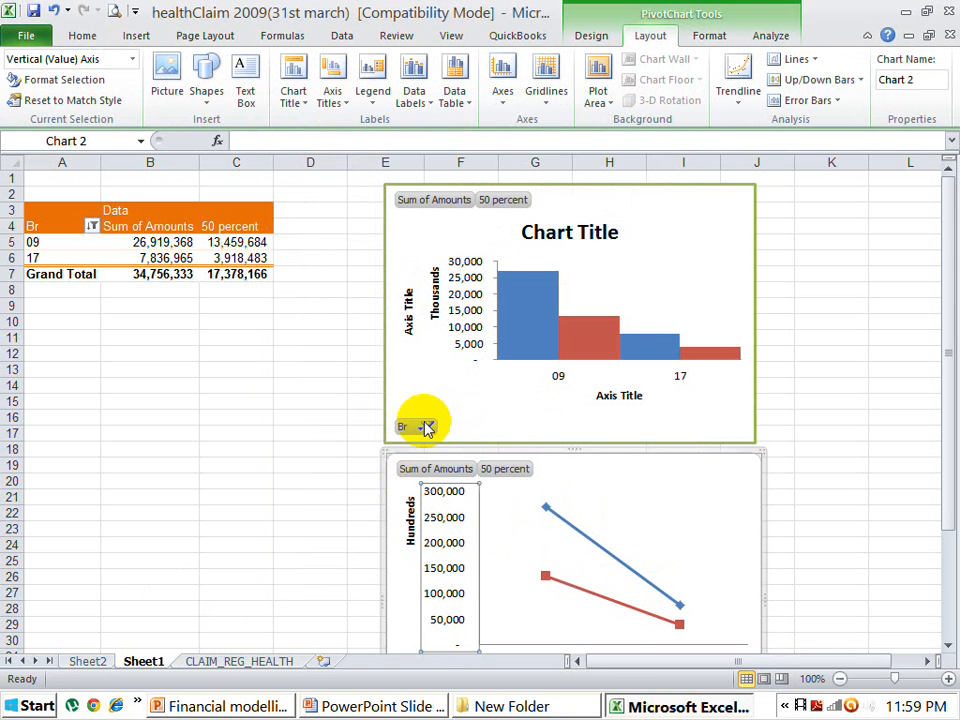
{"action": "left_click", "coordinate": [553, 518]}
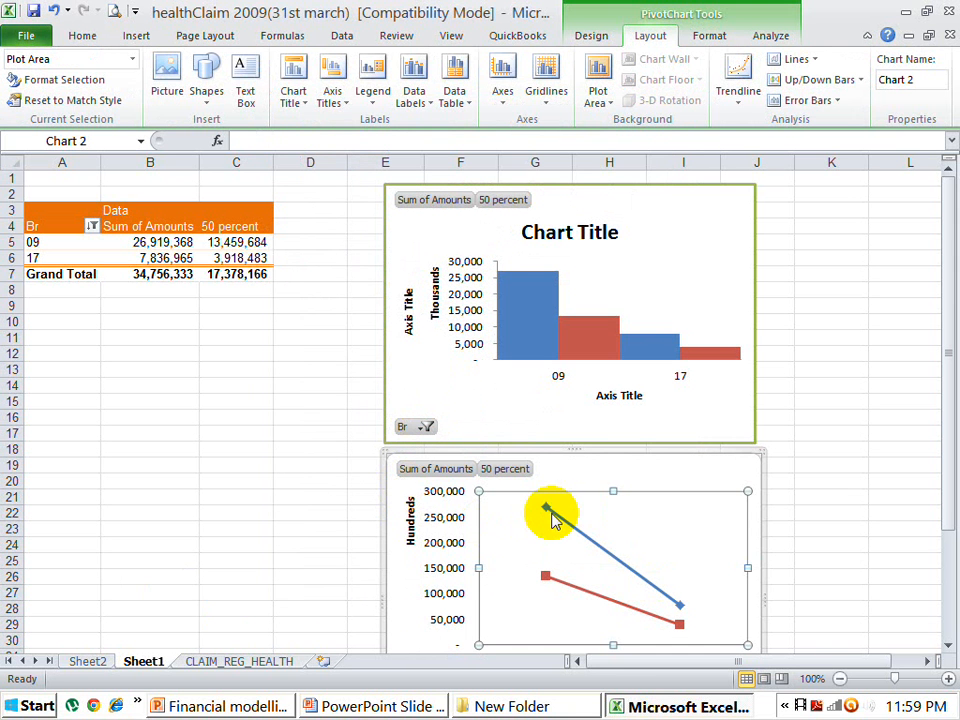
{"action": "left_click", "coordinate": [620, 467]}
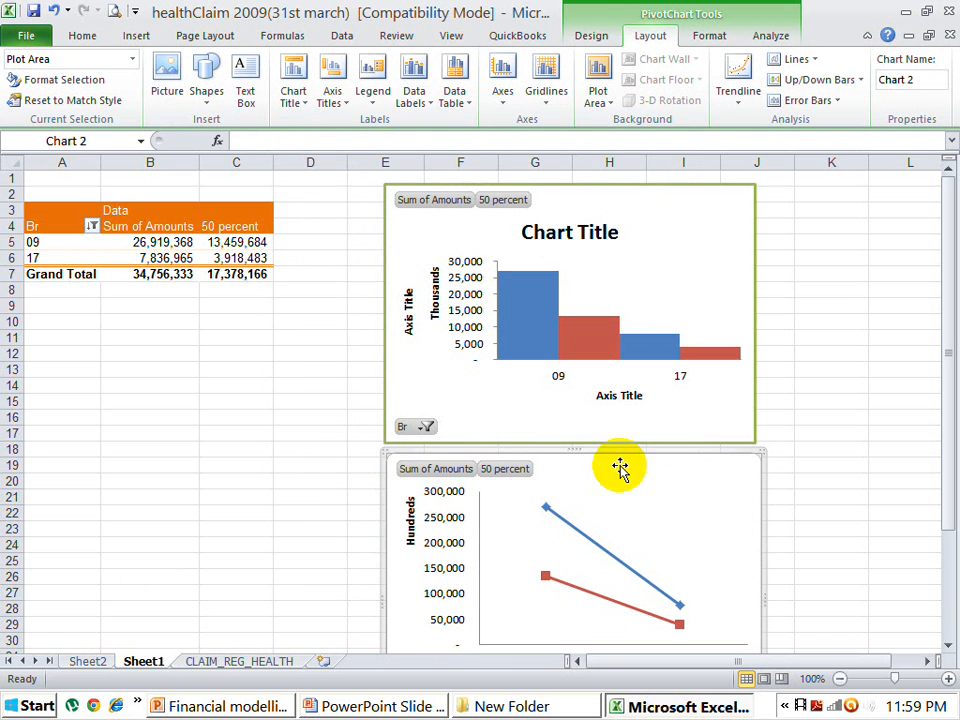
Step: Set the pivot table's Br filter to show all branches again
{"action": "left_click", "coordinate": [92, 227]}
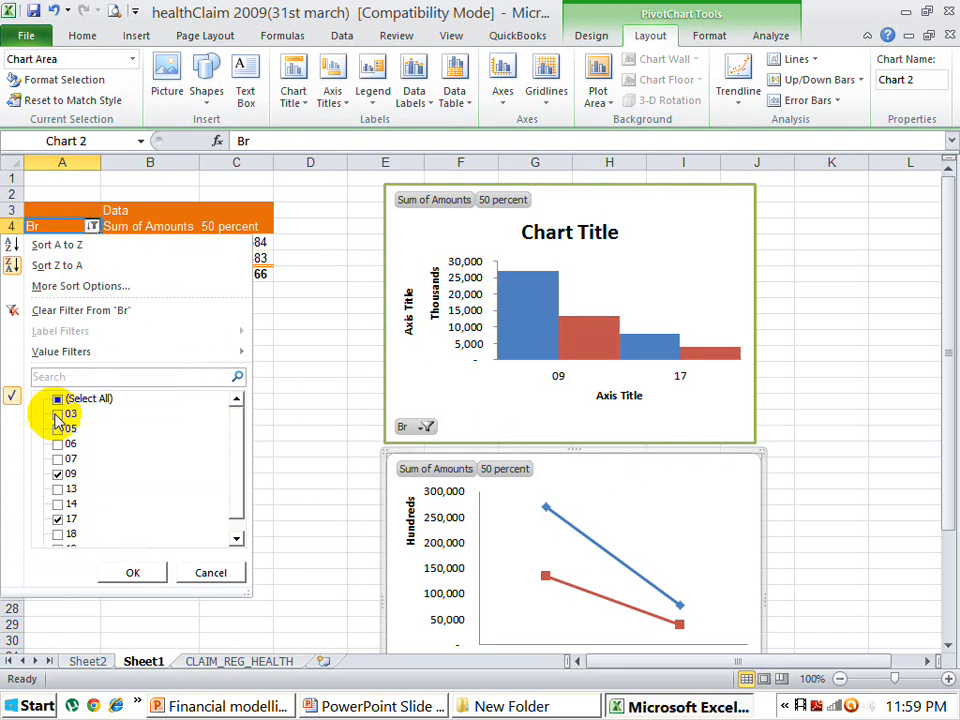
{"action": "left_click", "coordinate": [58, 398]}
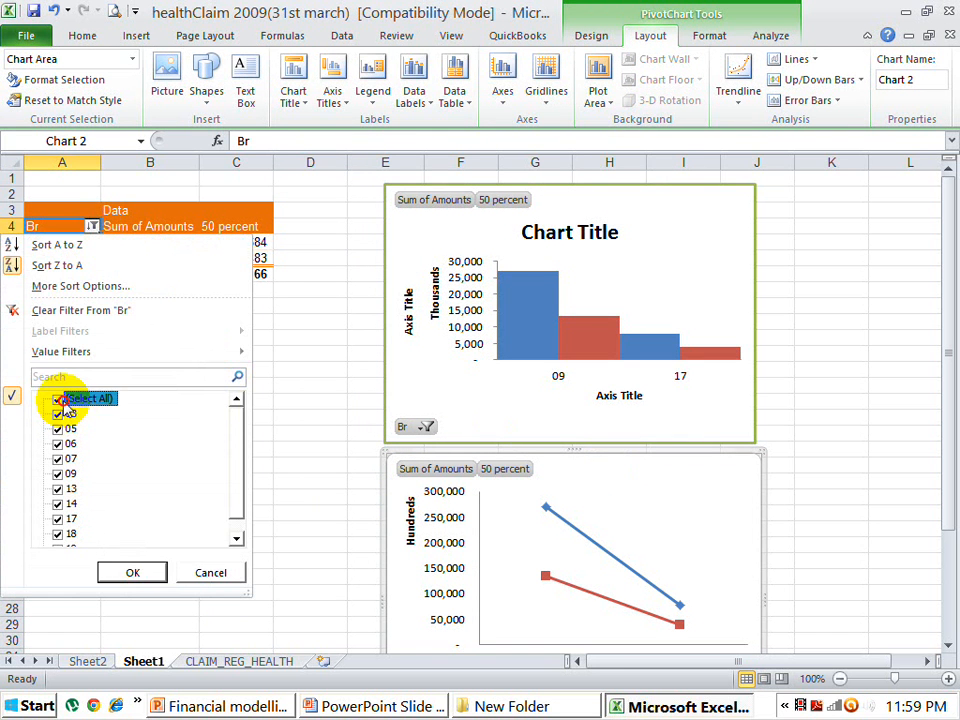
{"action": "left_click", "coordinate": [130, 573]}
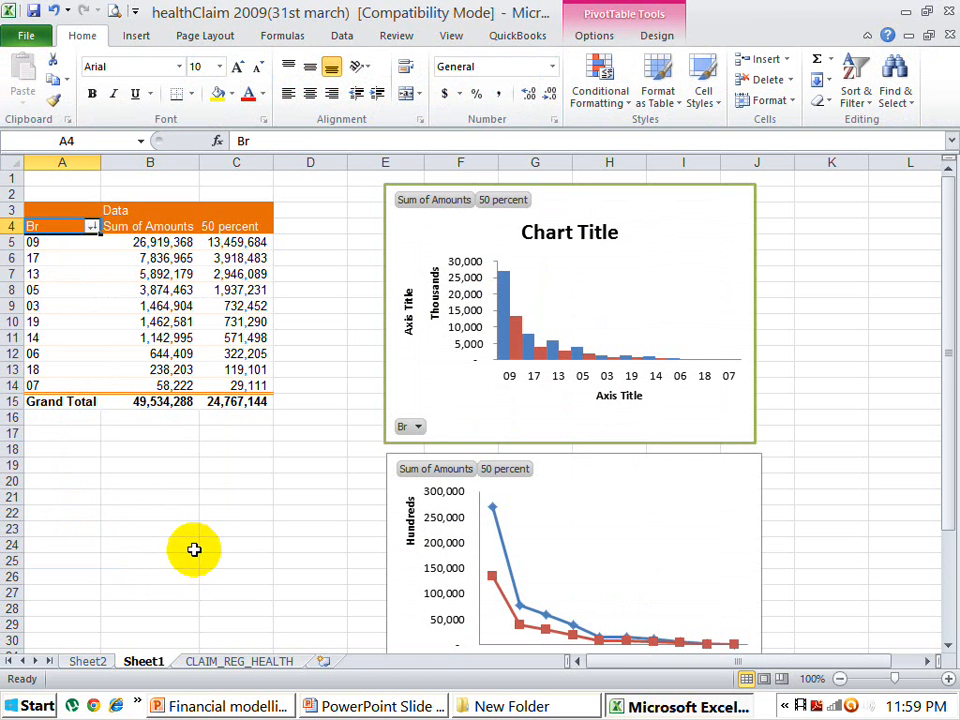
{"action": "left_click", "coordinate": [42, 452]}
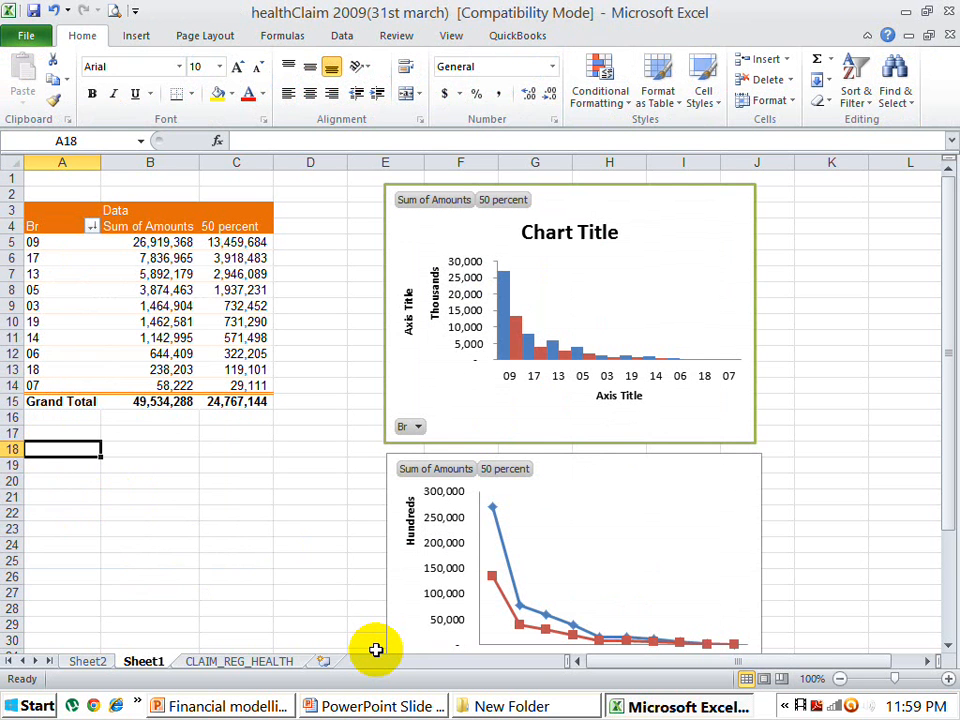
Step: Show the pivot table's field list and remove the 50% field from the report
{"action": "left_click", "coordinate": [45, 228]}
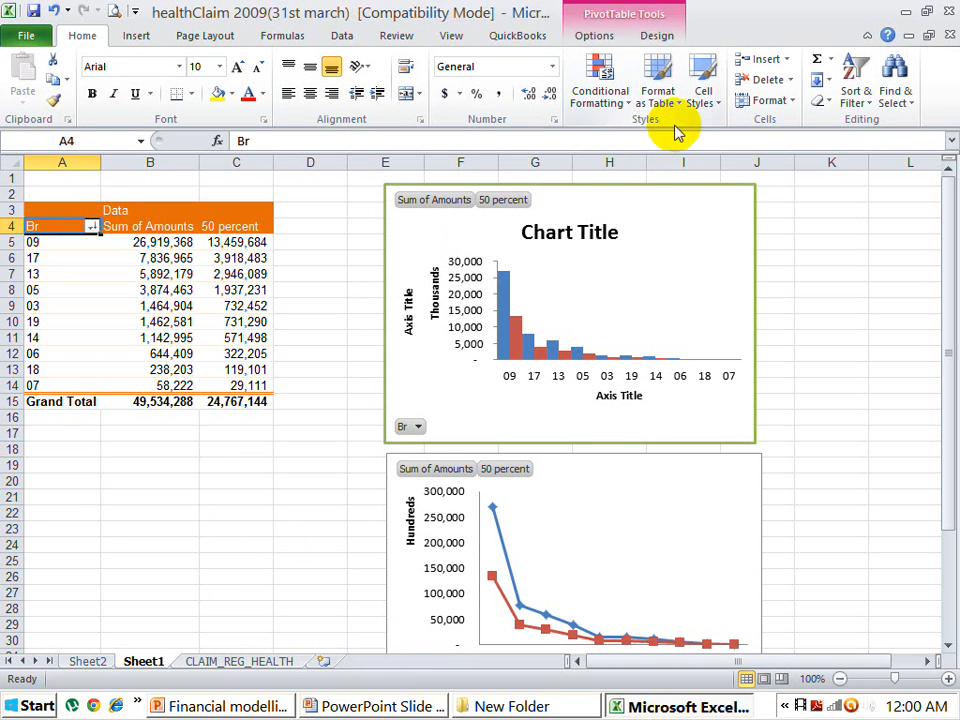
{"action": "left_click", "coordinate": [600, 37]}
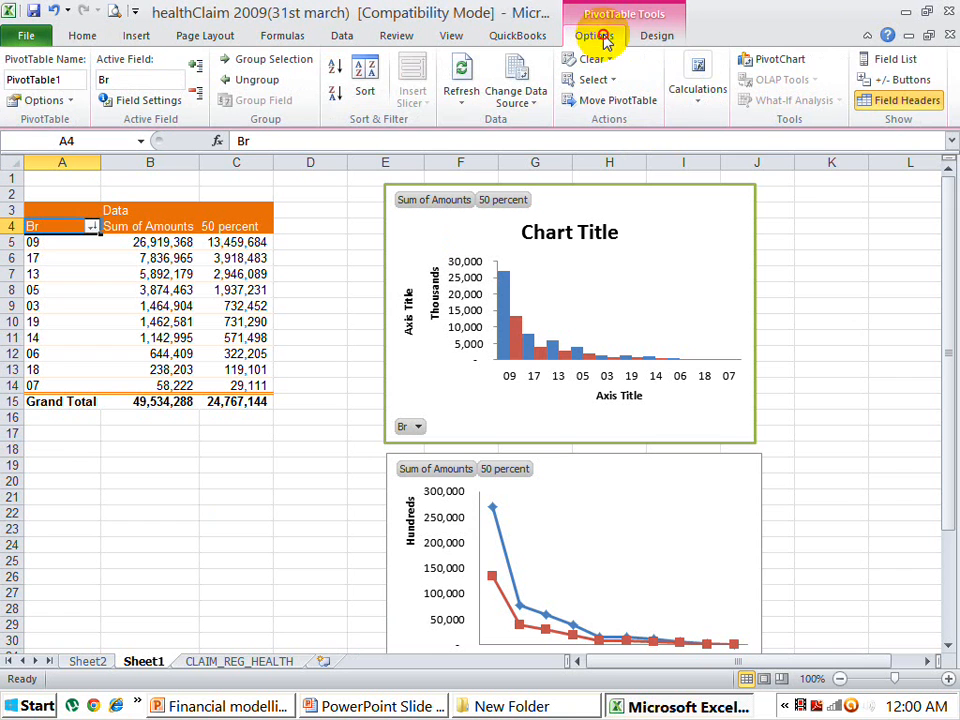
{"action": "left_click", "coordinate": [889, 62]}
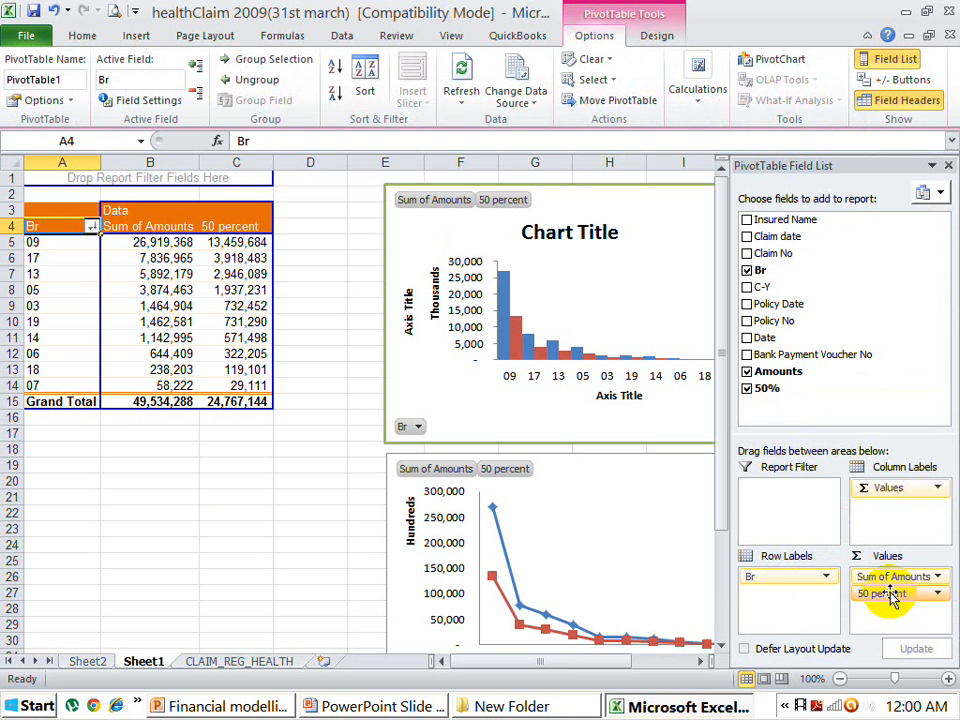
{"action": "left_click", "coordinate": [822, 387]}
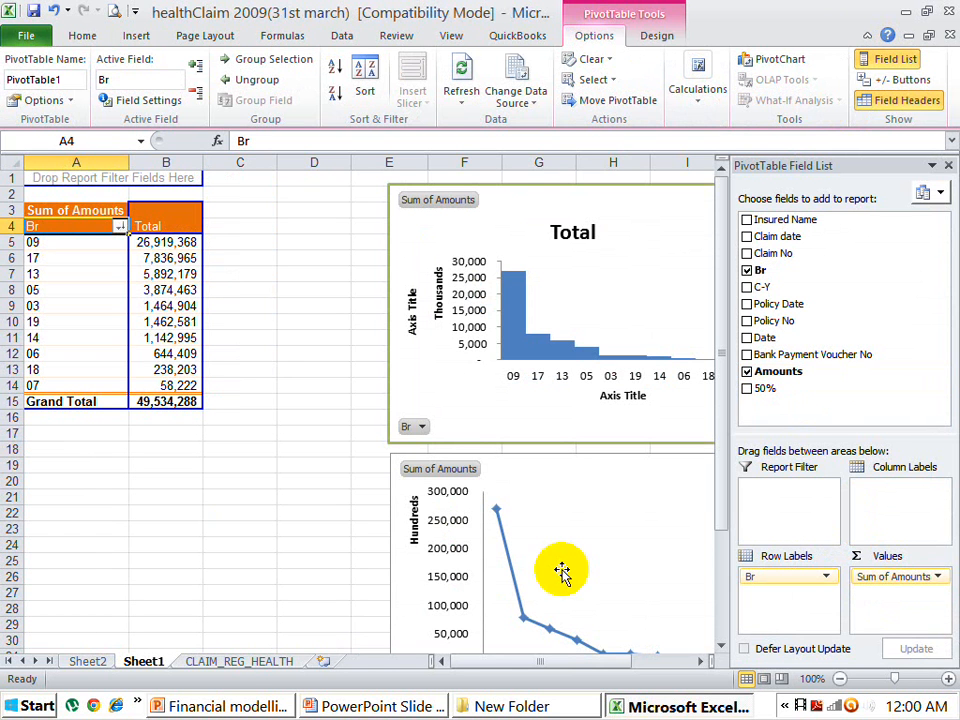
Step: In the CLAIM_REG_HEALTH sheet, convert all text dates in the Date column, from H6 down, to real dates with 20XX years
{"action": "left_click", "coordinate": [205, 662]}
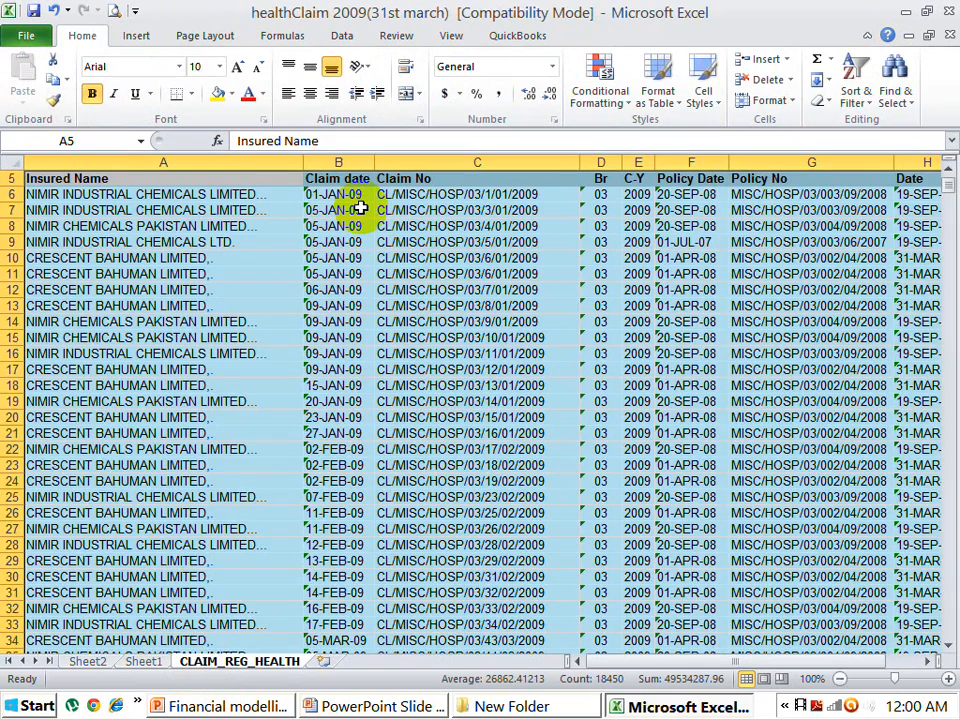
{"action": "left_click", "coordinate": [692, 197]}
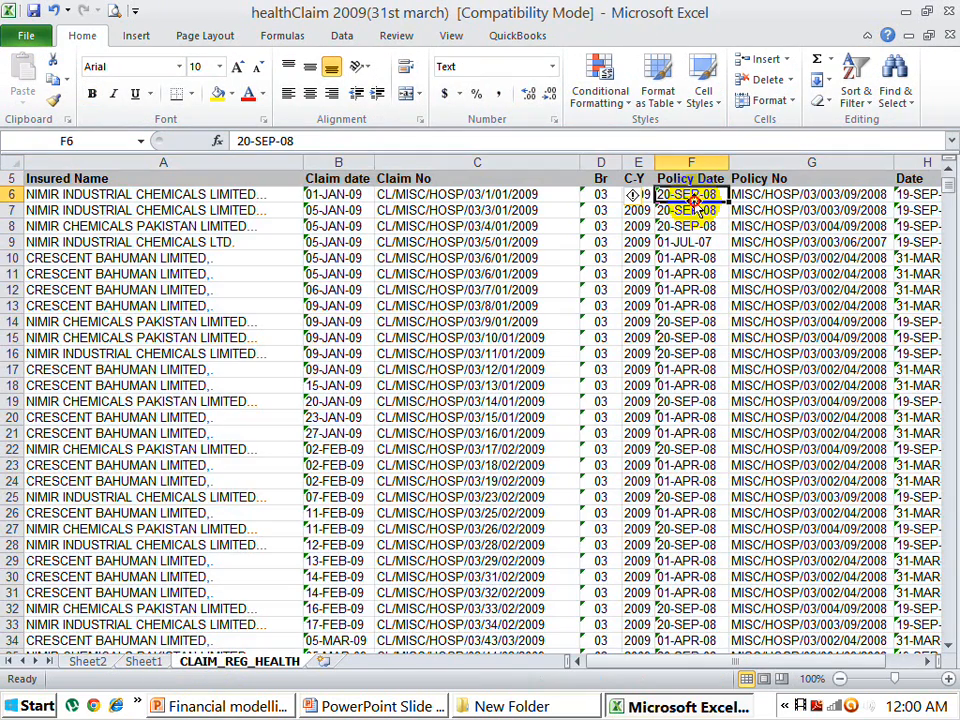
{"action": "key", "text": "Right"}
{"action": "key", "text": "Right"}
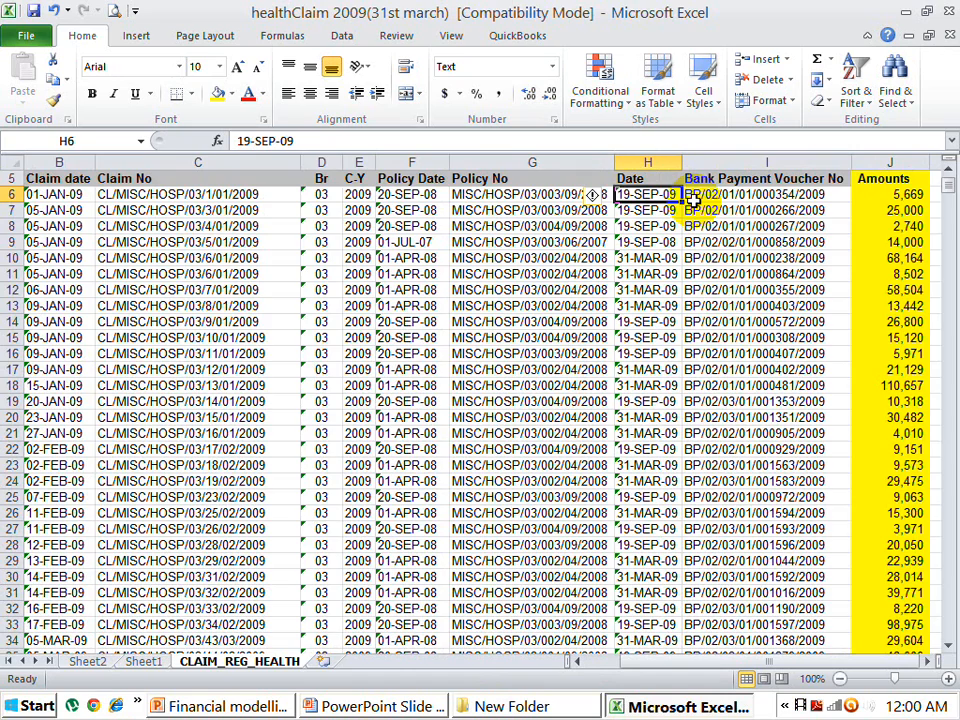
{"action": "key", "text": "ctrl+shift+Down"}
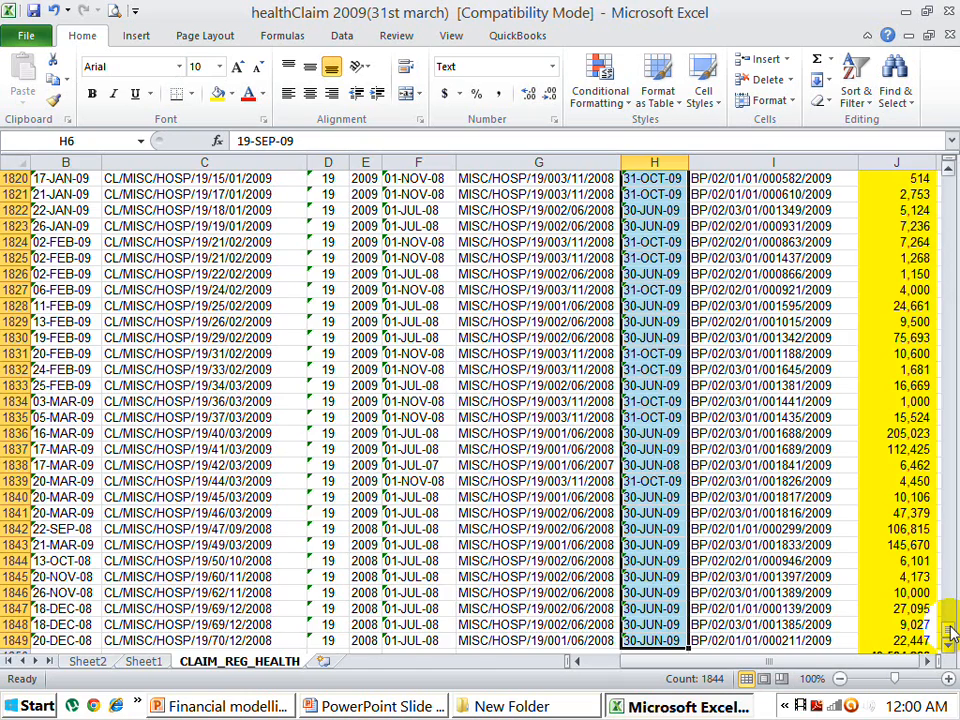
{"action": "left_click_drag", "start_coordinate": [950, 632], "coordinate": [948, 172]}
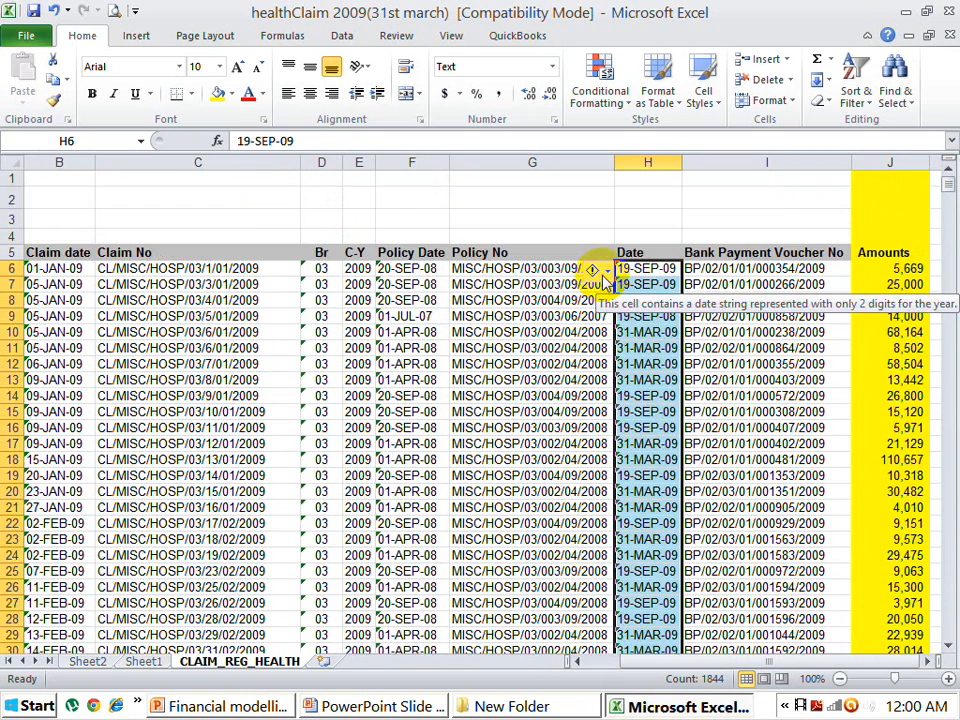
{"action": "left_click", "coordinate": [604, 280]}
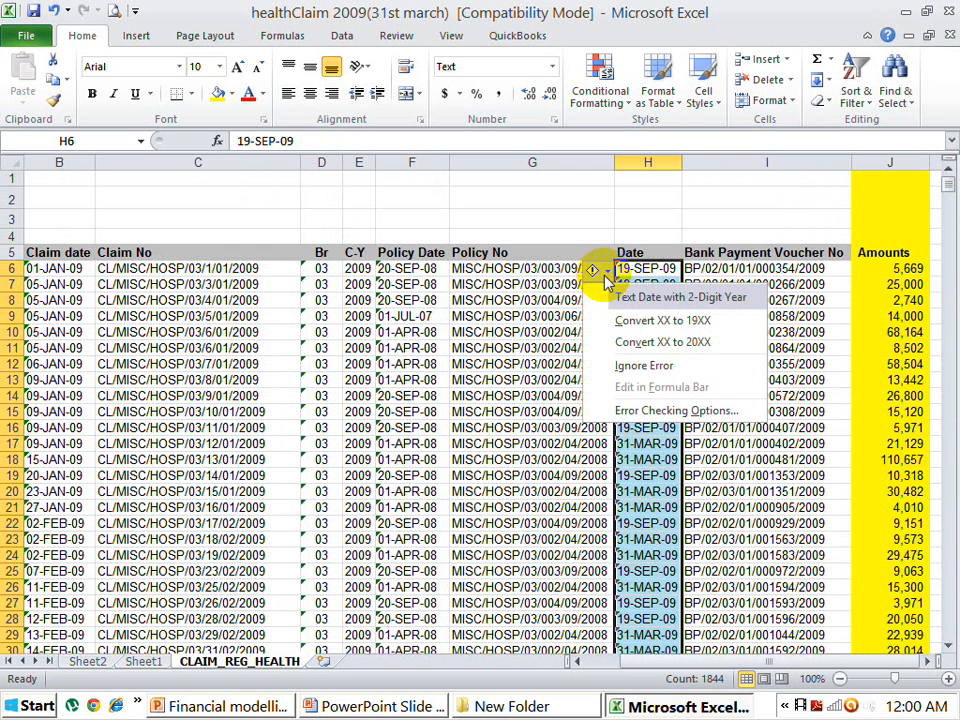
{"action": "left_click", "coordinate": [619, 343]}
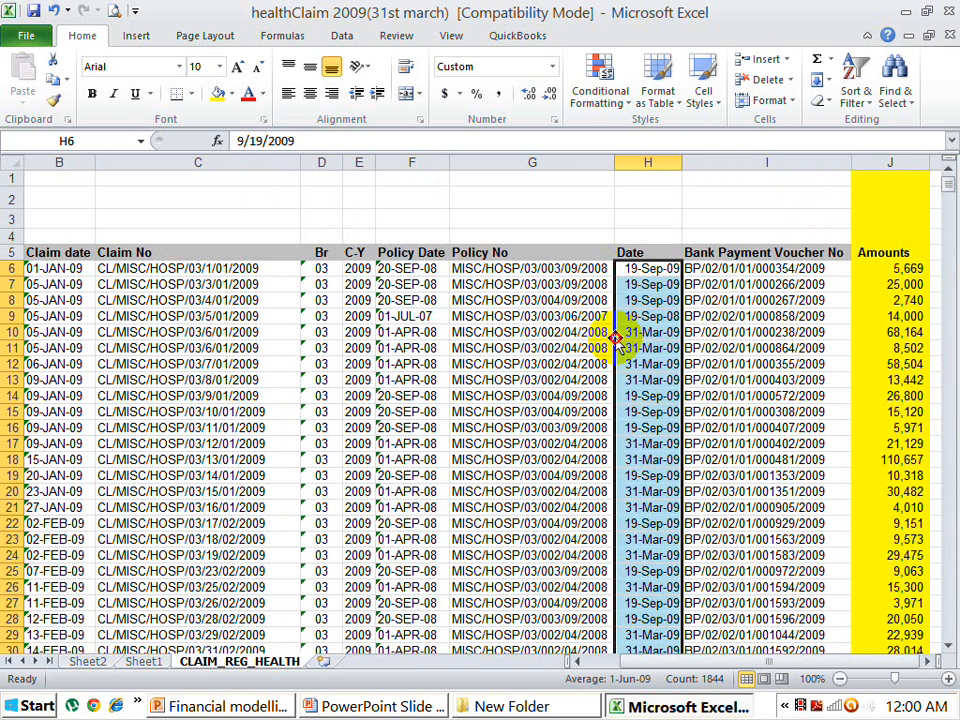
Step: Format the whole Date column H with the Date number format 14-Mar-01
{"action": "left_click", "coordinate": [640, 270]}
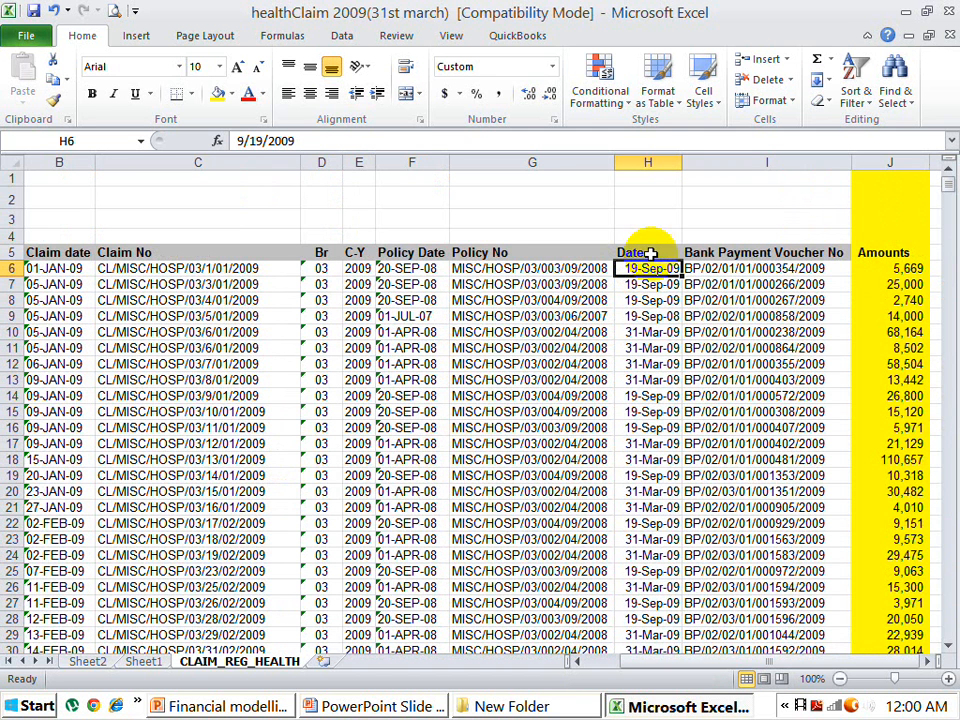
{"action": "left_click", "coordinate": [658, 162]}
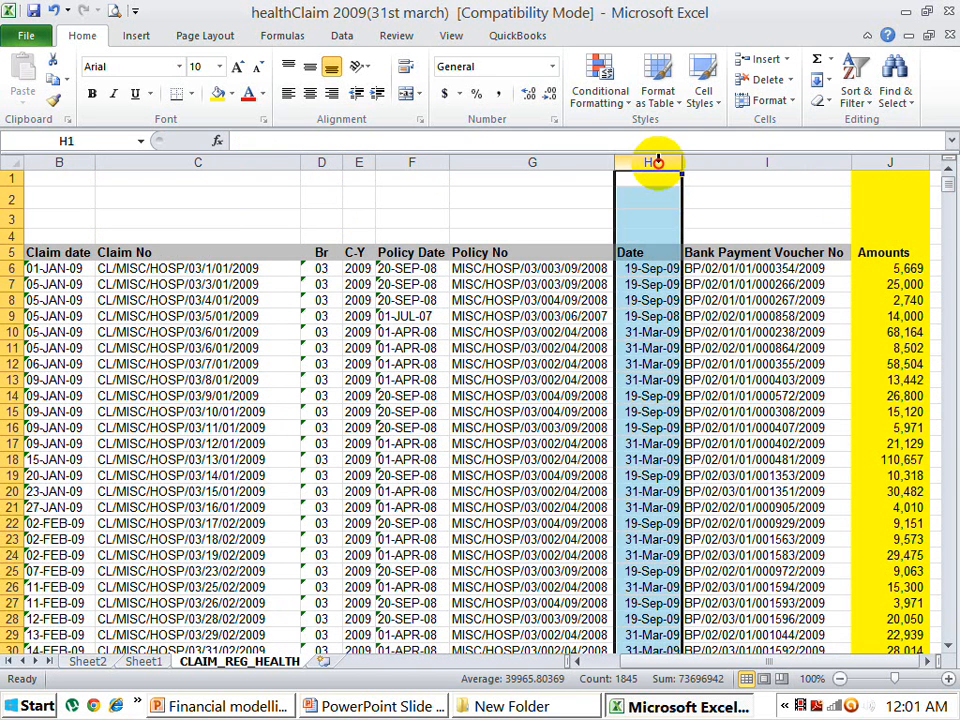
{"action": "left_click", "coordinate": [555, 120]}
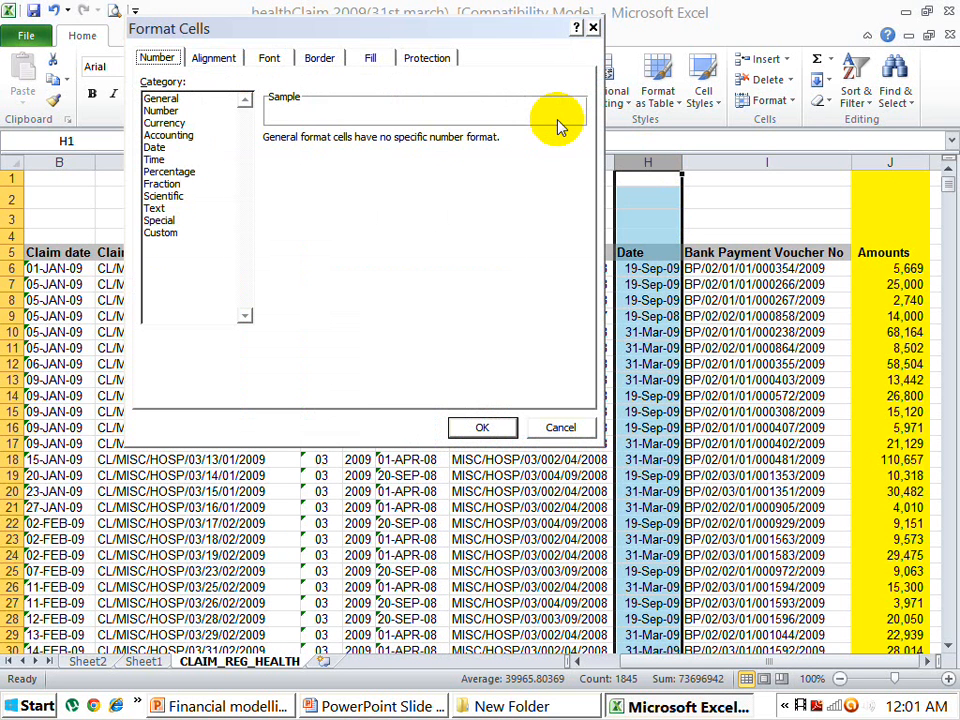
{"action": "left_click", "coordinate": [168, 149]}
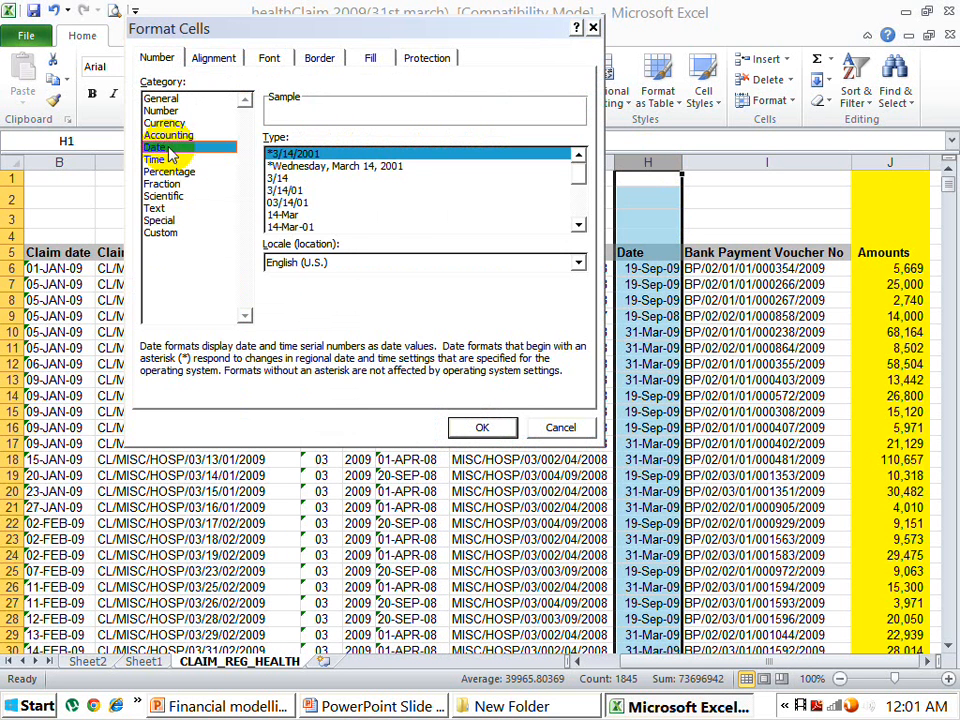
{"action": "left_click", "coordinate": [288, 227]}
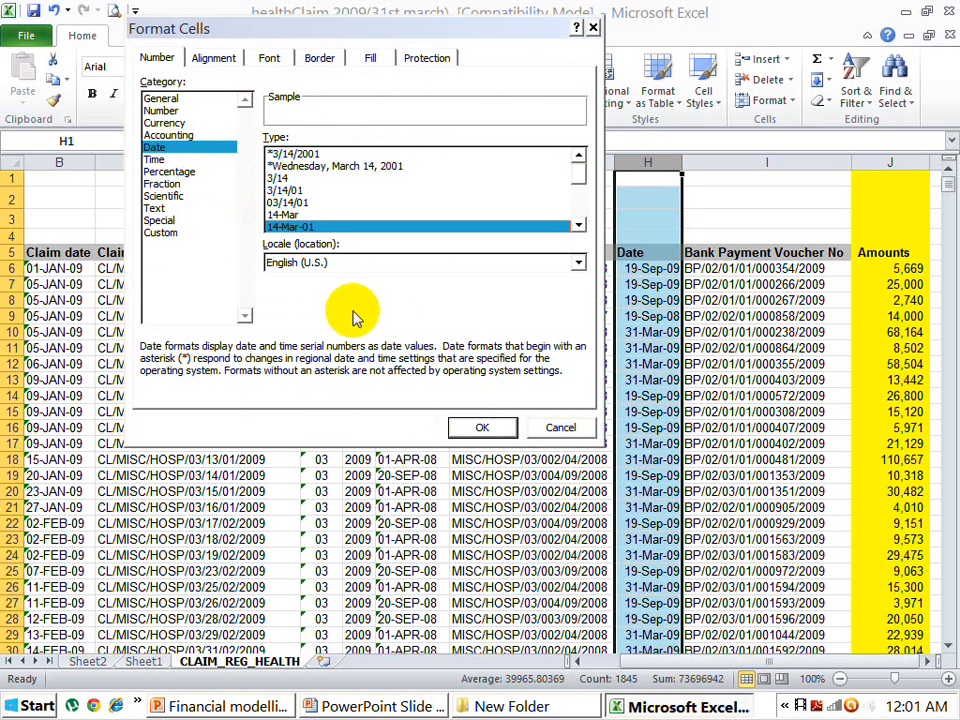
{"action": "left_click", "coordinate": [479, 429]}
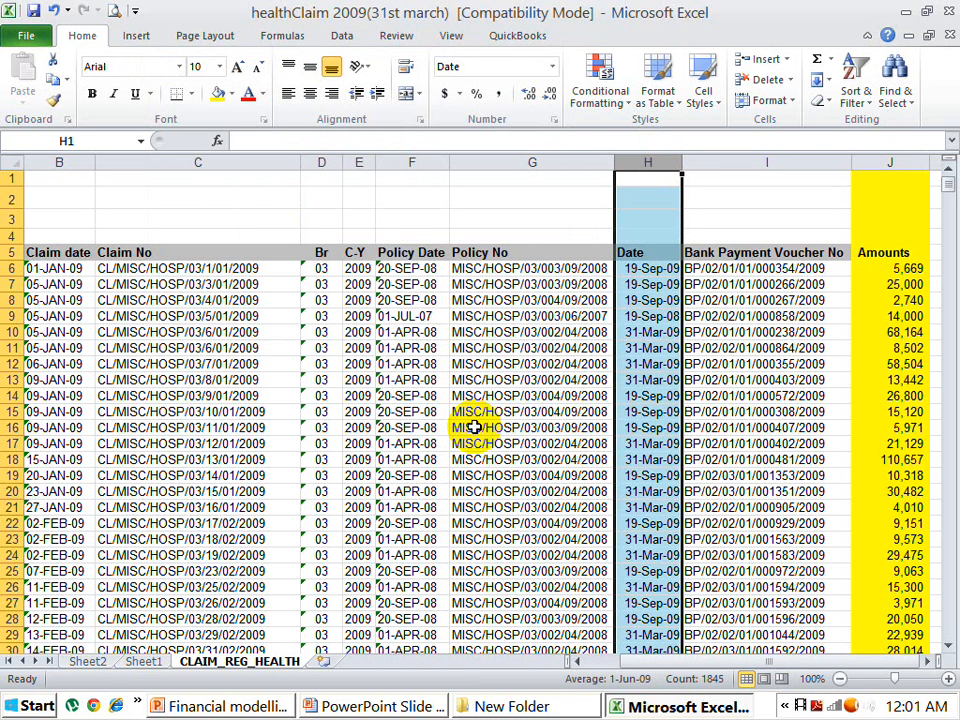
Step: Return to the pivot table on Sheet1 and refresh it with the converted source data
{"action": "left_click", "coordinate": [97, 663]}
{"action": "left_click", "coordinate": [141, 664]}
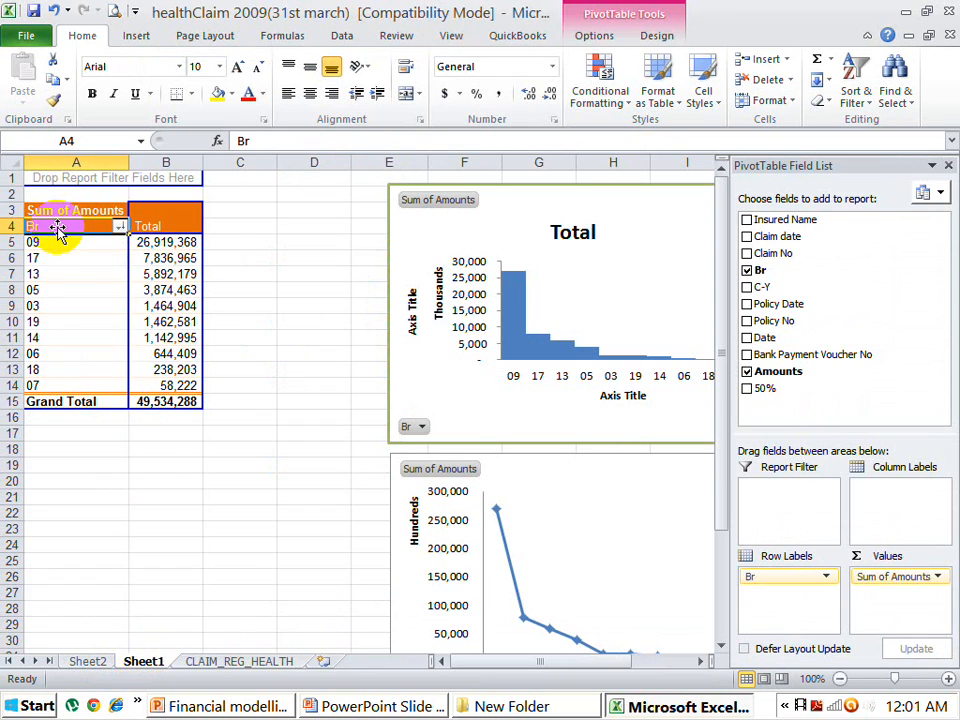
{"action": "left_click", "coordinate": [602, 38]}
{"action": "left_click", "coordinate": [460, 100]}
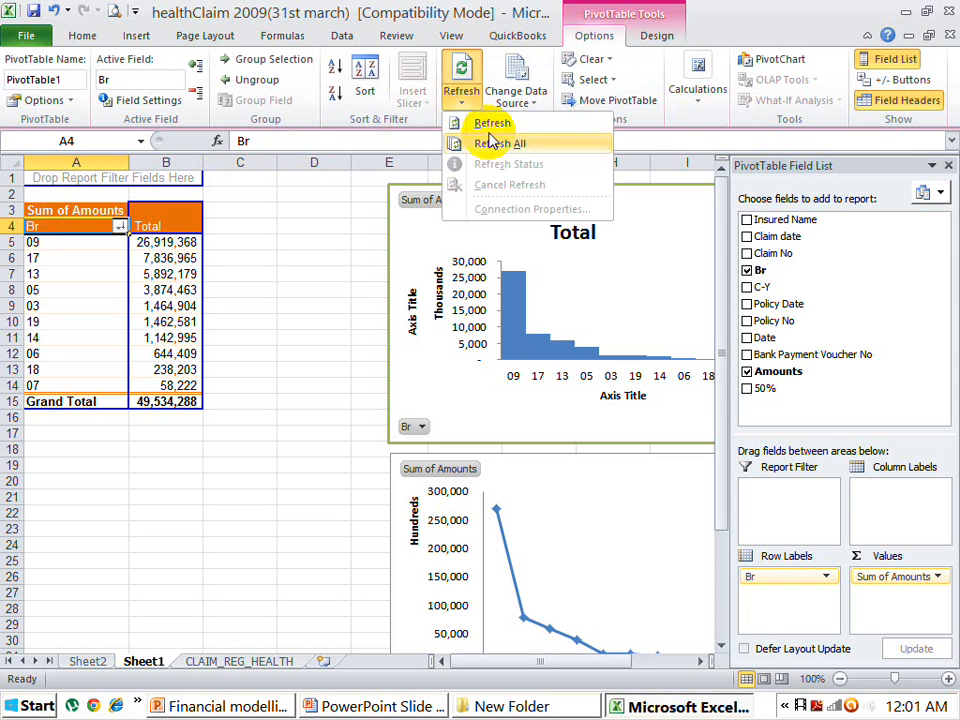
{"action": "left_click", "coordinate": [480, 122]}
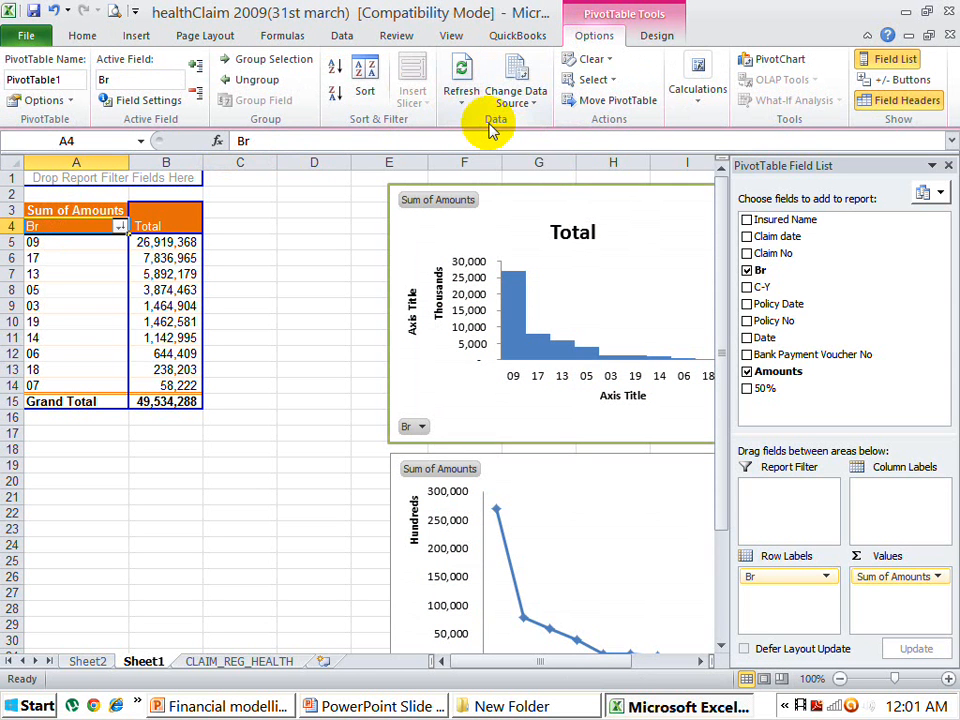
Step: Add the Date field to the pivot table as a column label and close the field list
{"action": "left_click", "coordinate": [748, 339]}
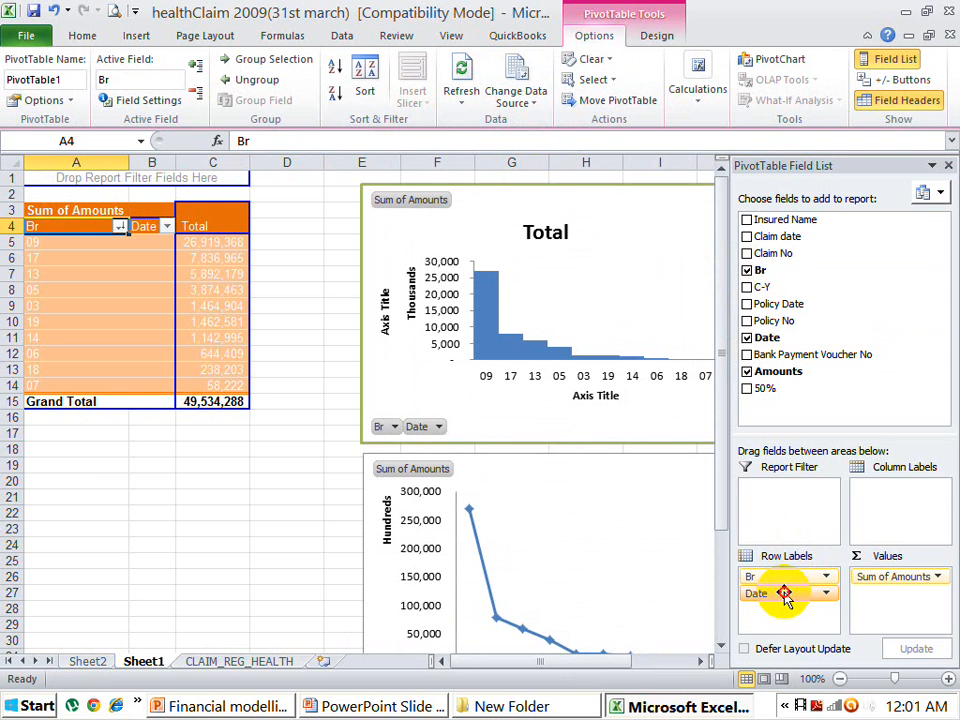
{"action": "left_click_drag", "start_coordinate": [784, 594], "coordinate": [872, 489]}
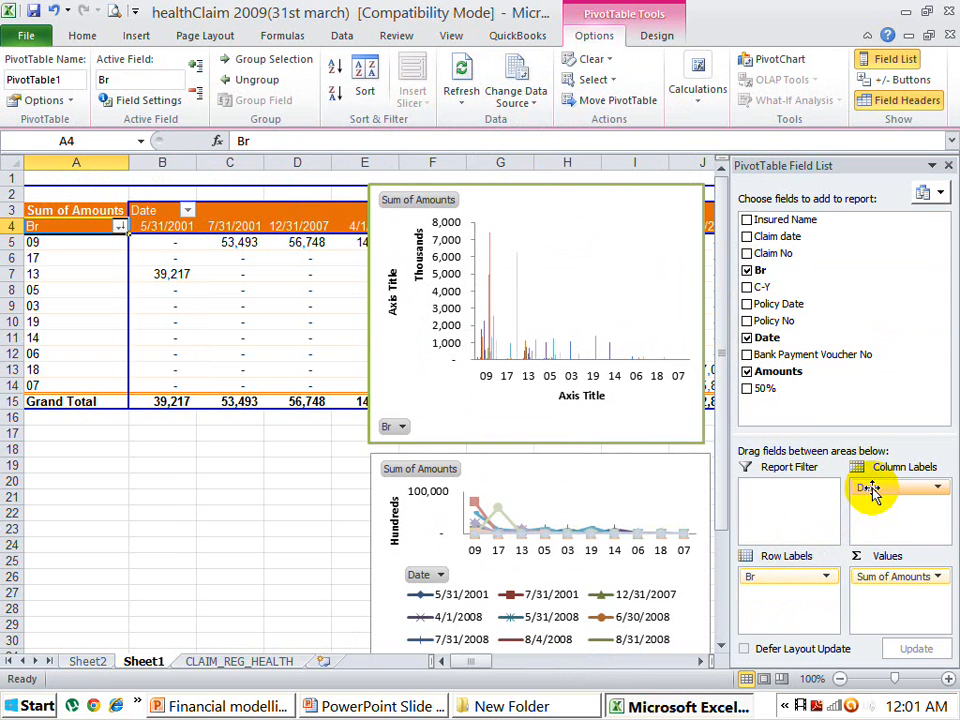
{"action": "left_click", "coordinate": [948, 165]}
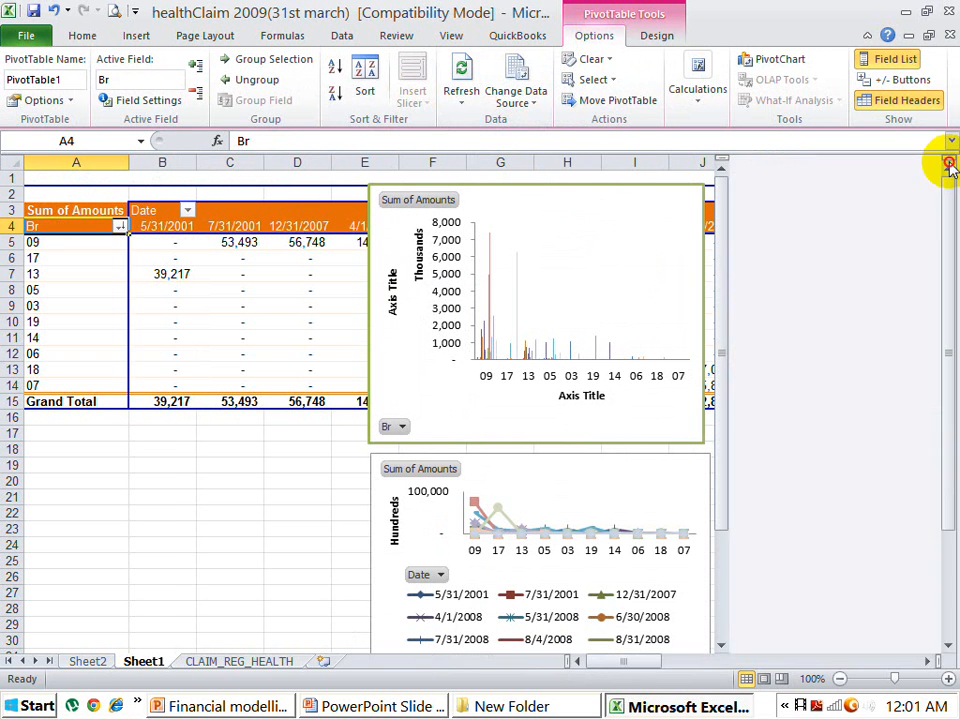
Step: Group the pivot table's Date field by Months
{"action": "left_click", "coordinate": [150, 213]}
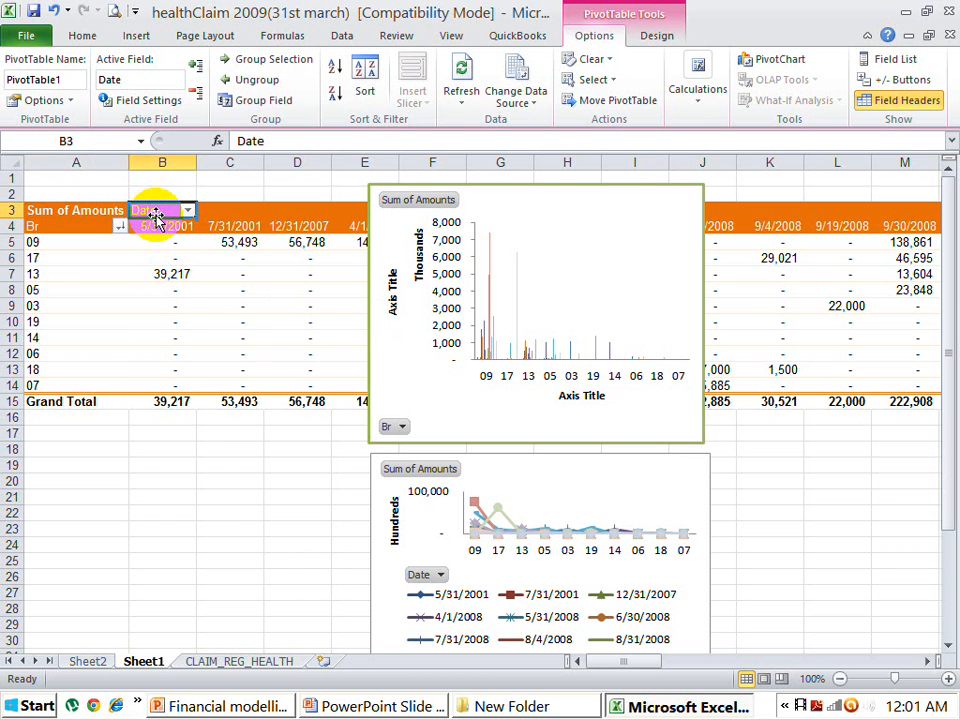
{"action": "right_click", "coordinate": [157, 217]}
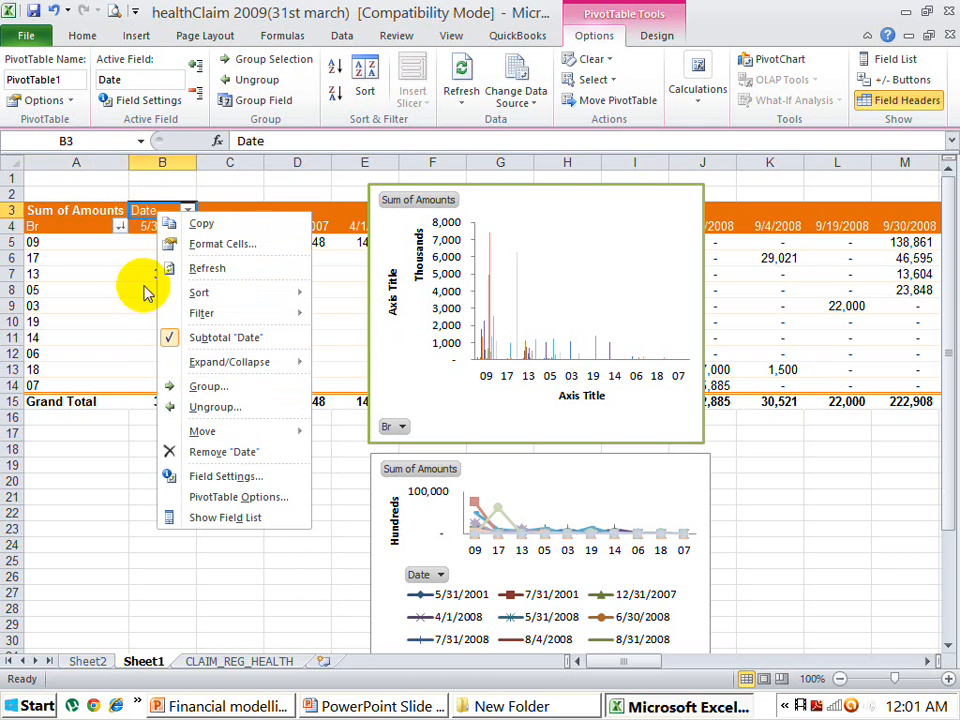
{"action": "left_click", "coordinate": [200, 386]}
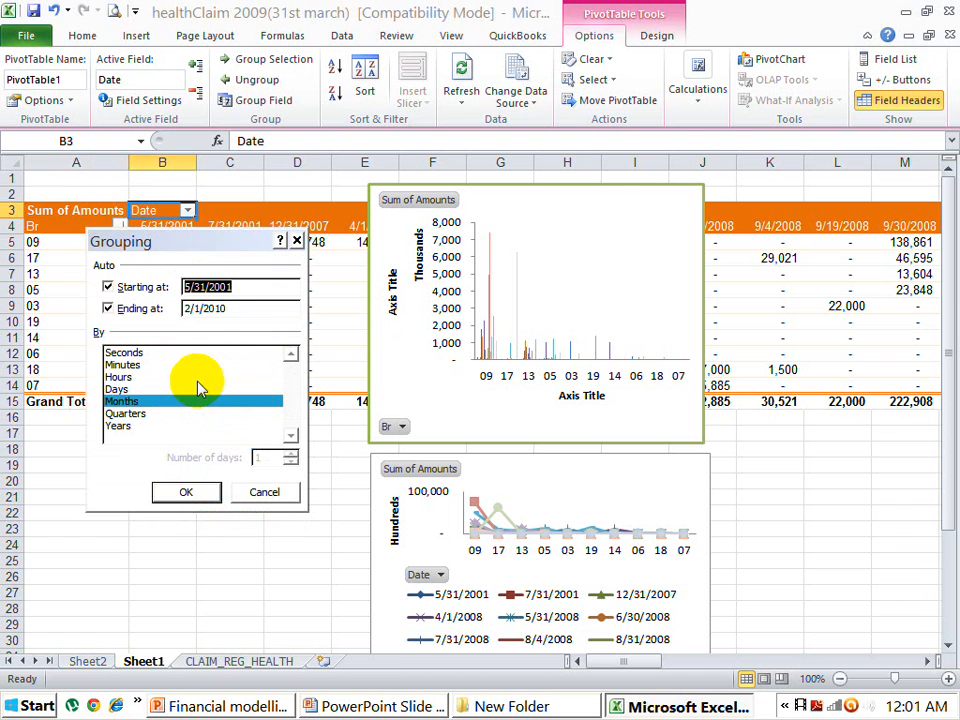
{"action": "left_click", "coordinate": [186, 492]}
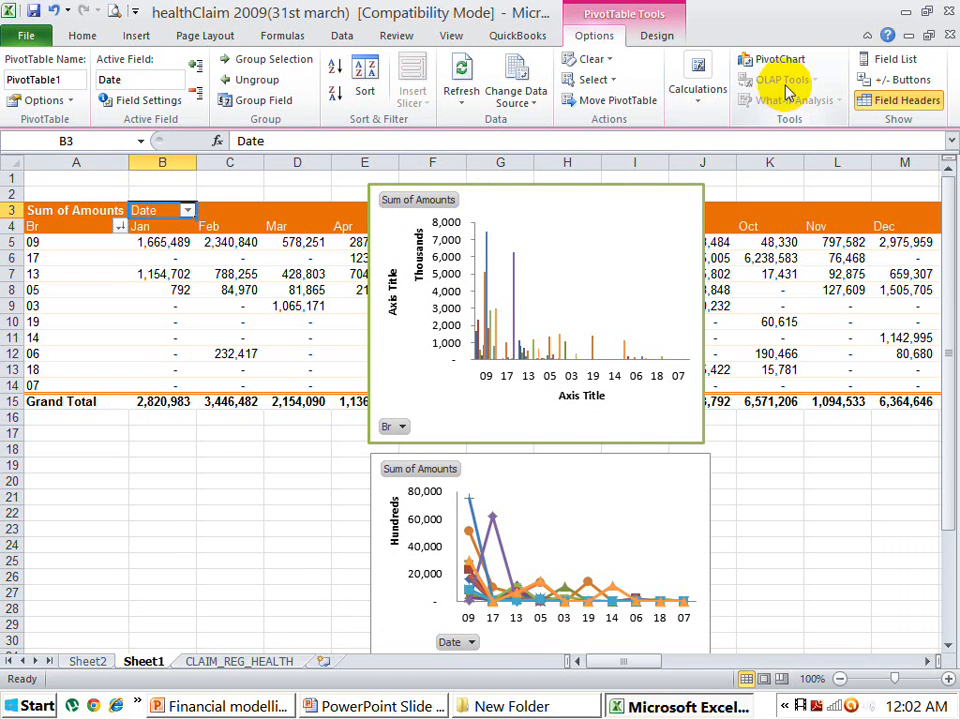
Step: Swap the pivot table layout so Br is the column label and Date is the row label
{"action": "left_click", "coordinate": [884, 61]}
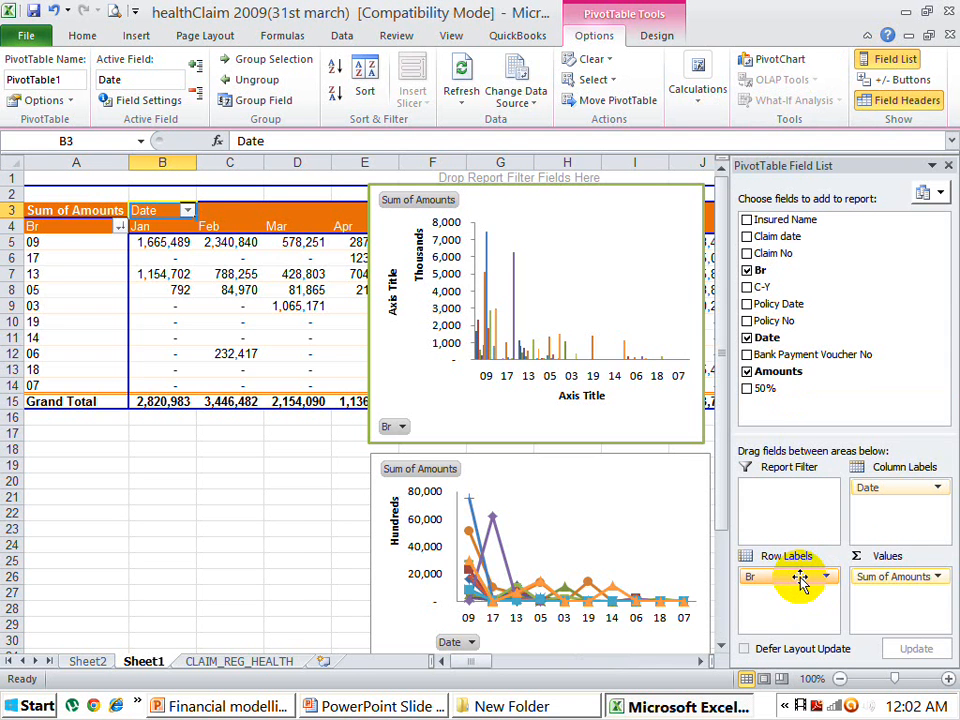
{"action": "mouse_move", "coordinate": [800, 578]}
{"action": "left_mouse_down"}
{"action": "mouse_move", "coordinate": [900, 512]}
{"action": "mouse_move", "coordinate": [820, 545]}
{"action": "mouse_move", "coordinate": [799, 582]}
{"action": "left_mouse_up"}
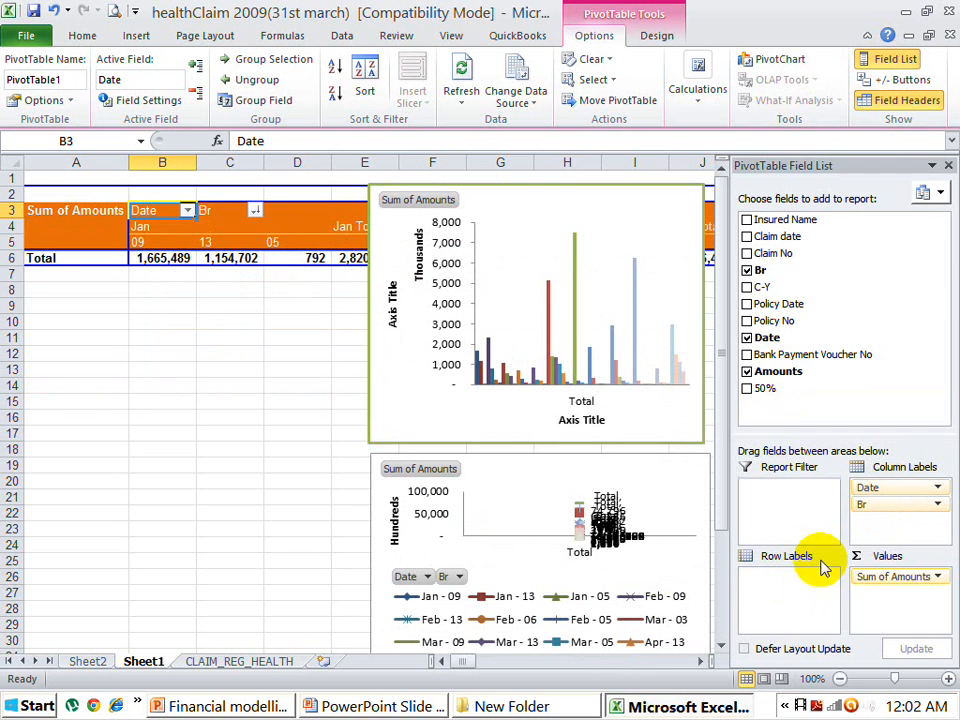
{"action": "left_click", "coordinate": [779, 580]}
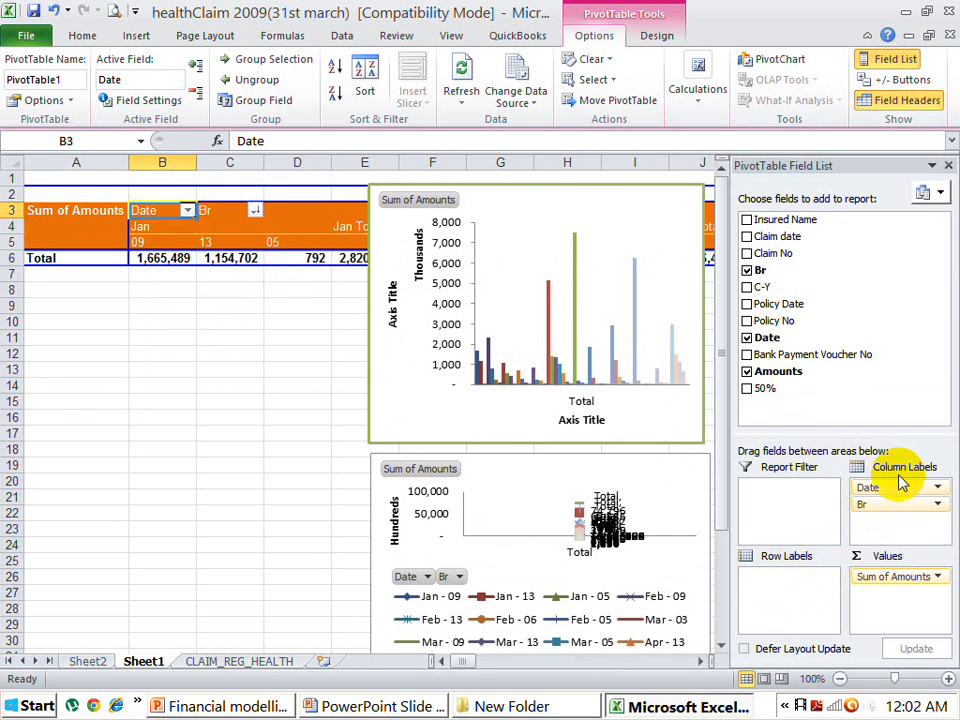
{"action": "left_click_drag", "start_coordinate": [889, 487], "coordinate": [804, 594]}
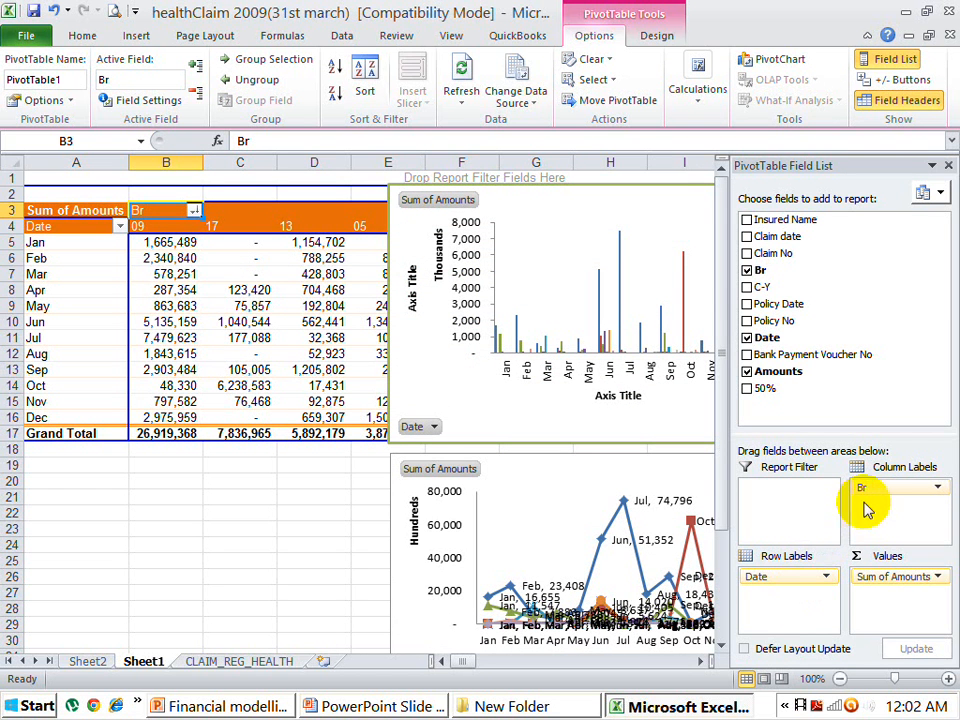
Step: Move Br to the report filter and try adding the 50% field to the pivot table's values
{"action": "left_click_drag", "start_coordinate": [883, 491], "coordinate": [810, 495]}
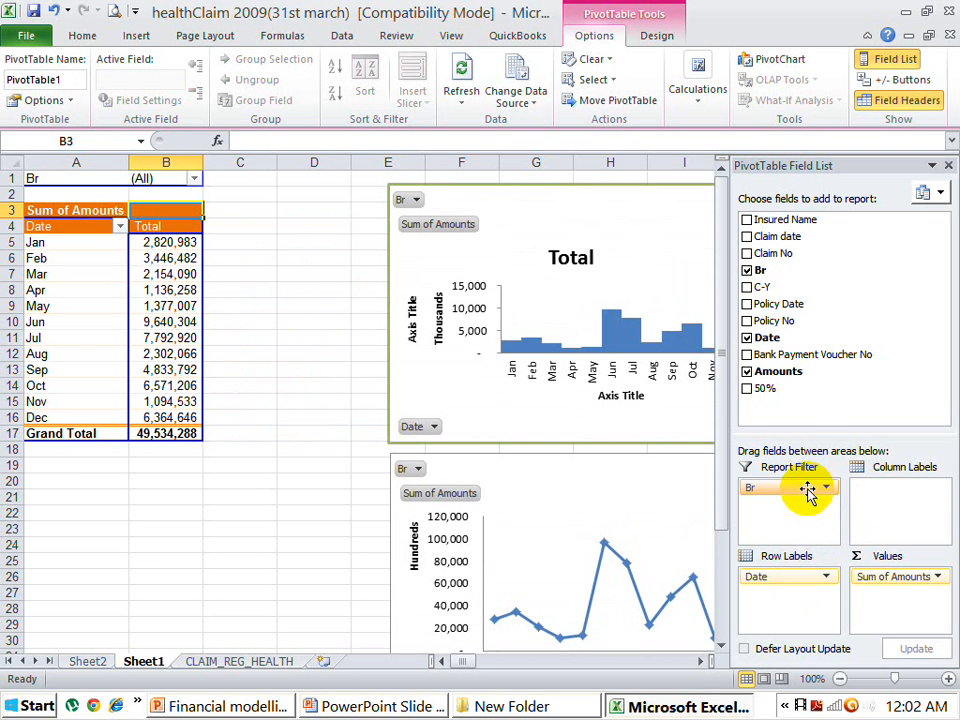
{"action": "left_click", "coordinate": [747, 389]}
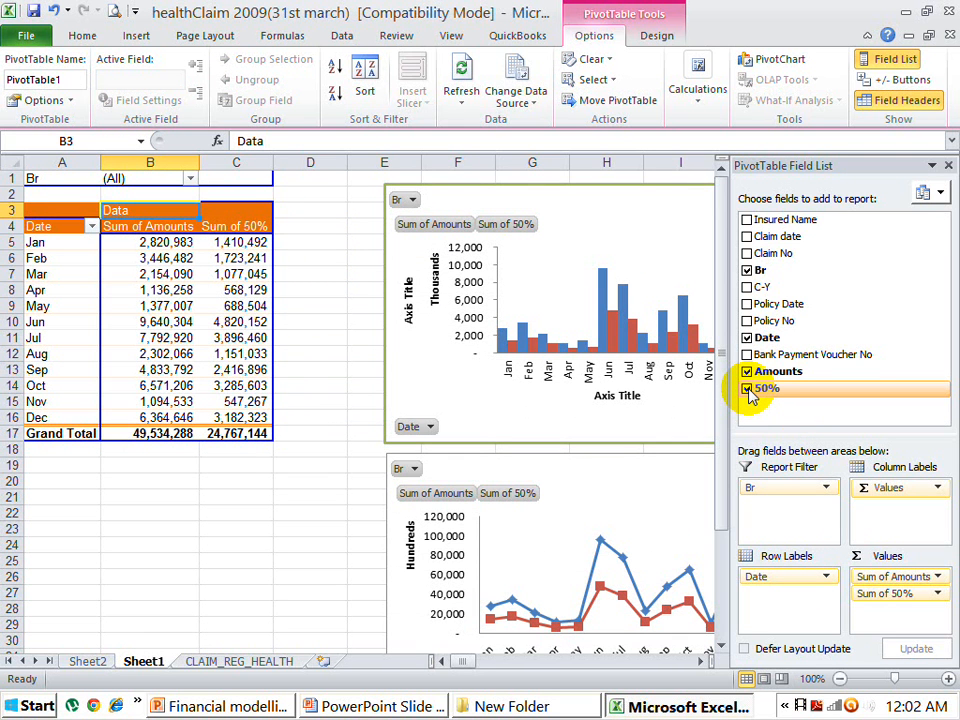
{"action": "left_click", "coordinate": [747, 389]}
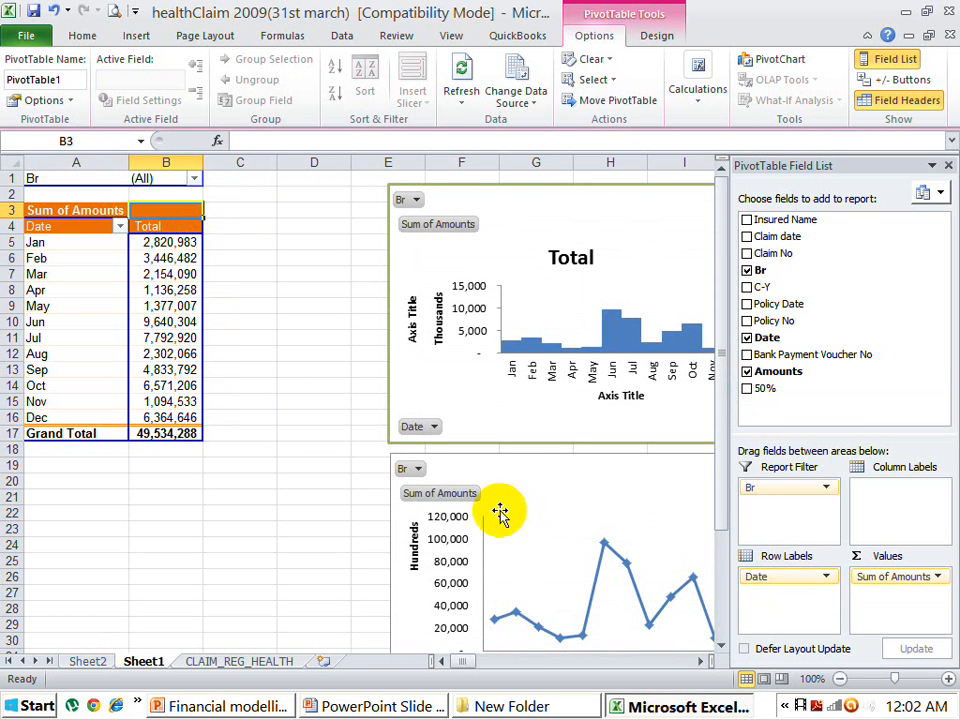
Step: Regroup the pivot table's Date field by Quarters instead of Months
{"action": "left_click", "coordinate": [62, 229]}
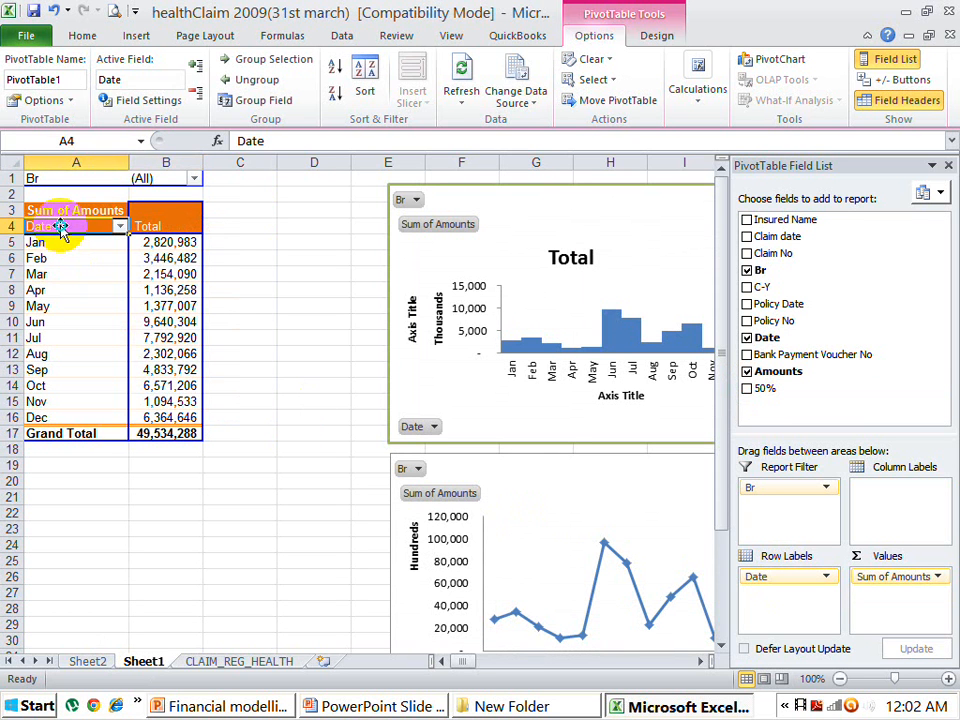
{"action": "right_click", "coordinate": [62, 229]}
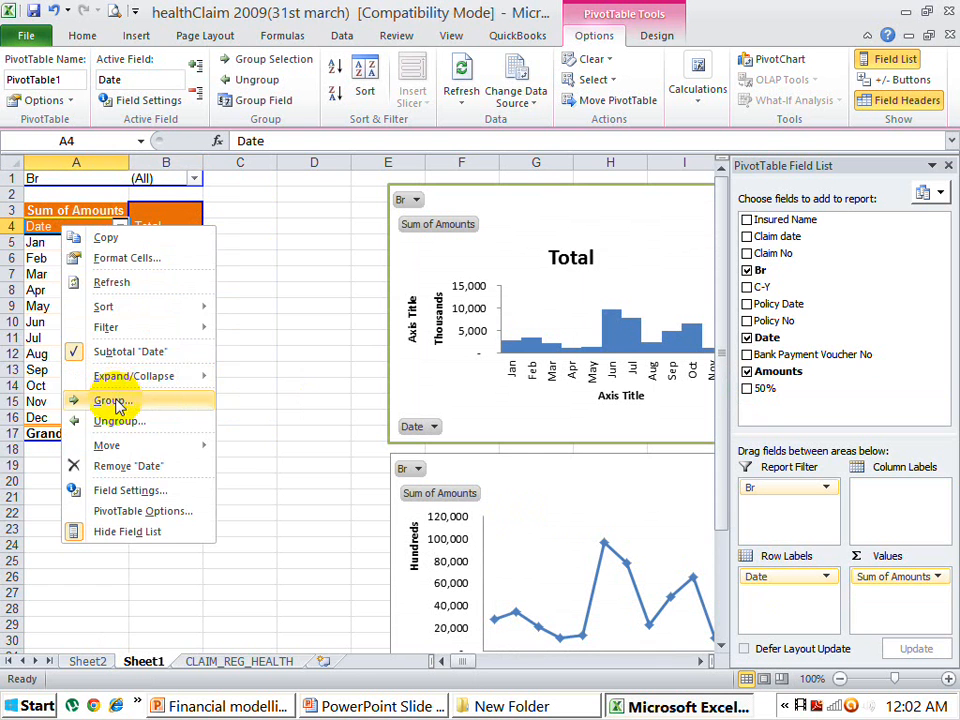
{"action": "left_click", "coordinate": [117, 399]}
{"action": "left_click", "coordinate": [59, 431]}
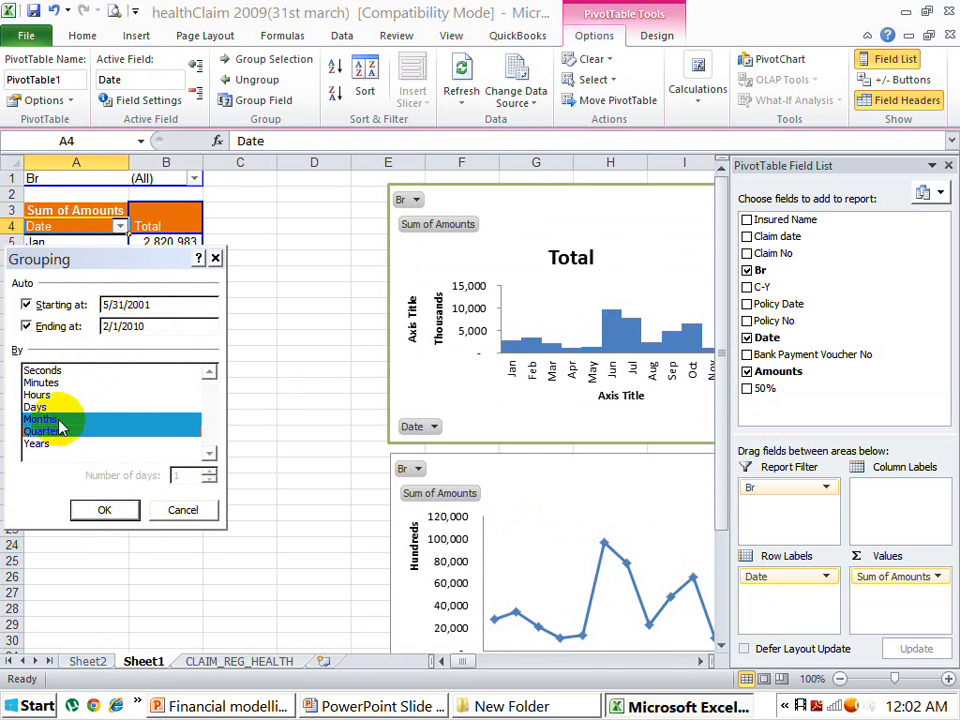
{"action": "left_click", "coordinate": [104, 510]}
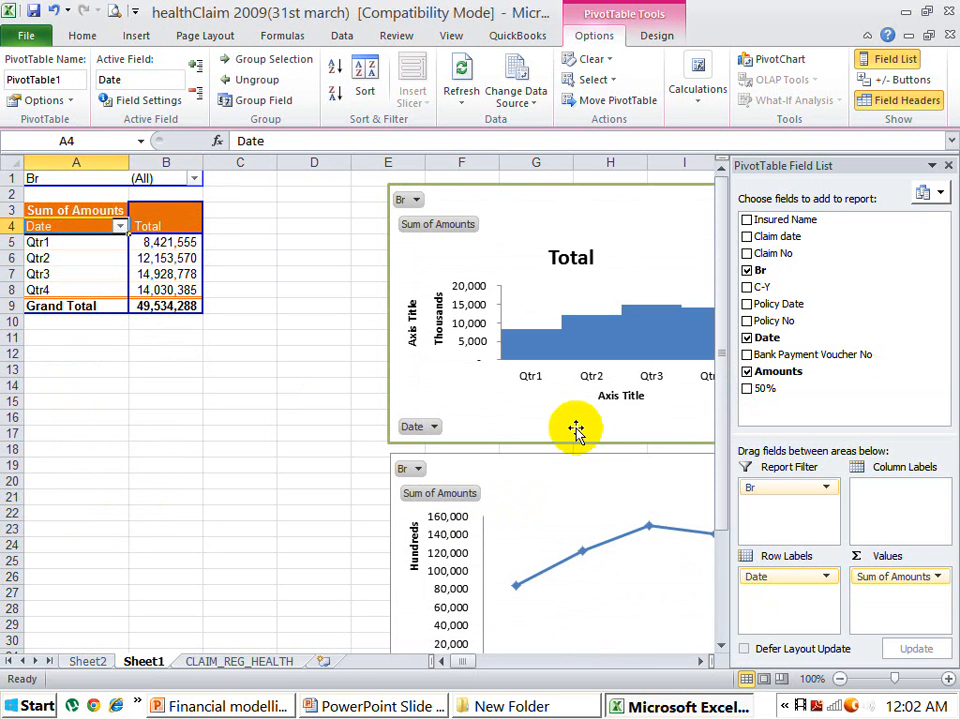
Step: Add the 50% field to the values, make Date a column label and Br the row label, and close the field list
{"action": "left_click", "coordinate": [746, 388]}
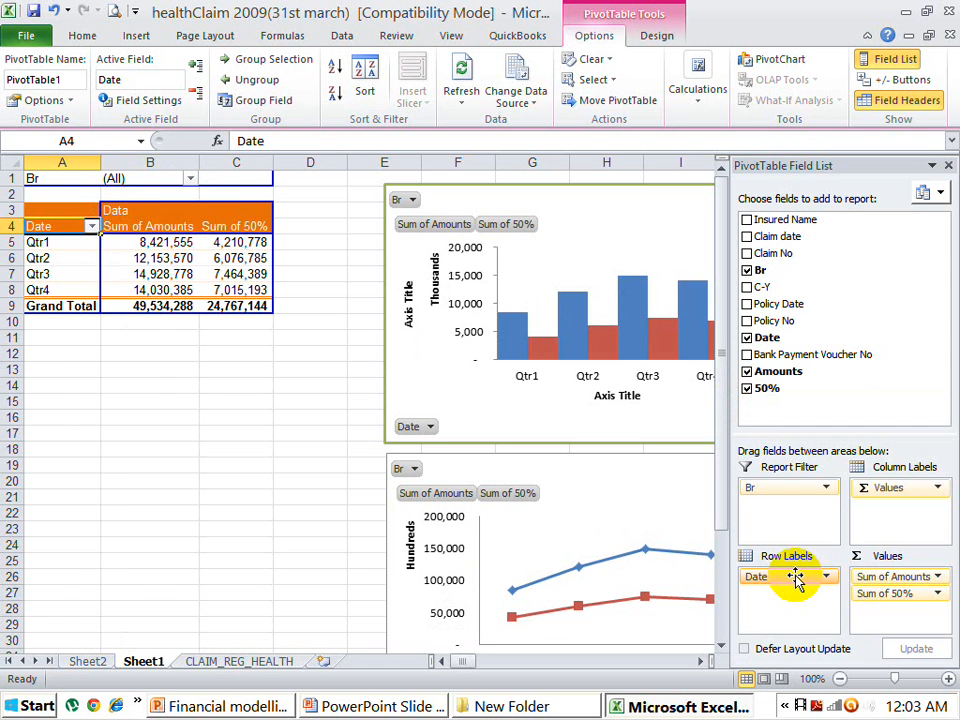
{"action": "left_click_drag", "start_coordinate": [795, 578], "coordinate": [885, 493]}
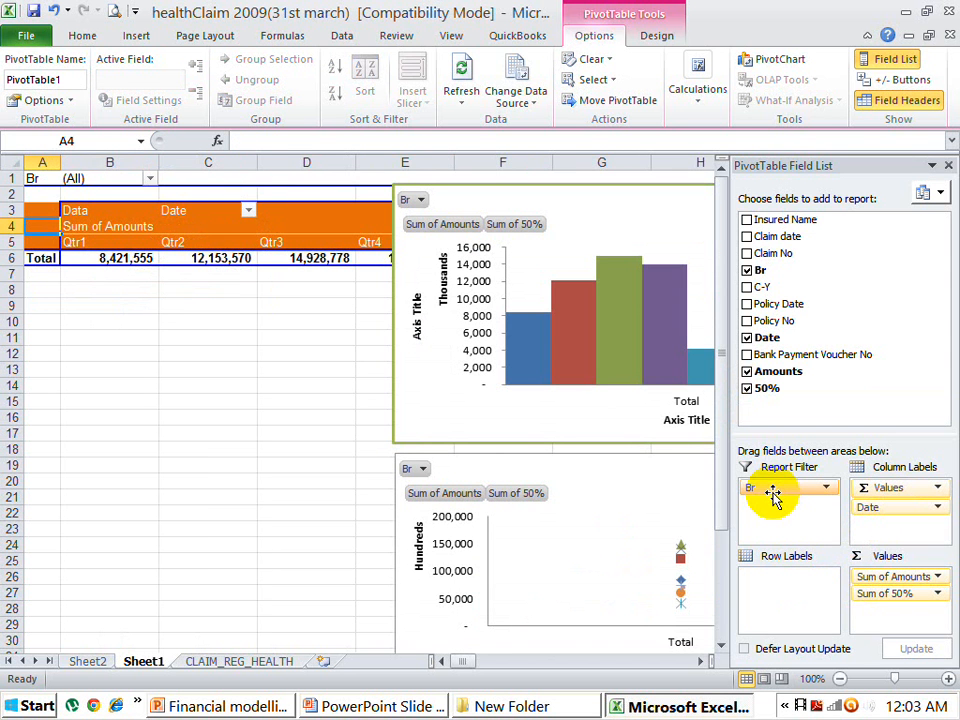
{"action": "left_click_drag", "start_coordinate": [773, 497], "coordinate": [760, 580]}
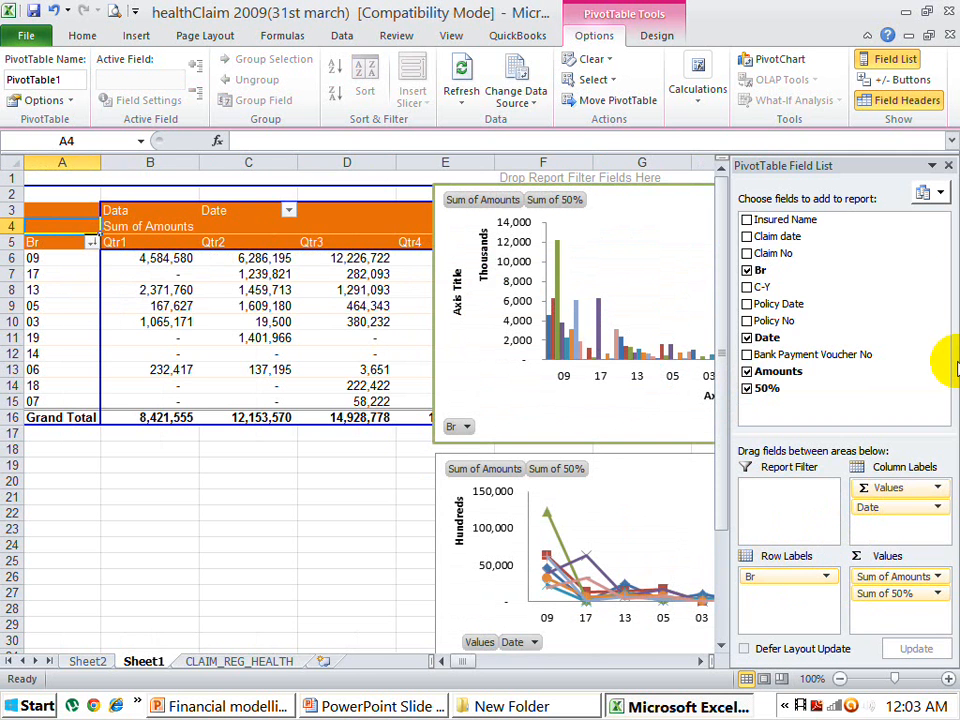
{"action": "left_click", "coordinate": [948, 165]}
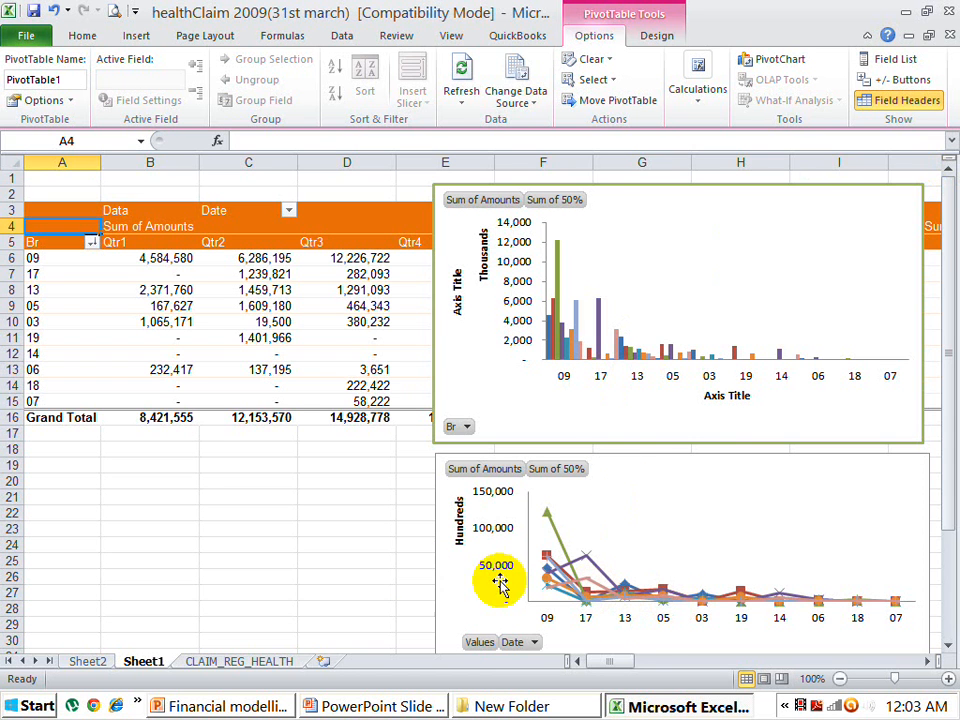
Step: Sort the pivot table's Date field from newest to oldest
{"action": "left_click", "coordinate": [91, 243]}
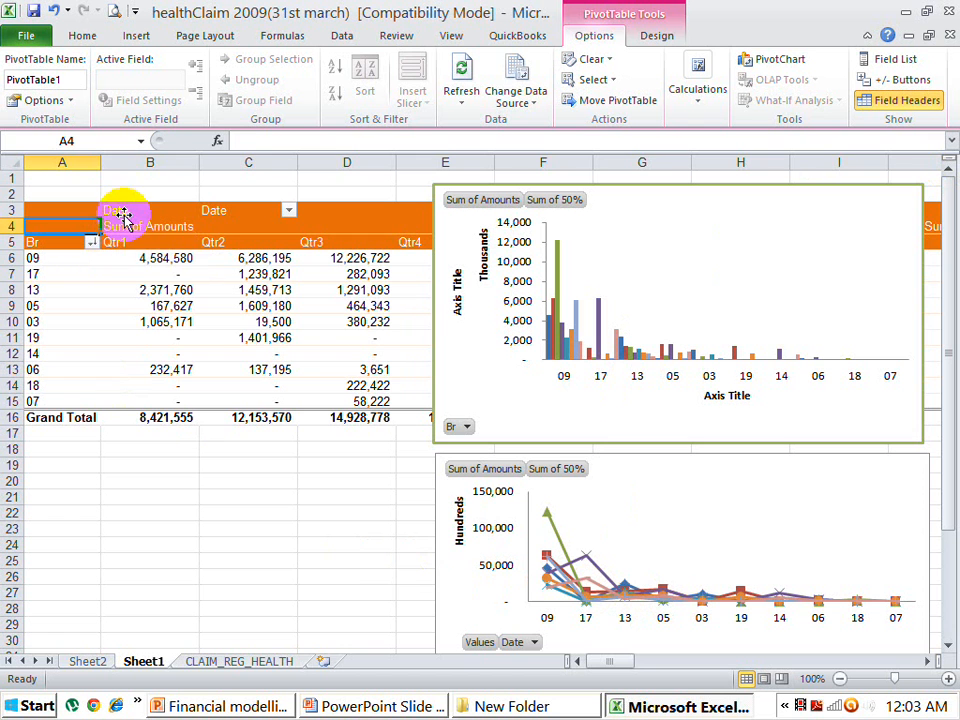
{"action": "left_click", "coordinate": [125, 225]}
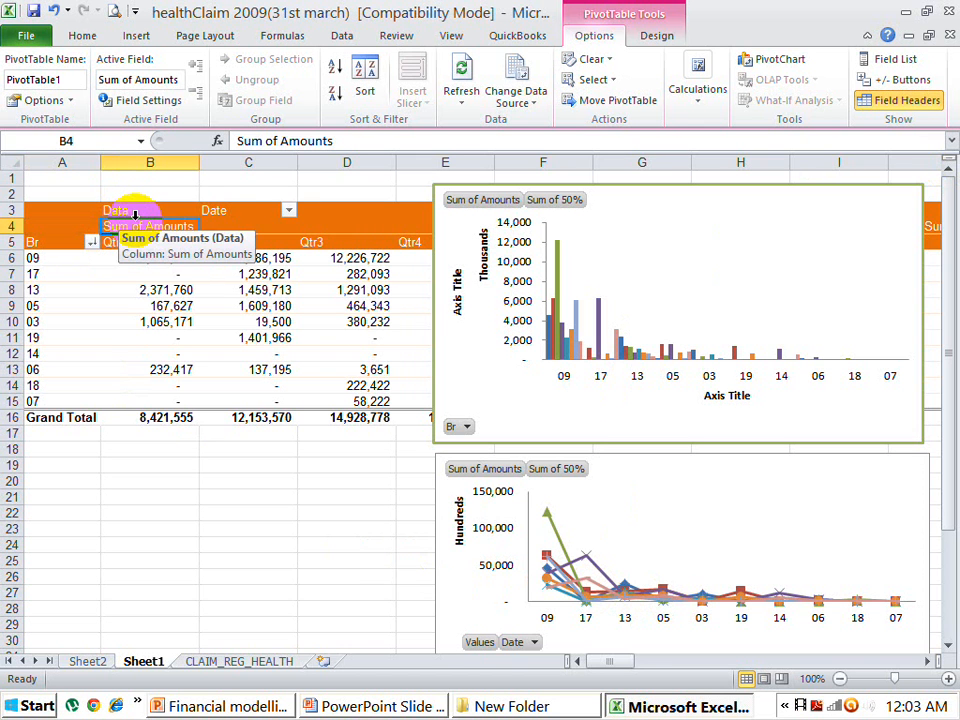
{"action": "left_click", "coordinate": [215, 211]}
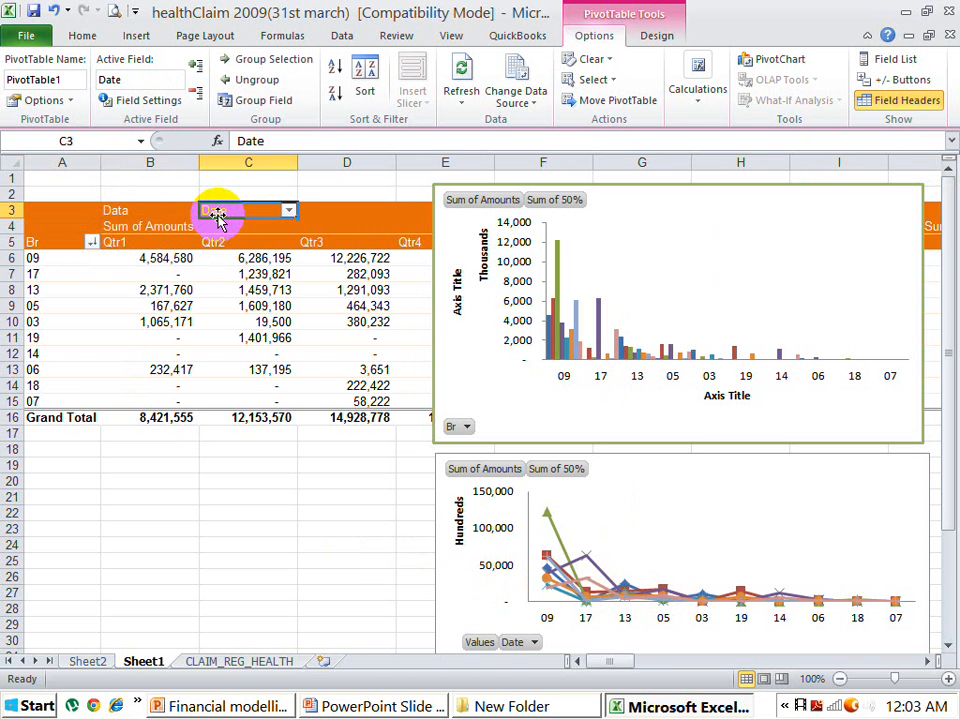
{"action": "right_click", "coordinate": [218, 218]}
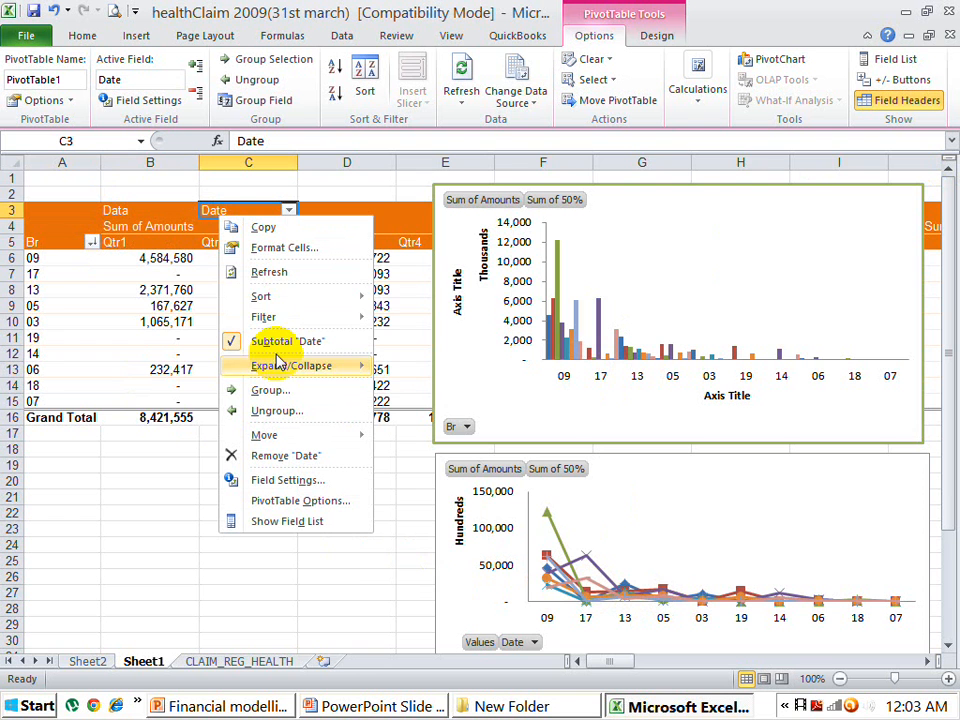
{"action": "mouse_move", "coordinate": [278, 298]}
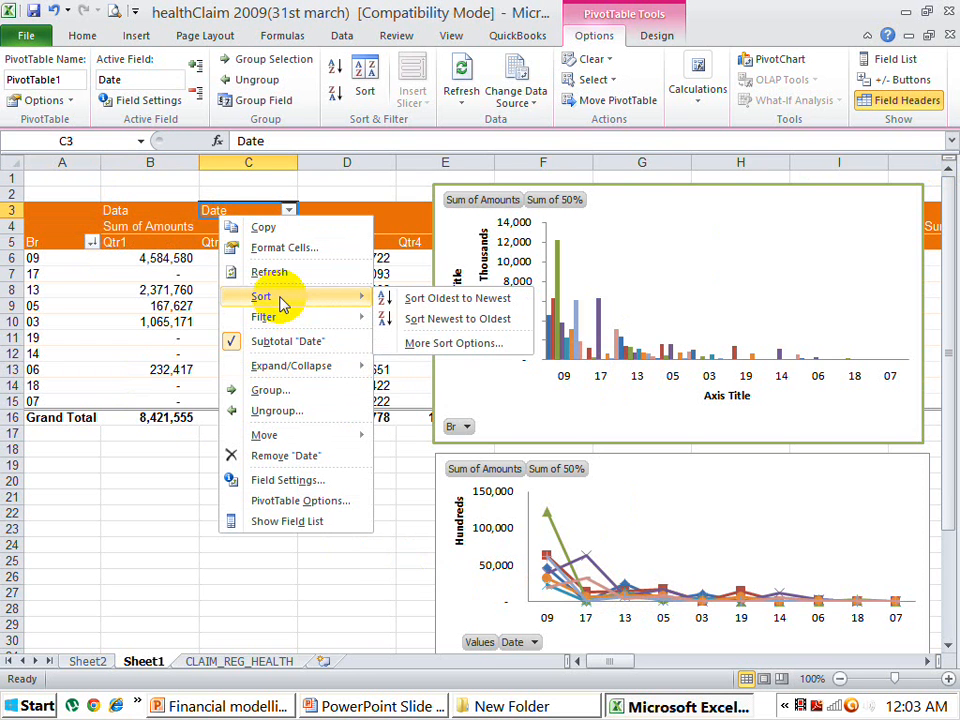
{"action": "left_click", "coordinate": [393, 319]}
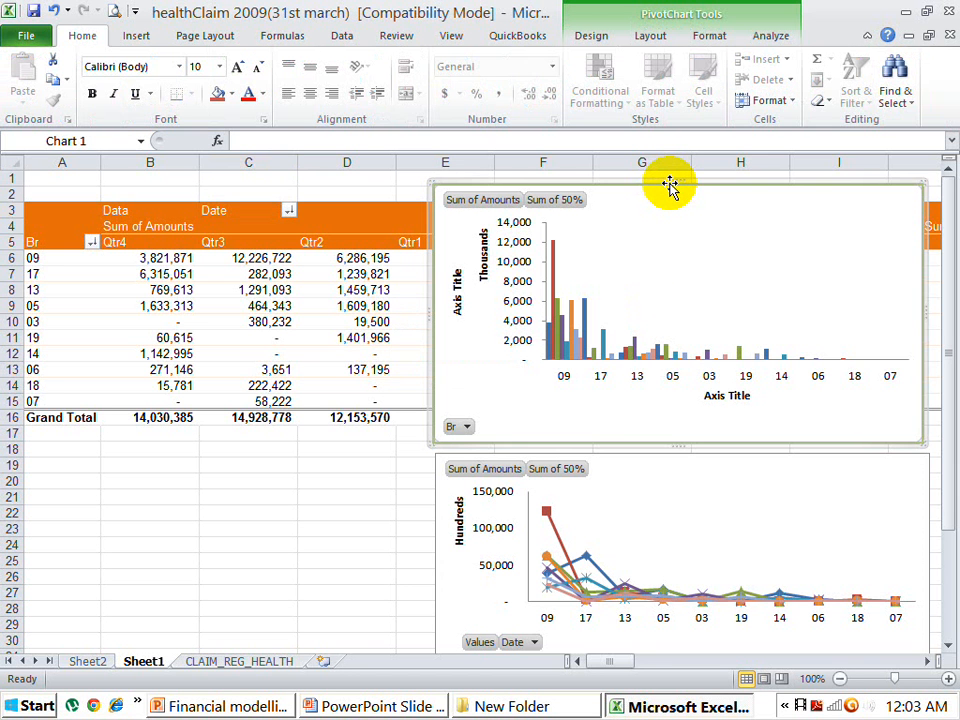
Step: Move the column chart below the pivot table and remove Sum of 50% from the pivot table's values
{"action": "left_click_drag", "start_coordinate": [670, 186], "coordinate": [463, 517]}
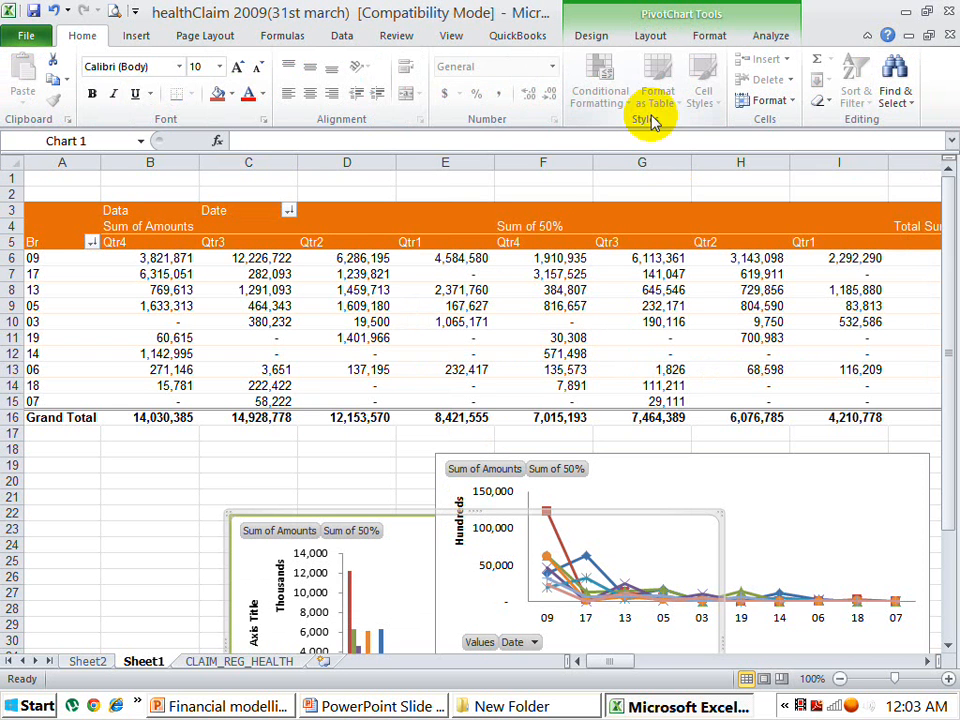
{"action": "left_click", "coordinate": [144, 225]}
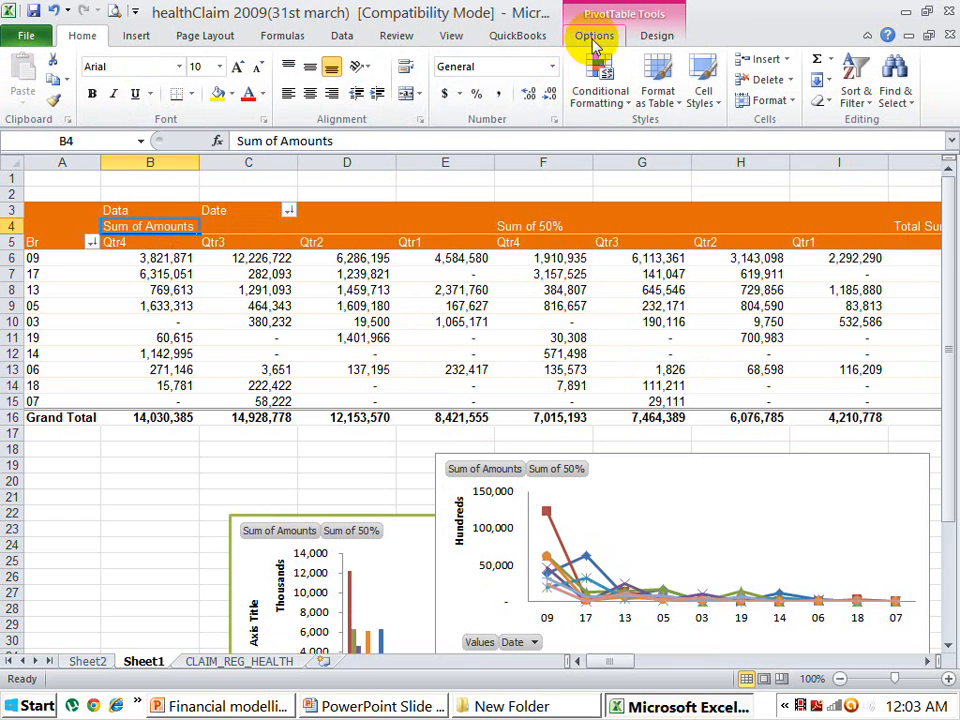
{"action": "left_click", "coordinate": [592, 36]}
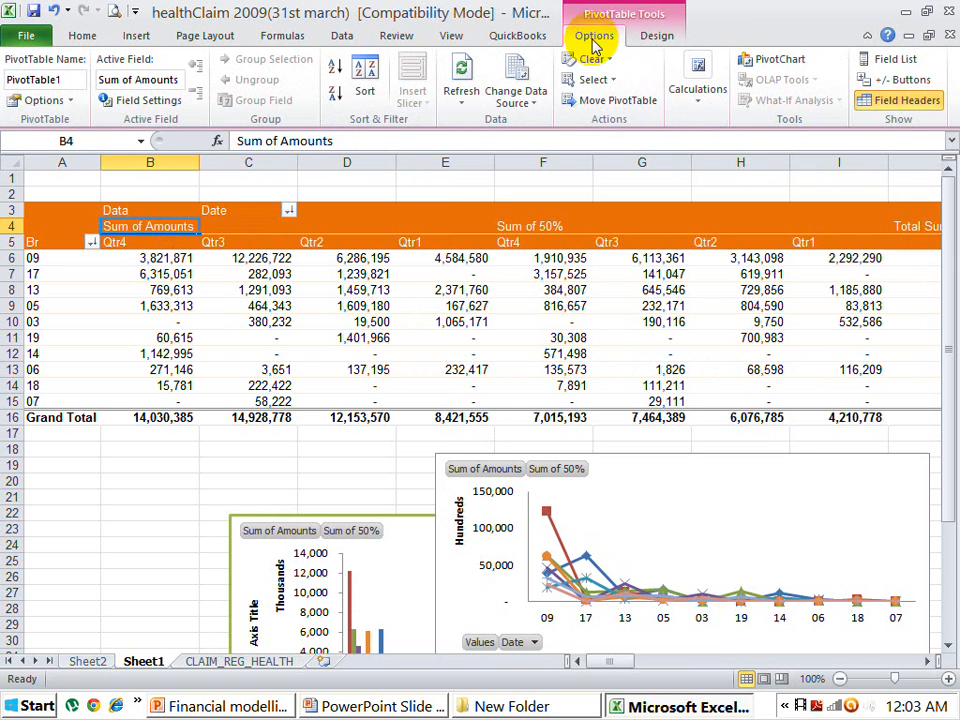
{"action": "left_click", "coordinate": [893, 62]}
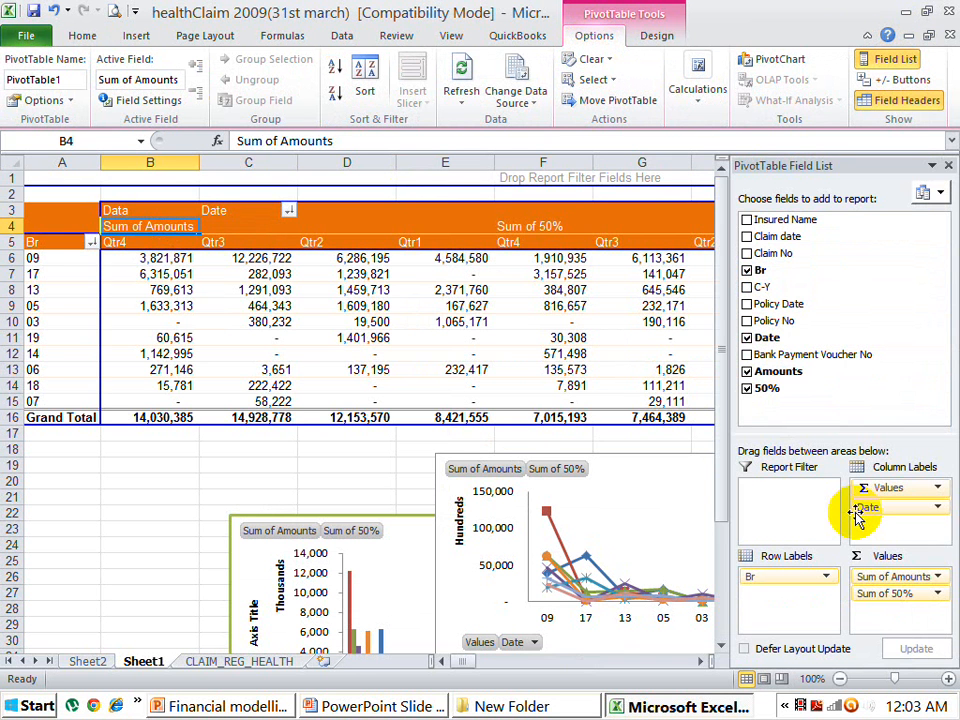
{"action": "left_click_drag", "start_coordinate": [878, 598], "coordinate": [817, 378]}
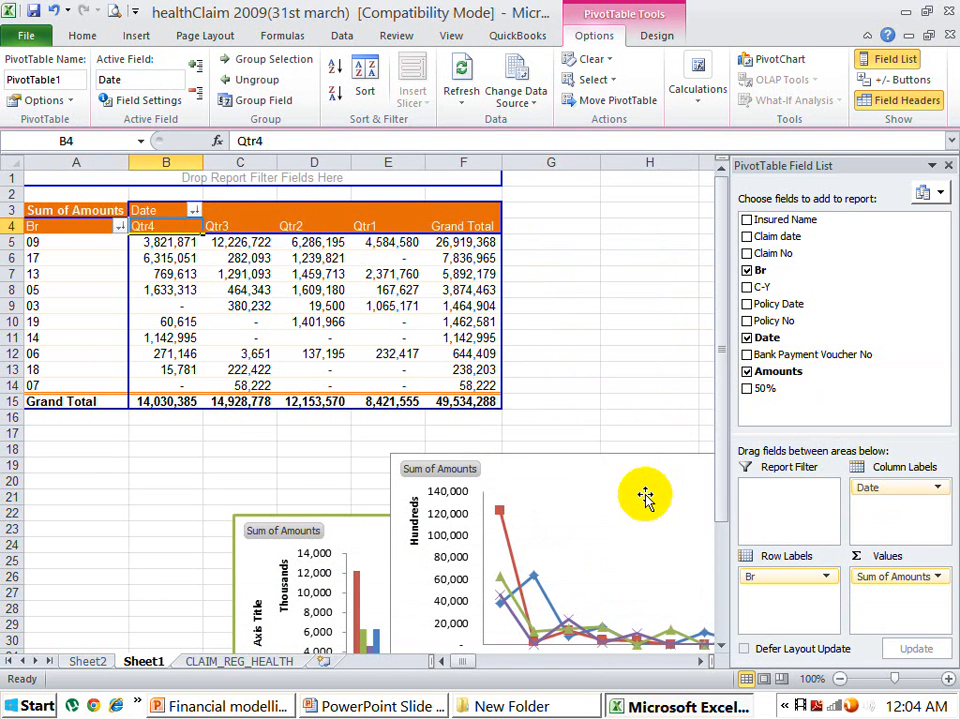
Step: Move the line chart up, try Date on the axis with Br as legend and report filter, and restore the Br axis and Date legend
{"action": "left_click", "coordinate": [589, 452]}
{"action": "left_click_drag", "start_coordinate": [539, 361], "coordinate": [535, 357]}
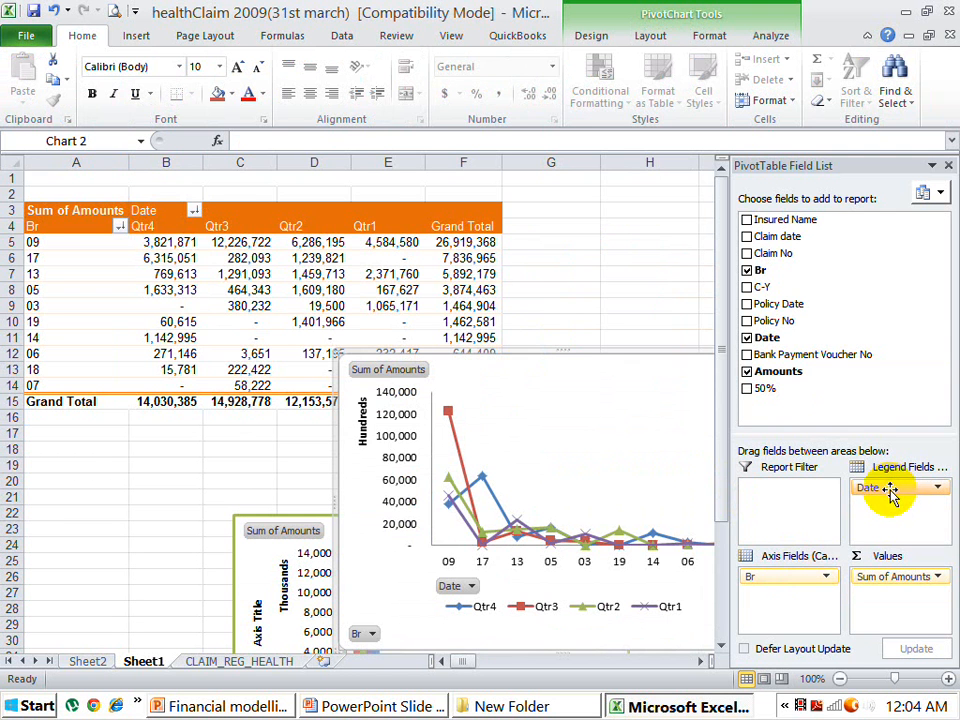
{"action": "mouse_move", "coordinate": [804, 585]}
{"action": "left_mouse_down"}
{"action": "mouse_move", "coordinate": [884, 505]}
{"action": "mouse_move", "coordinate": [868, 487]}
{"action": "mouse_move", "coordinate": [880, 508]}
{"action": "mouse_move", "coordinate": [821, 549]}
{"action": "mouse_move", "coordinate": [804, 579]}
{"action": "mouse_move", "coordinate": [881, 507]}
{"action": "mouse_move", "coordinate": [797, 589]}
{"action": "mouse_move", "coordinate": [790, 583]}
{"action": "left_mouse_up"}
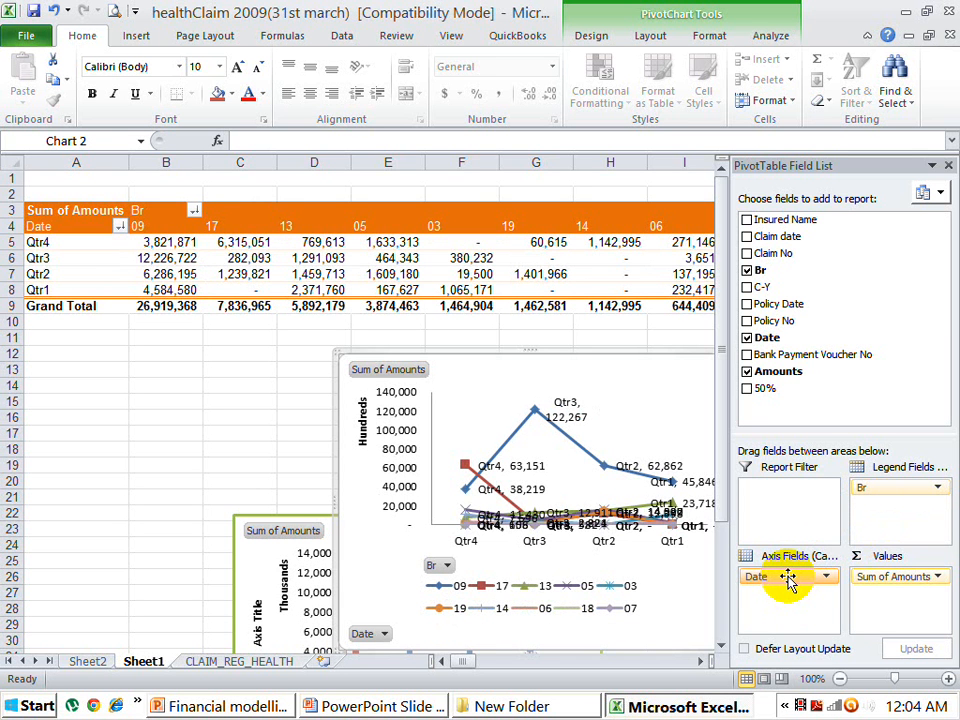
{"action": "left_click_drag", "start_coordinate": [930, 489], "coordinate": [821, 489]}
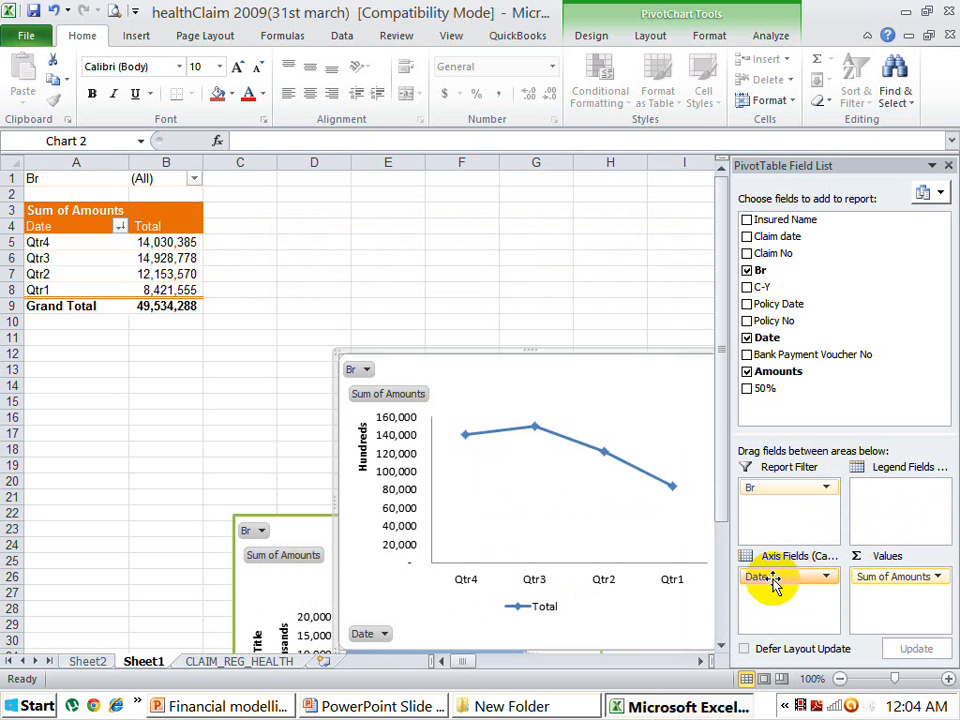
{"action": "left_click_drag", "start_coordinate": [775, 583], "coordinate": [885, 487]}
{"action": "left_click_drag", "start_coordinate": [825, 490], "coordinate": [790, 587]}
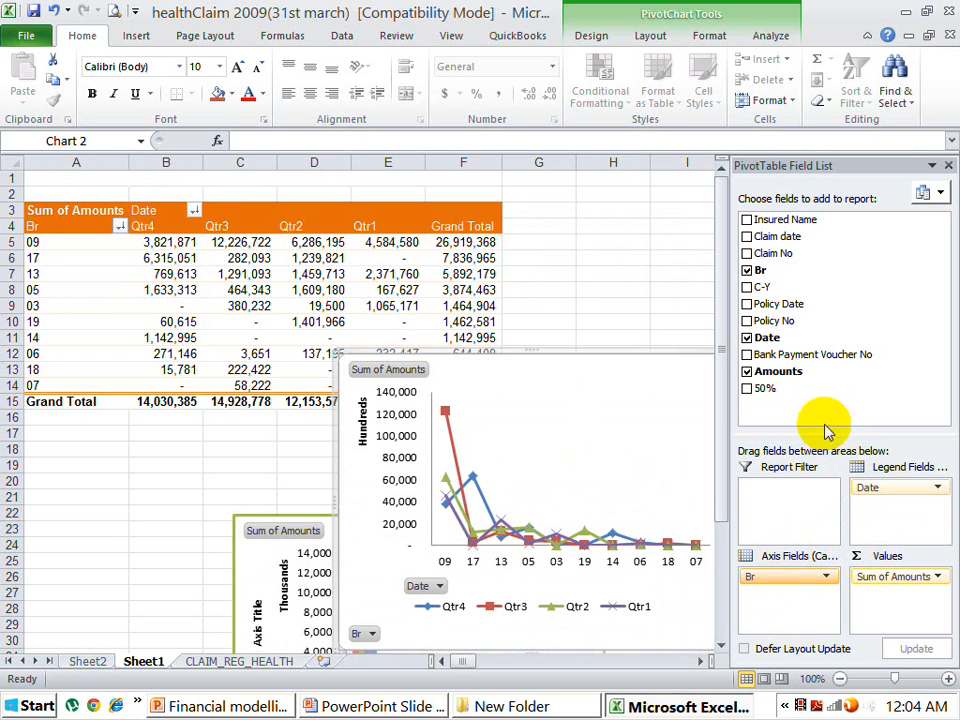
Step: Close the field list and filter the pivot table's Date field to show only Qtr4 and Qtr2
{"action": "left_click", "coordinate": [947, 167]}
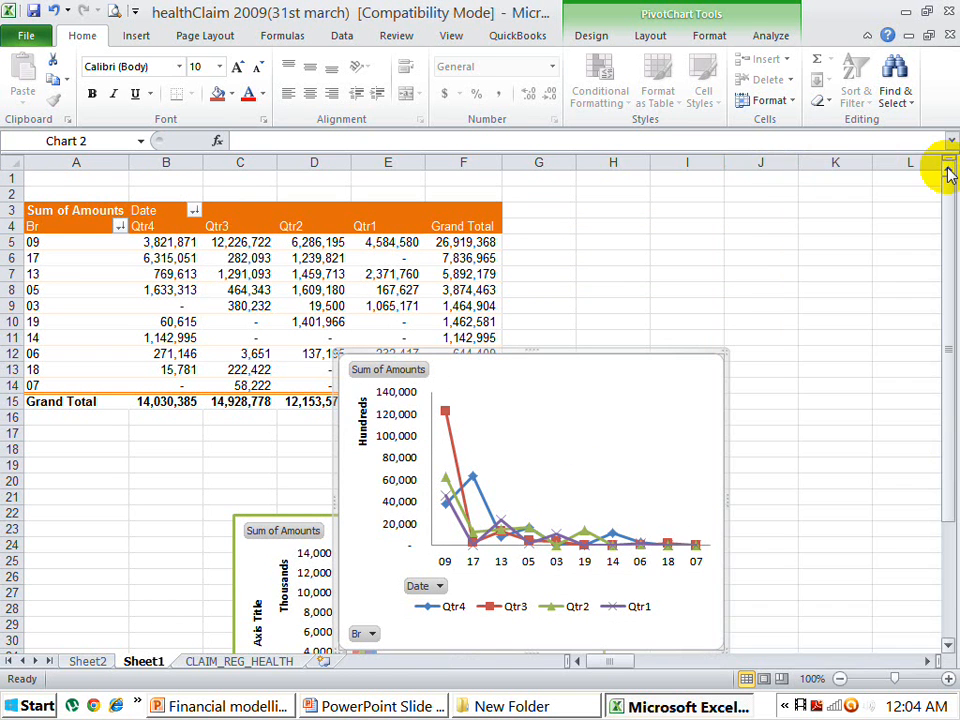
{"action": "left_click", "coordinate": [195, 211]}
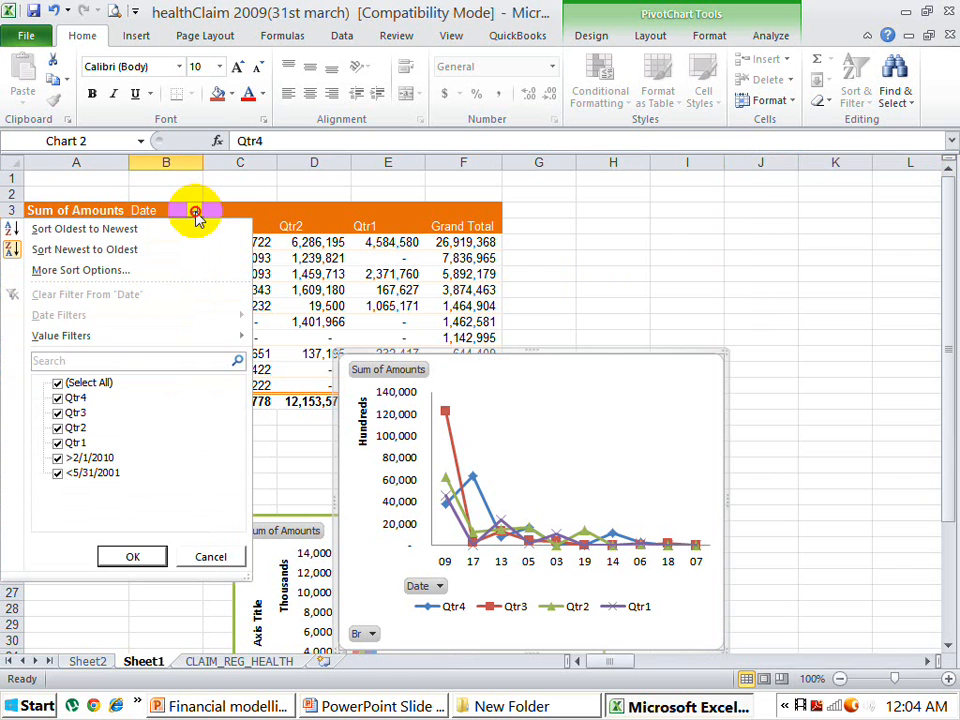
{"action": "left_click", "coordinate": [57, 383]}
{"action": "left_click", "coordinate": [57, 398]}
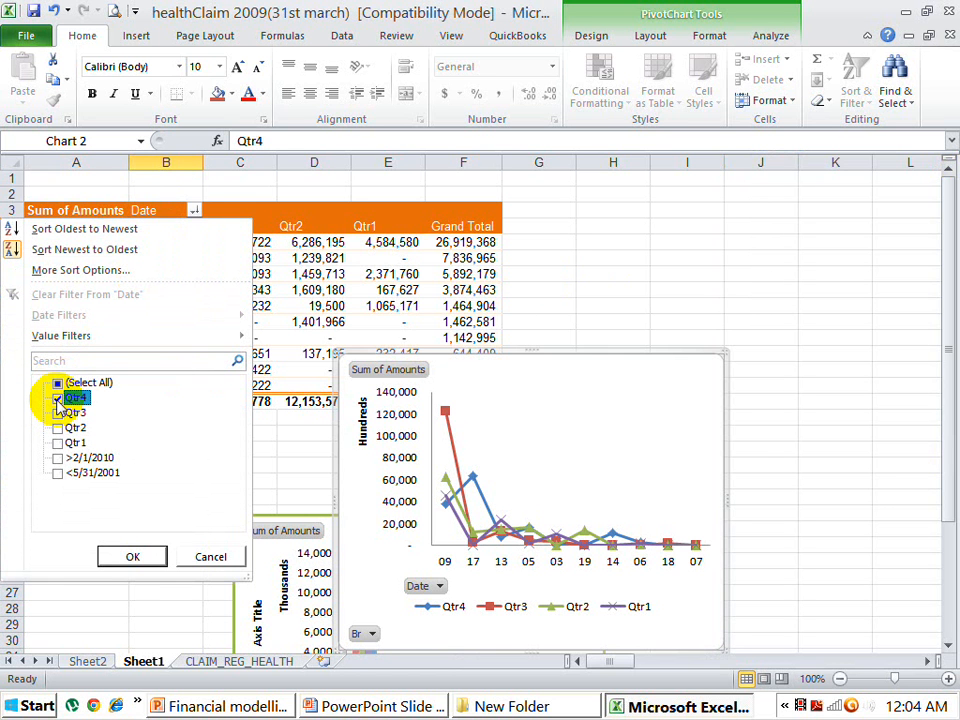
{"action": "left_click", "coordinate": [57, 427]}
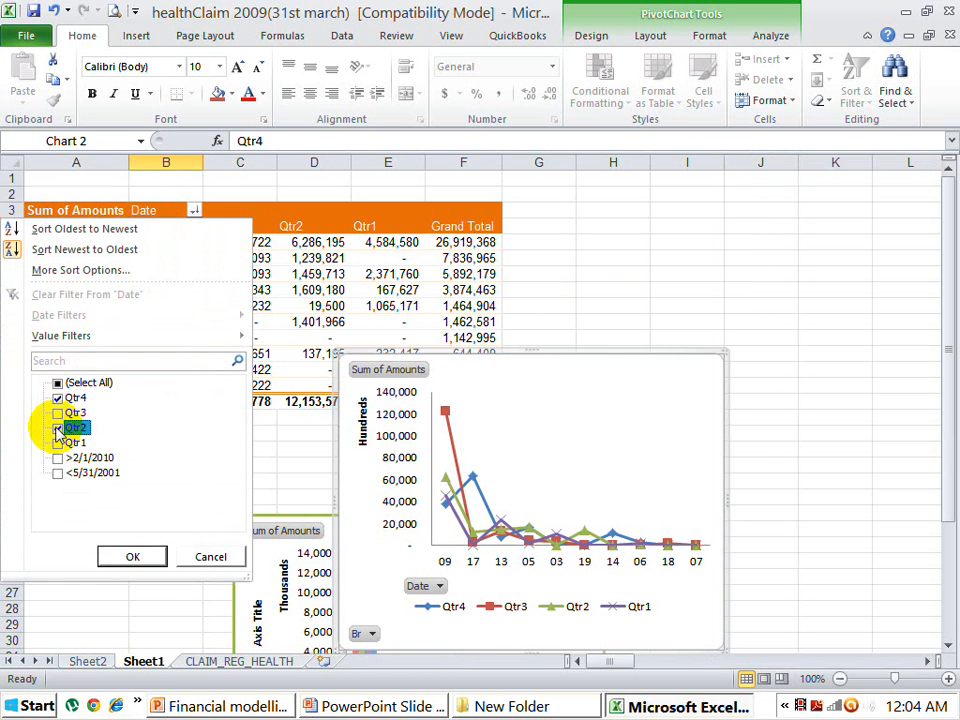
{"action": "left_click", "coordinate": [132, 556]}
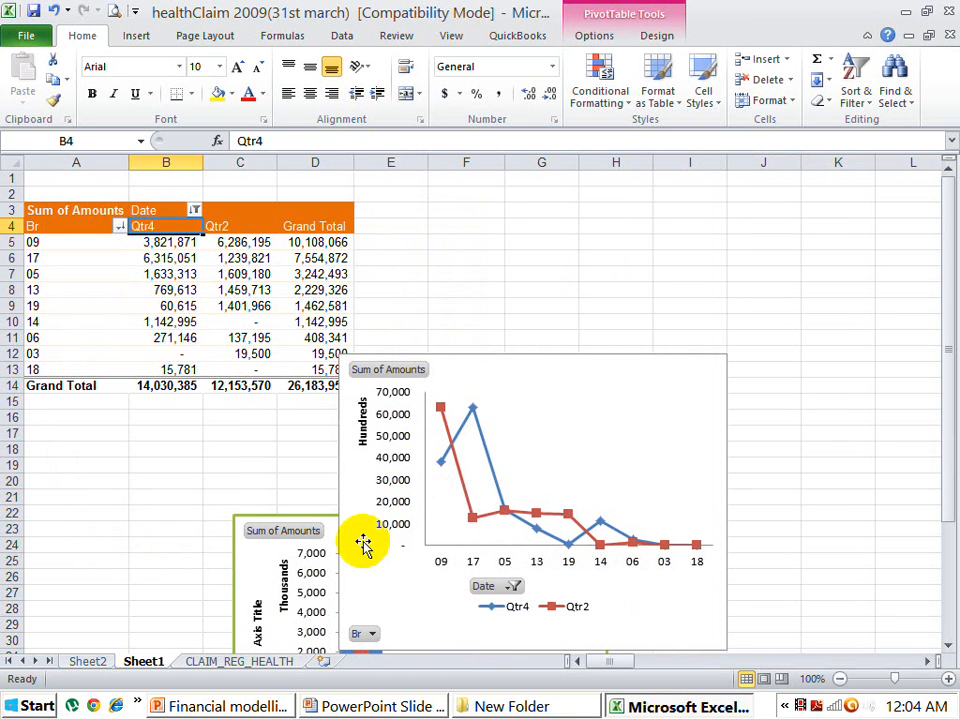
Step: Place the line chart to the right of the pivot table and the column chart directly below the table
{"action": "left_click", "coordinate": [549, 364]}
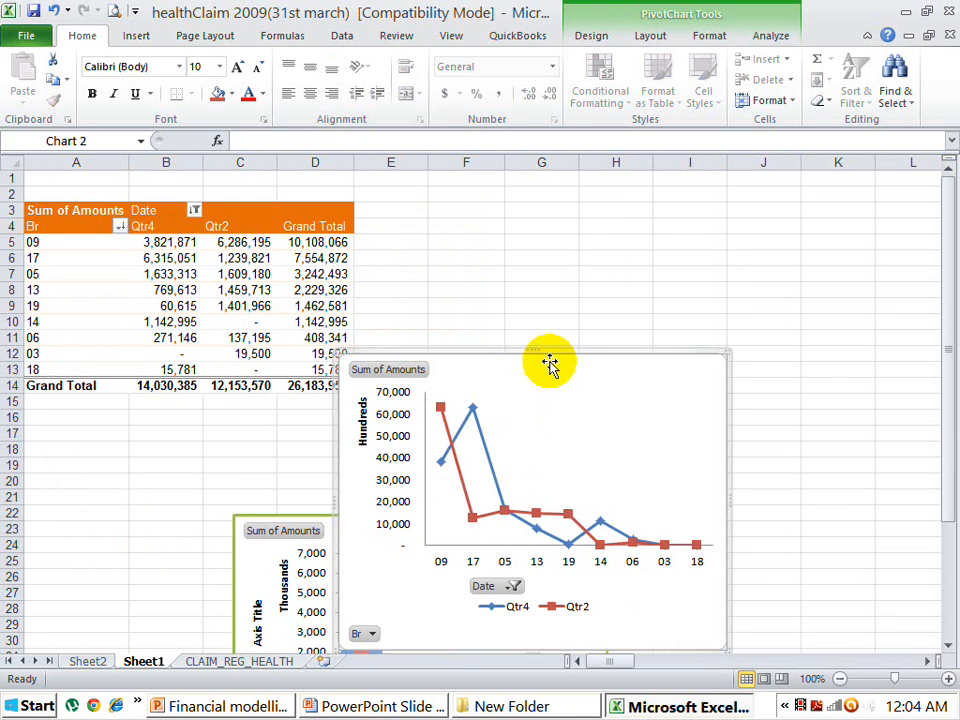
{"action": "left_click_drag", "start_coordinate": [590, 249], "coordinate": [587, 224]}
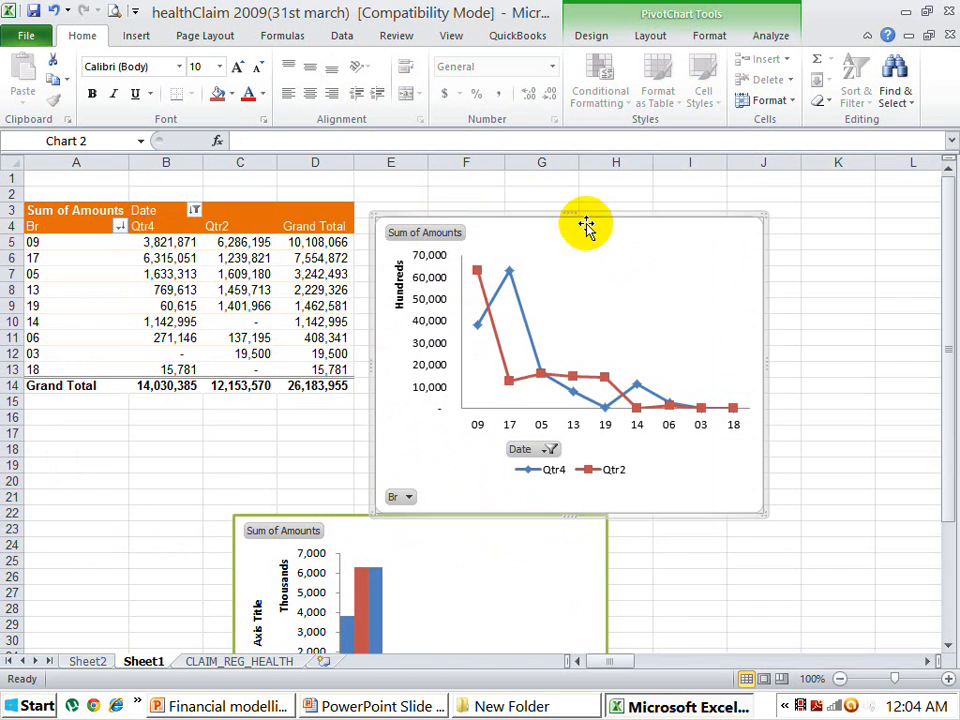
{"action": "left_click", "coordinate": [338, 519]}
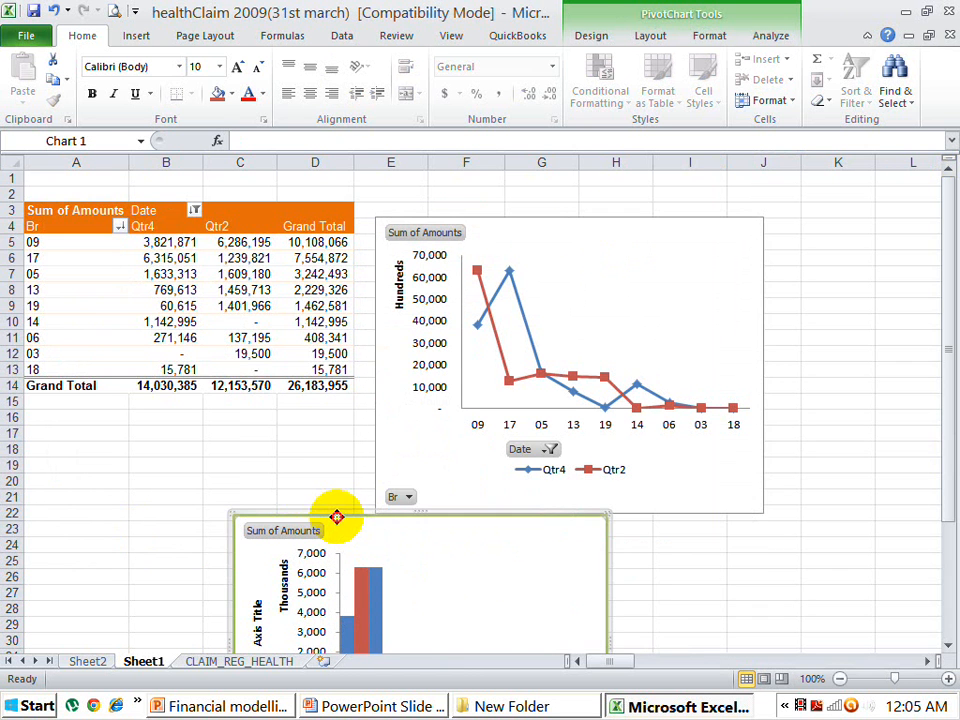
{"action": "left_click_drag", "start_coordinate": [292, 486], "coordinate": [209, 422]}
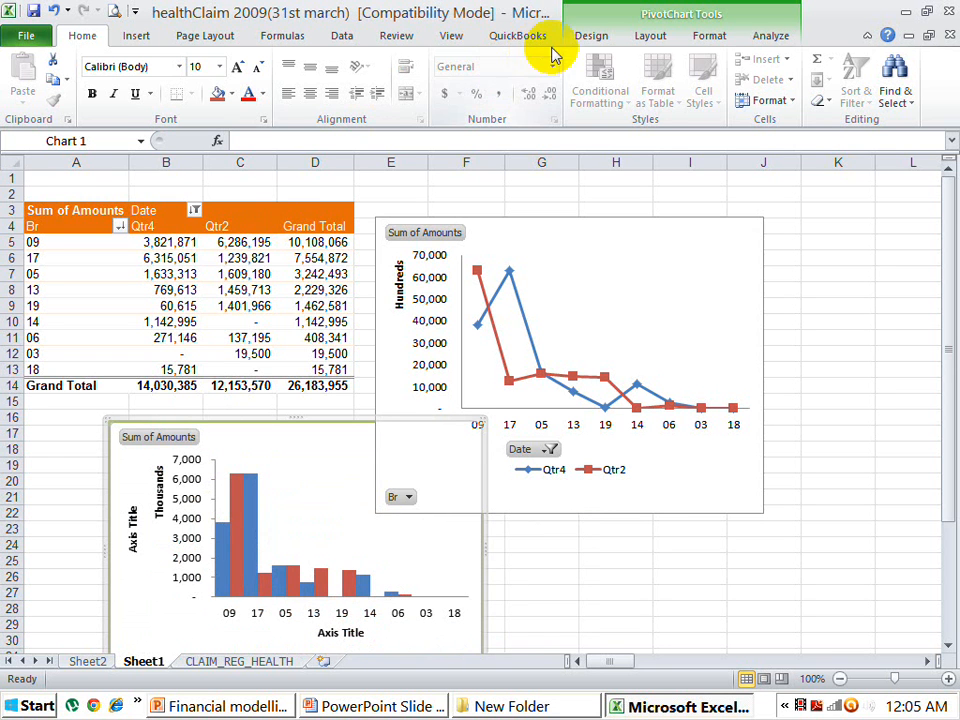
Step: Try two titled layouts on the column chart, settling on the one with chart title, both axis titles and a legend on the right
{"action": "left_click", "coordinate": [600, 38]}
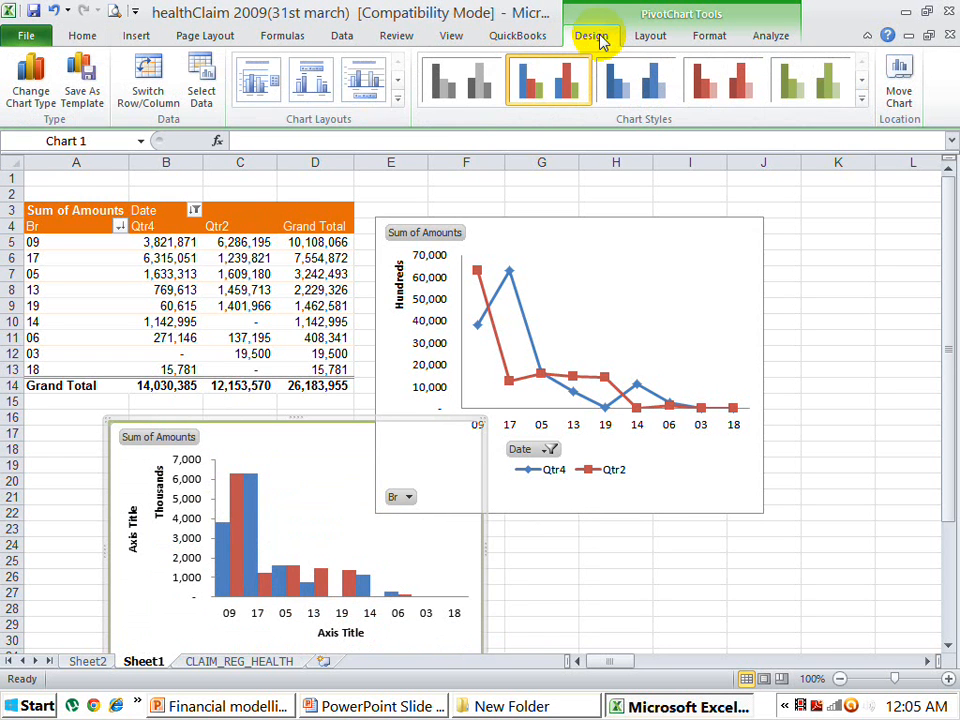
{"action": "left_click", "coordinate": [318, 85]}
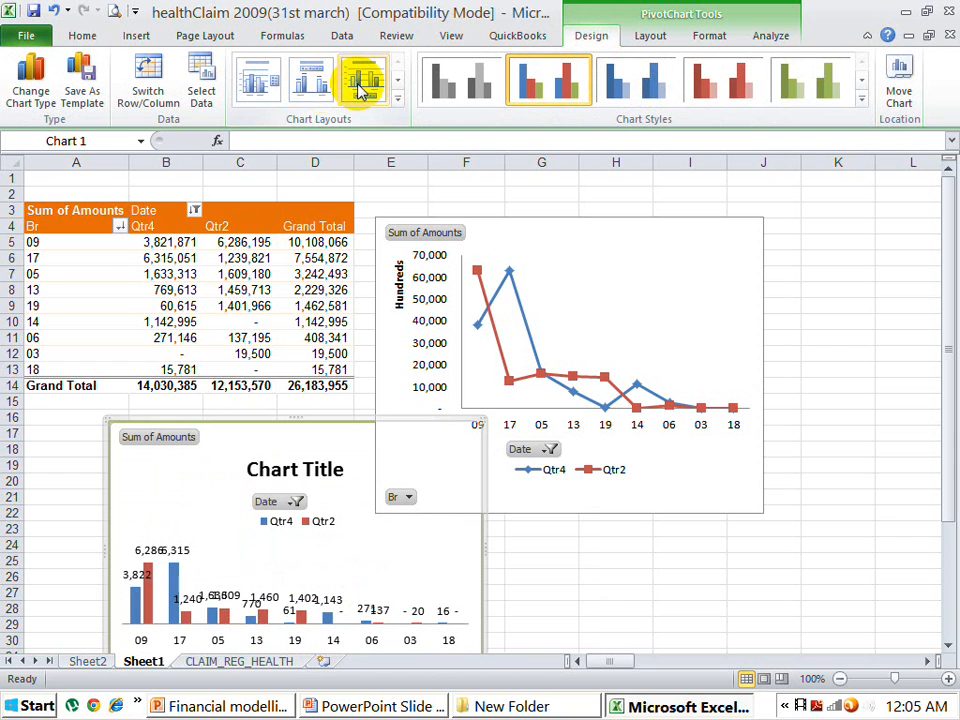
{"action": "left_click", "coordinate": [362, 85]}
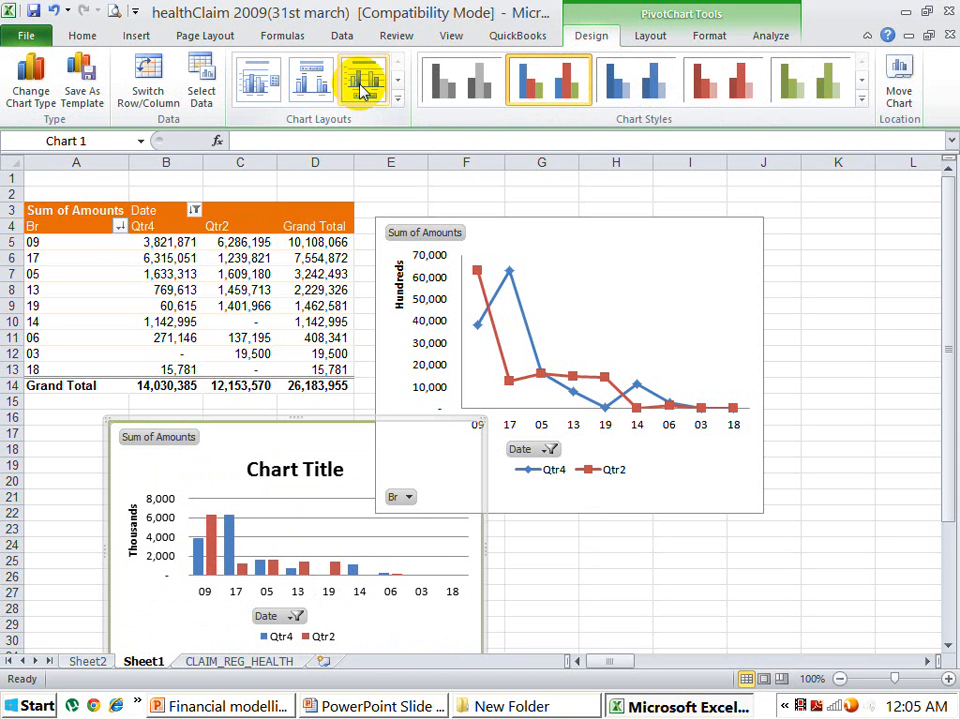
{"action": "left_click", "coordinate": [398, 101]}
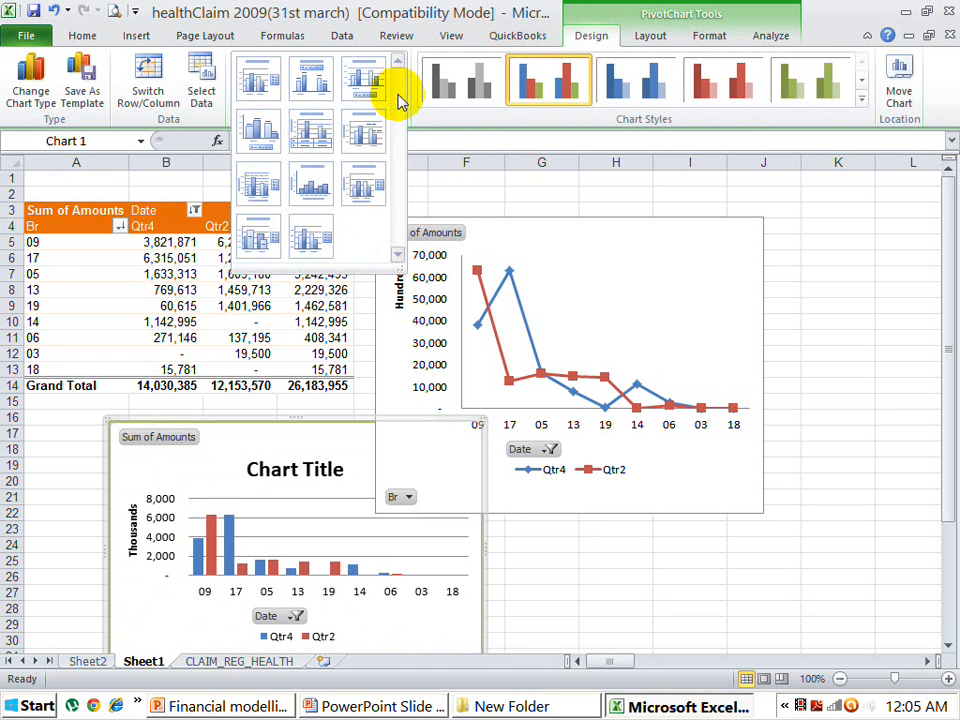
{"action": "left_click", "coordinate": [356, 185]}
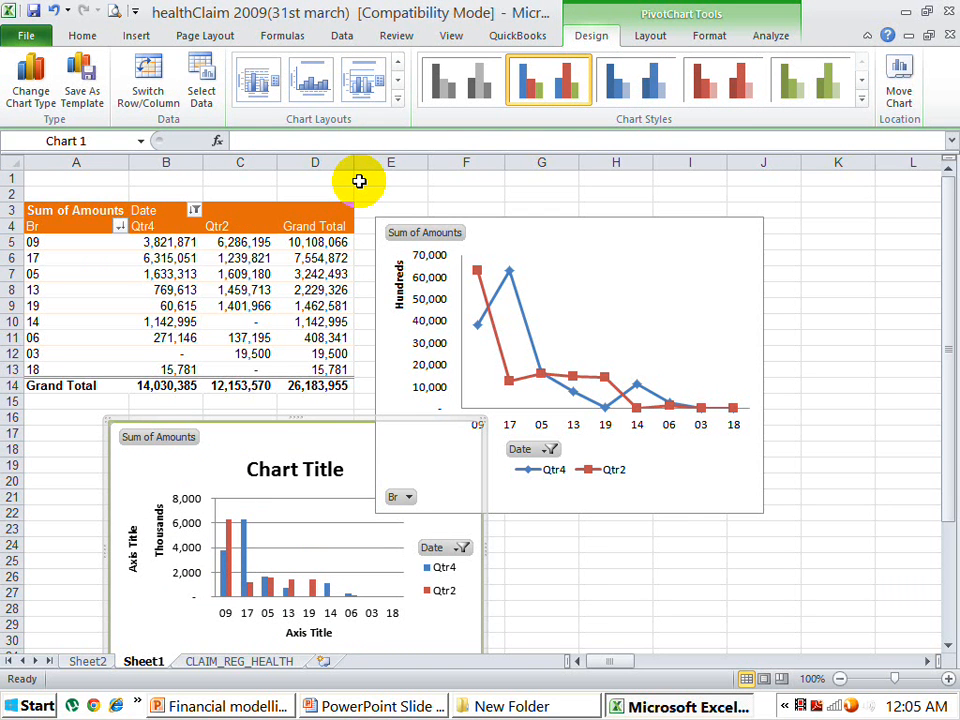
{"action": "left_click", "coordinate": [590, 578]}
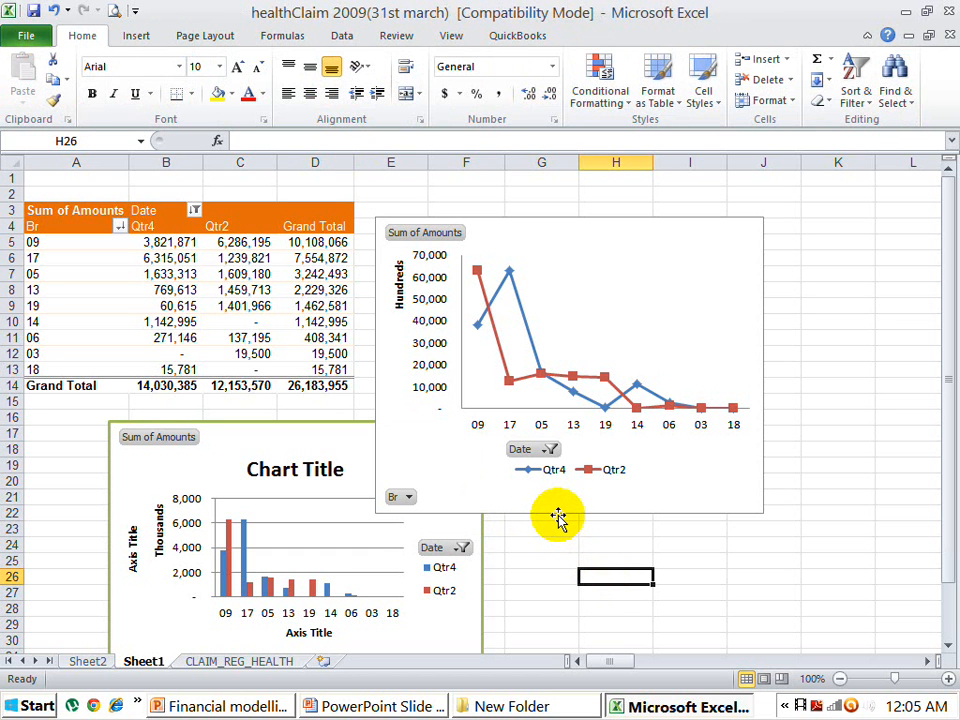
Step: Shrink the line chart and position it beside the pivot table, and move the column chart directly beneath it
{"action": "left_click_drag", "start_coordinate": [558, 517], "coordinate": [610, 425]}
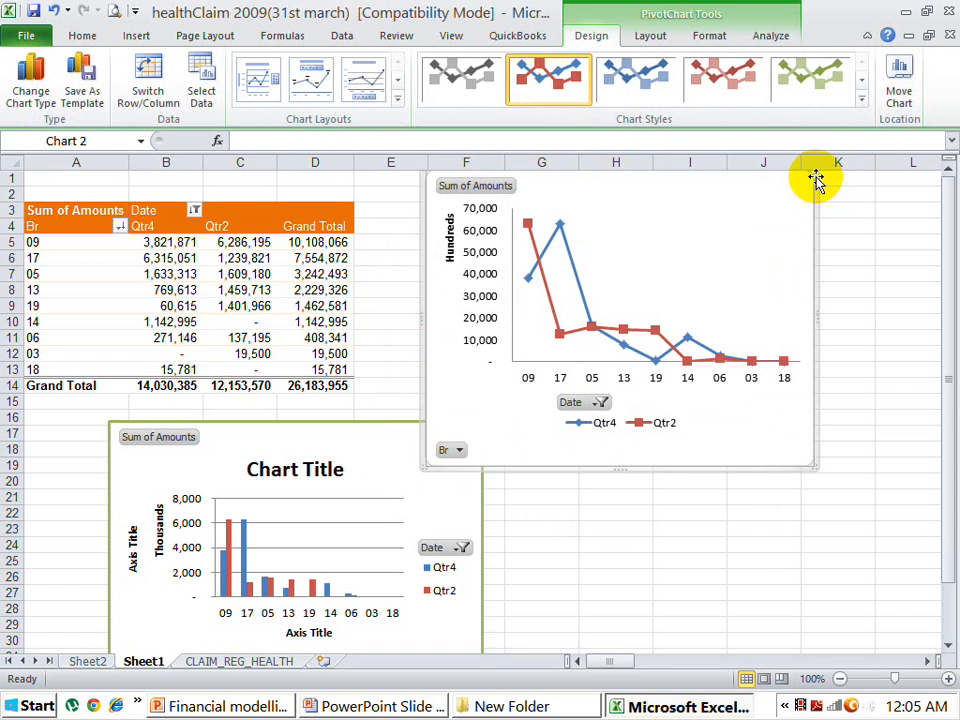
{"action": "left_click_drag", "start_coordinate": [817, 180], "coordinate": [807, 186]}
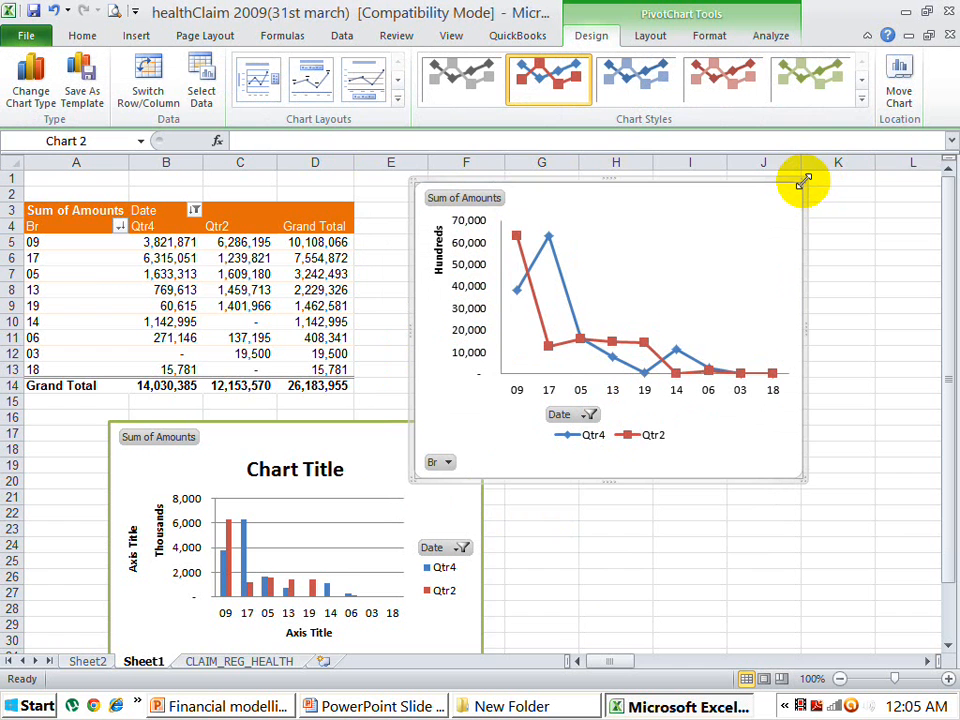
{"action": "left_click_drag", "start_coordinate": [805, 180], "coordinate": [768, 207]}
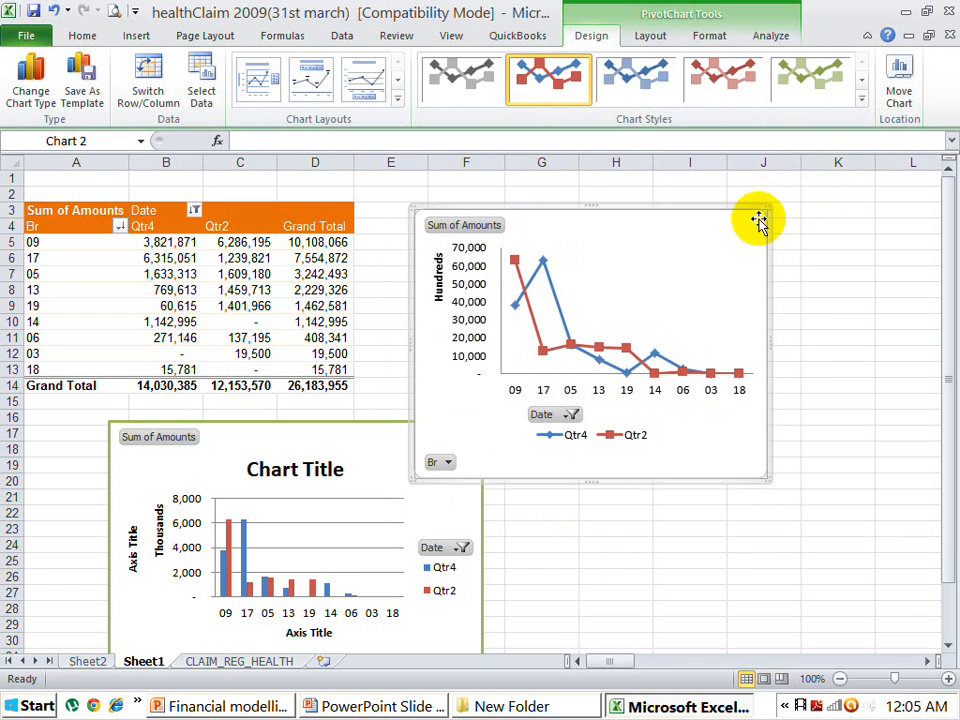
{"action": "left_click", "coordinate": [322, 430]}
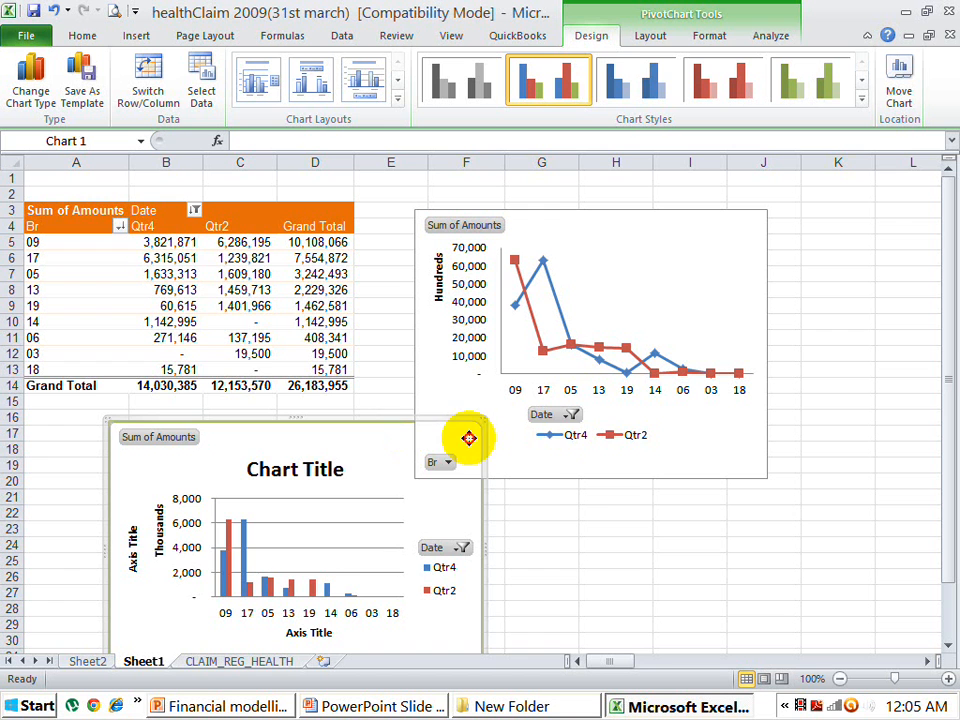
{"action": "left_click_drag", "start_coordinate": [635, 453], "coordinate": [636, 456]}
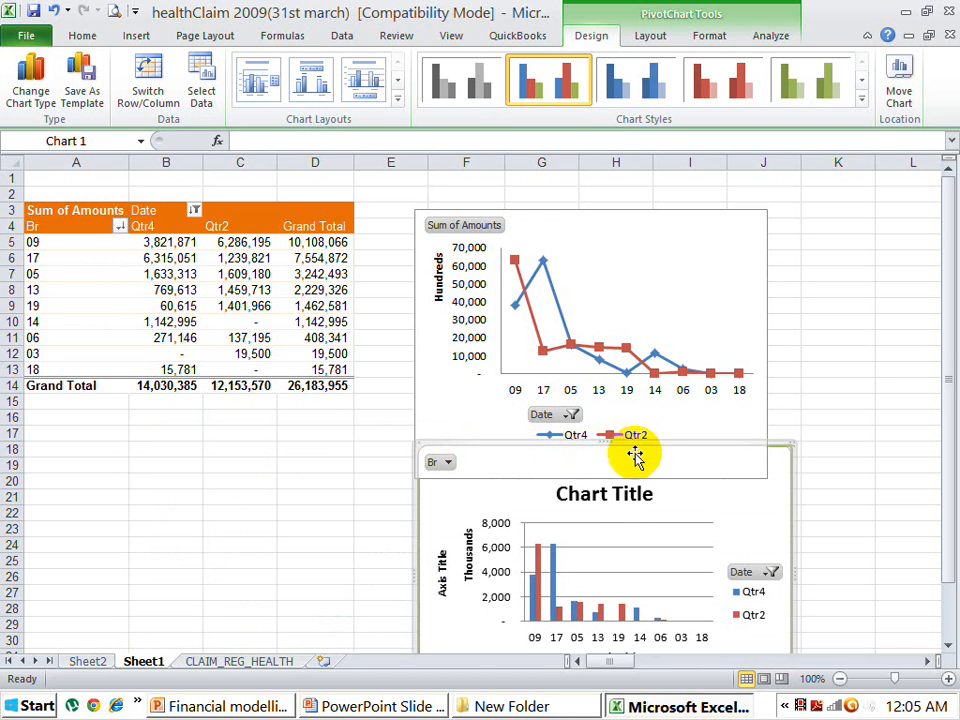
{"action": "left_click", "coordinate": [335, 475]}
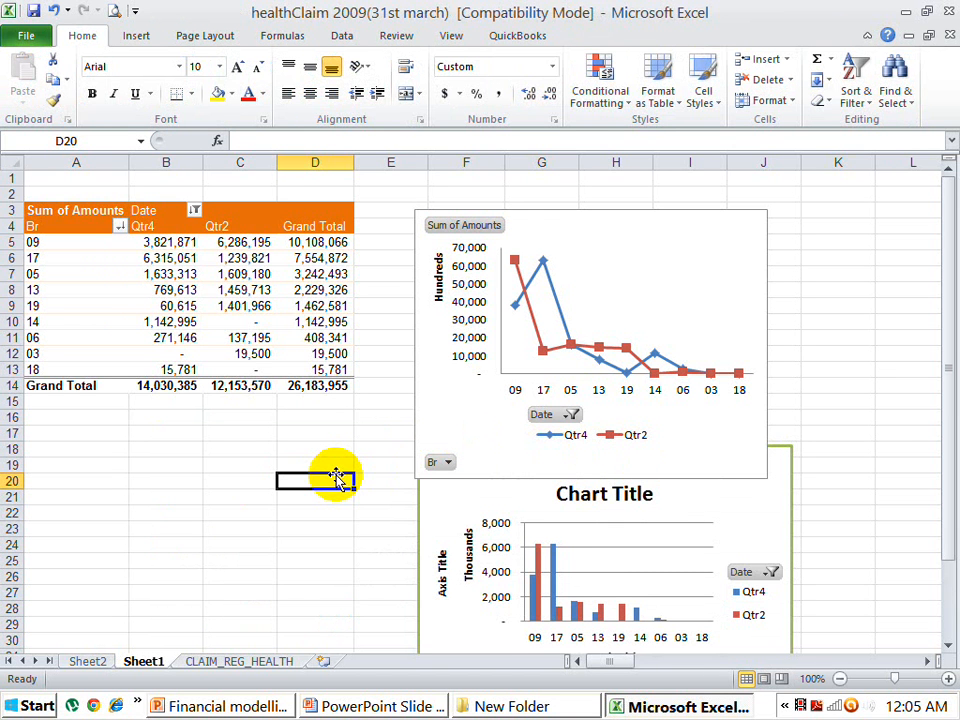
Step: Filter the pivot table's Br field to show only branches 09 and 17
{"action": "left_click", "coordinate": [120, 227]}
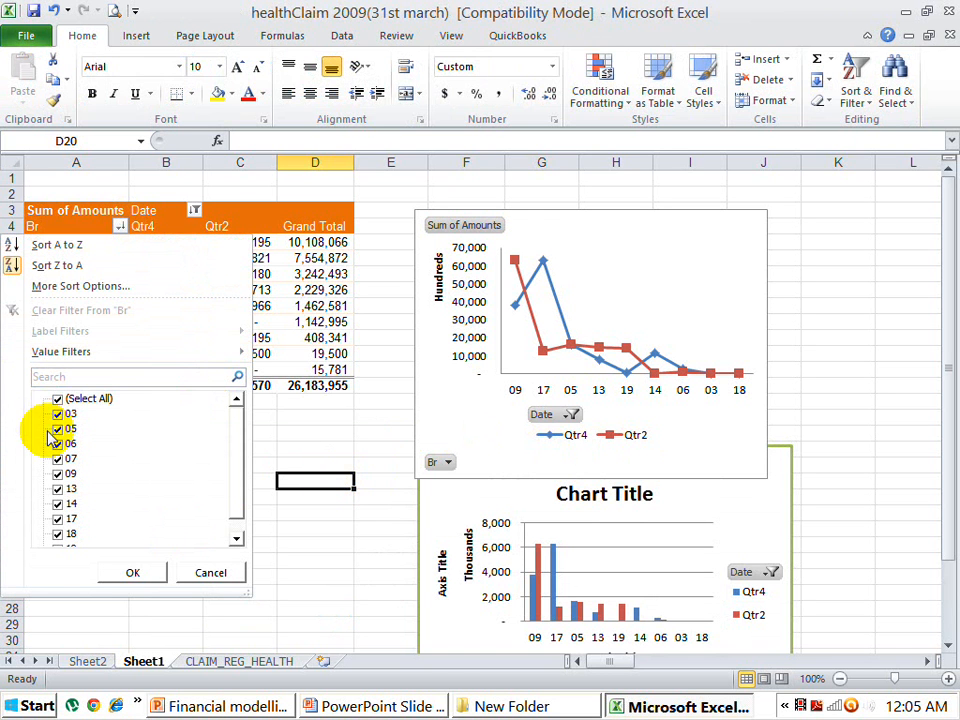
{"action": "left_click", "coordinate": [57, 398]}
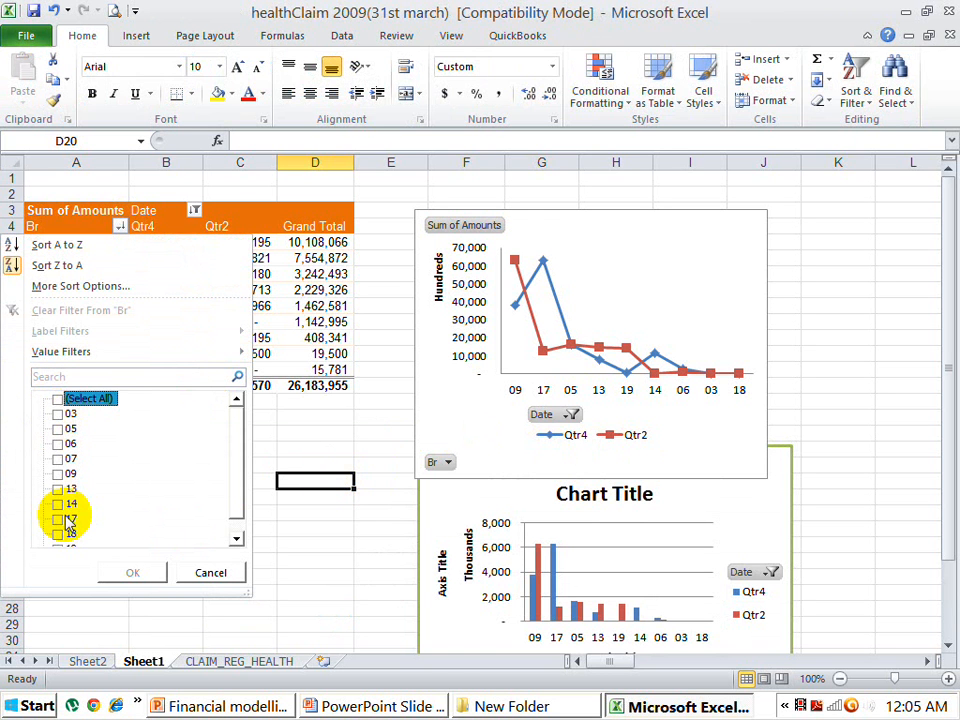
{"action": "left_click", "coordinate": [58, 473]}
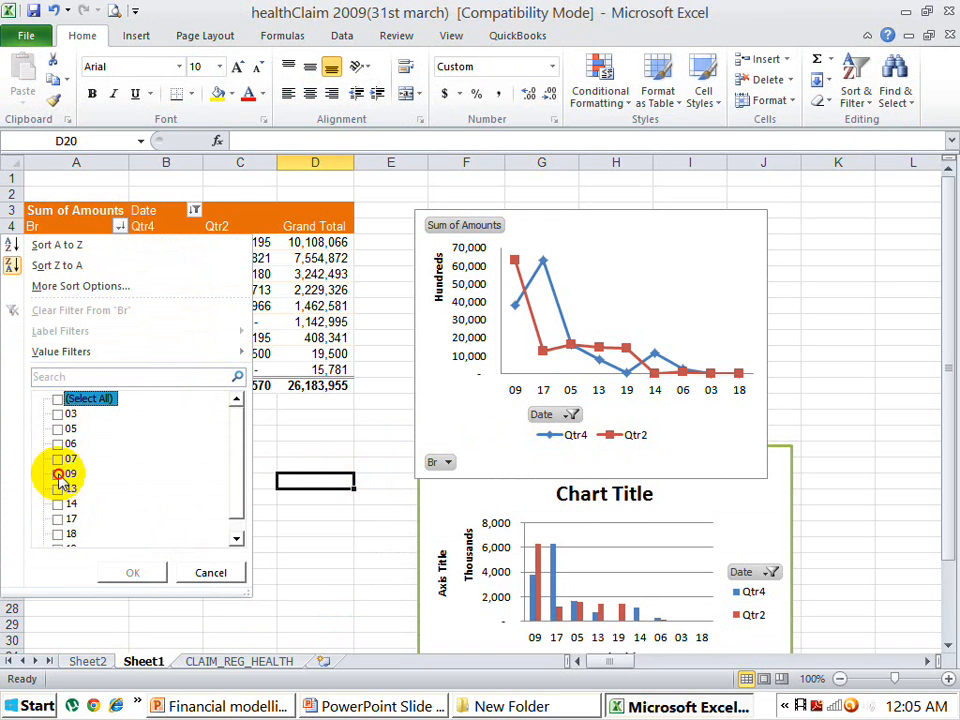
{"action": "left_click", "coordinate": [237, 540]}
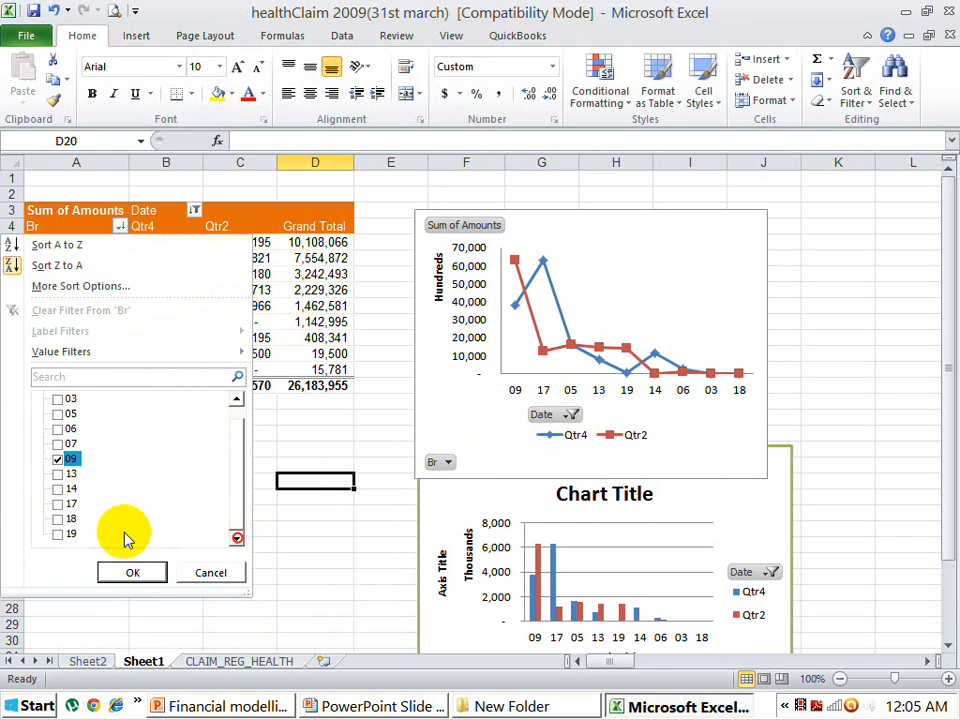
{"action": "left_click", "coordinate": [57, 503]}
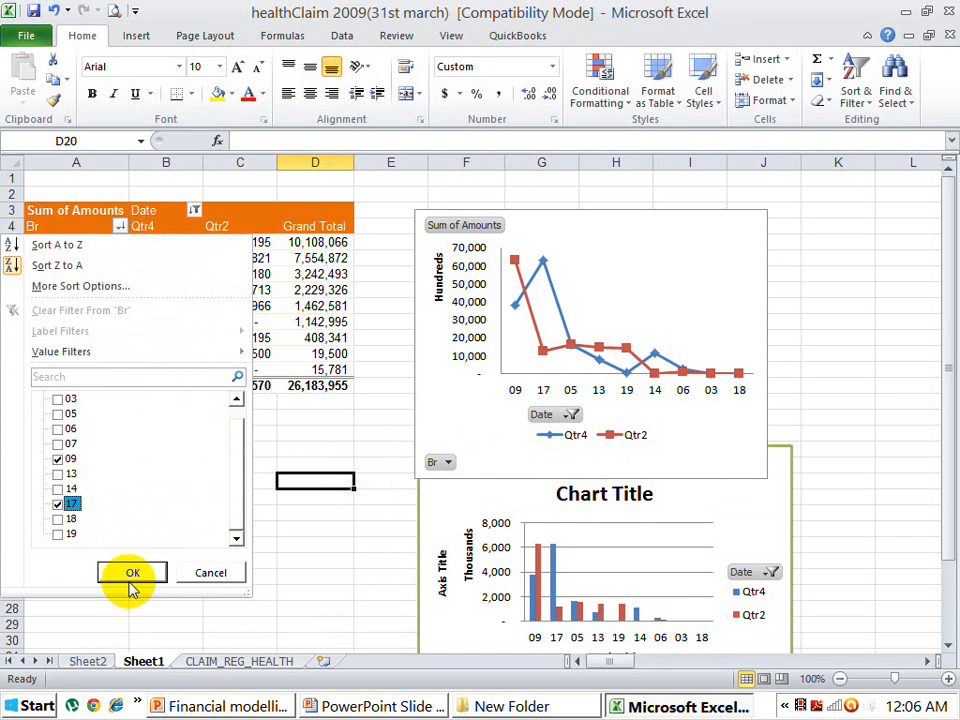
{"action": "left_click", "coordinate": [132, 586]}
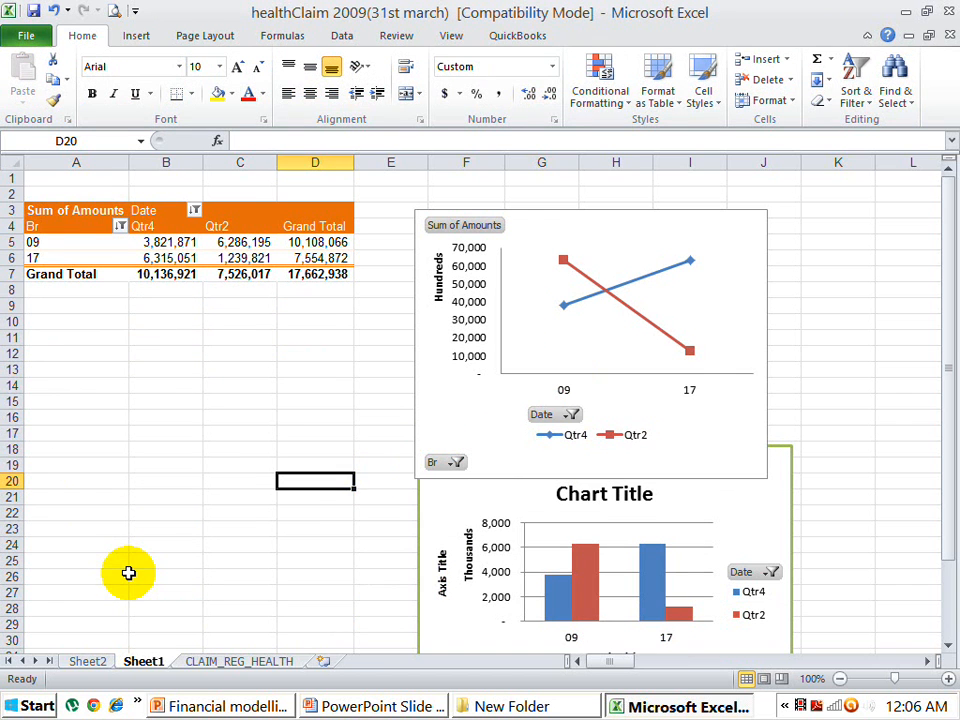
Step: Close the healthClaim 2009(31st march) workbook without saving the changes
{"action": "left_click", "coordinate": [115, 320]}
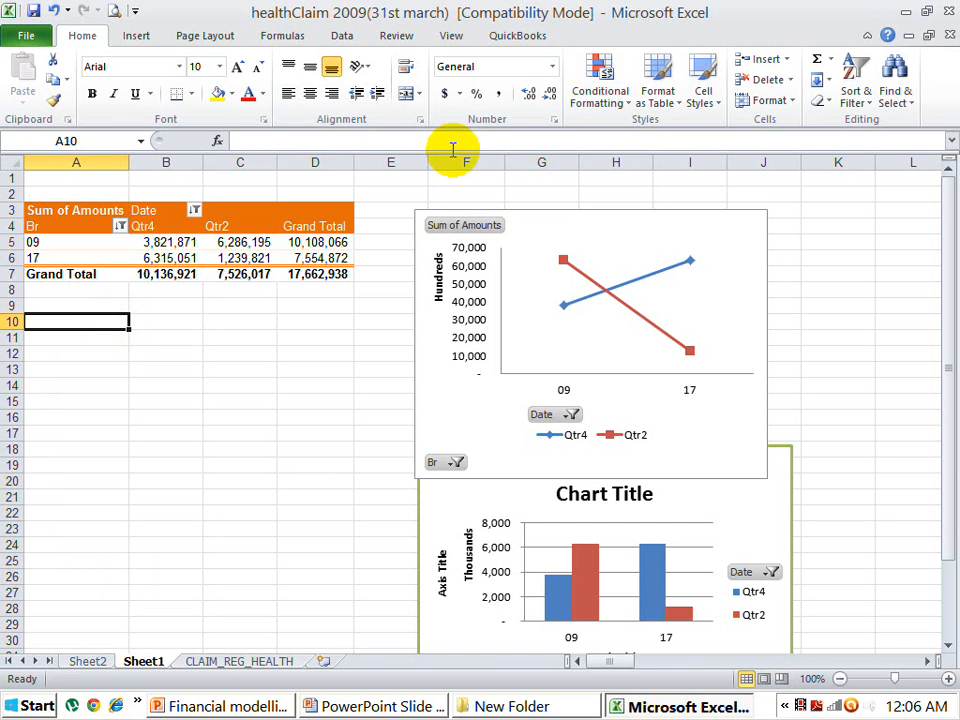
{"action": "left_click", "coordinate": [949, 12]}
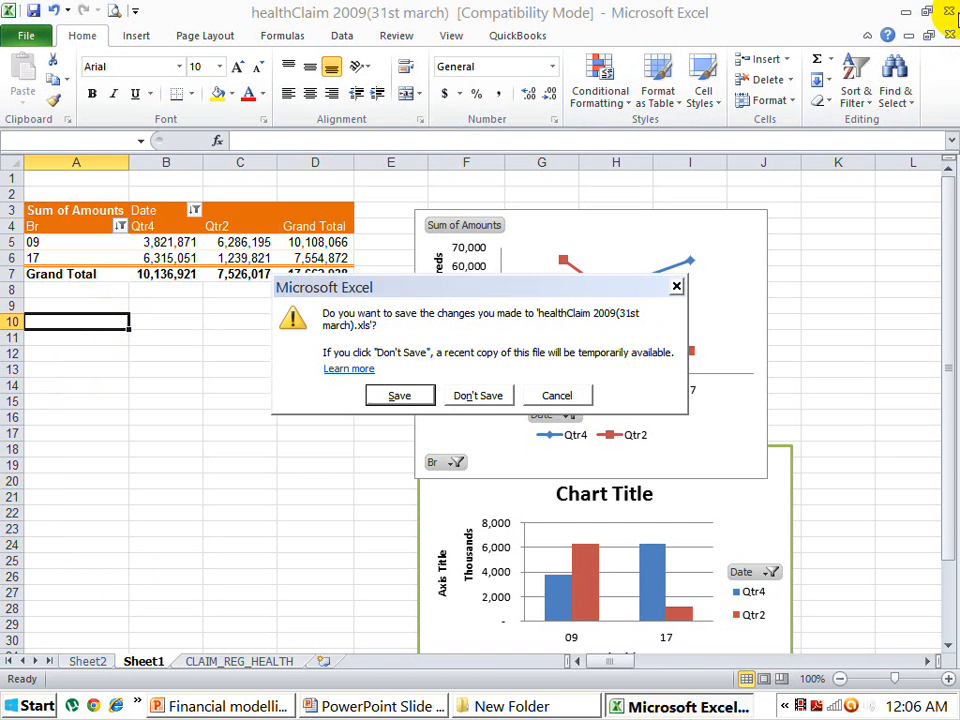
{"action": "left_click", "coordinate": [479, 396]}
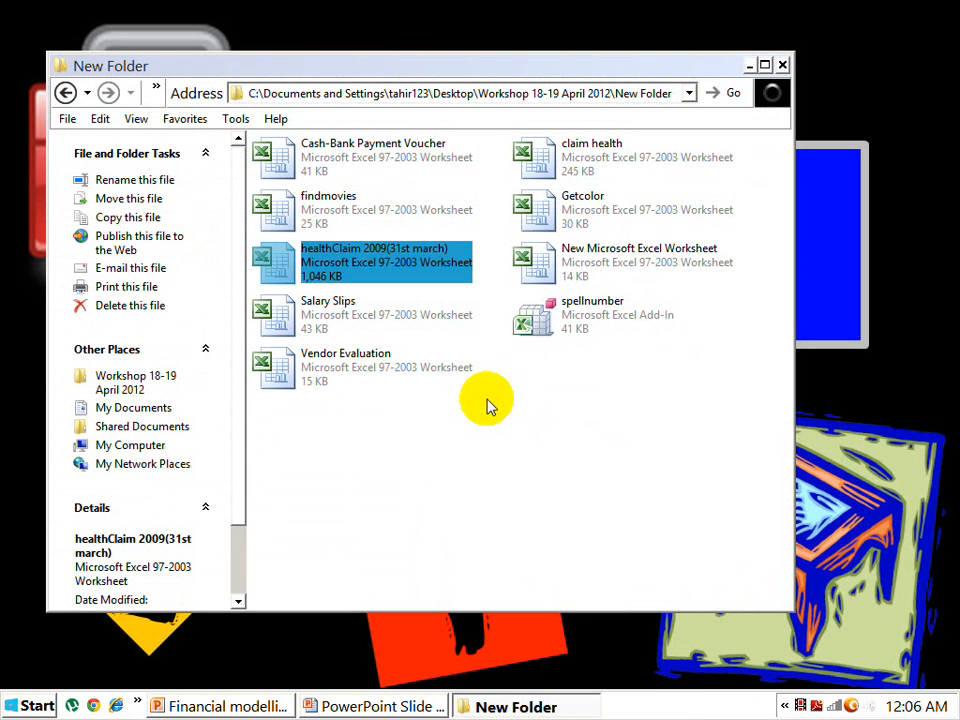